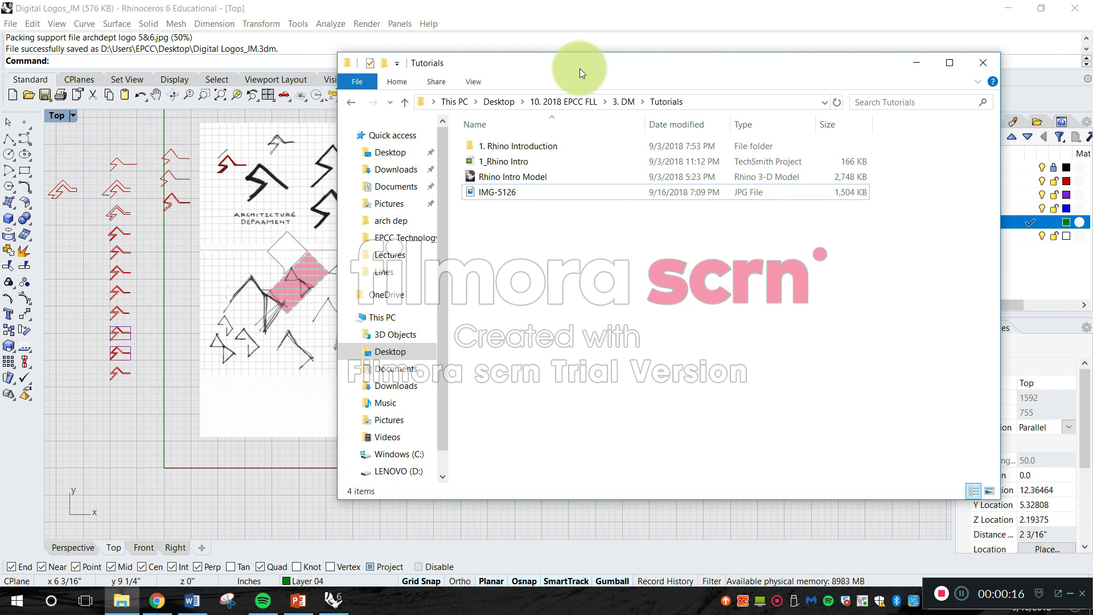
# Examine the scanned logo sketches and the red traced curves around them in the Top view
pyautogui.moveTo(584, 66); pyautogui.dragTo(610, 70)
pyautogui.moveTo(219, 329); pyautogui.dragTo(322, 330, button='right')
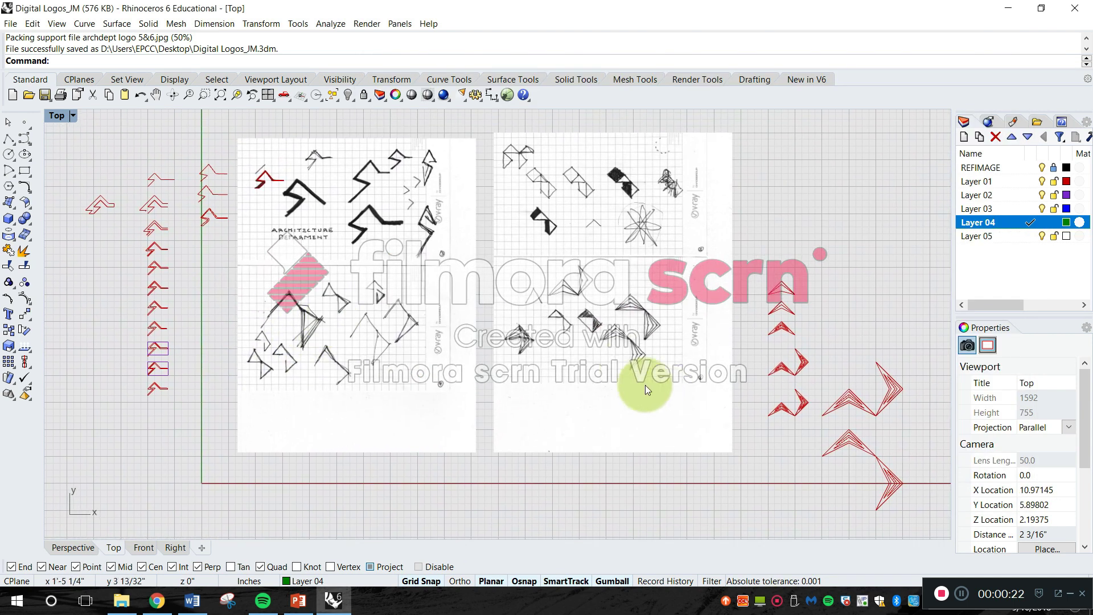
pyautogui.moveTo(928, 449); pyautogui.dragTo(739, 394, button='right')
pyautogui.scroll(10, 699, 395)
pyautogui.scroll(-10, 666, 356)
pyautogui.scroll(-5, 561, 339)
pyautogui.scroll(5, 410, 273)
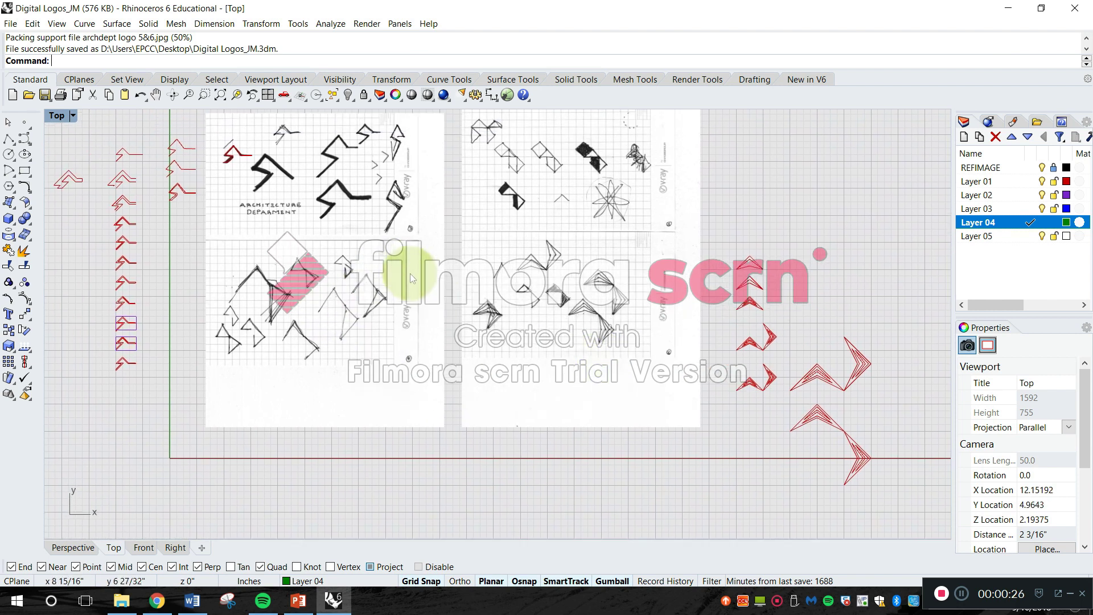
pyautogui.scroll(-1, 483, 304)
pyautogui.scroll(-2, 452, 268)
pyautogui.scroll(3, 452, 268)
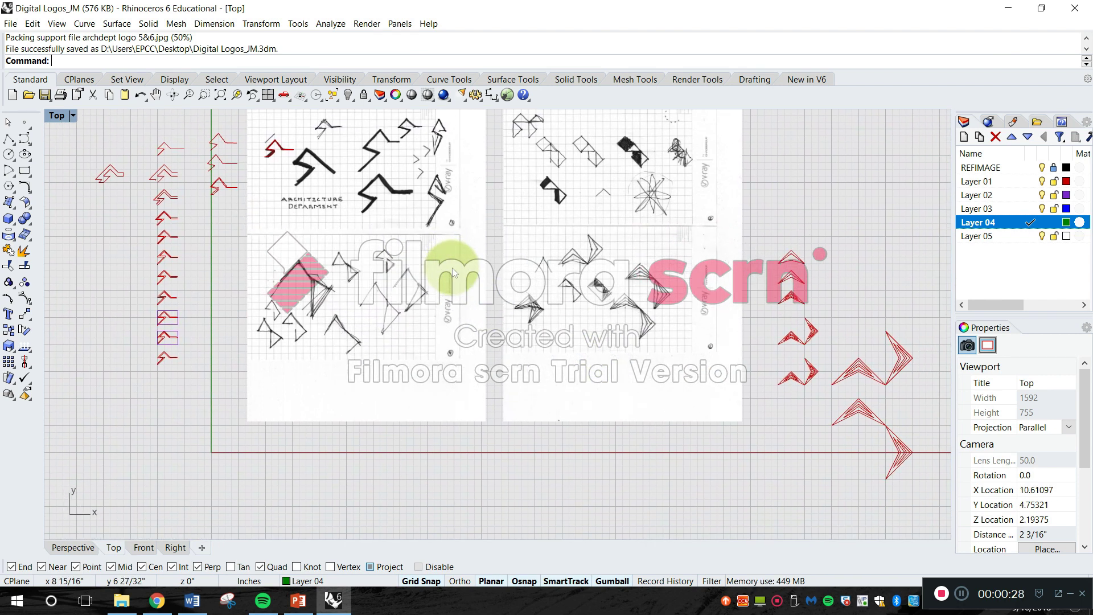
pyautogui.moveTo(452, 268); pyautogui.dragTo(433, 258, button='right')
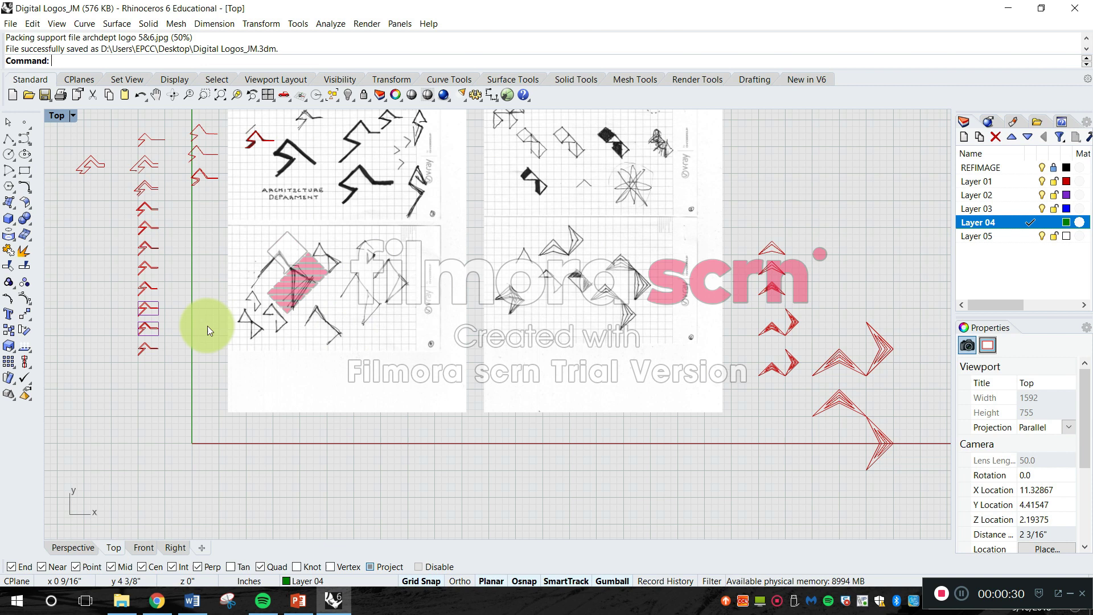
pyautogui.scroll(5, 154, 281)
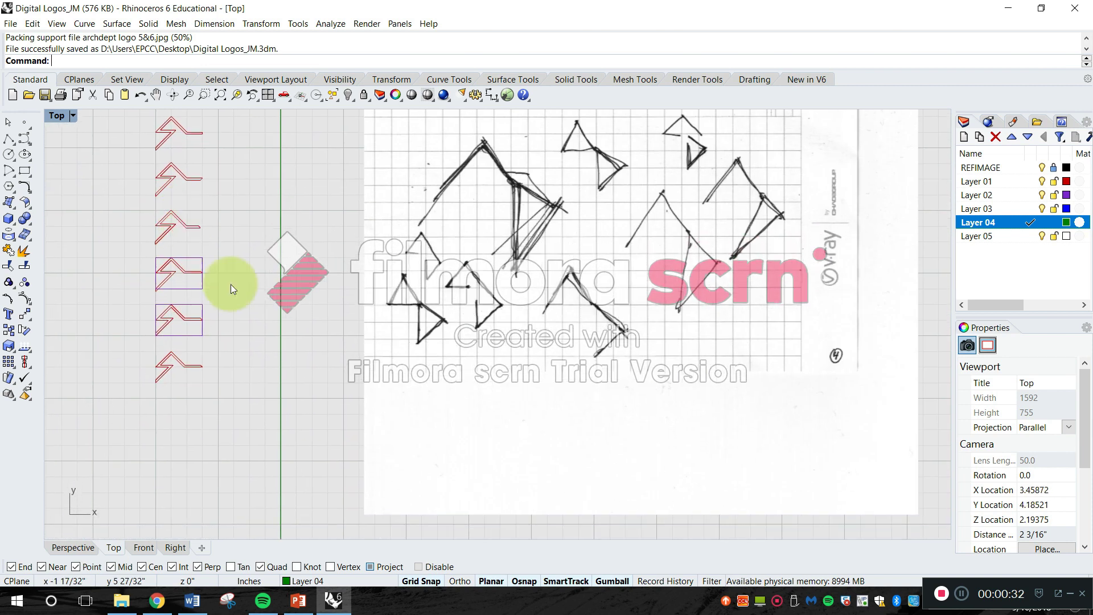
pyautogui.scroll(-6, 373, 417)
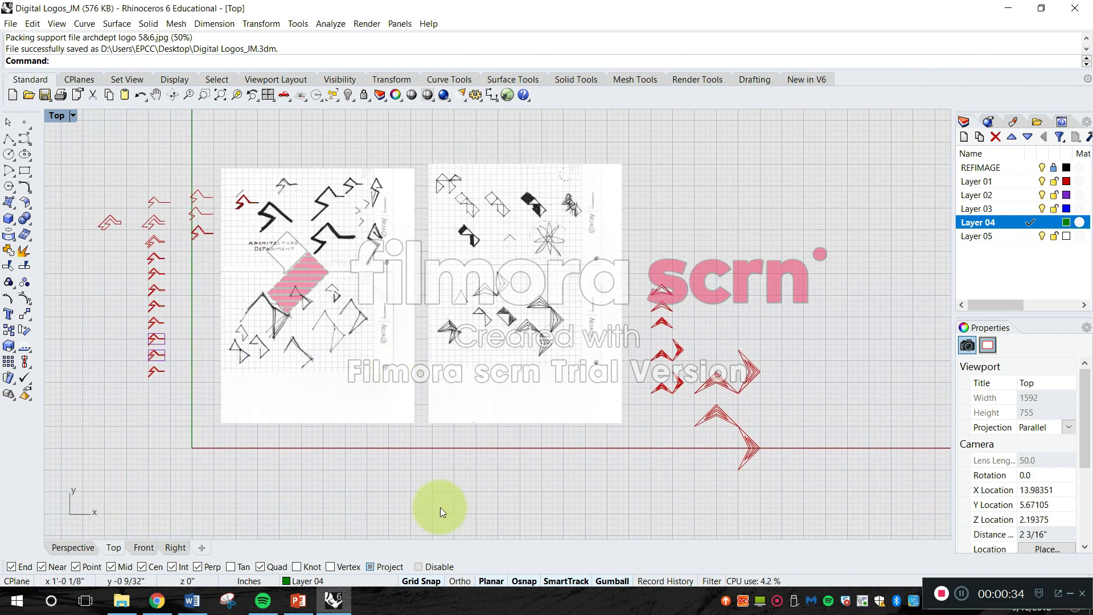
# View the sketch photo IMG-5126 from the Tutorials folder and inspect its dark brush strokes up close
pyautogui.click(121, 600)
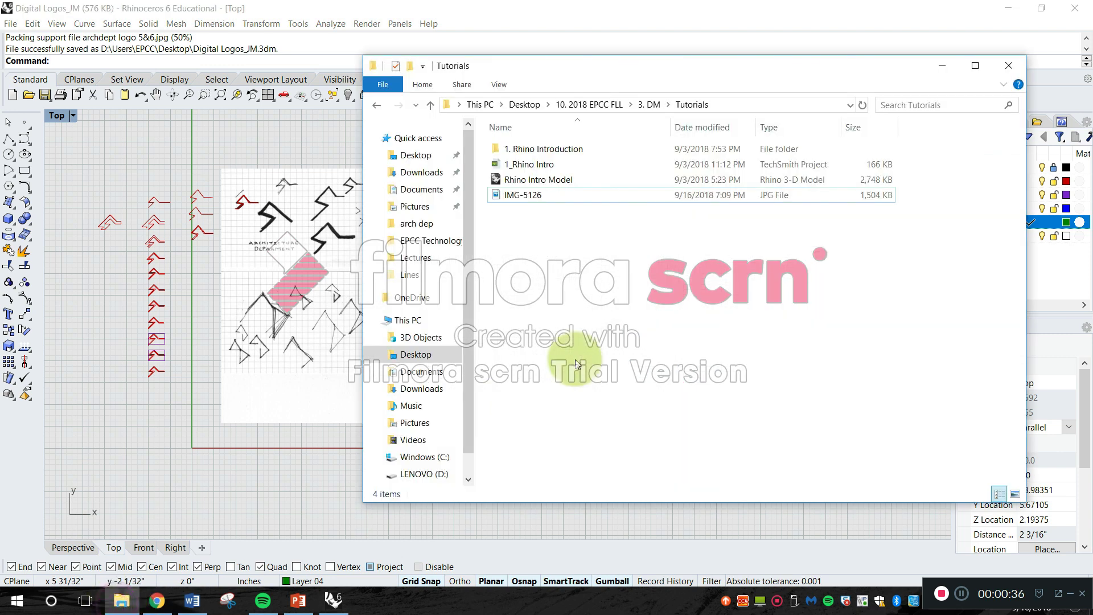
pyautogui.doubleClick(527, 197)
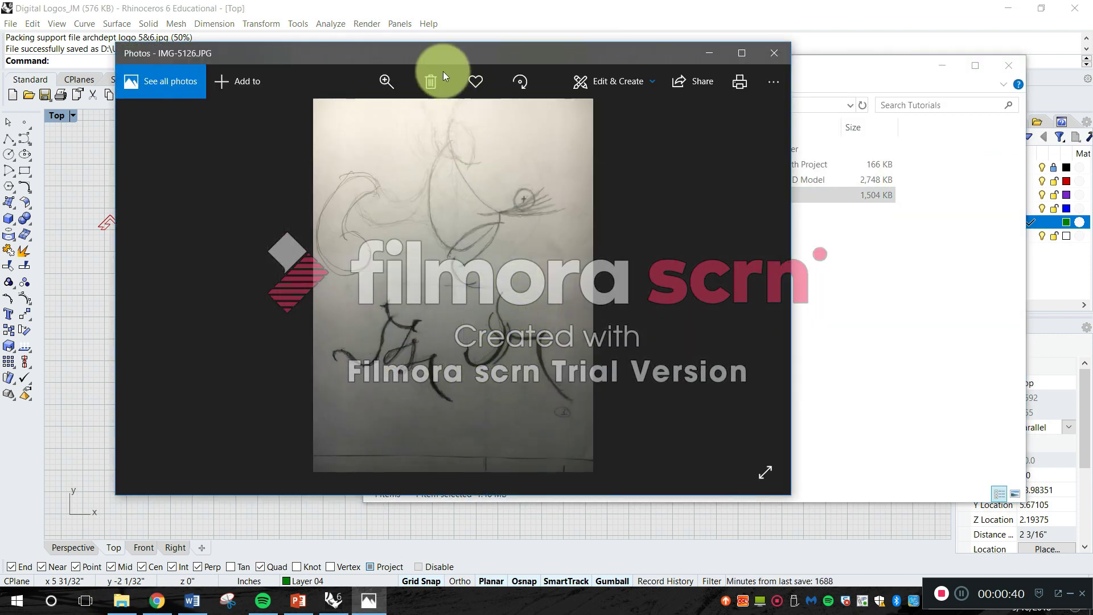
pyautogui.click(389, 81)
pyautogui.moveTo(329, 118); pyautogui.dragTo(365, 118)
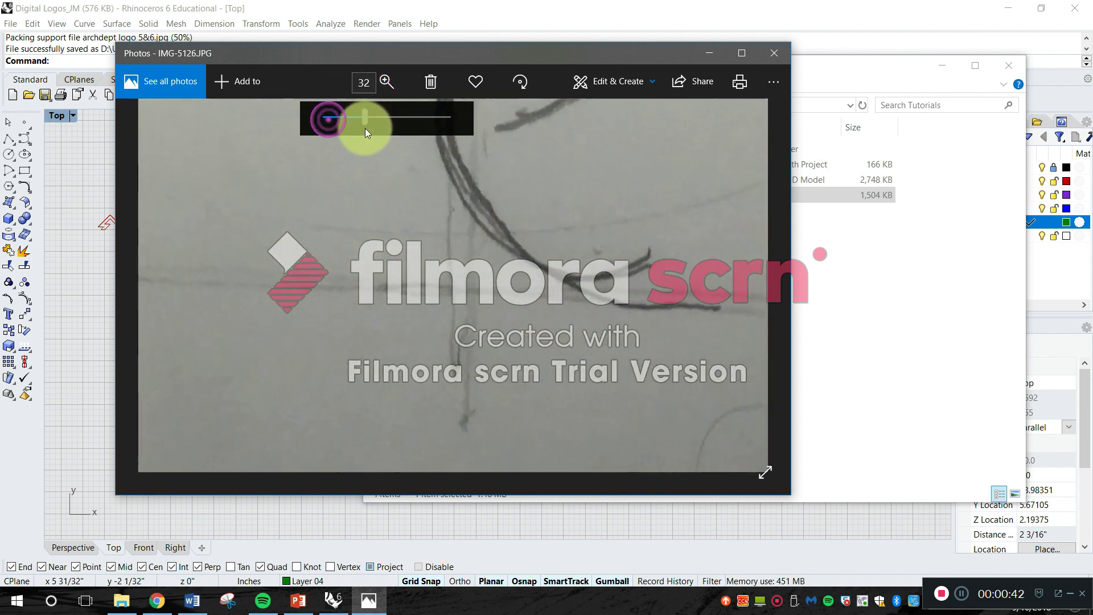
pyautogui.scroll(5, 615, 387)
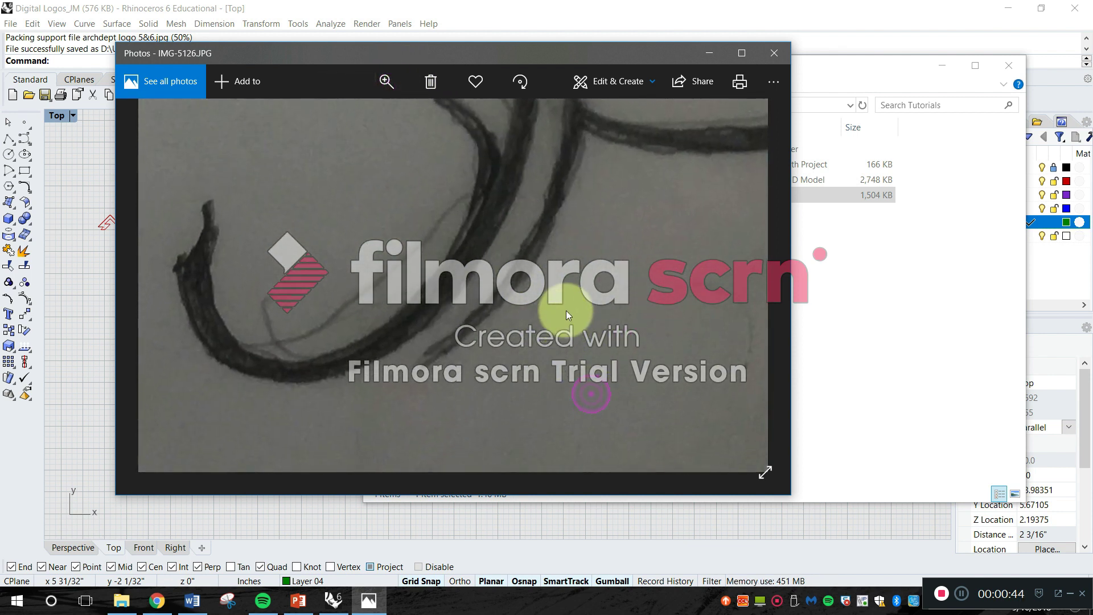
pyautogui.moveTo(555, 246); pyautogui.dragTo(557, 293)
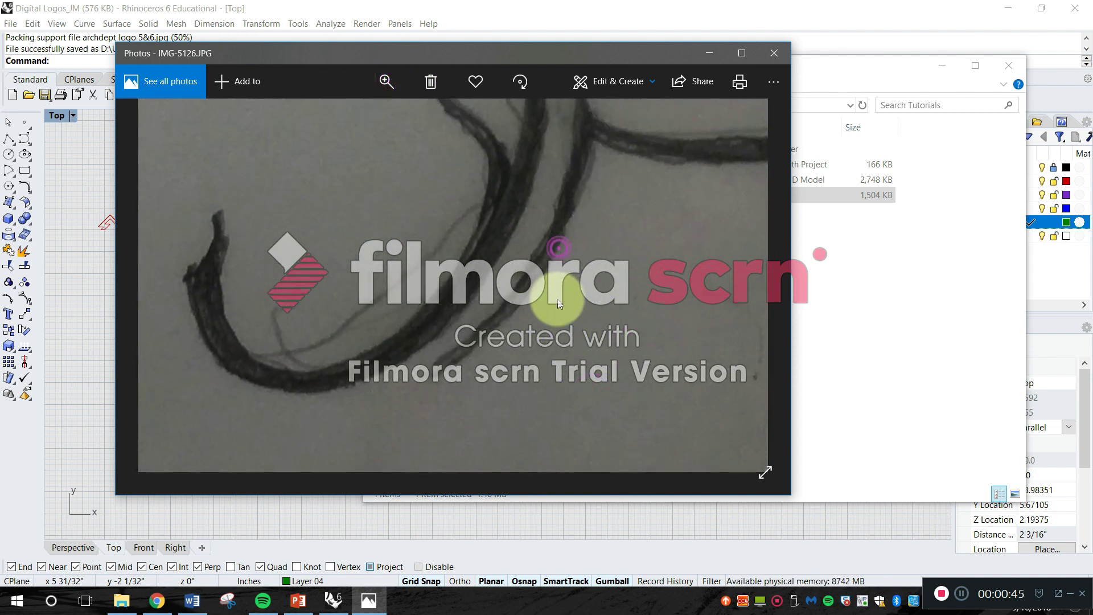
pyautogui.click(387, 79)
pyautogui.moveTo(355, 124); pyautogui.dragTo(338, 125)
pyautogui.moveTo(595, 333); pyautogui.dragTo(645, 250)
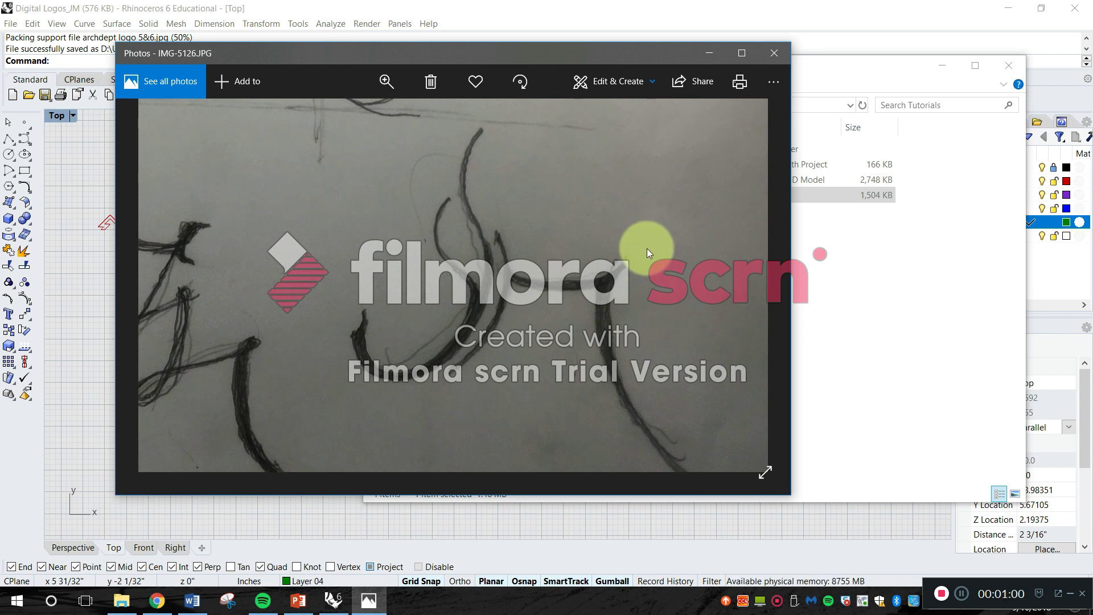
pyautogui.click(780, 50)
# Return to the Rhino model and start the Picture command with the empty area beyond the red curves in view
pyautogui.click(541, 326)
pyautogui.click(266, 245)
pyautogui.click(508, 333)
pyautogui.moveTo(508, 333)
pyautogui.mouseDown(button='right')
pyautogui.moveTo(428, 324)
pyautogui.moveTo(494, 319)
pyautogui.mouseUp(button='right')
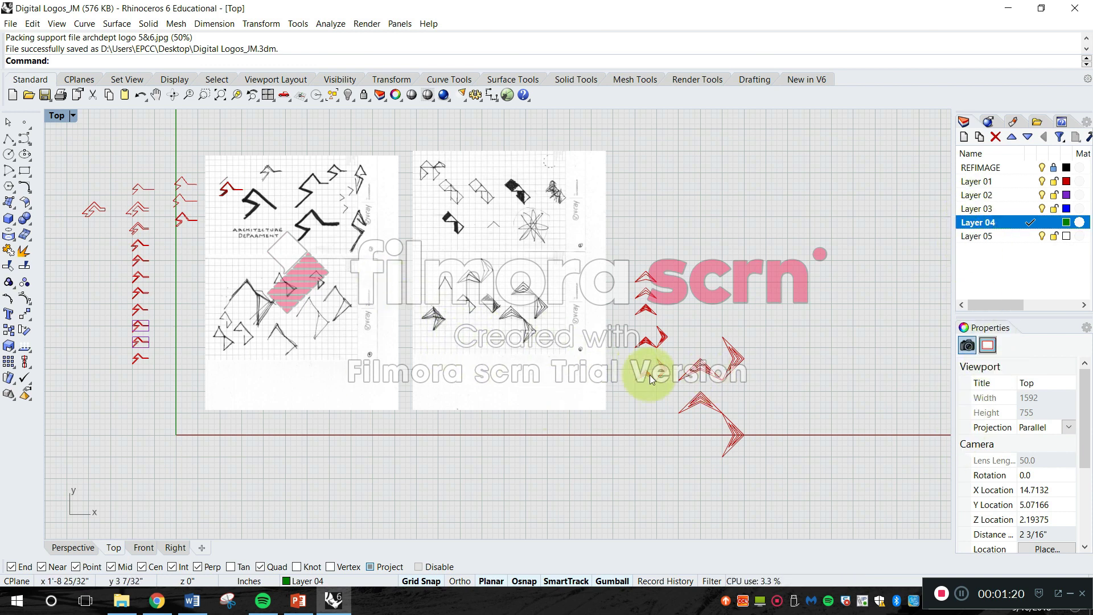
pyautogui.moveTo(737, 365)
pyautogui.mouseDown(button='right')
pyautogui.moveTo(579, 373)
pyautogui.moveTo(592, 376)
pyautogui.mouseUp(button='right')
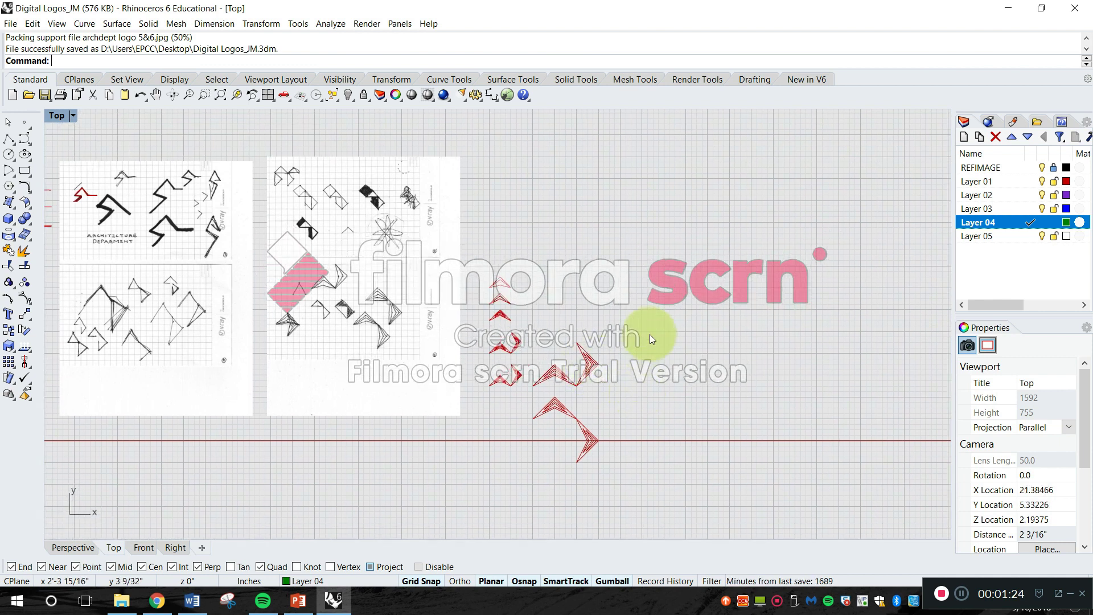
pyautogui.moveTo(626, 357); pyautogui.dragTo(650, 357, button='right')
pyautogui.press('Escape')
pyautogui.write('Picture')
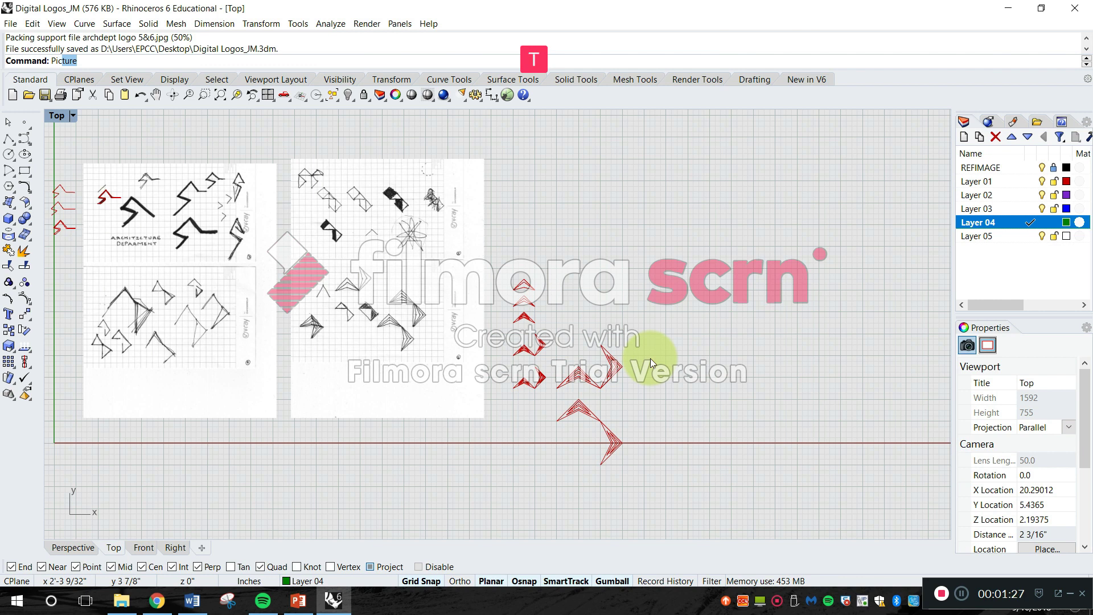
pyautogui.press('Return')
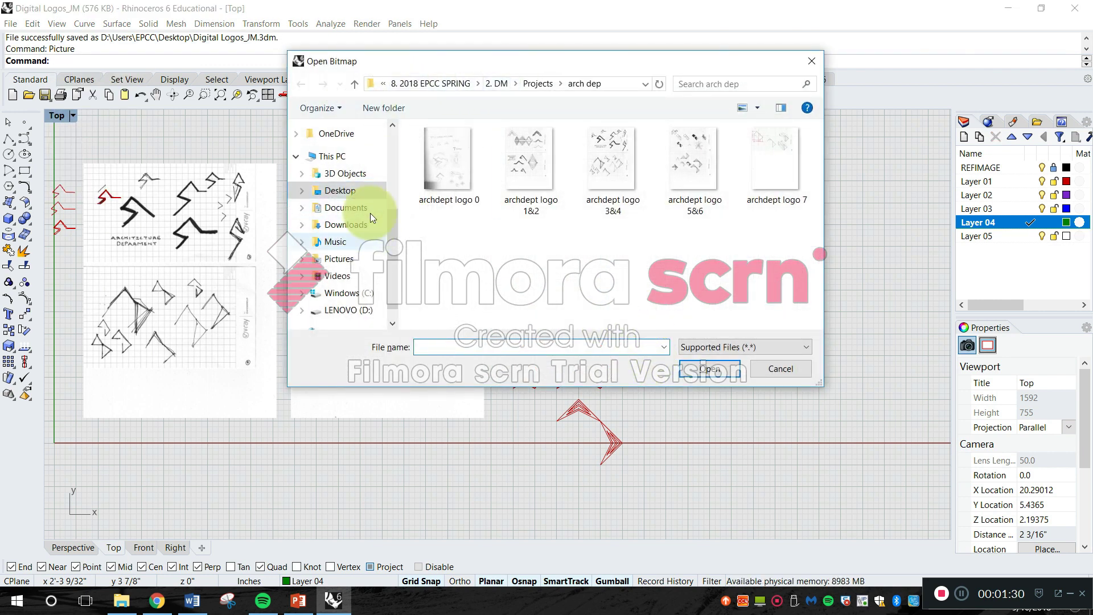
# Choose IMG-5126 from the Desktop folder path 10. 2018 EPCC FLL, 3. DM, Tutorials as the picture to insert
pyautogui.moveTo(394, 224); pyautogui.dragTo(393, 134)
pyautogui.click(340, 156)
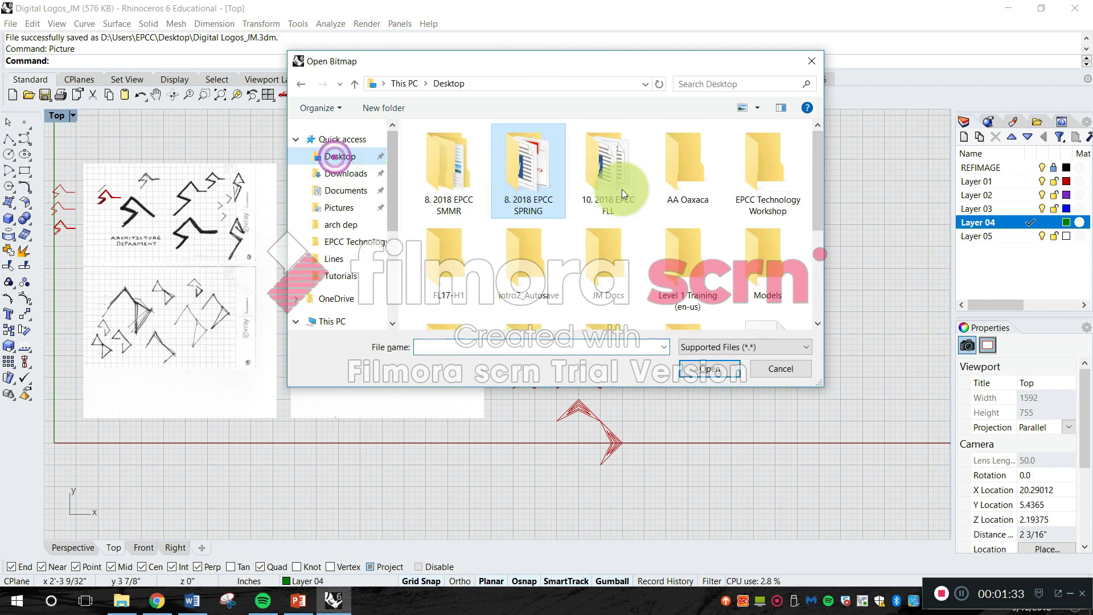
pyautogui.doubleClick(601, 154)
pyautogui.doubleClick(453, 150)
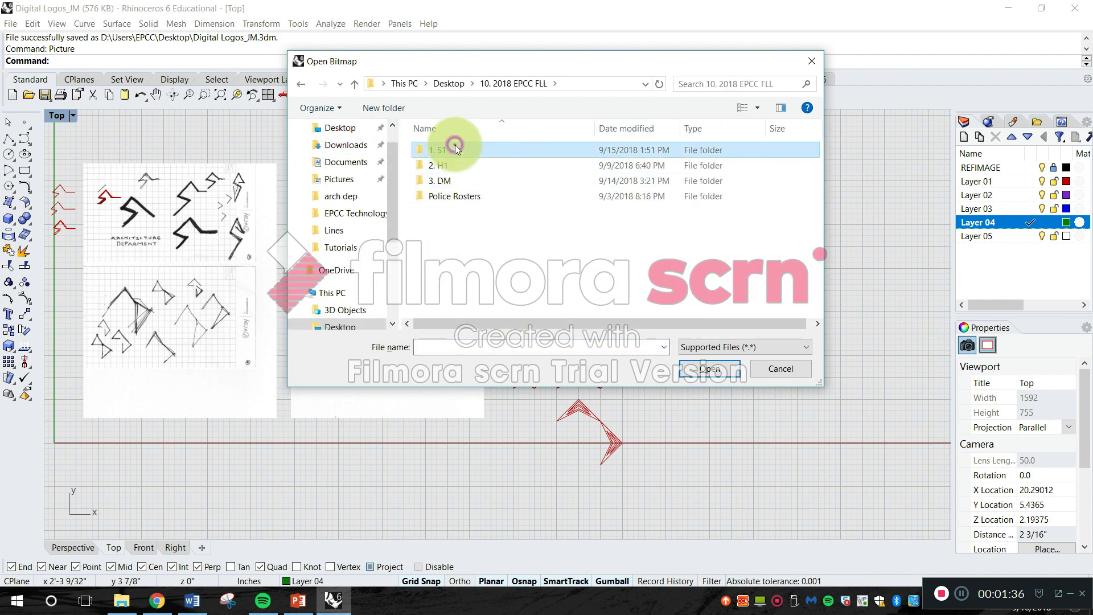
pyautogui.click(301, 84)
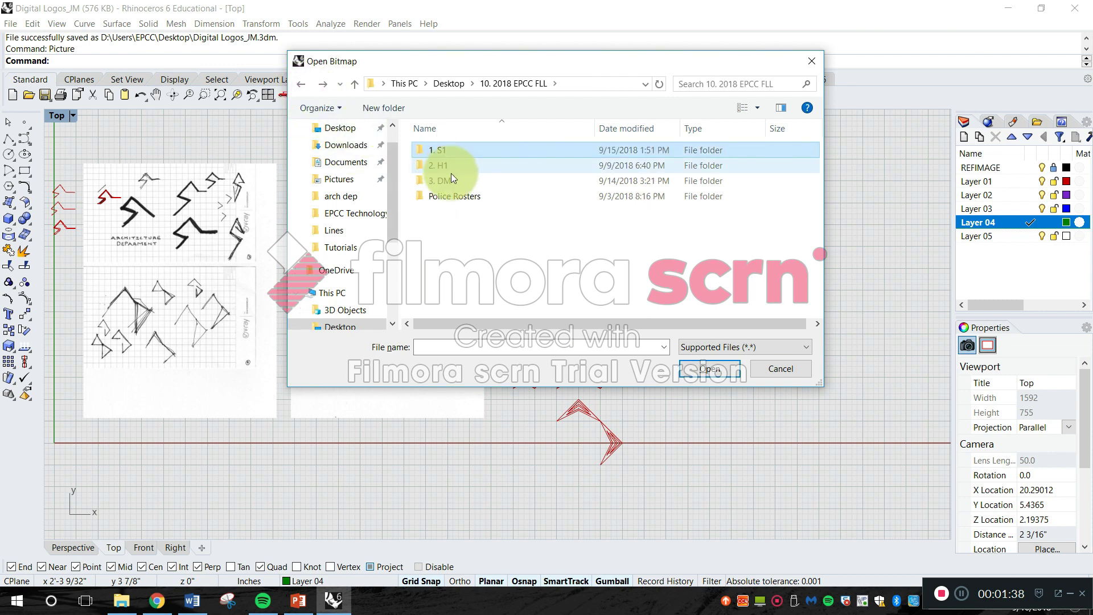
pyautogui.doubleClick(451, 175)
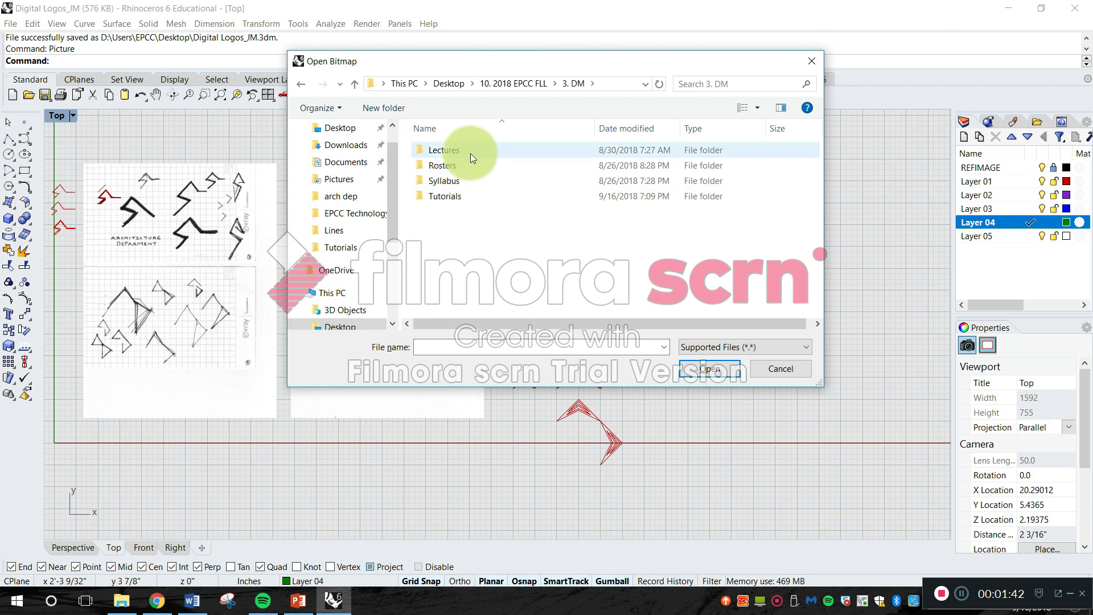
pyautogui.doubleClick(464, 195)
pyautogui.click(535, 161)
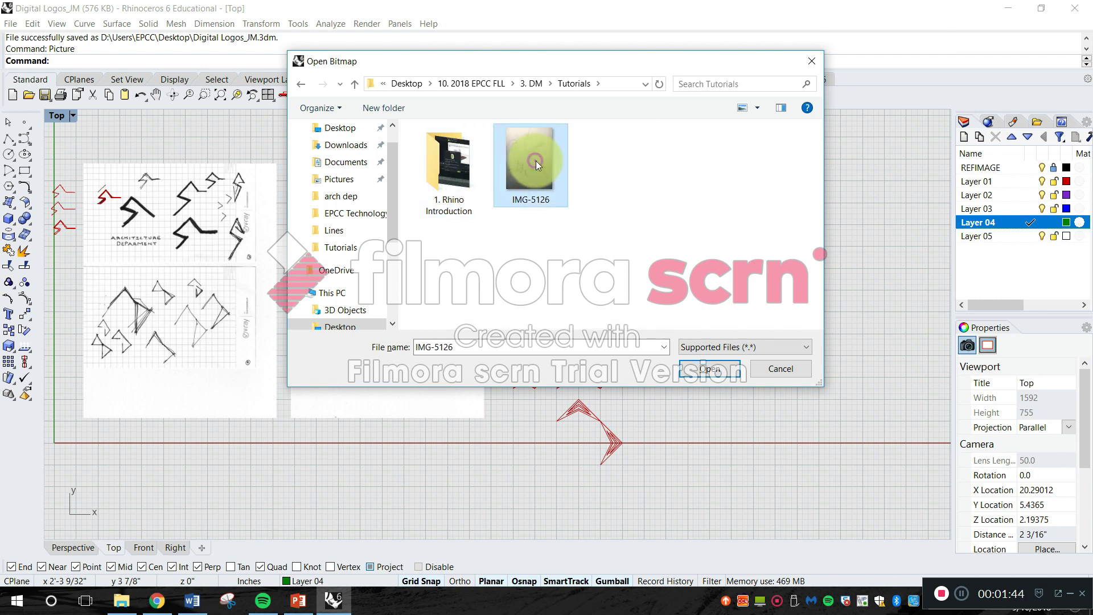
pyautogui.click(710, 369)
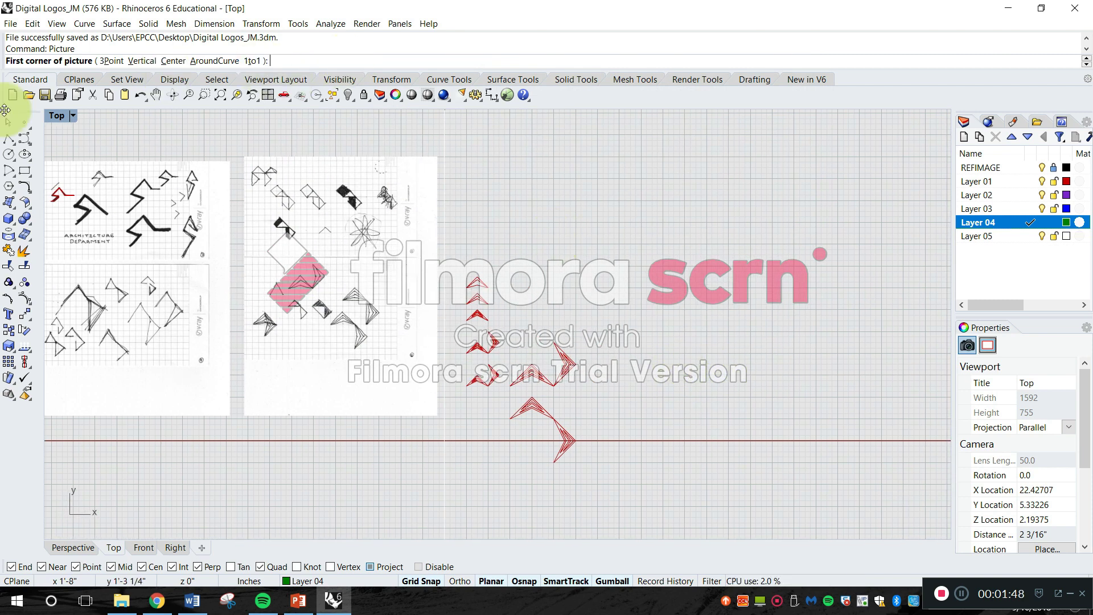
# Place the picture in the empty area beyond the red arrow curves and move it further up
pyautogui.click(651, 338)
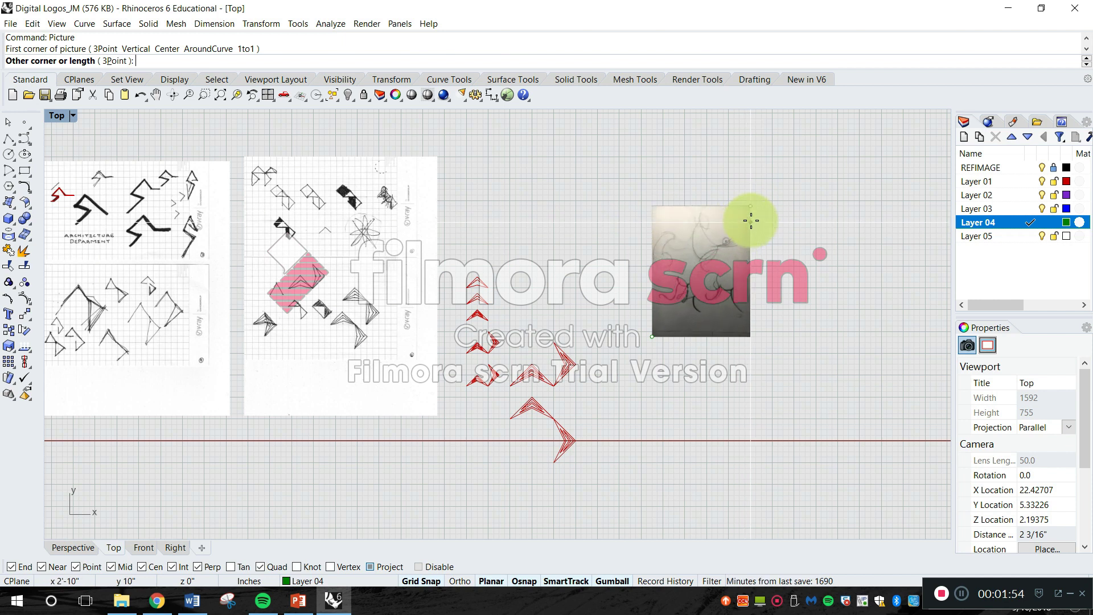
pyautogui.click(748, 221)
pyautogui.moveTo(686, 332); pyautogui.dragTo(619, 350, button='right')
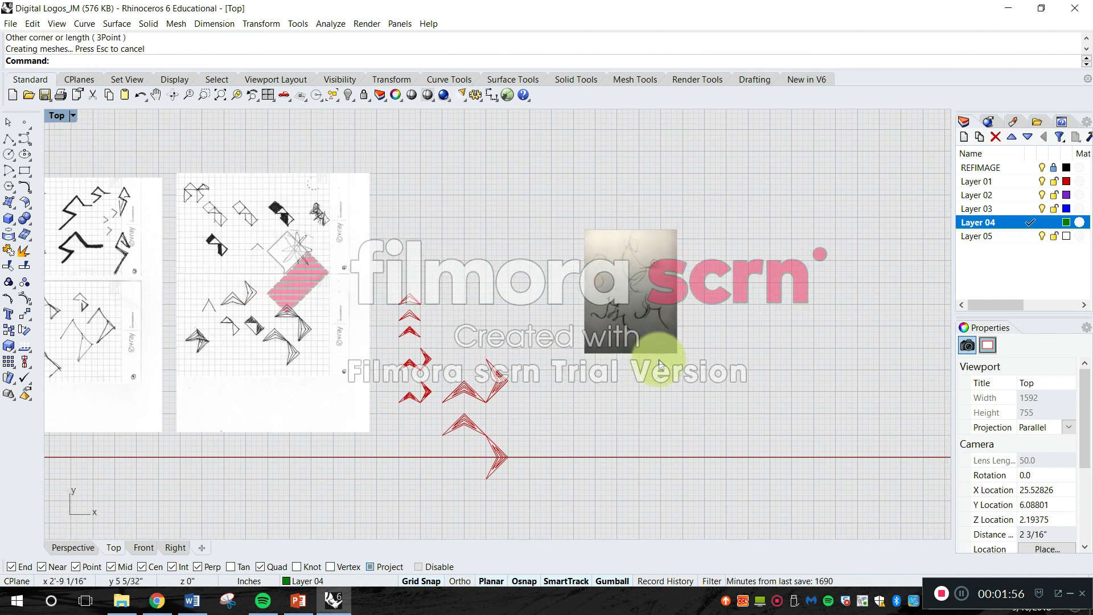
pyautogui.click(636, 296)
pyautogui.moveTo(637, 318); pyautogui.dragTo(644, 216)
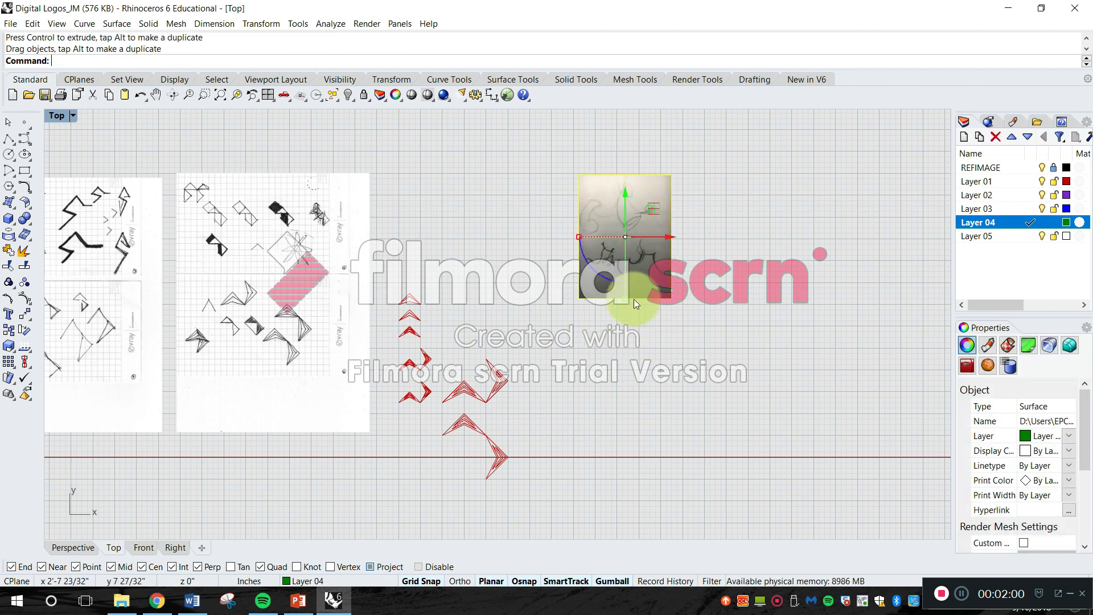
pyautogui.click(623, 358)
pyautogui.moveTo(623, 357); pyautogui.dragTo(633, 261, button='right')
pyautogui.click(635, 259)
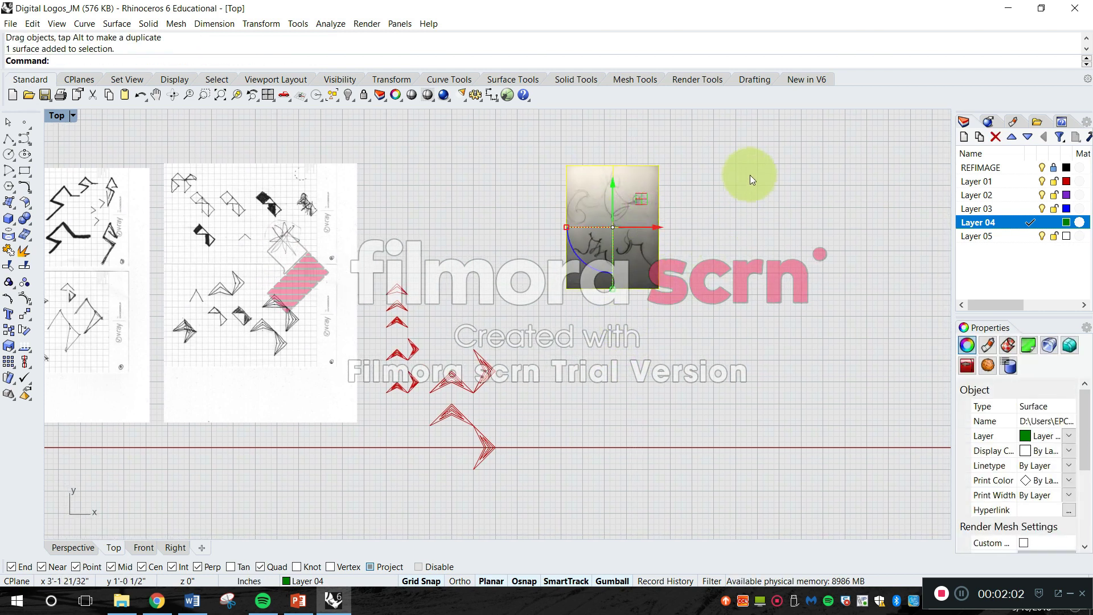
pyautogui.click(746, 227)
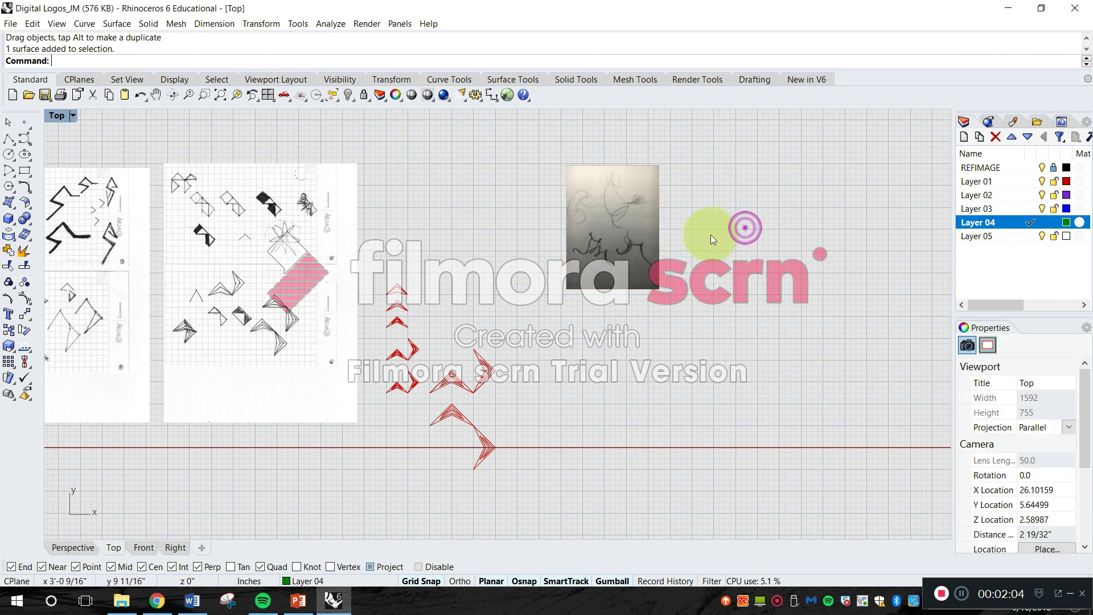
# Assign the inserted sketch picture to the REFIMAGE layer and deselect it
pyautogui.scroll(4, 672, 242)
pyautogui.moveTo(604, 280); pyautogui.dragTo(586, 275, button='right')
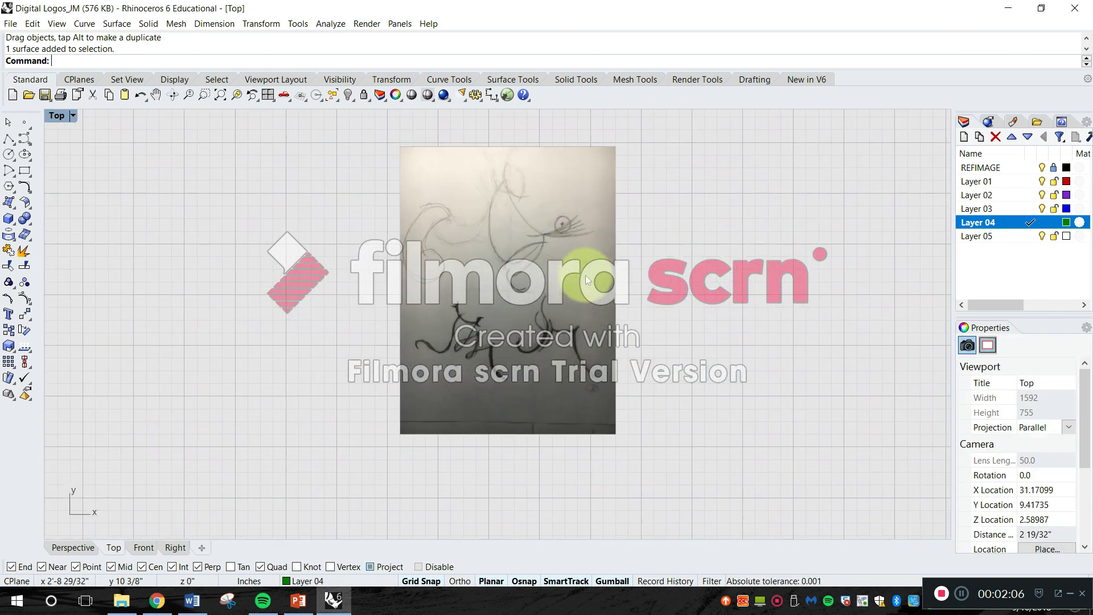
pyautogui.click(562, 283)
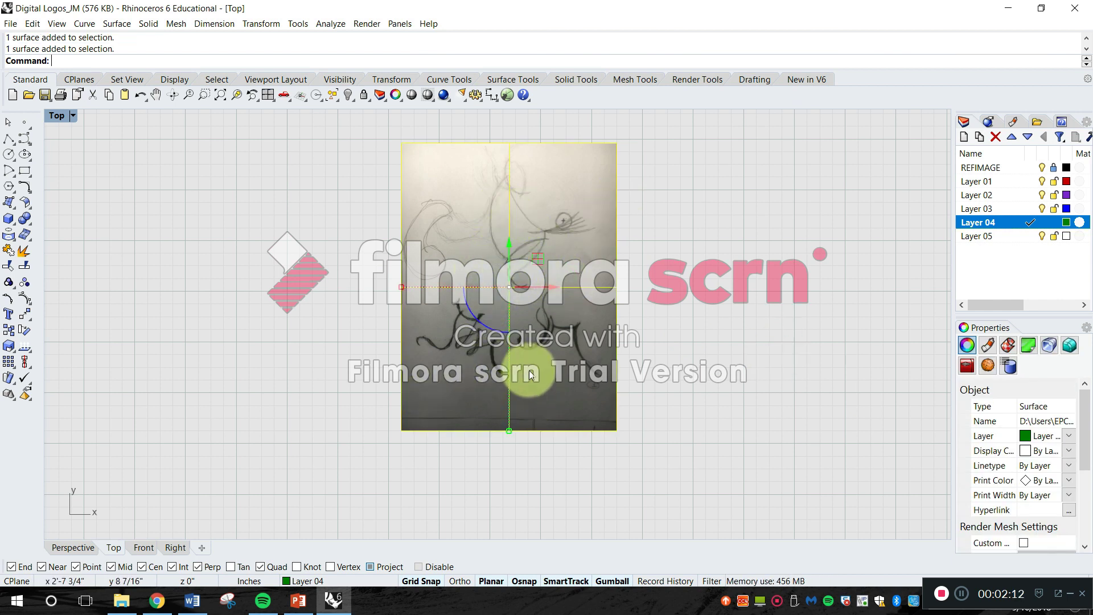
pyautogui.moveTo(530, 373); pyautogui.dragTo(555, 374, button='right')
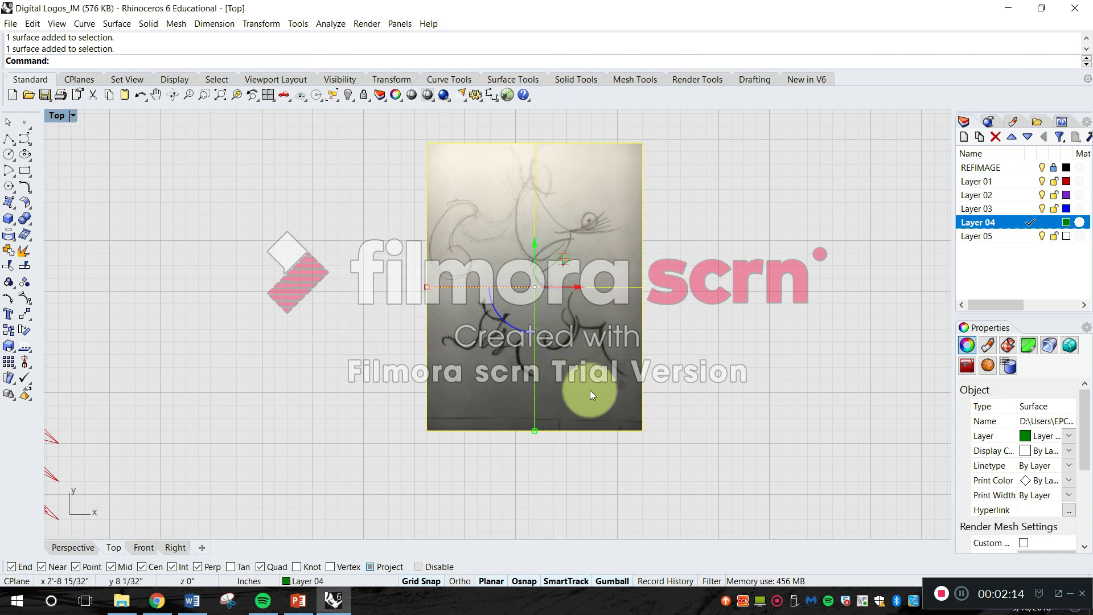
pyautogui.click(654, 320)
pyautogui.click(592, 317)
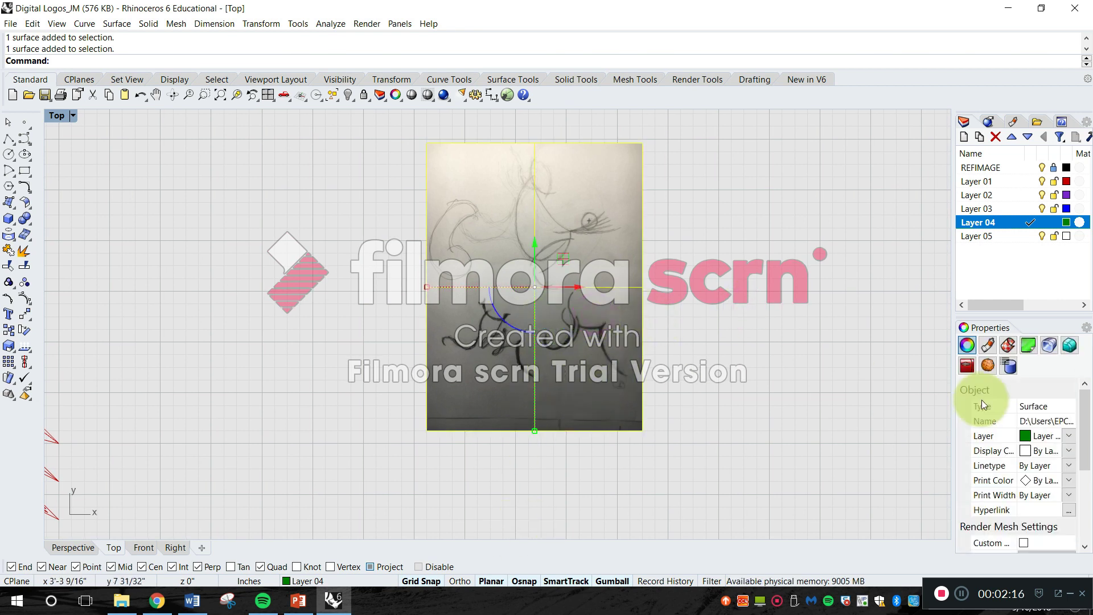
pyautogui.click(1048, 436)
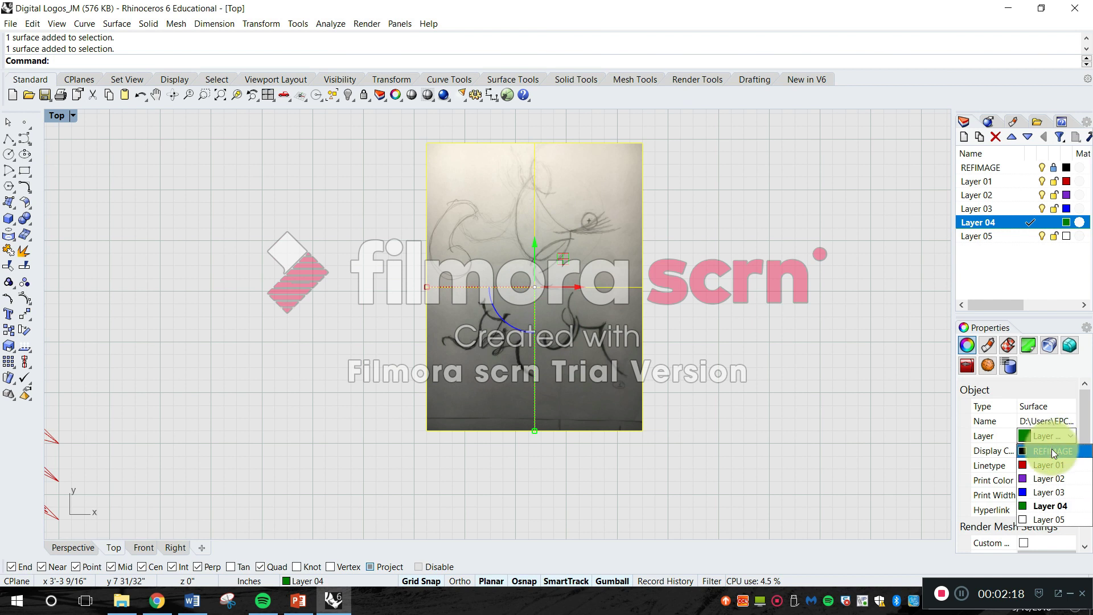
pyautogui.click(1051, 451)
pyautogui.click(571, 520)
pyautogui.moveTo(613, 261)
pyautogui.mouseDown(button='right')
pyautogui.moveTo(546, 302)
pyautogui.moveTo(640, 276)
pyautogui.moveTo(615, 268)
pyautogui.mouseUp(button='right')
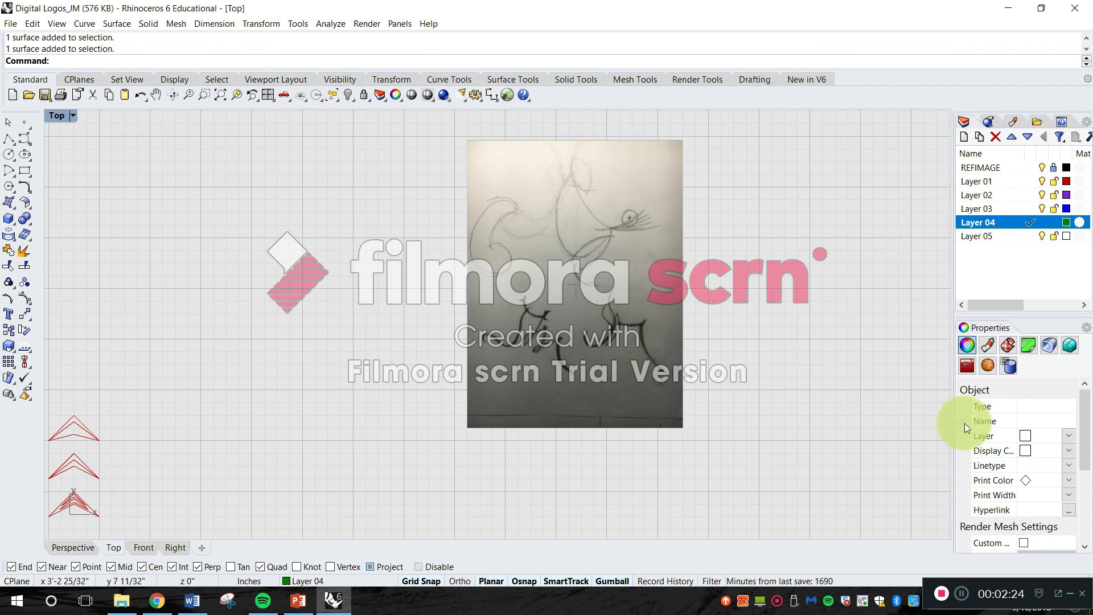
pyautogui.scroll(-5, 729, 324)
pyautogui.moveTo(750, 282); pyautogui.dragTo(561, 323, button='right')
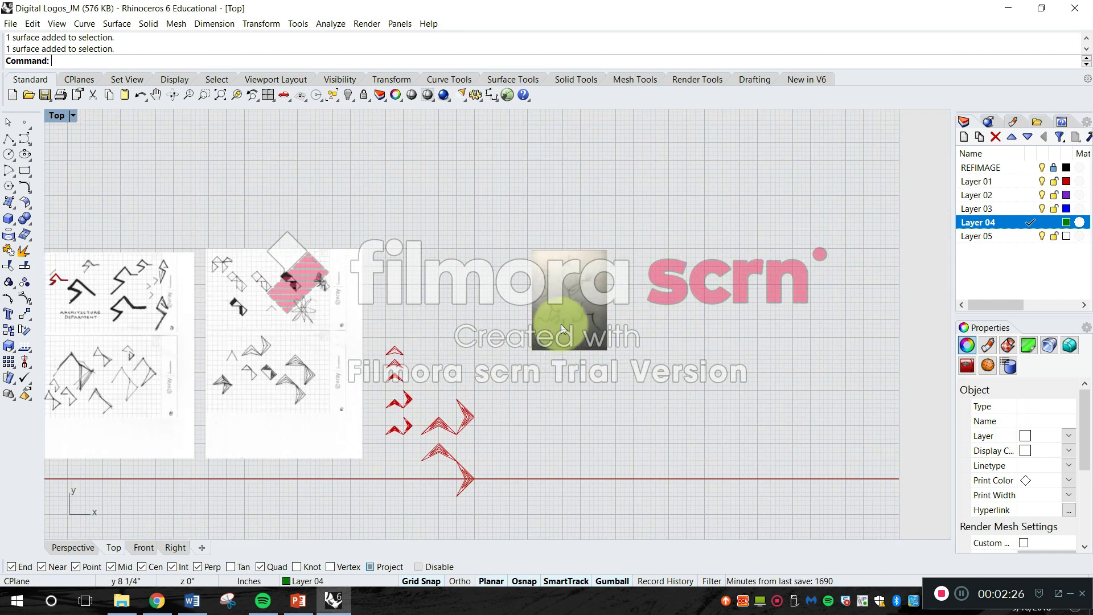
pyautogui.scroll(4, 616, 313)
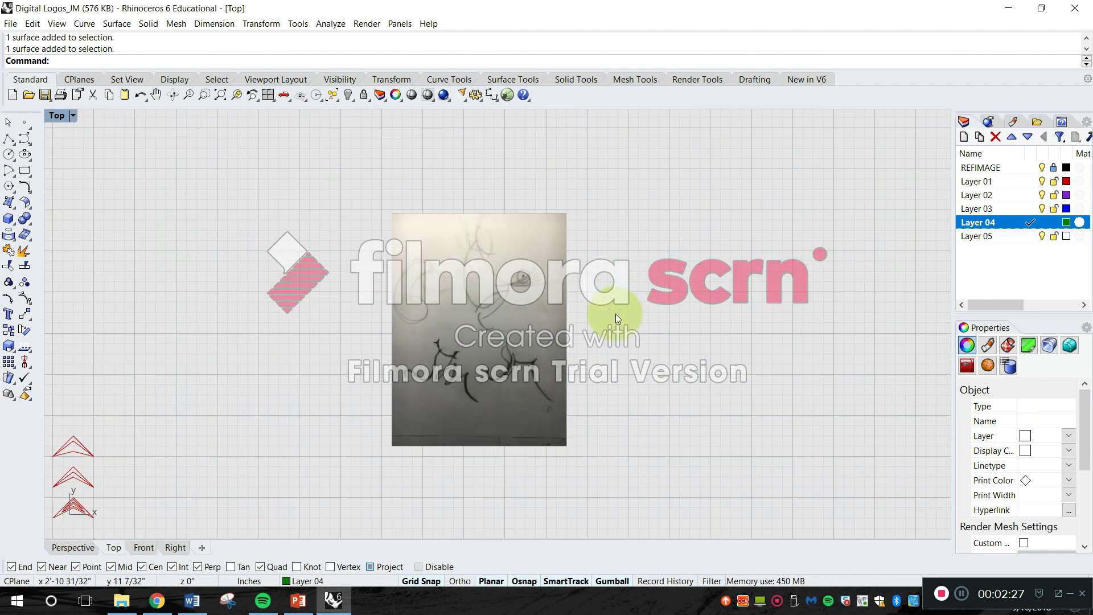
# Unlock the REFIMAGE layer and select the sketch picture
pyautogui.click(990, 167)
pyautogui.click(1054, 168)
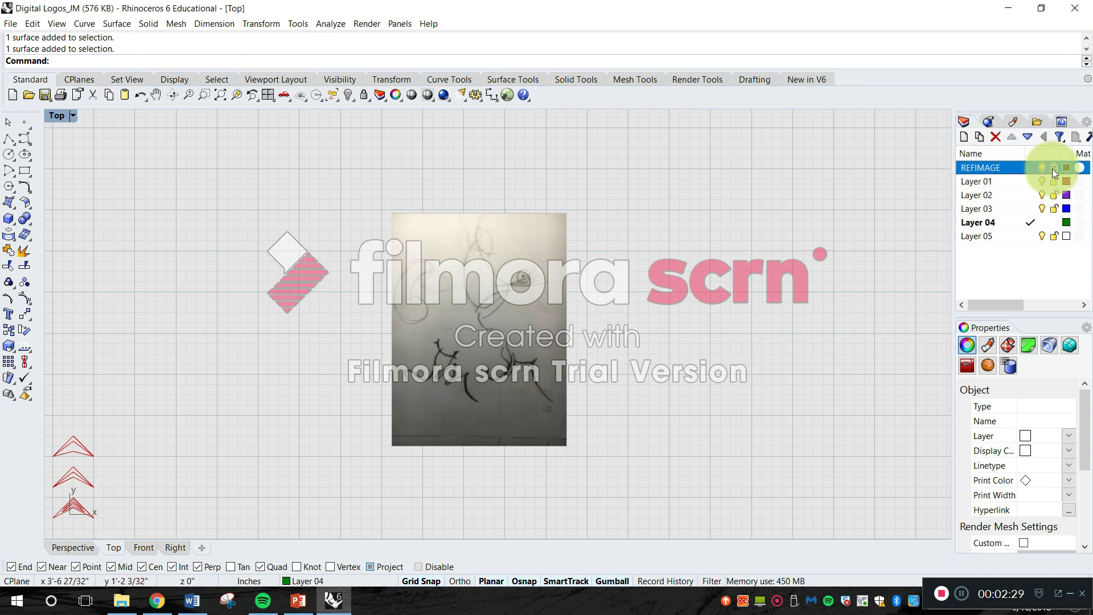
pyautogui.click(531, 350)
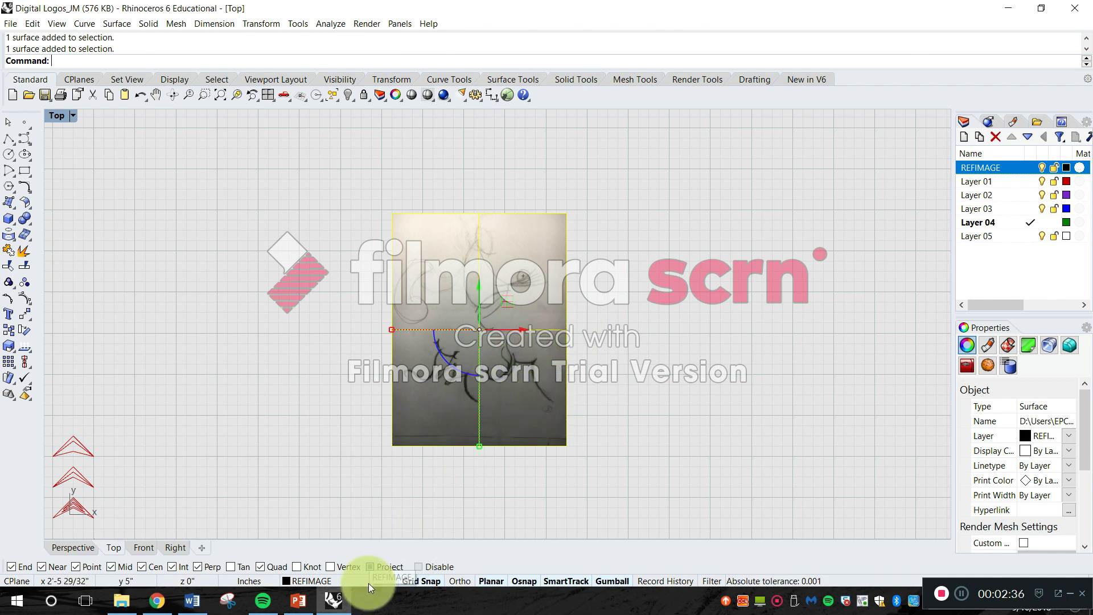
# Assign the selected sketch picture to Layer 02
pyautogui.click(340, 580)
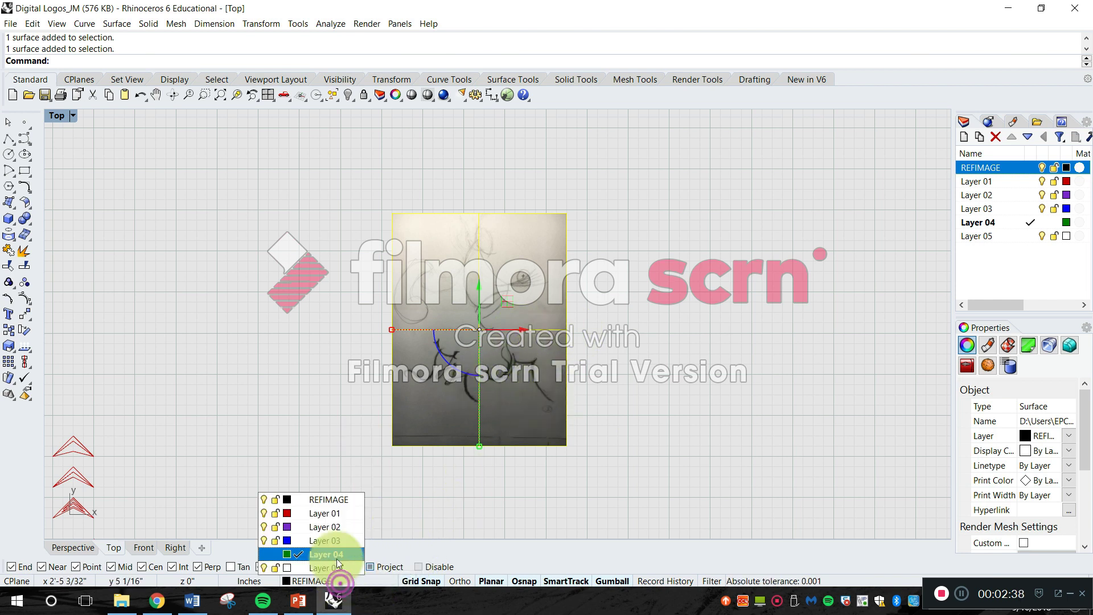
pyautogui.click(321, 527)
pyautogui.click(405, 497)
pyautogui.click(504, 359)
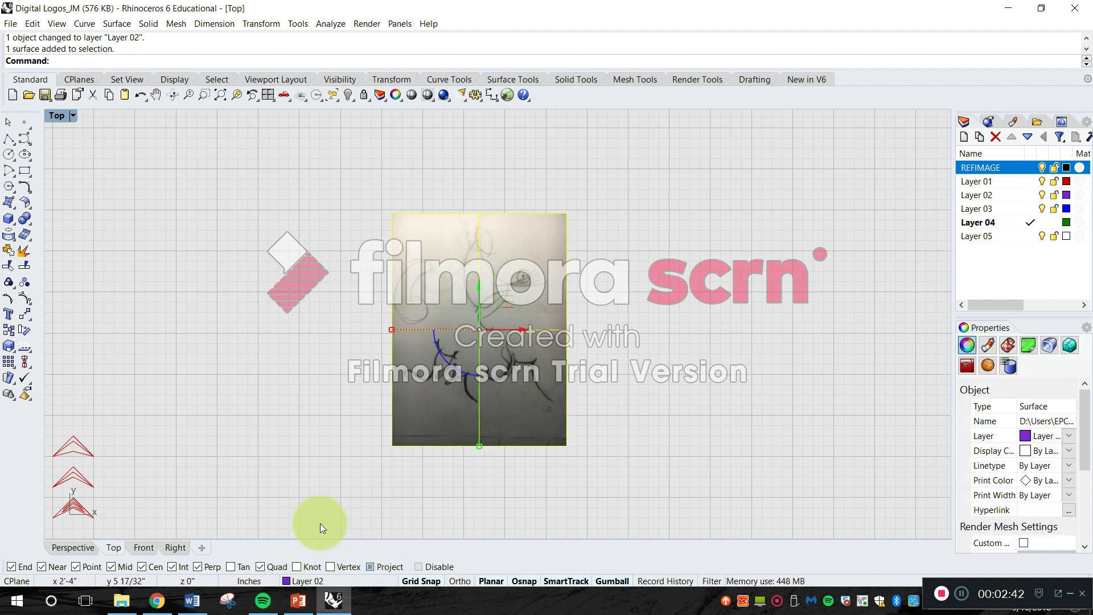
# Assign the sketch picture back to the REFIMAGE layer and deselect it
pyautogui.click(324, 581)
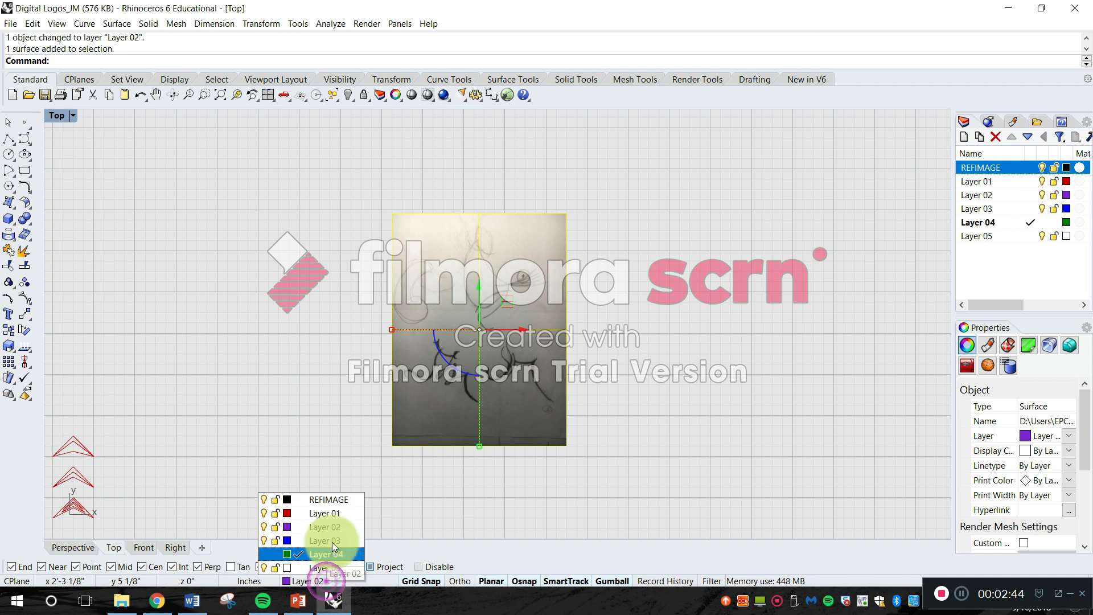
pyautogui.click(337, 500)
pyautogui.click(400, 498)
pyautogui.click(439, 405)
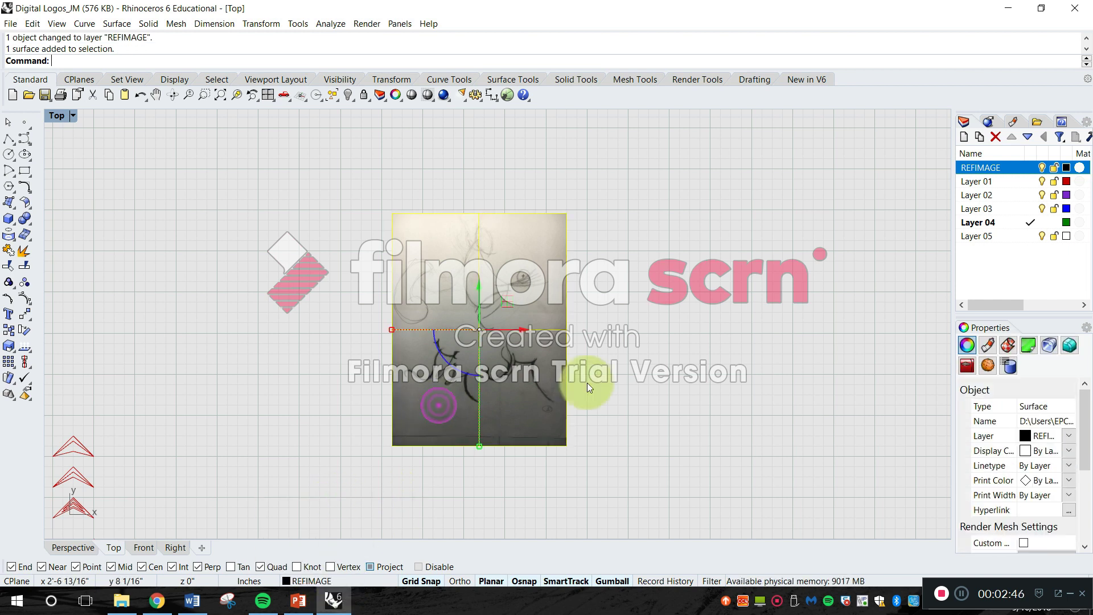
pyautogui.click(727, 382)
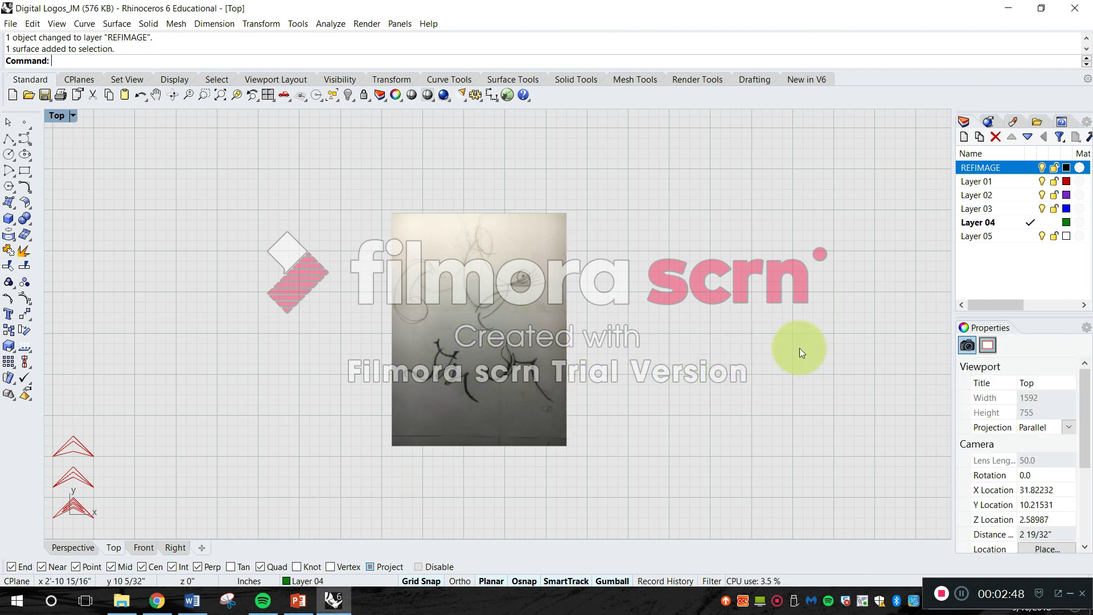
# Select the sketch picture, show its material settings and widen the side panels
pyautogui.click(495, 300)
pyautogui.moveTo(661, 439); pyautogui.dragTo(681, 298, button='right')
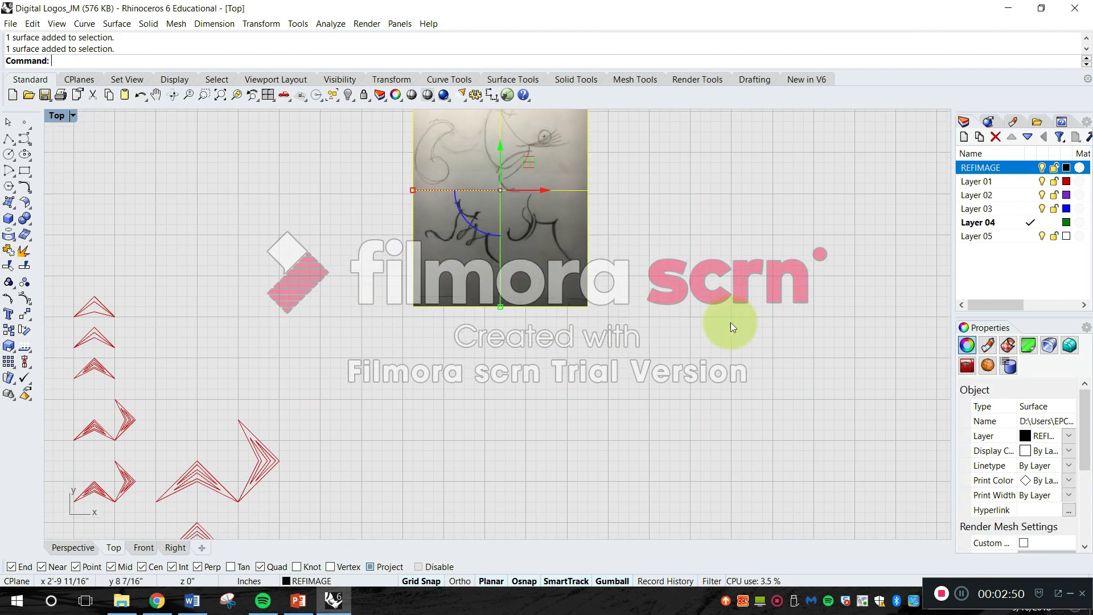
pyautogui.moveTo(518, 165); pyautogui.dragTo(518, 239, button='right')
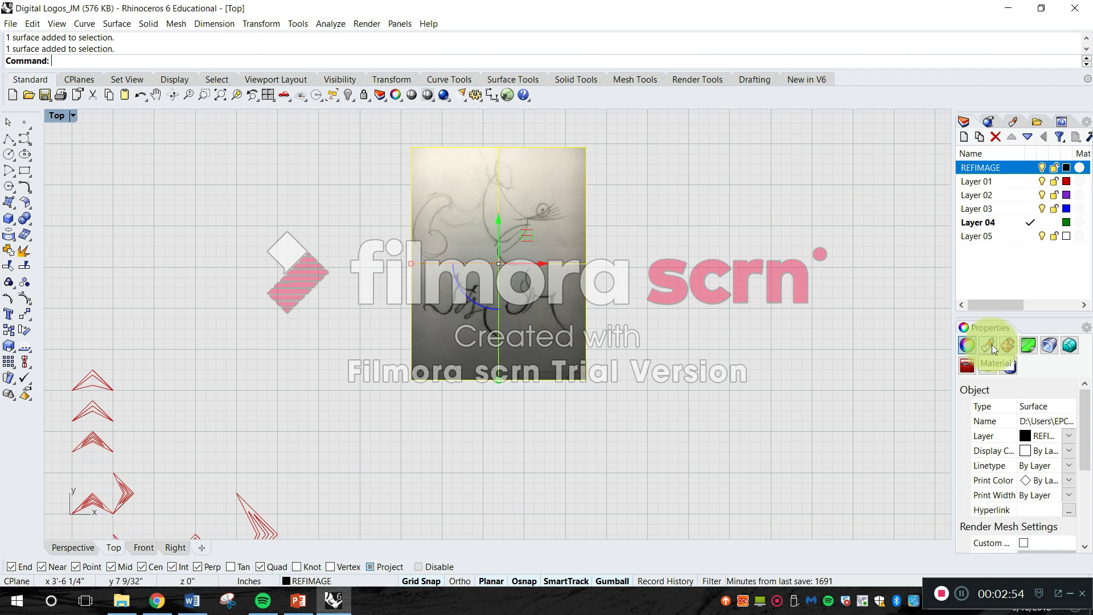
pyautogui.click(989, 344)
pyautogui.scroll(-6, 1008, 446)
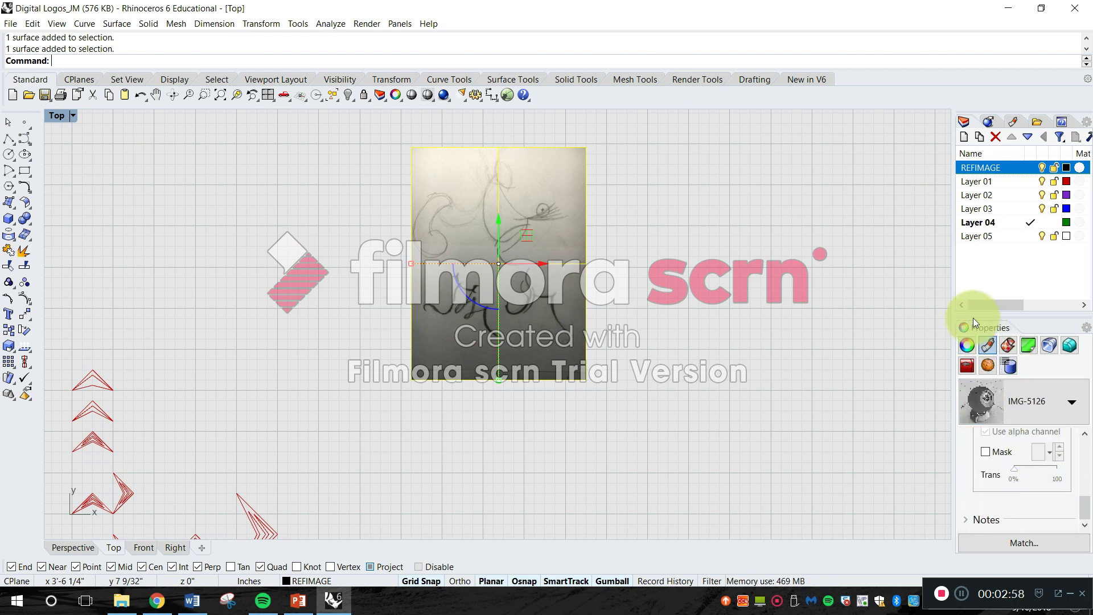
pyautogui.moveTo(954, 310)
pyautogui.mouseDown()
pyautogui.moveTo(918, 317)
pyautogui.moveTo(961, 297)
pyautogui.mouseUp()
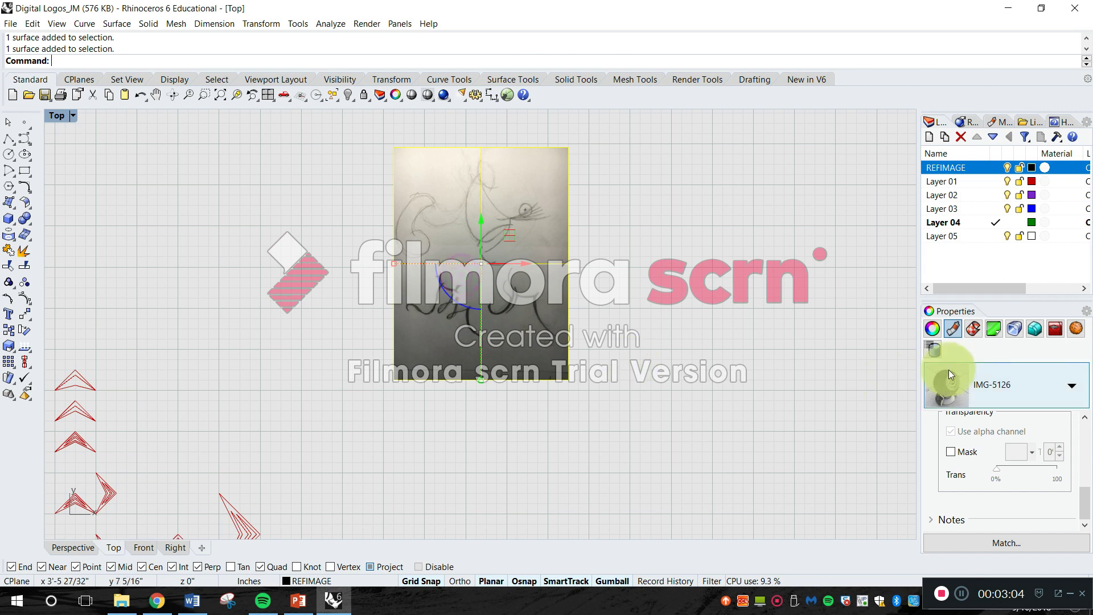
# Examine the picture's object properties and its IMG-5126 material settings, including the texture file browser
pyautogui.click(932, 329)
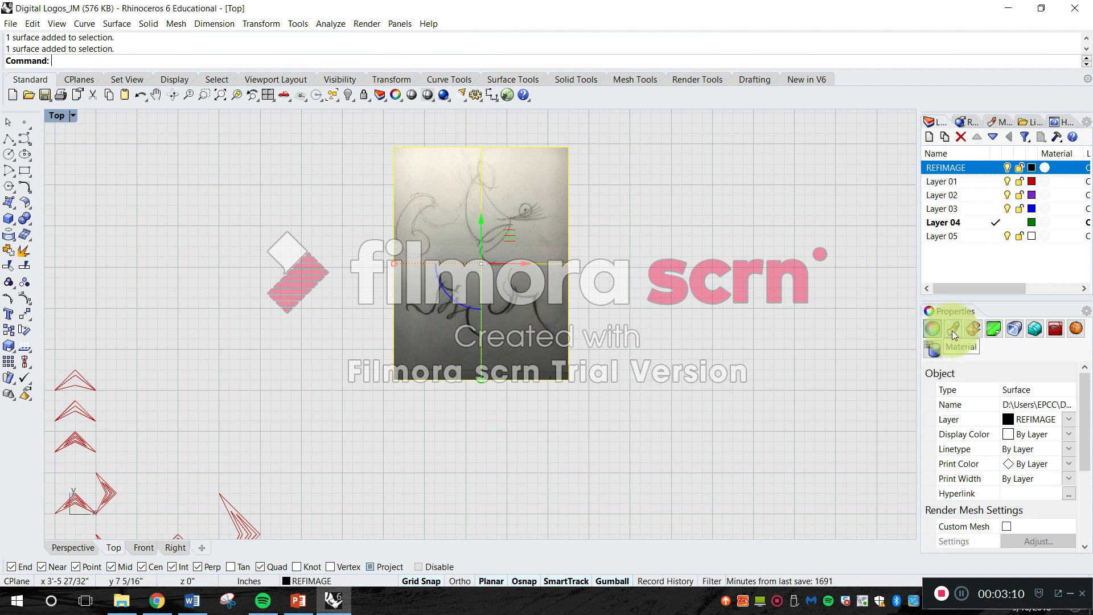
pyautogui.click(956, 331)
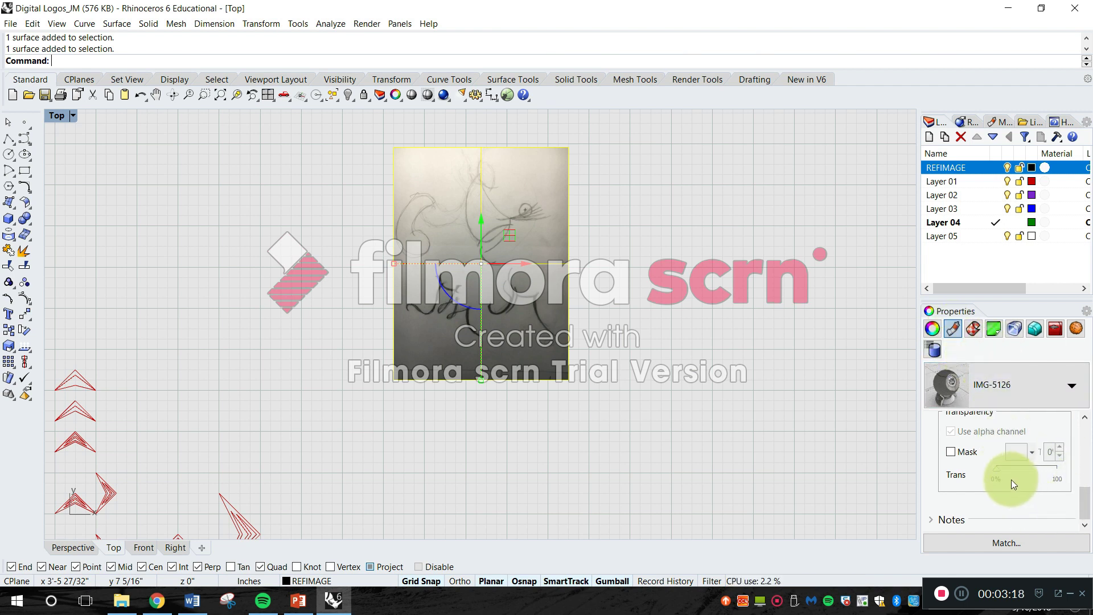
pyautogui.scroll(5, 1081, 479)
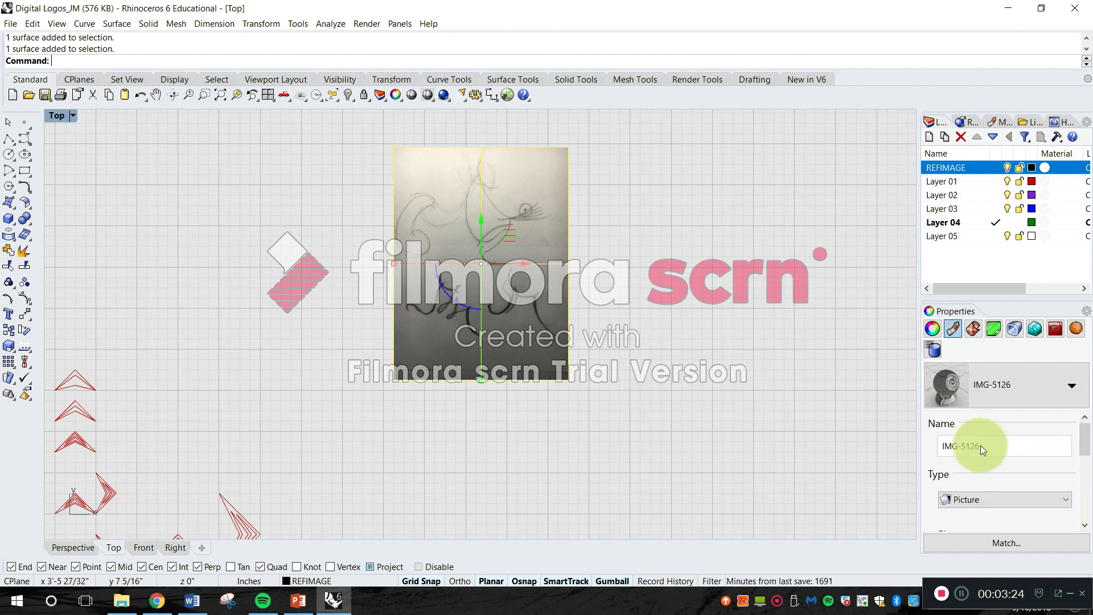
pyautogui.scroll(-4, 990, 460)
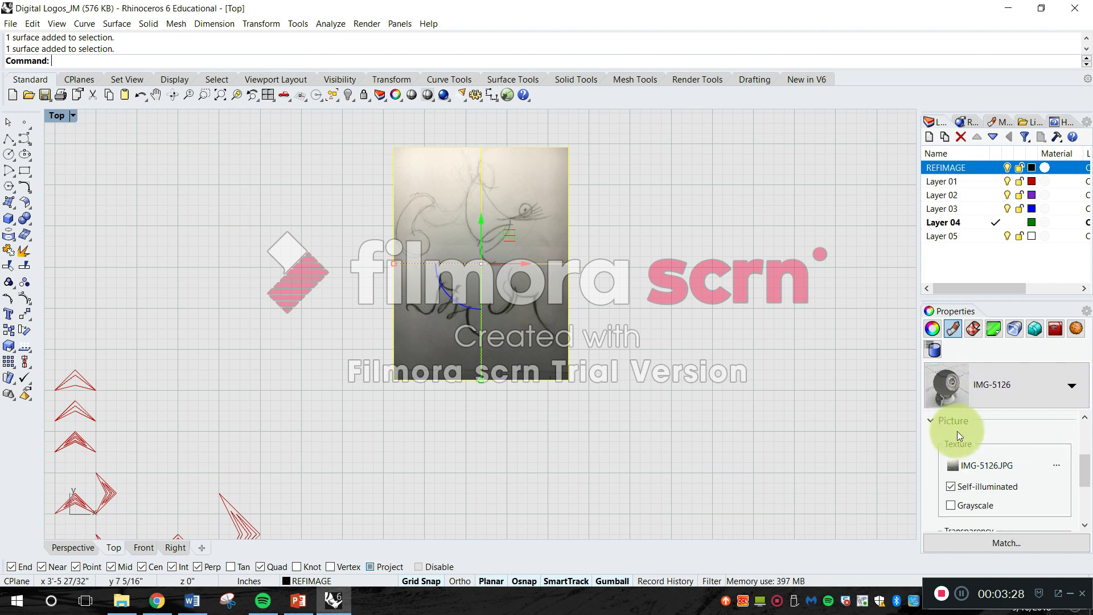
pyautogui.click(1056, 465)
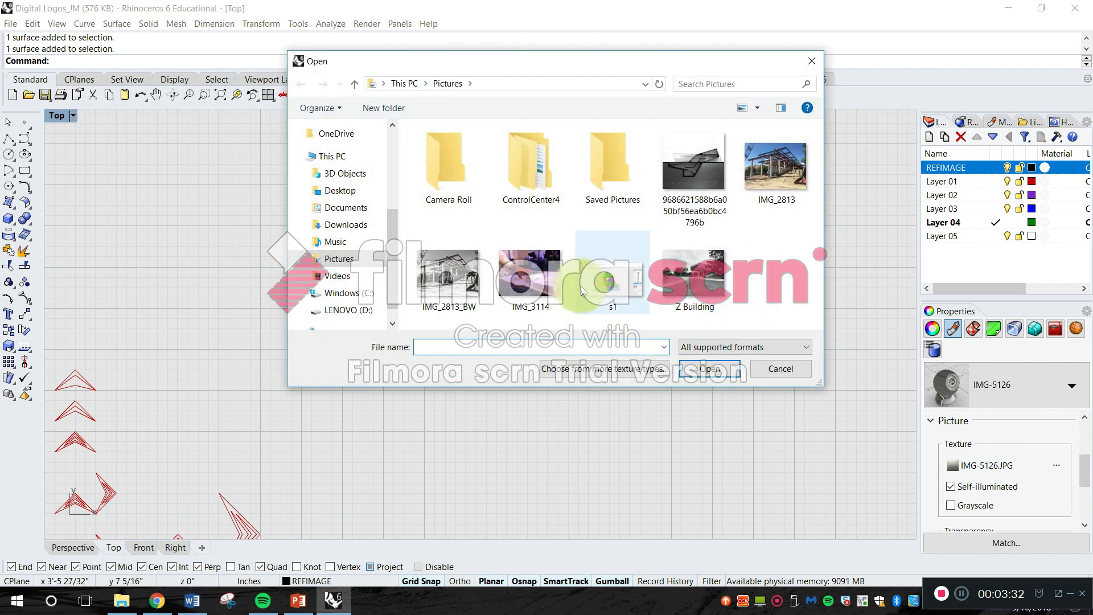
pyautogui.click(809, 63)
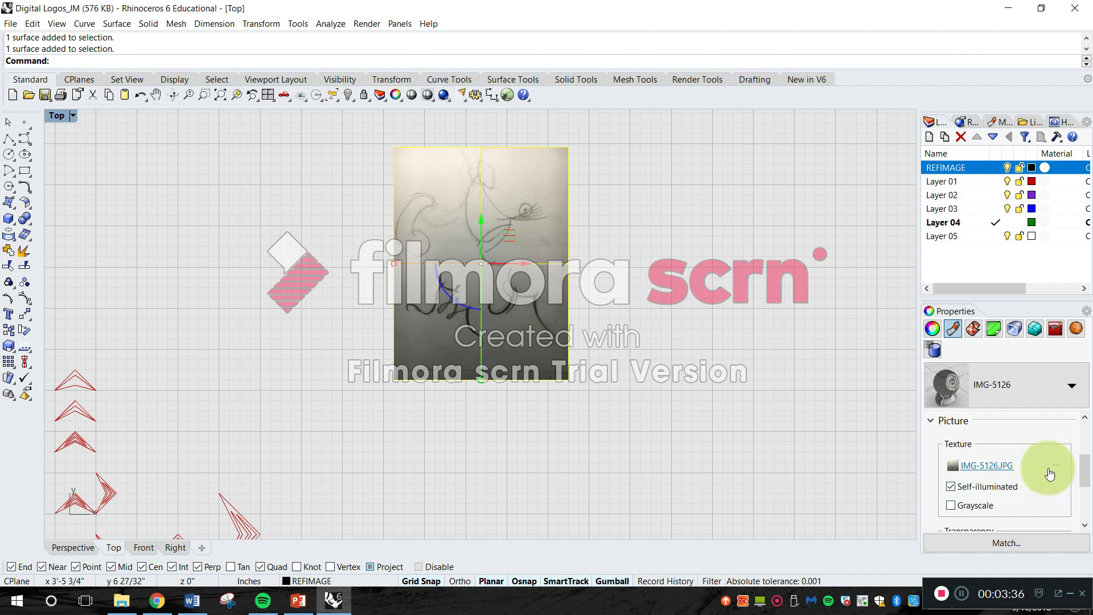
# Turn on Grayscale for the texture of the sketch picture's material
pyautogui.moveTo(1085, 465); pyautogui.dragTo(1087, 488)
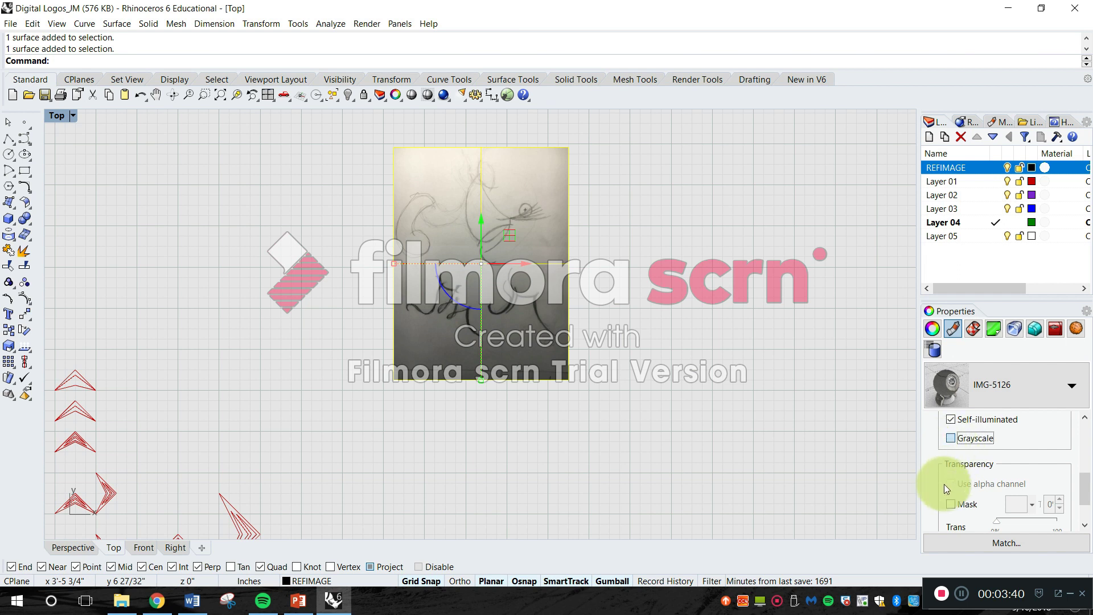
pyautogui.click(951, 438)
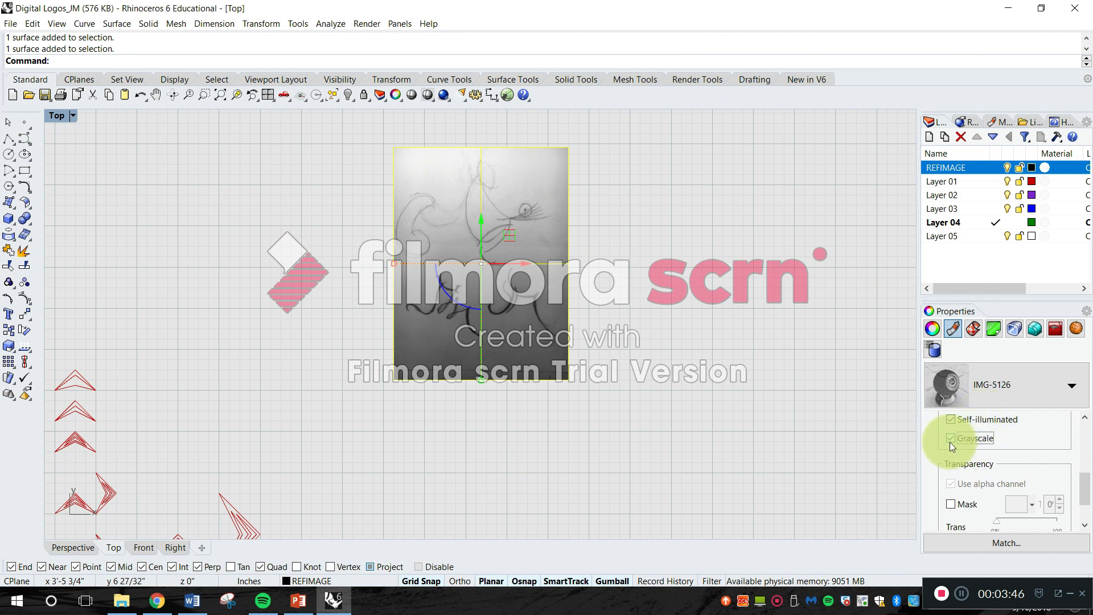
pyautogui.click(951, 441)
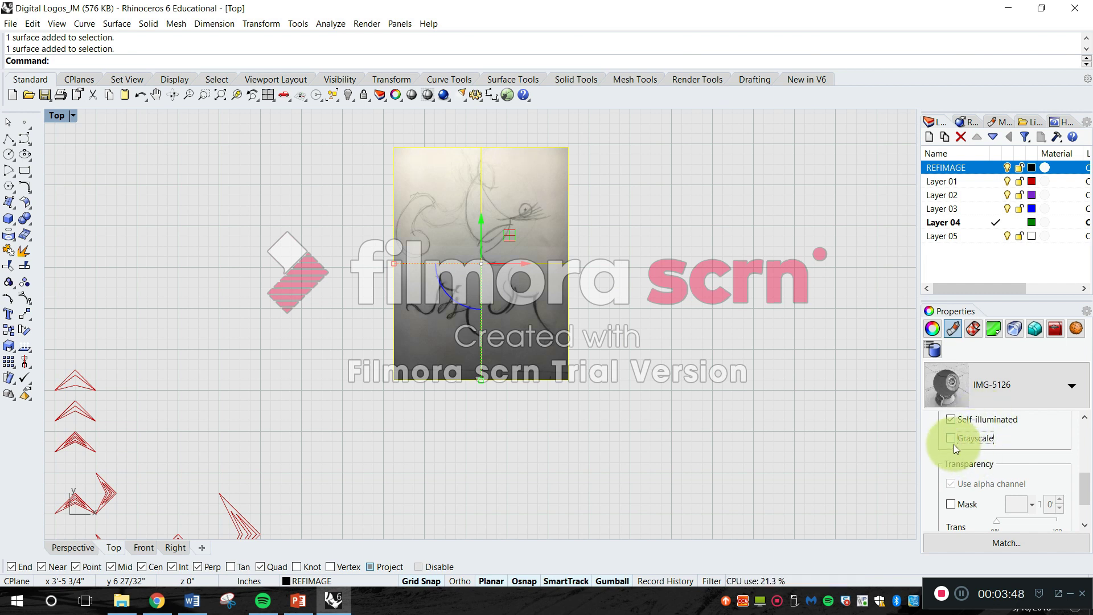
pyautogui.click(951, 438)
pyautogui.click(951, 437)
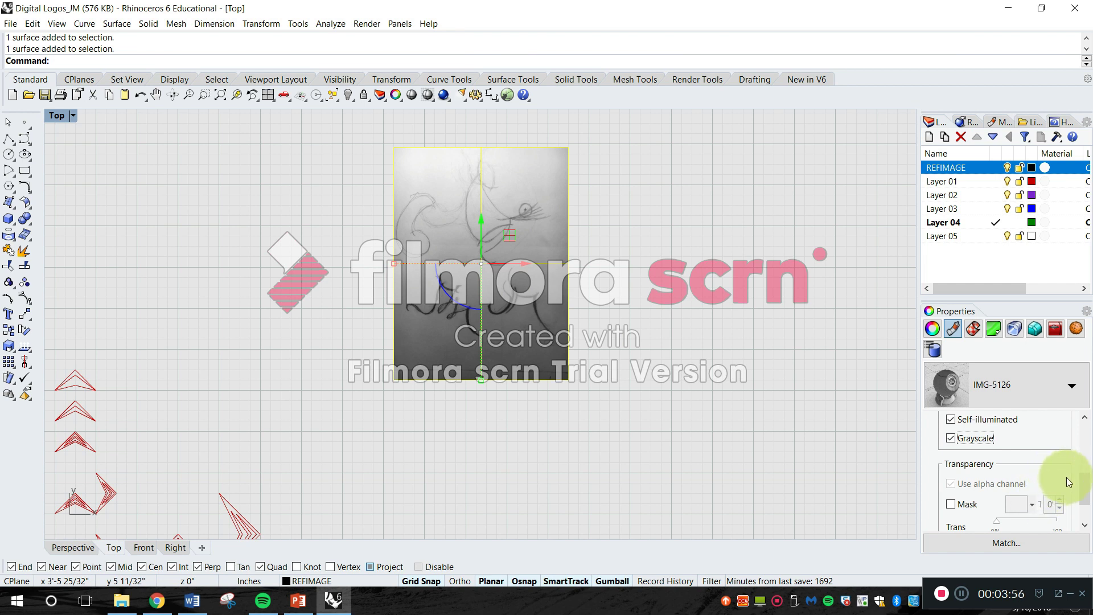
# Make the sketch picture roughly half transparent in its material settings and deselect it
pyautogui.scroll(-1, 1068, 481)
pyautogui.moveTo(996, 505); pyautogui.dragTo(1028, 499)
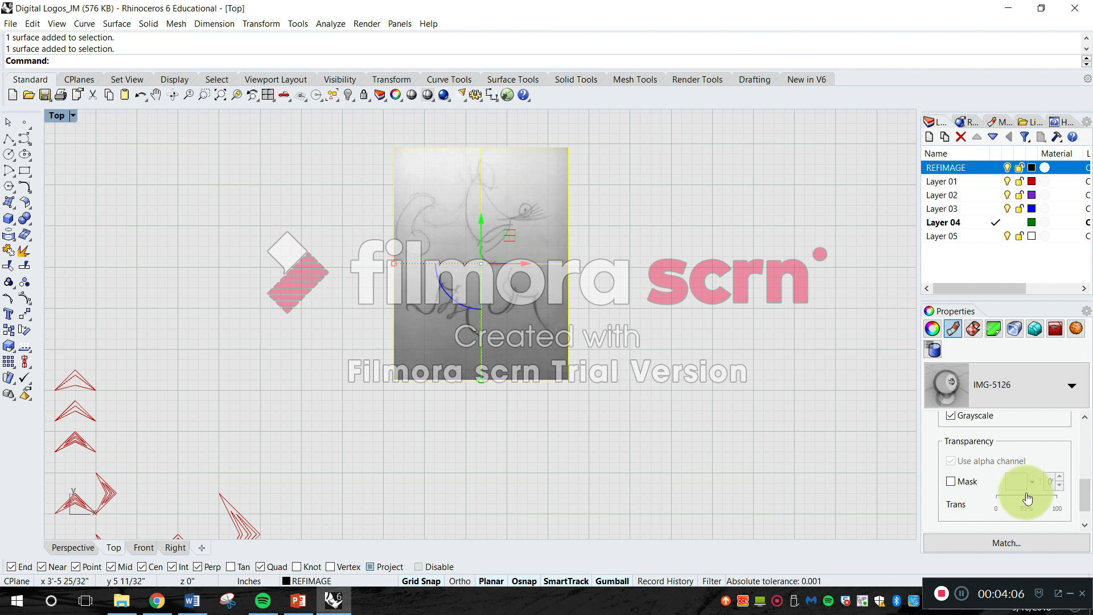
pyautogui.click(804, 404)
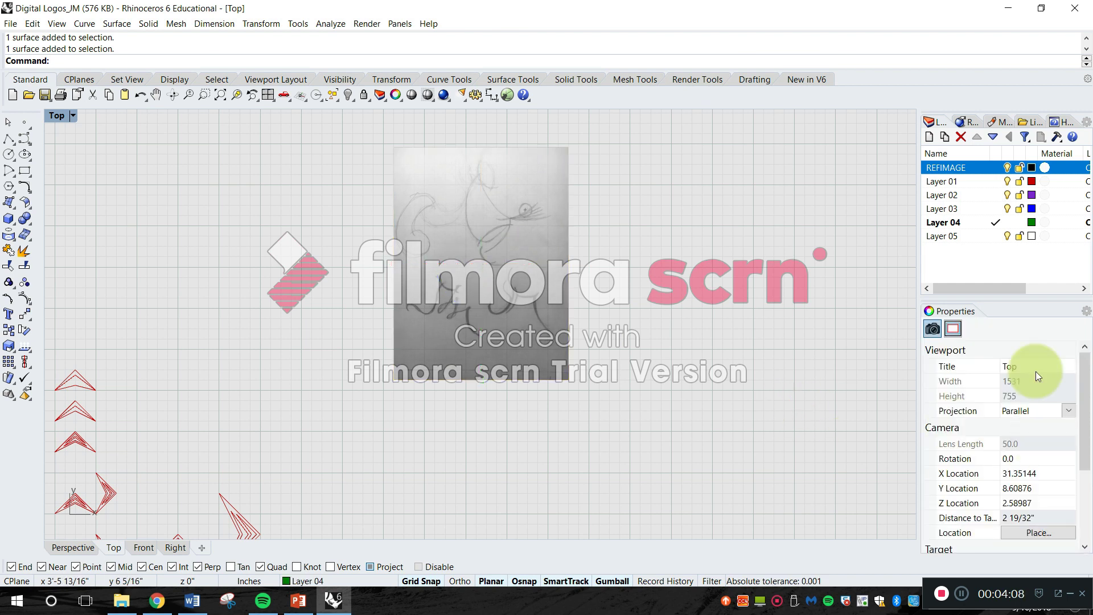
# Make Layer 01 the current layer, with the sketch picture's drawings and lettering in view
pyautogui.moveTo(315, 453); pyautogui.dragTo(452, 412, button='right')
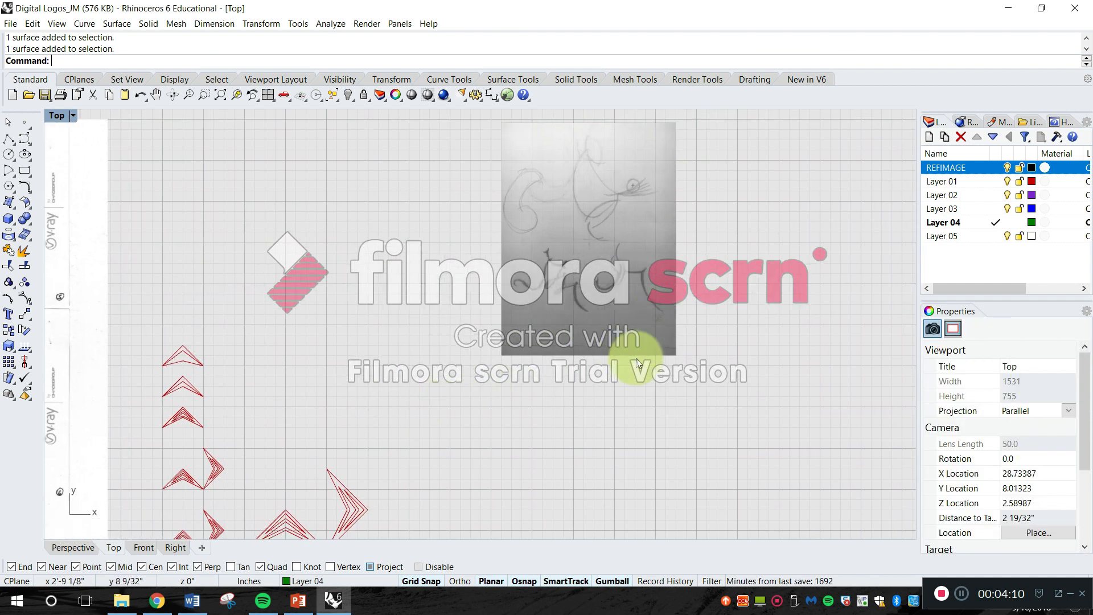
pyautogui.scroll(8, 638, 365)
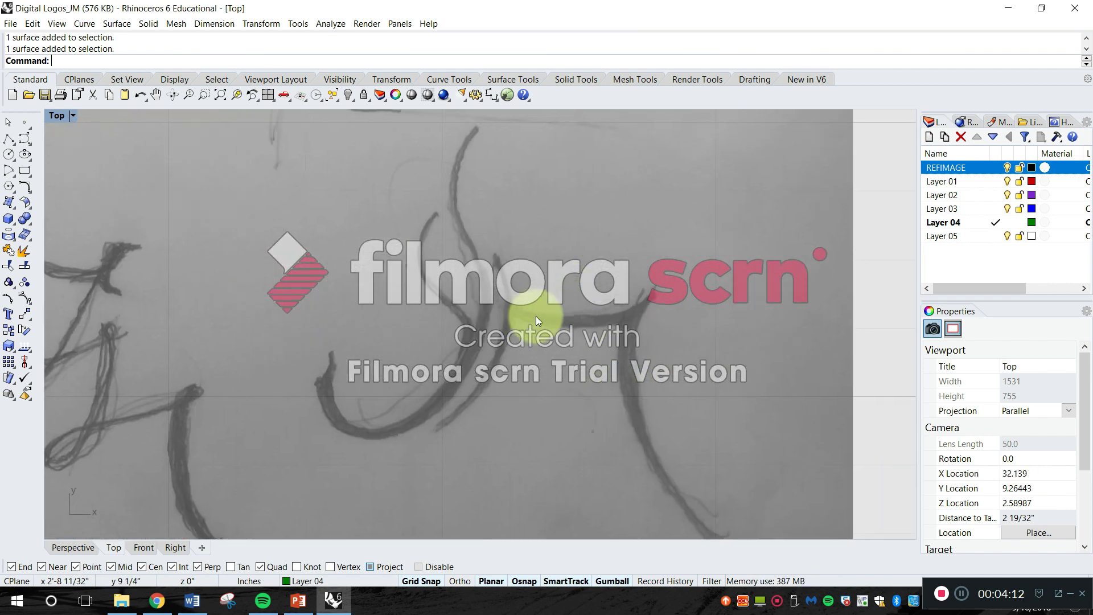
pyautogui.scroll(-8, 535, 316)
pyautogui.moveTo(357, 420); pyautogui.dragTo(555, 338, button='right')
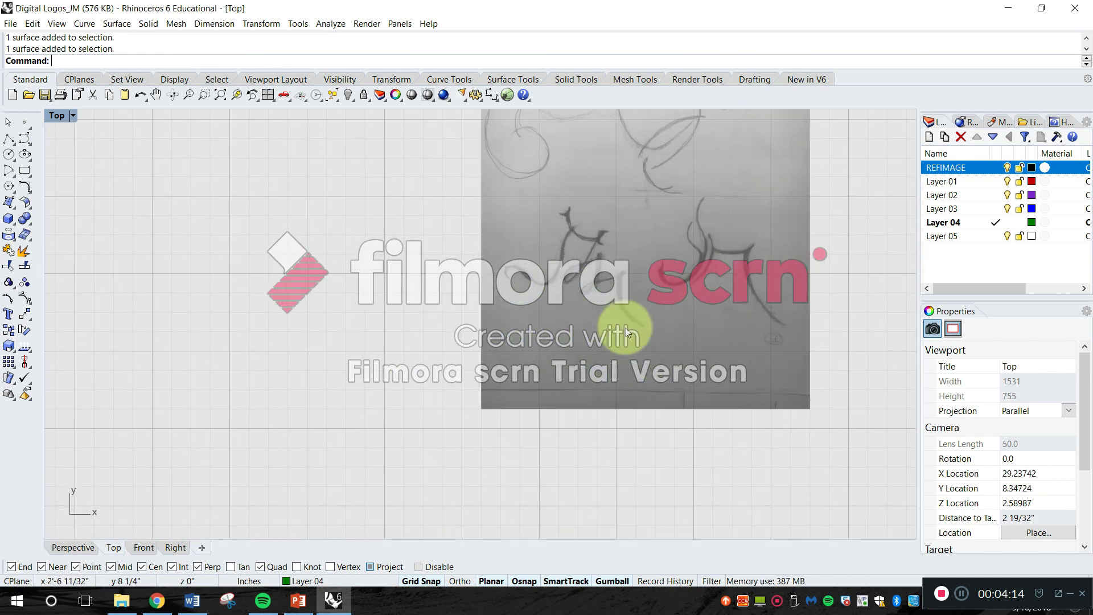
pyautogui.click(997, 184)
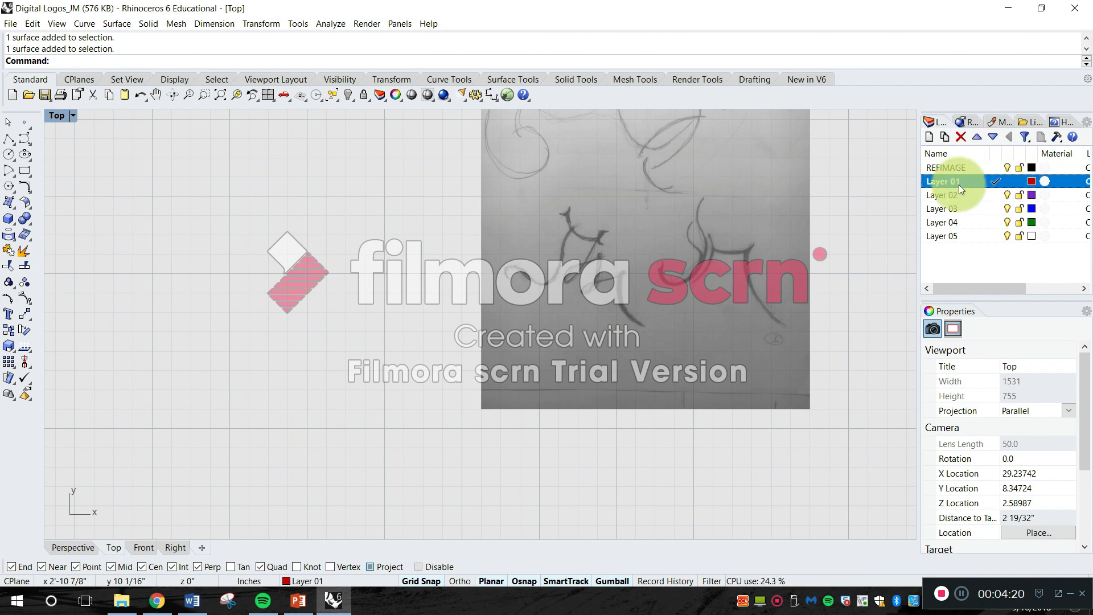
pyautogui.moveTo(859, 223); pyautogui.dragTo(687, 301, button='right')
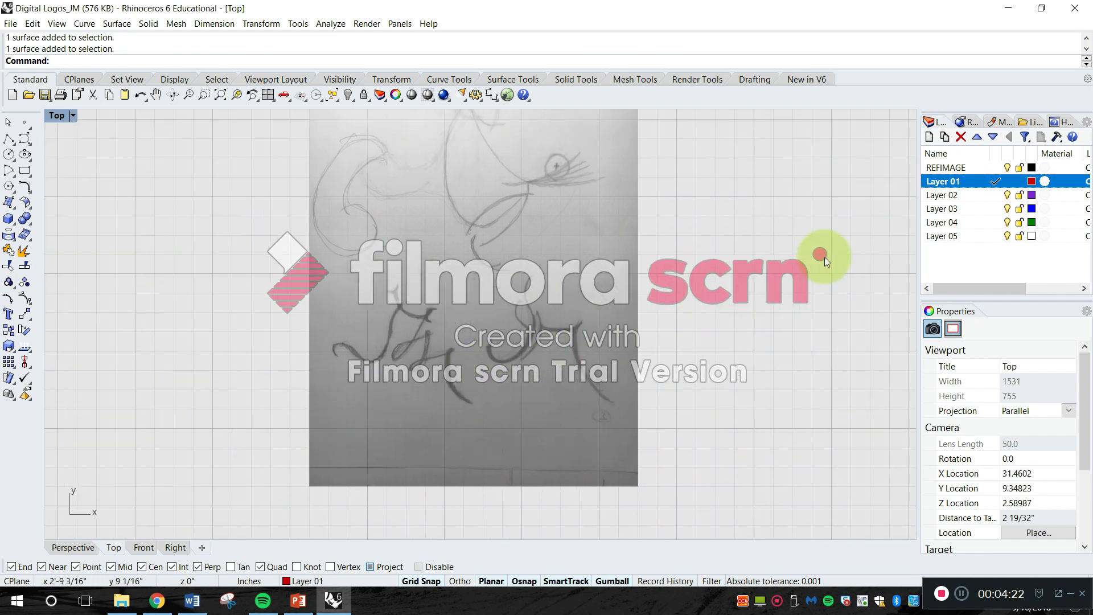
# Rename Layer 01 as PEN1
pyautogui.click(932, 184)
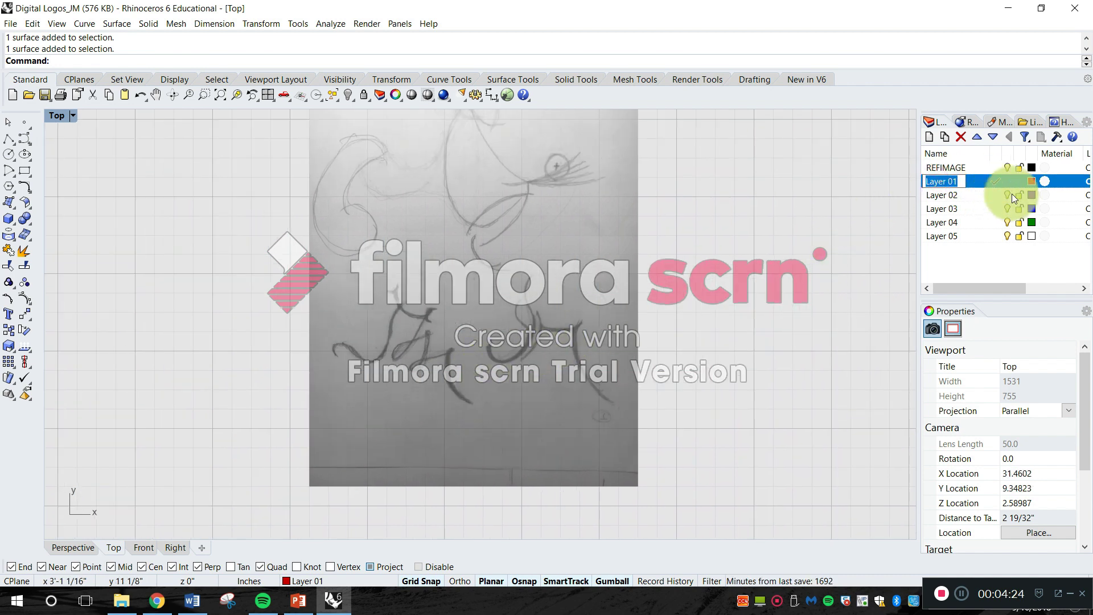
pyautogui.press('capslock')
pyautogui.write('PEN1')
pyautogui.press('Return')
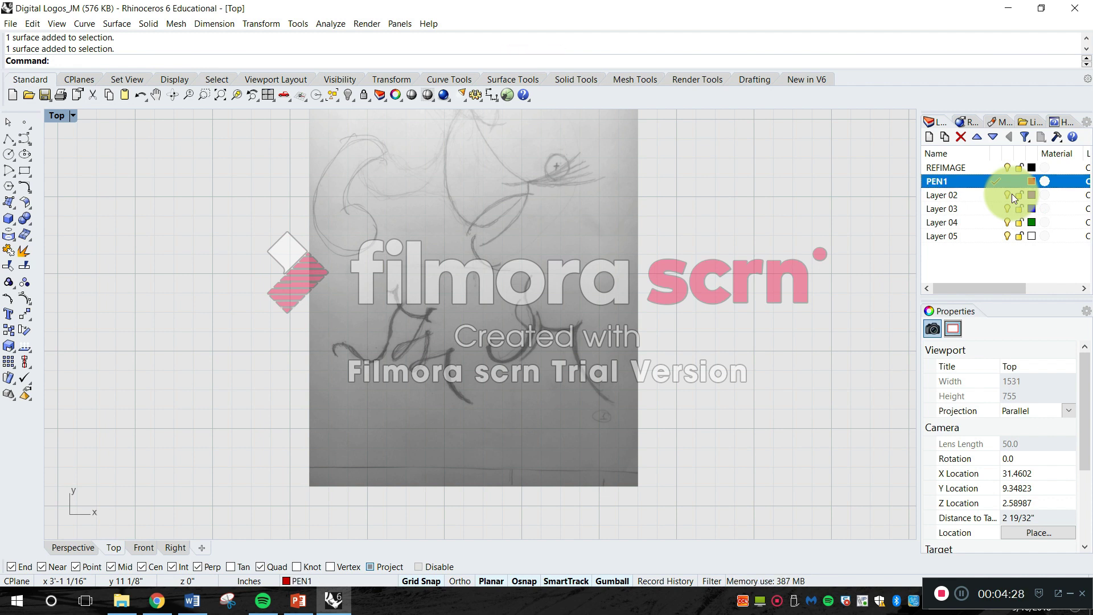
pyautogui.click(944, 182)
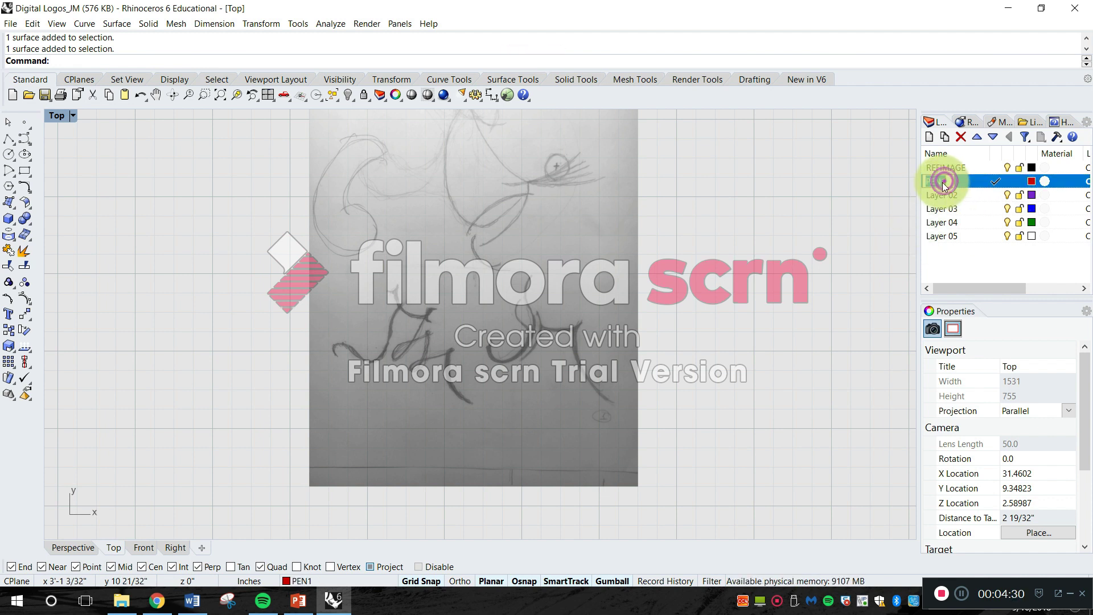
pyautogui.click(943, 195)
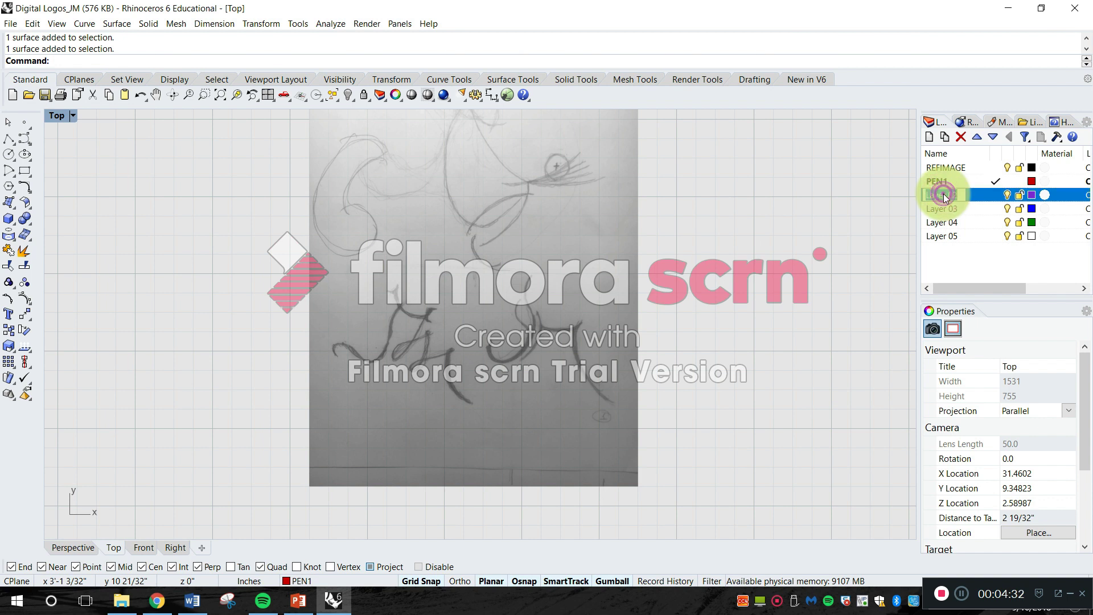
pyautogui.click(948, 209)
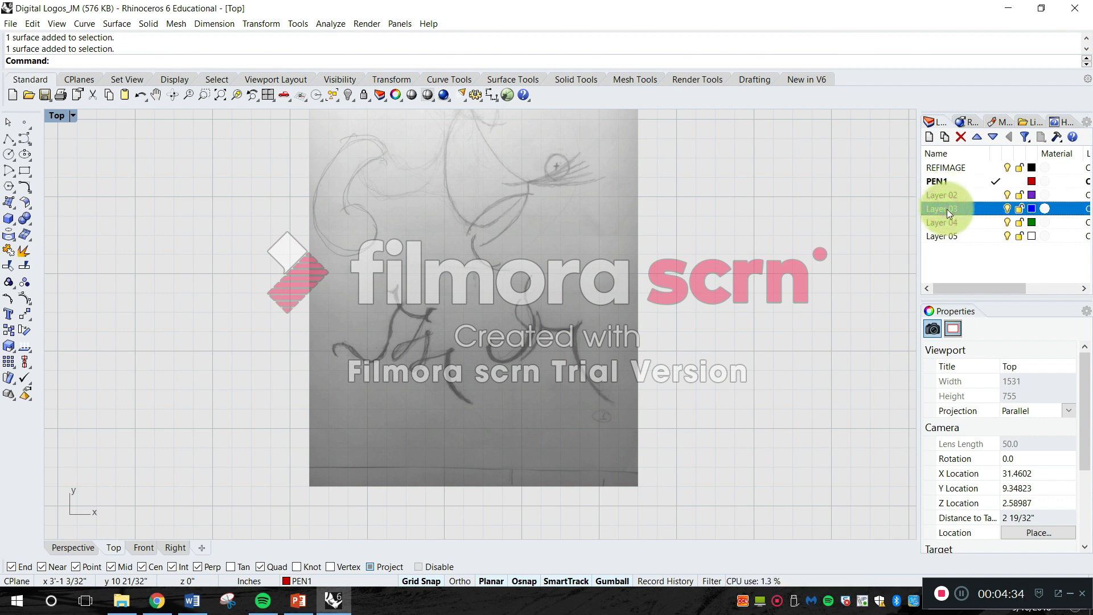
pyautogui.click(947, 210)
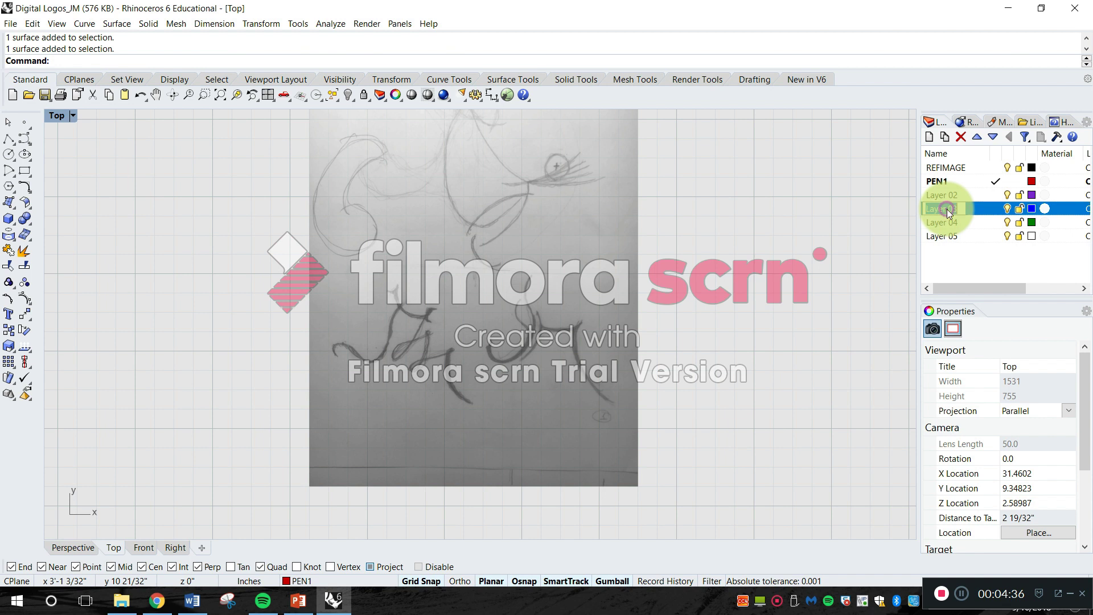
pyautogui.click(945, 181)
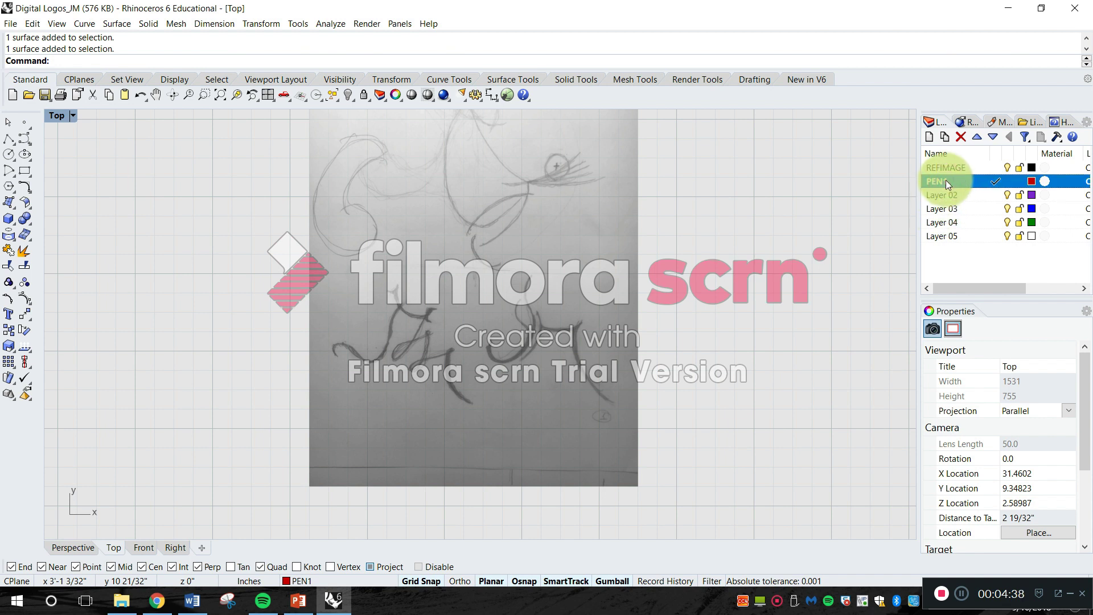
# Rename Layer 02 as PEN2, in capitals like the others, and highlight the PEN1 layer
pyautogui.click(942, 195)
pyautogui.click(943, 195)
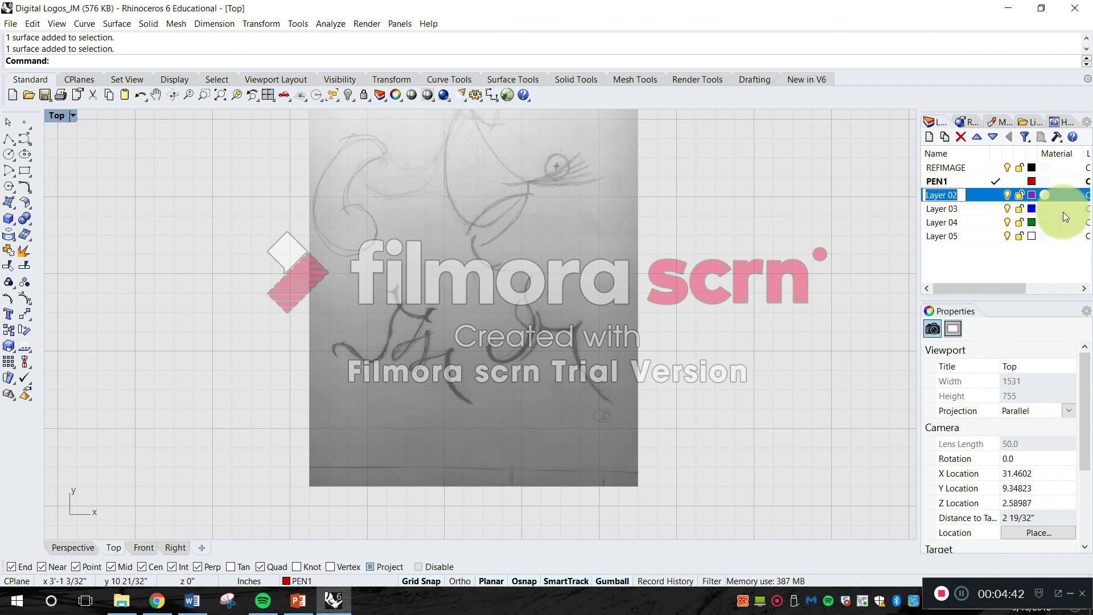
pyautogui.press('capslock')
pyautogui.press('BackSpace')
pyautogui.press('capslock')
pyautogui.write('Pen2')
pyautogui.press('Return')
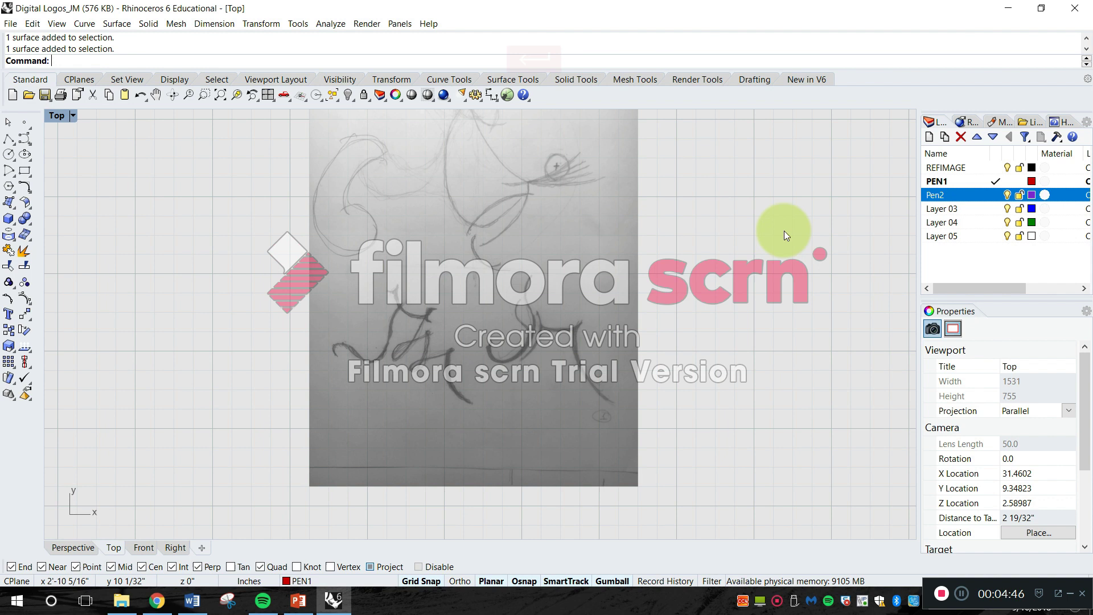
pyautogui.press('capslock')
pyautogui.write('PEN2')
pyautogui.press('Return')
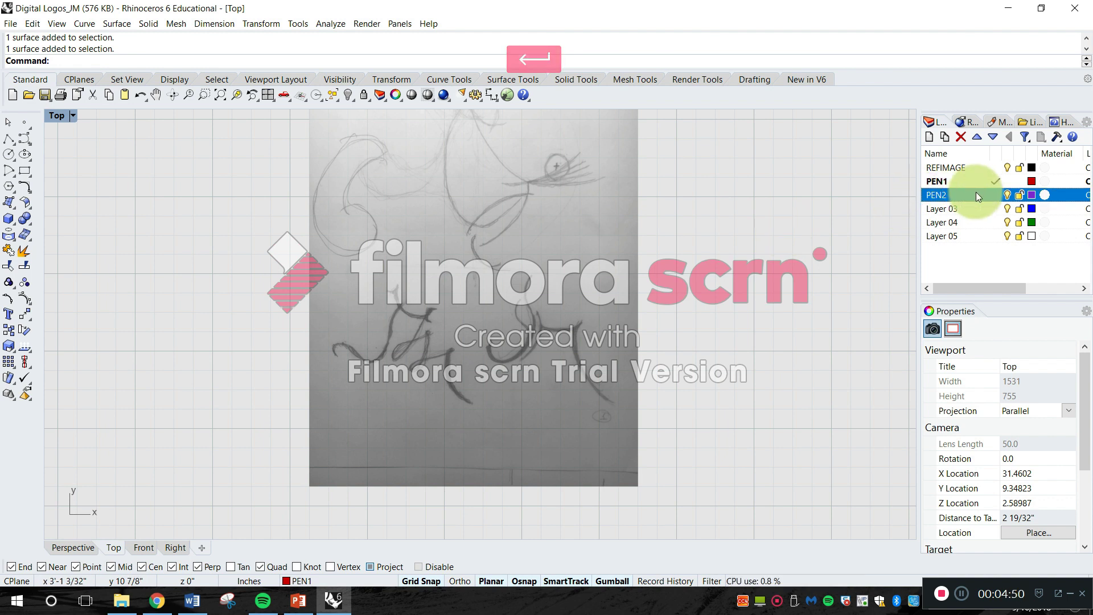
pyautogui.click(963, 184)
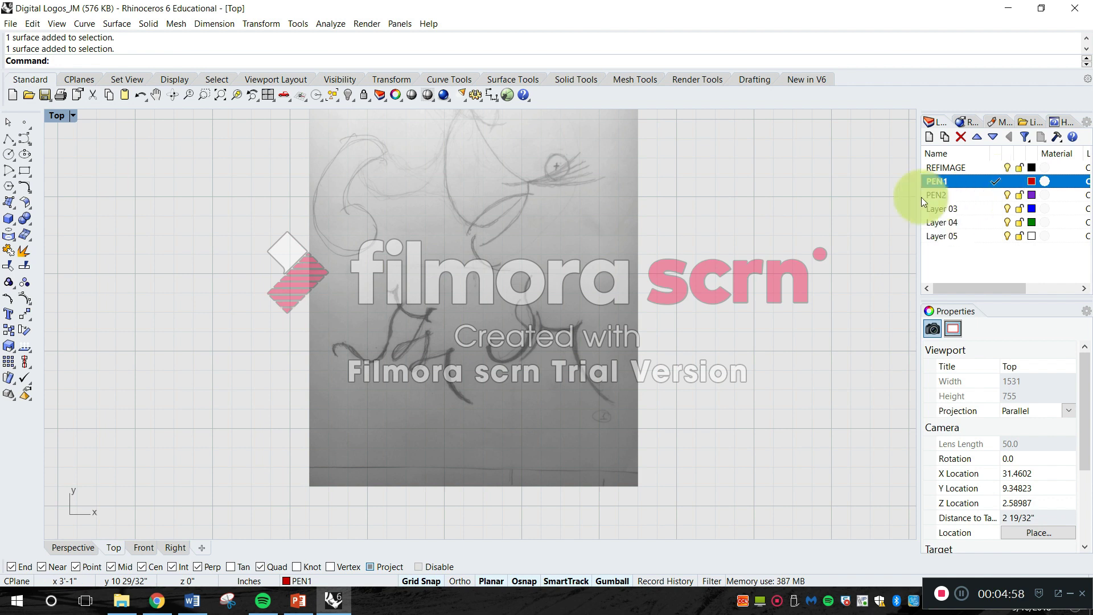
# Examine the curved lettering in the grayscale sketch picture and the red chevron line drawings beside the scanned logo sheets
pyautogui.scroll(2, 614, 286)
pyautogui.scroll(3, 480, 391)
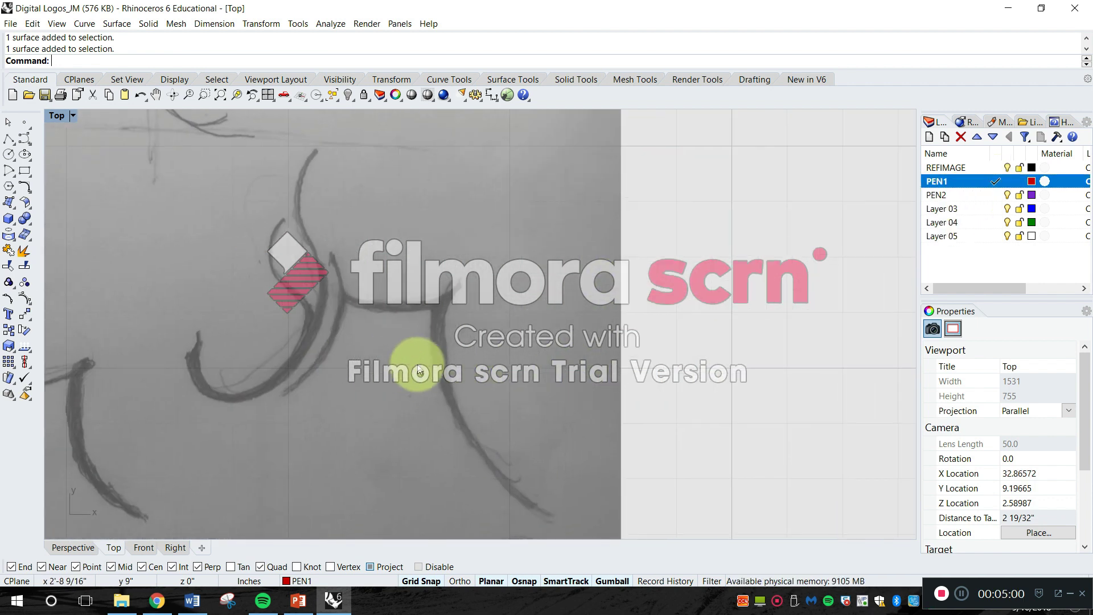
pyautogui.scroll(-5, 437, 385)
pyautogui.scroll(5, 436, 385)
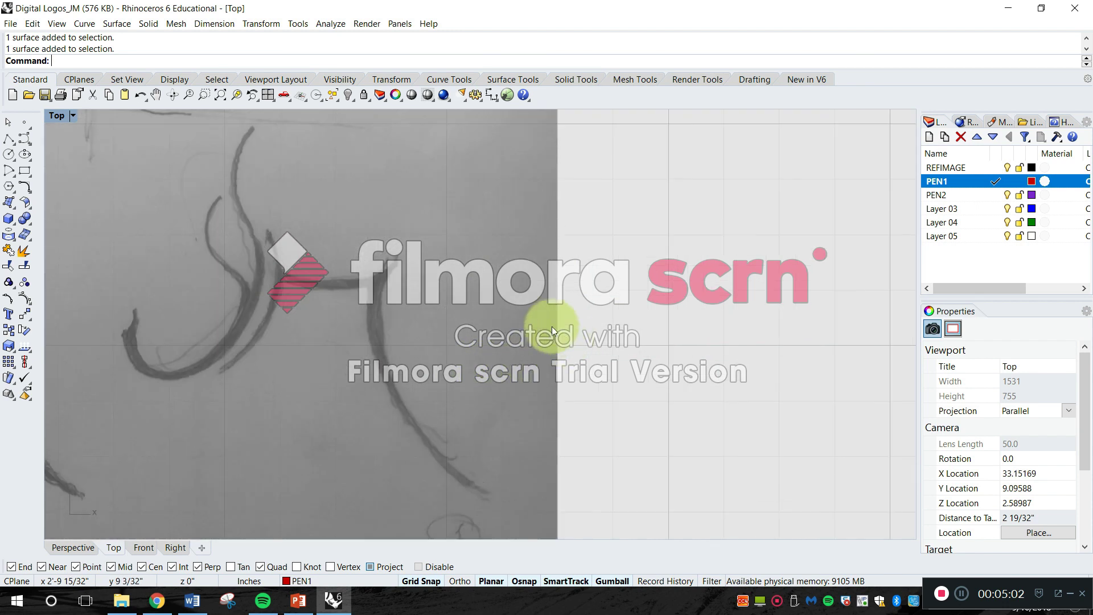
pyautogui.moveTo(580, 350); pyautogui.dragTo(585, 463, button='right')
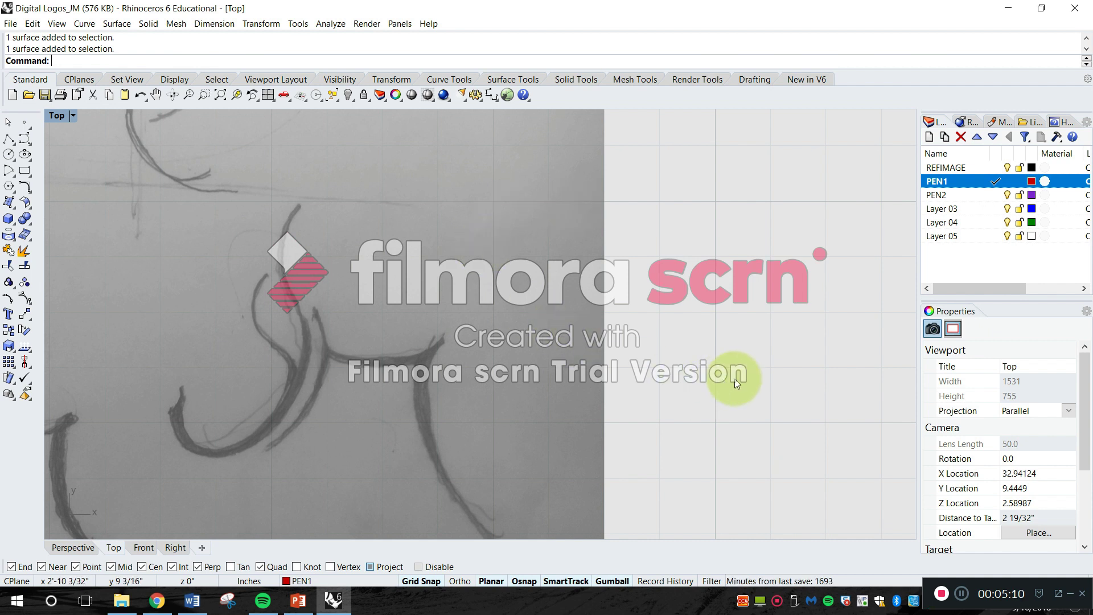
pyautogui.scroll(-5, 756, 382)
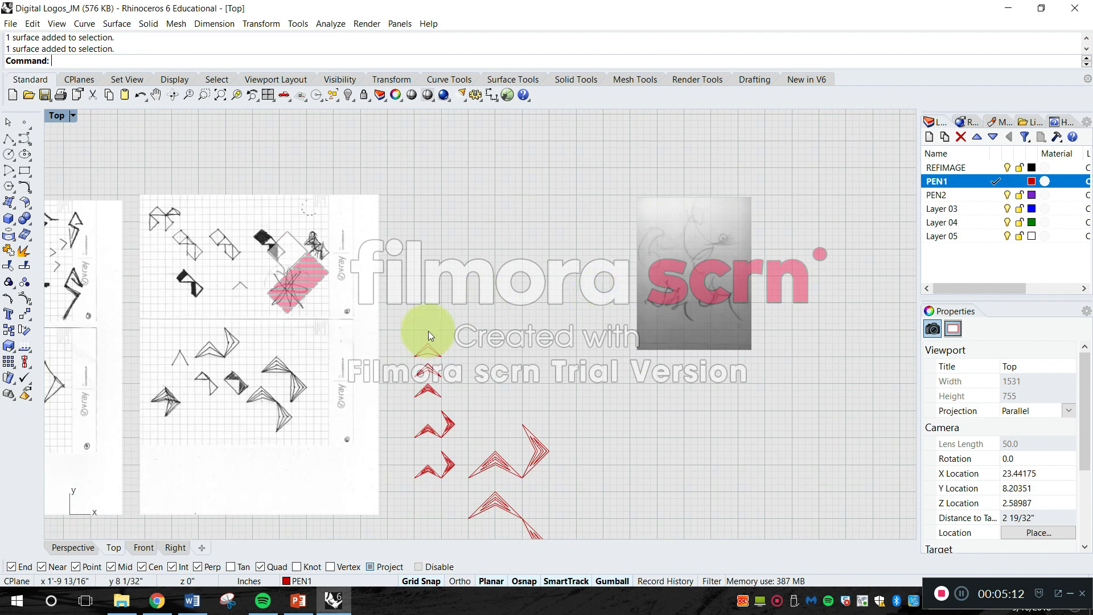
pyautogui.scroll(4, 428, 333)
pyautogui.moveTo(670, 280); pyautogui.dragTo(677, 276, button='right')
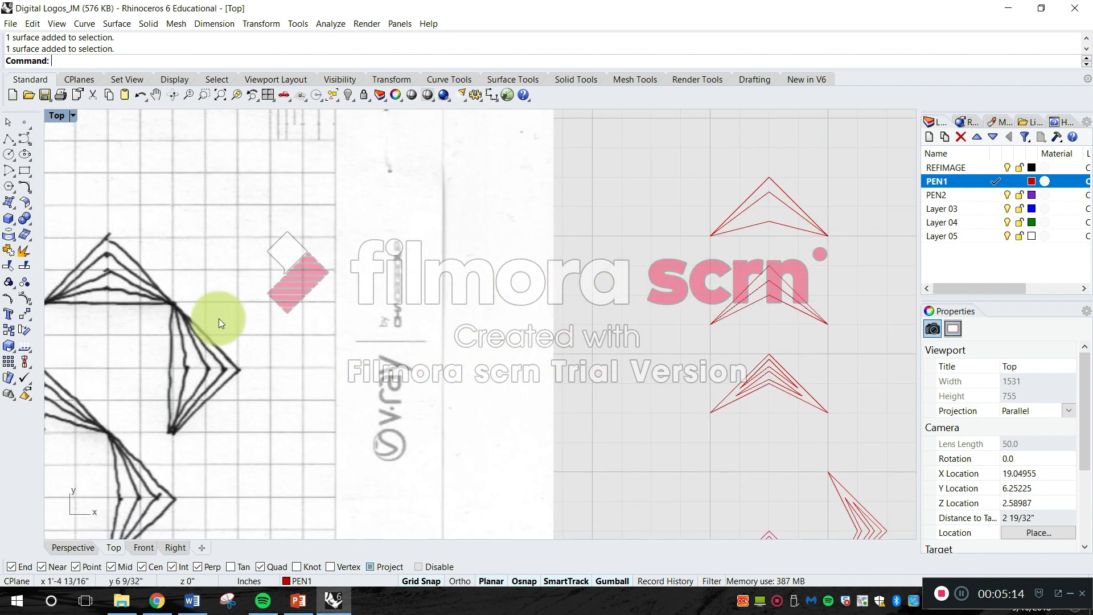
pyautogui.moveTo(47, 292); pyautogui.dragTo(134, 275, button='right')
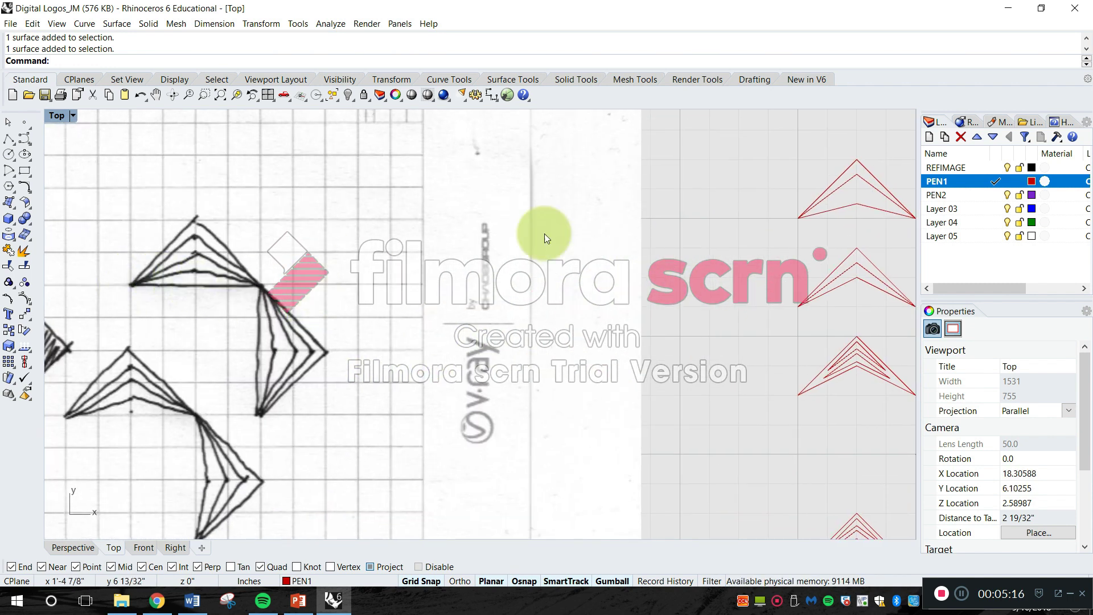
pyautogui.moveTo(852, 296); pyautogui.dragTo(500, 337, button='right')
pyautogui.scroll(-4, 672, 303)
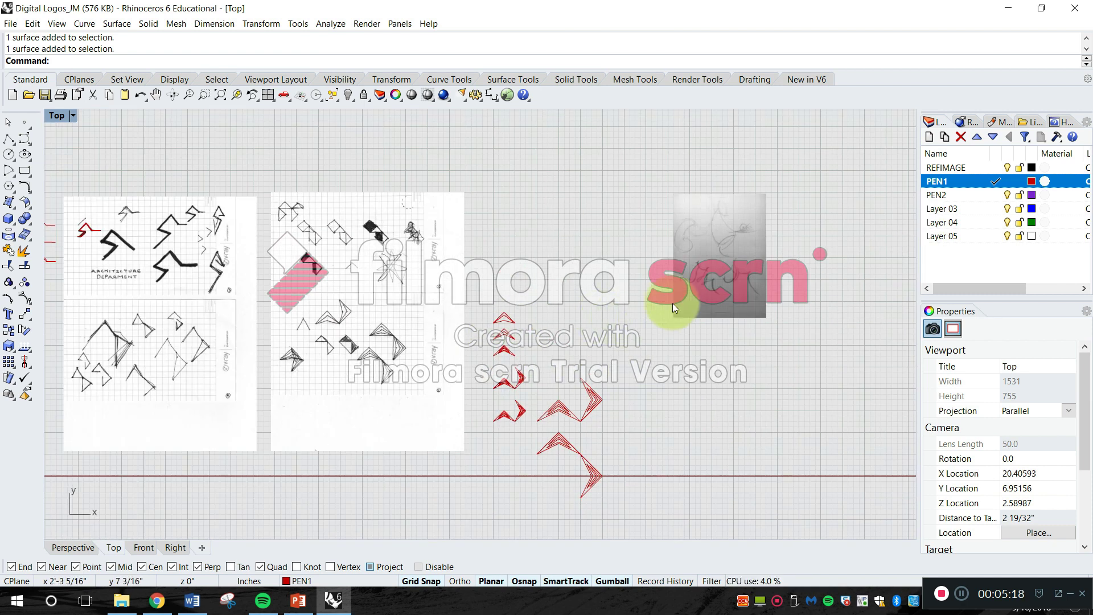
# Compare the pen strokes of the curved lettering with the zigzag logo scan and its red tracing
pyautogui.scroll(5, 637, 302)
pyautogui.scroll(5, 500, 390)
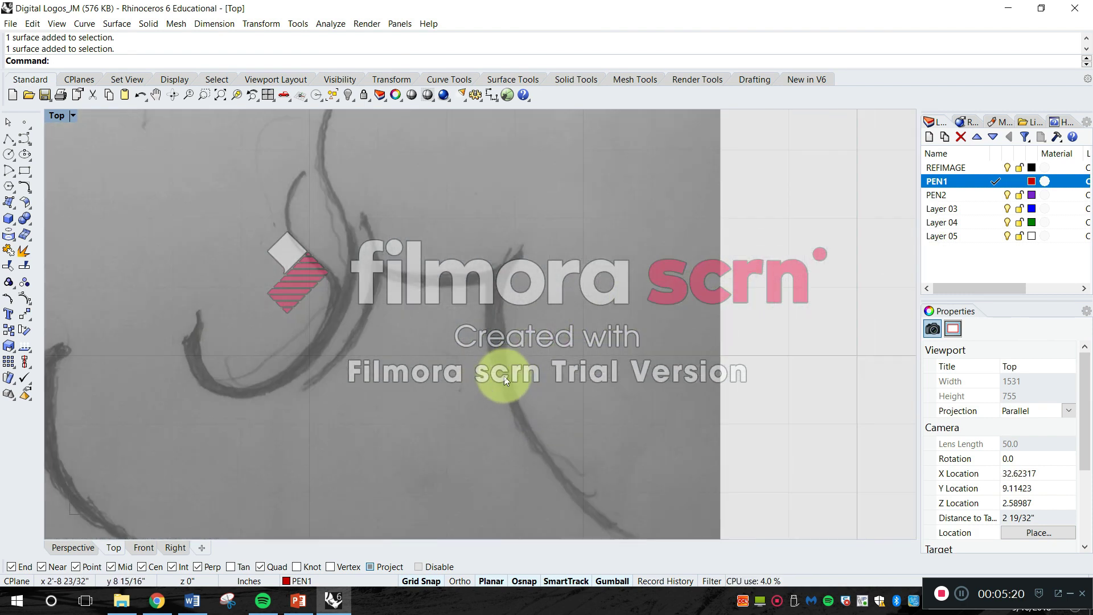
pyautogui.scroll(-3, 549, 317)
pyautogui.scroll(3, 476, 272)
pyautogui.scroll(-1, 482, 305)
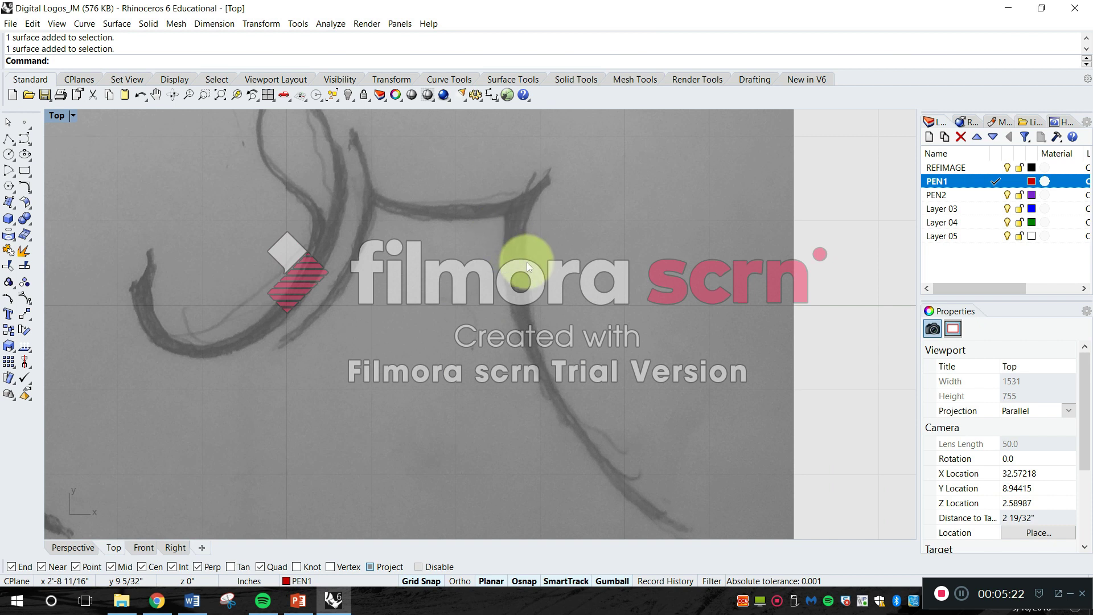
pyautogui.scroll(-2, 488, 313)
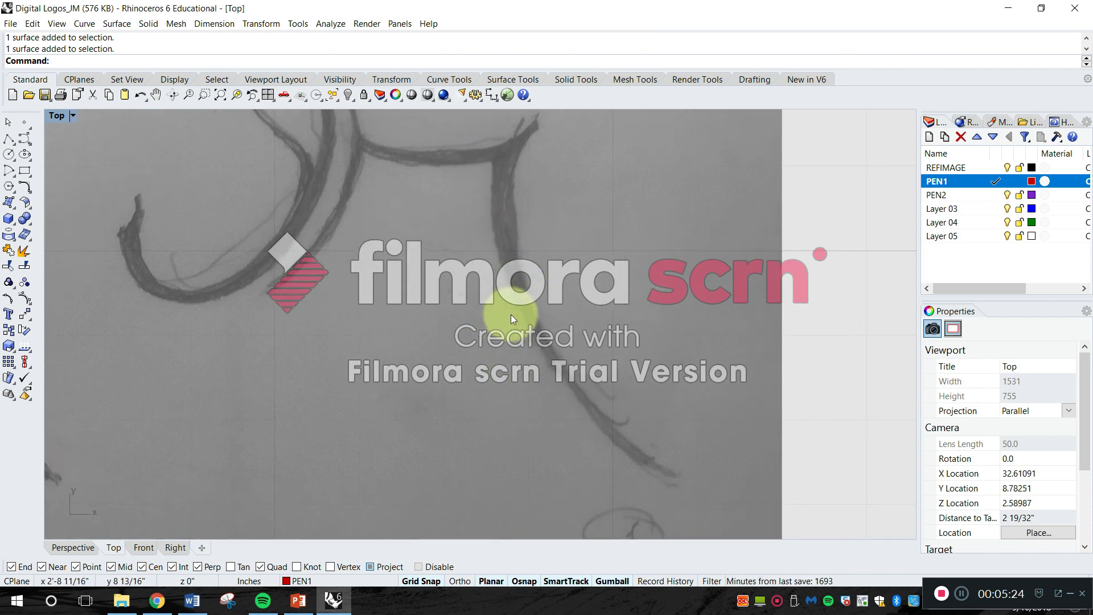
pyautogui.scroll(-5, 677, 310)
pyautogui.scroll(-2, 239, 293)
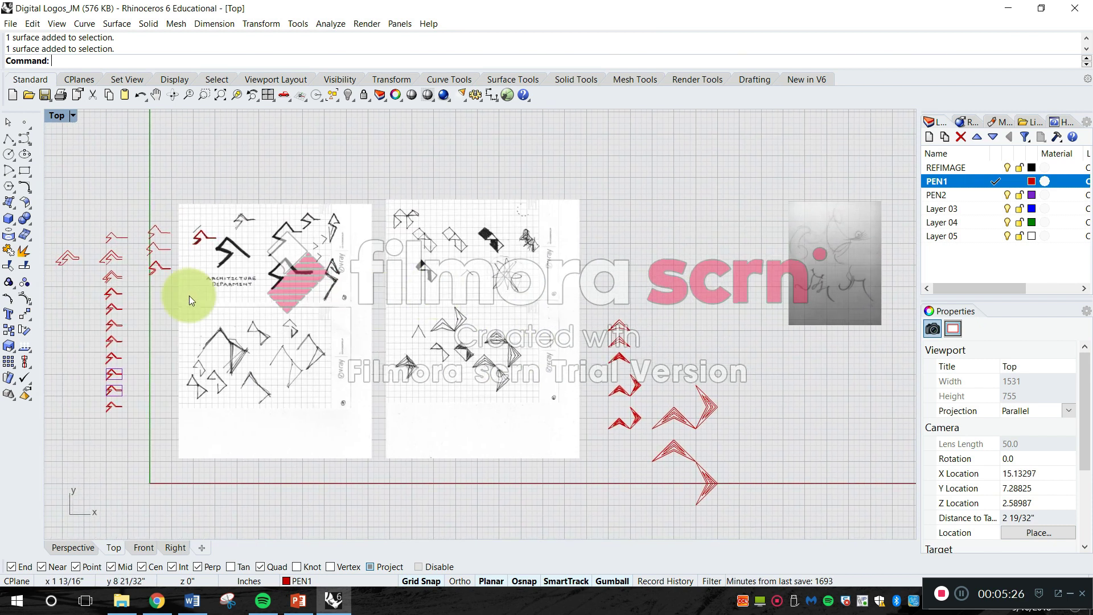
pyautogui.scroll(6, 191, 298)
pyautogui.scroll(-6, 171, 359)
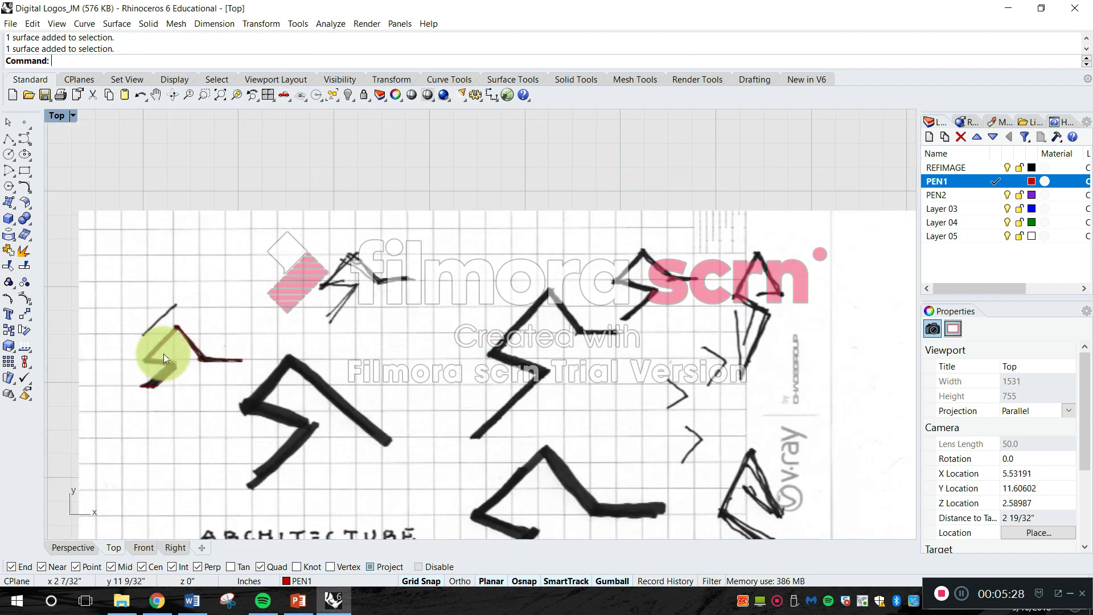
pyautogui.scroll(4, 511, 316)
pyautogui.scroll(5, 512, 316)
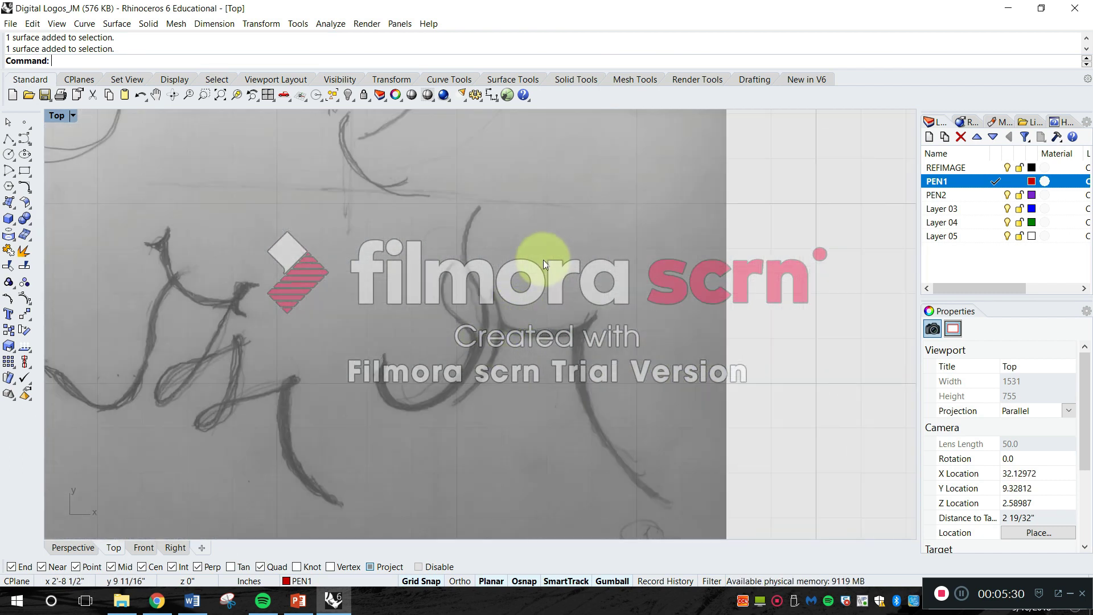
pyautogui.moveTo(556, 379); pyautogui.dragTo(528, 345, button='right')
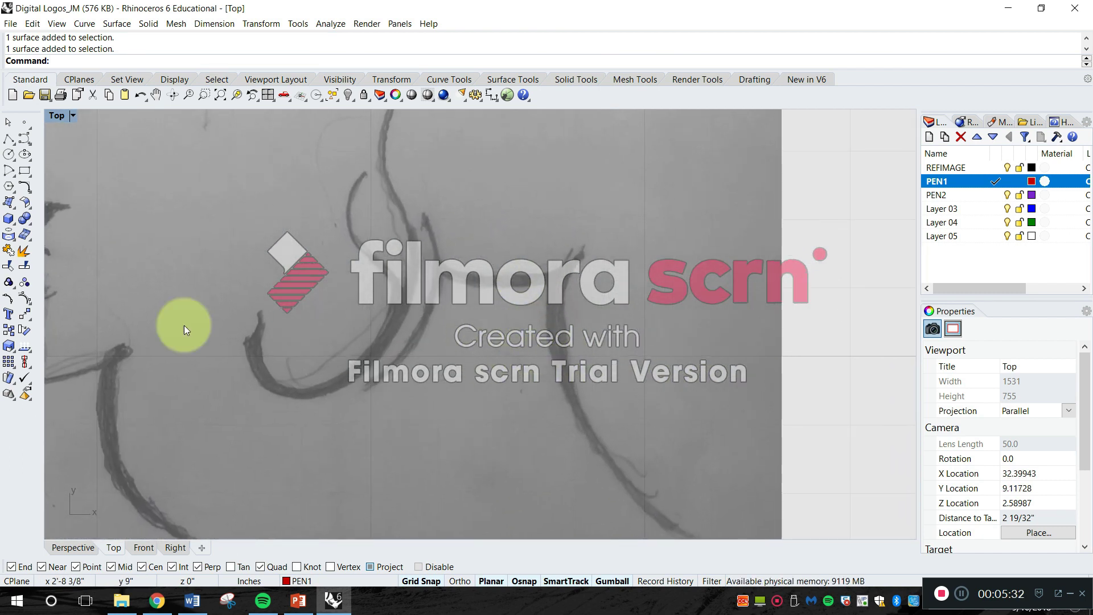
# Start a degree 3 control point curve at the lettering's last downstroke and turn off Grid Snap
pyautogui.click(26, 139)
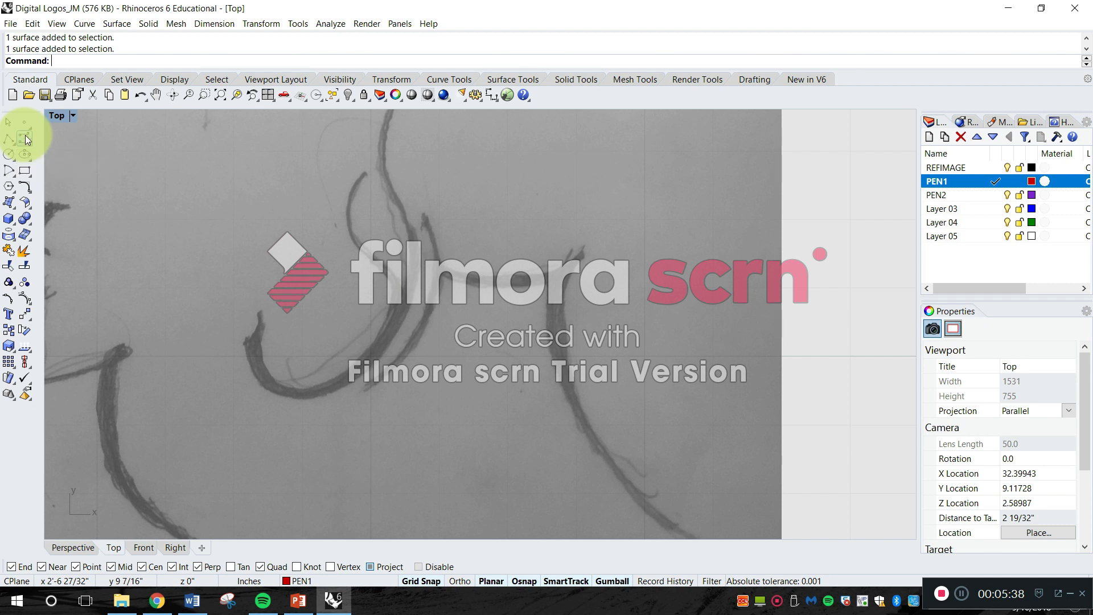
pyautogui.press('Right')
pyautogui.press('Down')
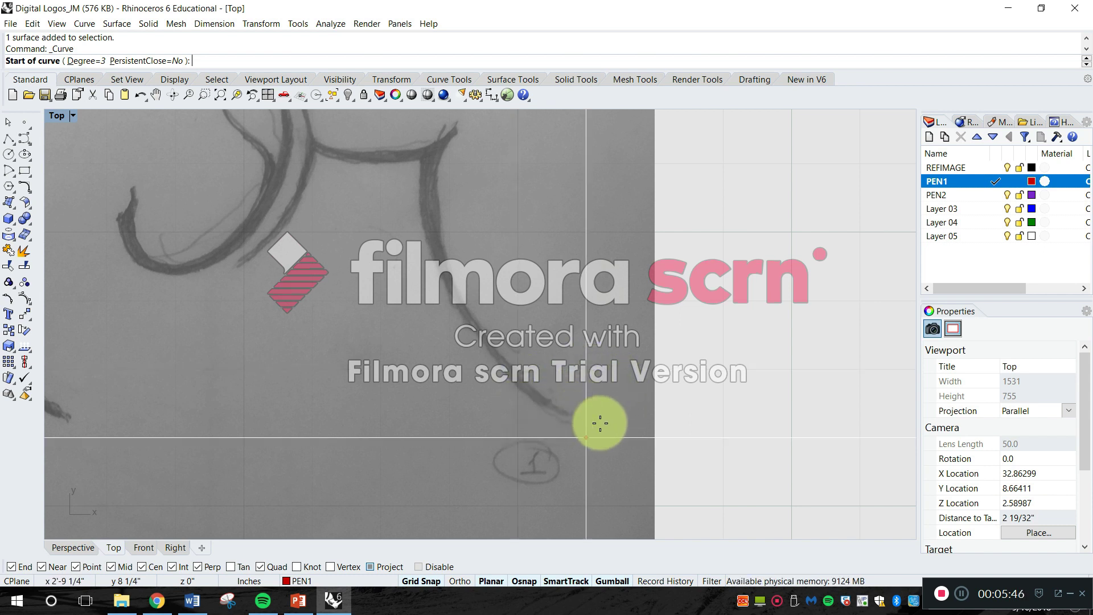
pyautogui.click(430, 582)
# Try a rough five-point curve from the lower tip of the last downstroke up past its upper end
pyautogui.click(569, 412)
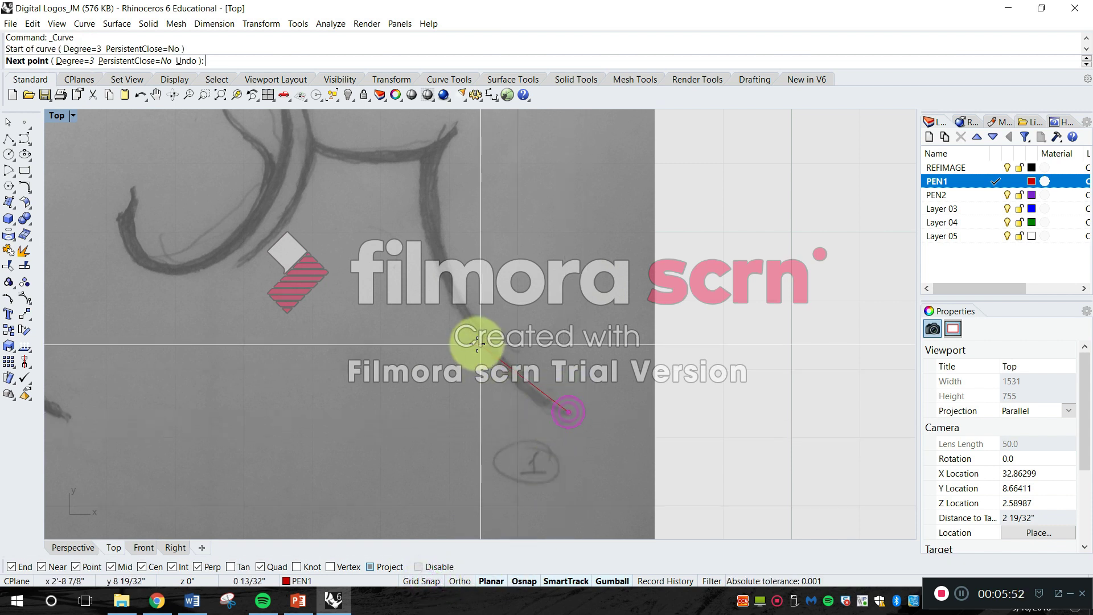
pyautogui.click(479, 327)
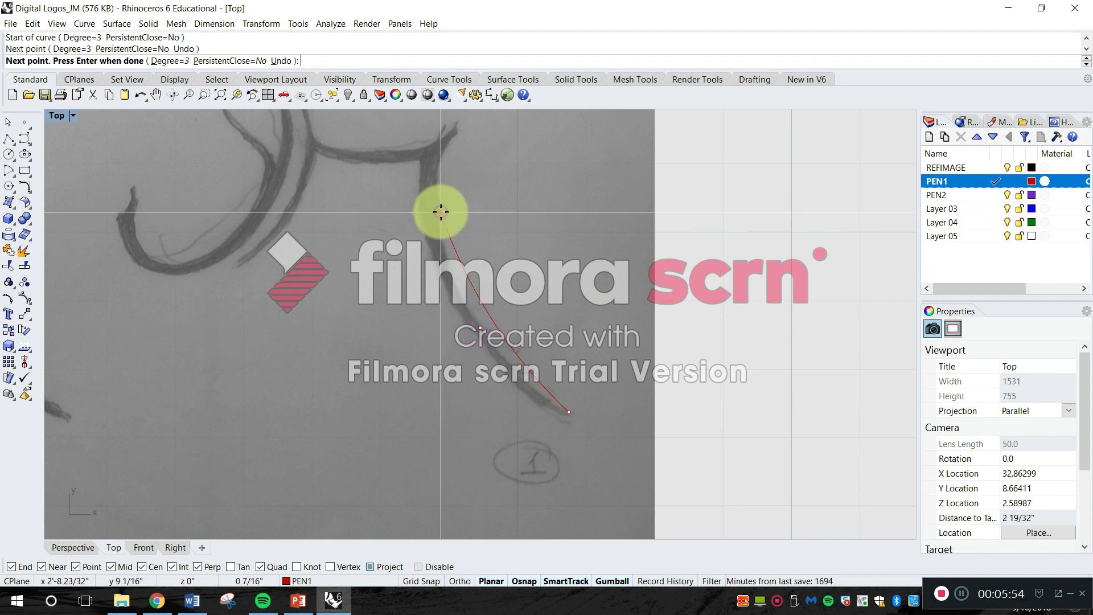
pyautogui.click(440, 211)
pyautogui.moveTo(441, 211); pyautogui.dragTo(475, 411, button='right')
pyautogui.click(494, 320)
pyautogui.click(573, 251)
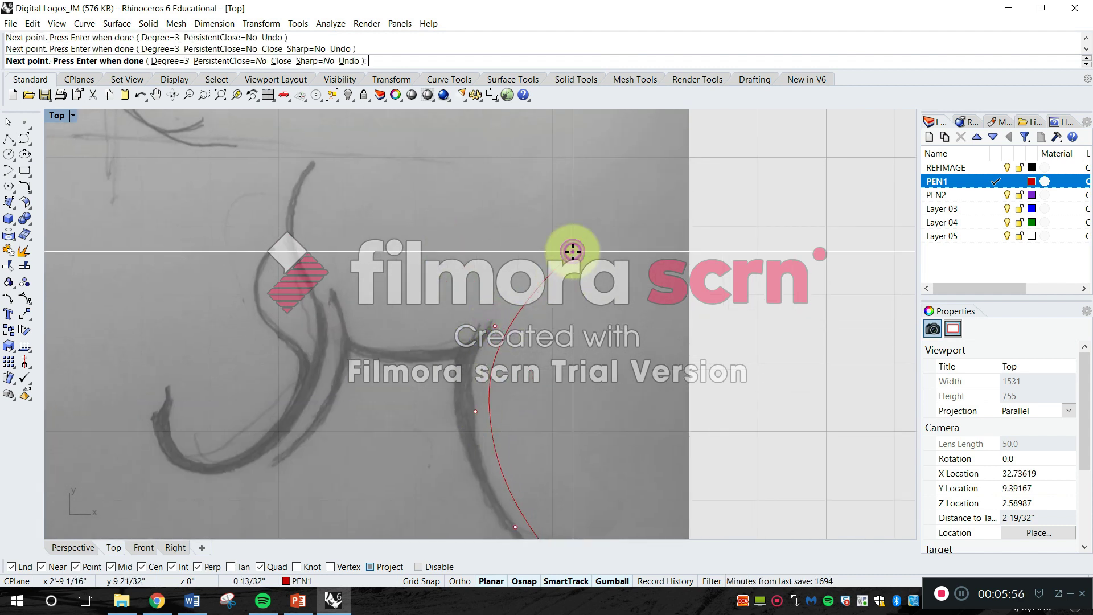
pyautogui.rightClick(632, 349)
pyautogui.moveTo(632, 349); pyautogui.dragTo(618, 213, button='right')
# Start a new degree 3 curve at the last downstroke's lower tip and trace its outer edge upward with closely spaced points
pyautogui.rightClick(551, 483)
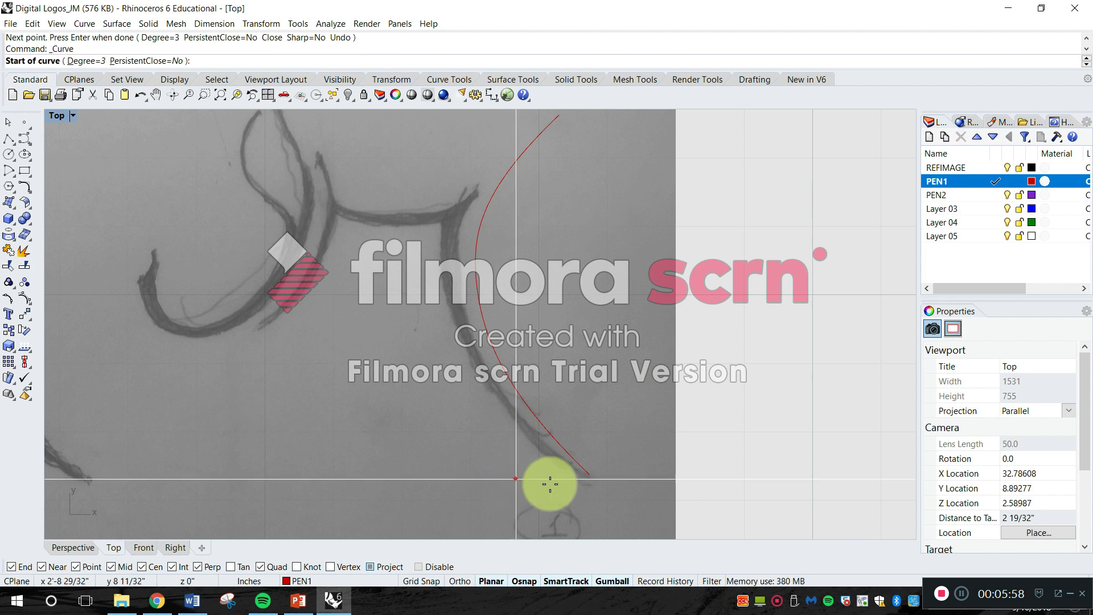
pyautogui.scroll(5, 592, 485)
pyautogui.click(570, 465)
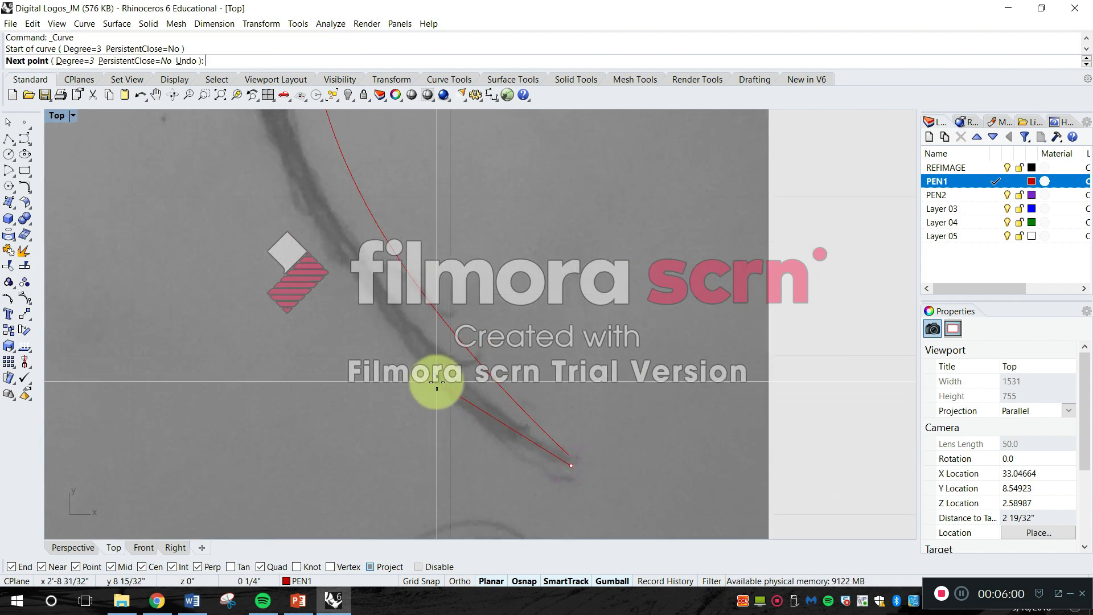
pyautogui.click(406, 325)
pyautogui.scroll(2, 438, 388)
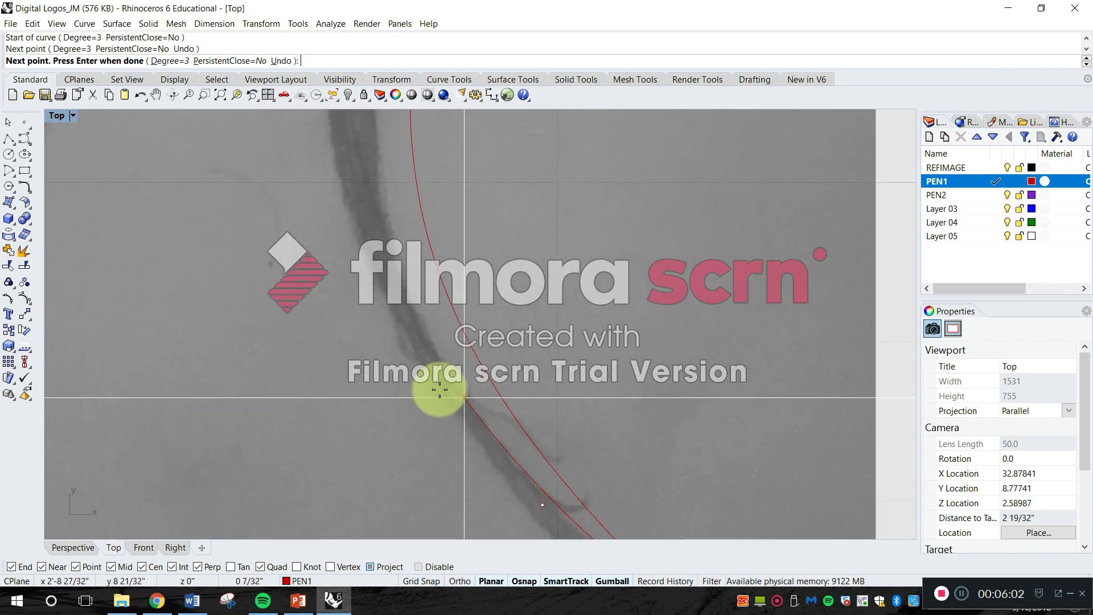
pyautogui.click(434, 360)
pyautogui.moveTo(395, 203); pyautogui.dragTo(449, 411, button='right')
pyautogui.moveTo(470, 472); pyautogui.dragTo(409, 373, button='right')
pyautogui.click(409, 373)
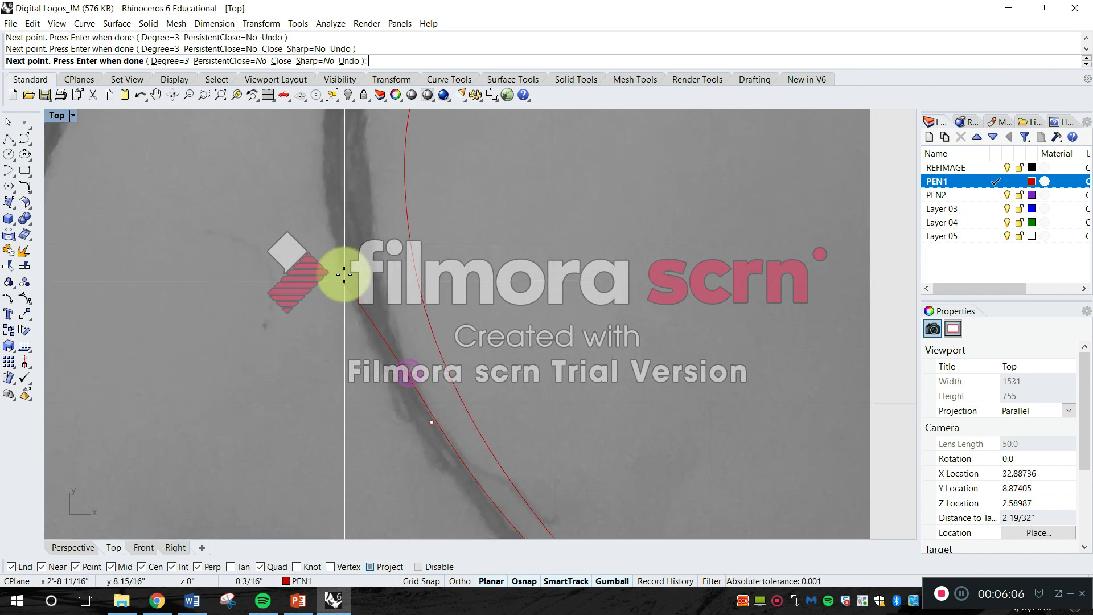
pyautogui.click(386, 309)
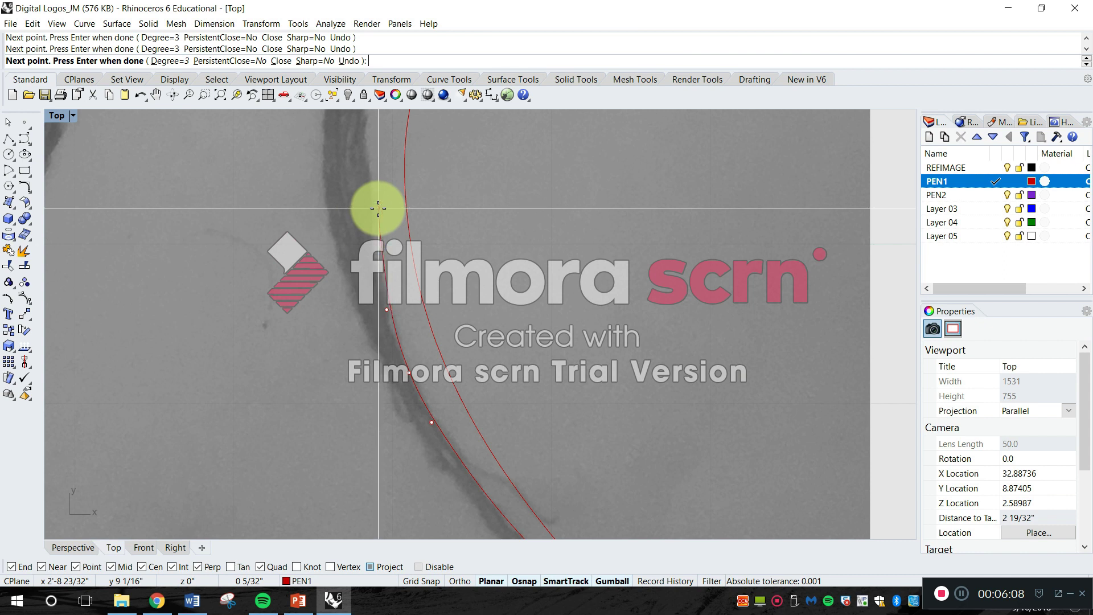
# Continue the curve up the rest of the downstroke's outer edge, extend it past the upper tip and finish it
pyautogui.moveTo(363, 220); pyautogui.dragTo(419, 454, button='right')
pyautogui.click(419, 454)
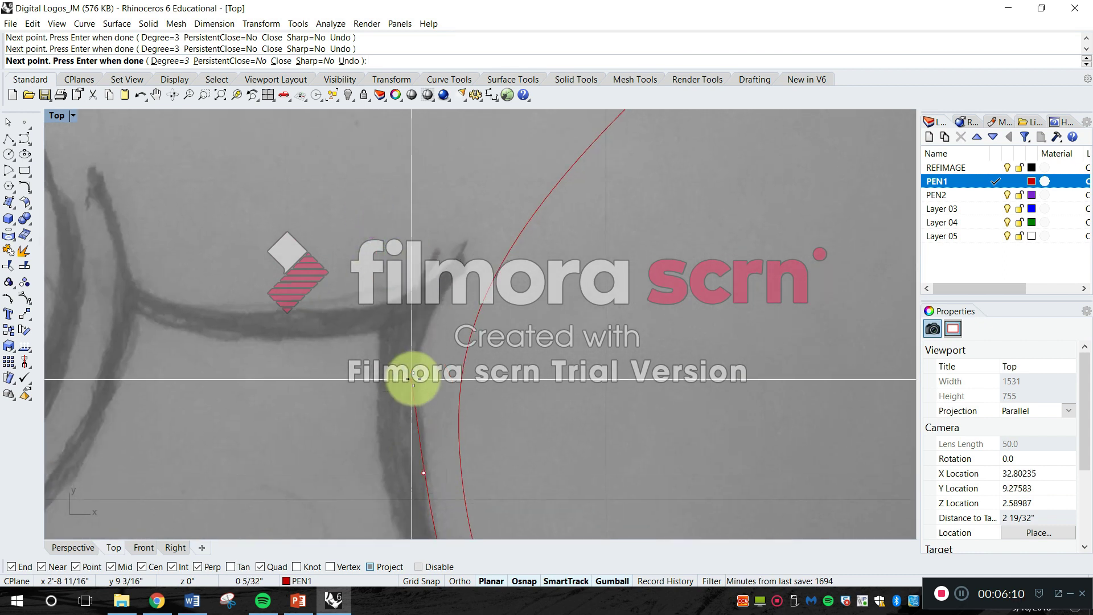
pyautogui.click(433, 312)
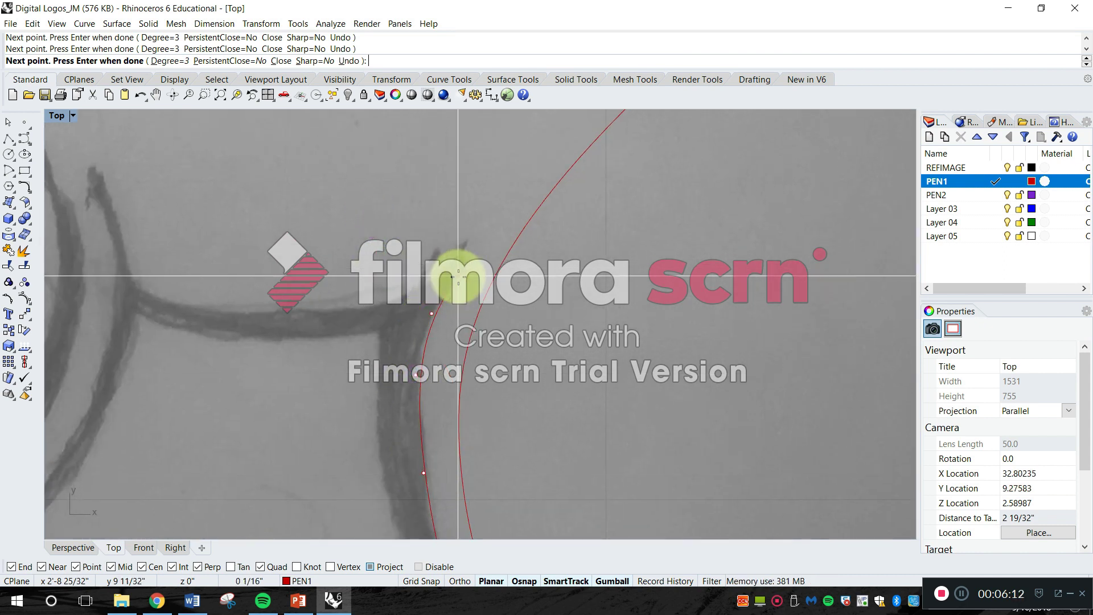
pyautogui.click(464, 269)
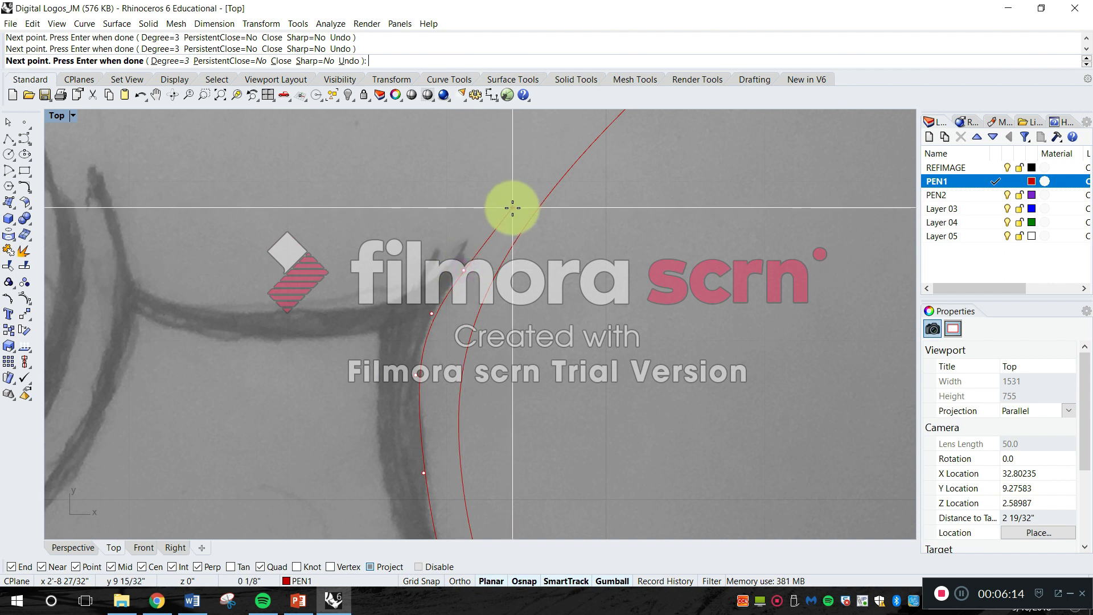
pyautogui.click(513, 207)
pyautogui.rightClick(476, 341)
# Delete the rough first curve and check the closer tracing along the whole downstroke
pyautogui.scroll(-4, 449, 372)
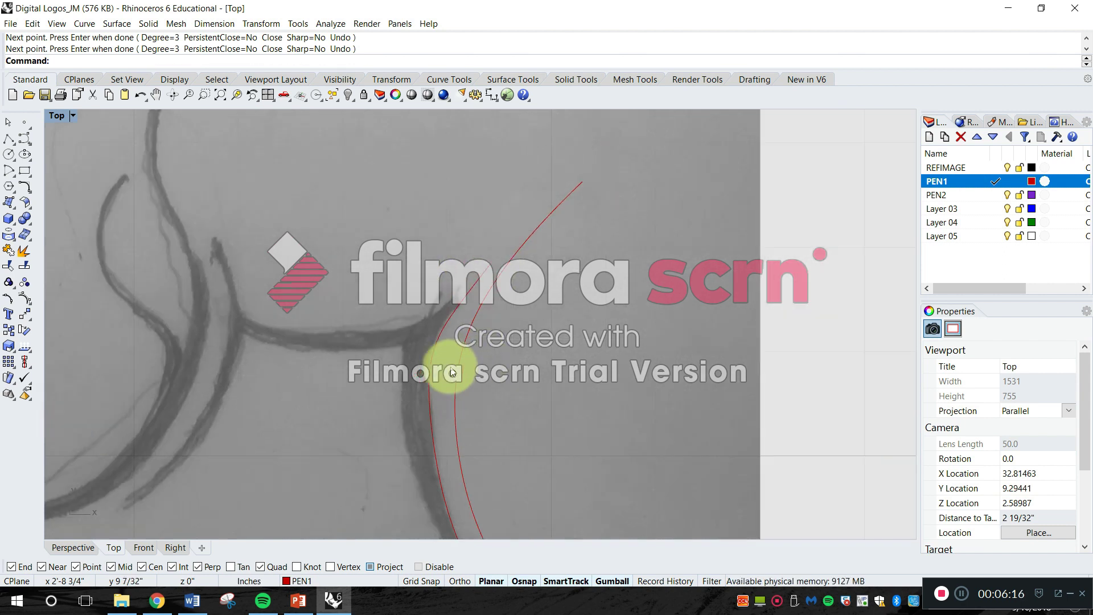
pyautogui.click(459, 366)
pyautogui.click(535, 395)
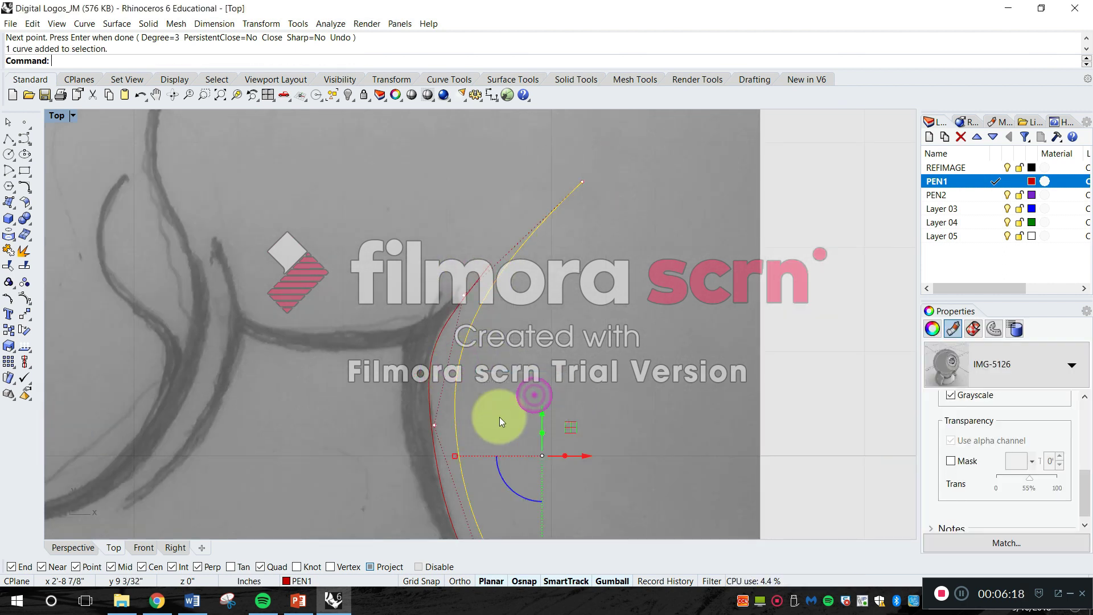
pyautogui.press('Delete')
pyautogui.scroll(-8, 520, 339)
pyautogui.scroll(8, 544, 369)
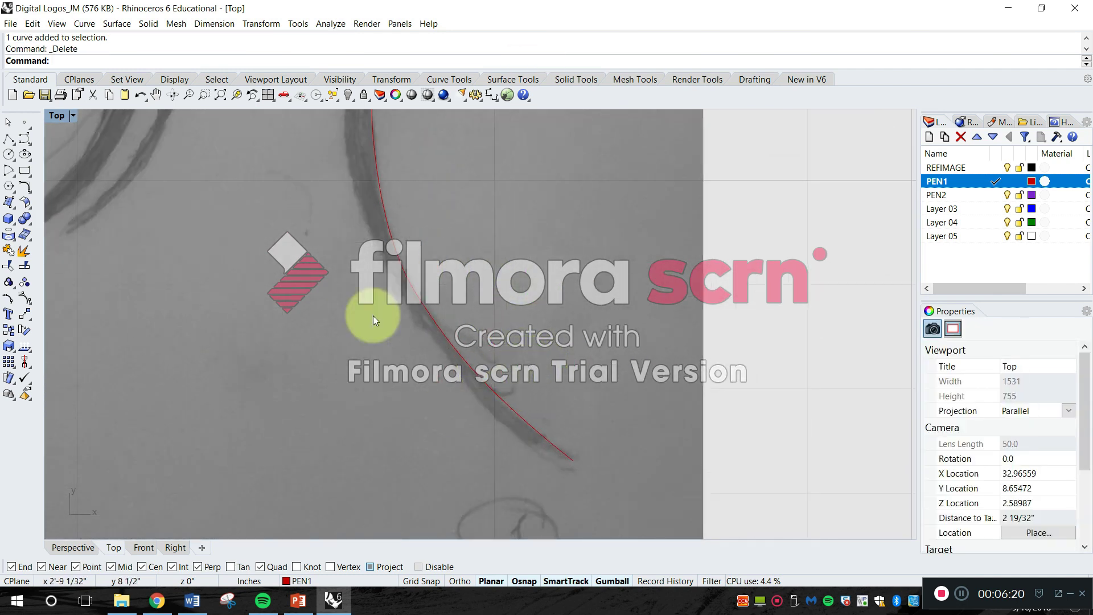
pyautogui.scroll(-8, 350, 257)
pyautogui.moveTo(341, 246); pyautogui.dragTo(442, 326, button='right')
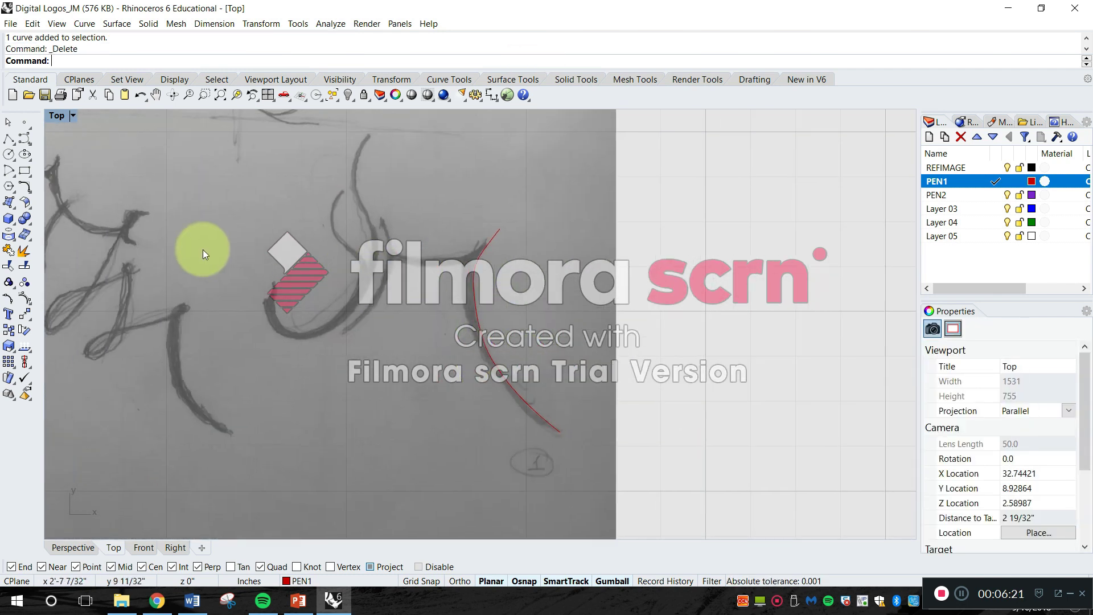
pyautogui.click(26, 132)
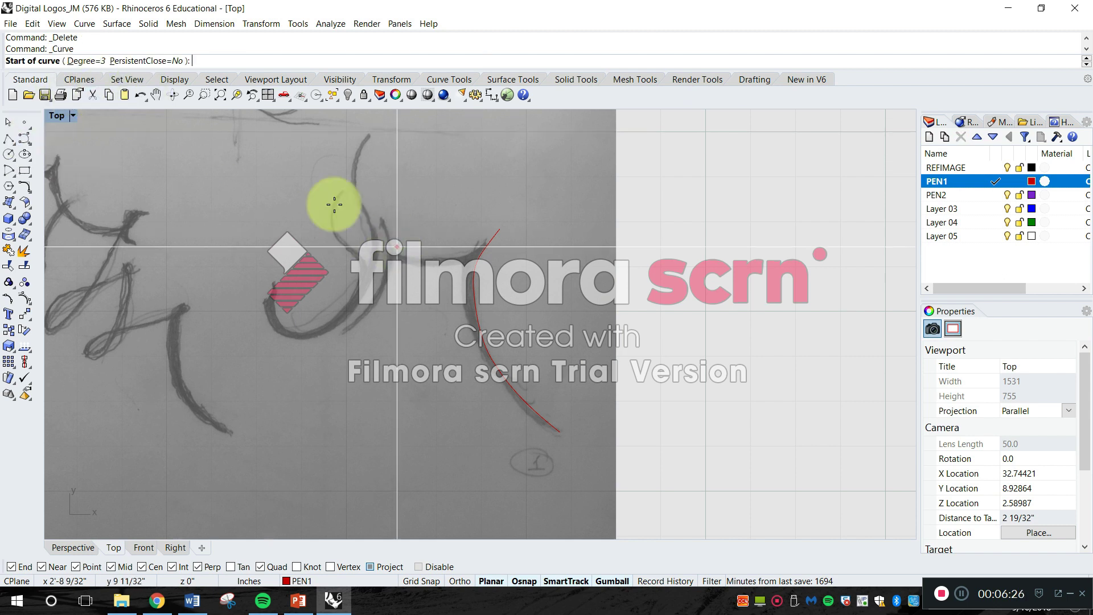
pyautogui.press('Escape')
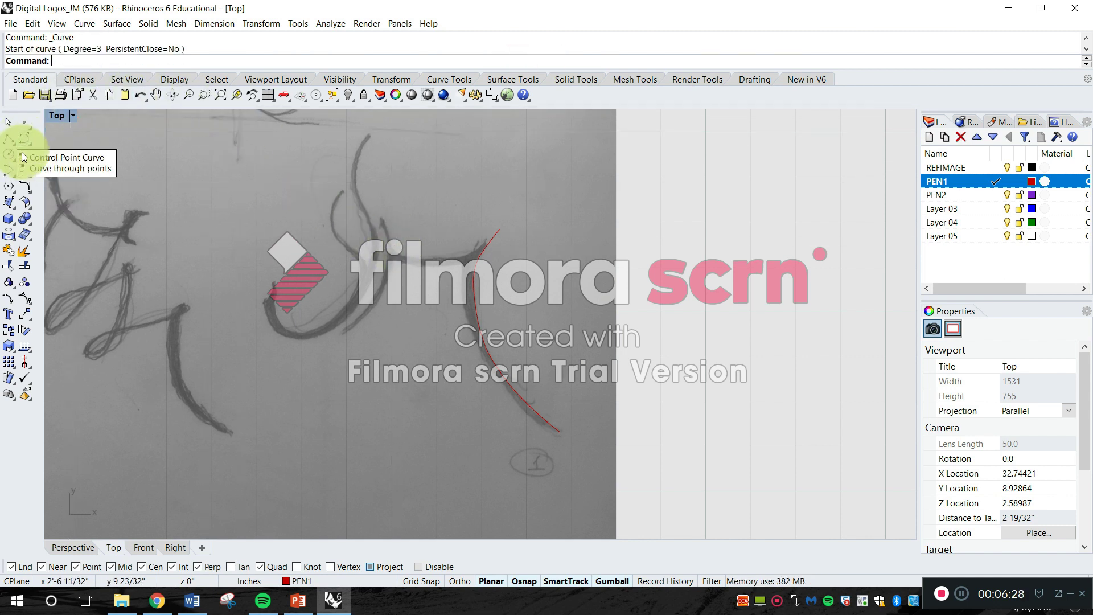
pyautogui.click(24, 153)
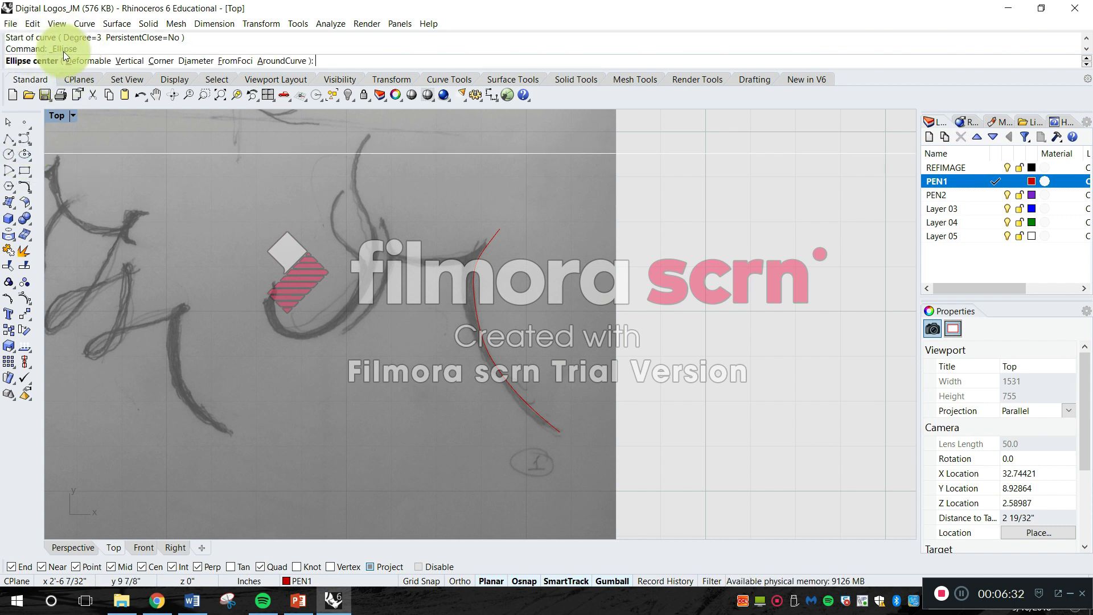
pyautogui.press('Escape')
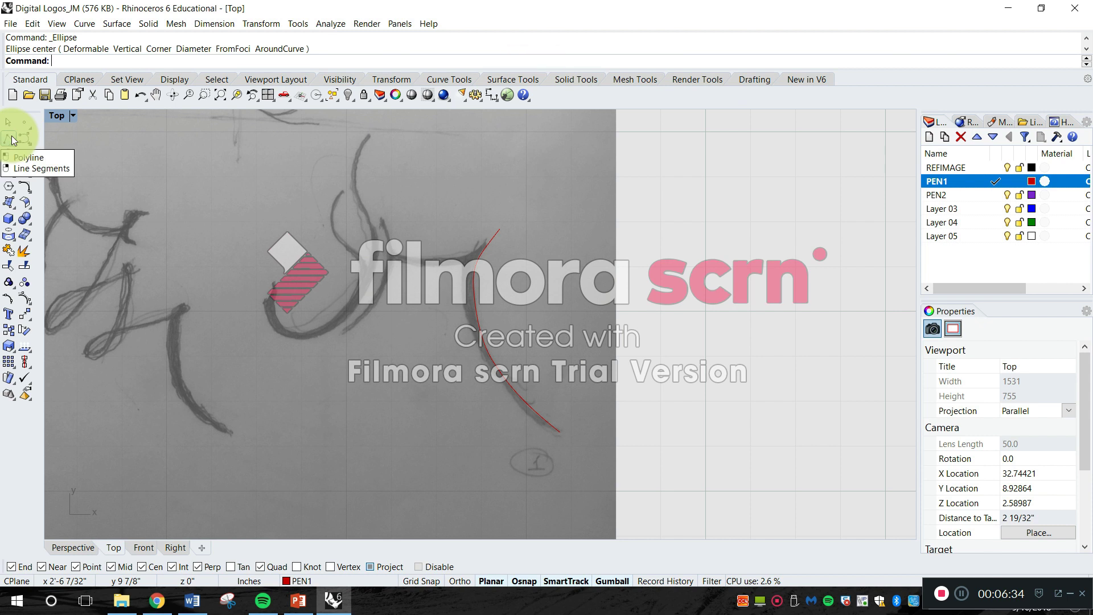
pyautogui.click(11, 138)
pyautogui.press('Escape')
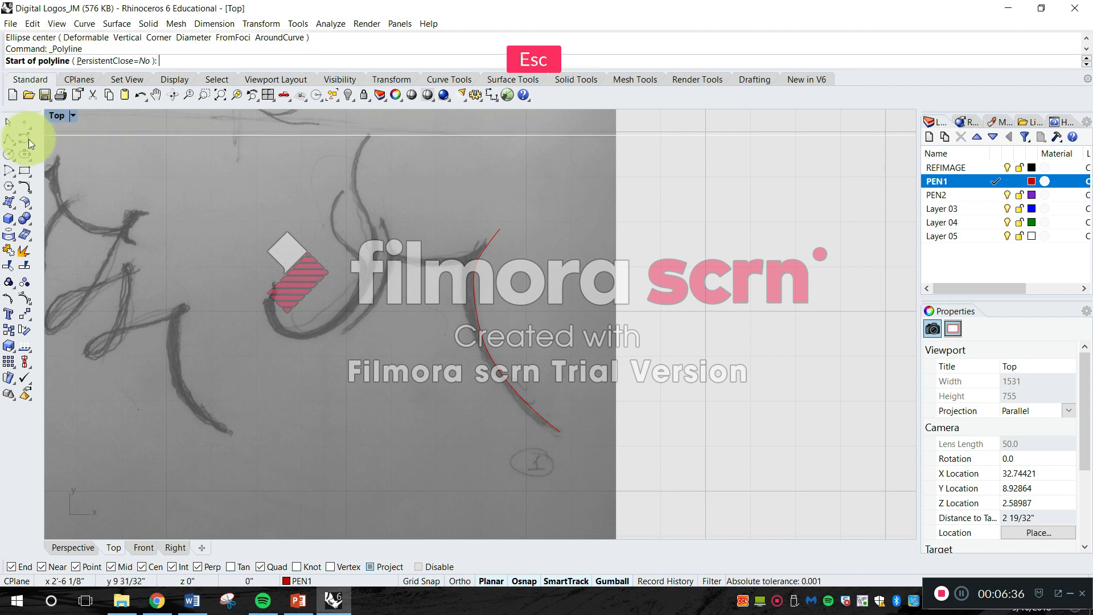
pyautogui.click(27, 138)
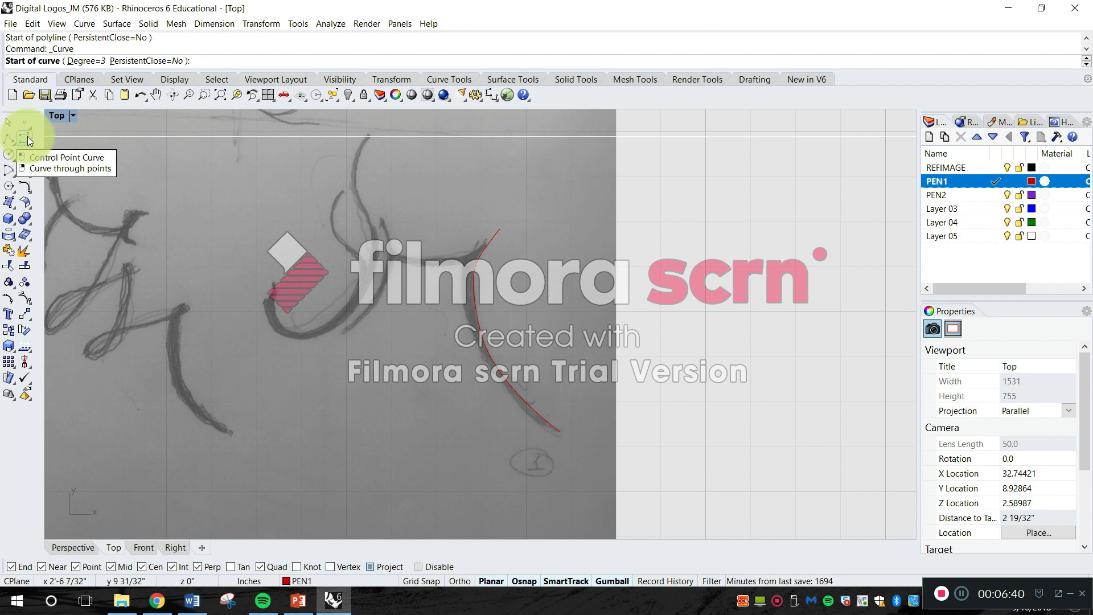
pyautogui.press('Escape')
# Trace the outer edge of the short middle stroke with a degree 3 curve from its lower tip upward past the crossbar
pyautogui.write('C')
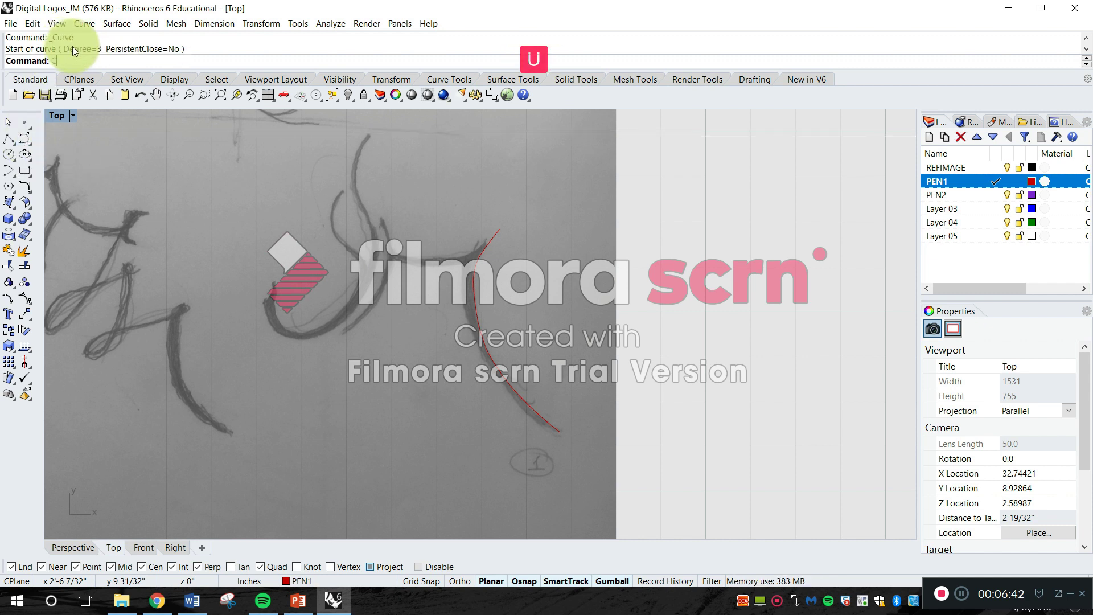
pyautogui.write('urve')
pyautogui.press('Return')
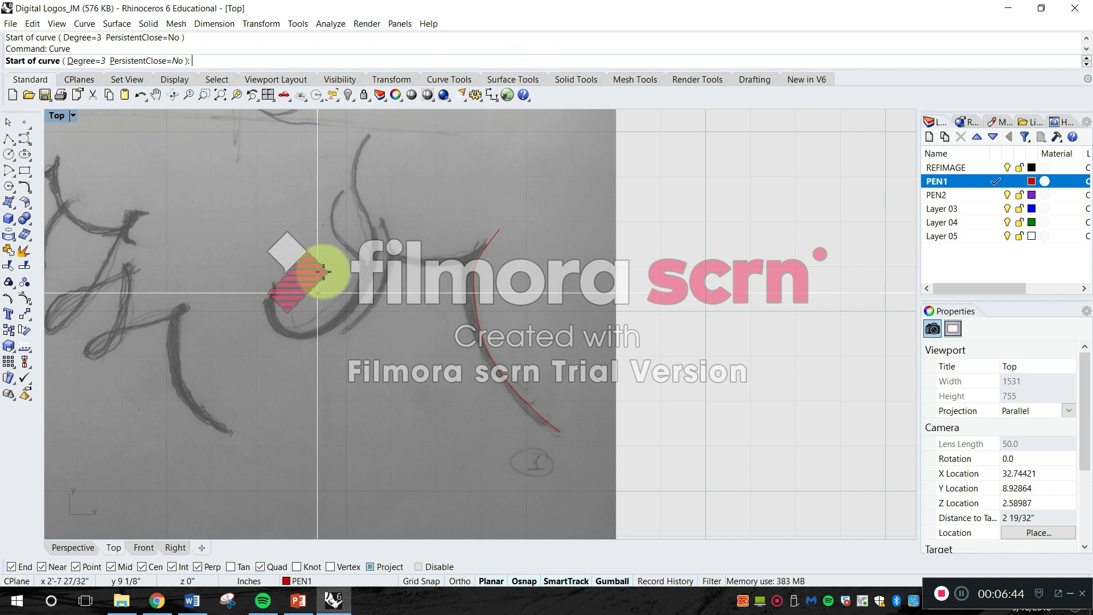
pyautogui.scroll(8, 371, 288)
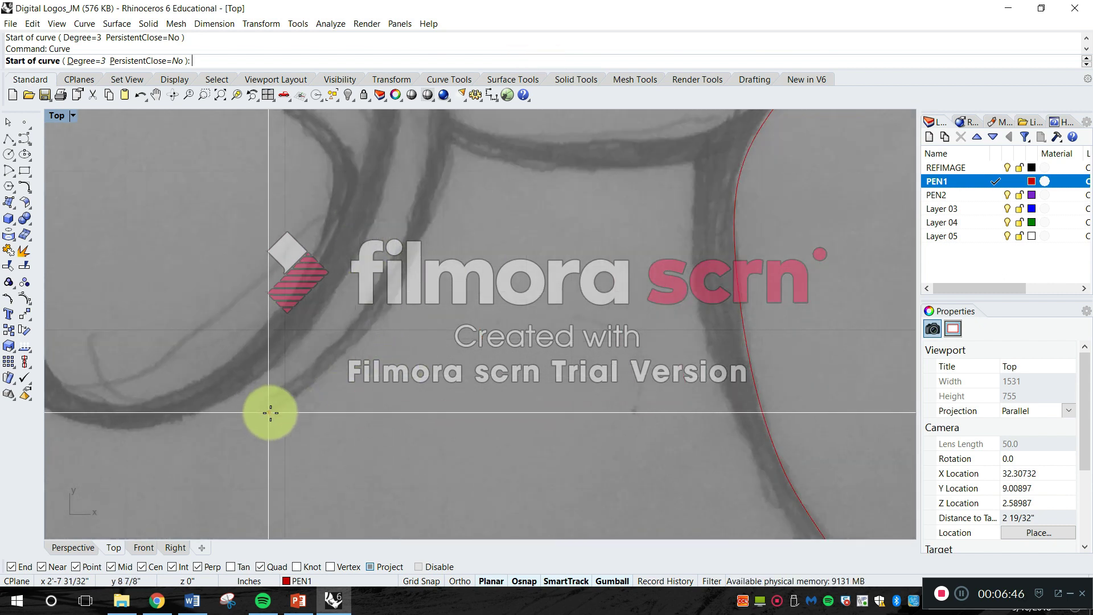
pyautogui.click(270, 412)
pyautogui.click(365, 330)
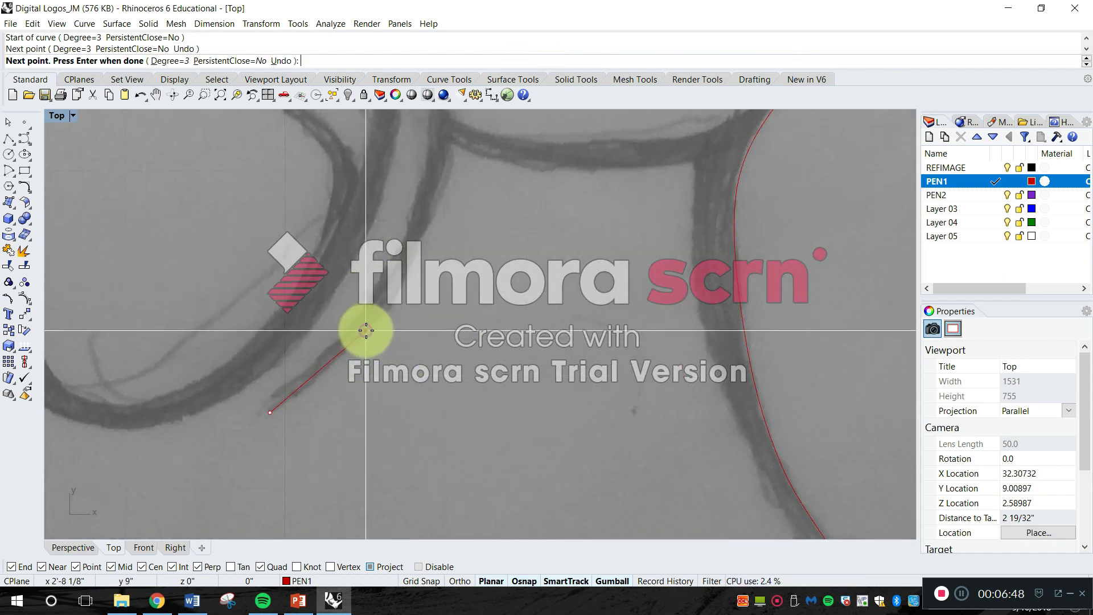
pyautogui.moveTo(429, 201); pyautogui.dragTo(383, 339, button='right')
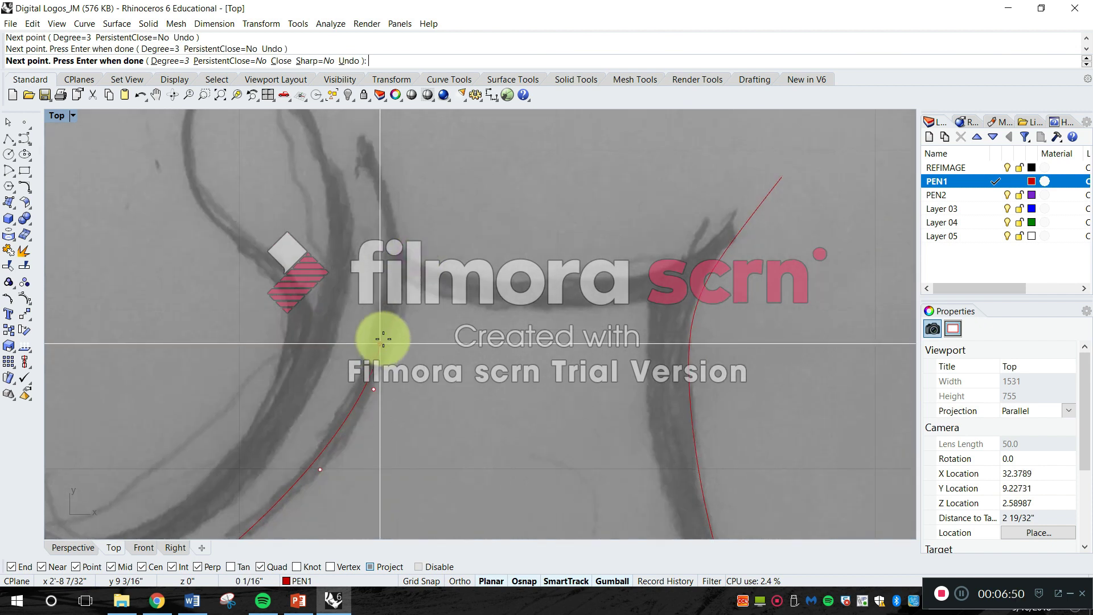
pyautogui.click(401, 318)
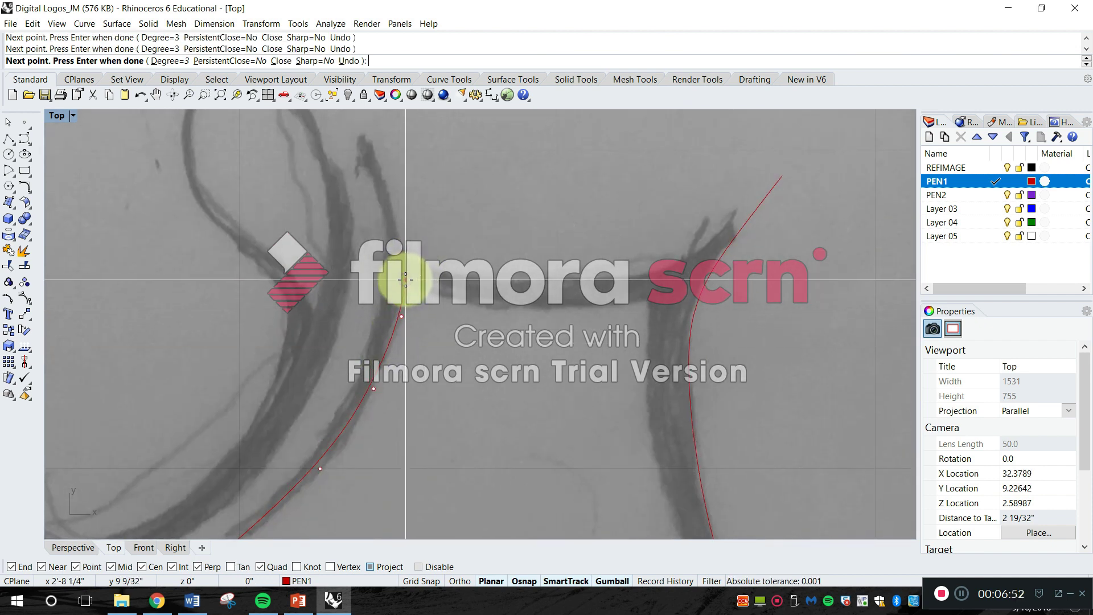
pyautogui.click(406, 280)
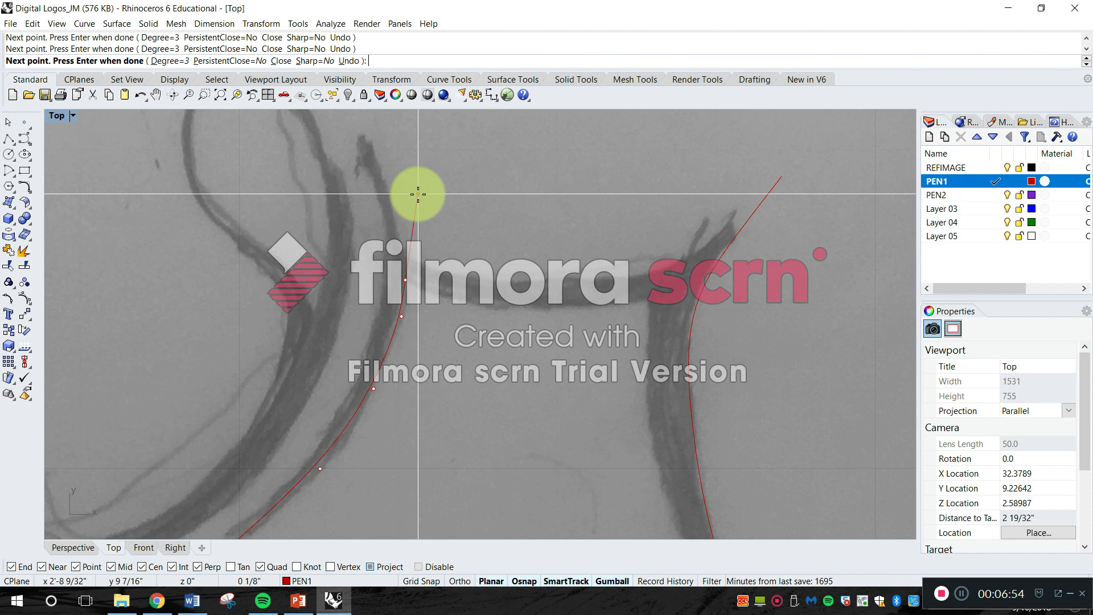
pyautogui.click(417, 194)
pyautogui.rightClick(439, 230)
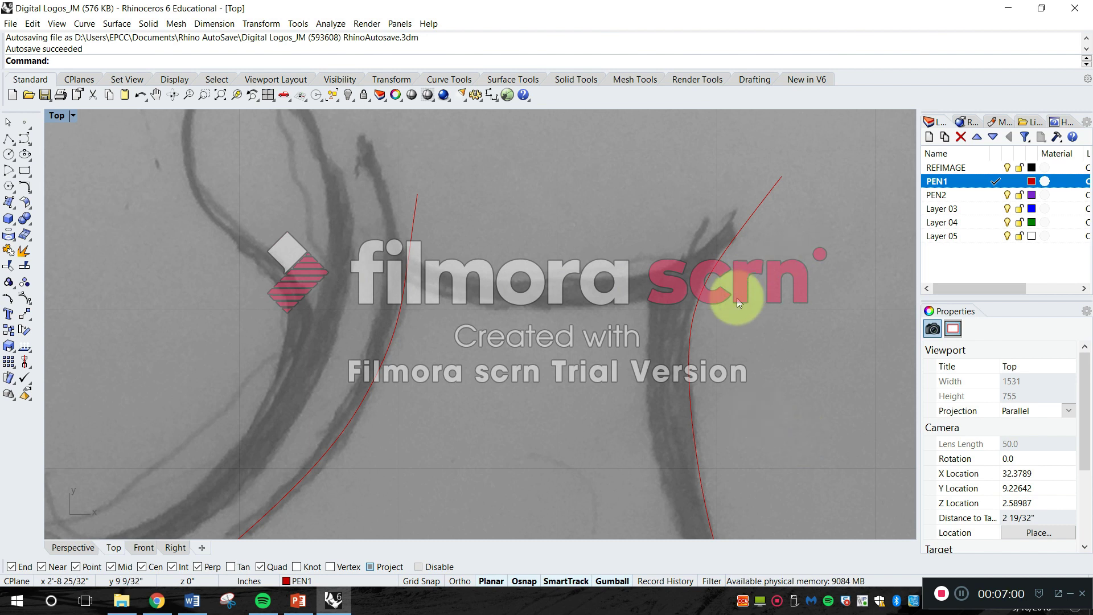
# Start a degree 3 curve inside the crossbar junction and trace the upper part of the last downstroke's inner edge downward
pyautogui.scroll(-6, 485, 296)
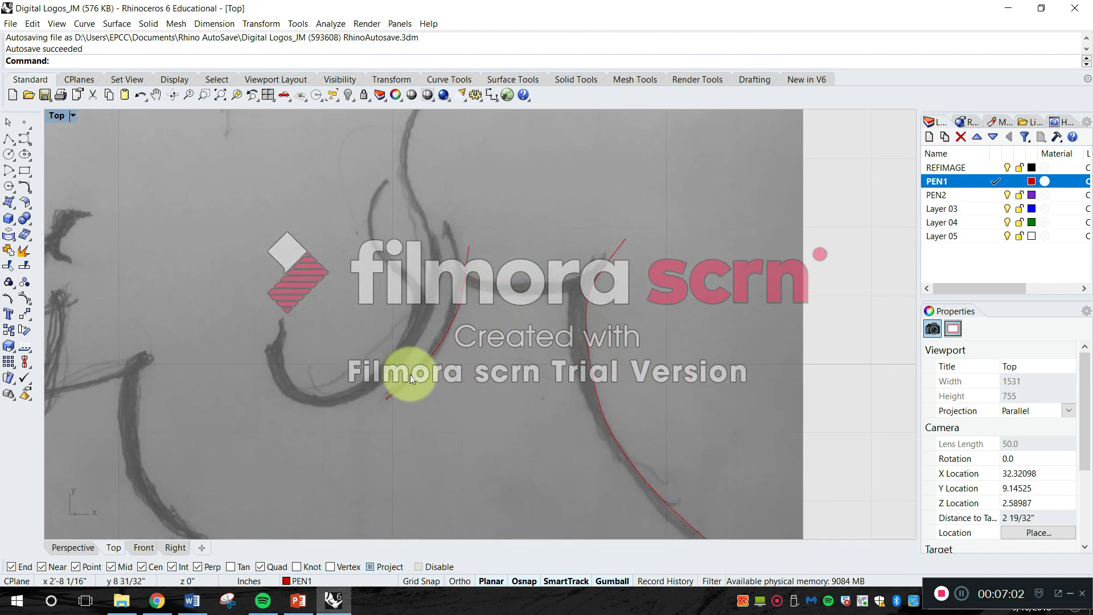
pyautogui.scroll(4, 431, 349)
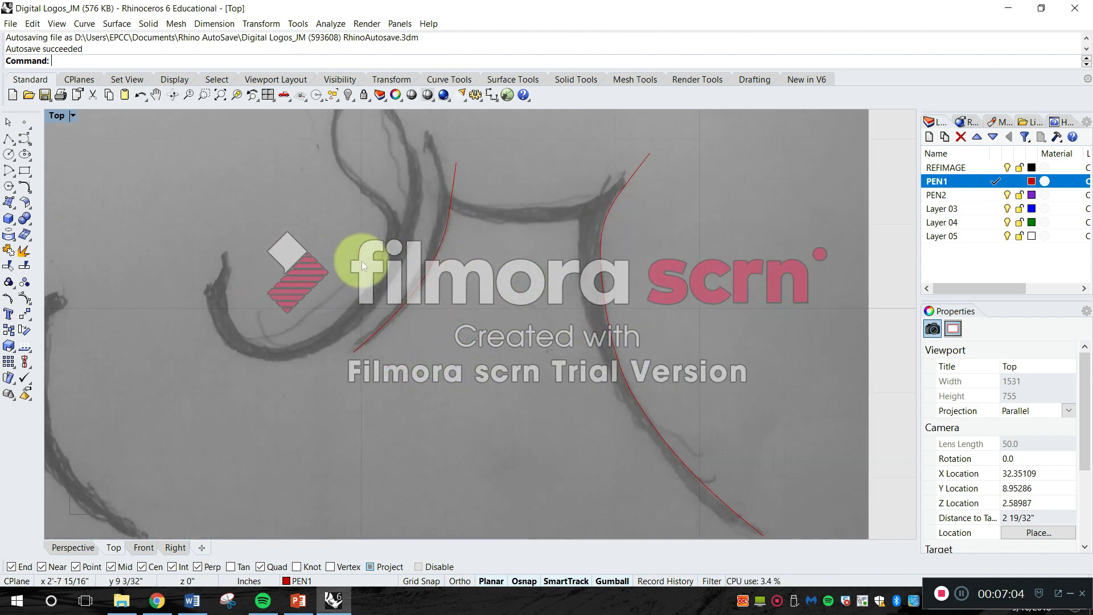
pyautogui.moveTo(565, 224)
pyautogui.mouseDown(button='right')
pyautogui.moveTo(507, 335)
pyautogui.moveTo(520, 234)
pyautogui.mouseUp(button='right')
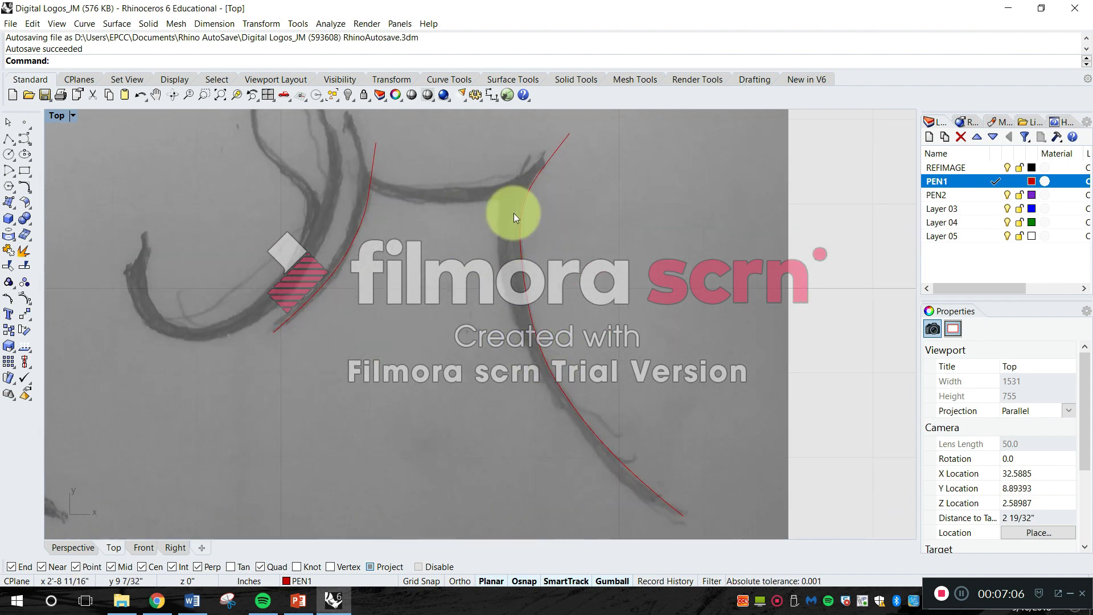
pyautogui.press('space')
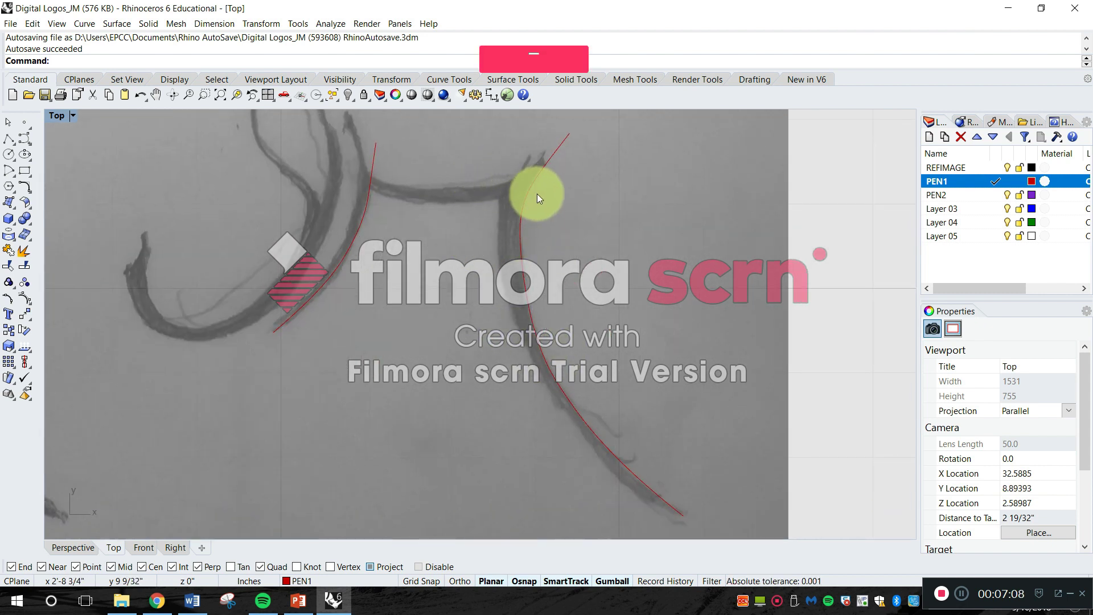
pyautogui.scroll(5, 501, 196)
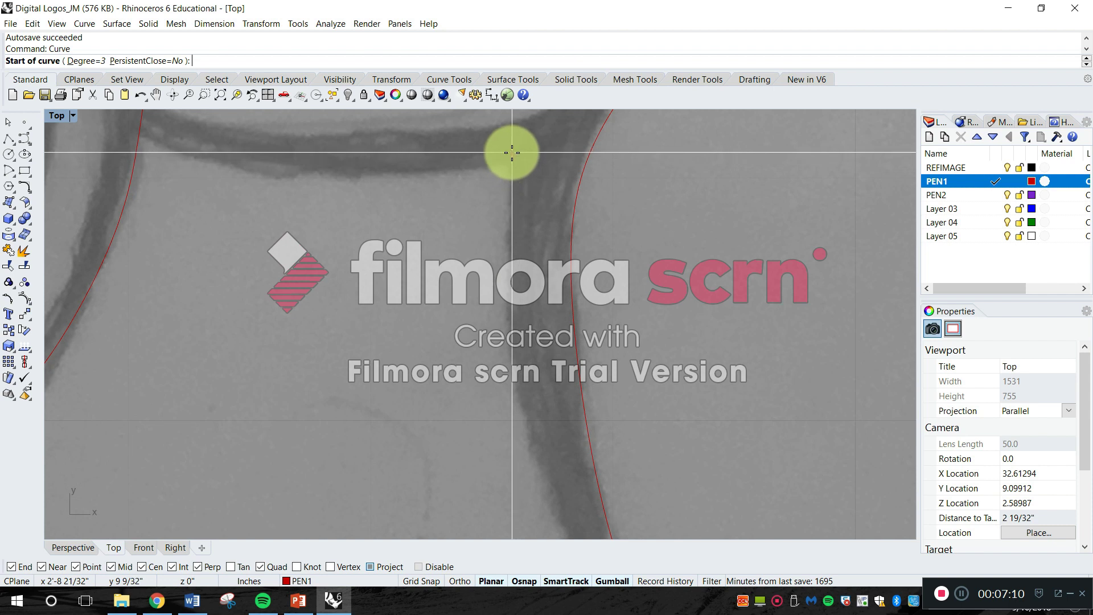
pyautogui.click(511, 153)
pyautogui.click(508, 283)
pyautogui.moveTo(506, 363); pyautogui.dragTo(456, 188, button='right')
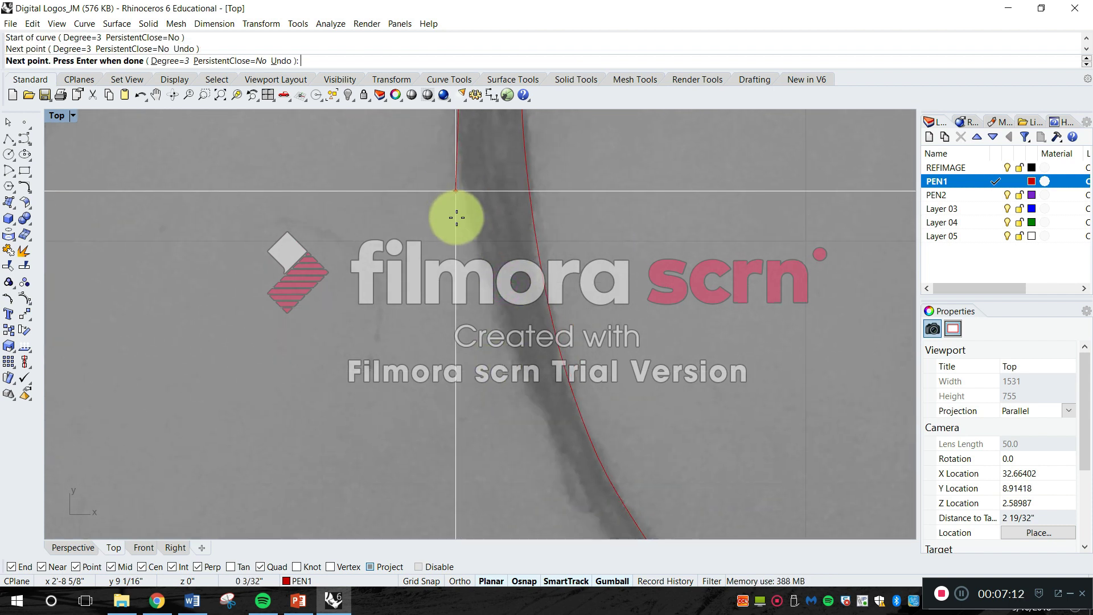
pyautogui.click(479, 274)
pyautogui.click(524, 388)
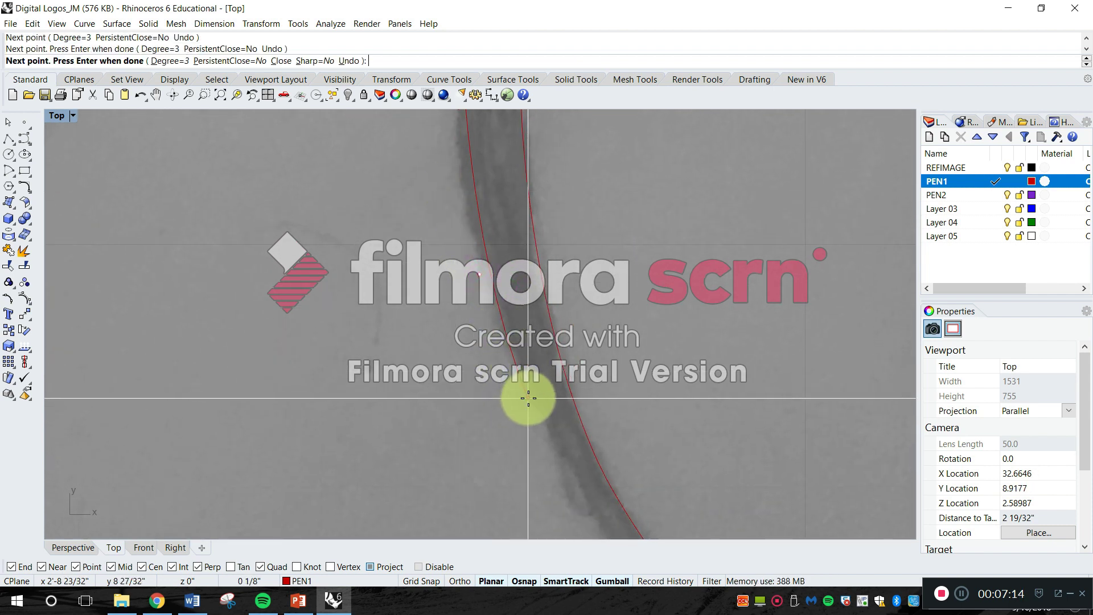
# Continue the curve down the last downstroke's inner edge and finish it just short of the outer curve's lower end
pyautogui.moveTo(592, 441); pyautogui.dragTo(488, 285, button='right')
pyautogui.moveTo(513, 392)
pyautogui.mouseDown(button='right')
pyautogui.moveTo(501, 196)
pyautogui.moveTo(578, 317)
pyautogui.mouseUp(button='right')
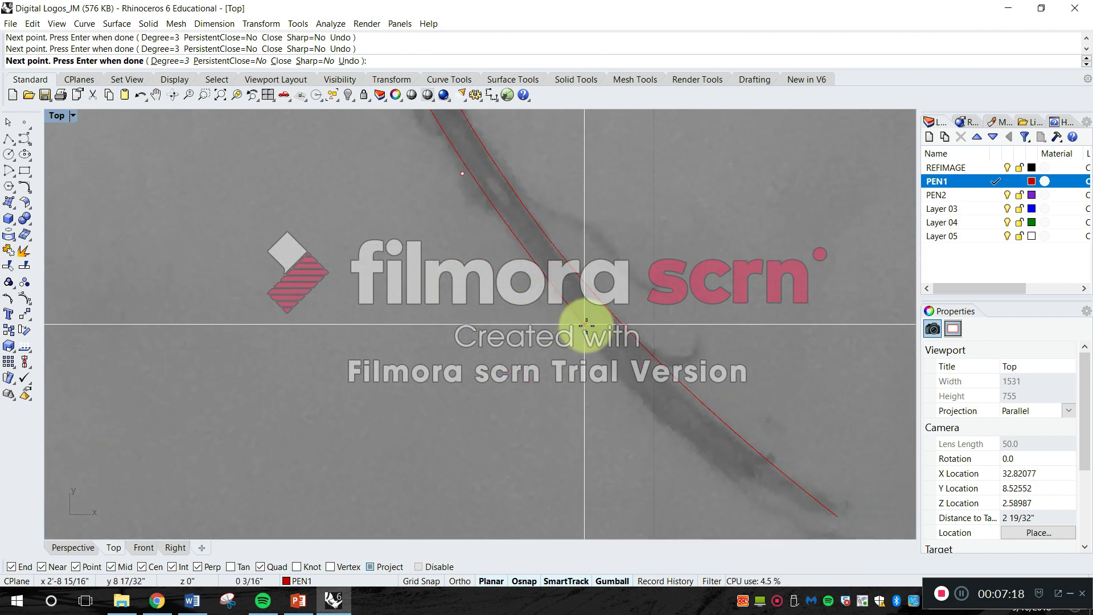
pyautogui.scroll(5, 700, 415)
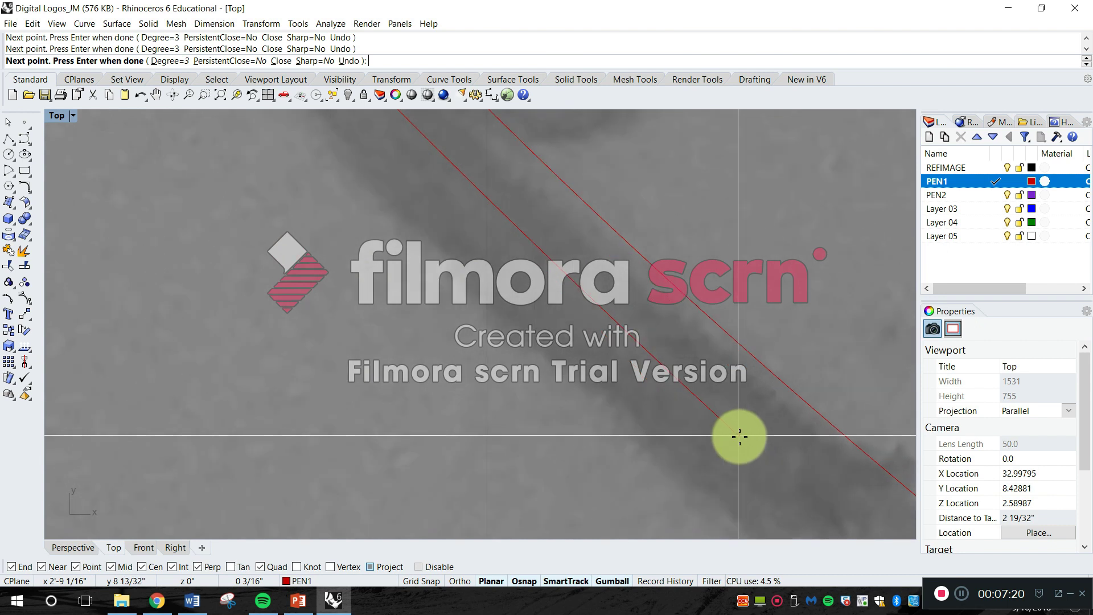
pyautogui.moveTo(746, 436); pyautogui.dragTo(548, 422, button='right')
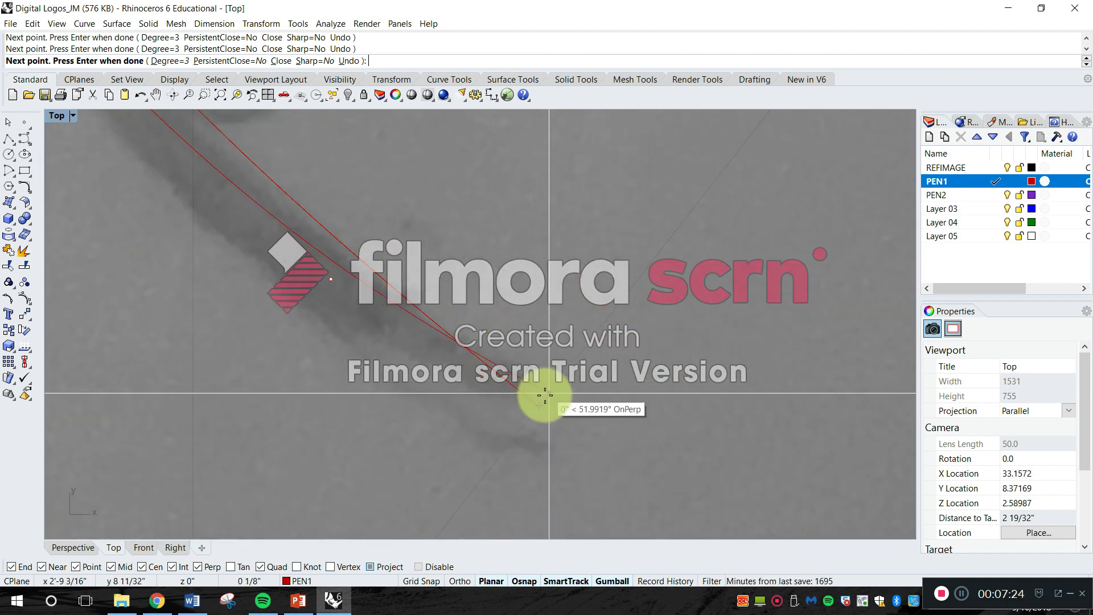
pyautogui.scroll(4, 457, 379)
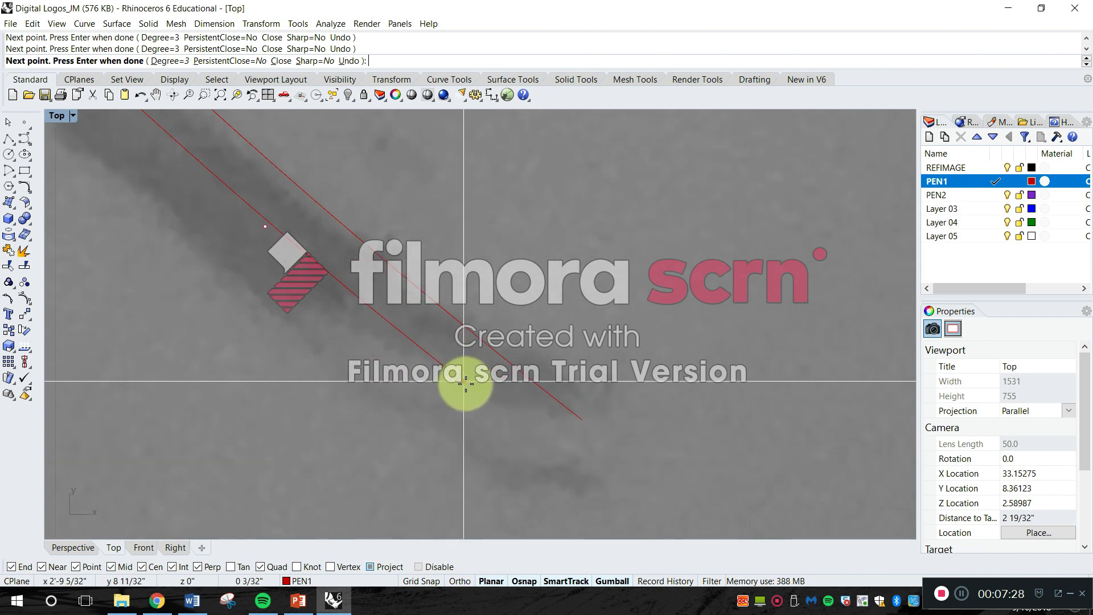
pyautogui.click(491, 582)
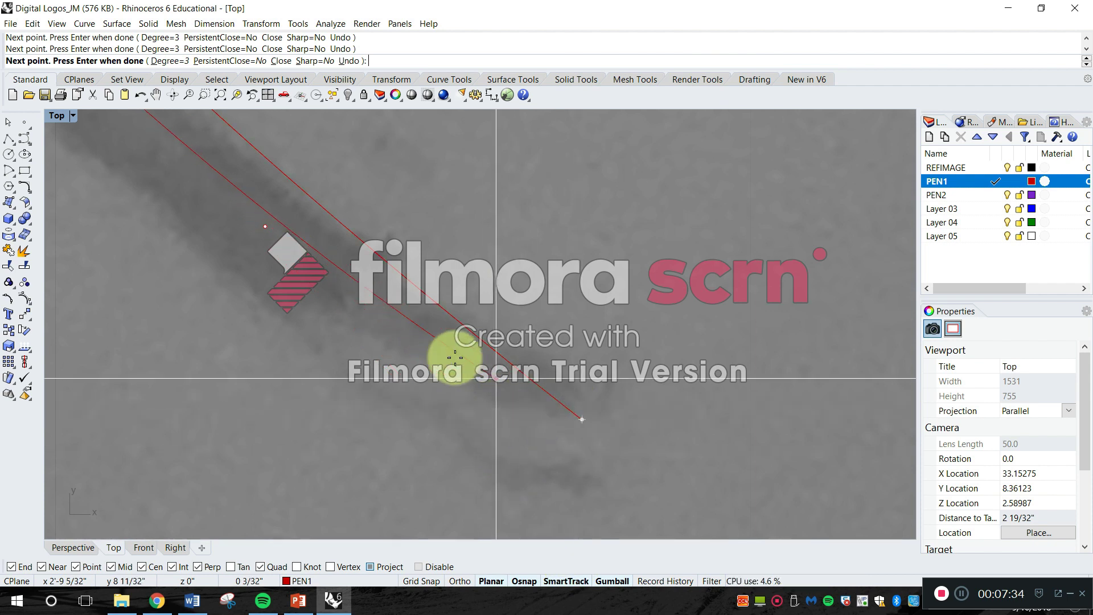
pyautogui.click(407, 338)
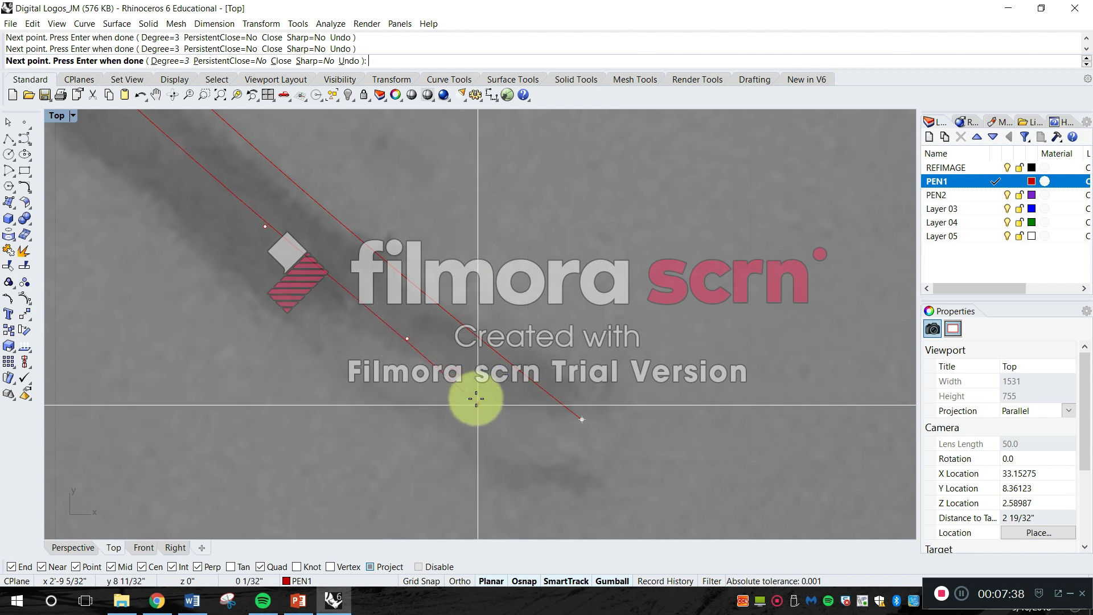
pyautogui.press('Return')
# Close the last downstroke's lower tip with a short two-point curve from the inner curve's end to the outer curve's endpoint
pyautogui.click(405, 340)
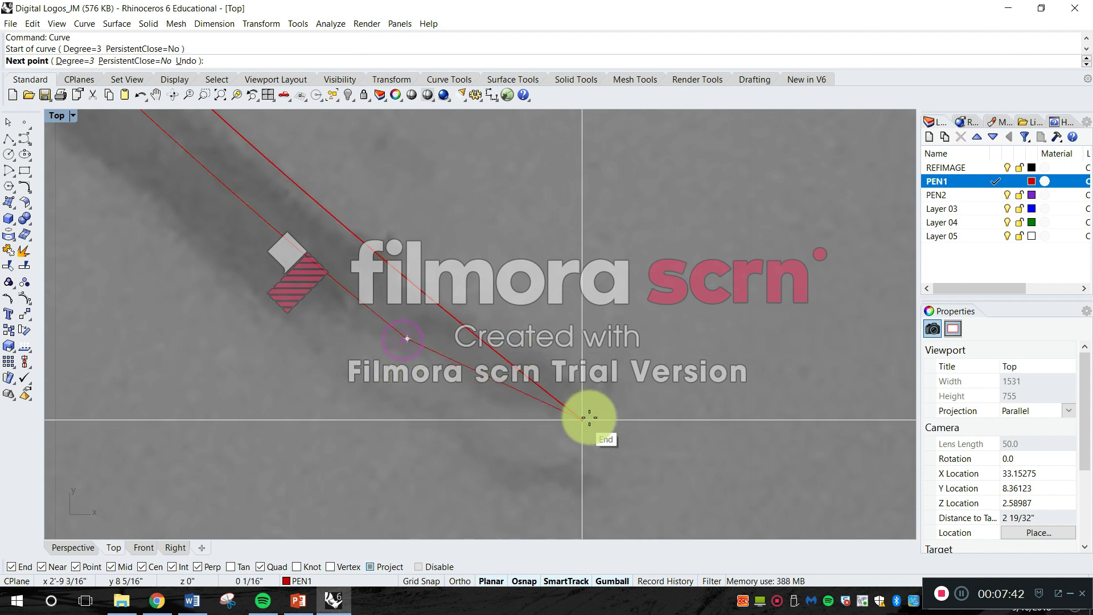
pyautogui.click(587, 419)
pyautogui.click(504, 433)
# Start a degree 3 curve inside the last downstroke and trace the crossbar's lower edge from there toward its middle
pyautogui.scroll(-3, 579, 430)
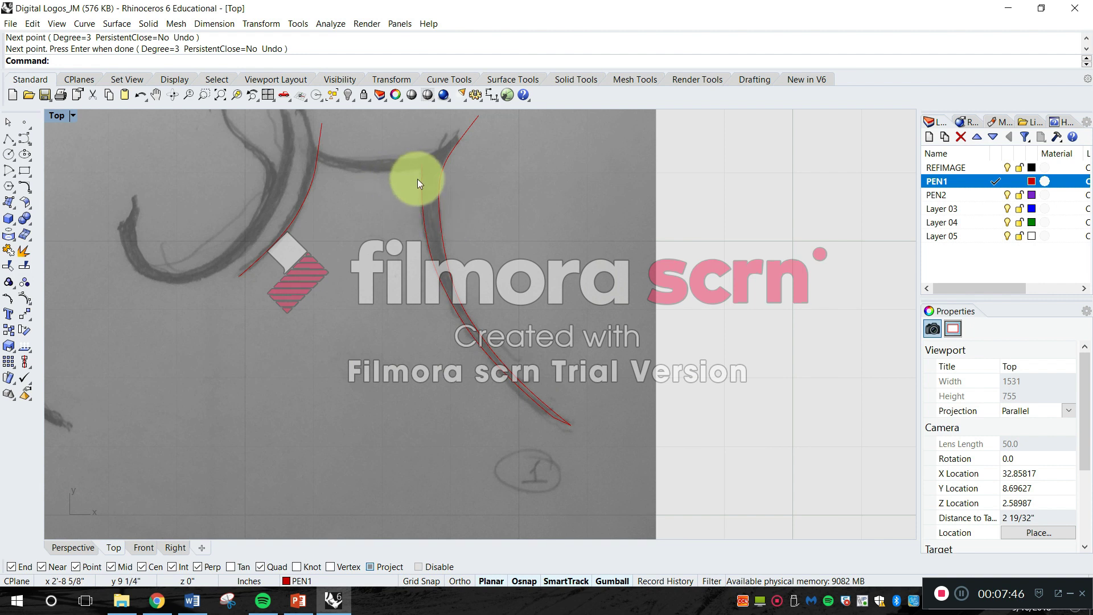
pyautogui.moveTo(418, 183); pyautogui.dragTo(417, 319, button='right')
pyautogui.scroll(5, 457, 261)
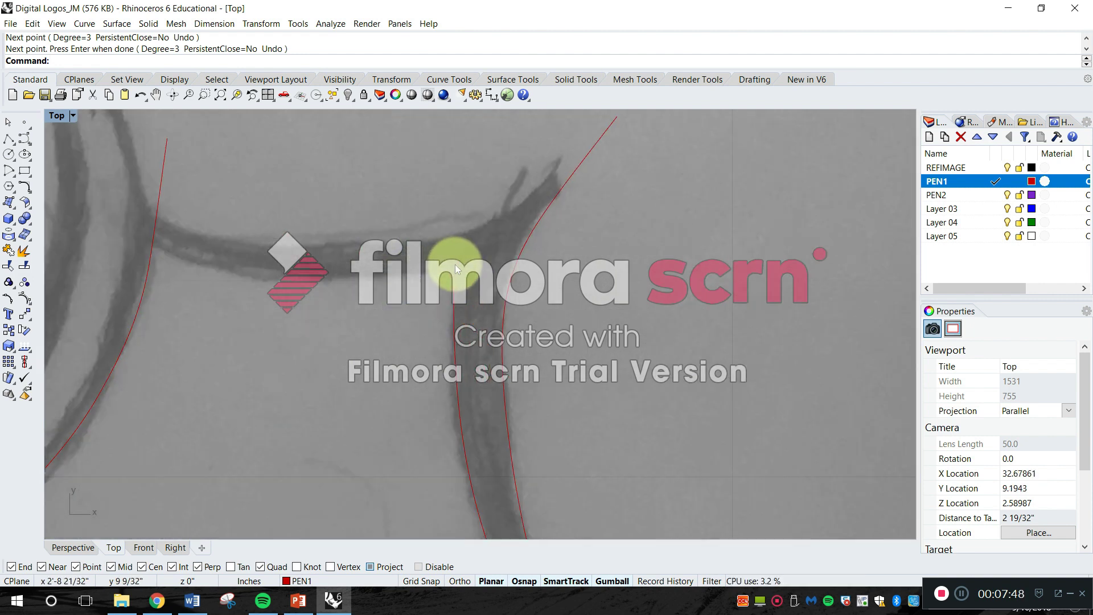
pyautogui.press('Return')
pyautogui.scroll(3, 469, 238)
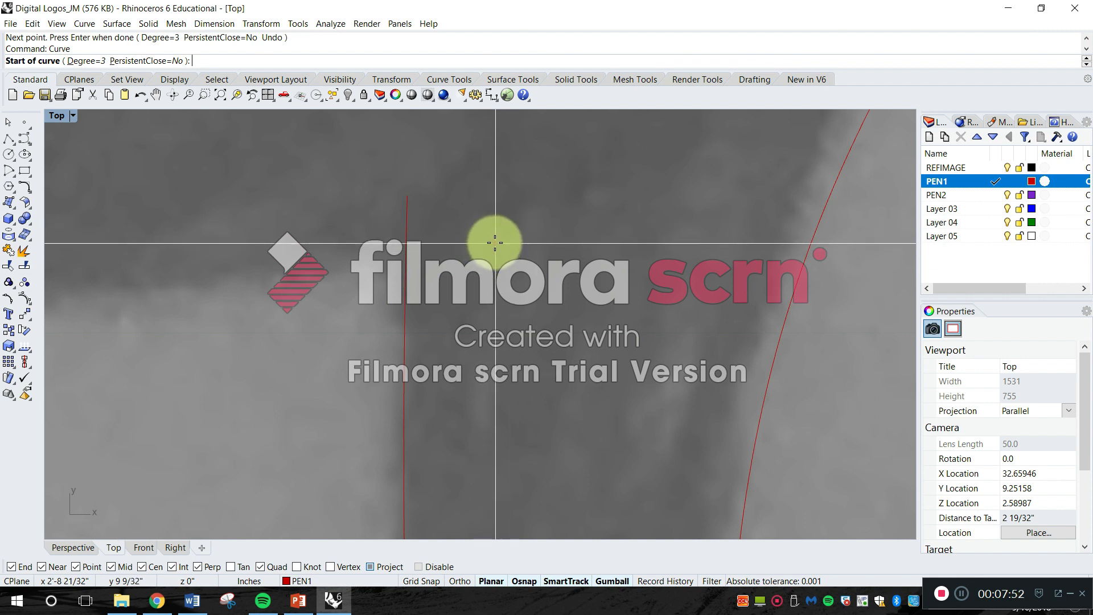
pyautogui.click(495, 242)
pyautogui.click(347, 243)
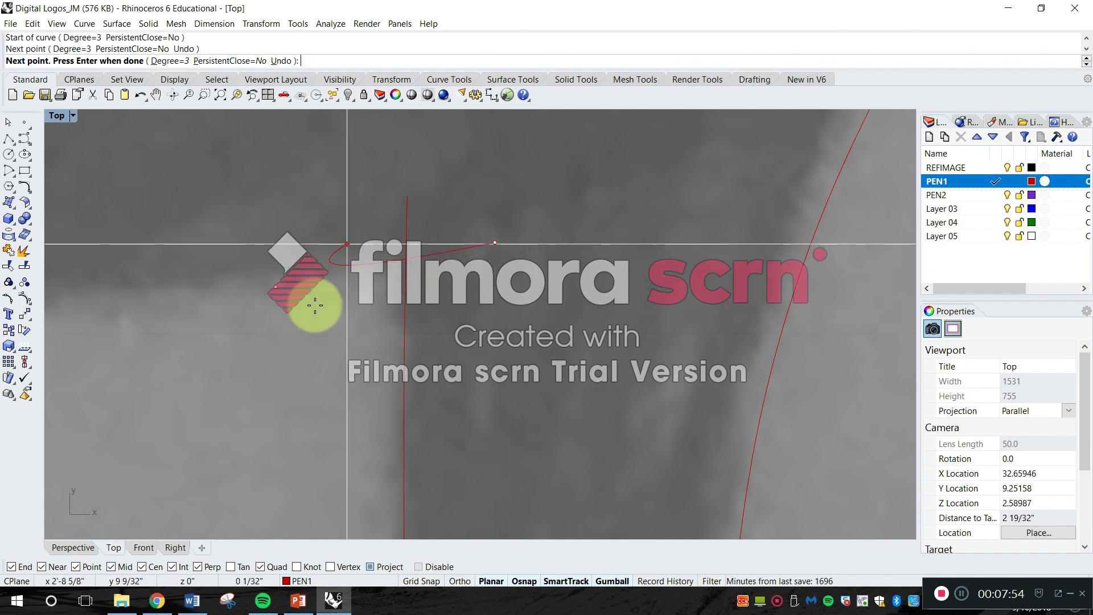
pyautogui.scroll(-5, 691, 310)
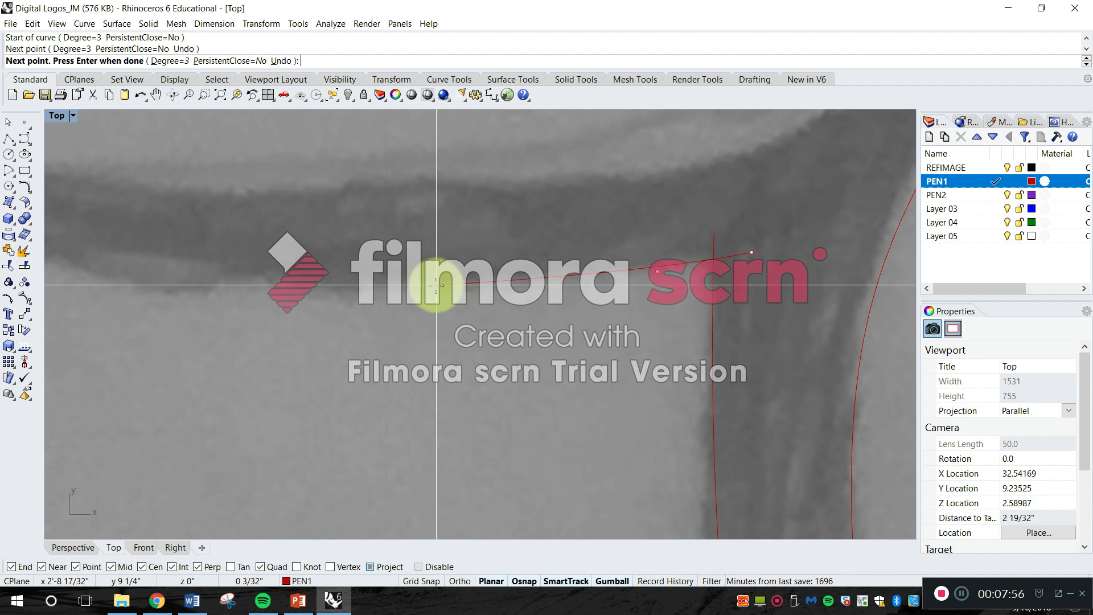
pyautogui.click(442, 284)
# Continue the curve along the rest of the crossbar's lower edge and finish it inside the short middle stroke
pyautogui.press('Left')
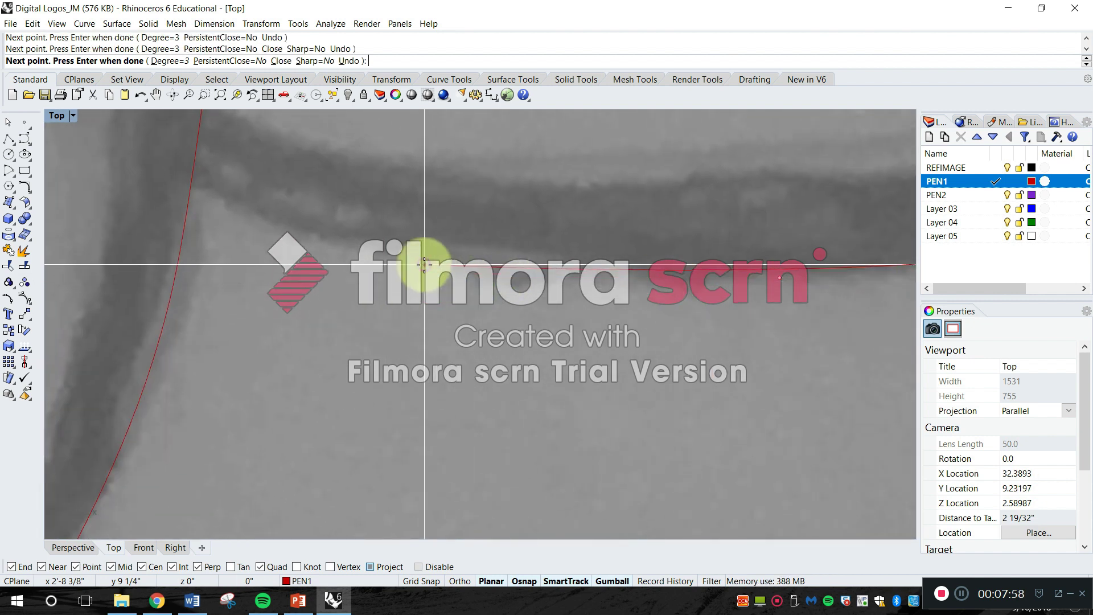
pyautogui.click(425, 264)
pyautogui.moveTo(249, 214); pyautogui.dragTo(368, 232, button='right')
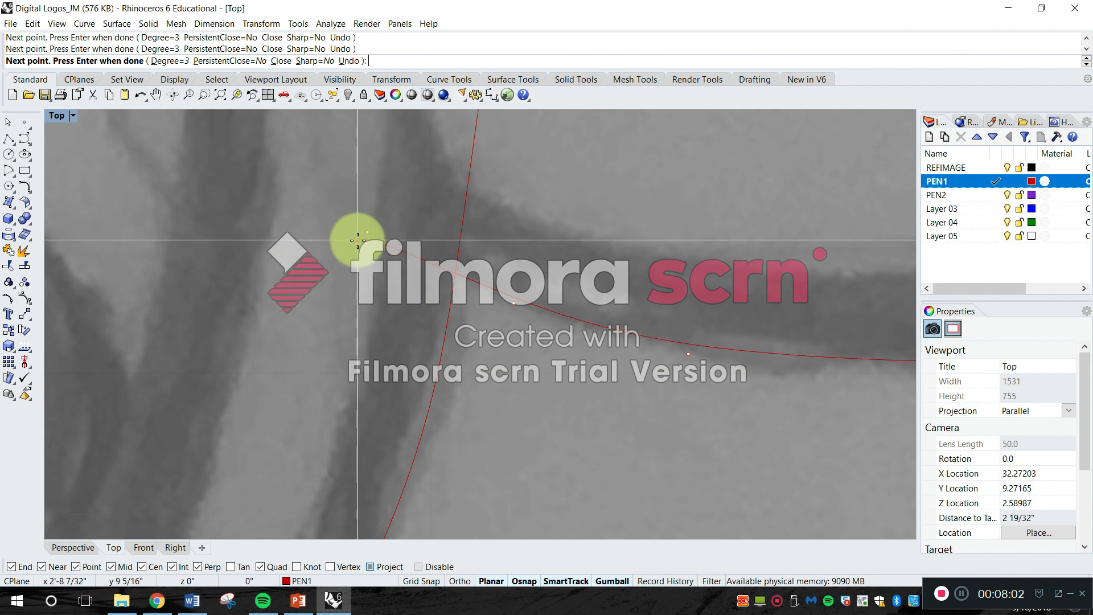
pyautogui.rightClick(345, 257)
pyautogui.scroll(-3, 525, 319)
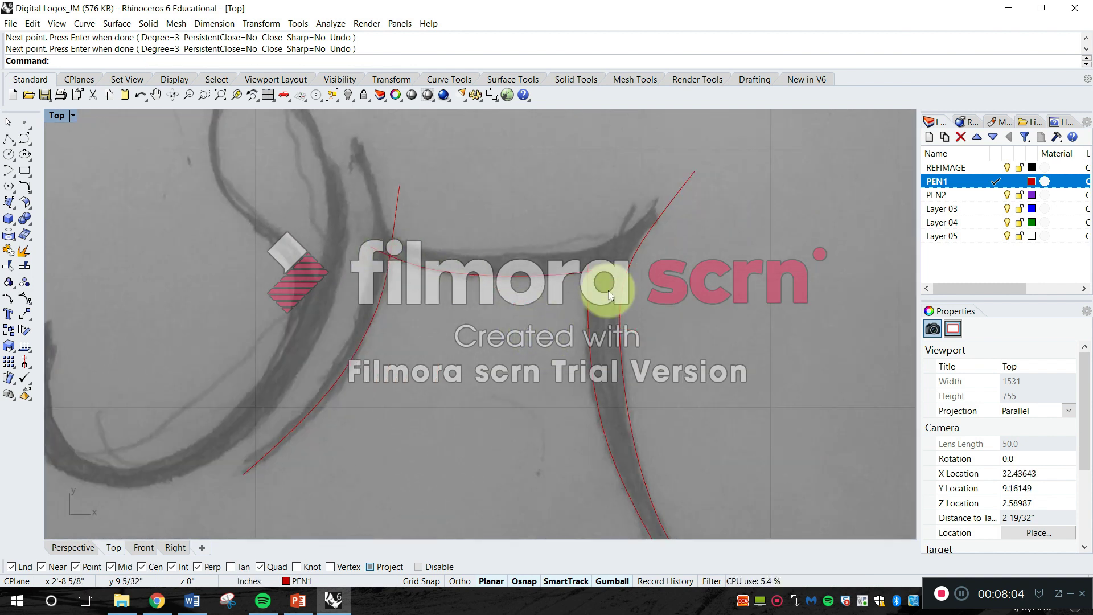
# Start a degree 3 curve at the last downstroke's upper tip and trace the tip's inner edge down toward the crossbar
pyautogui.scroll(5, 639, 213)
pyautogui.scroll(-3, 641, 361)
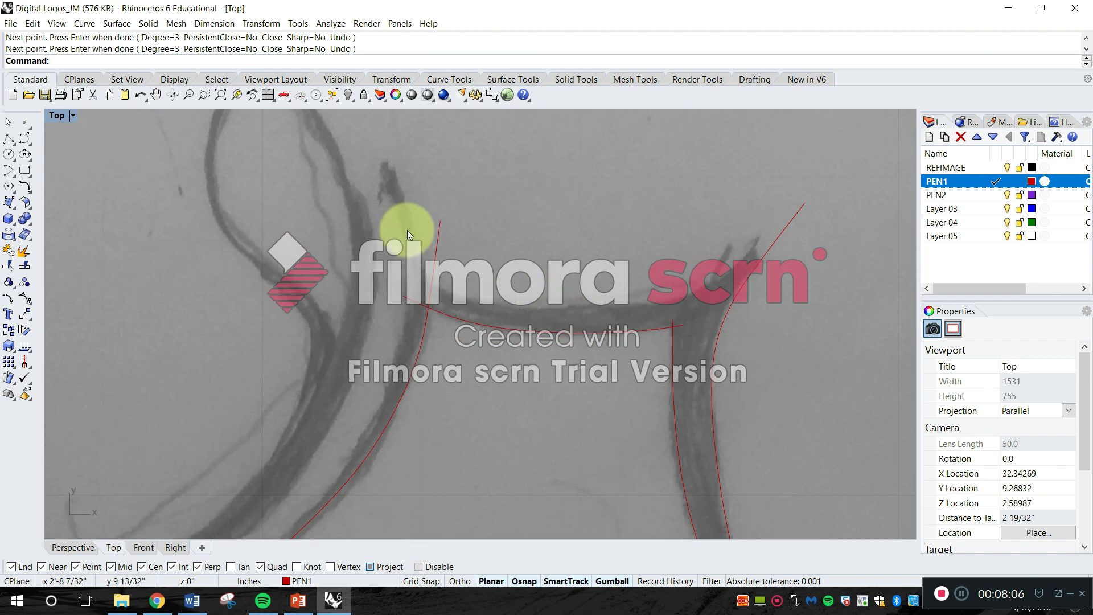
pyautogui.press('Return')
pyautogui.scroll(5, 732, 237)
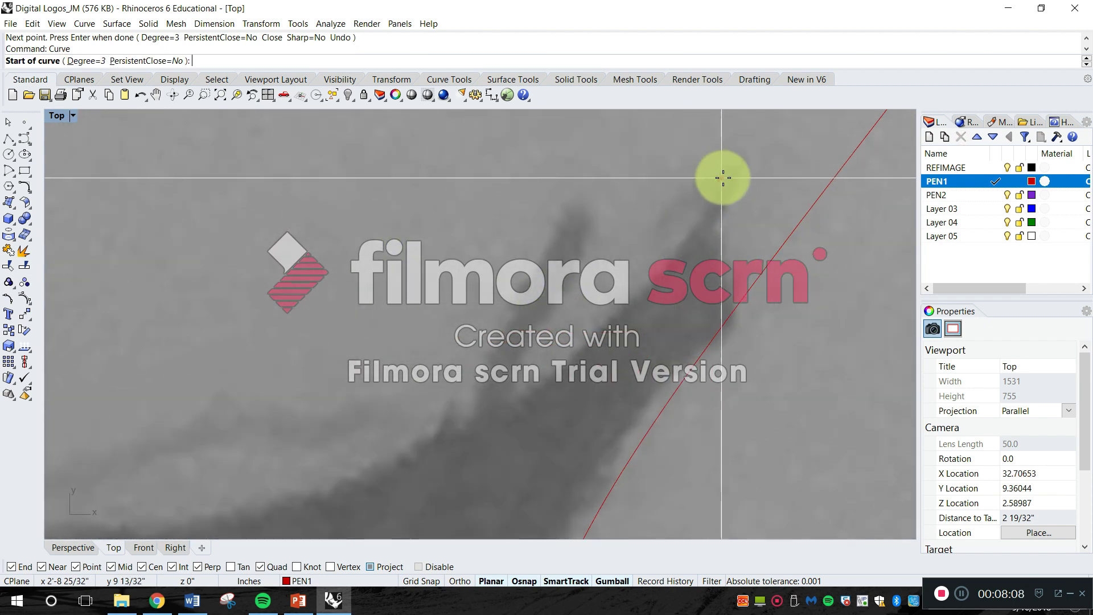
pyautogui.click(731, 170)
pyautogui.scroll(3, 727, 251)
pyautogui.scroll(-5, 609, 419)
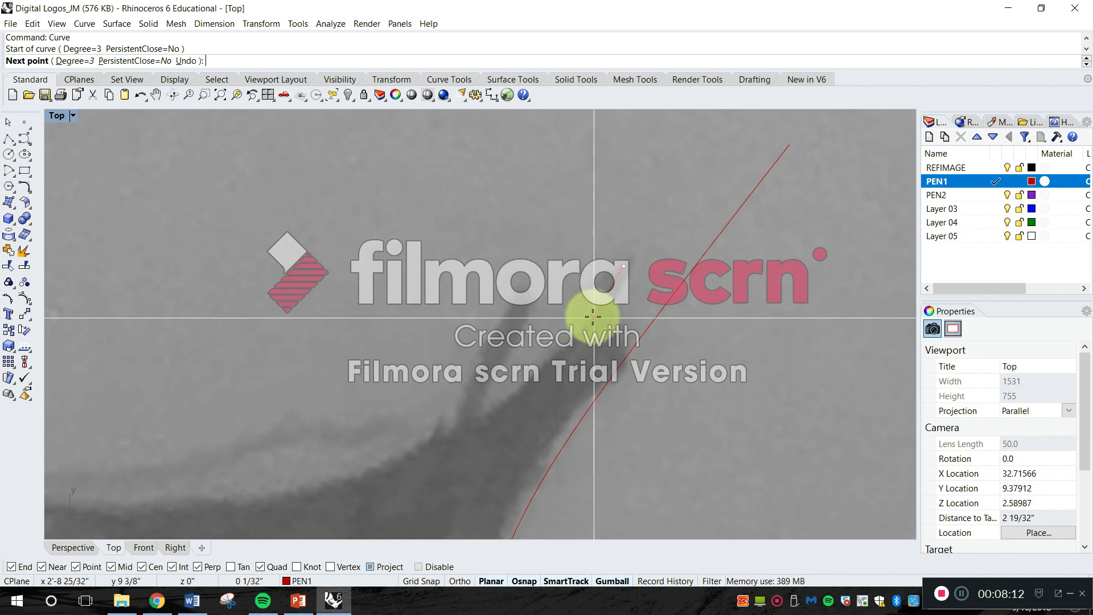
pyautogui.click(581, 329)
pyautogui.click(496, 411)
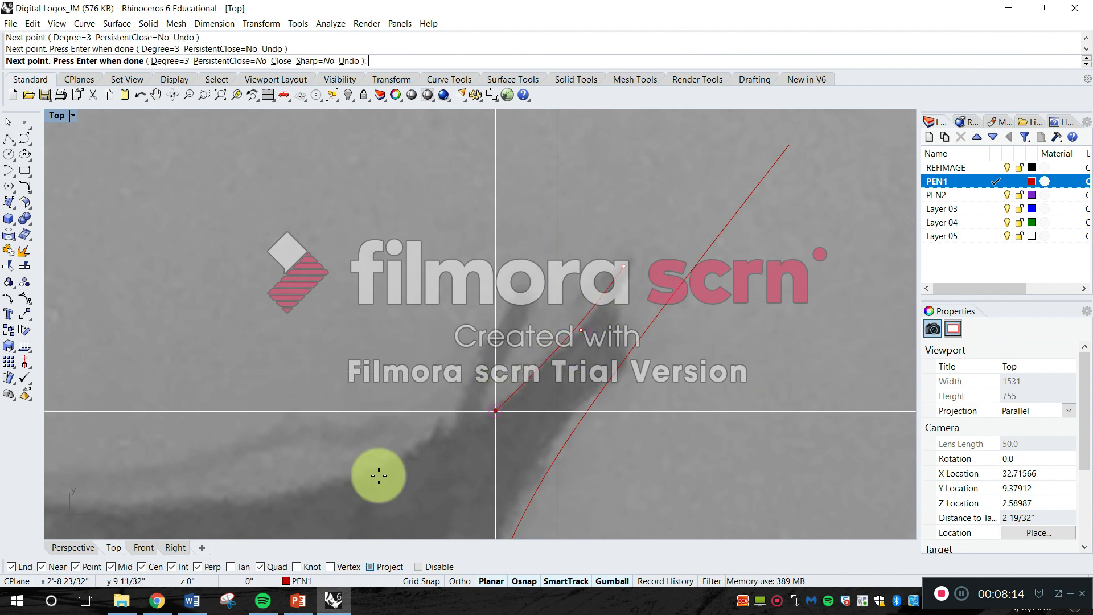
# Continue the curve around the junction and along the crossbar's upper edge toward the short middle stroke
pyautogui.moveTo(475, 467); pyautogui.dragTo(654, 313, button='right')
pyautogui.click(585, 302)
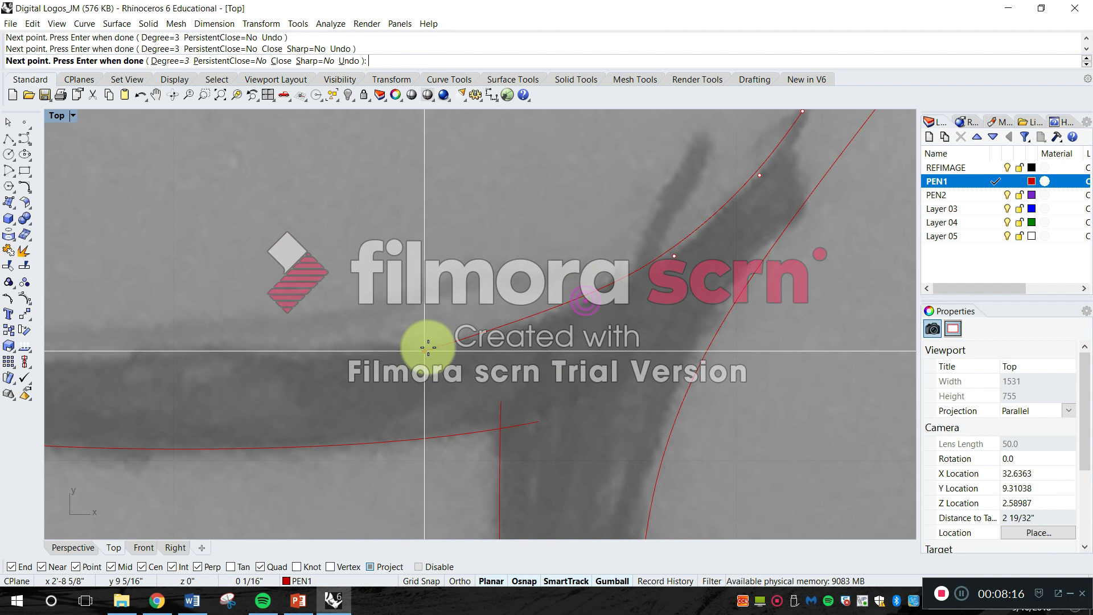
pyautogui.click(509, 333)
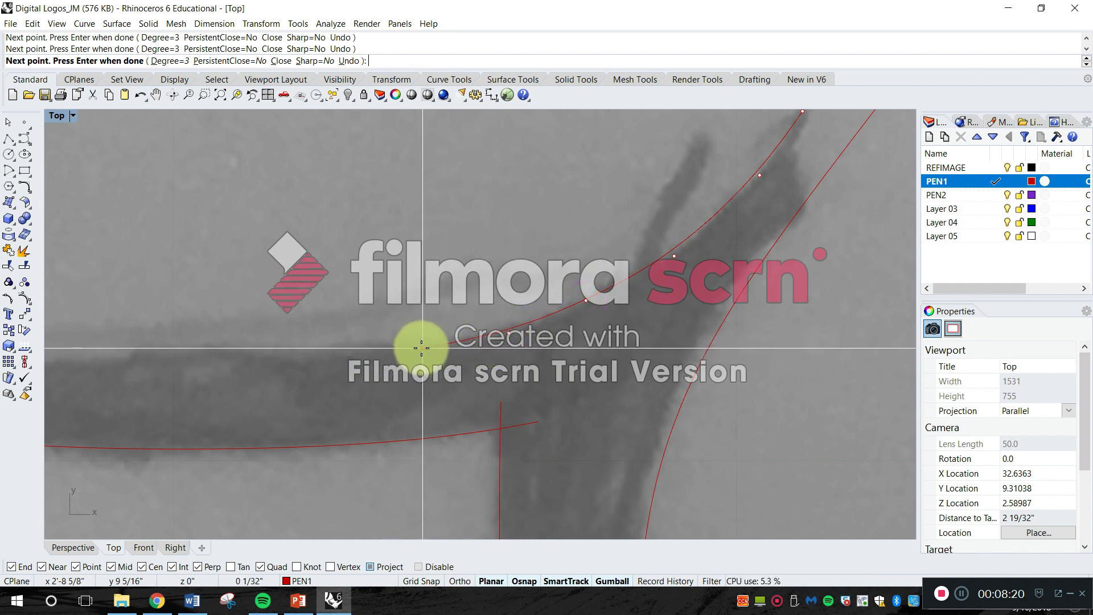
pyautogui.moveTo(341, 361); pyautogui.dragTo(701, 264, button='right')
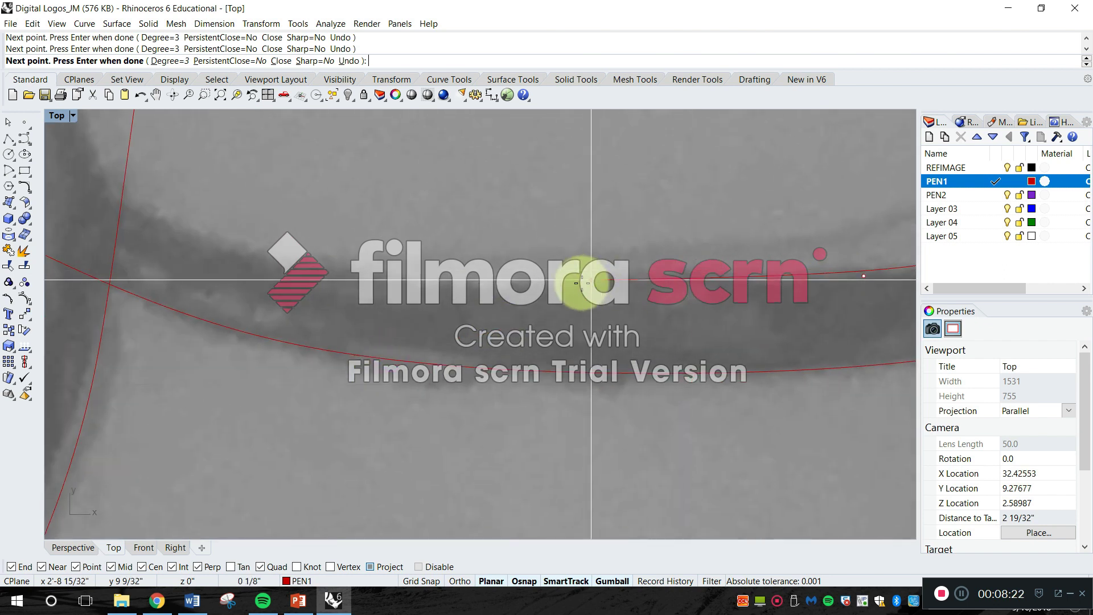
pyautogui.moveTo(525, 280); pyautogui.dragTo(804, 256, button='right')
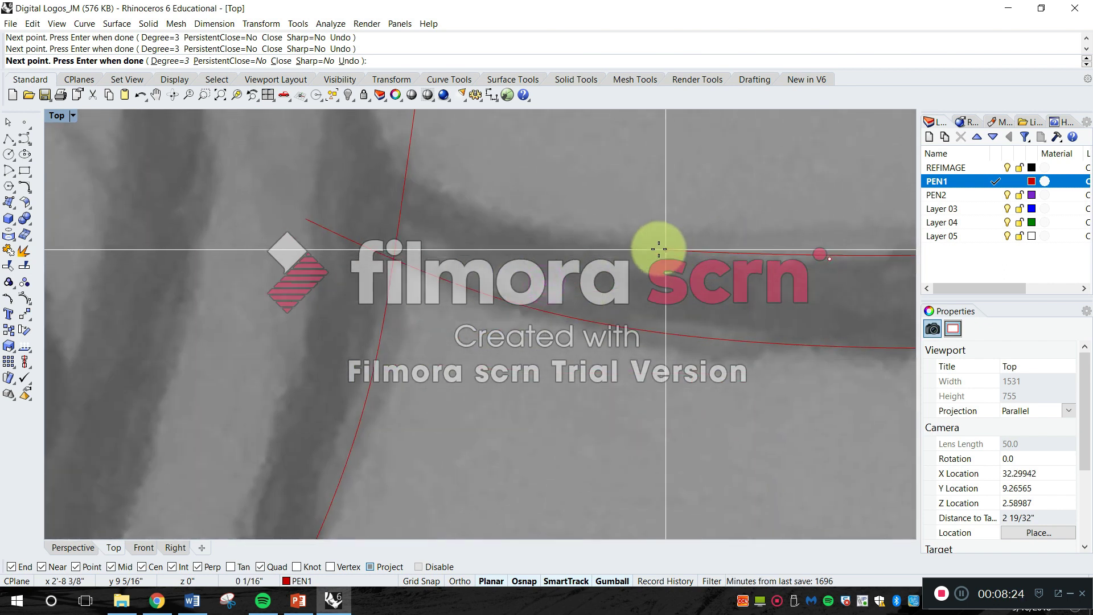
pyautogui.moveTo(595, 238); pyautogui.dragTo(663, 307, button='right')
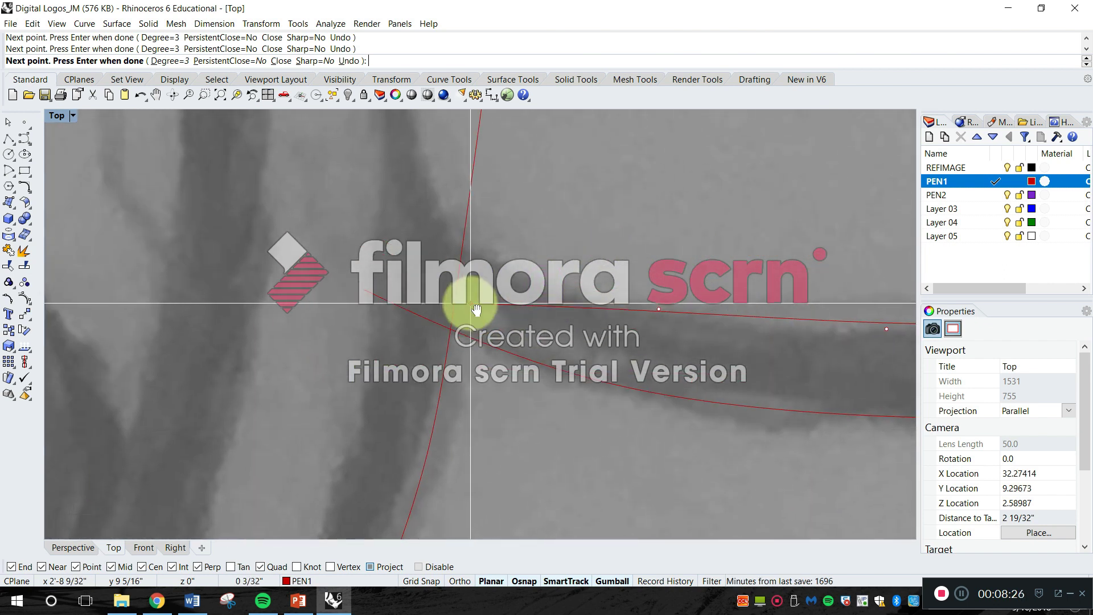
# Bend the curve upward at the crossbar's far end and finish it just past the short middle stroke's outer curve
pyautogui.click(524, 280)
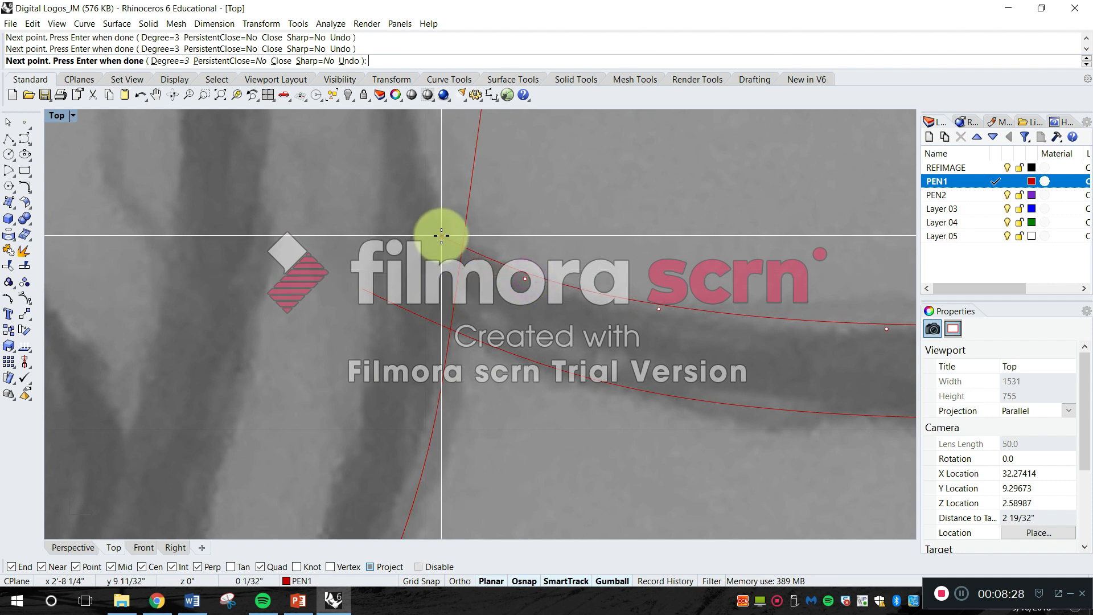
pyautogui.click(441, 235)
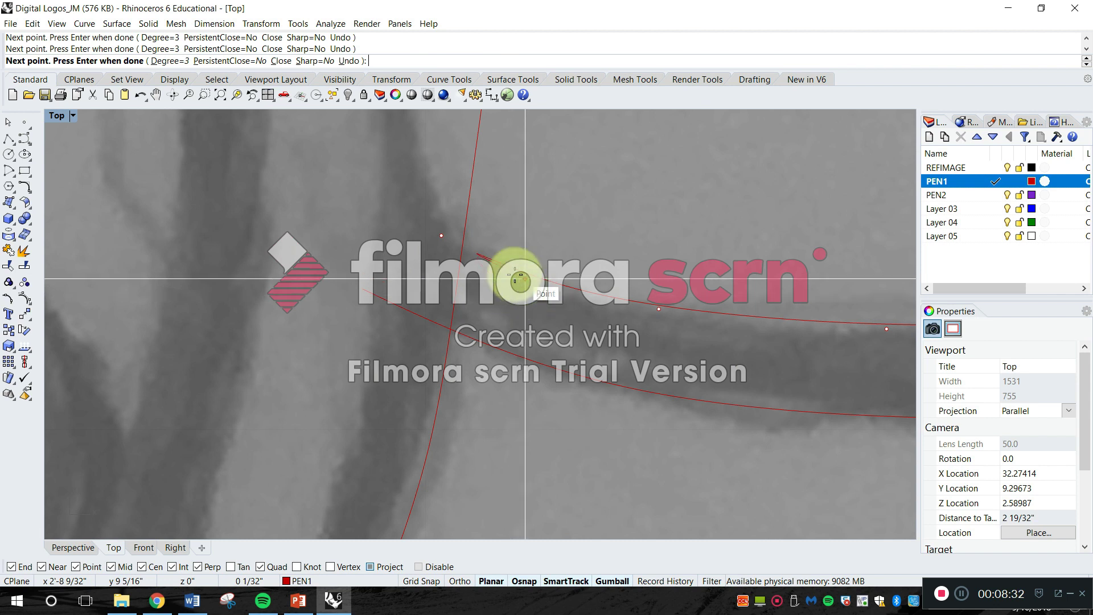
pyautogui.moveTo(446, 280); pyautogui.dragTo(387, 412, button='right')
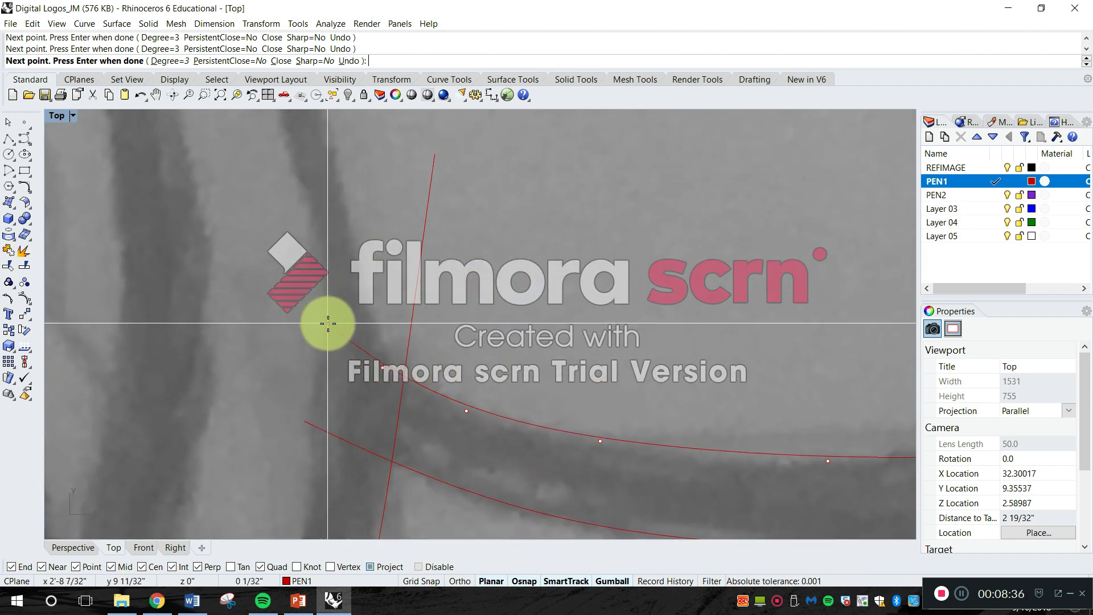
pyautogui.scroll(-4, 333, 298)
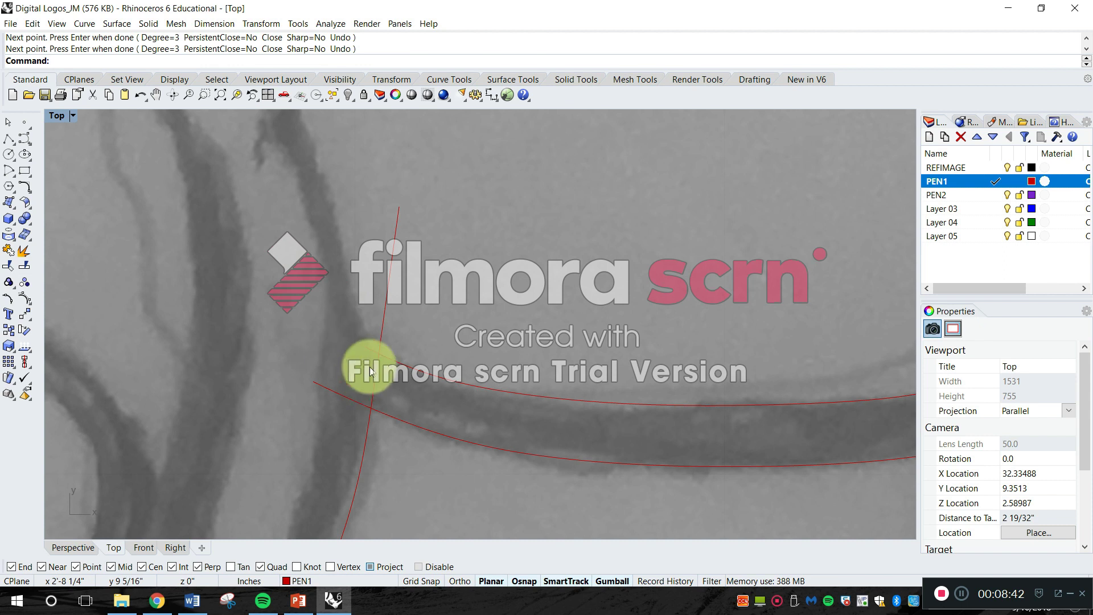
pyautogui.scroll(-2, 370, 371)
pyautogui.scroll(4, 381, 353)
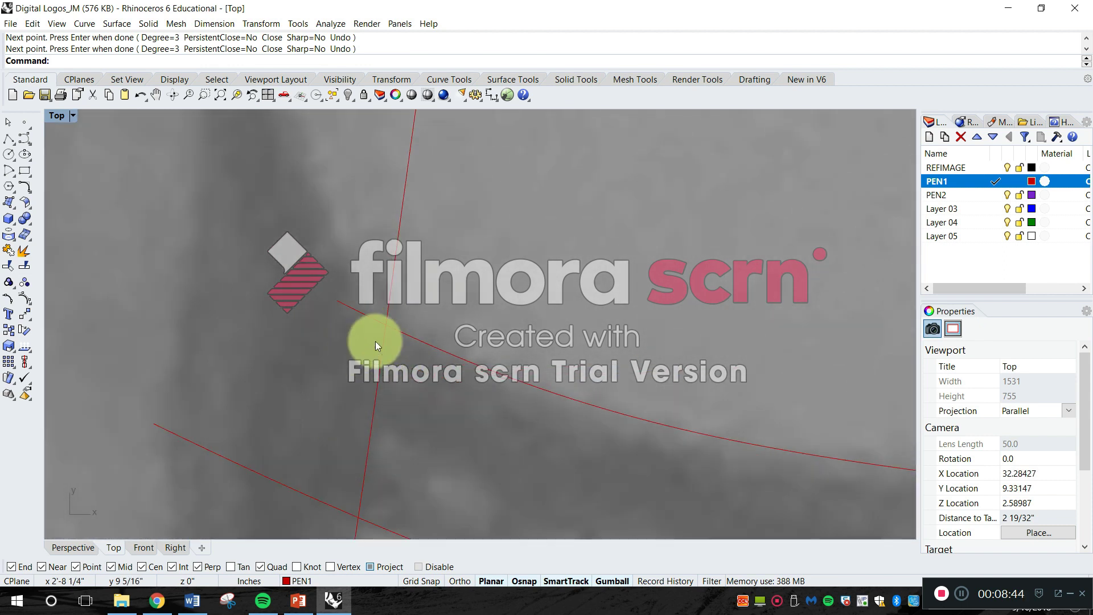
# Draw a short two-point curve from the lower end of the middle stroke's outer curve up to the stroke's inner edge
pyautogui.scroll(10, 379, 327)
pyautogui.scroll(-10, 391, 310)
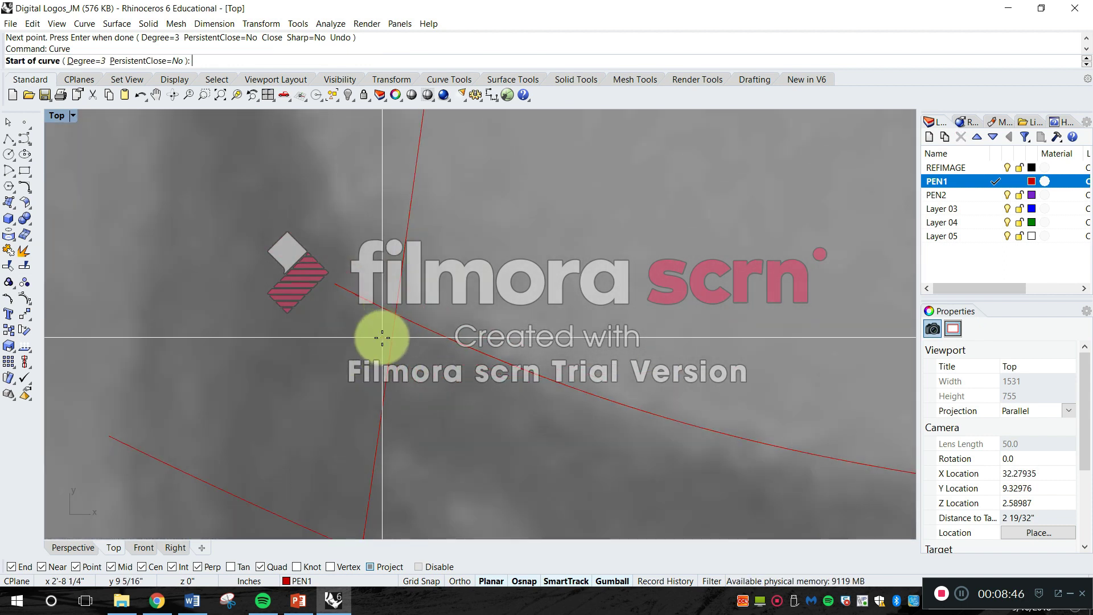
pyautogui.scroll(-10, 393, 314)
pyautogui.scroll(3, 390, 307)
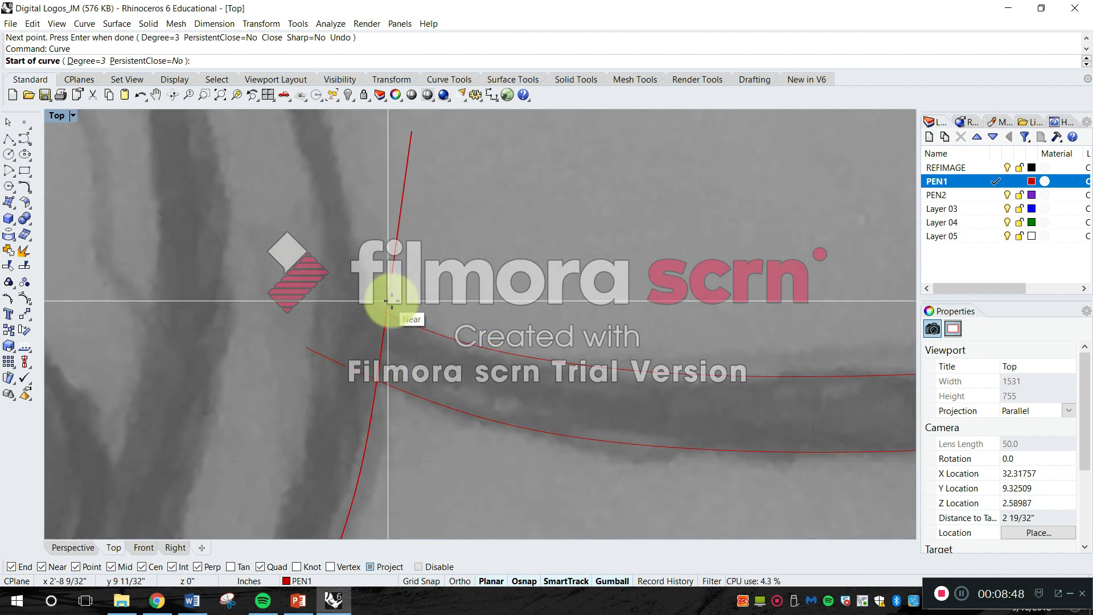
pyautogui.scroll(-5, 391, 293)
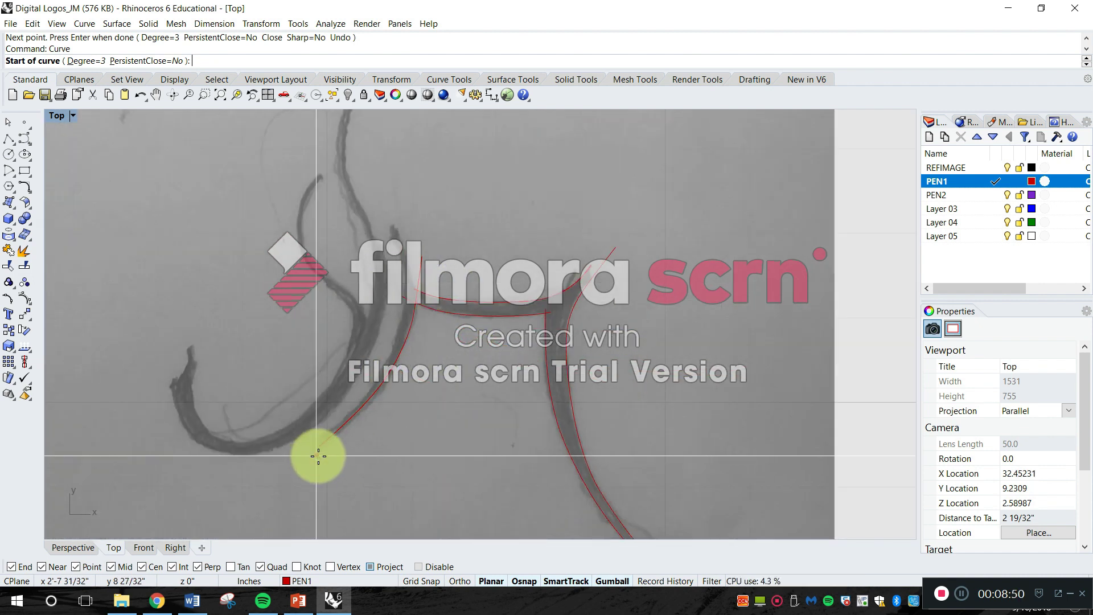
pyautogui.scroll(8, 317, 450)
pyautogui.click(321, 391)
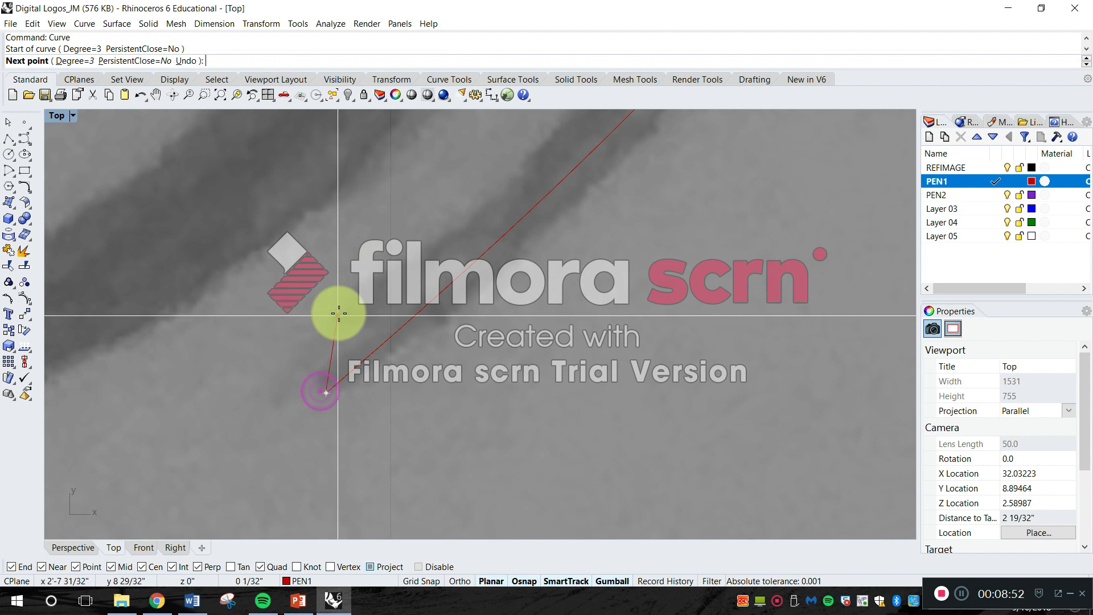
pyautogui.click(358, 283)
pyautogui.rightClick(383, 283)
# Start a degree 3 curve at the short tip curve's upper end and trace the lower part of the middle stroke's inner edge
pyautogui.click(358, 283)
pyautogui.scroll(-10, 404, 284)
pyautogui.moveTo(426, 287)
pyautogui.mouseDown(button='right')
pyautogui.moveTo(380, 401)
pyautogui.moveTo(453, 287)
pyautogui.mouseUp(button='right')
pyautogui.scroll(8, 393, 379)
pyautogui.scroll(4, 351, 418)
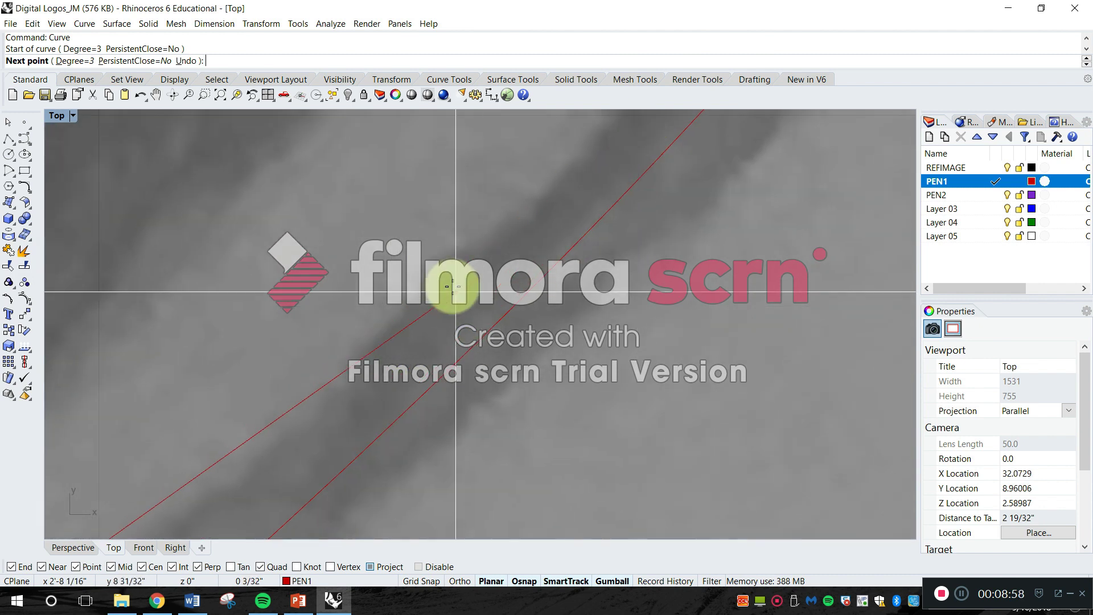
pyautogui.click(252, 406)
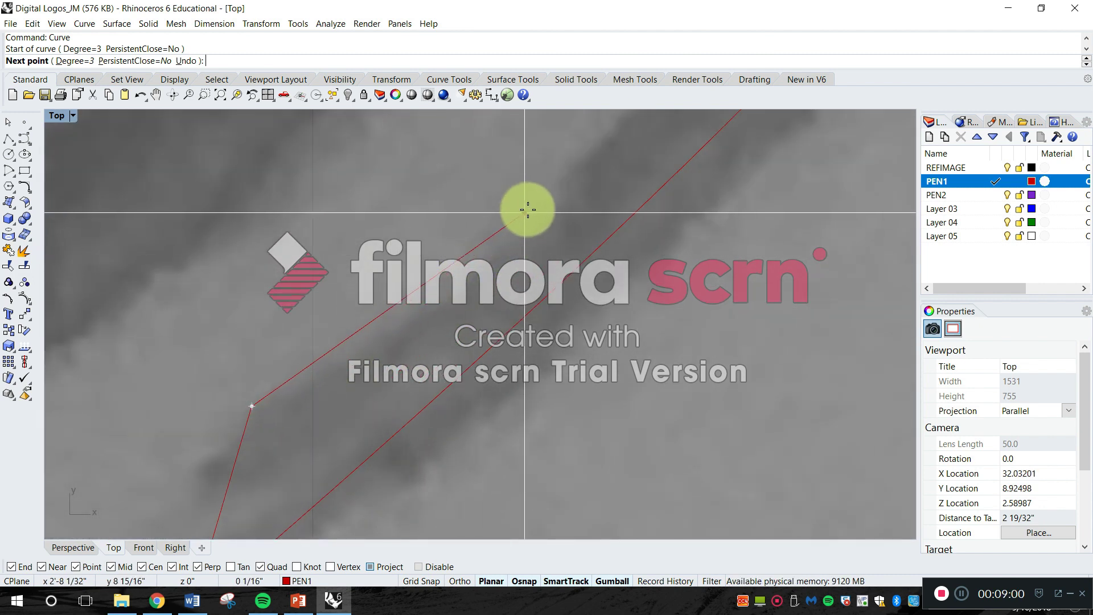
pyautogui.click(545, 186)
pyautogui.moveTo(544, 186); pyautogui.dragTo(415, 505, button='right')
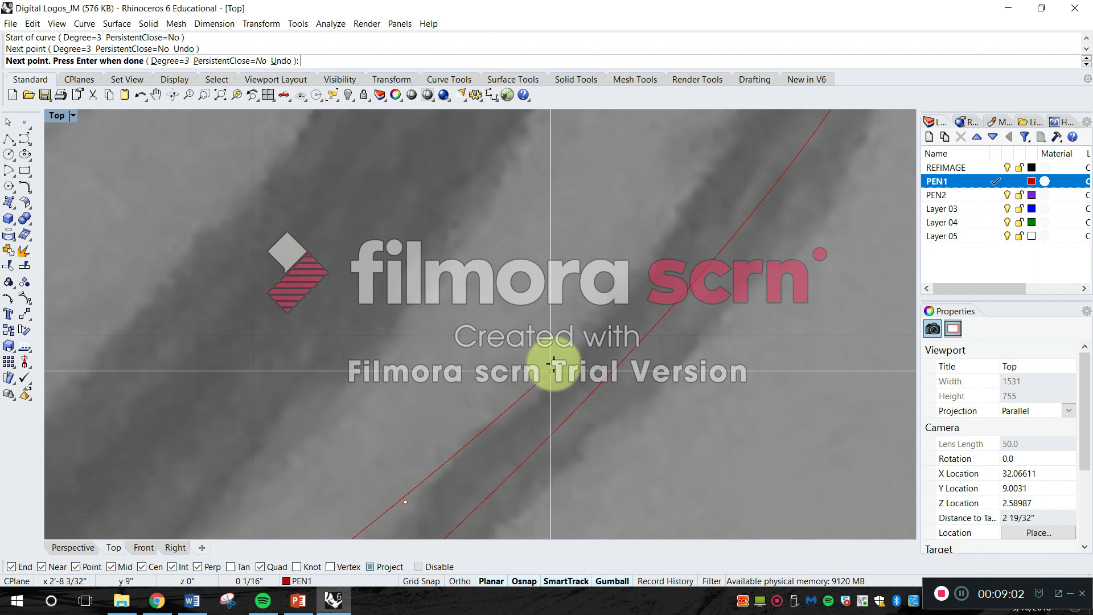
# Continue the curve up the short middle stroke's inner edge toward the crossbar junction
pyautogui.click(584, 341)
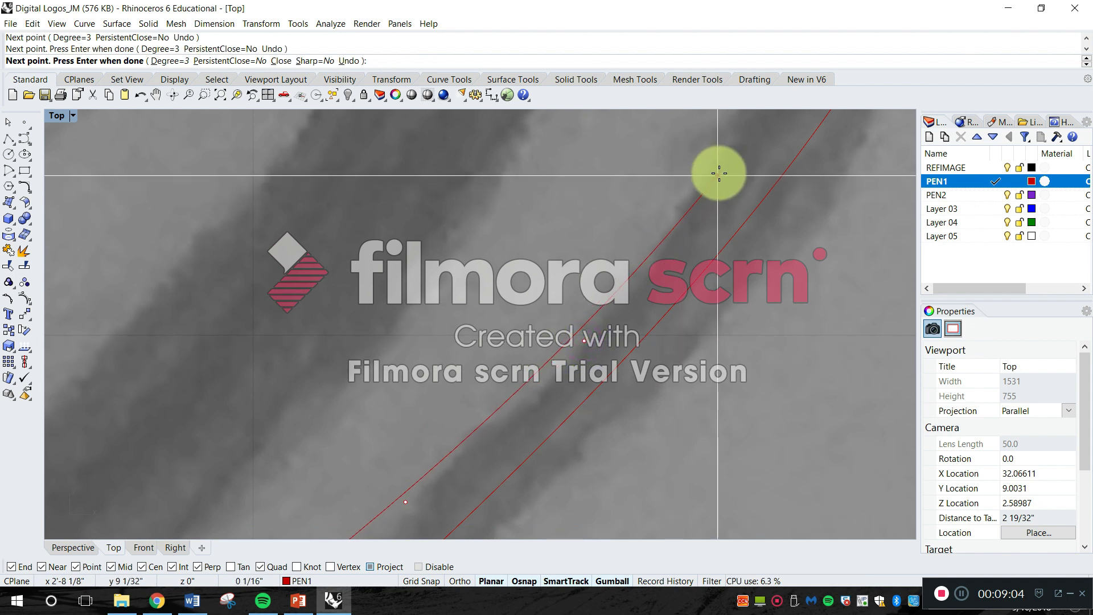
pyautogui.click(717, 157)
pyautogui.moveTo(717, 157); pyautogui.dragTo(434, 512, button='right')
pyautogui.click(630, 188)
pyautogui.moveTo(630, 188); pyautogui.dragTo(356, 491, button='right')
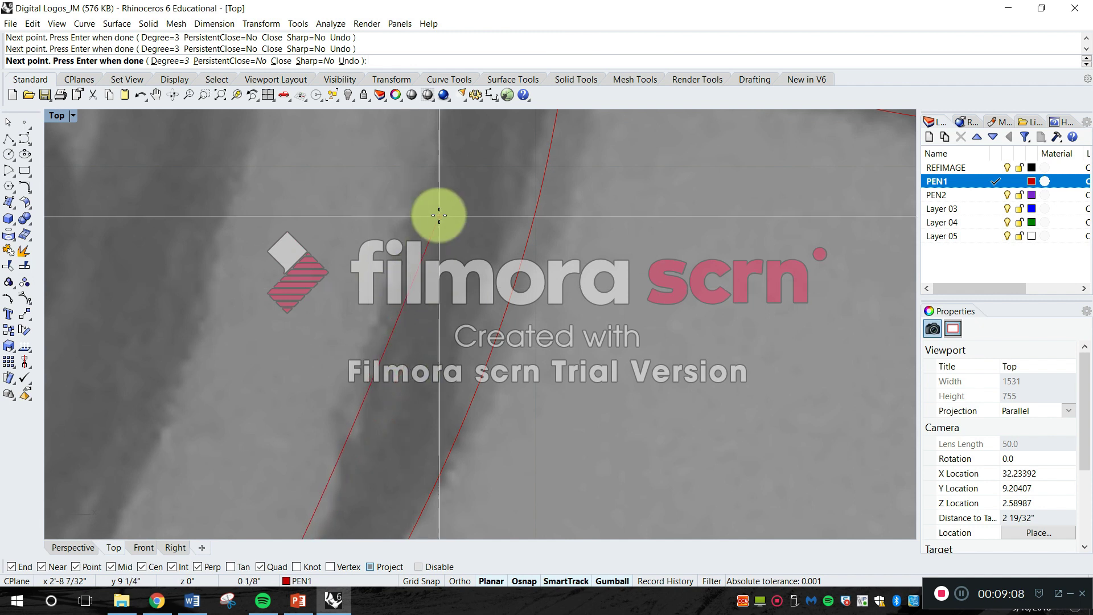
pyautogui.scroll(-12, 429, 181)
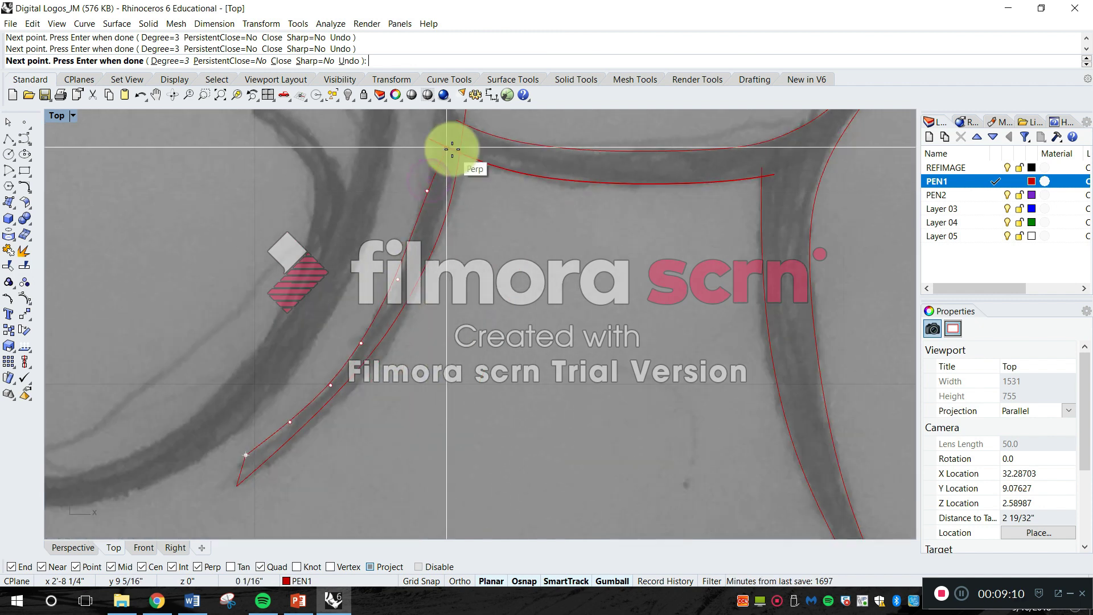
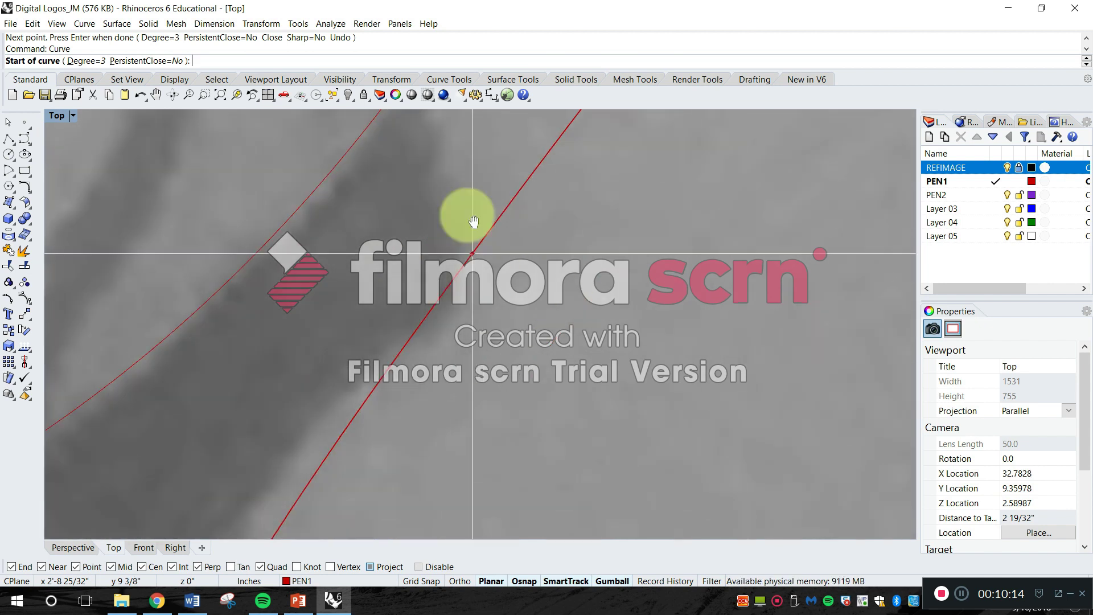
# Draw a degree 3 curve upward across the crossbar's flared far end, crossing the middle stroke's outer curve and passing the upper edge's end
pyautogui.click(504, 345)
pyautogui.click(471, 288)
pyautogui.moveTo(472, 289); pyautogui.dragTo(464, 391, button='right')
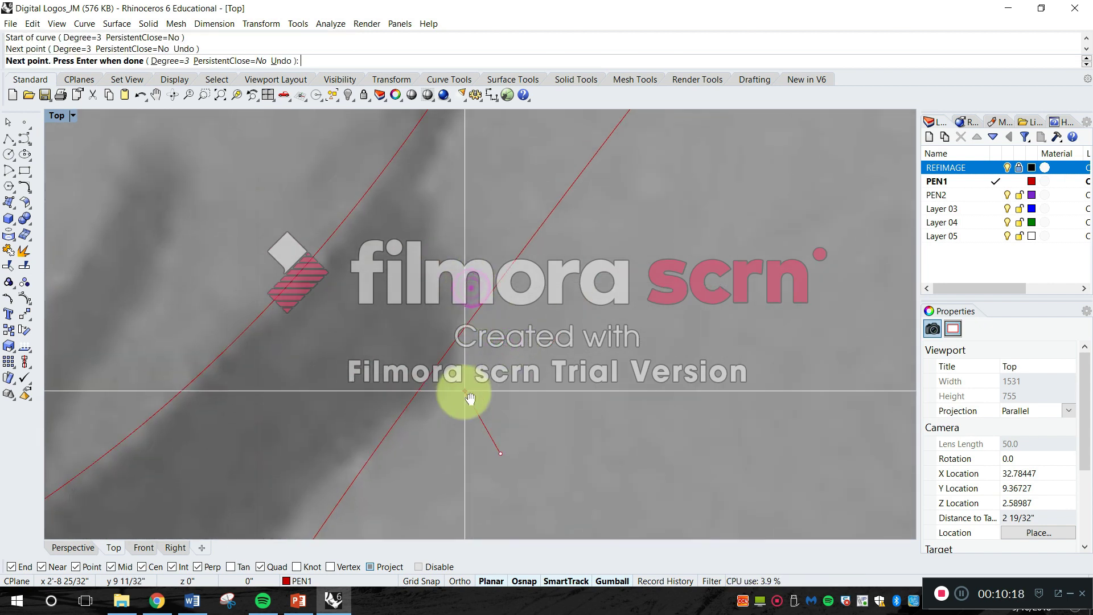
pyautogui.click(449, 275)
pyautogui.moveTo(449, 275); pyautogui.dragTo(423, 443, button='right')
pyautogui.click(426, 268)
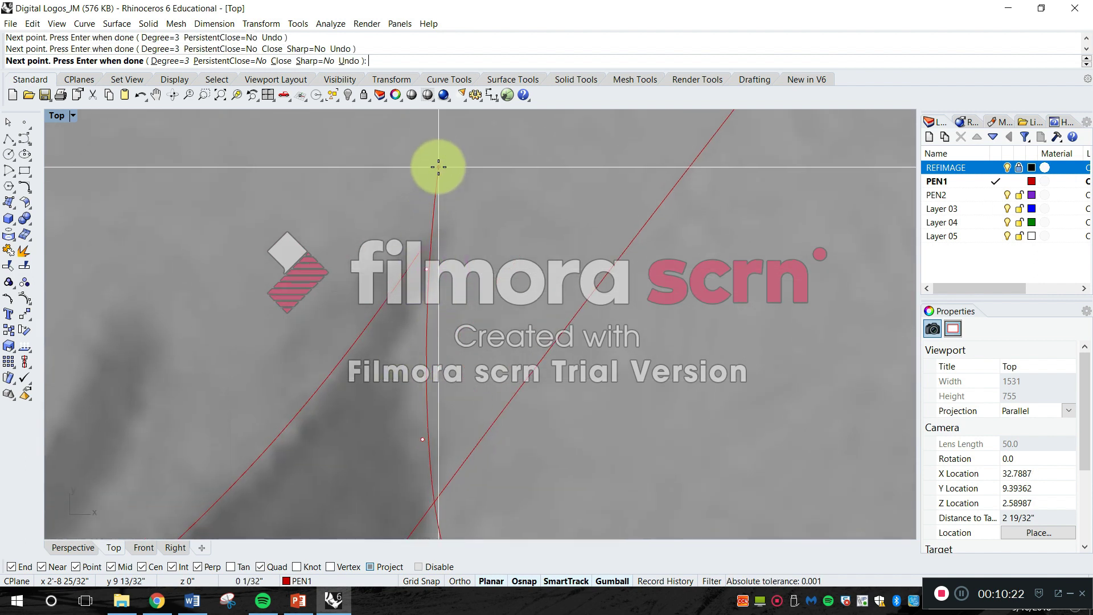
pyautogui.press('Return')
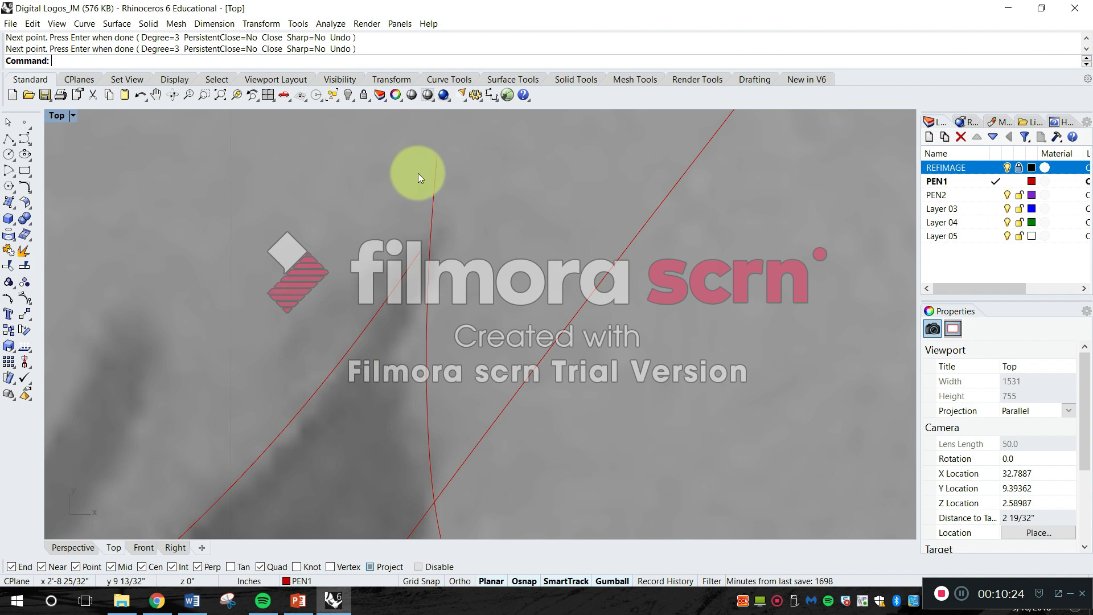
# Examine the flared tip where the crossbar's upper edge curve approaches the end curve
pyautogui.scroll(-14, 403, 278)
pyautogui.scroll(8, 398, 319)
pyautogui.scroll(4, 416, 276)
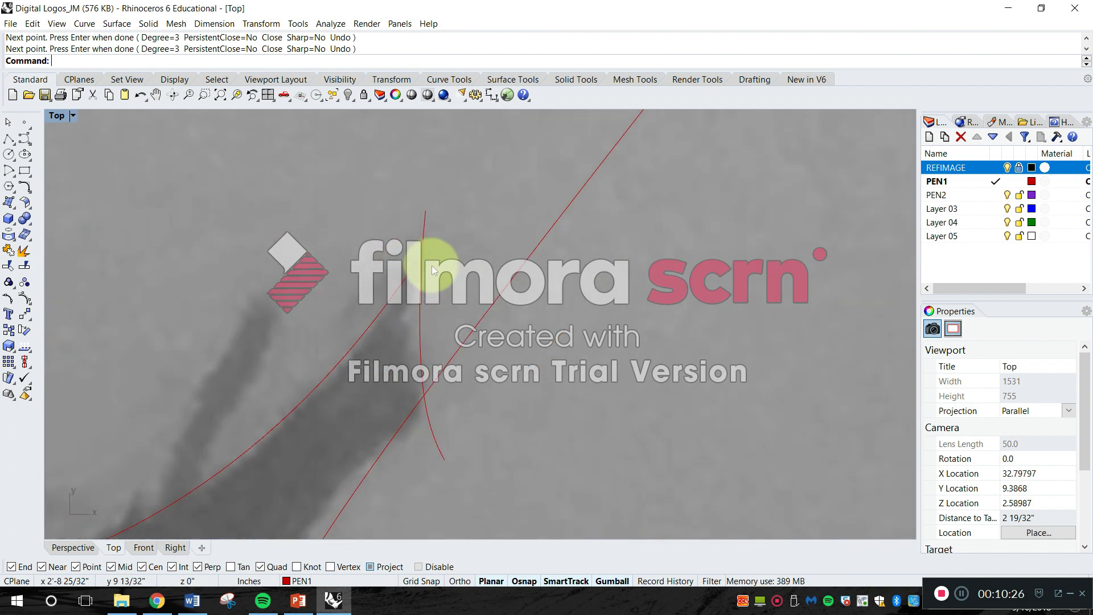
pyautogui.scroll(-5, 480, 302)
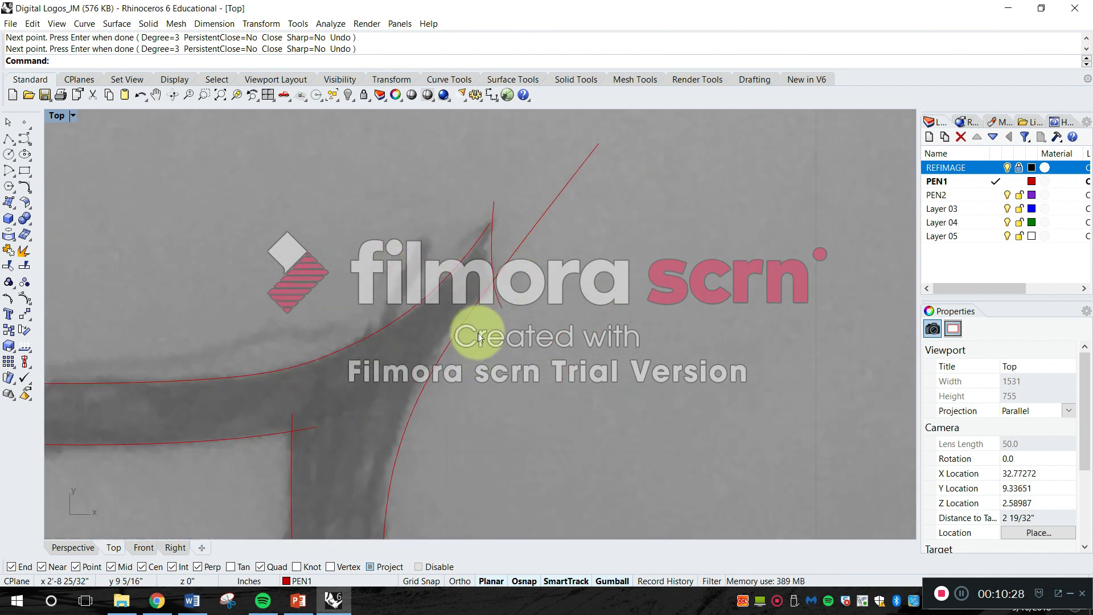
pyautogui.scroll(5, 489, 227)
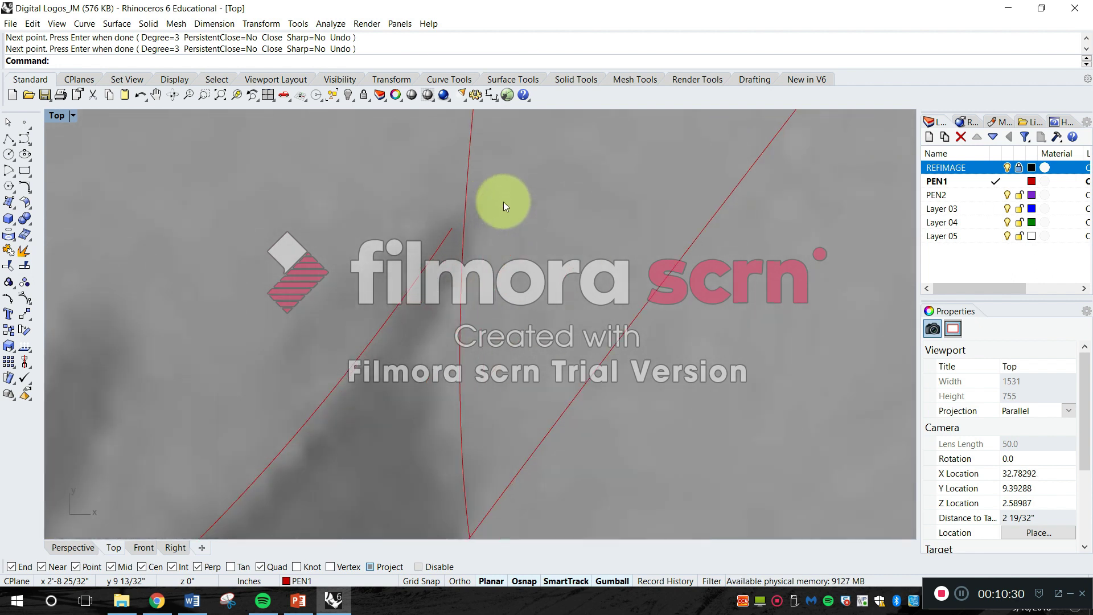
pyautogui.click(427, 247)
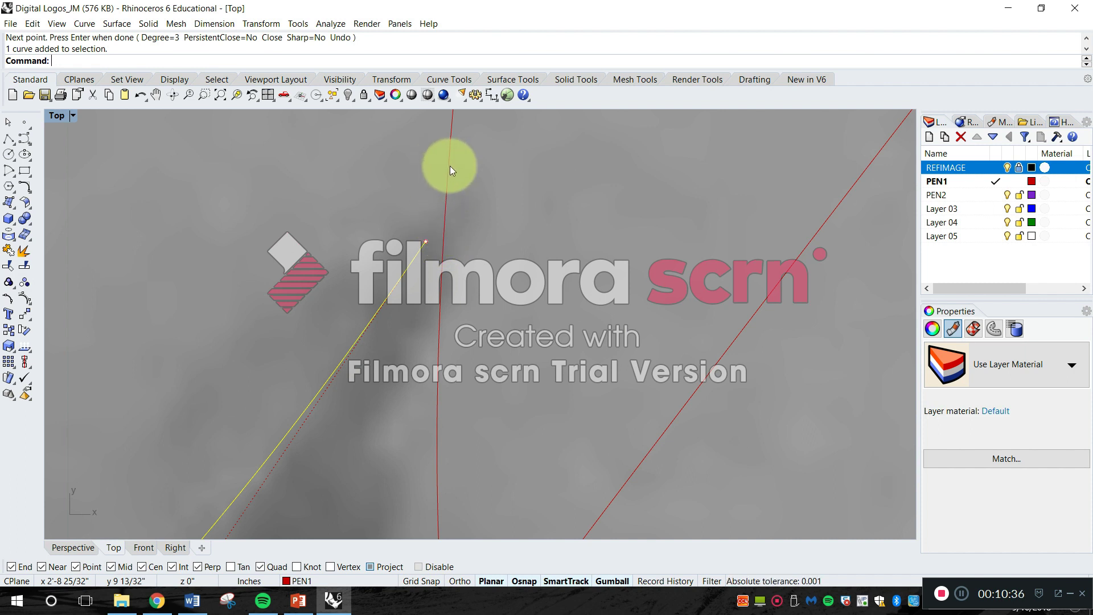
pyautogui.click(445, 222)
pyautogui.press('Escape')
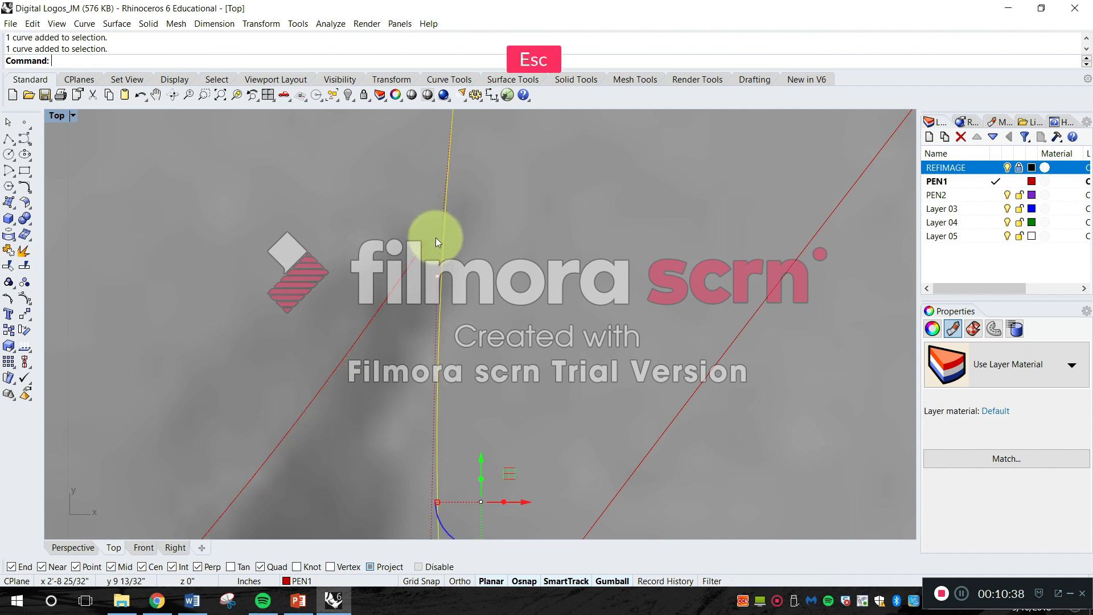
# Extend the crossbar's upper edge curve to the end curve at the flared tip, using the Natural extension type
pyautogui.scroll(-2, 438, 236)
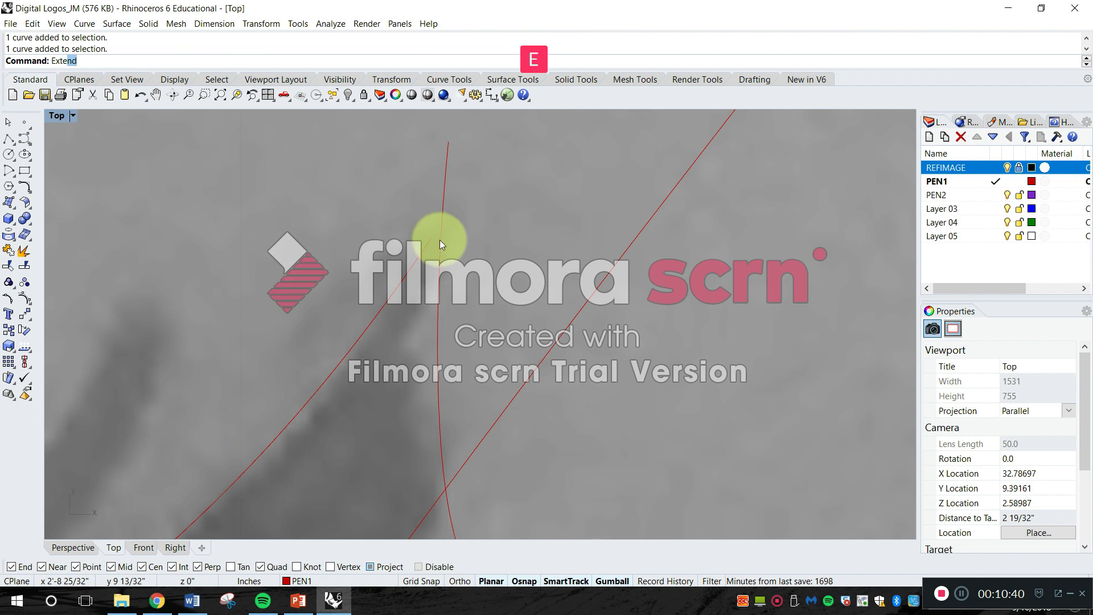
pyautogui.press('Return')
pyautogui.click(441, 209)
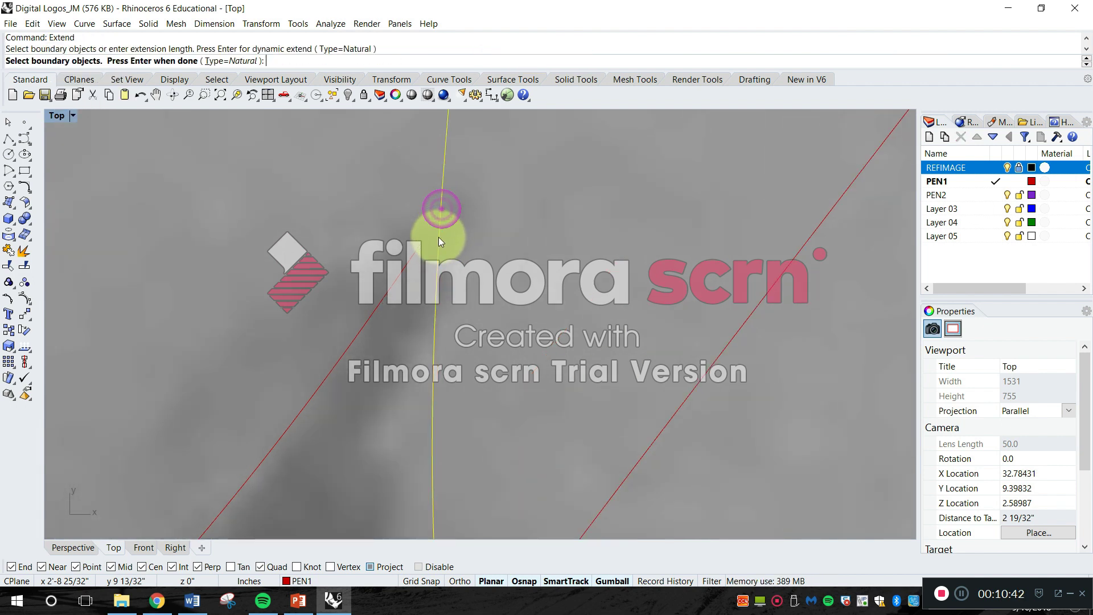
pyautogui.press('Return')
pyautogui.click(420, 249)
pyautogui.press('Escape')
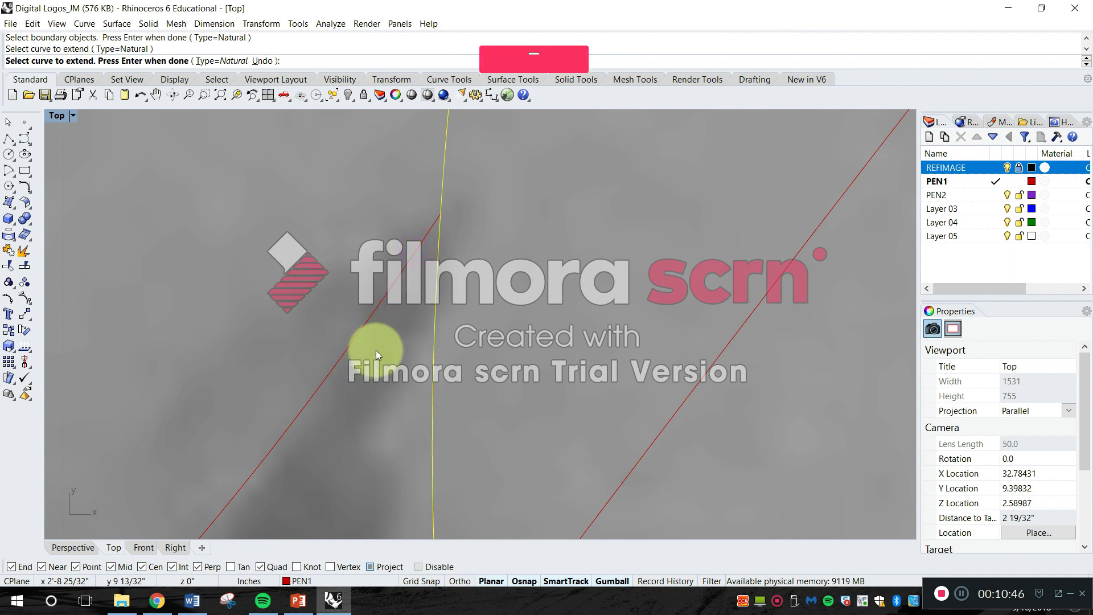
# Trim the overshooting ends of the middle stroke's outer curve and the tip's end curve at their lower intersection
pyautogui.scroll(-5, 501, 364)
pyautogui.scroll(-3, 595, 169)
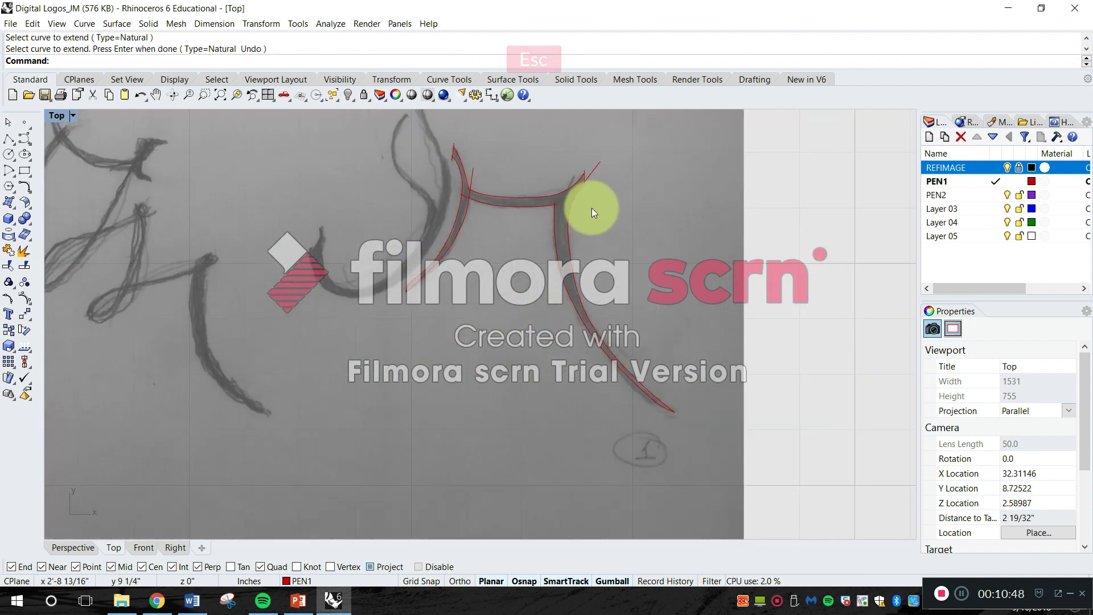
pyautogui.scroll(6, 517, 304)
pyautogui.scroll(4, 461, 320)
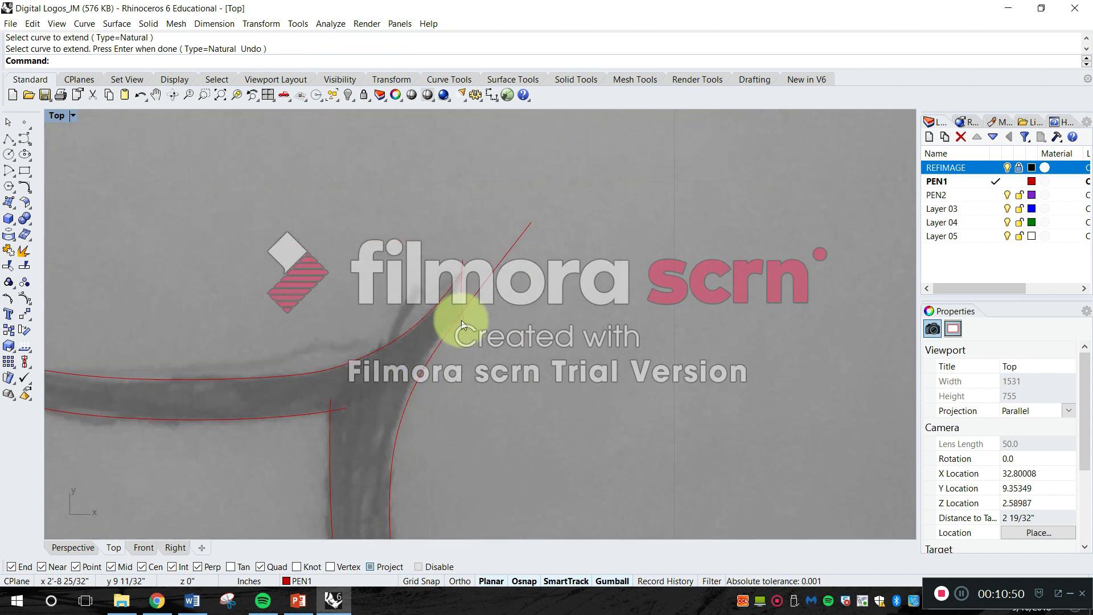
pyautogui.press('Escape')
pyautogui.write('Trim')
pyautogui.press('Return')
pyautogui.scroll(2, 507, 318)
pyautogui.moveTo(482, 318); pyautogui.dragTo(411, 278)
pyautogui.press('Return')
pyautogui.click(453, 264)
pyautogui.click(444, 316)
pyautogui.moveTo(450, 223); pyautogui.dragTo(460, 269, button='right')
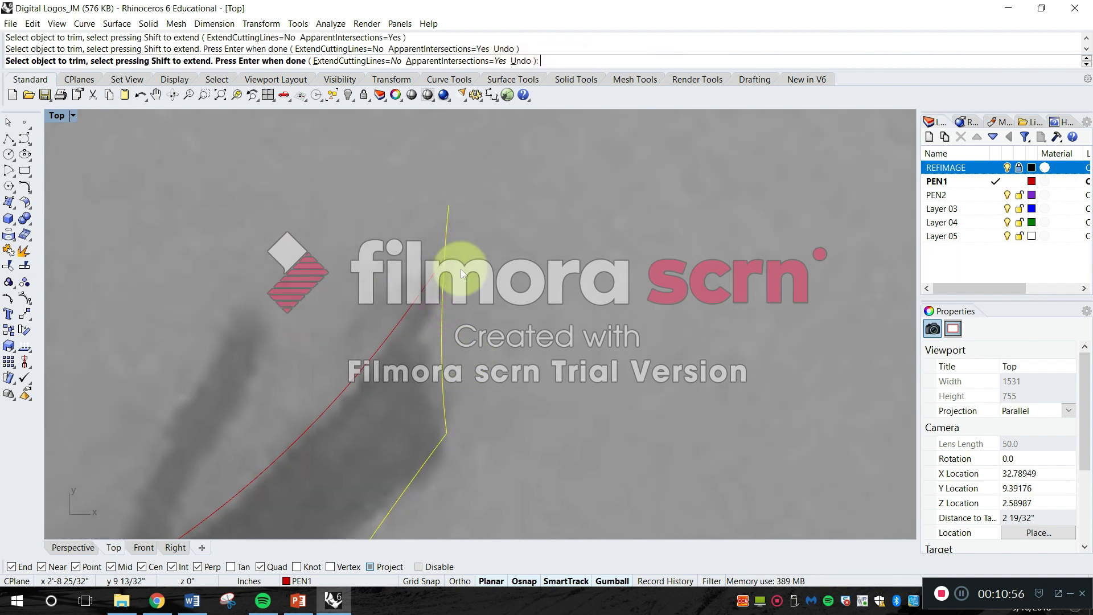
pyautogui.press('space')
# Trim the part of the tip's end curve that sticks out above the crossbar's upper edge curve
pyautogui.press('space')
pyautogui.moveTo(473, 297); pyautogui.dragTo(420, 255)
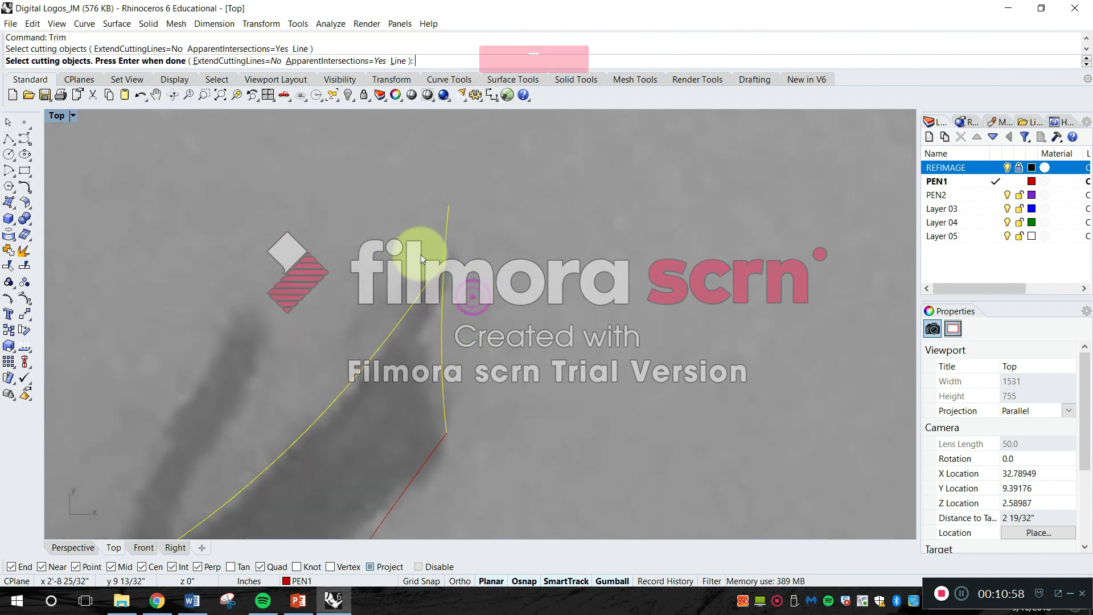
pyautogui.rightClick(446, 242)
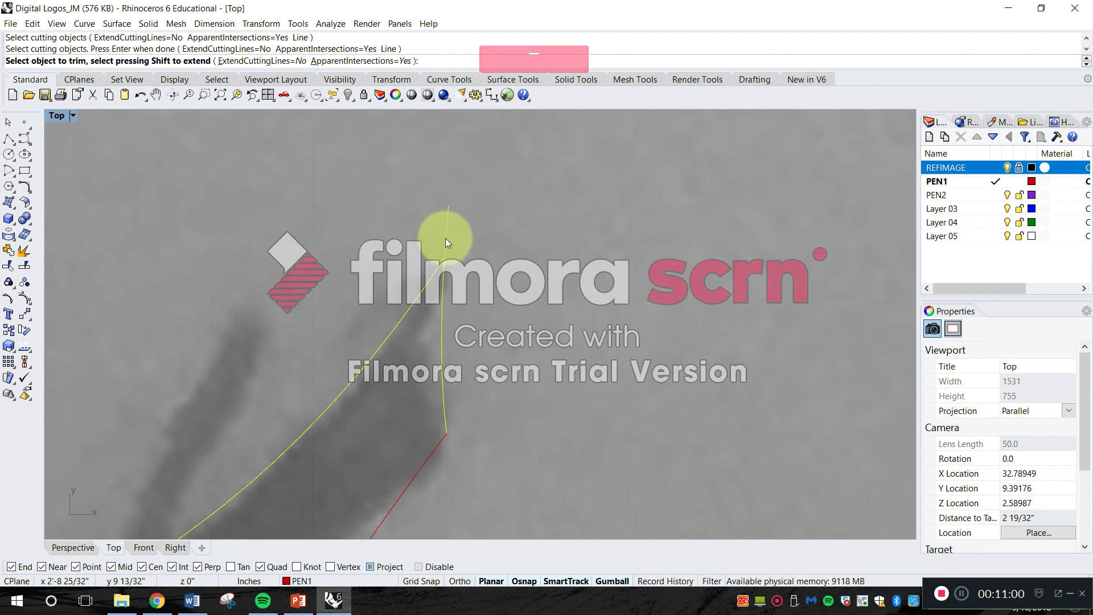
pyautogui.click(445, 238)
pyautogui.scroll(-15, 499, 224)
pyautogui.press('space')
# Trim the crossbar's lower edge curve and the middle stroke's inner edge curve to a clean corner where they cross
pyautogui.scroll(-6, 501, 255)
pyautogui.scroll(8, 473, 323)
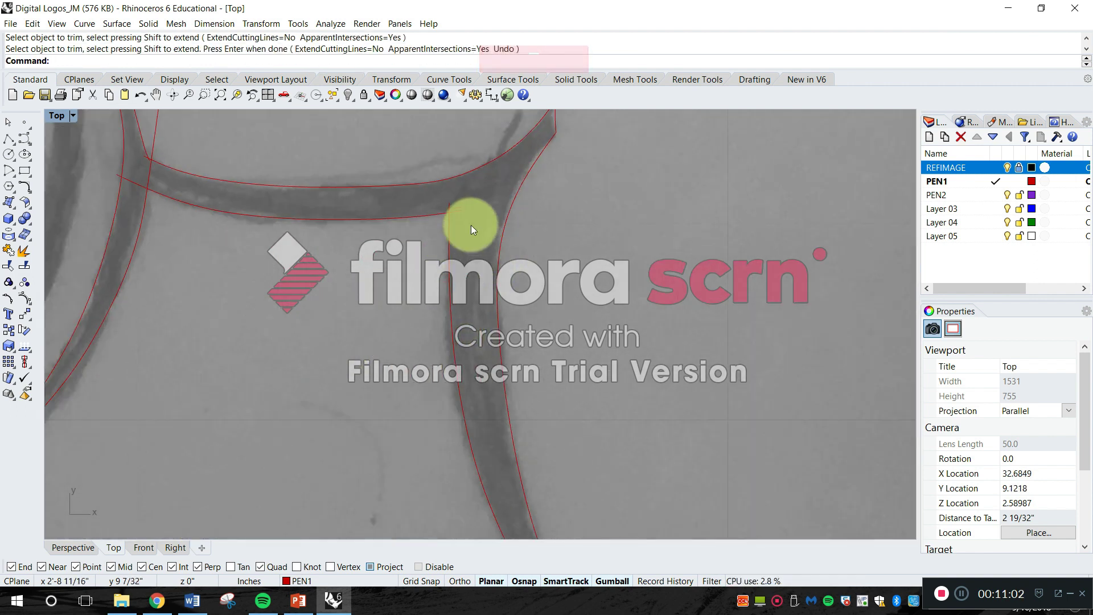
pyautogui.scroll(8, 470, 224)
pyautogui.press('space')
pyautogui.moveTo(460, 262); pyautogui.dragTo(412, 215)
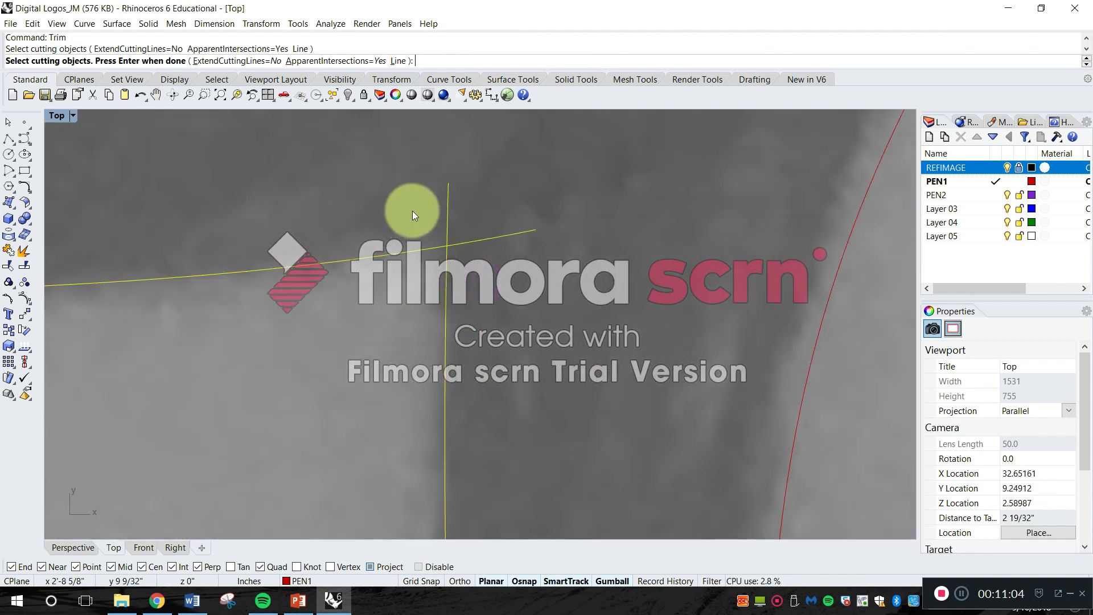
pyautogui.rightClick(456, 217)
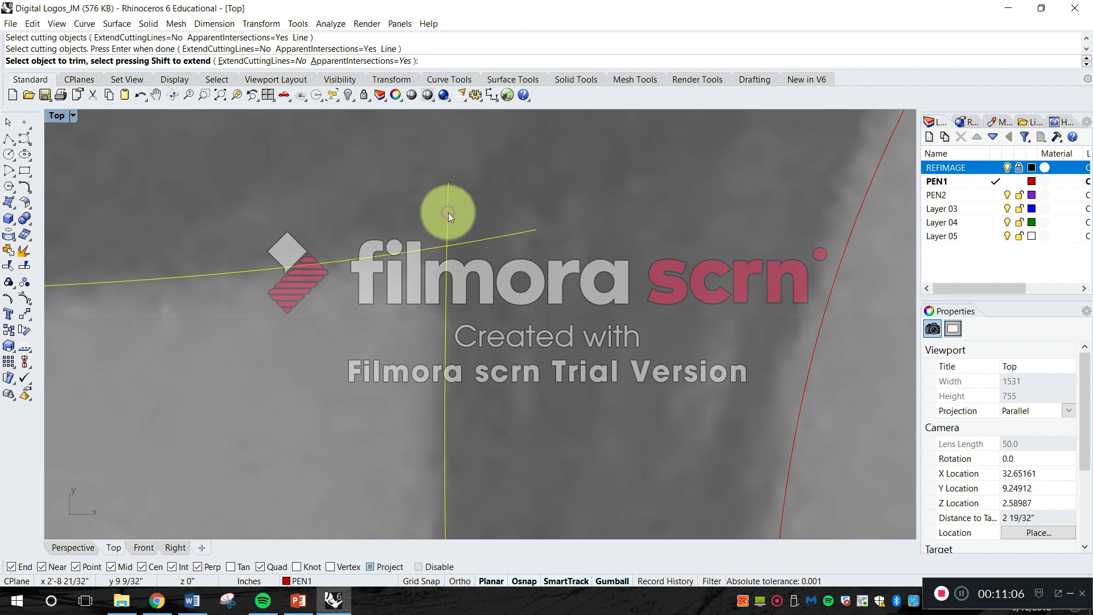
pyautogui.click(449, 213)
pyautogui.click(483, 237)
pyautogui.scroll(-6, 463, 231)
pyautogui.rightClick(582, 441)
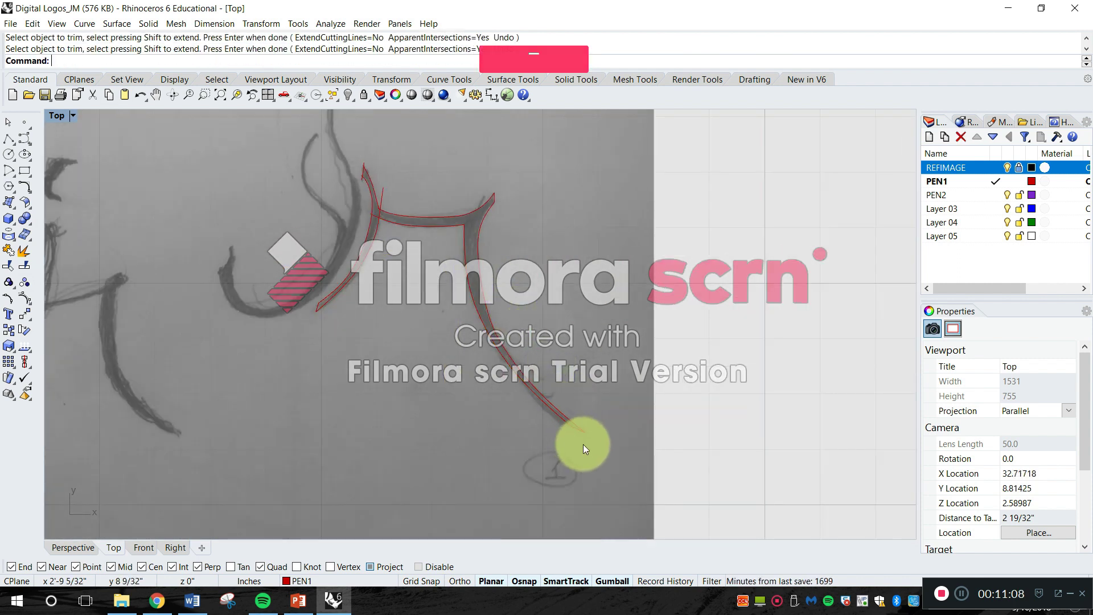
# Trim the crossbar's lower edge curve and the left stroke's inner edge curve to a corner at their crossing
pyautogui.scroll(11, 583, 444)
pyautogui.scroll(-11, 597, 382)
pyautogui.scroll(20, 327, 251)
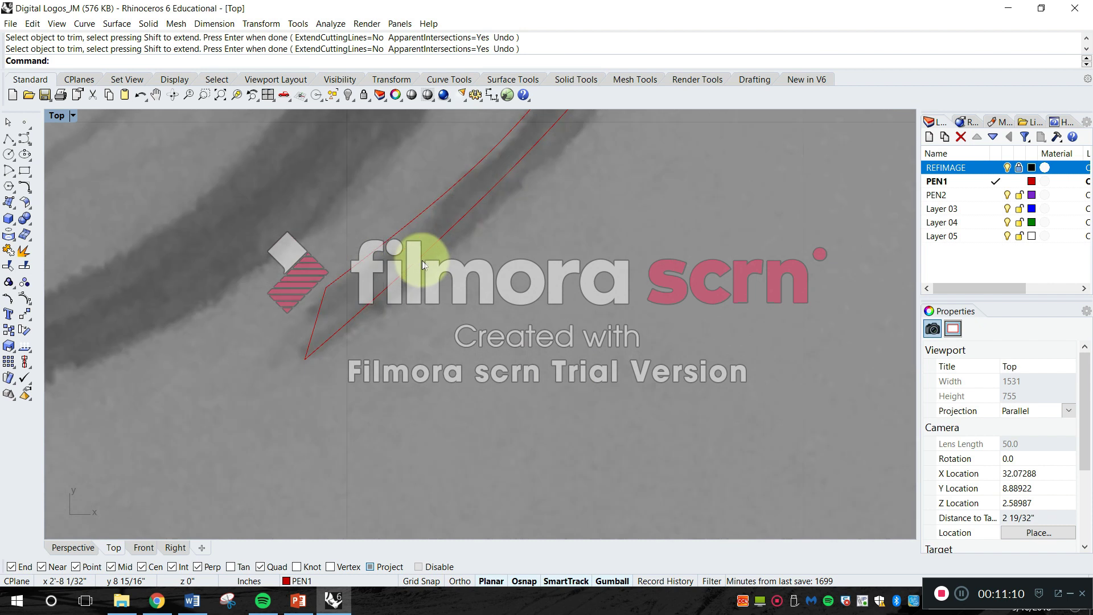
pyautogui.scroll(-20, 397, 301)
pyautogui.scroll(10, 421, 329)
pyautogui.scroll(17, 471, 233)
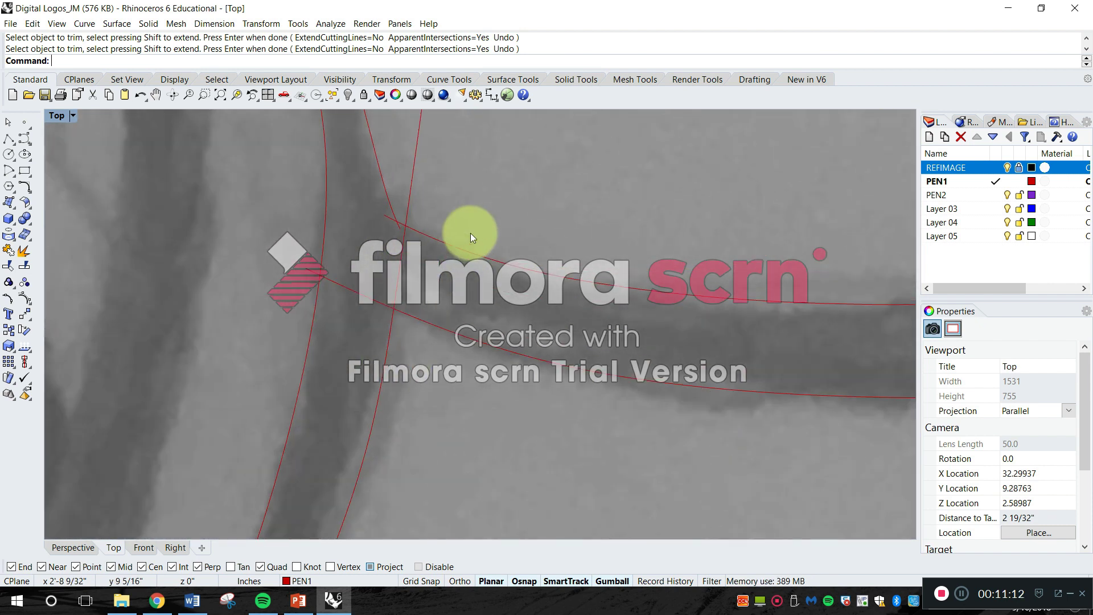
pyautogui.press('space')
pyautogui.moveTo(364, 410); pyautogui.dragTo(298, 350)
pyautogui.press('space')
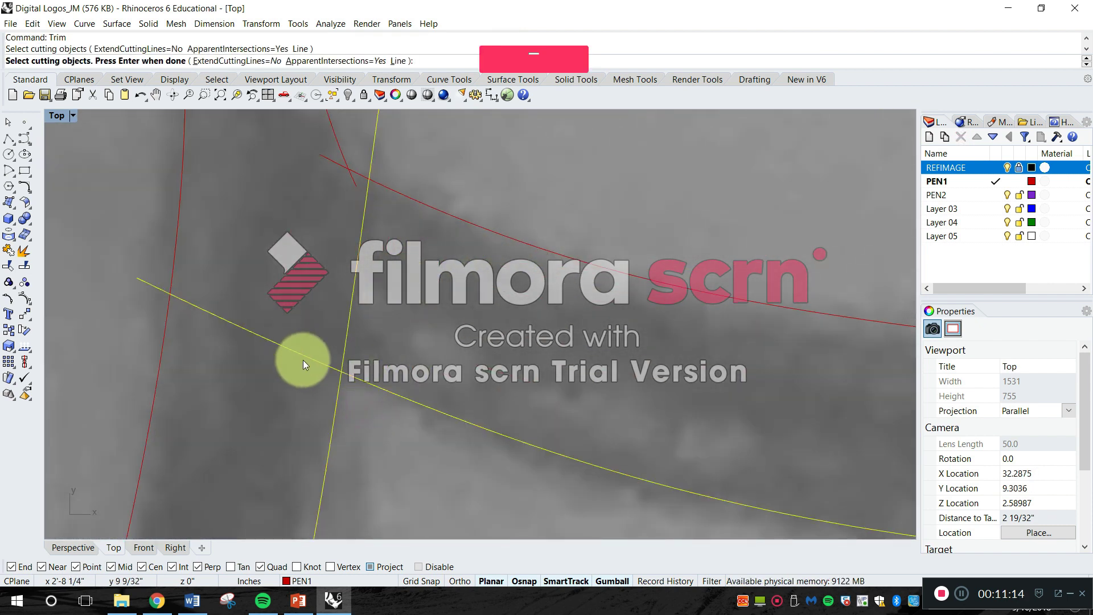
pyautogui.click(305, 355)
pyautogui.click(344, 345)
pyautogui.scroll(-10, 345, 347)
pyautogui.press('space')
# Trim the crossbar's upper edge curve and the left stroke's upper inner edge curve to a corner where they cross
pyautogui.scroll(13, 364, 272)
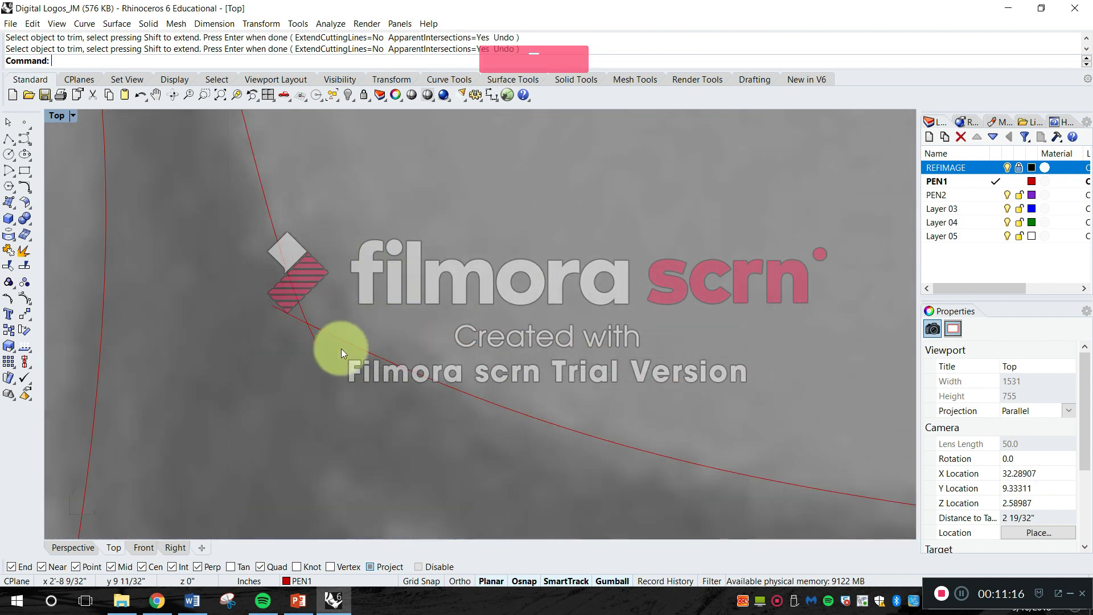
pyautogui.press('space')
pyautogui.moveTo(339, 360); pyautogui.dragTo(256, 285)
pyautogui.press('space')
pyautogui.scroll(3, 301, 322)
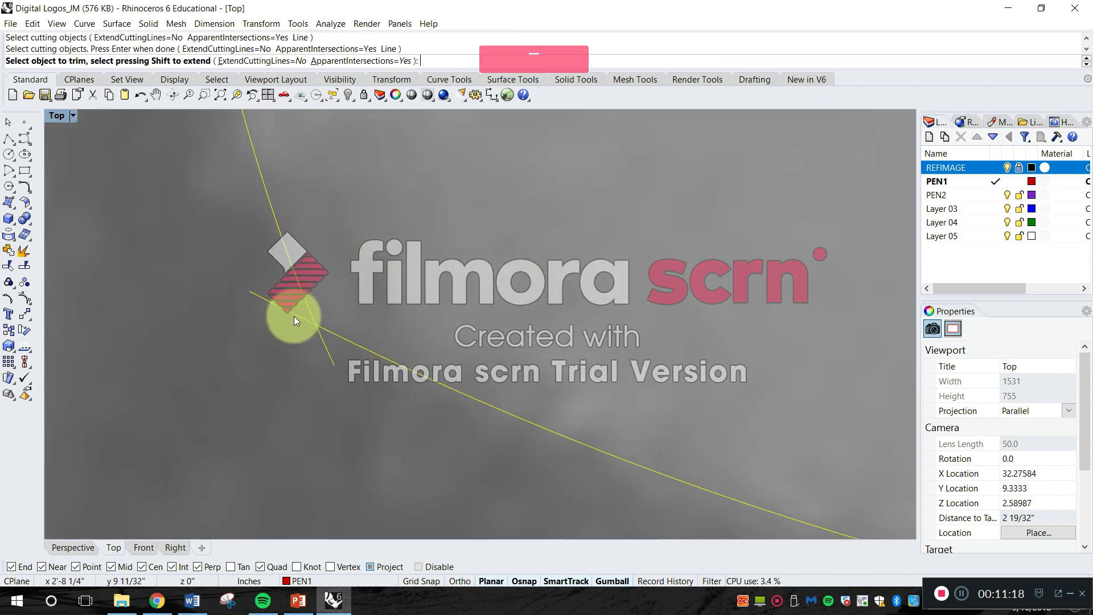
pyautogui.click(292, 314)
pyautogui.click(318, 339)
pyautogui.scroll(-15, 367, 336)
pyautogui.scroll(12, 341, 285)
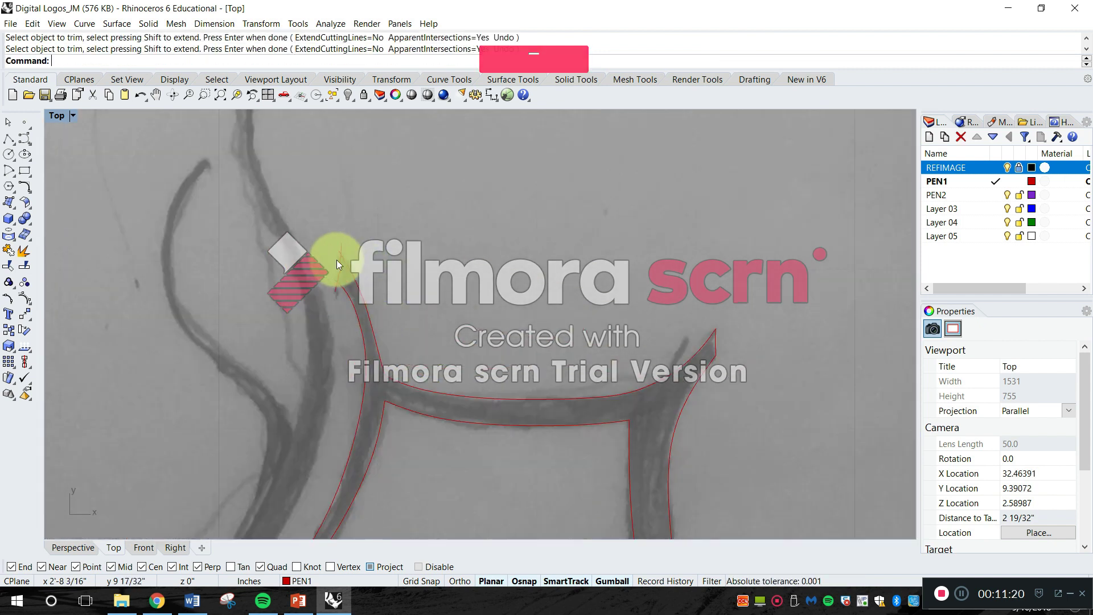
pyautogui.press('space')
# Trim the left stroke's short tip curve where it overshoots the inner edge curve at the stroke's peak
pyautogui.press('space')
pyautogui.moveTo(340, 309); pyautogui.dragTo(257, 271)
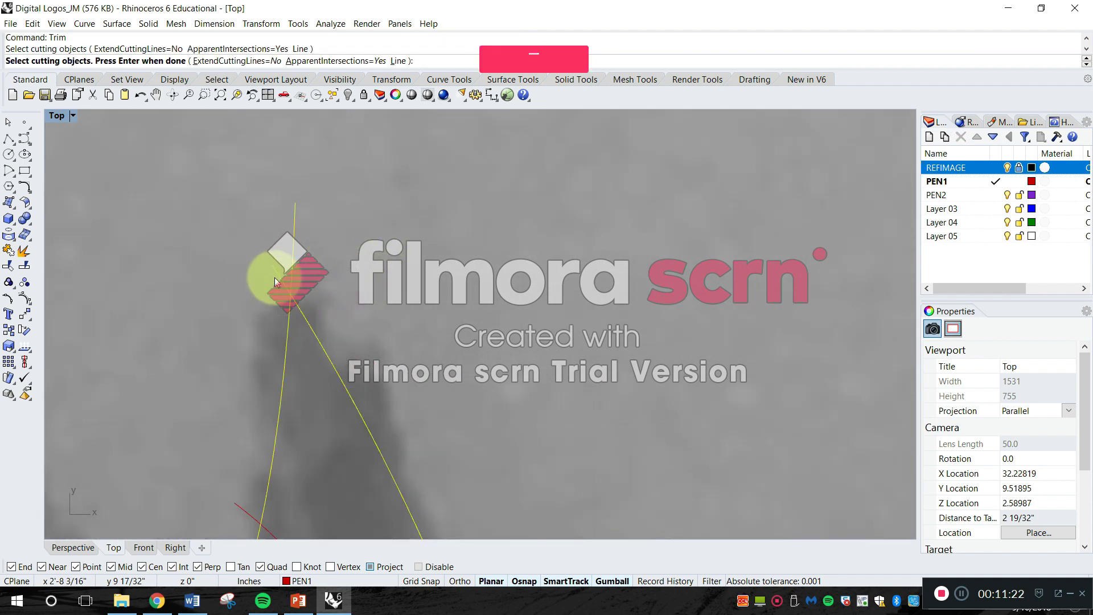
pyautogui.press('space')
pyautogui.click(283, 277)
pyautogui.scroll(-5, 289, 327)
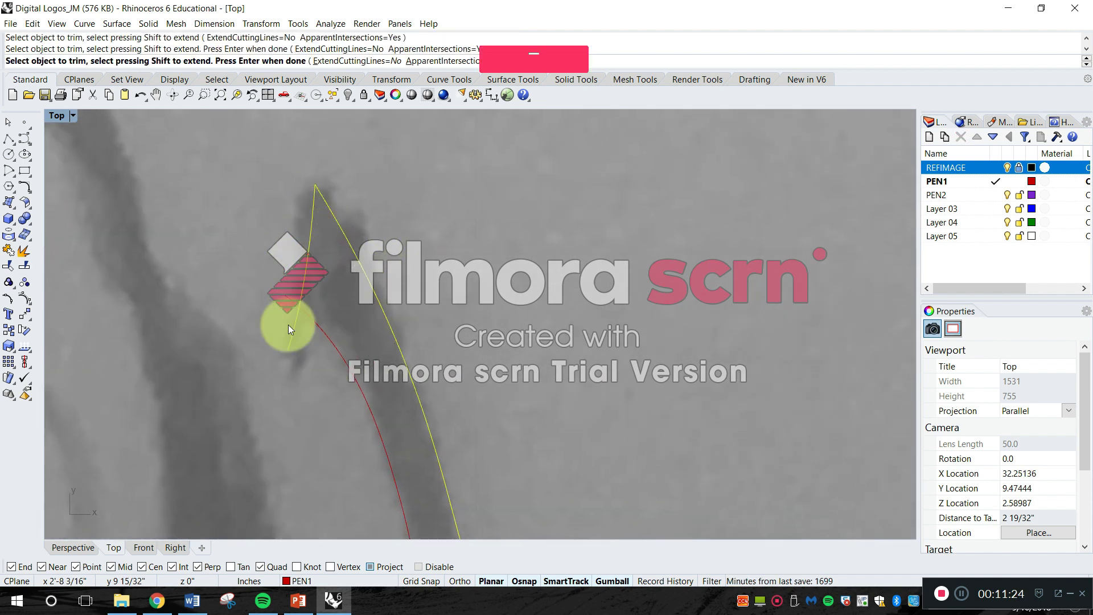
pyautogui.press('space')
# Trim the overshoot at the crossing of the left stroke's outer edge curve and the lower end of its tip curve
pyautogui.scroll(10, 306, 323)
pyautogui.press('space')
pyautogui.moveTo(311, 324); pyautogui.dragTo(268, 243)
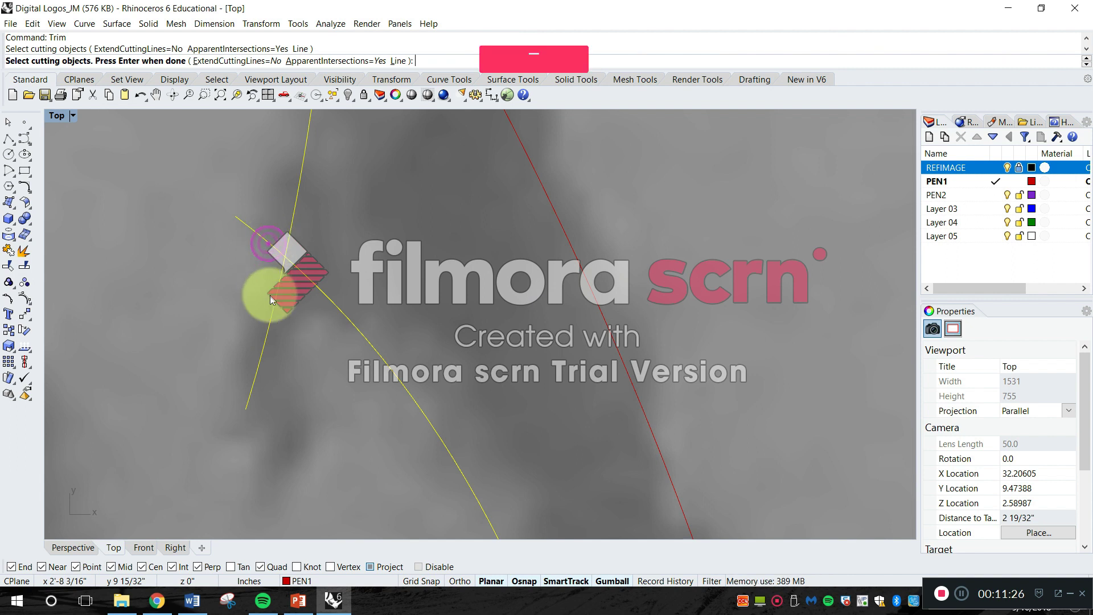
pyautogui.press('space')
pyautogui.click(269, 237)
pyautogui.scroll(-5, 376, 245)
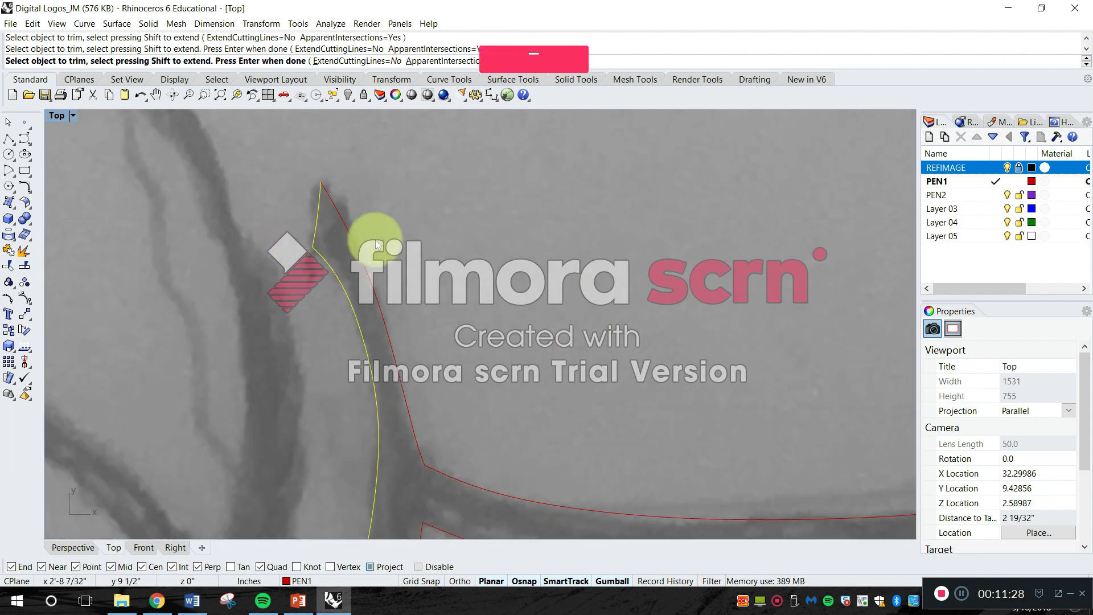
pyautogui.press('space')
# End the trimming and select the right stroke's outer edge curve to show its control points
pyautogui.scroll(-5, 399, 285)
pyautogui.moveTo(409, 327); pyautogui.dragTo(394, 262, button='right')
pyautogui.scroll(5, 394, 262)
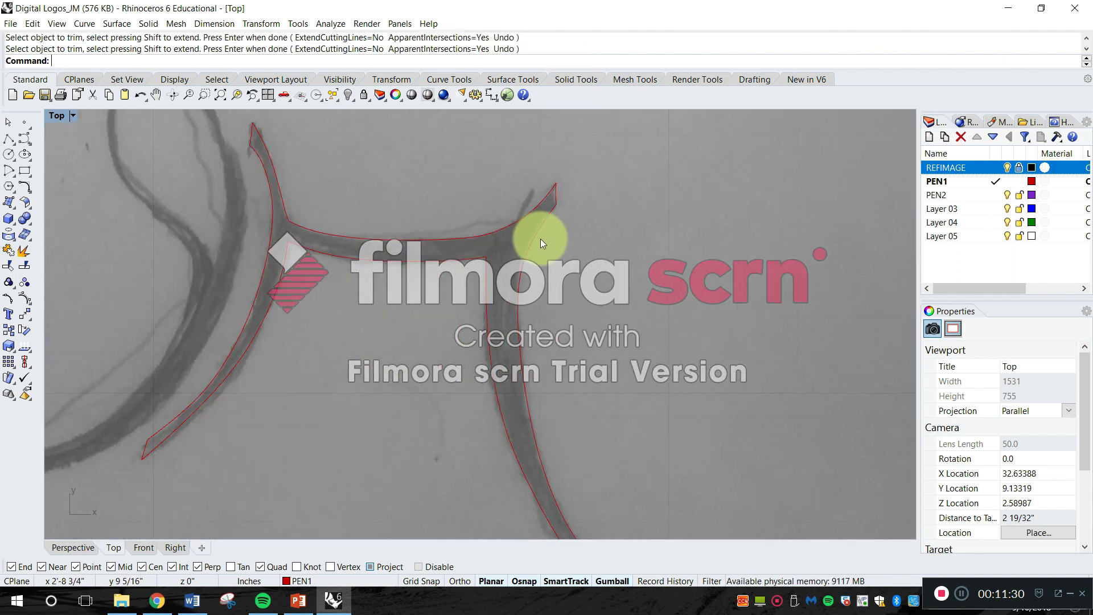
pyautogui.scroll(-5, 541, 242)
pyautogui.scroll(4, 492, 271)
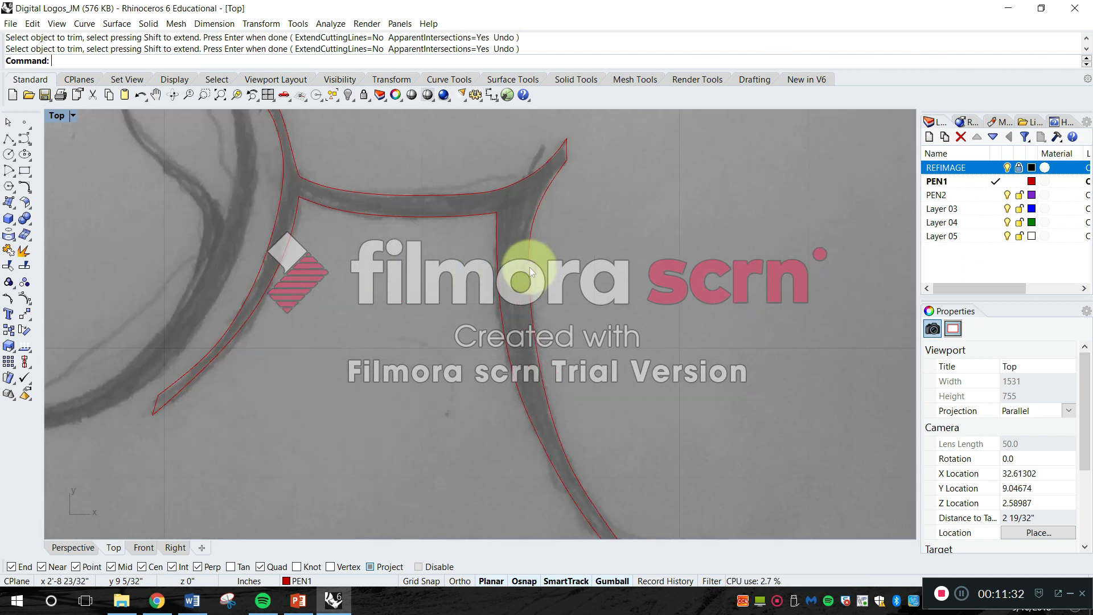
pyautogui.click(530, 268)
pyautogui.scroll(6, 578, 172)
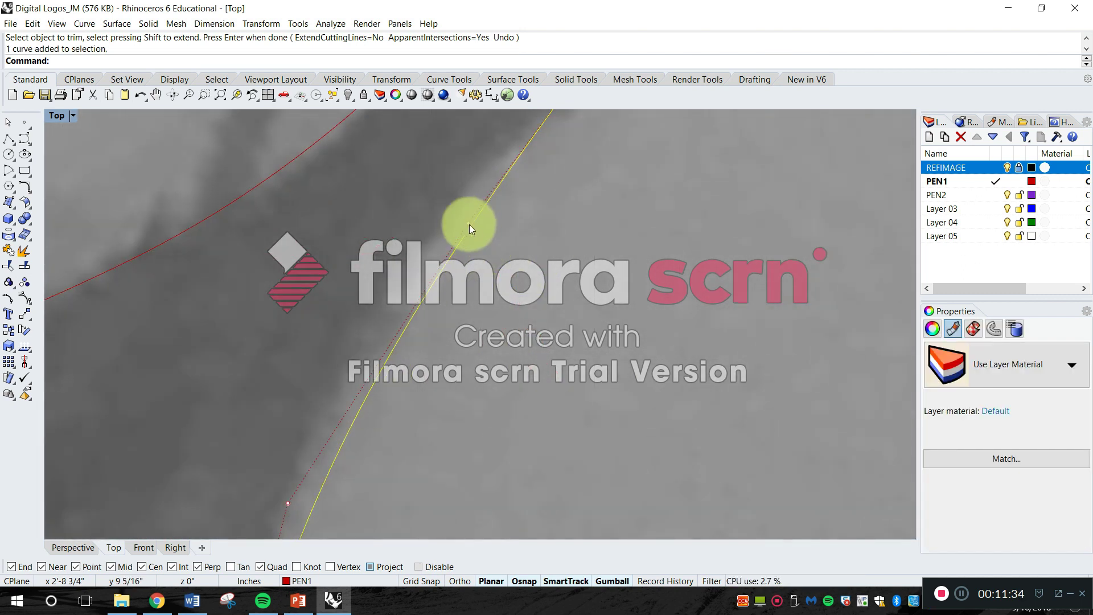
pyautogui.press('Escape')
pyautogui.click(469, 224)
pyautogui.click(472, 296)
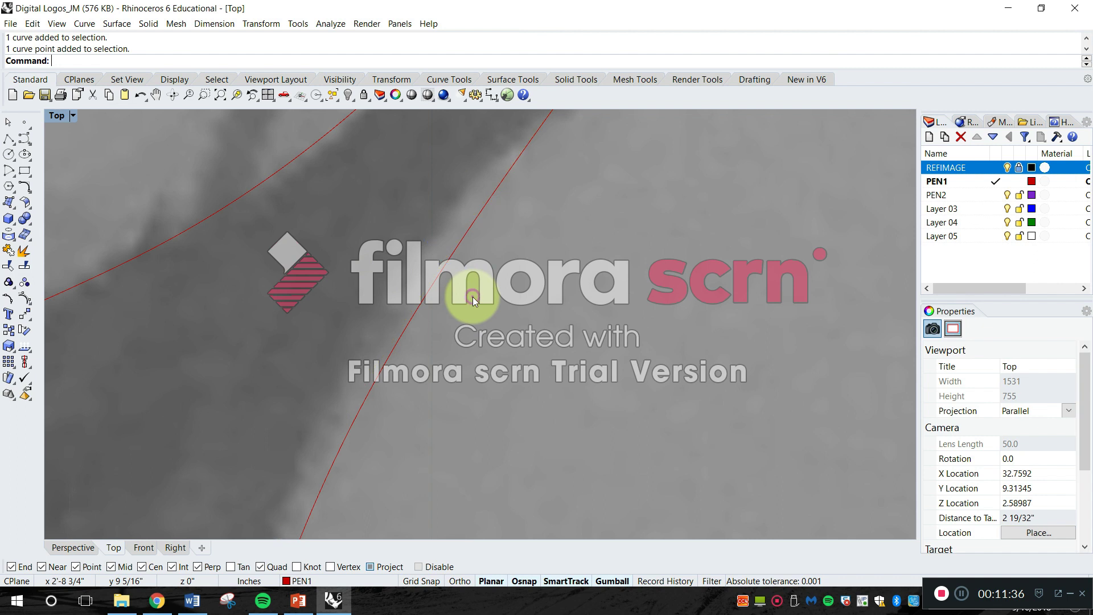
pyautogui.click(459, 242)
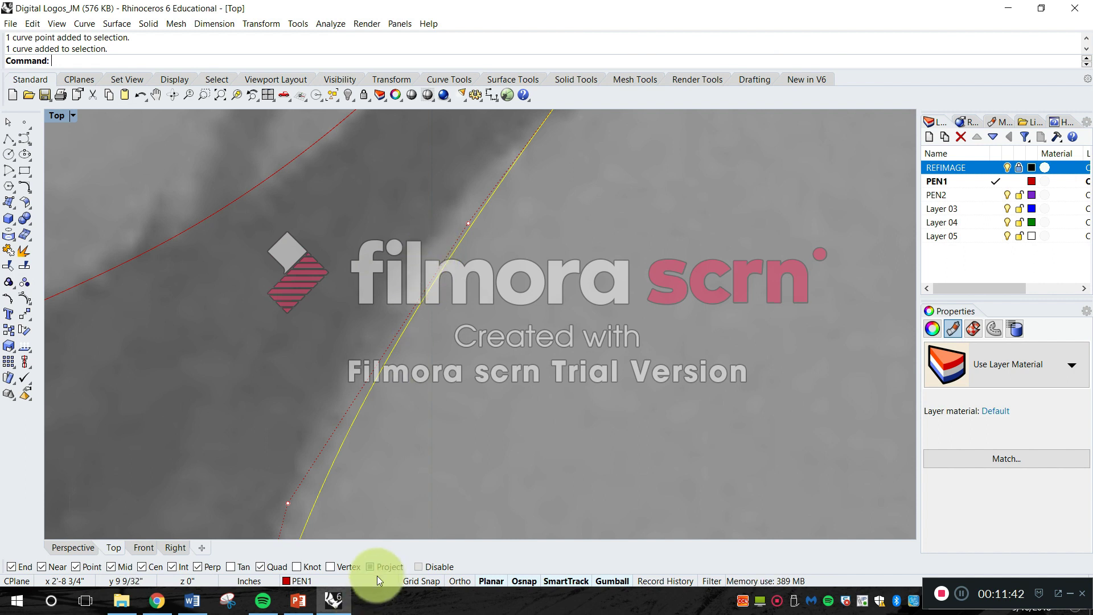
pyautogui.moveTo(298, 601)
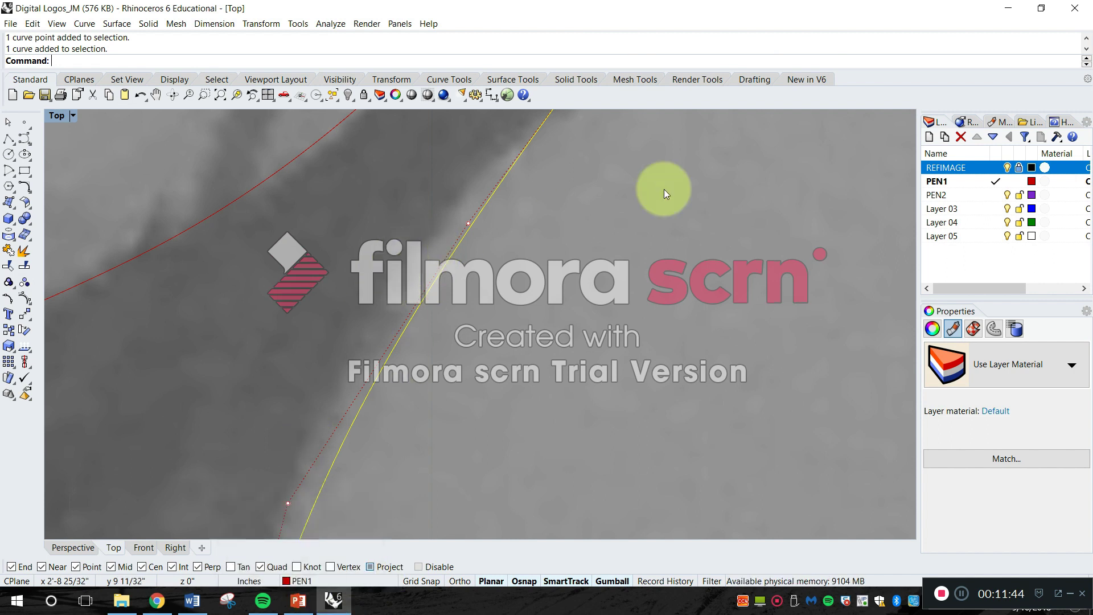
pyautogui.scroll(-3, 404, 319)
pyautogui.scroll(4, 397, 299)
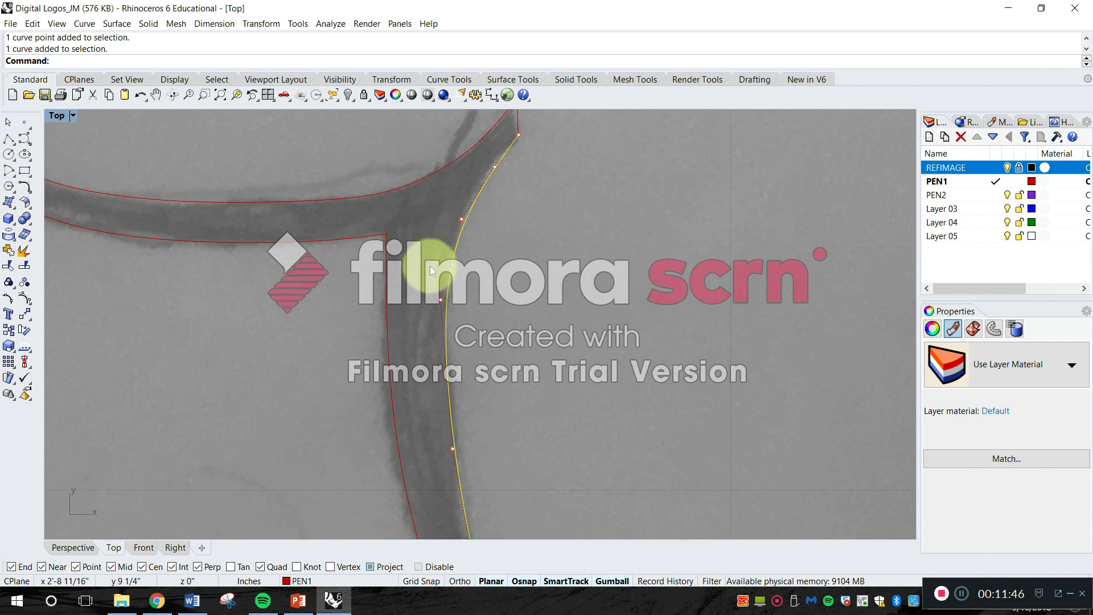
# Try window and crossing selections around the right stroke's outer edge curve near the crossbar junction
pyautogui.click(325, 321)
pyautogui.click(411, 282)
pyautogui.click(521, 276)
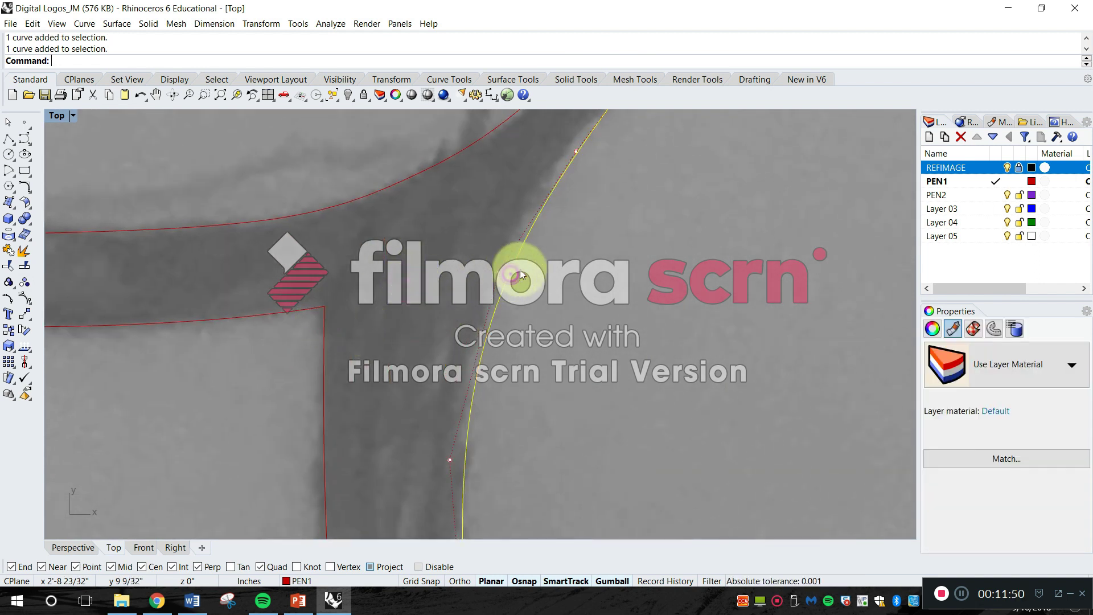
pyautogui.click(704, 394)
pyautogui.moveTo(736, 412); pyautogui.dragTo(664, 309)
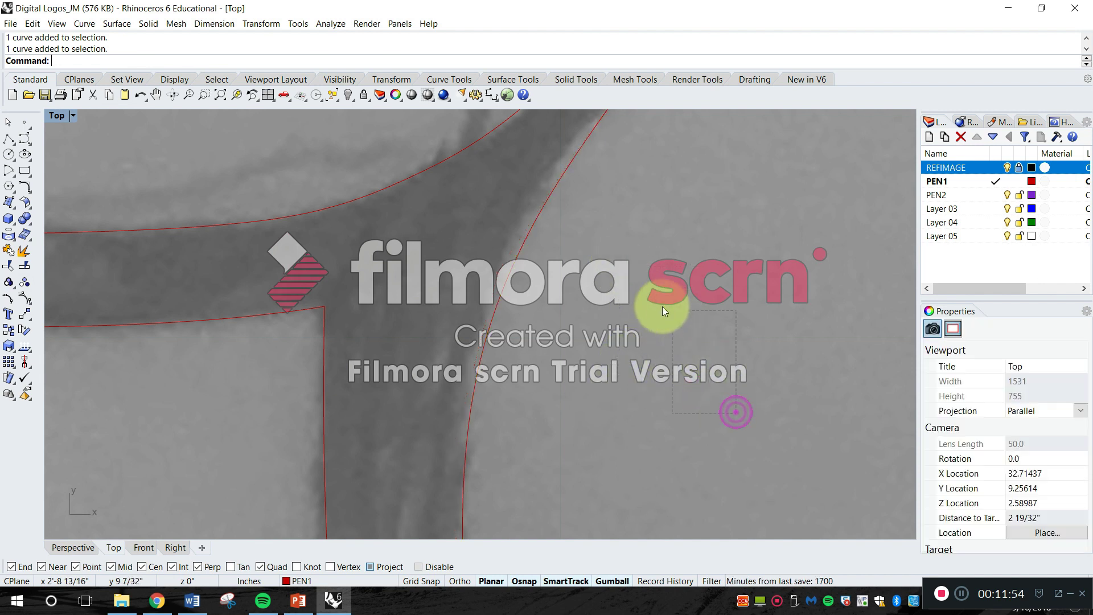
pyautogui.moveTo(594, 273); pyautogui.dragTo(625, 413)
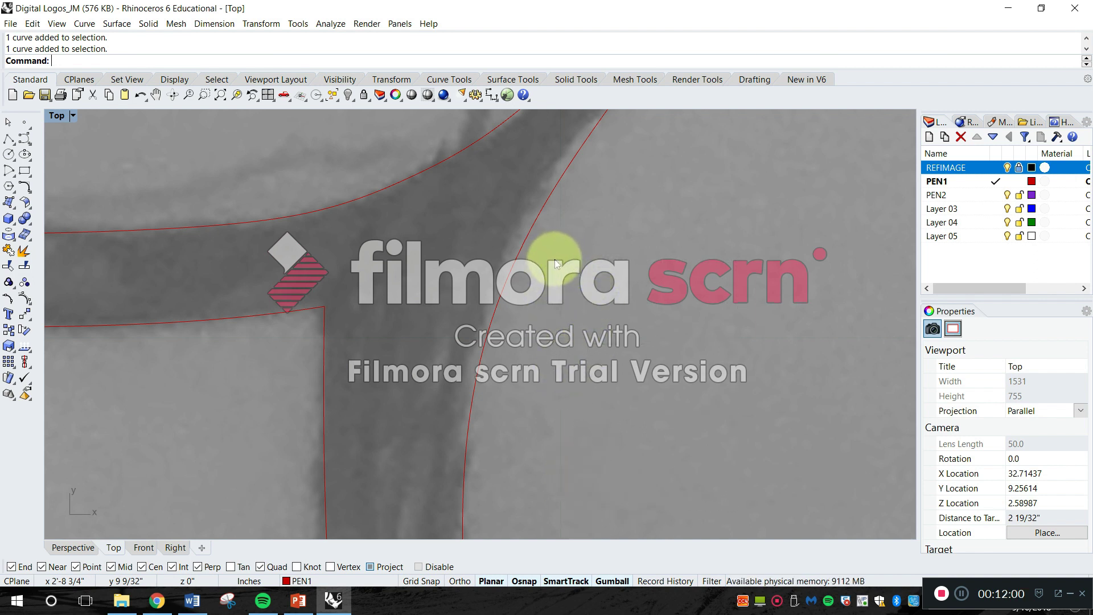
pyautogui.moveTo(557, 259); pyautogui.dragTo(646, 313)
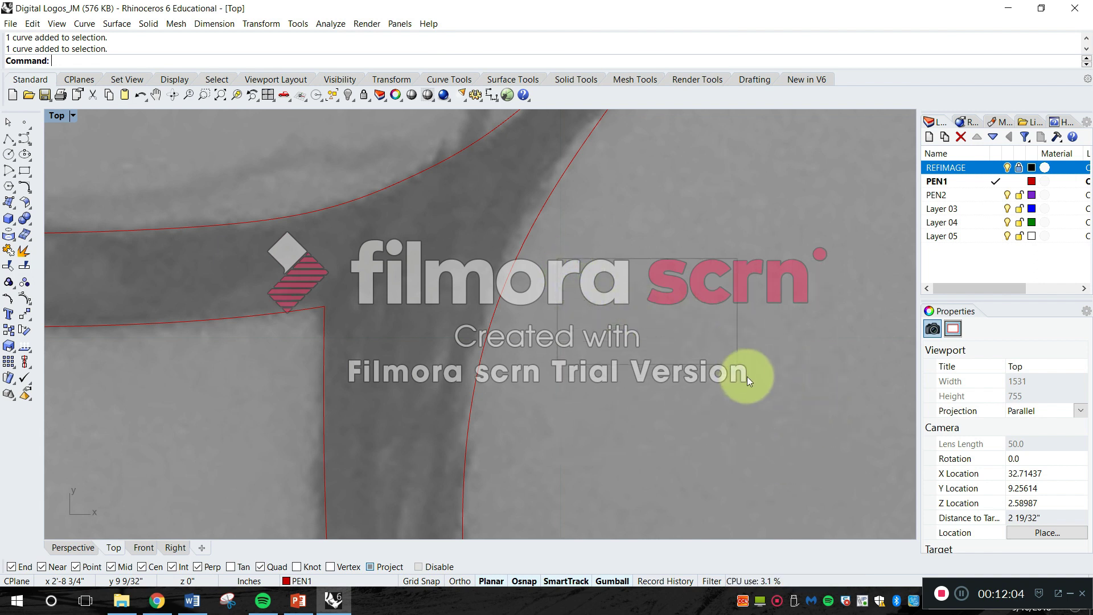
pyautogui.moveTo(747, 377); pyautogui.dragTo(747, 377)
pyautogui.click(509, 267)
pyautogui.moveTo(454, 248); pyautogui.dragTo(580, 328)
pyautogui.rightClick(410, 220)
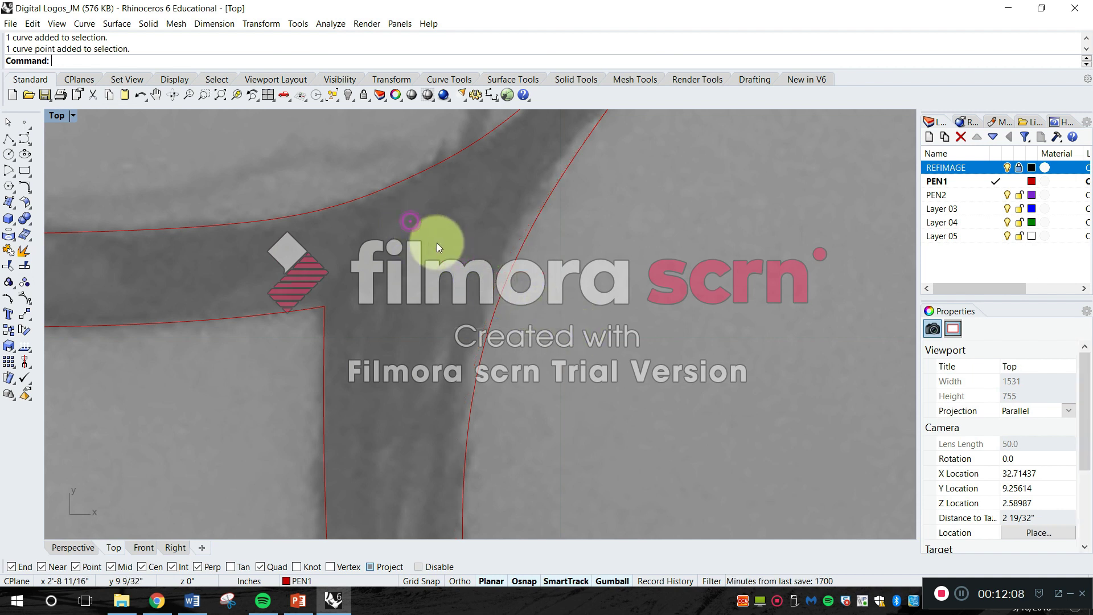
pyautogui.click(508, 283)
pyautogui.click(598, 314)
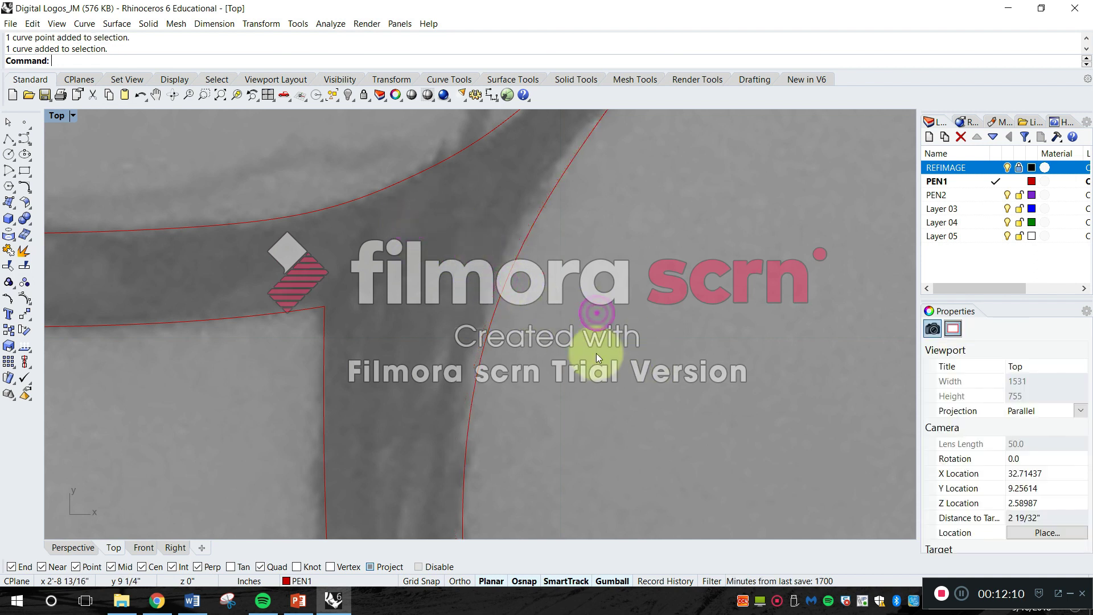
pyautogui.moveTo(549, 305); pyautogui.dragTo(513, 275)
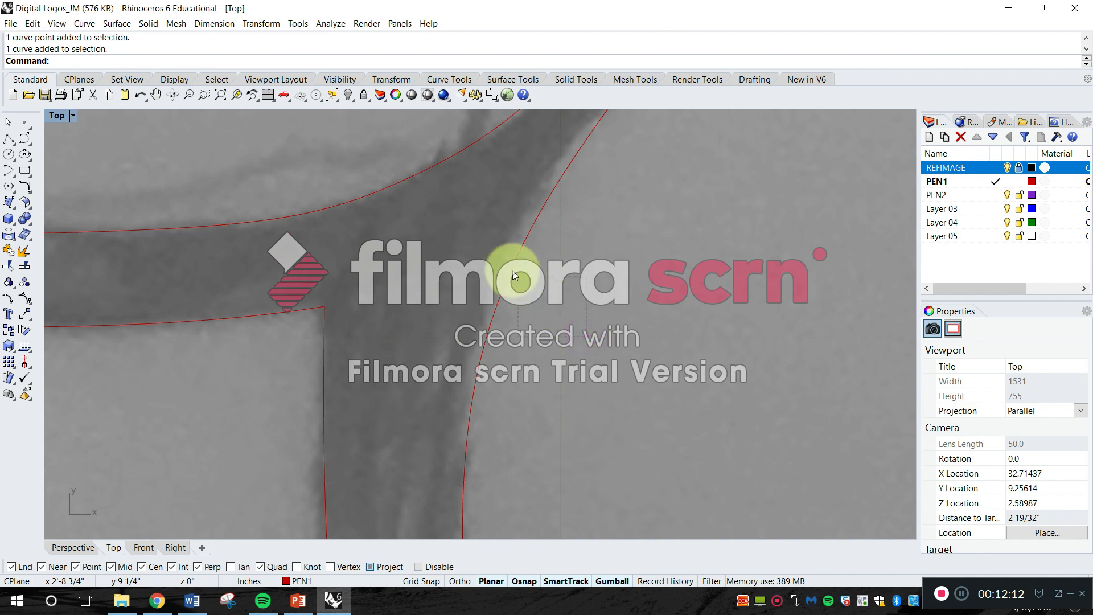
pyautogui.moveTo(485, 221); pyautogui.dragTo(486, 221)
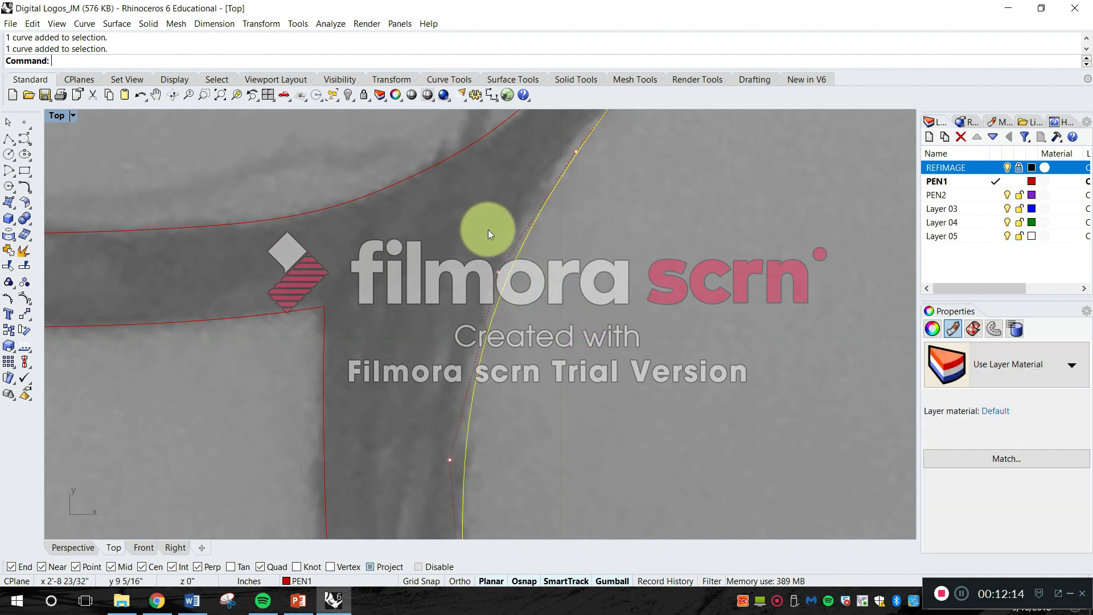
pyautogui.click(476, 218)
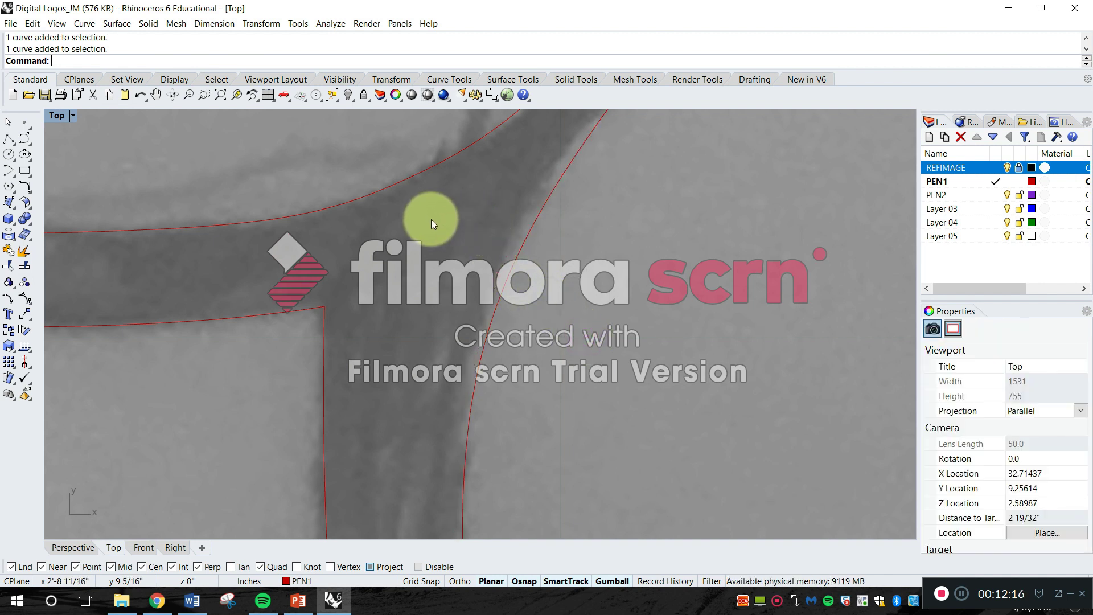
pyautogui.moveTo(448, 229); pyautogui.dragTo(493, 279)
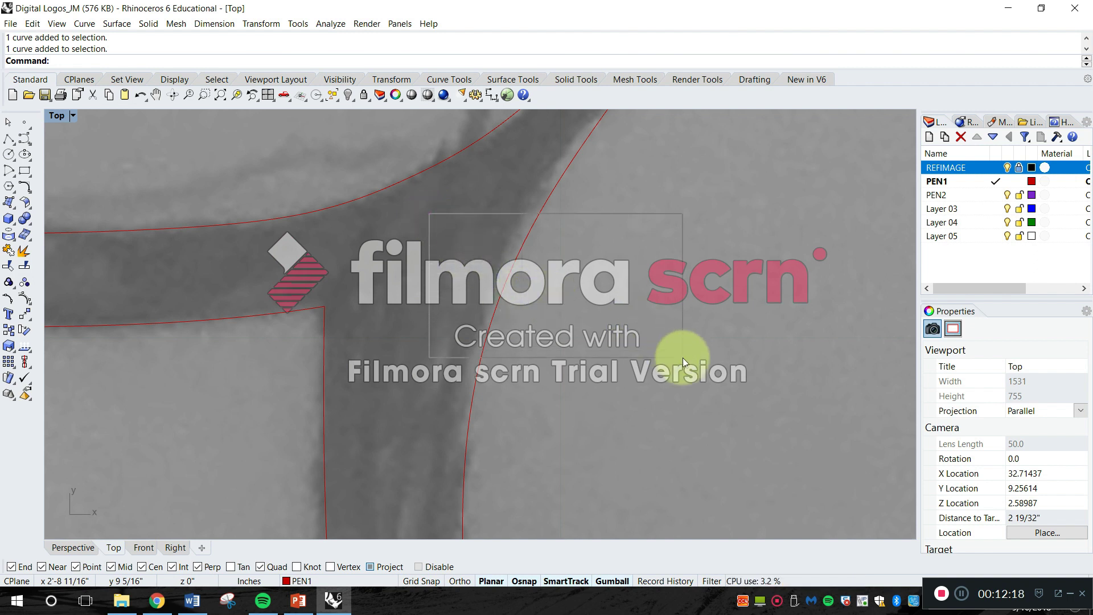
pyautogui.moveTo(678, 426); pyautogui.dragTo(668, 443)
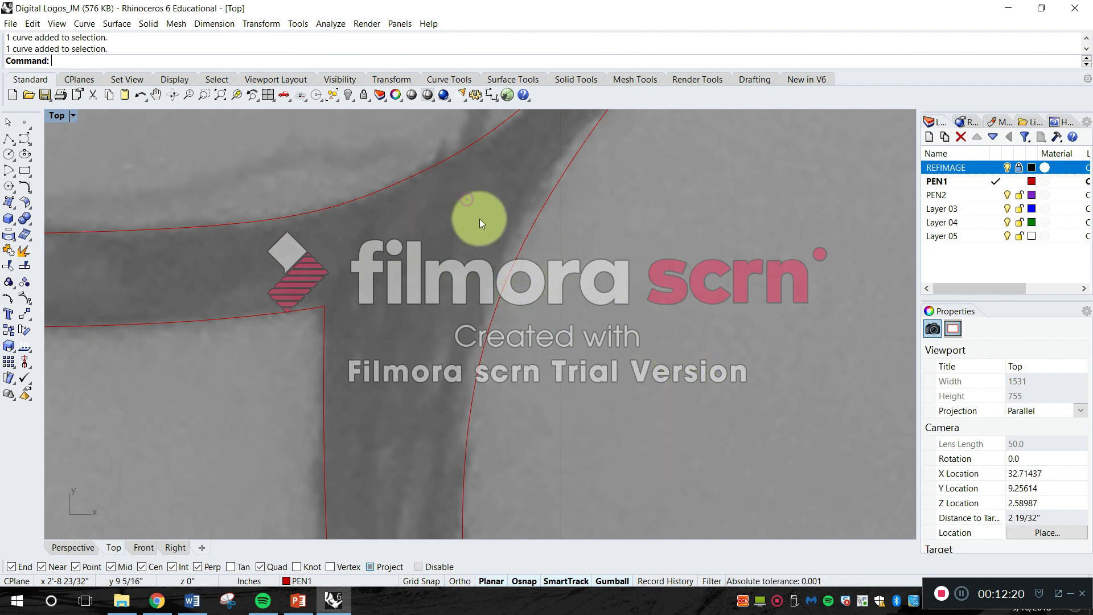
# Move the control point of the right stroke's outer edge curve beside the crossbar junction slightly inward to fit the sketch
pyautogui.click(515, 259)
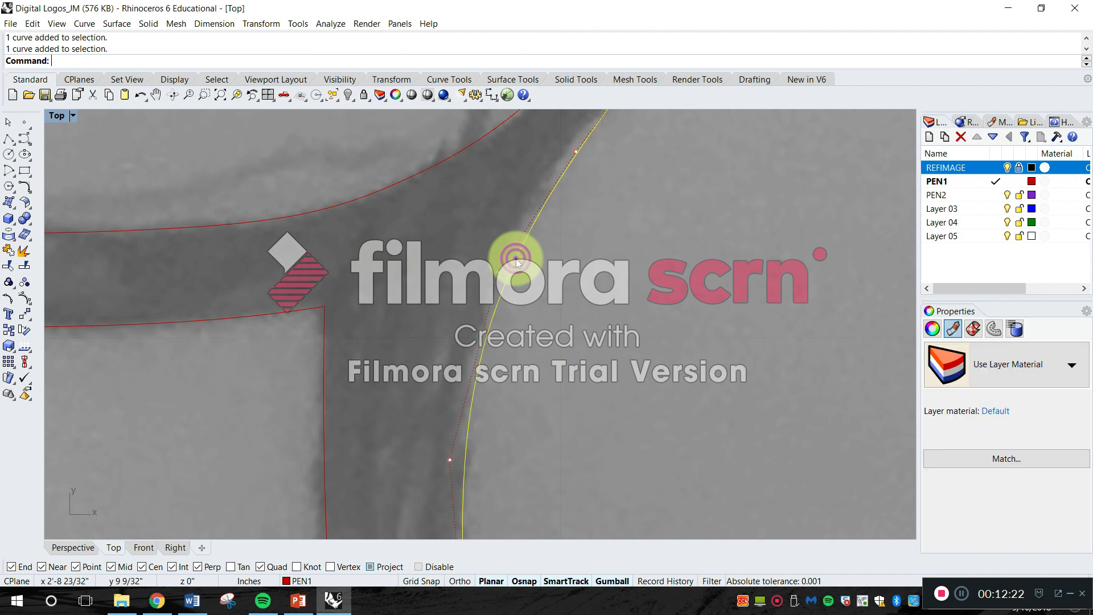
pyautogui.click(498, 272)
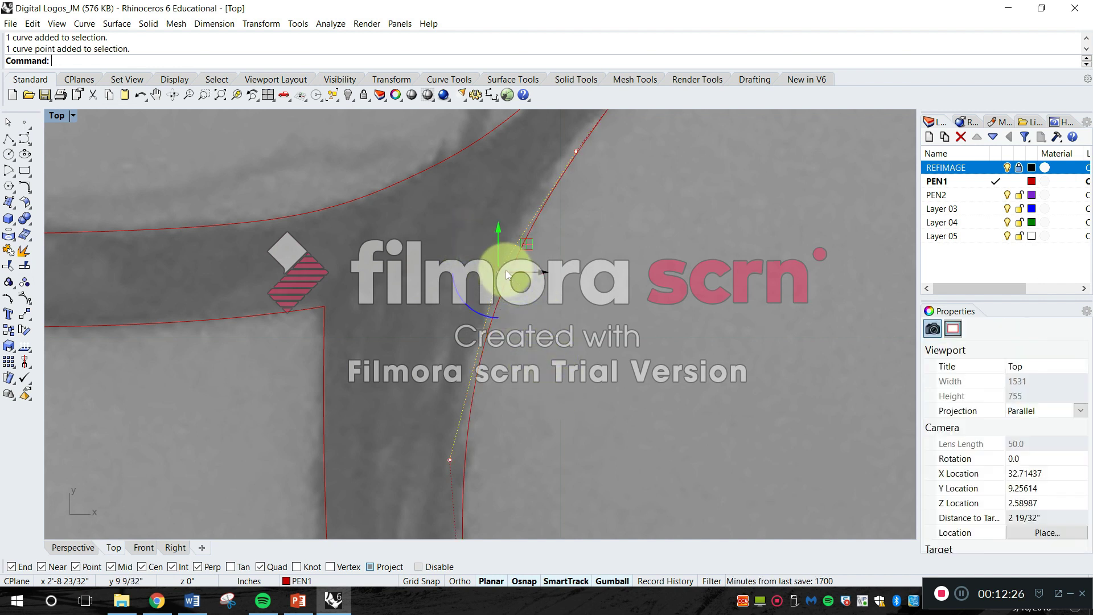
pyautogui.moveTo(498, 272)
pyautogui.mouseDown()
pyautogui.moveTo(478, 247)
pyautogui.moveTo(478, 288)
pyautogui.moveTo(491, 273)
pyautogui.mouseUp()
pyautogui.moveTo(535, 456); pyautogui.dragTo(447, 278, button='right')
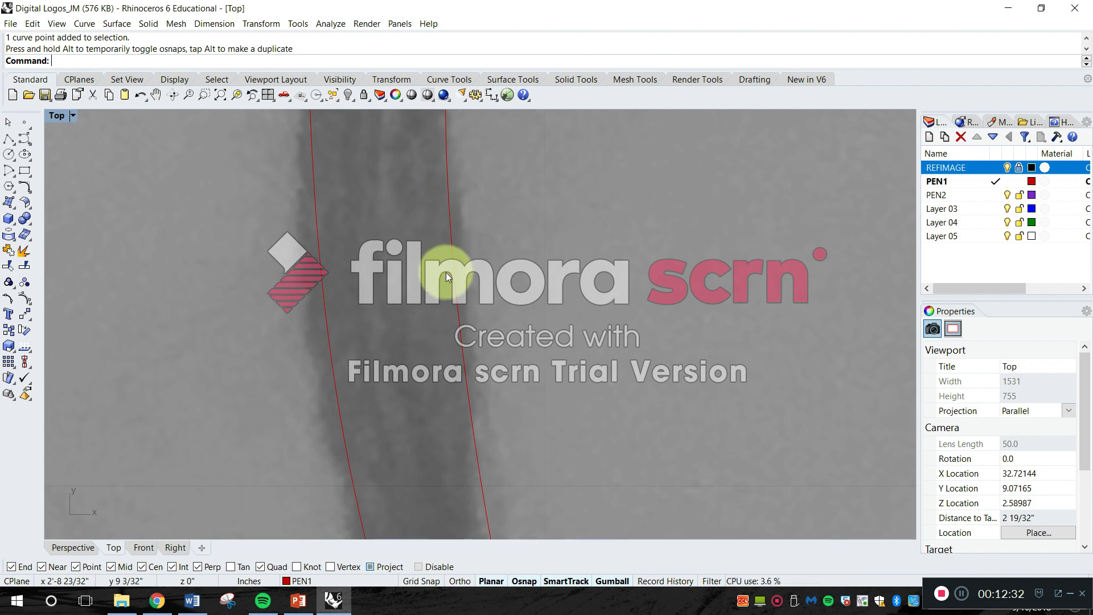
# Move a control point midway down the left stroke's outer edge curve slightly inward toward the sketched stroke
pyautogui.scroll(-20, 447, 274)
pyautogui.scroll(6, 505, 296)
pyautogui.moveTo(220, 184); pyautogui.dragTo(303, 290, button='right')
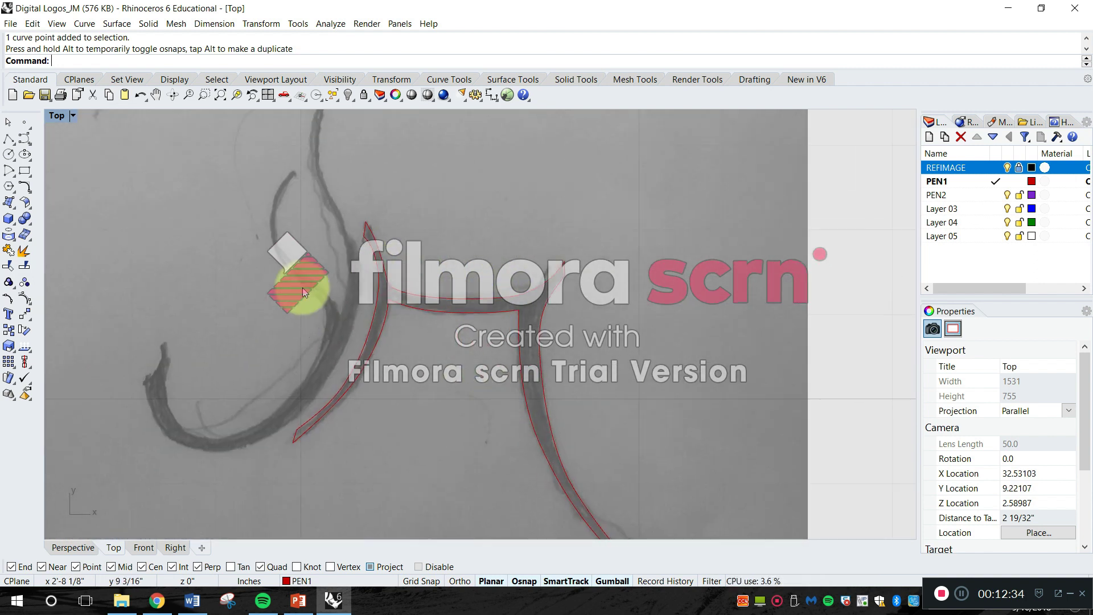
pyautogui.scroll(4, 396, 303)
pyautogui.scroll(-8, 391, 271)
pyautogui.scroll(8, 332, 391)
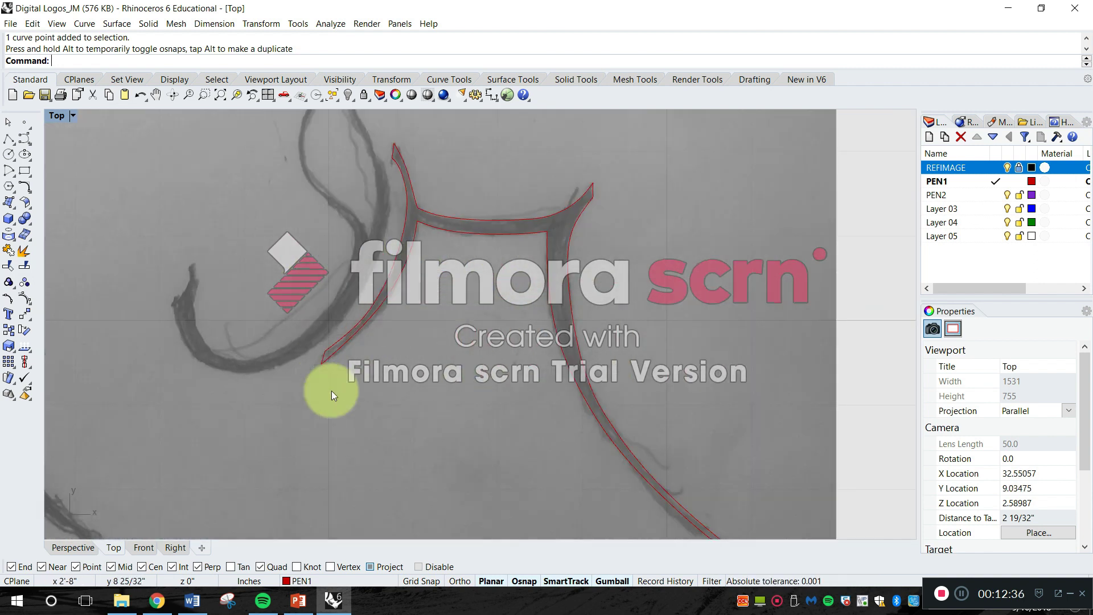
pyautogui.scroll(3, 404, 256)
pyautogui.click(409, 233)
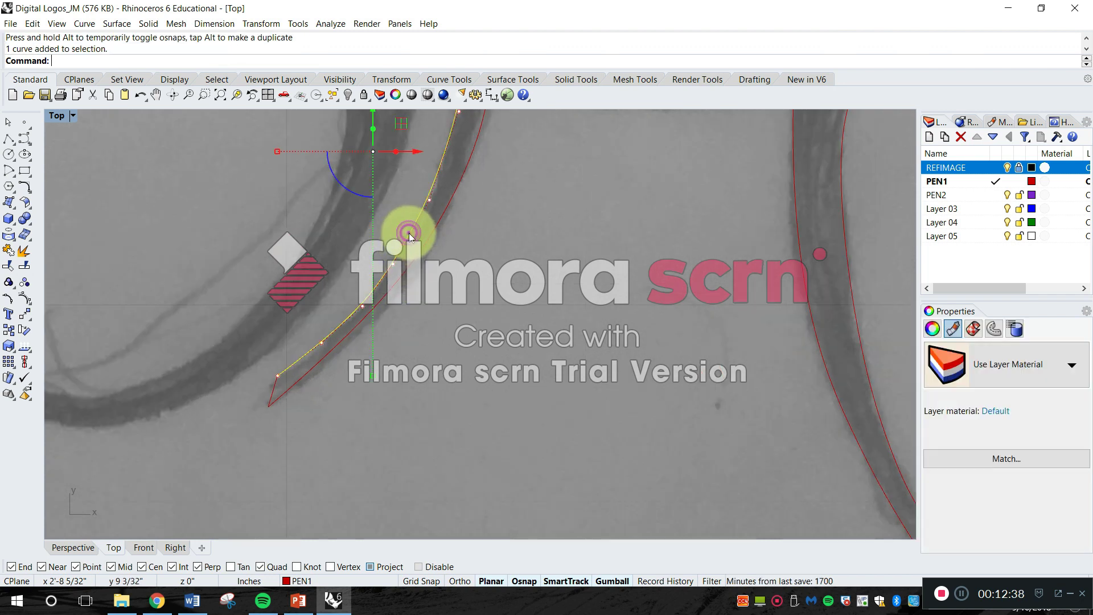
pyautogui.scroll(5, 413, 239)
pyautogui.moveTo(470, 217); pyautogui.dragTo(481, 222)
pyautogui.scroll(-2, 462, 232)
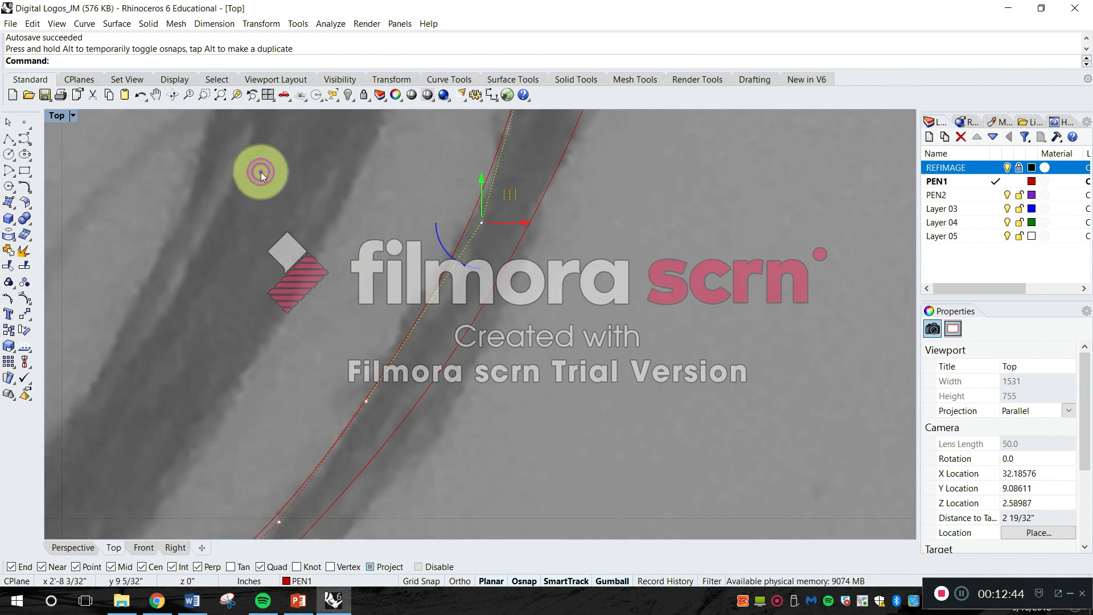
# Select two neighbouring control points on the left stroke's outer edge curve and shift them together slightly inward
pyautogui.moveTo(562, 428); pyautogui.dragTo(562, 428)
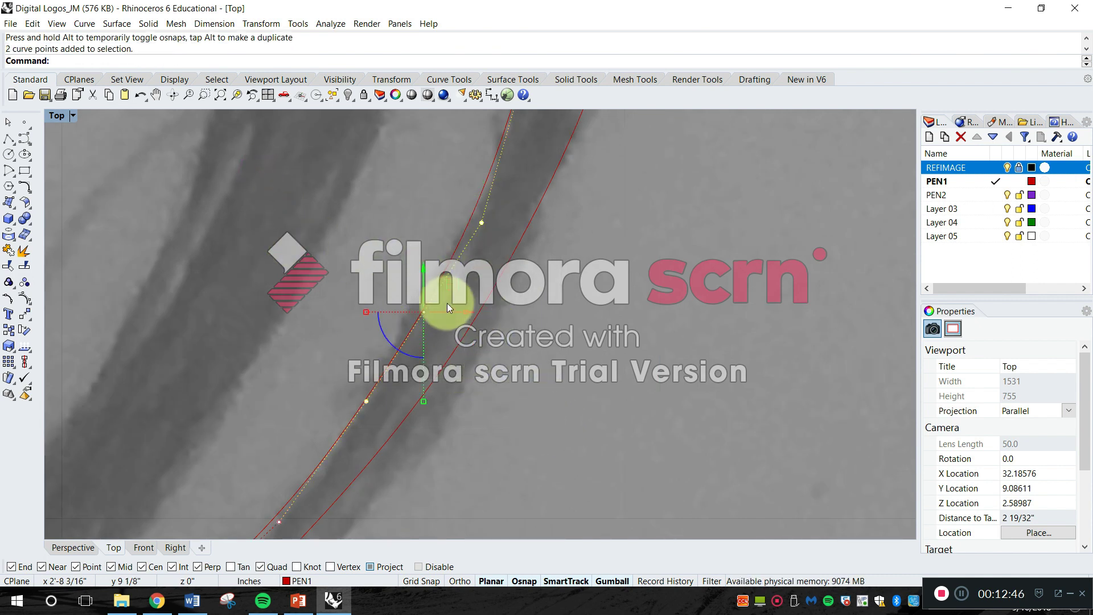
pyautogui.moveTo(444, 312); pyautogui.dragTo(433, 331)
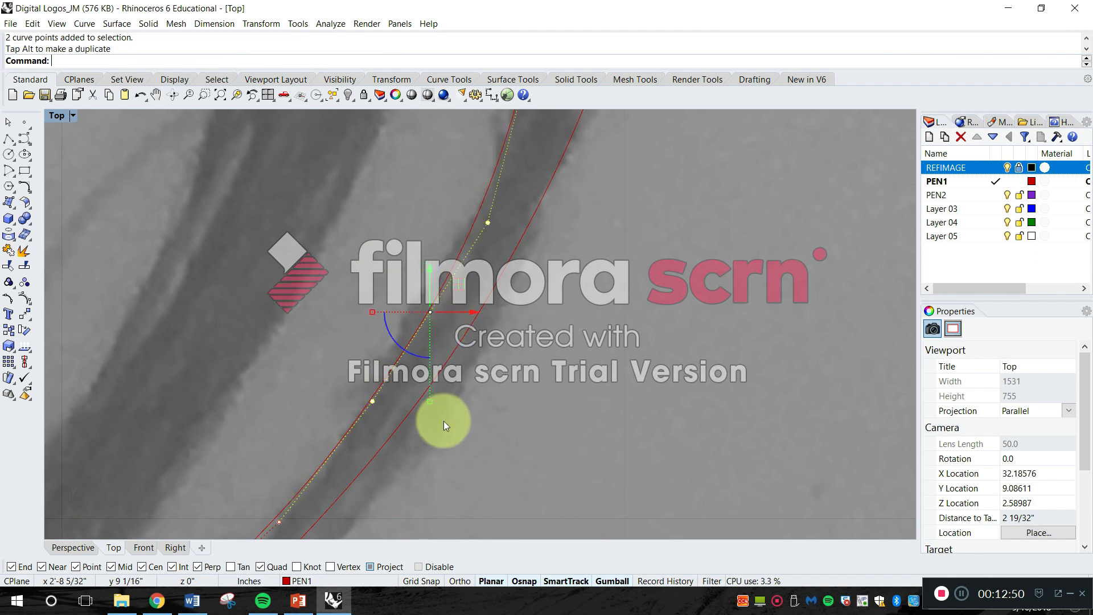
pyautogui.press('Escape')
pyautogui.scroll(-5, 534, 350)
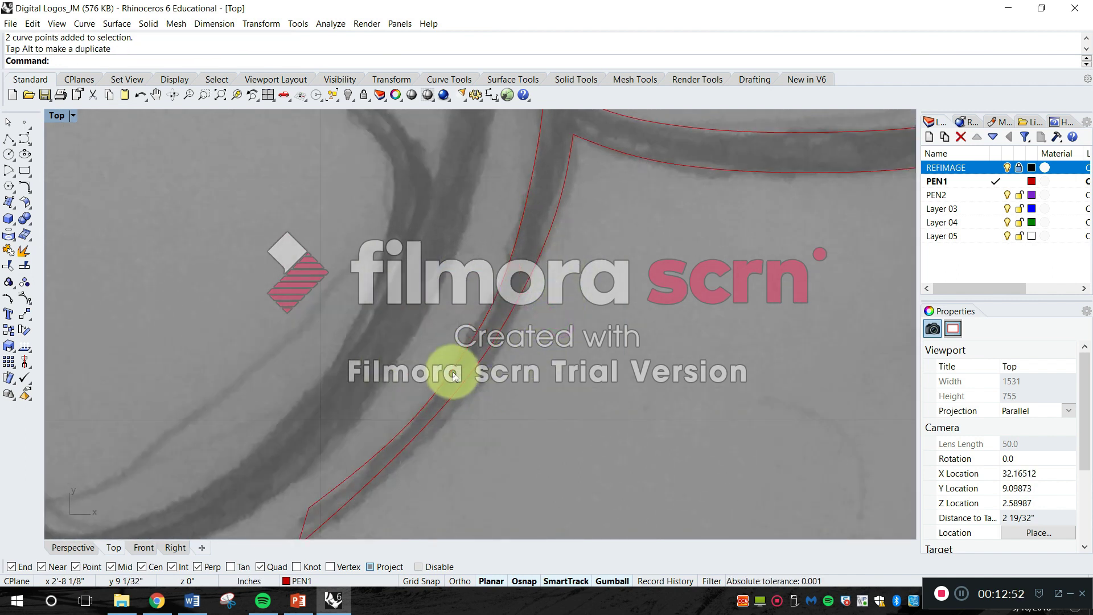
# Examine the traced letter outline against the sketch, from the left stroke's peak to the crossbar and right stroke
pyautogui.scroll(-10, 466, 337)
pyautogui.scroll(12, 490, 202)
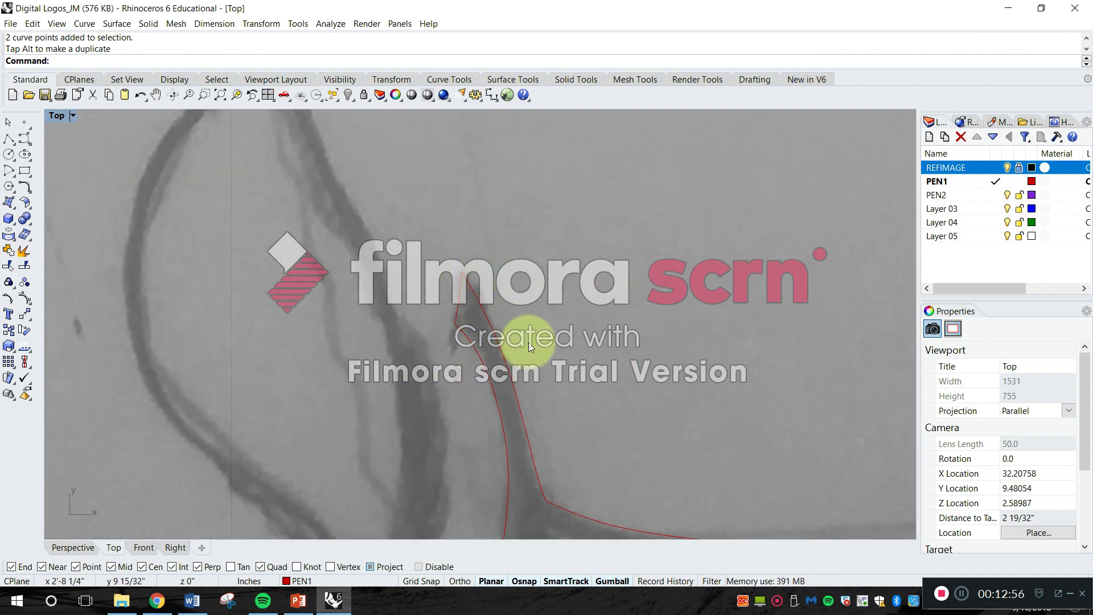
pyautogui.scroll(-6, 527, 325)
pyautogui.scroll(3, 489, 251)
pyautogui.moveTo(525, 263); pyautogui.dragTo(523, 146, button='right')
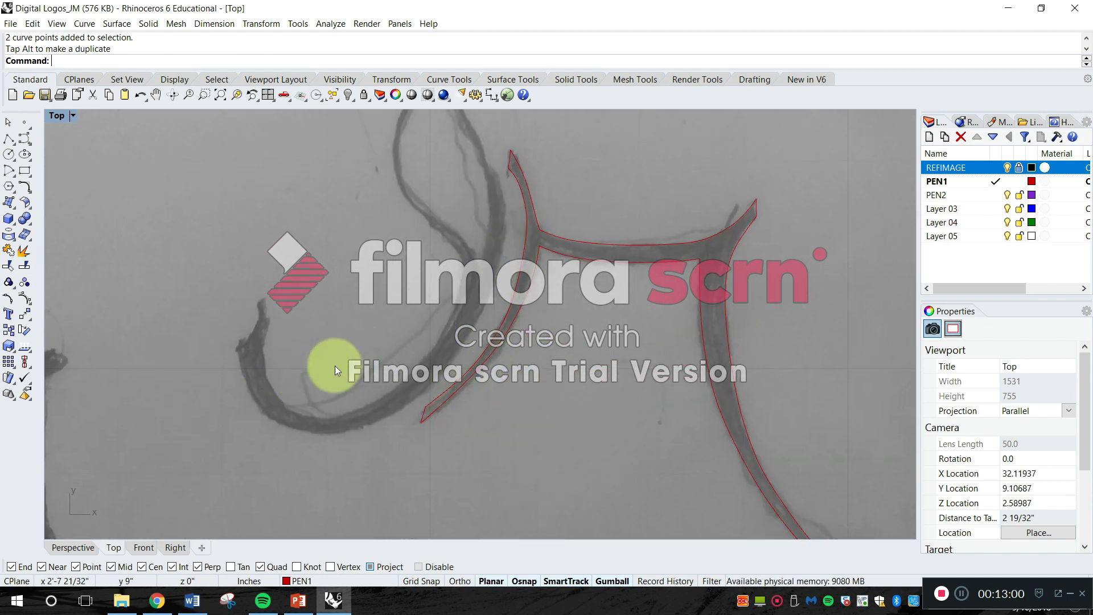
pyautogui.scroll(2, 387, 370)
pyautogui.moveTo(467, 279); pyautogui.dragTo(250, 310, button='right')
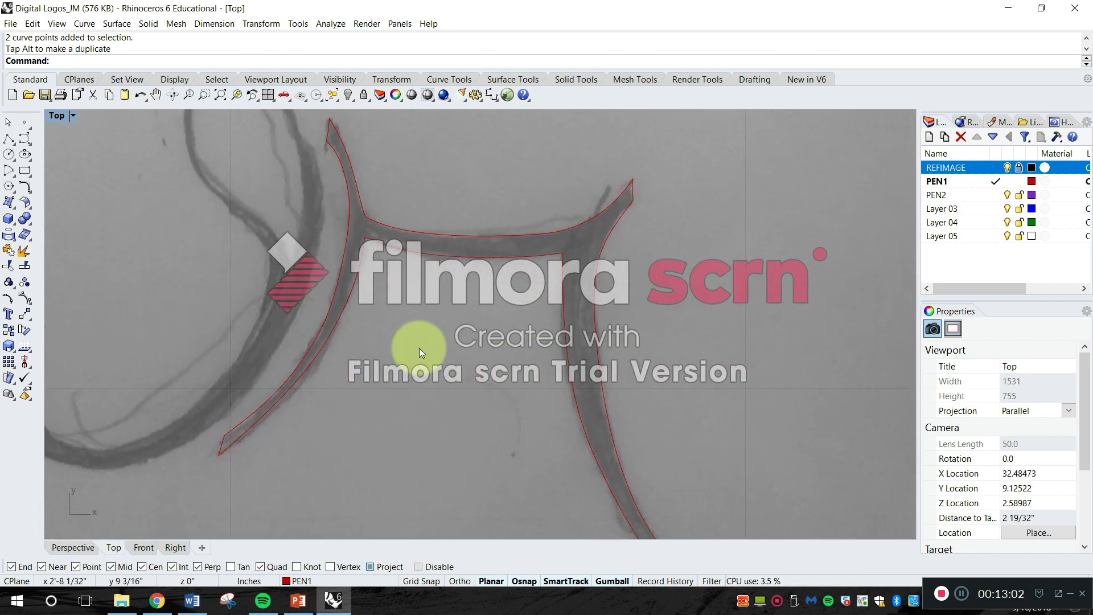
pyautogui.moveTo(419, 347); pyautogui.dragTo(433, 344, button='right')
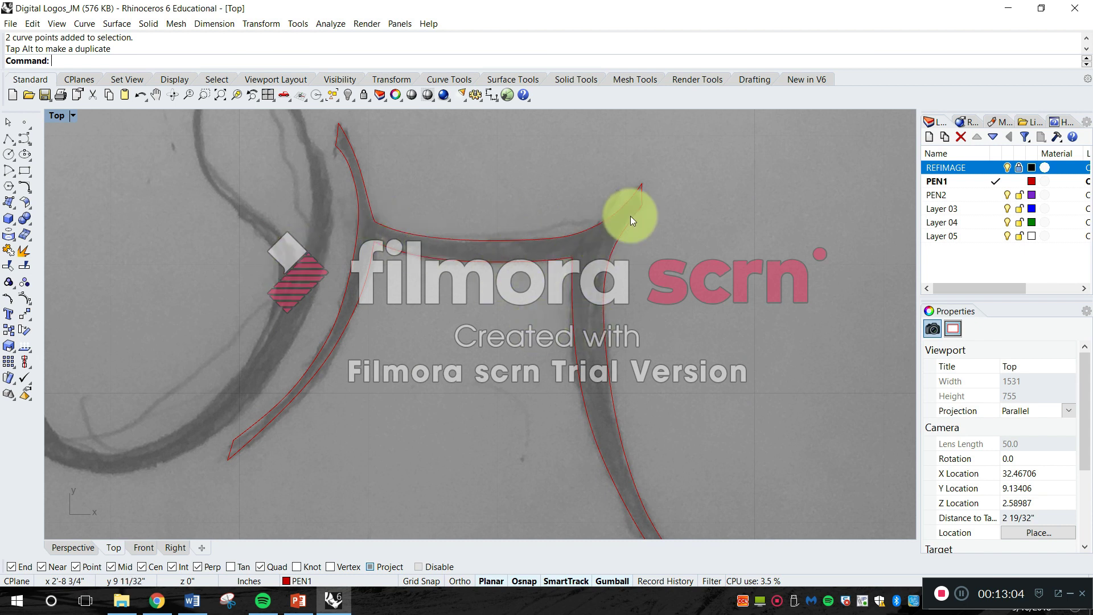
# Start a degree 3 control point curve above the sketched hook's tip and trace down its outer edge toward the bottom bend
pyautogui.moveTo(248, 279); pyautogui.dragTo(488, 268, button='right')
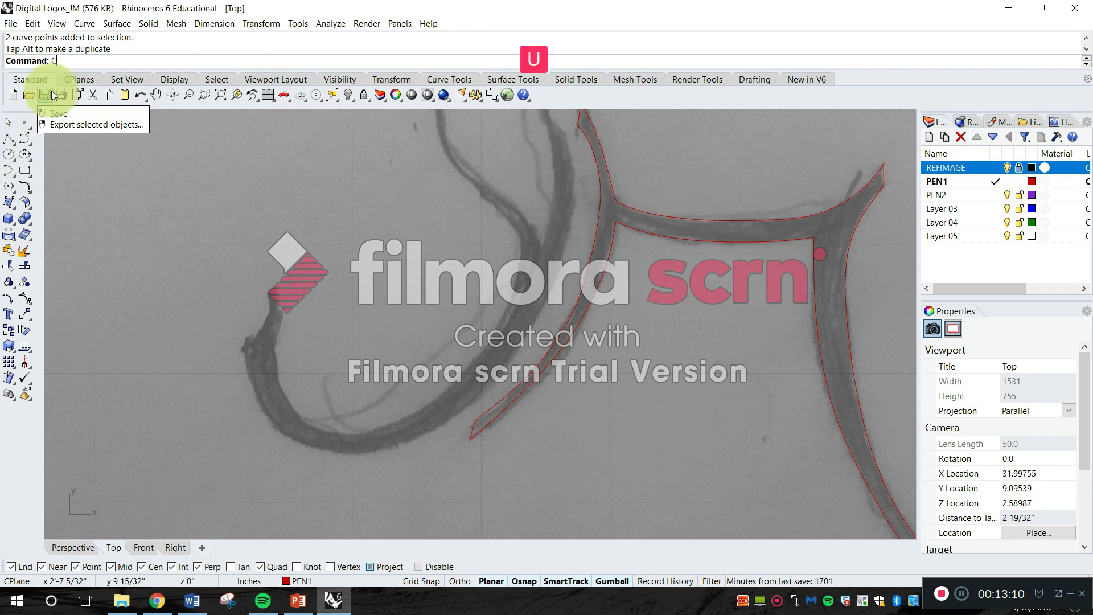
pyautogui.press('Return')
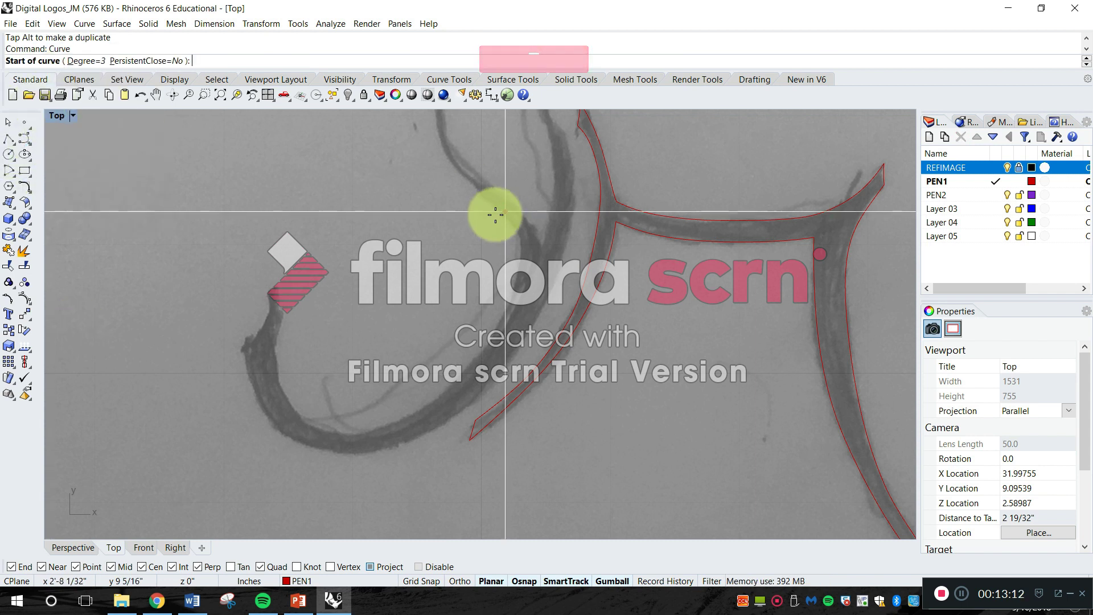
pyautogui.scroll(2, 243, 353)
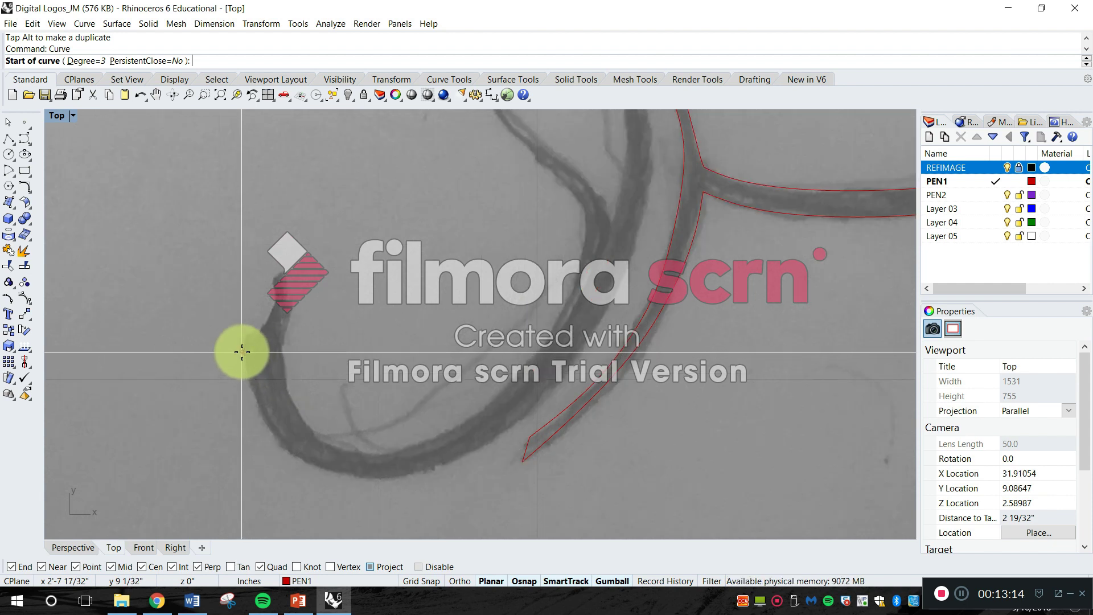
pyautogui.scroll(2, 243, 347)
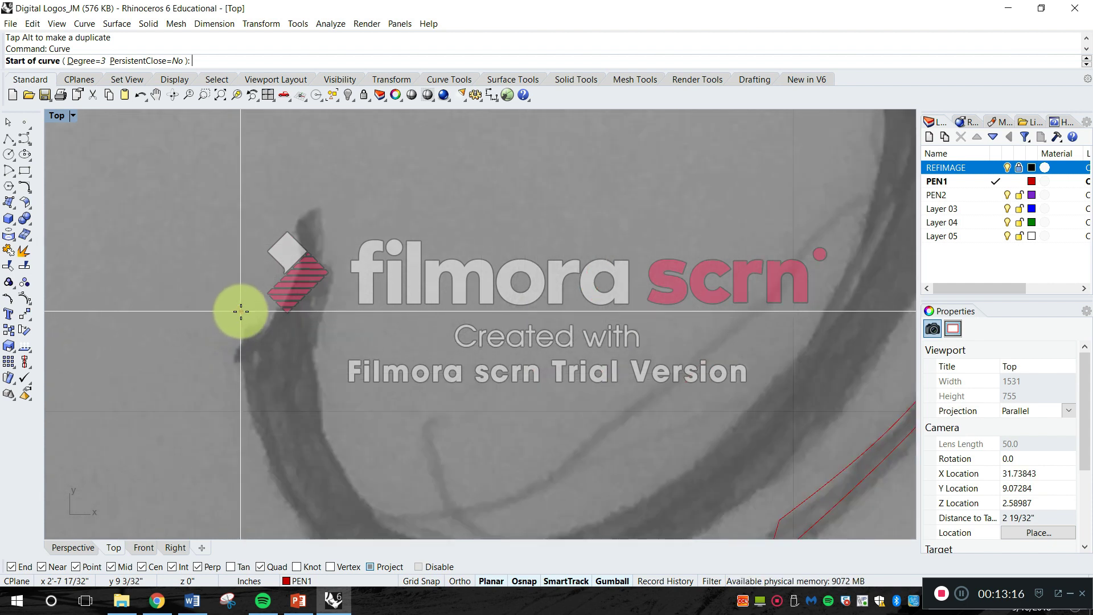
pyautogui.click(239, 311)
pyautogui.click(257, 423)
pyautogui.moveTo(280, 454); pyautogui.dragTo(281, 274, button='right')
pyautogui.click(284, 309)
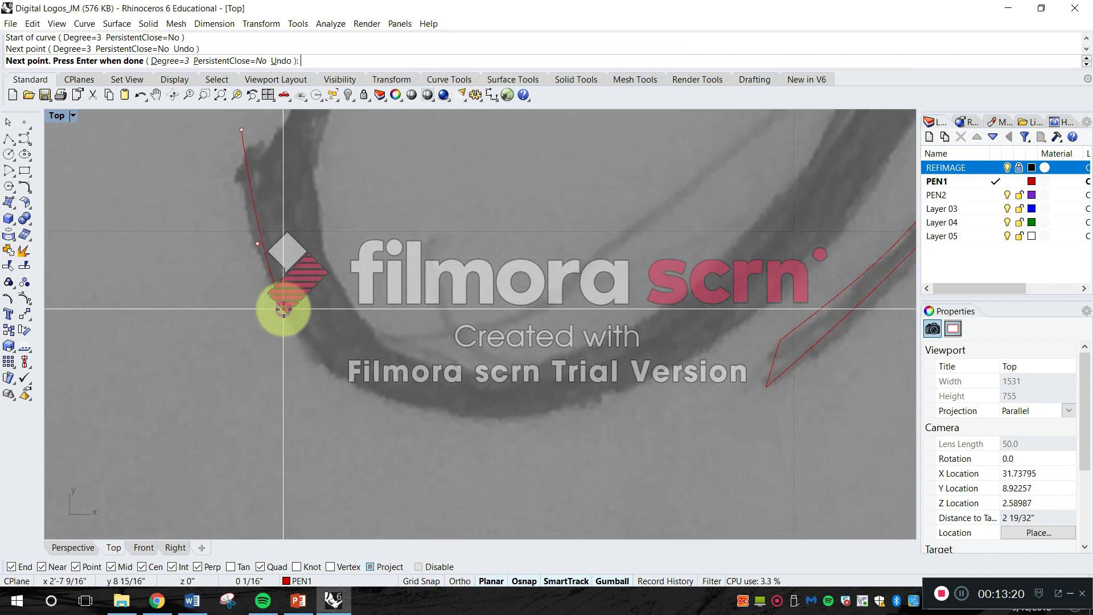
pyautogui.click(317, 355)
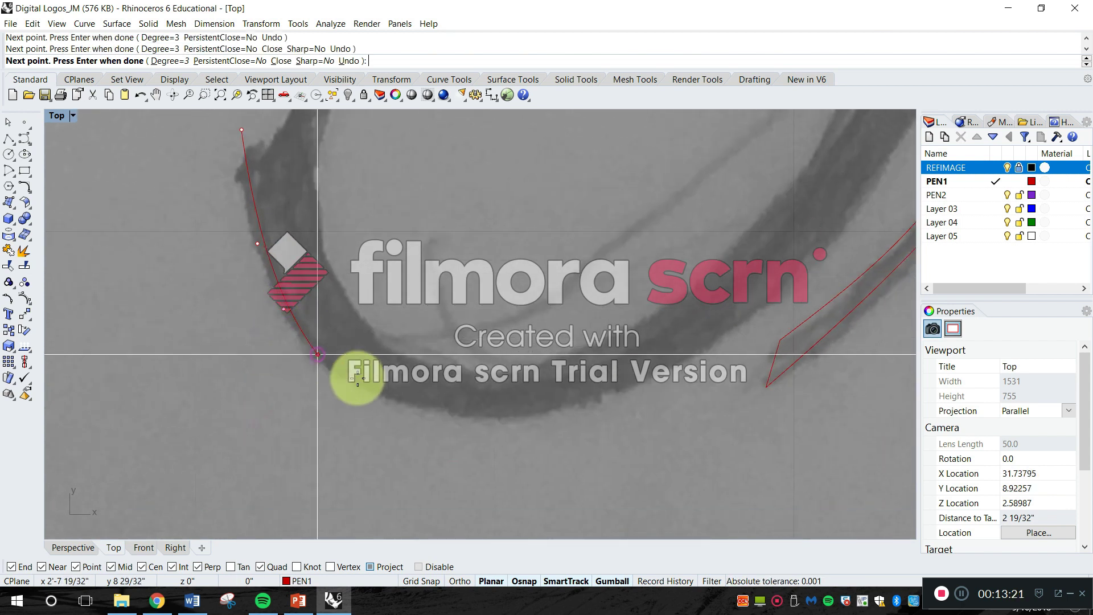
# Continue the curve around the hook's bottom bend, placing control points along the outer edge until it starts rising
pyautogui.click(356, 381)
pyautogui.click(402, 403)
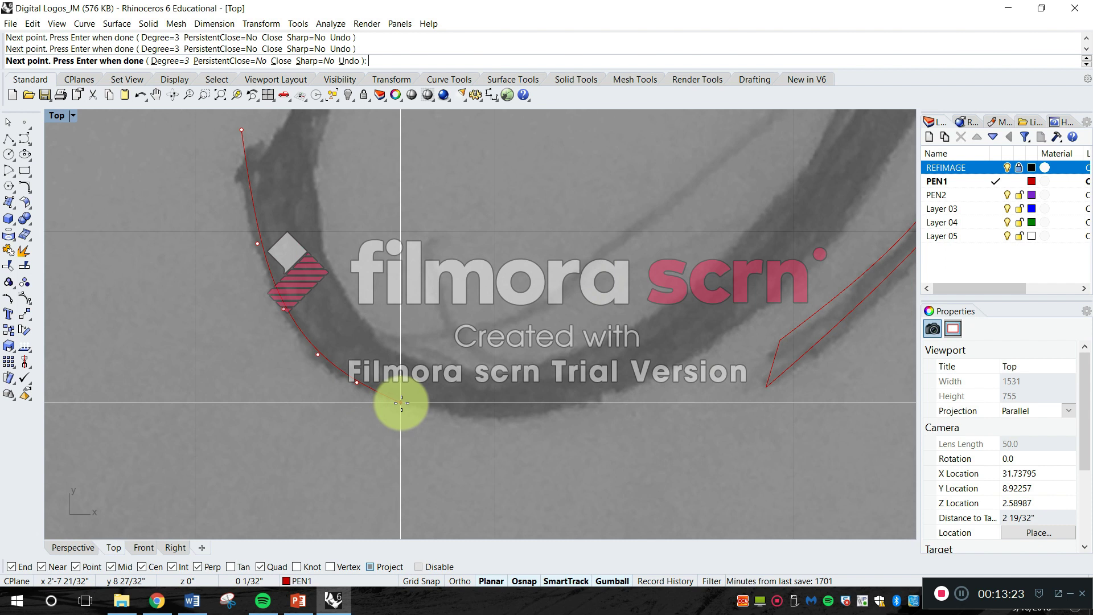
pyautogui.click(451, 411)
pyautogui.click(524, 415)
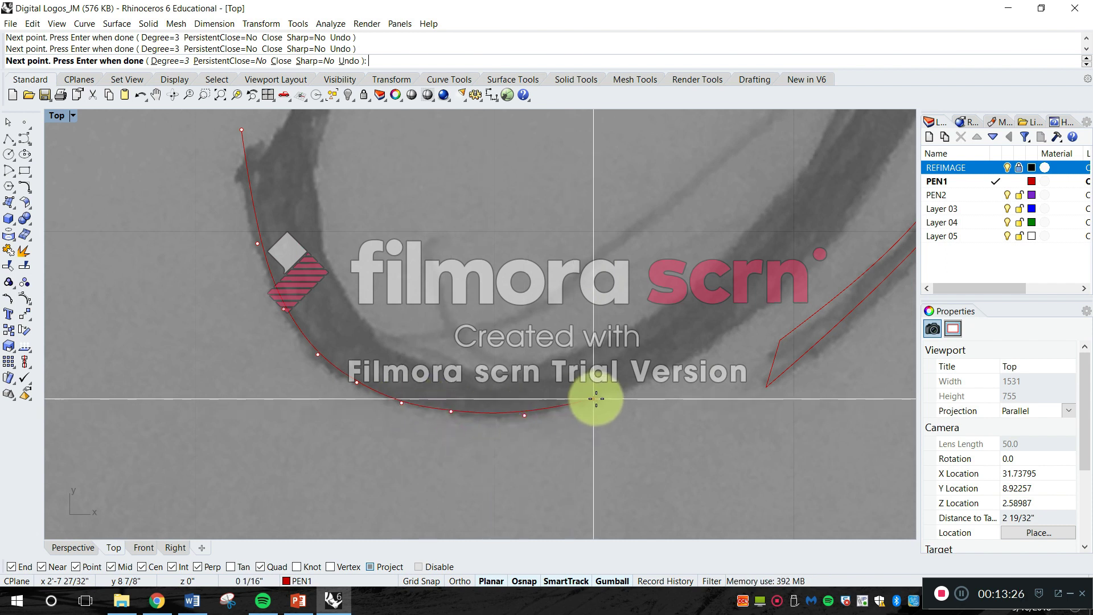
pyautogui.click(596, 398)
pyautogui.click(689, 357)
pyautogui.scroll(1, 720, 342)
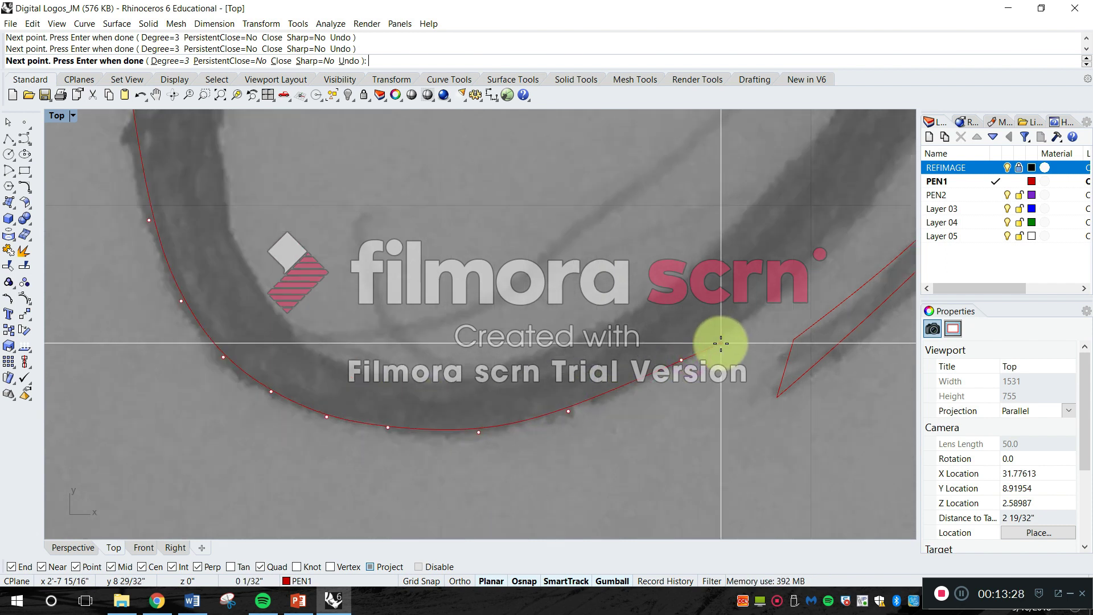
# Try to extend the curve up the rising outer edge, with closely spaced control points first and wider ones above
pyautogui.click(712, 341)
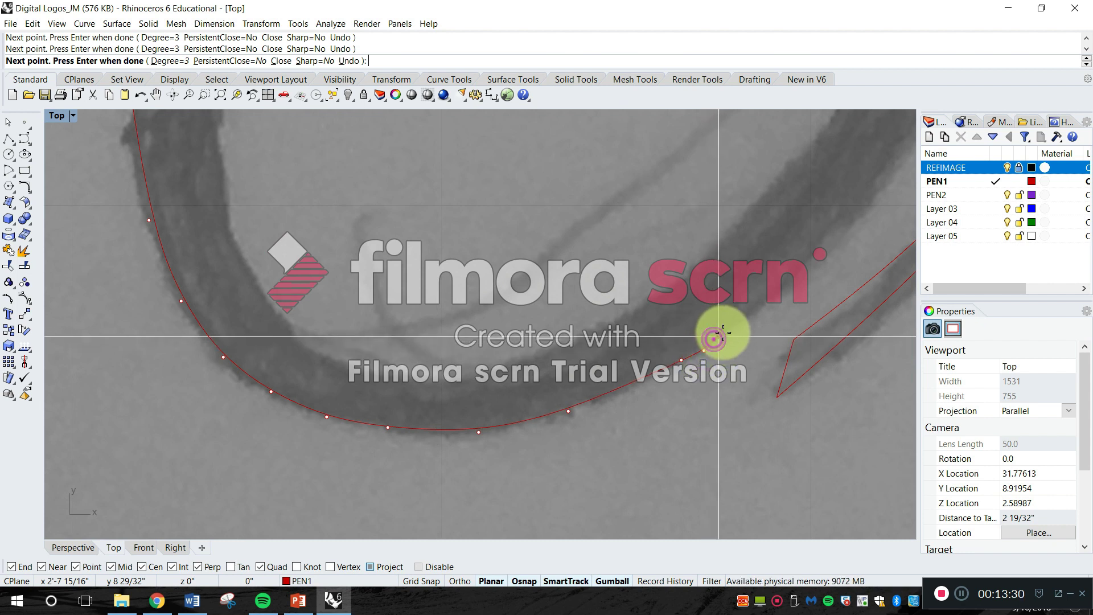
pyautogui.click(733, 326)
pyautogui.click(756, 310)
pyautogui.click(775, 296)
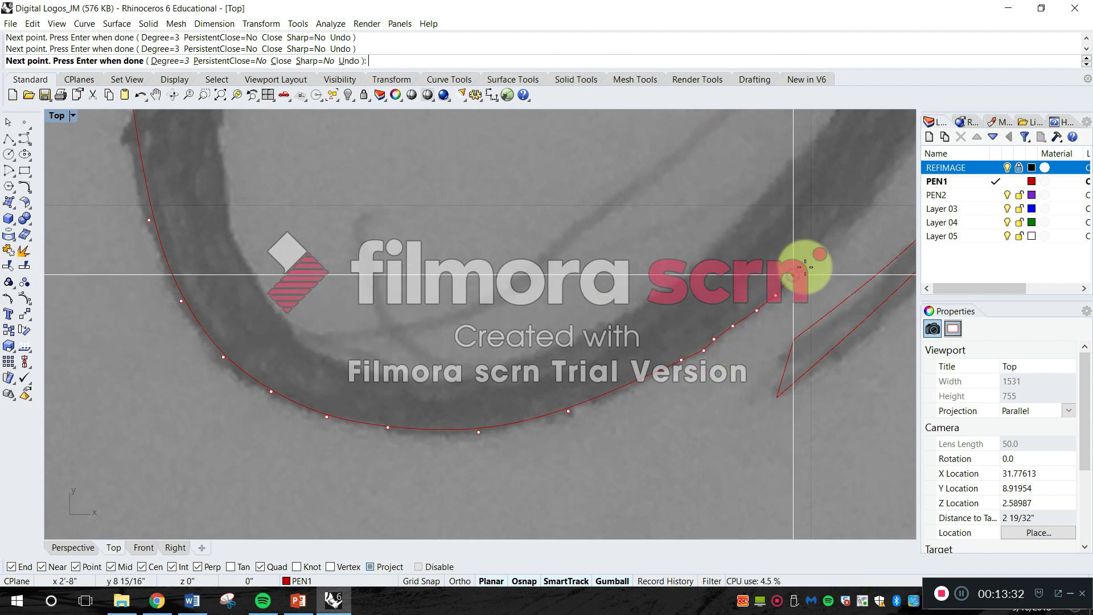
pyautogui.moveTo(805, 267); pyautogui.dragTo(513, 415, button='right')
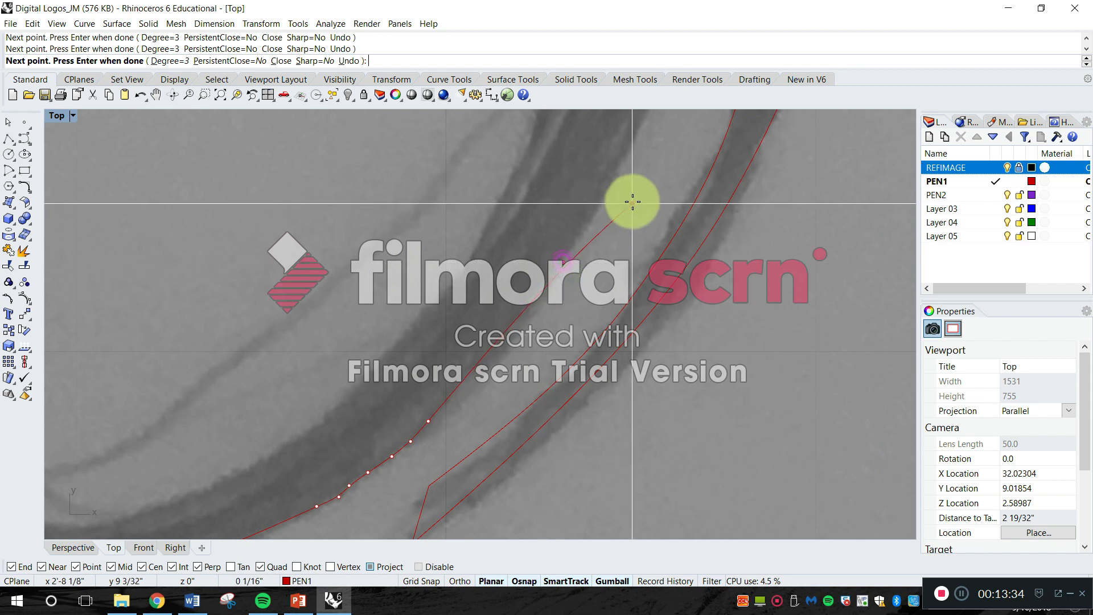
pyautogui.scroll(-5, 629, 200)
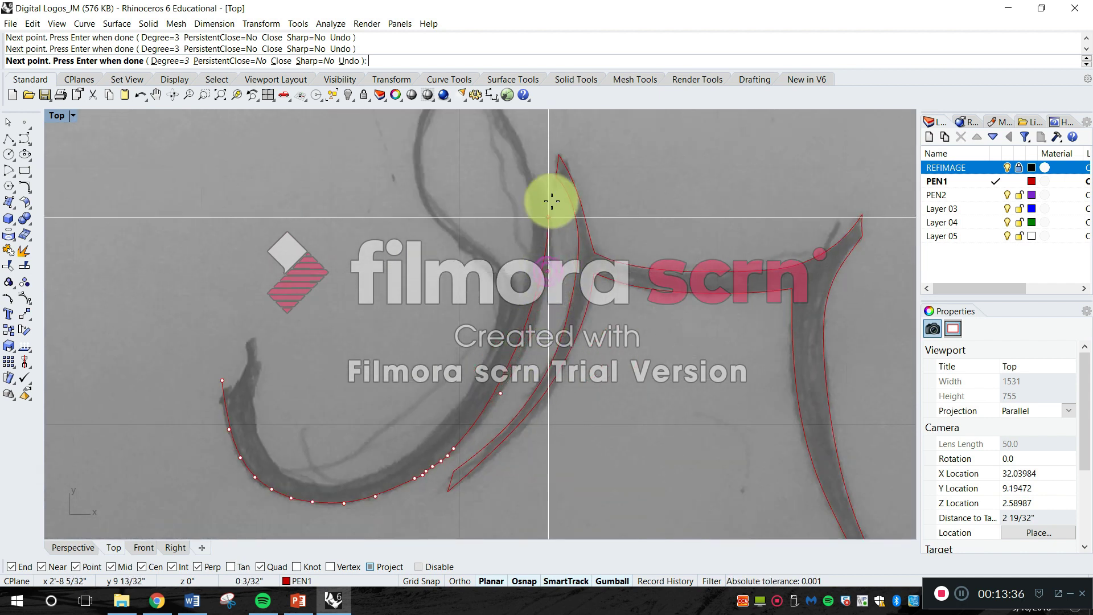
pyautogui.moveTo(524, 144); pyautogui.dragTo(486, 236, button='right')
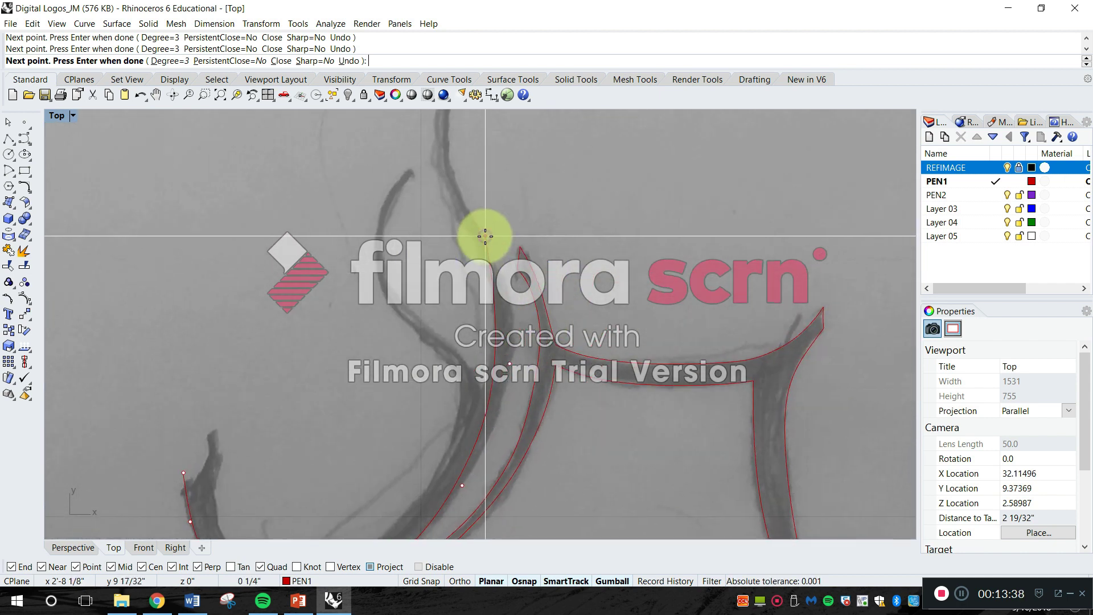
pyautogui.click(485, 236)
pyautogui.click(459, 174)
pyautogui.moveTo(452, 174)
pyautogui.mouseDown(button='right')
pyautogui.moveTo(449, 195)
pyautogui.moveTo(581, 151)
pyautogui.mouseUp(button='right')
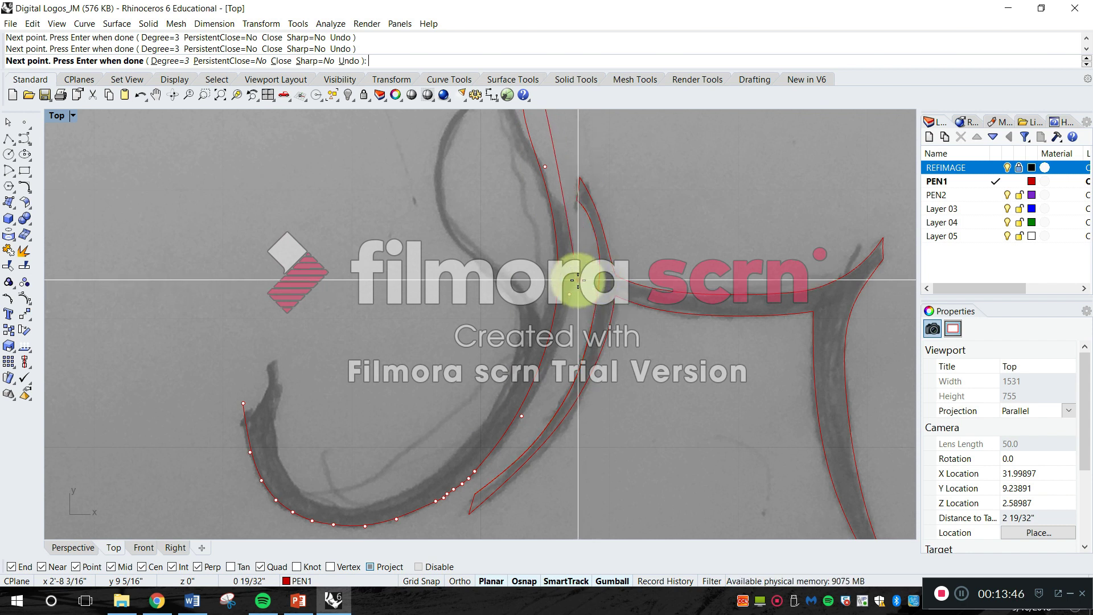
# Undo the curve's latest control points one by one, back to the start of the rise beyond the bottom bend
pyautogui.hotkey('ctrl', 'z')
pyautogui.hotkey('ctrl', 'z')
pyautogui.hotkey('ctrl', 'z')
pyautogui.moveTo(446, 450); pyautogui.dragTo(588, 193, button='right')
pyautogui.scroll(4, 590, 197)
pyautogui.hotkey('ctrl', 'z')
pyautogui.hotkey('ctrl', 'z')
pyautogui.hotkey('ctrl', 'z')
pyautogui.hotkey('ctrl', 'z')
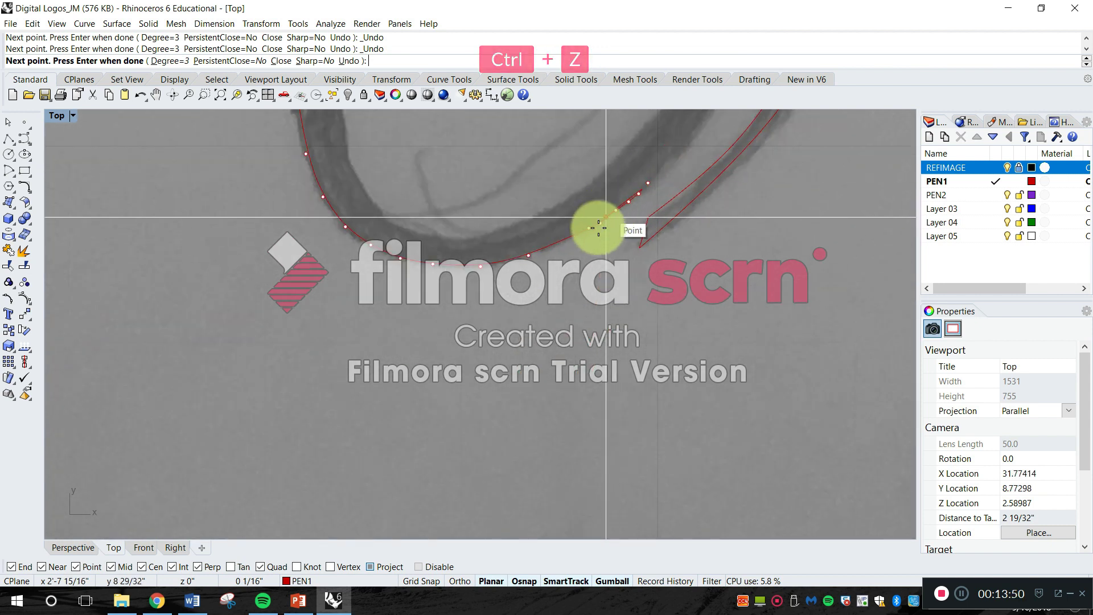
pyautogui.hotkey('ctrl', 'z')
pyautogui.moveTo(627, 227); pyautogui.dragTo(542, 379, button='right')
pyautogui.scroll(10, 538, 378)
pyautogui.hotkey('ctrl', 'z')
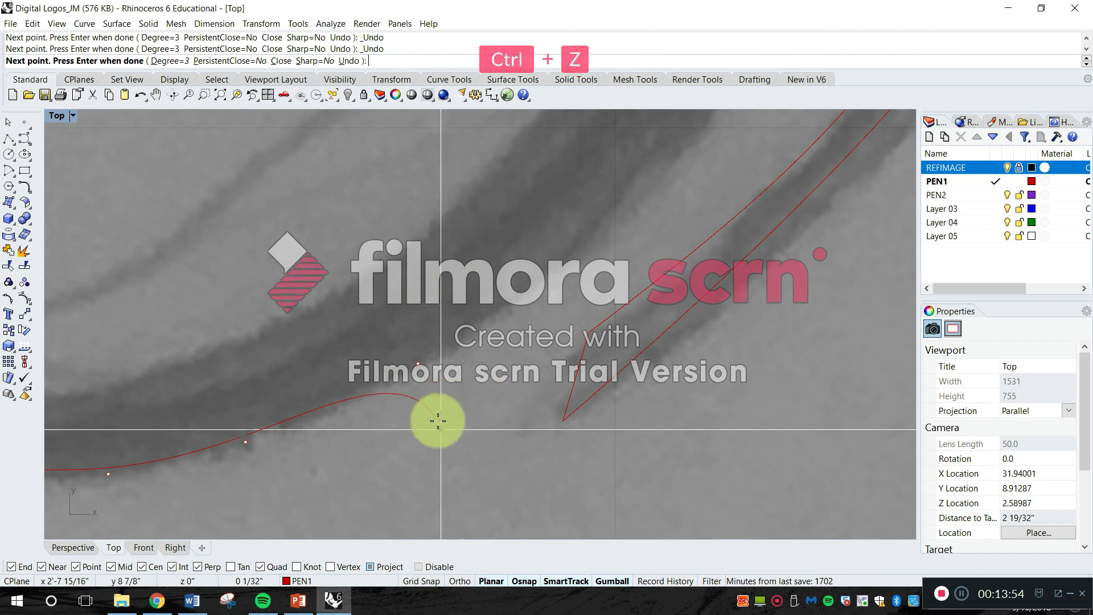
# Retrace the rising outer edge with widely spaced control points, up to beside the neighbouring letter's crossbar junction
pyautogui.click(535, 285)
pyautogui.moveTo(535, 284); pyautogui.dragTo(461, 408, button='right')
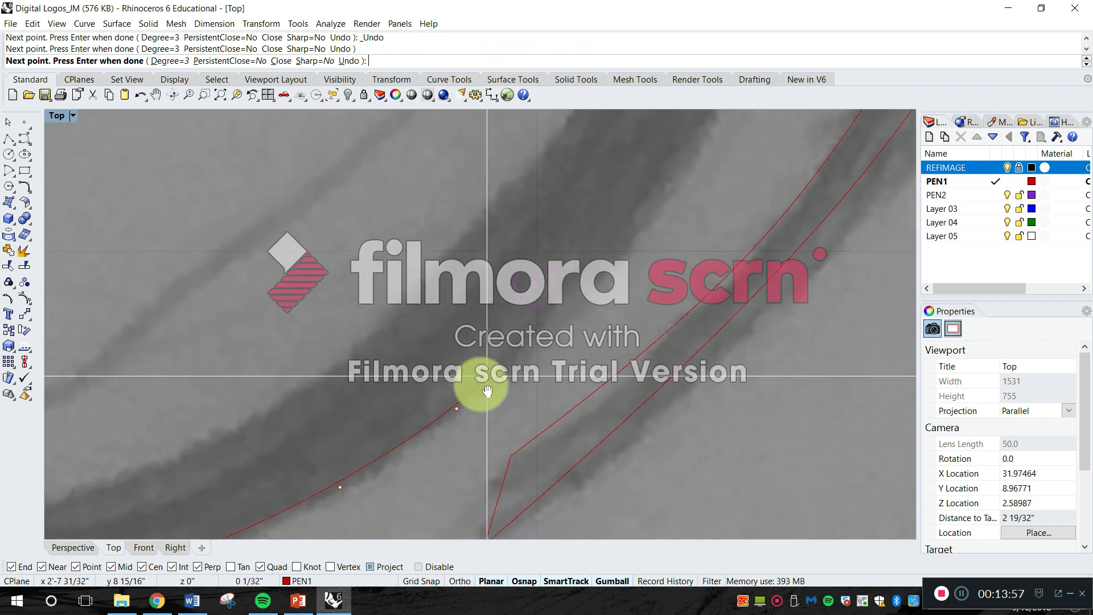
pyautogui.click(577, 297)
pyautogui.moveTo(626, 246); pyautogui.dragTo(581, 329, button='right')
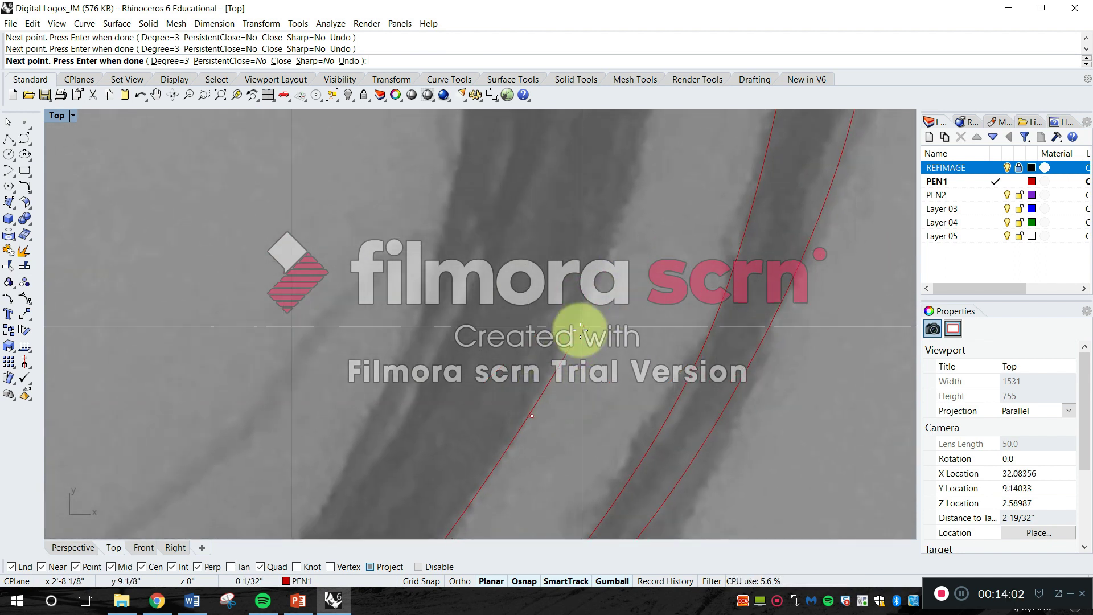
pyautogui.moveTo(624, 214); pyautogui.dragTo(454, 512, button='right')
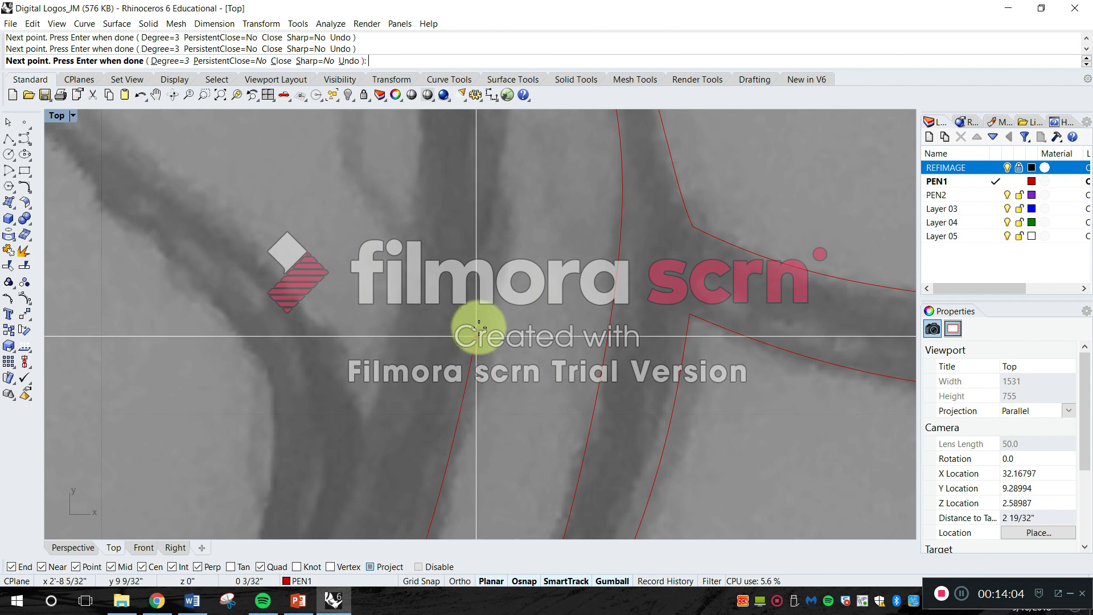
pyautogui.moveTo(480, 349); pyautogui.dragTo(436, 430, button='right')
pyautogui.click(448, 215)
pyautogui.moveTo(447, 227); pyautogui.dragTo(416, 404, button='right')
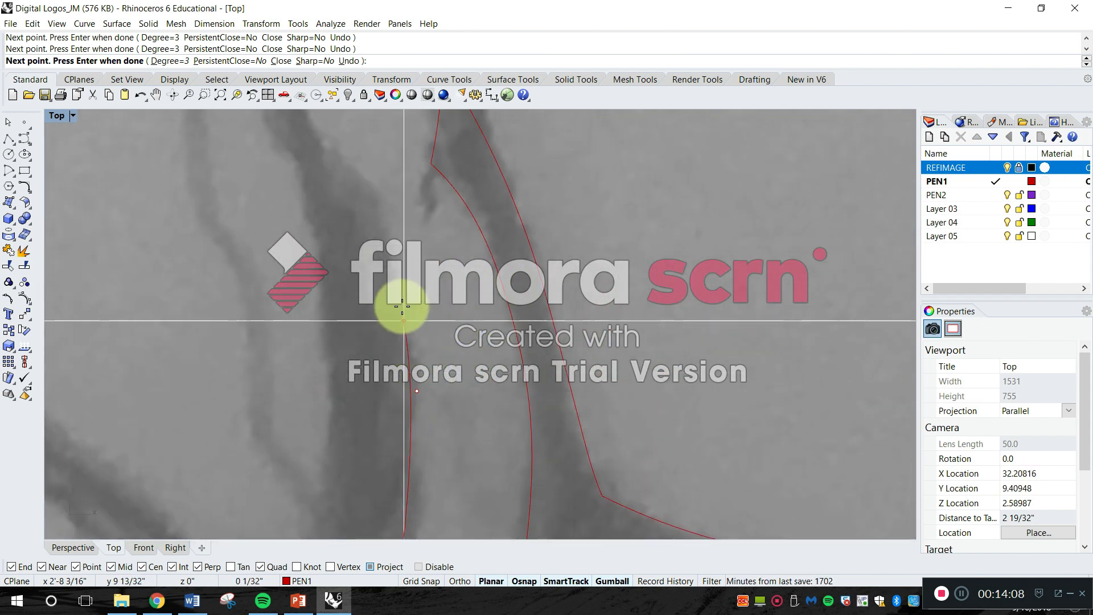
# Extend the curve past the neighbouring letter's peak, following the long stroke's outer edge as it leans upward
pyautogui.click(400, 279)
pyautogui.moveTo(384, 218); pyautogui.dragTo(352, 446, button='right')
pyautogui.scroll(-6, 344, 399)
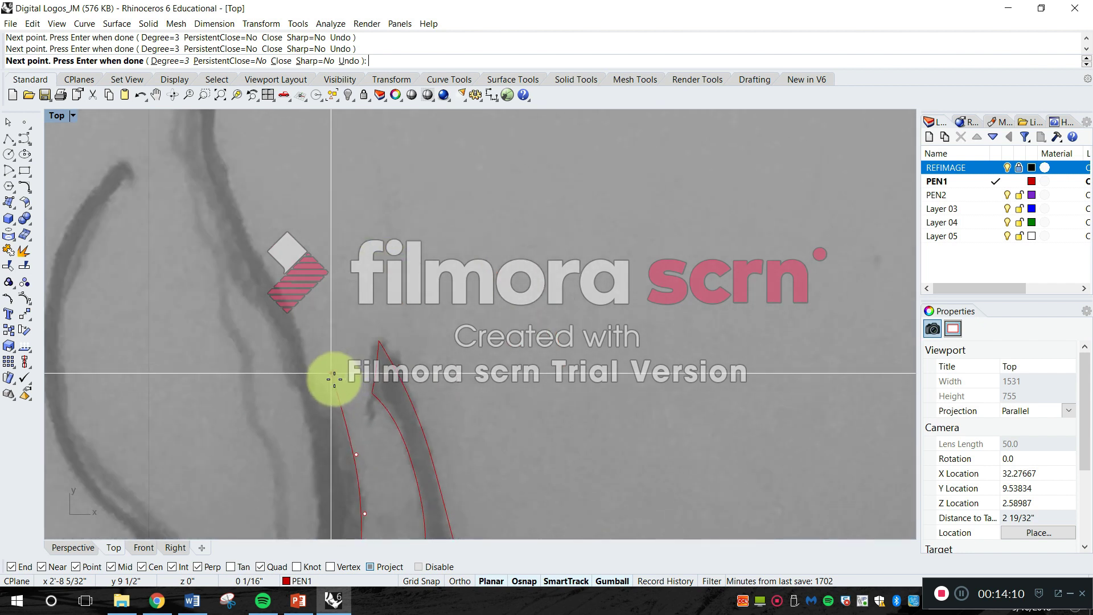
pyautogui.moveTo(328, 349); pyautogui.dragTo(424, 295, button='right')
pyautogui.scroll(6, 424, 295)
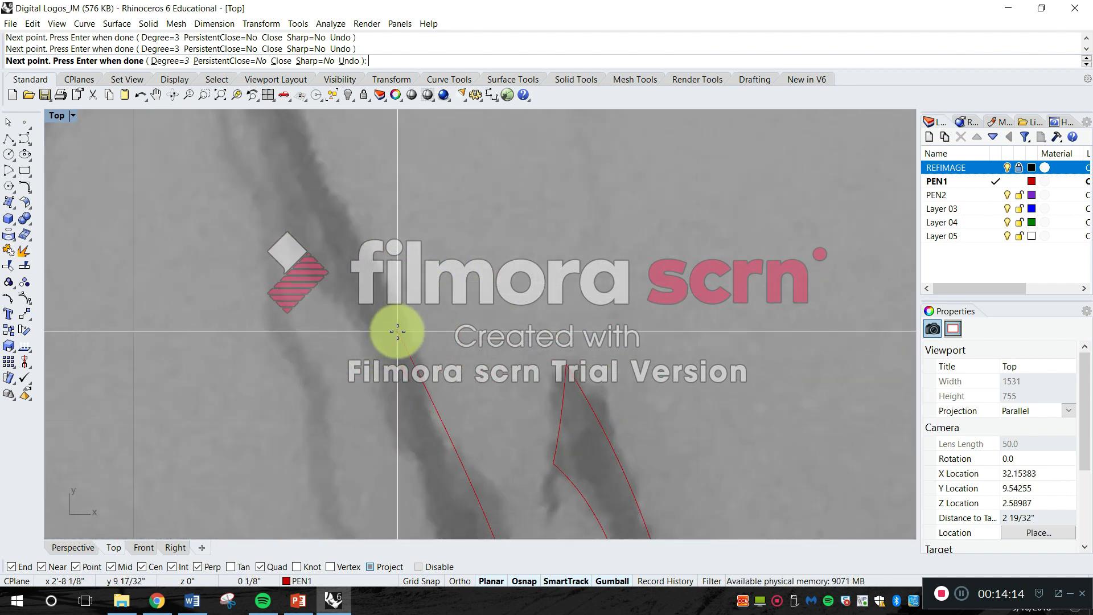
pyautogui.scroll(2, 430, 348)
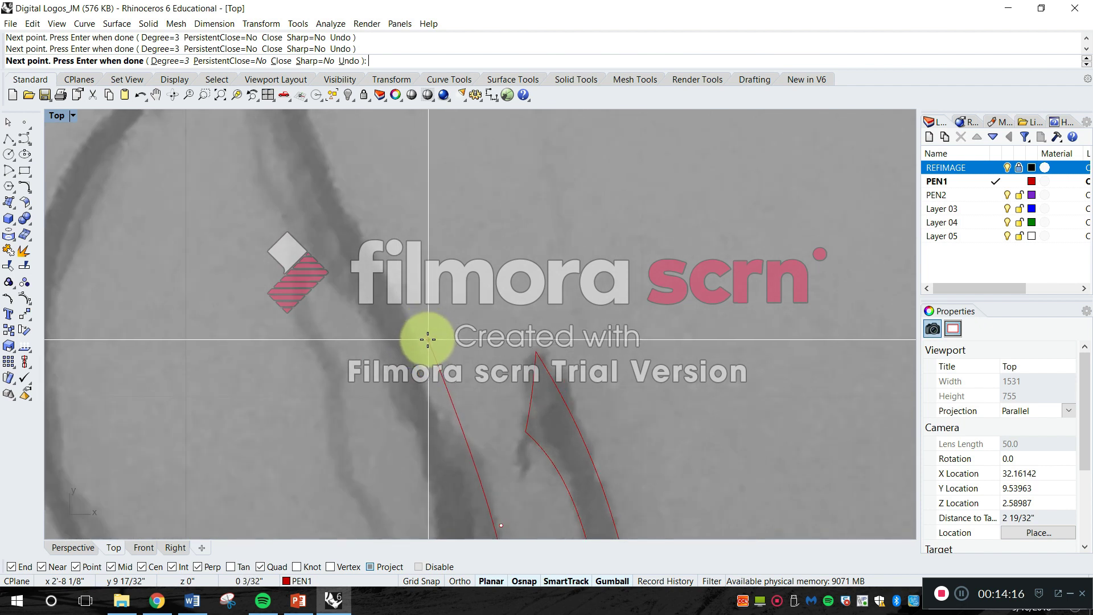
pyautogui.moveTo(374, 239); pyautogui.dragTo(389, 319, button='right')
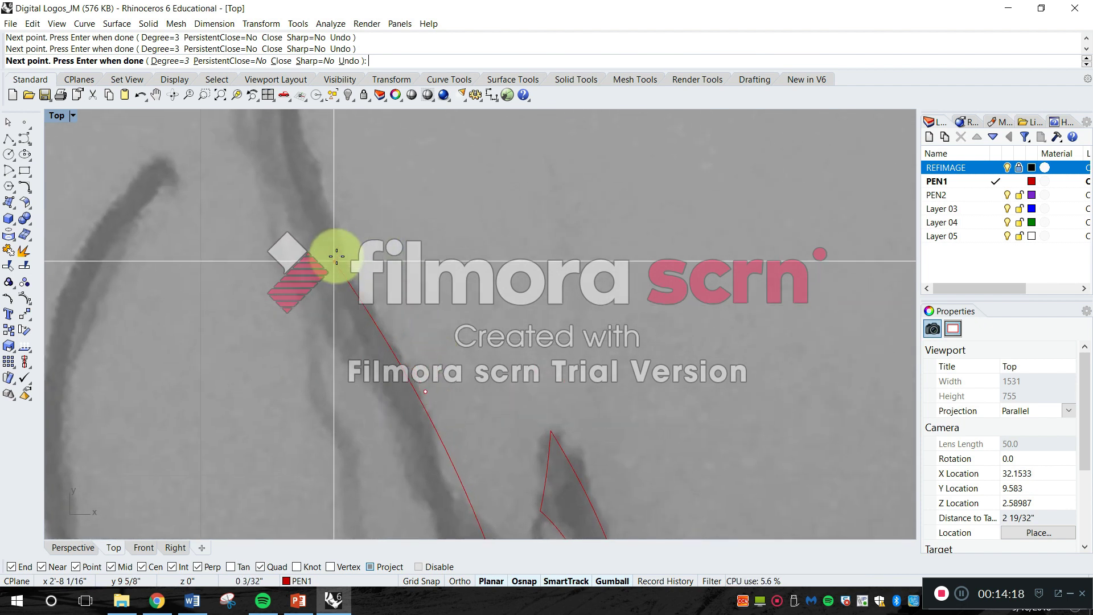
pyautogui.click(341, 230)
pyautogui.moveTo(332, 205); pyautogui.dragTo(387, 349, button='right')
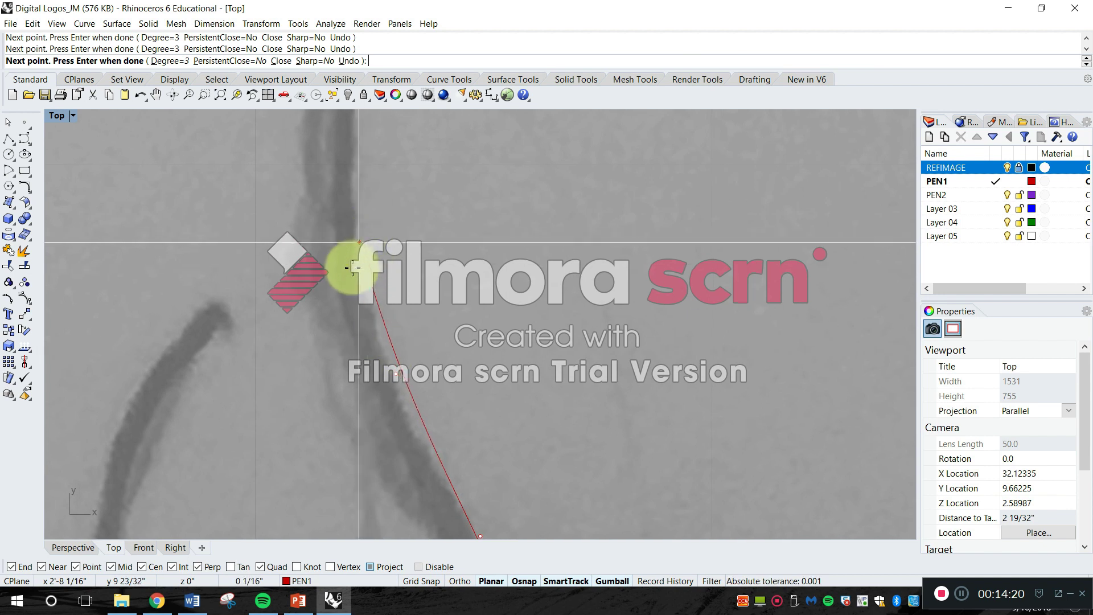
# Trace the long stroke's upper bend to just beyond its sketched top end and finish the curve
pyautogui.click(354, 262)
pyautogui.moveTo(374, 198); pyautogui.dragTo(360, 345, button='right')
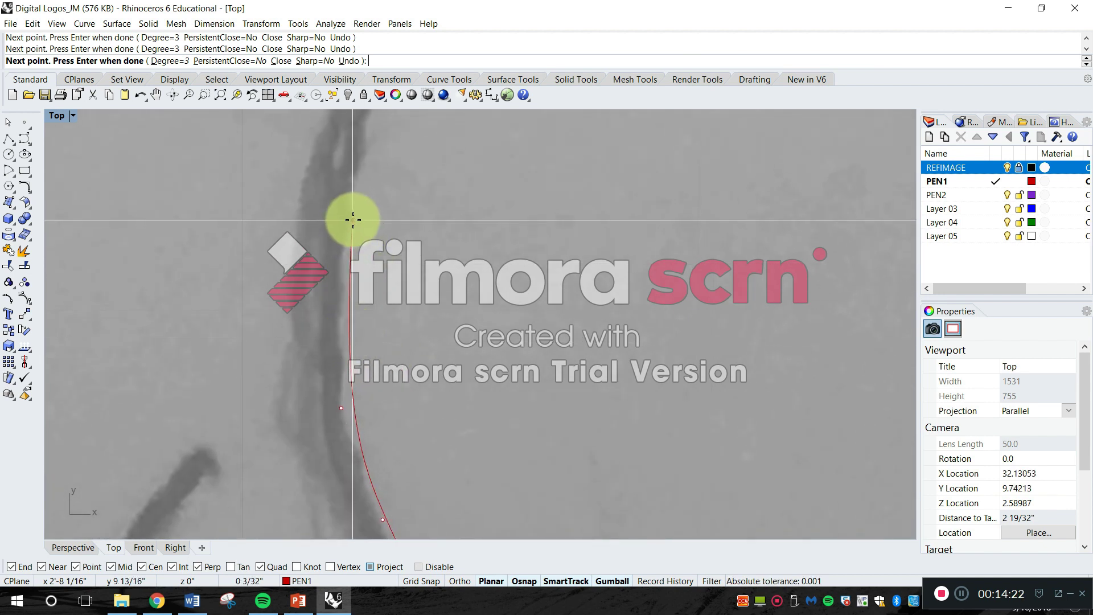
pyautogui.click(353, 220)
pyautogui.moveTo(377, 174); pyautogui.dragTo(366, 319, button='right')
pyautogui.click(394, 169)
pyautogui.moveTo(394, 169); pyautogui.dragTo(297, 428, button='right')
pyautogui.click(341, 344)
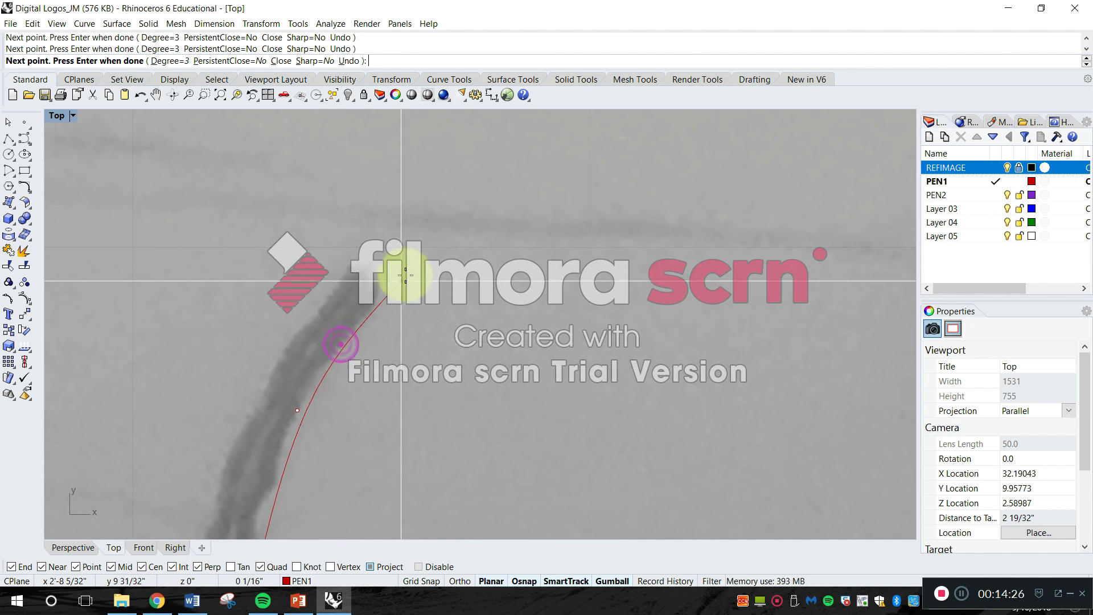
pyautogui.click(445, 227)
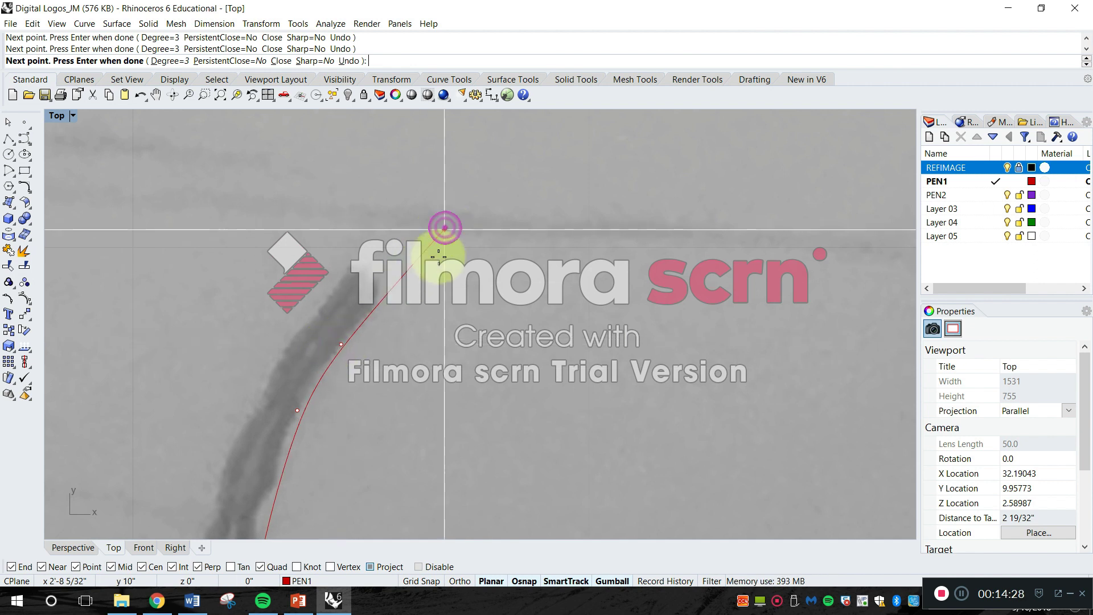
pyautogui.rightClick(405, 362)
# Draw a short control point curve along the outer side of the long stroke's lower hooked tip, crossing the start of its outer edge curve
pyautogui.scroll(-14, 406, 371)
pyautogui.moveTo(422, 440); pyautogui.dragTo(432, 218, button='right')
pyautogui.scroll(12, 432, 217)
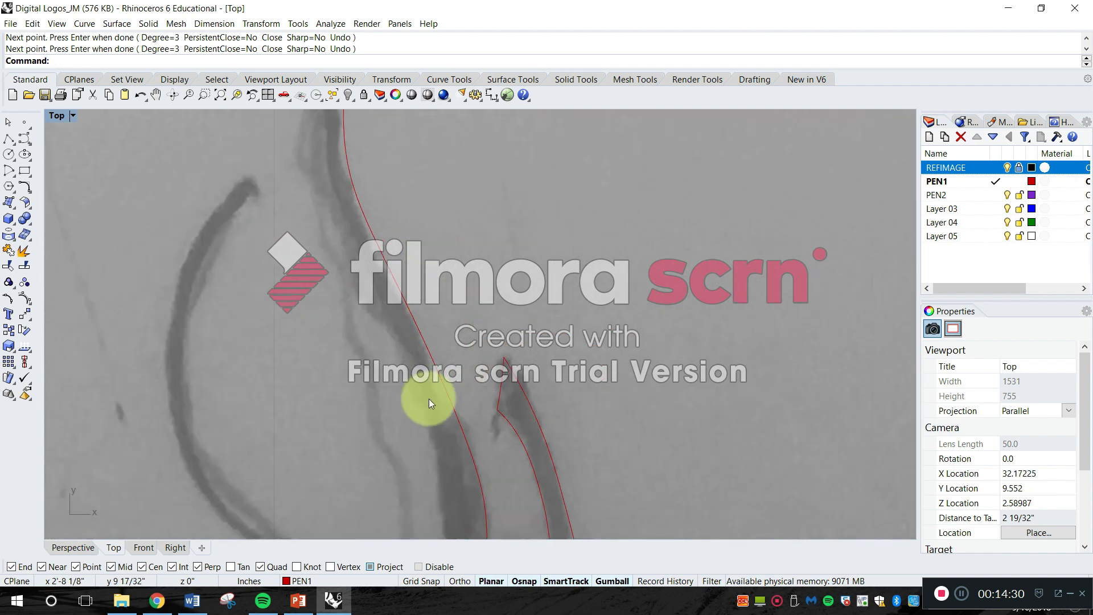
pyautogui.scroll(-12, 348, 194)
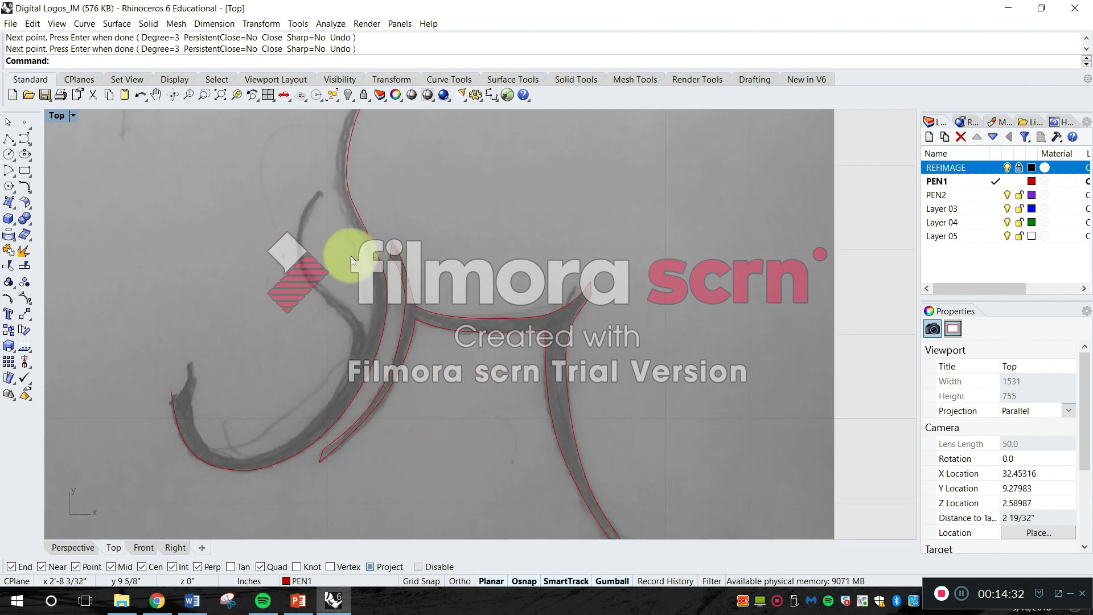
pyautogui.moveTo(351, 252); pyautogui.dragTo(345, 352, button='right')
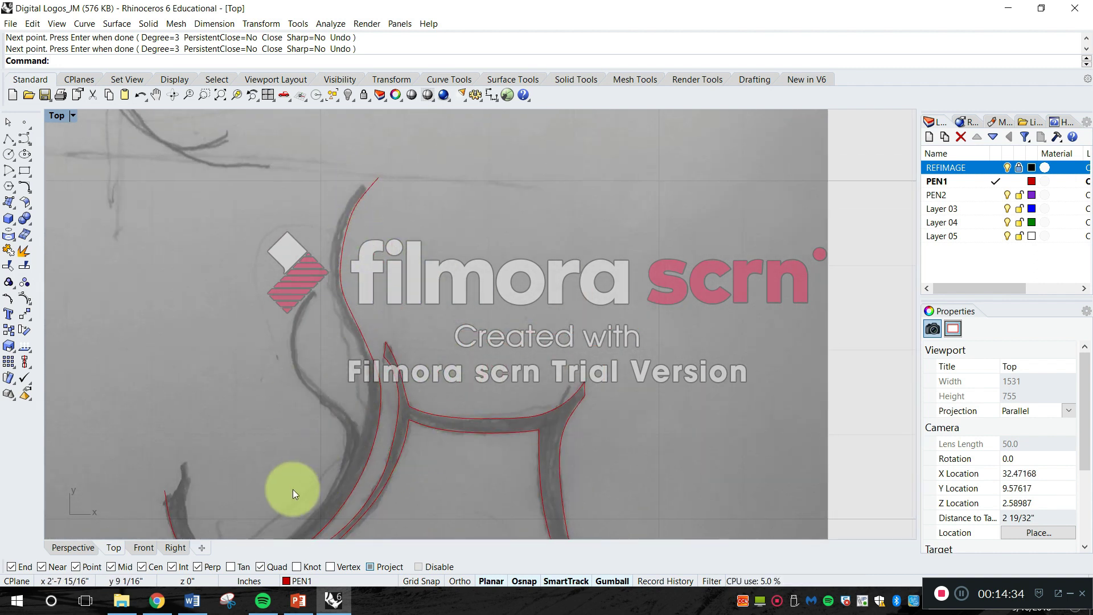
pyautogui.moveTo(231, 471); pyautogui.dragTo(349, 316, button='right')
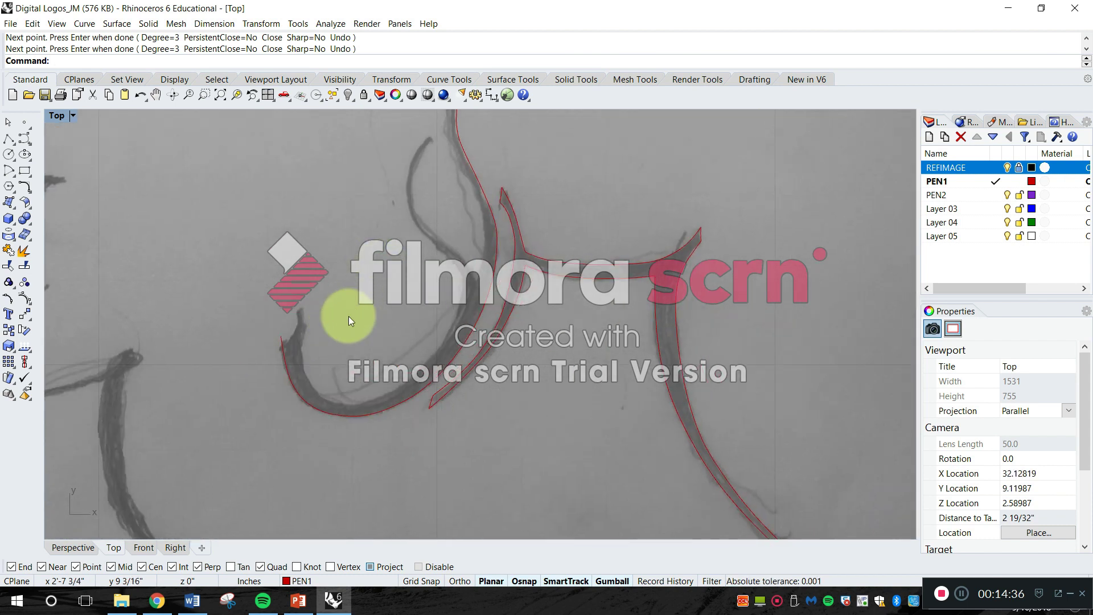
pyautogui.scroll(10, 291, 323)
pyautogui.press('Return')
pyautogui.scroll(8, 264, 353)
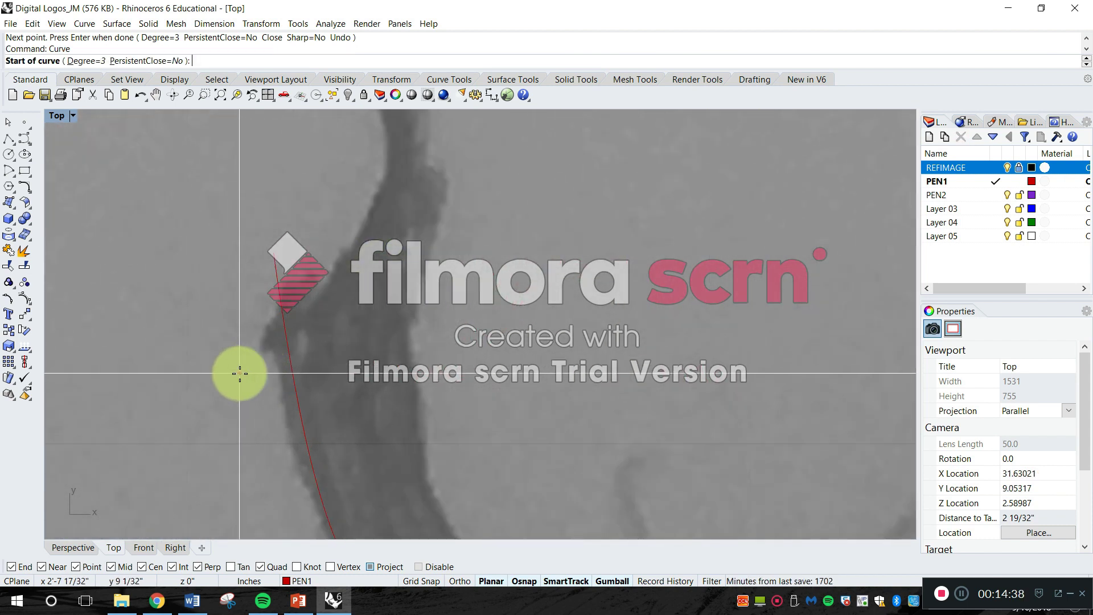
pyautogui.click(239, 373)
pyautogui.click(327, 287)
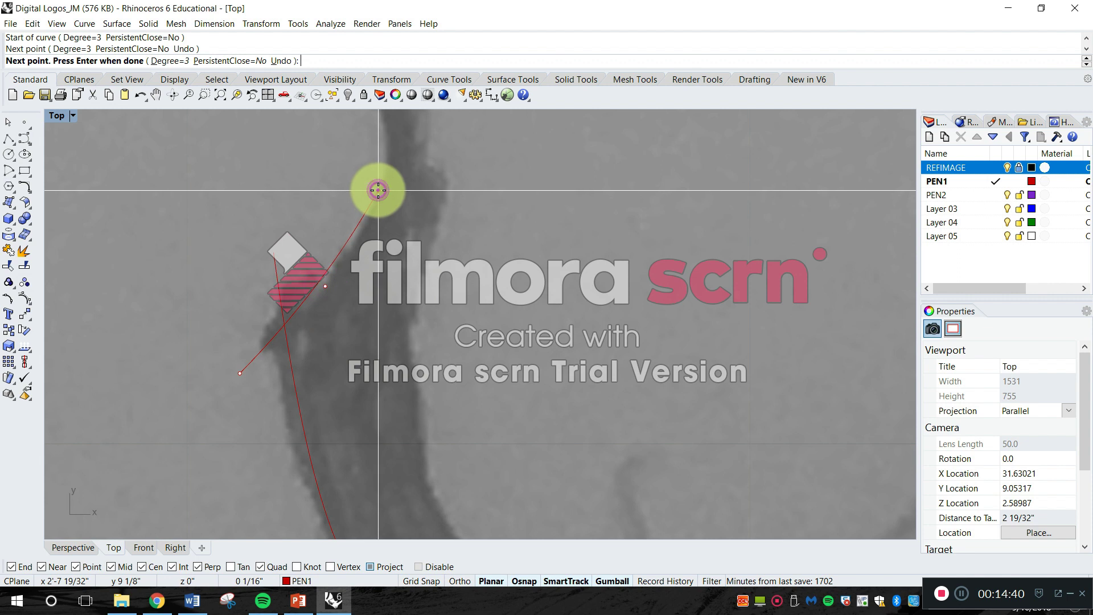
pyautogui.click(378, 190)
pyautogui.moveTo(380, 174); pyautogui.dragTo(330, 337, button='right')
pyautogui.click(336, 299)
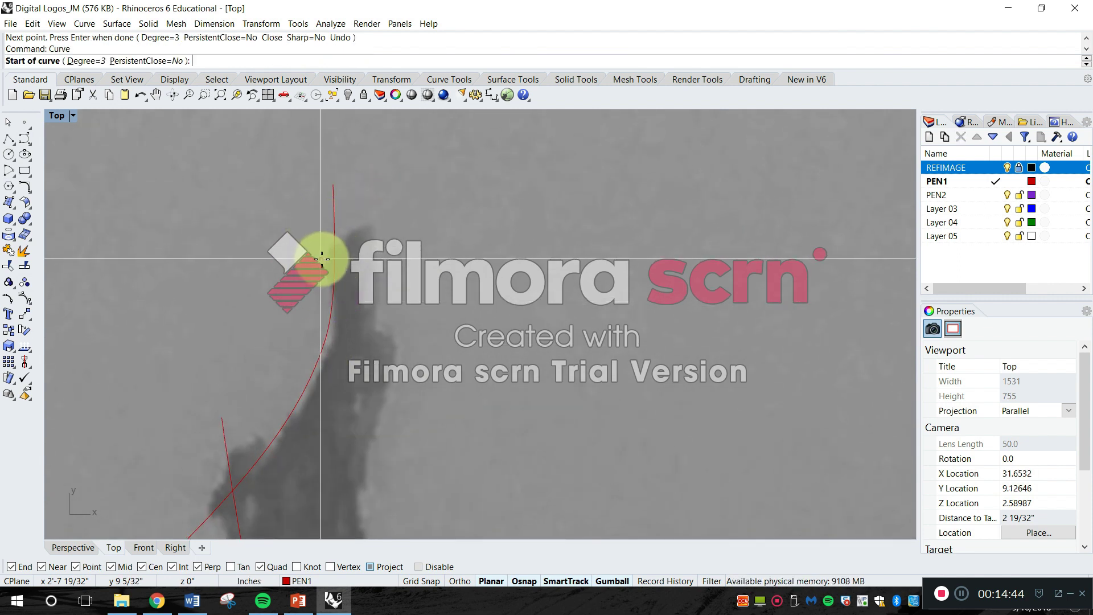
# Start the stroke's inner edge curve just above the hooked tip and trace it down into the bottom bend
pyautogui.click(374, 222)
pyautogui.scroll(-3, 391, 237)
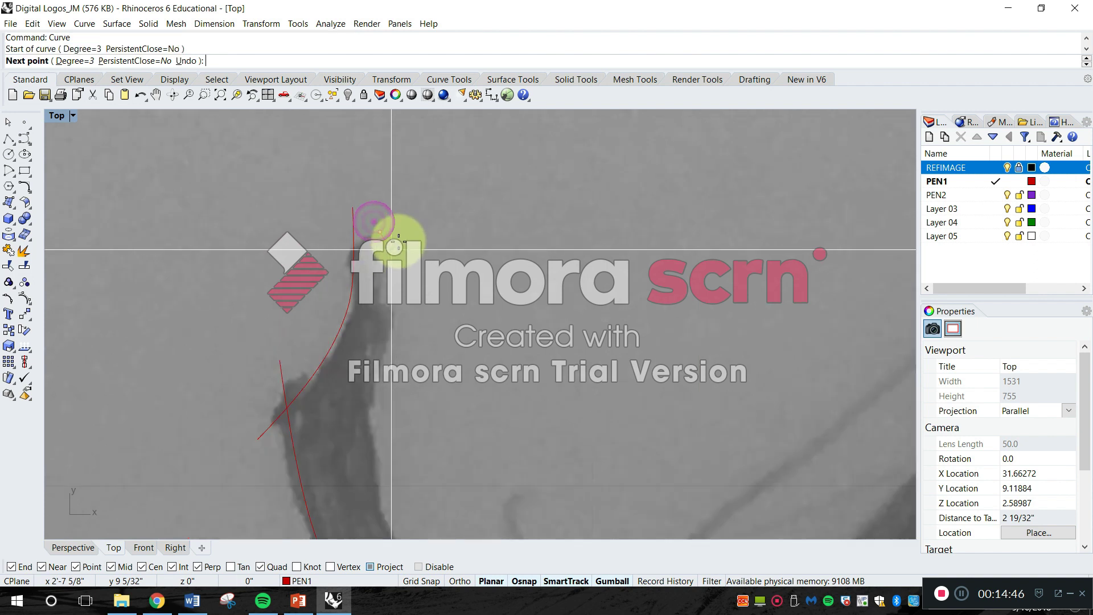
pyautogui.click(387, 301)
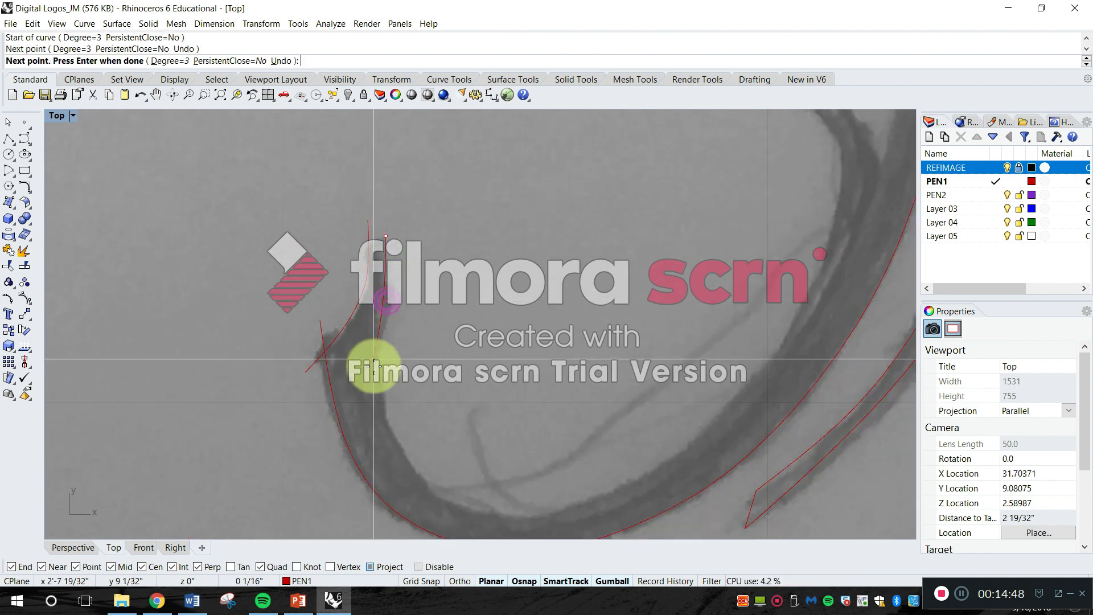
pyautogui.click(378, 364)
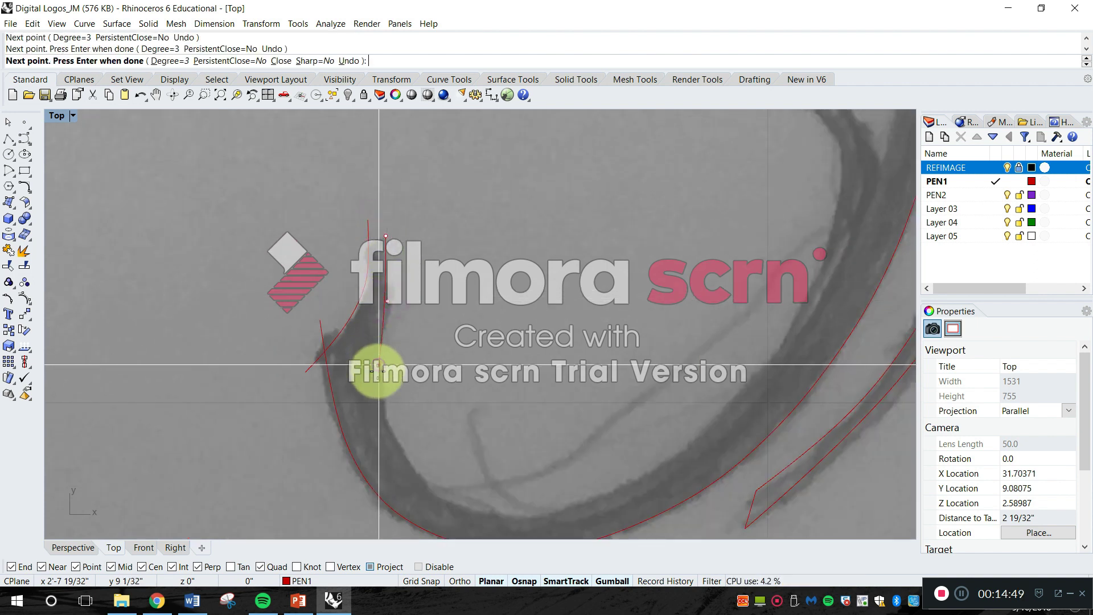
pyautogui.click(393, 436)
pyautogui.click(423, 482)
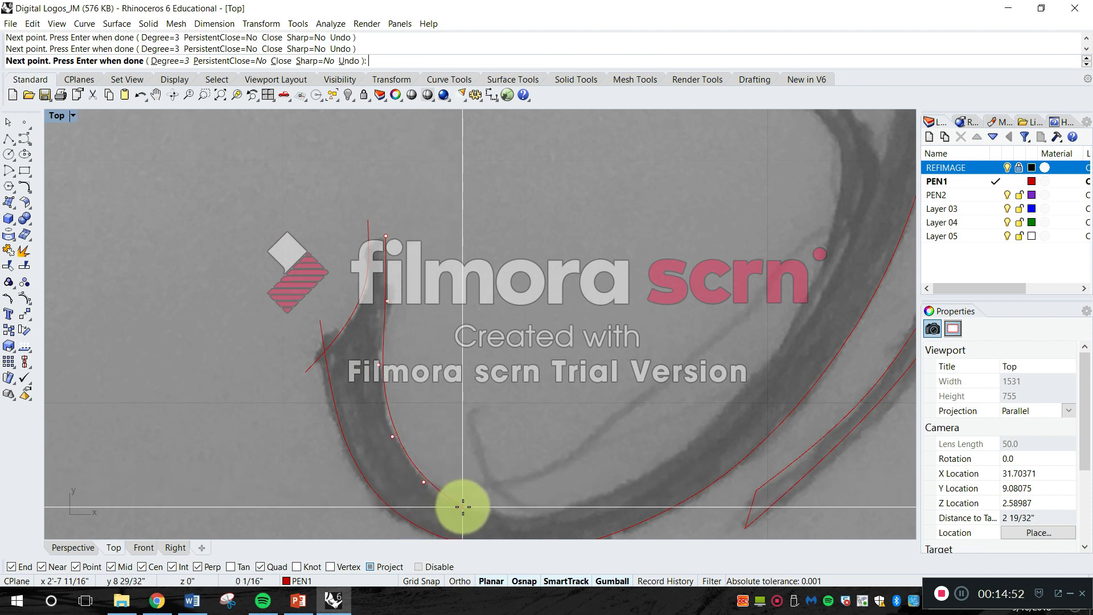
# Continue the inner edge curve around the bottom bend and up the rising stroke to the junction with the thinner branch
pyautogui.click(463, 506)
pyautogui.click(521, 512)
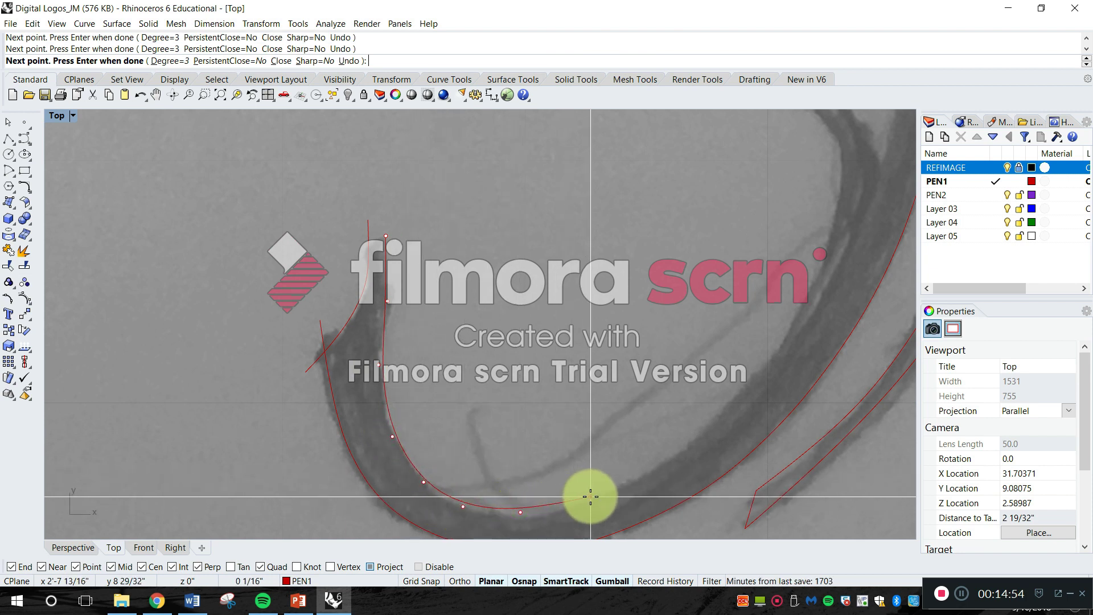
pyautogui.click(668, 461)
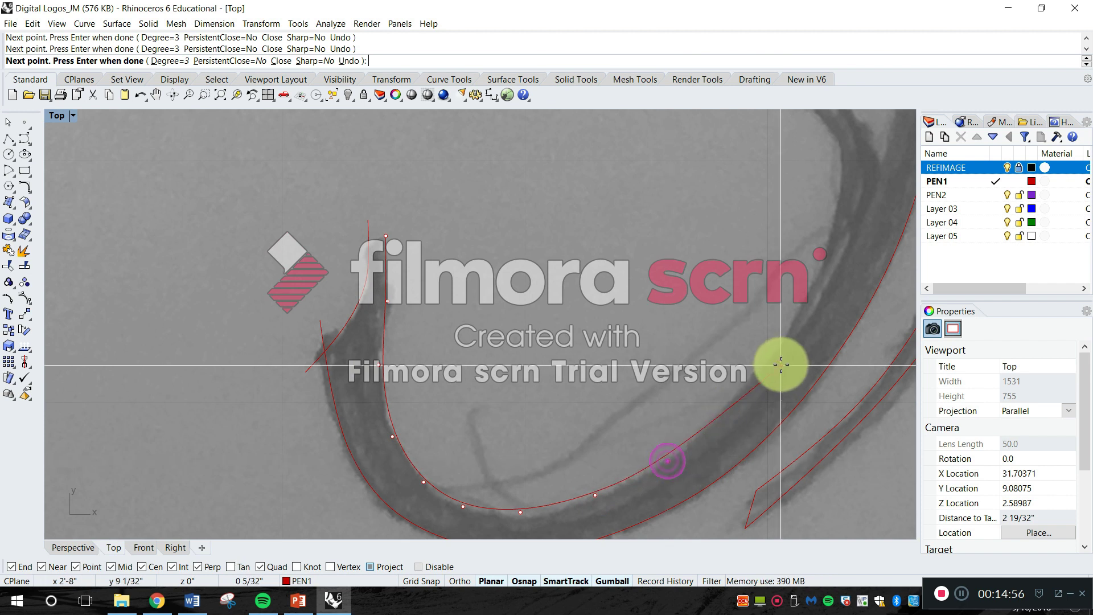
pyautogui.moveTo(836, 239); pyautogui.dragTo(672, 335, button='right')
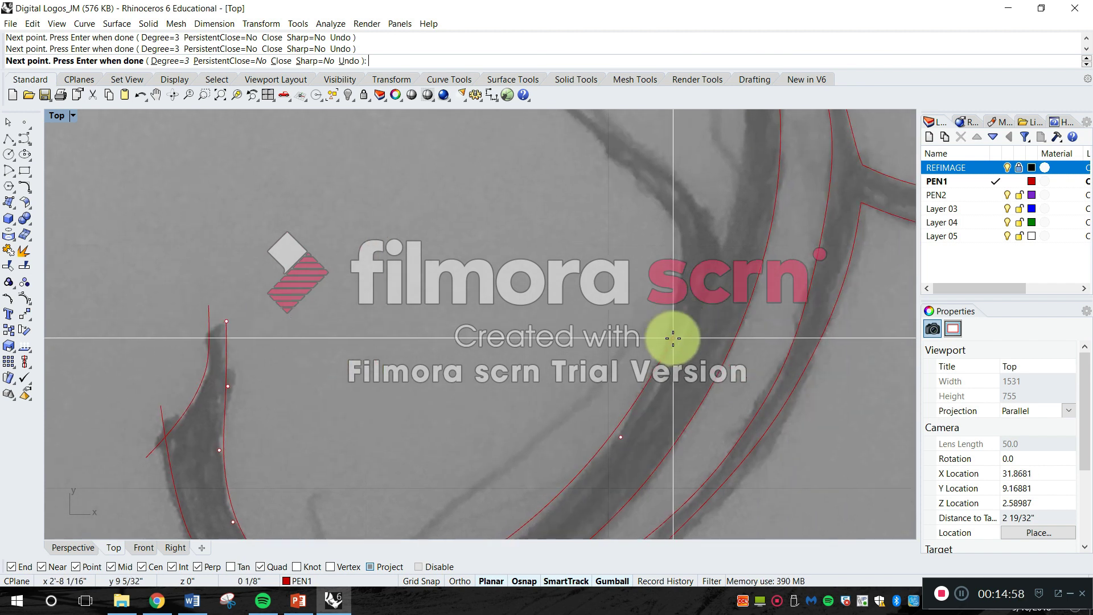
pyautogui.click(673, 338)
pyautogui.click(686, 253)
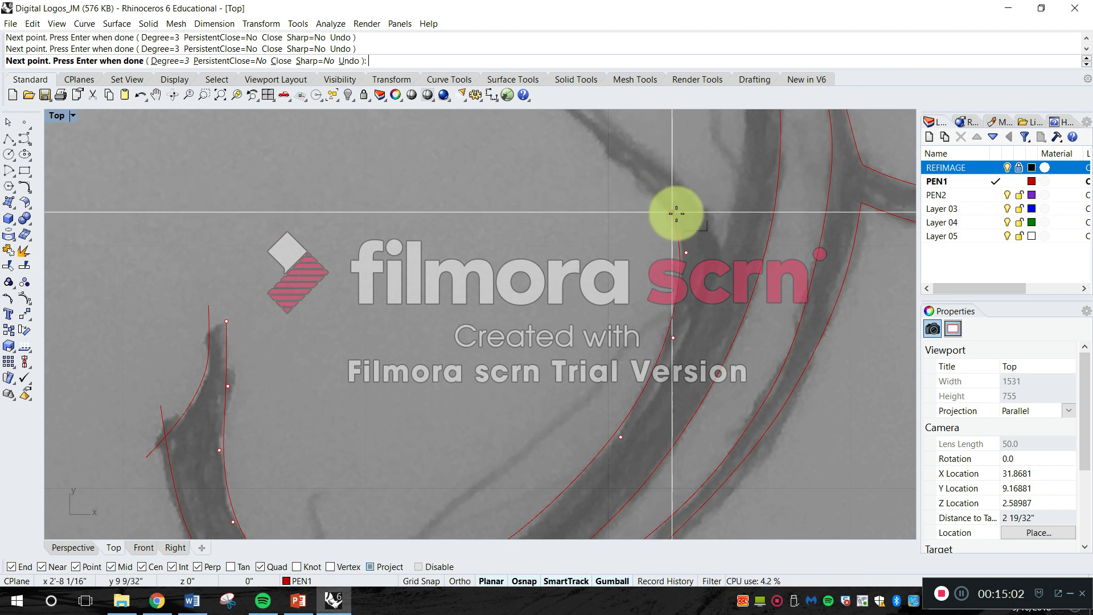
# Turn the inner edge curve at the junction and follow the outer edge of the thinner branch upward
pyautogui.moveTo(632, 245); pyautogui.dragTo(485, 306, button='right')
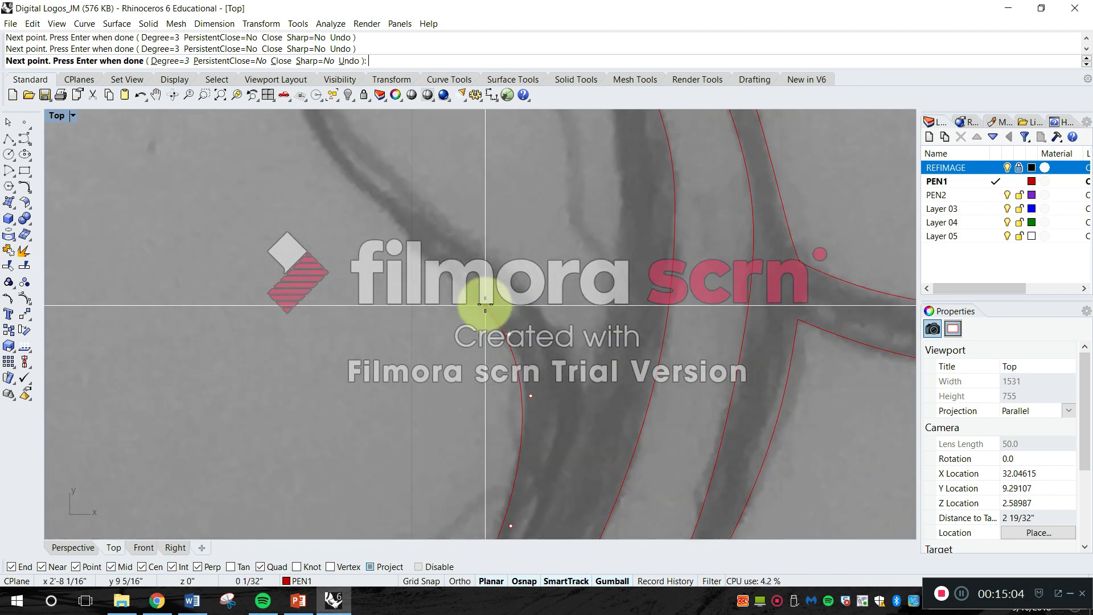
pyautogui.click(480, 300)
pyautogui.click(410, 244)
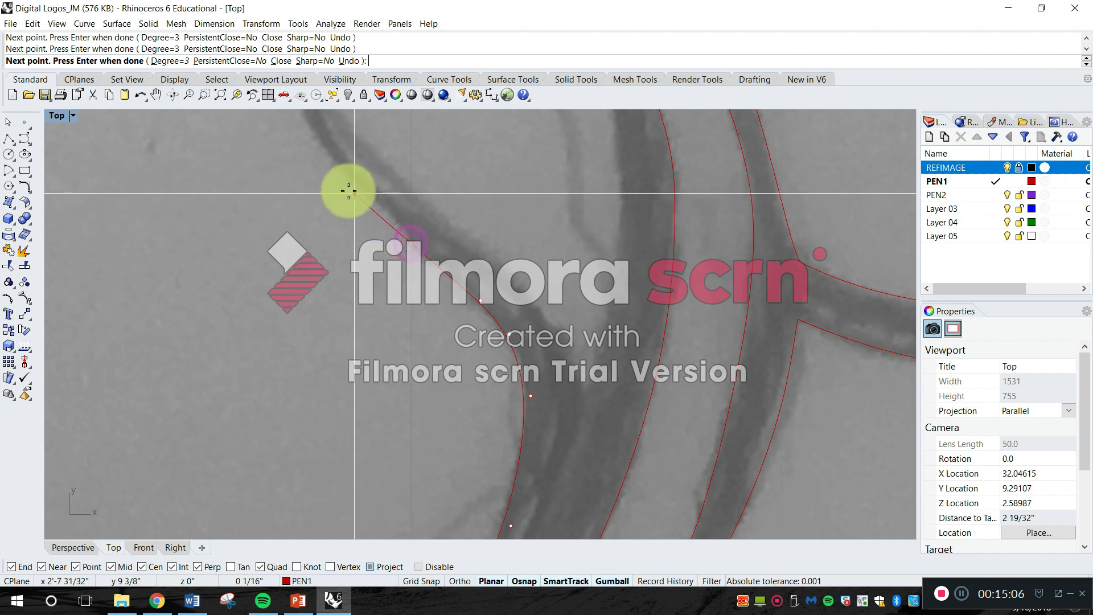
# Continue the degree-3 control-point curve along the outer edge of the curled side branch and end it just past the branch tip
pyautogui.click(344, 173)
pyautogui.moveTo(344, 173); pyautogui.dragTo(359, 390, button='right')
pyautogui.scroll(-4, 339, 364)
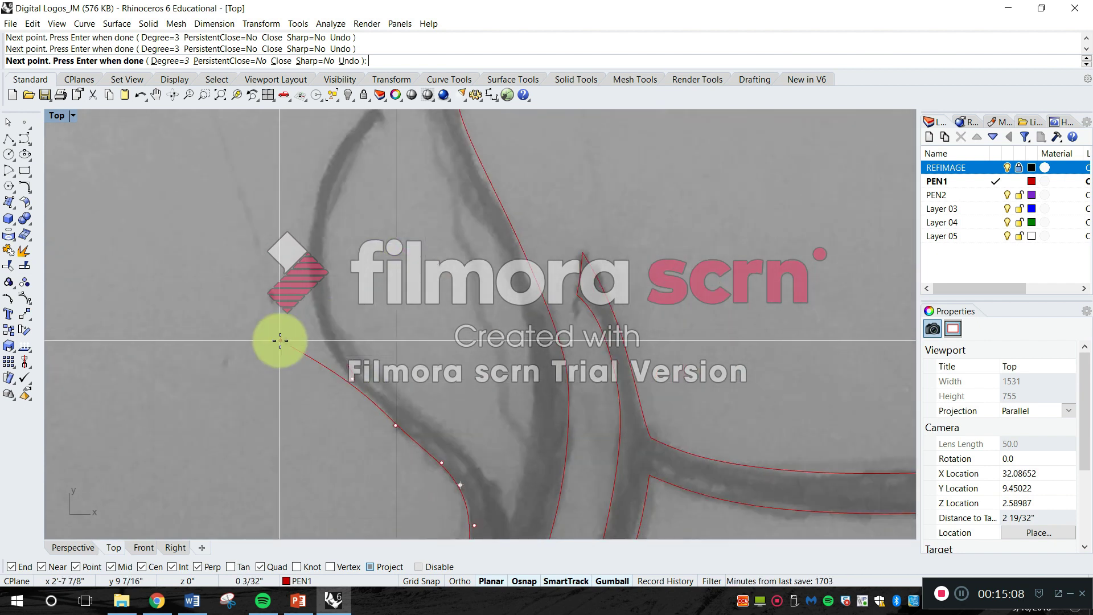
pyautogui.scroll(6, 336, 354)
pyautogui.click(309, 345)
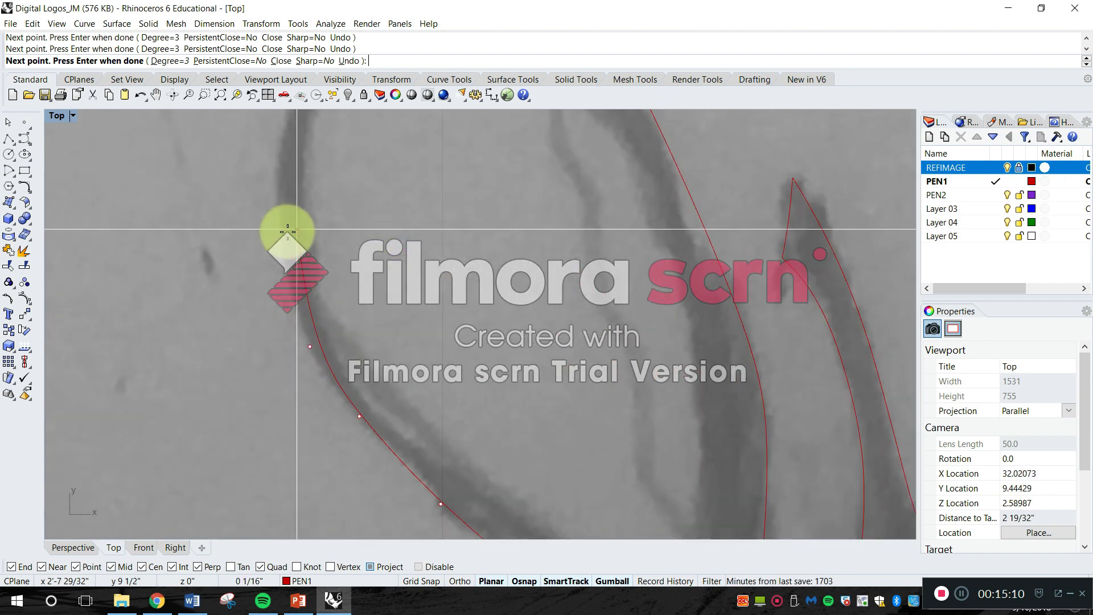
pyautogui.click(279, 244)
pyautogui.moveTo(279, 244); pyautogui.dragTo(256, 386, button='right')
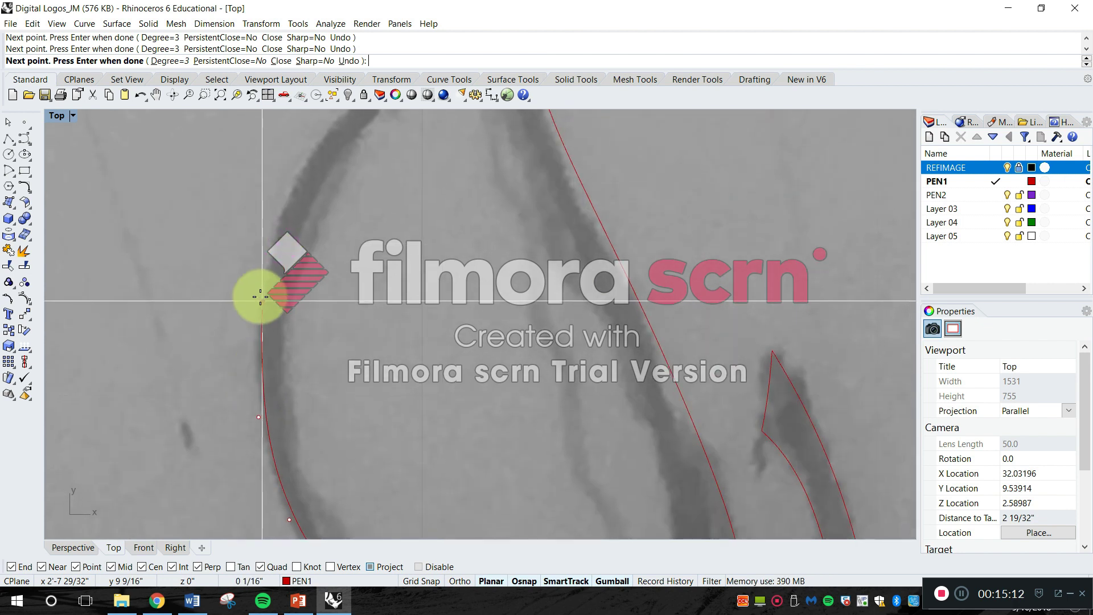
pyautogui.click(287, 205)
pyautogui.moveTo(300, 227); pyautogui.dragTo(262, 325, button='right')
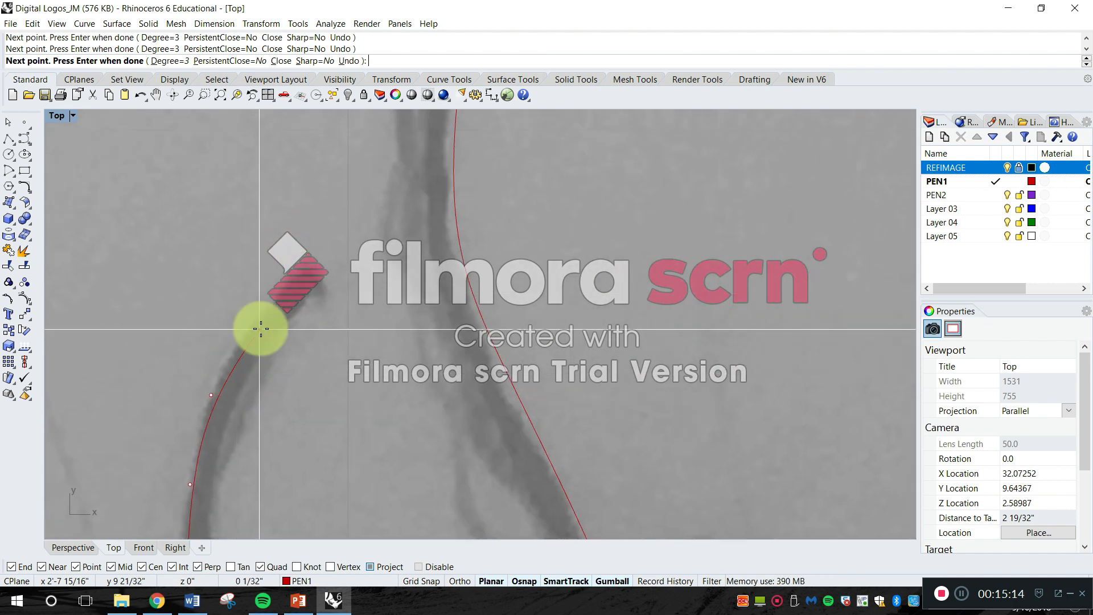
pyautogui.click(262, 314)
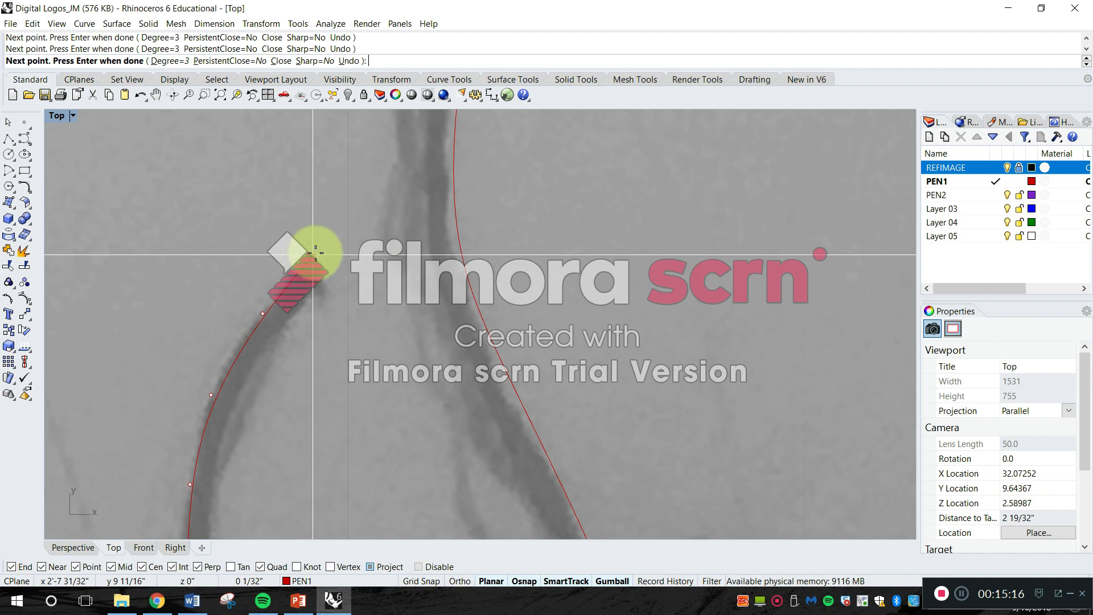
pyautogui.click(331, 227)
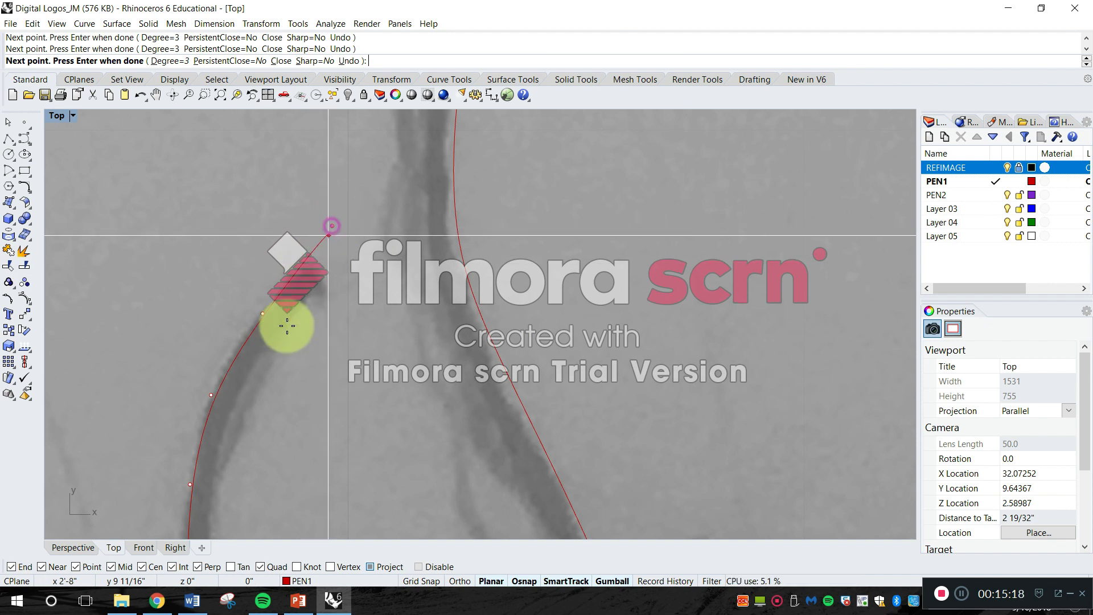
pyautogui.scroll(-3, 379, 276)
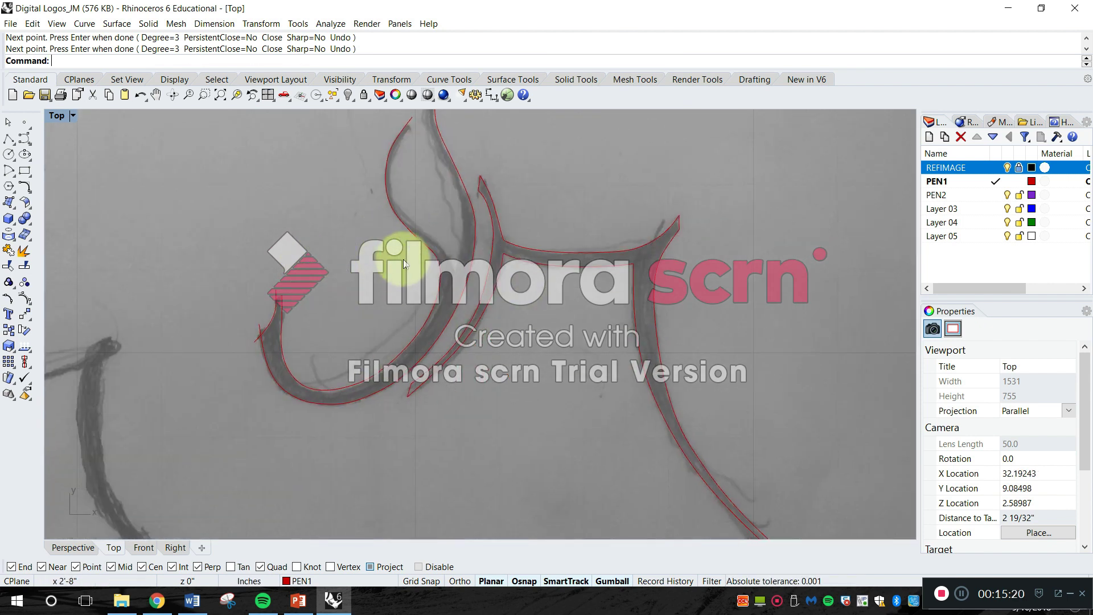
# Start a new curve in the fork between the side branch and main stem, tracing the branch's inner edge up to its bend
pyautogui.scroll(3, 403, 256)
pyautogui.press('Return')
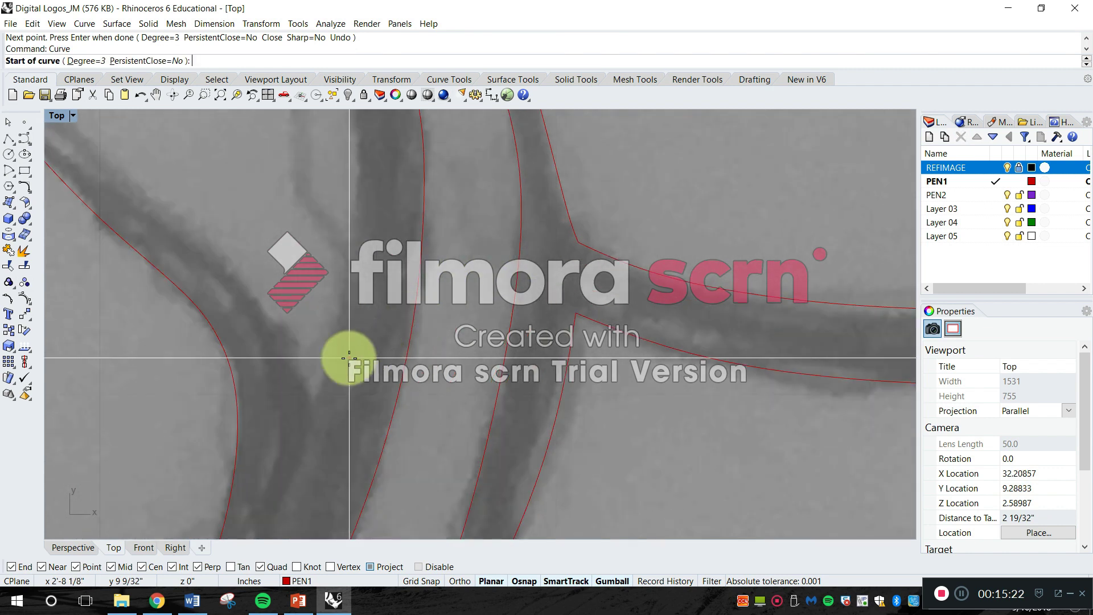
pyautogui.click(315, 402)
pyautogui.scroll(-2, 315, 402)
pyautogui.click(278, 336)
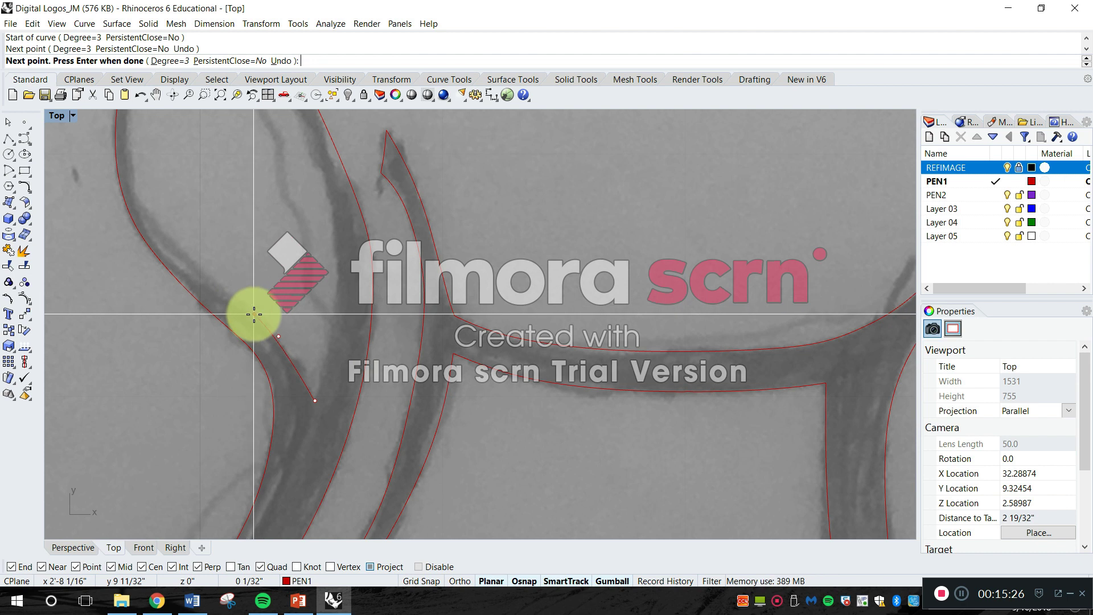
pyautogui.click(261, 319)
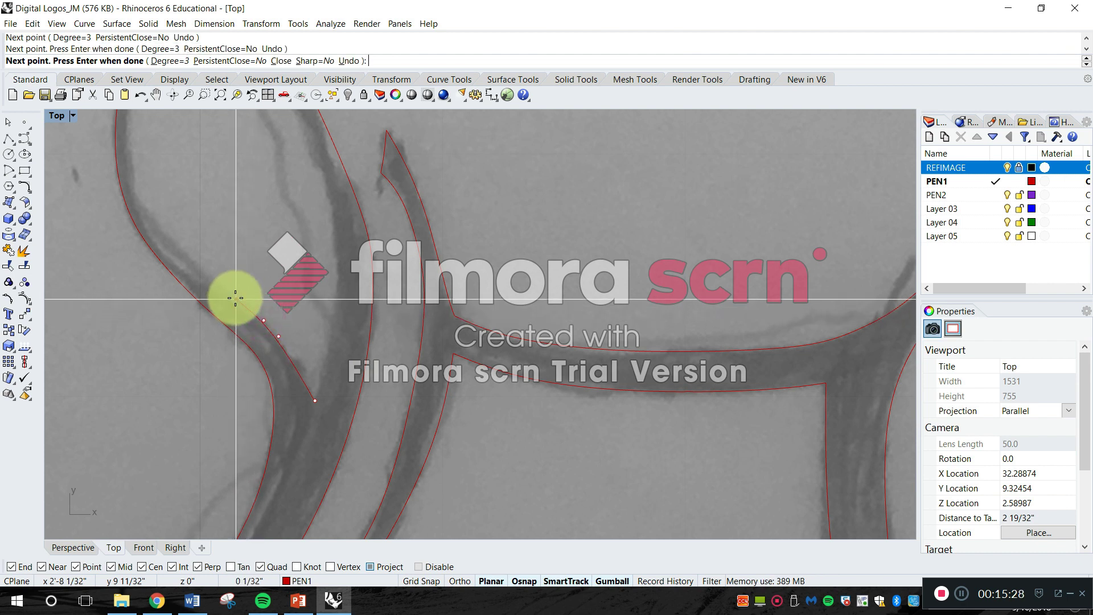
pyautogui.click(234, 296)
pyautogui.click(192, 262)
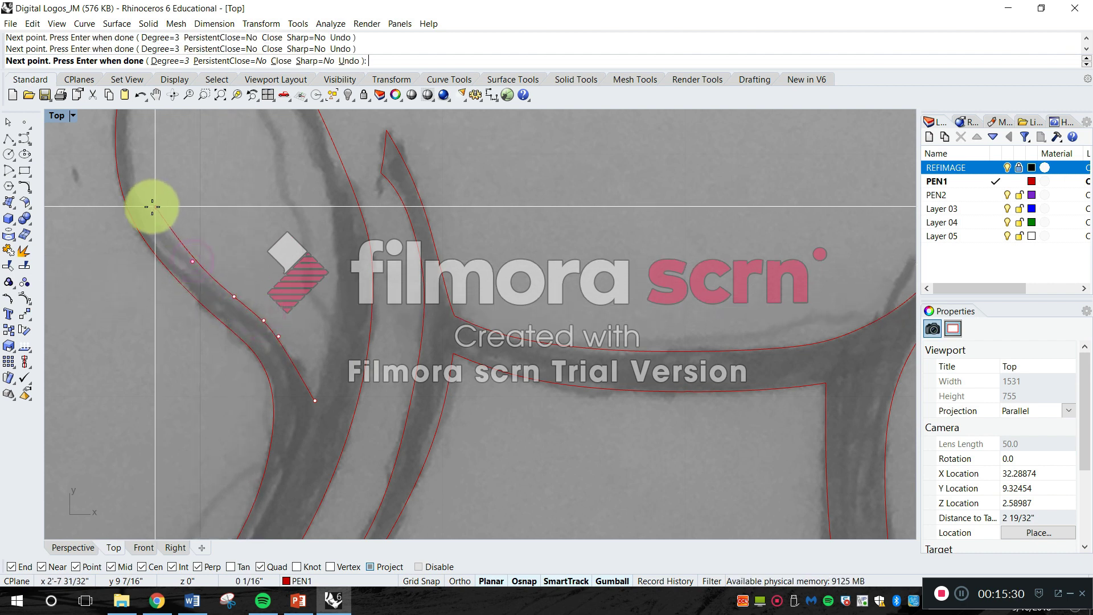
pyautogui.click(146, 212)
# Continue the inner-edge curve around the side branch's bend and finish it just past the branch tip
pyautogui.moveTo(138, 183); pyautogui.dragTo(207, 308, button='right')
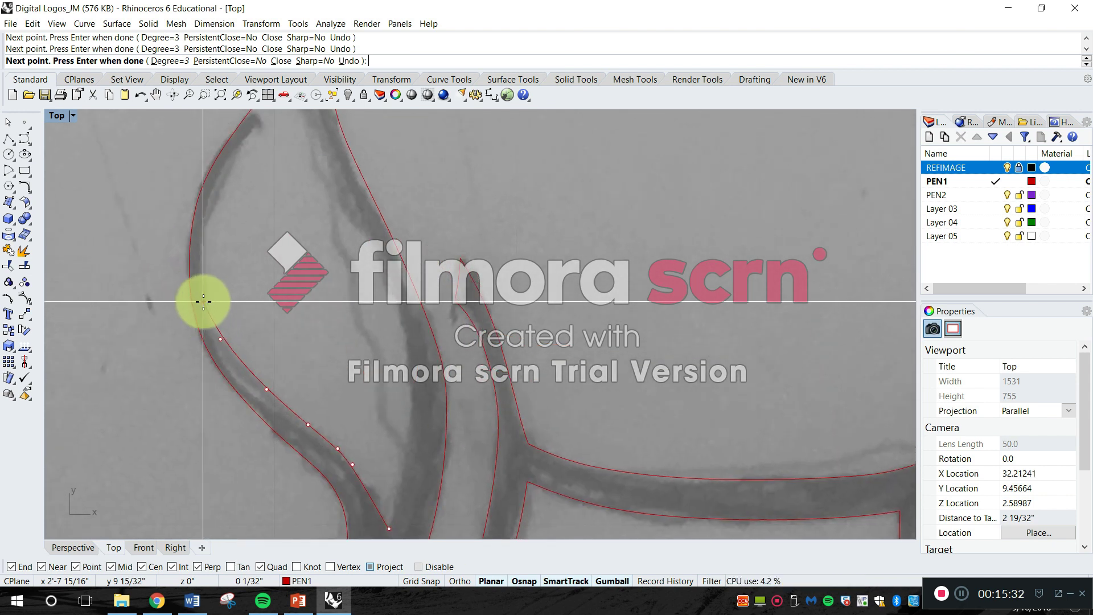
pyautogui.click(203, 302)
pyautogui.click(201, 228)
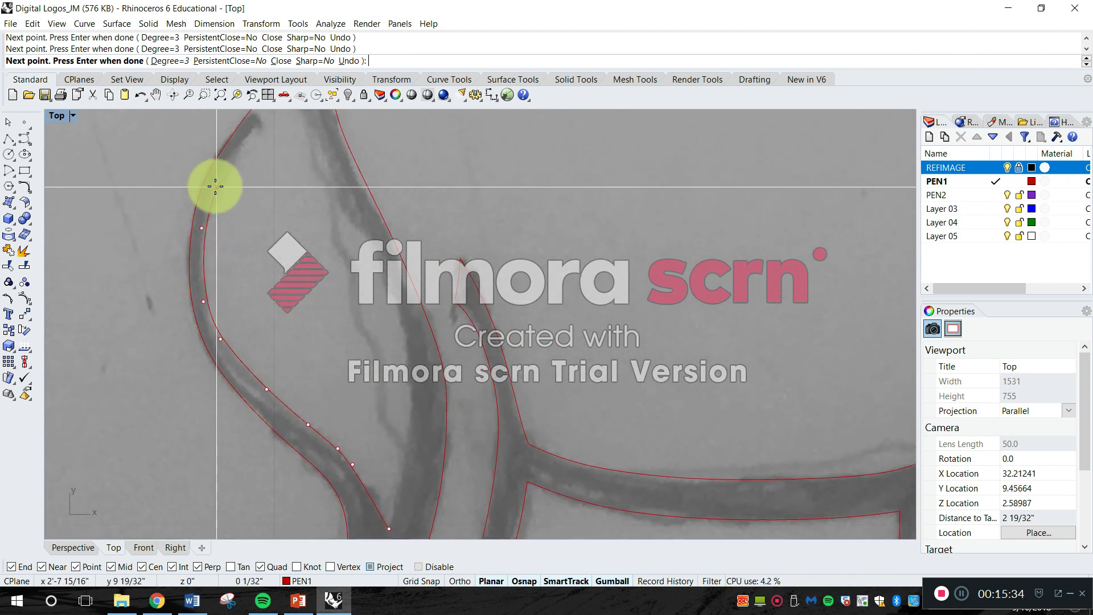
pyautogui.click(220, 178)
pyautogui.scroll(3, 219, 268)
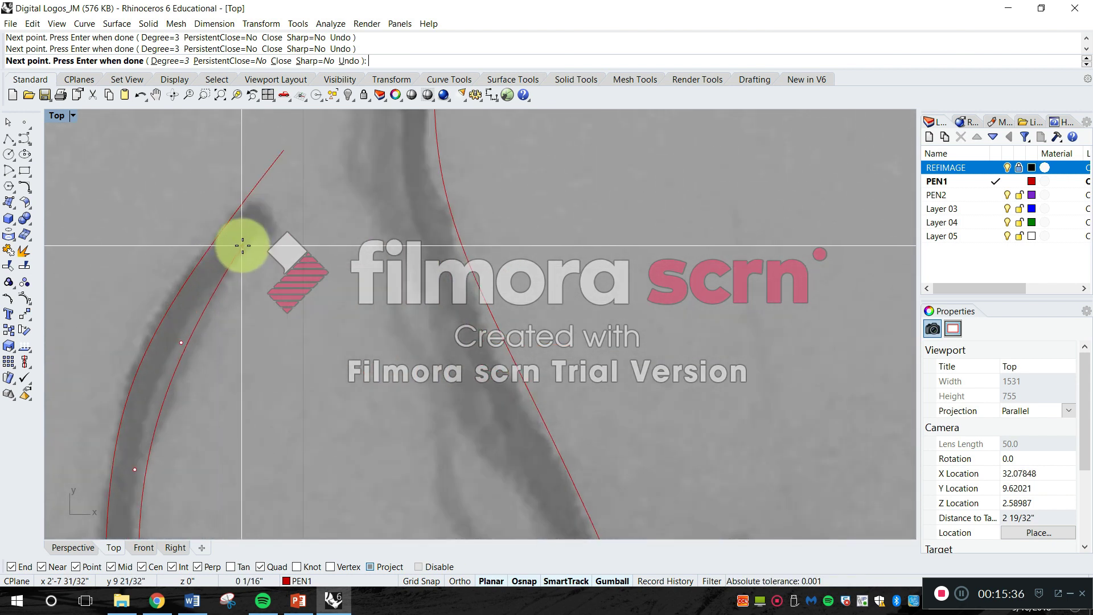
pyautogui.click(224, 278)
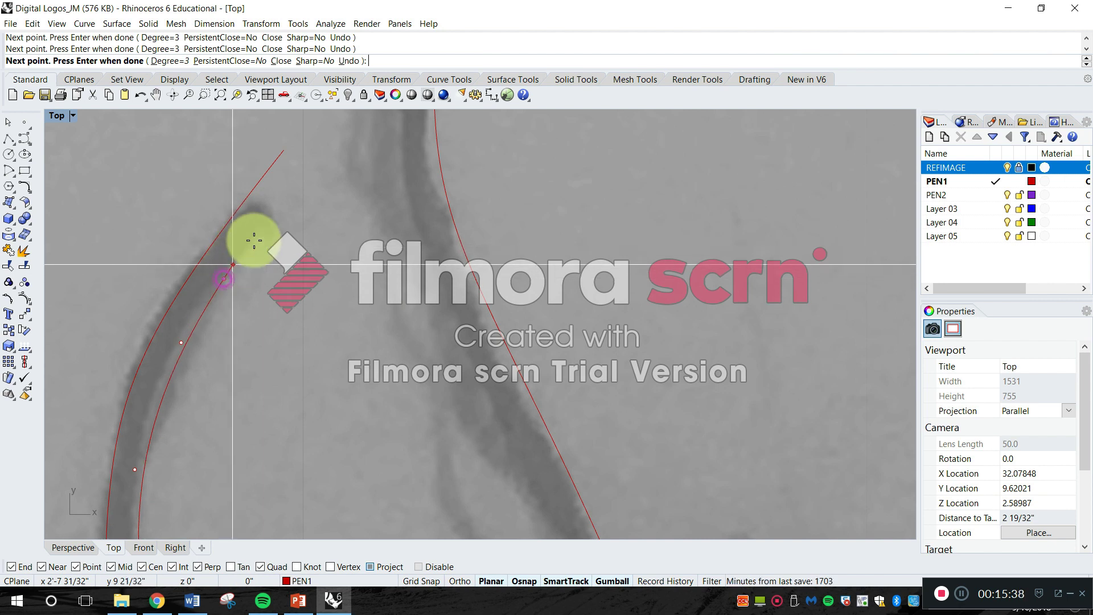
pyautogui.click(259, 235)
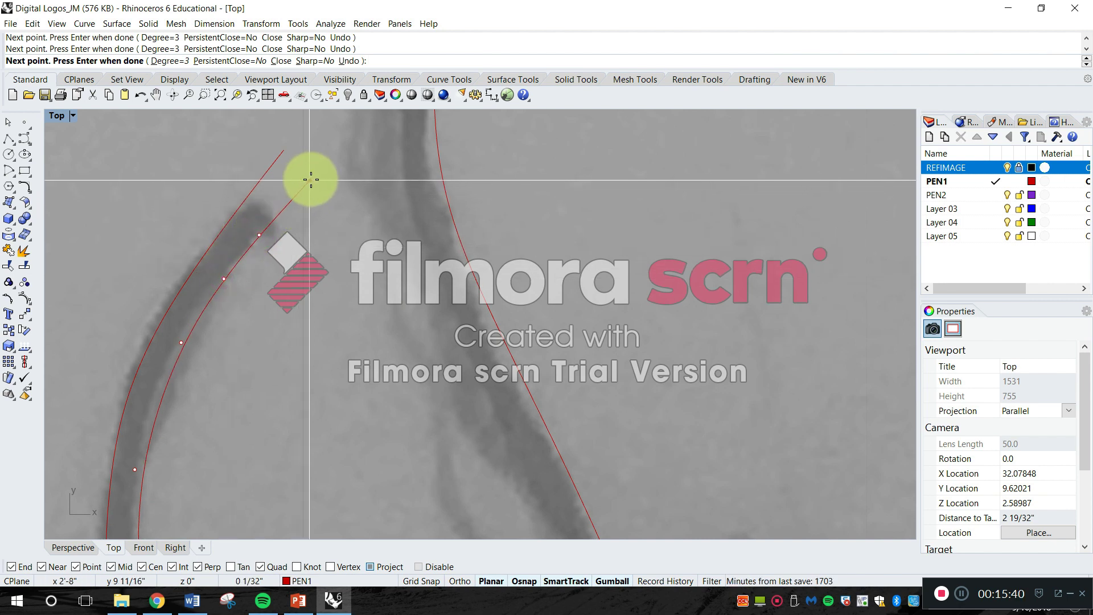
pyautogui.press('Return')
pyautogui.scroll(-3, 388, 268)
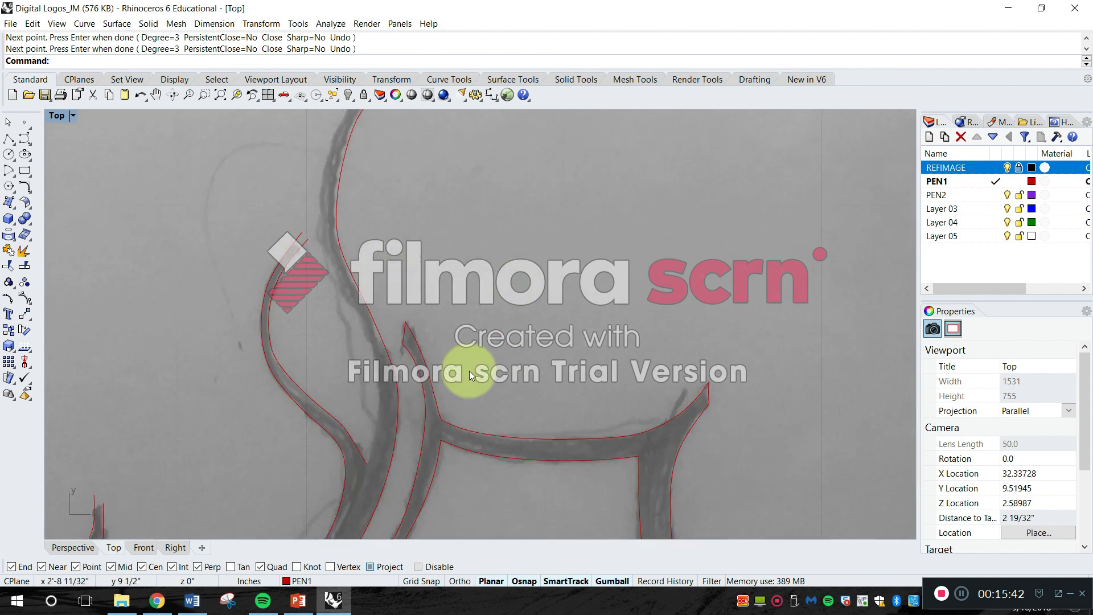
# Start a curve at the inner-edge curve's endpoint in the fork and trace the main stem's inner edge to its upper narrow part
pyautogui.scroll(5, 361, 470)
pyautogui.press('Return')
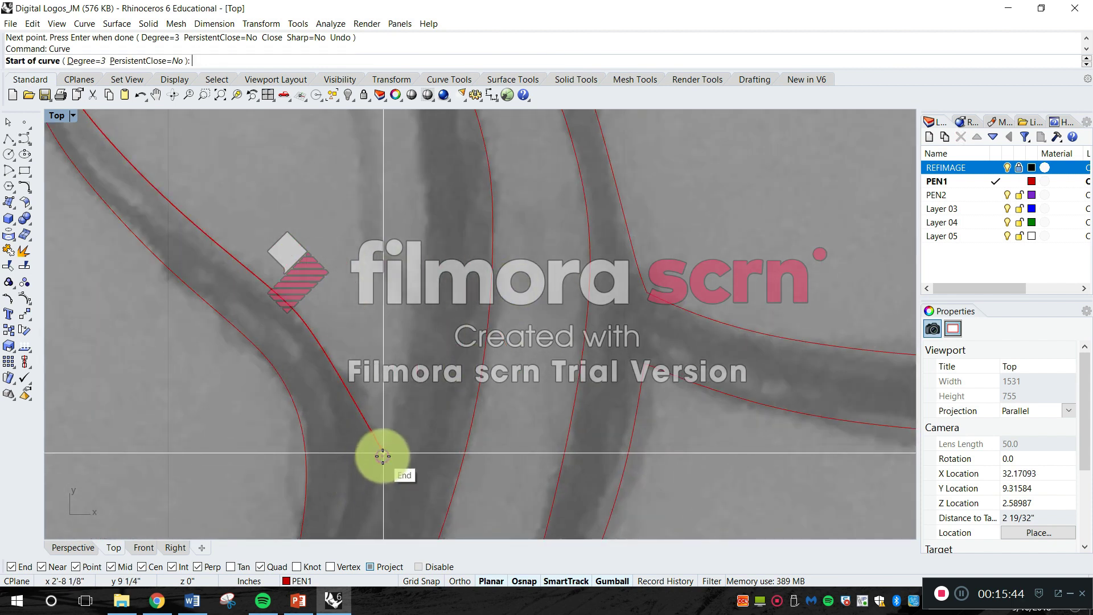
pyautogui.click(383, 455)
pyautogui.scroll(-2, 427, 361)
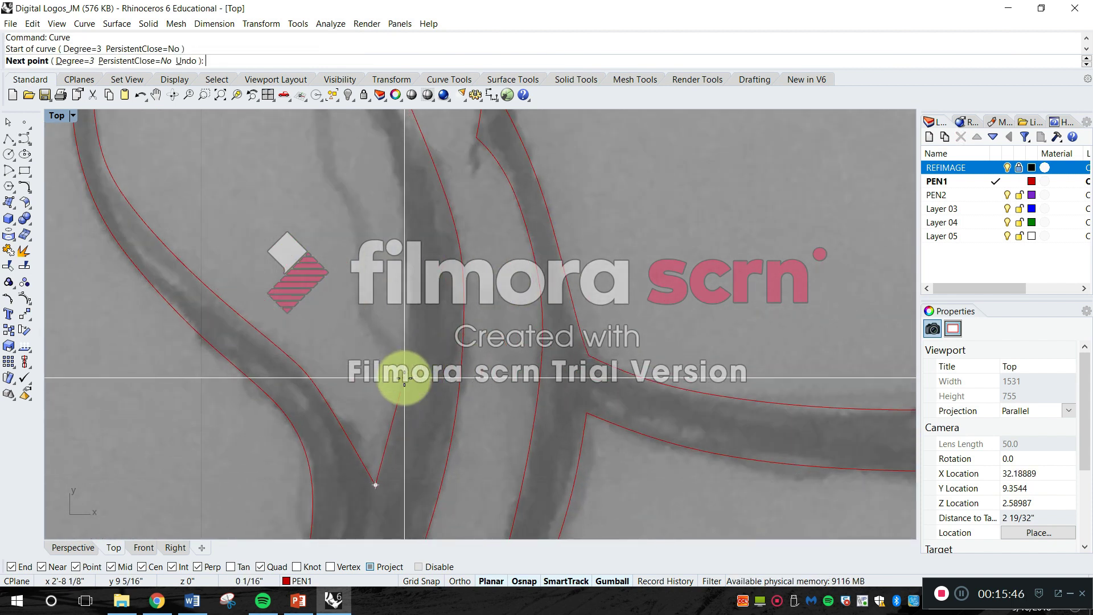
pyautogui.click(415, 276)
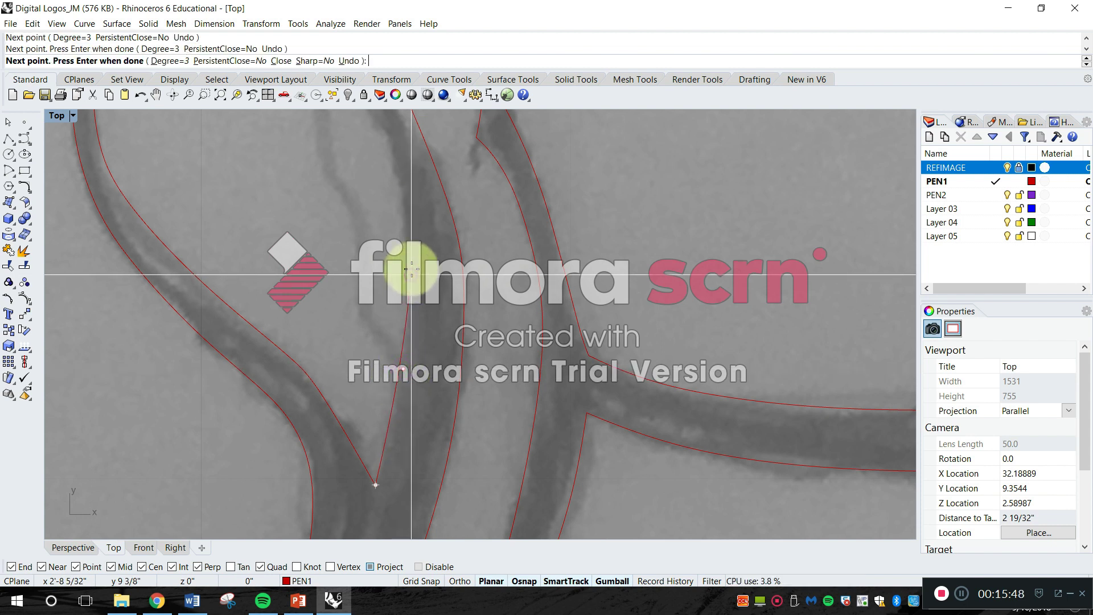
pyautogui.scroll(-1, 391, 361)
pyautogui.click(401, 333)
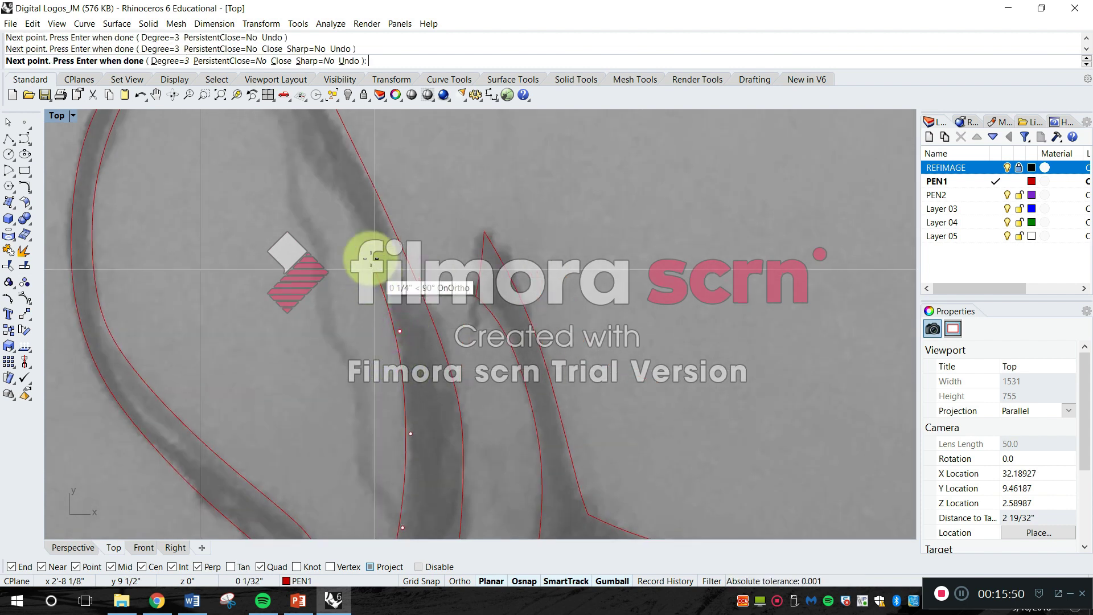
pyautogui.click(356, 230)
pyautogui.moveTo(356, 229); pyautogui.dragTo(378, 391, button='right')
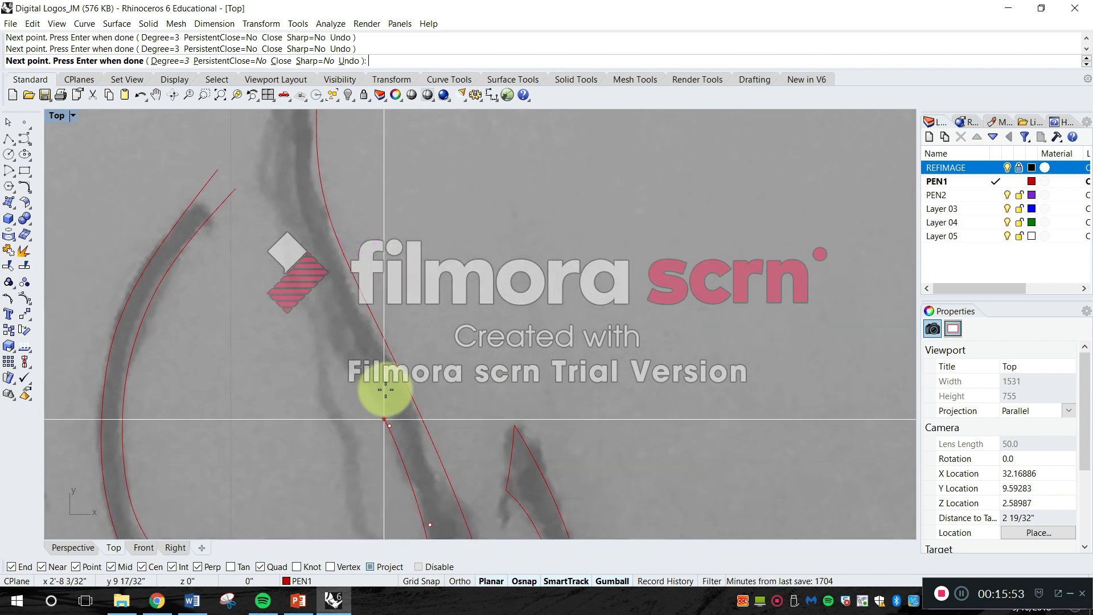
pyautogui.click(350, 334)
# Continue the main stem's inner-edge curve through the upper bend and finish it just past the stem's top end
pyautogui.moveTo(314, 245); pyautogui.dragTo(321, 380, button='right')
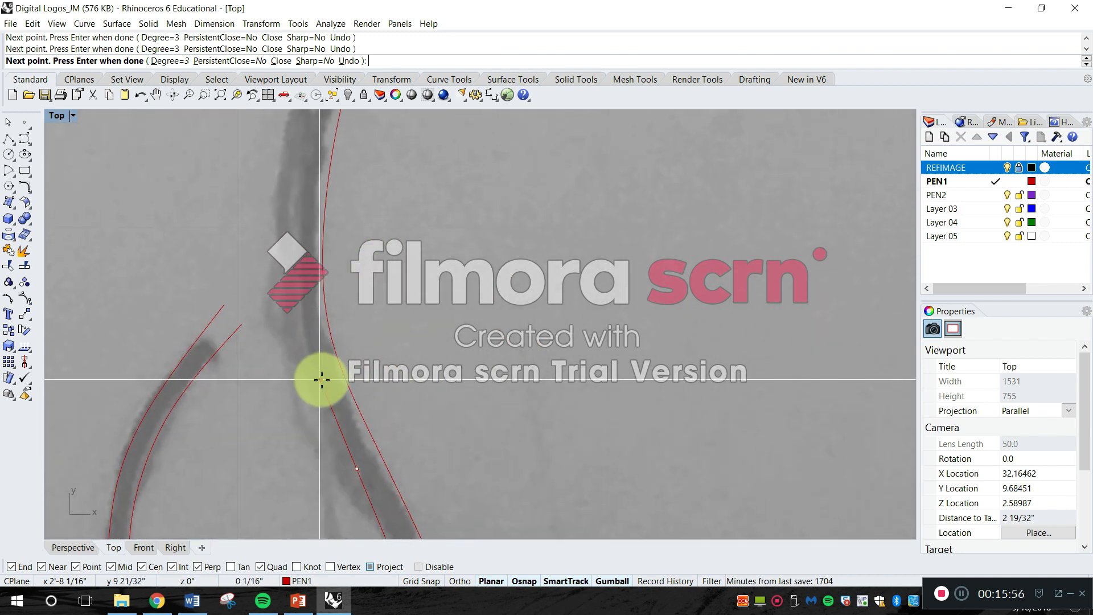
pyautogui.click(307, 342)
pyautogui.click(297, 246)
pyautogui.moveTo(298, 246); pyautogui.dragTo(252, 515, button='right')
pyautogui.click(259, 368)
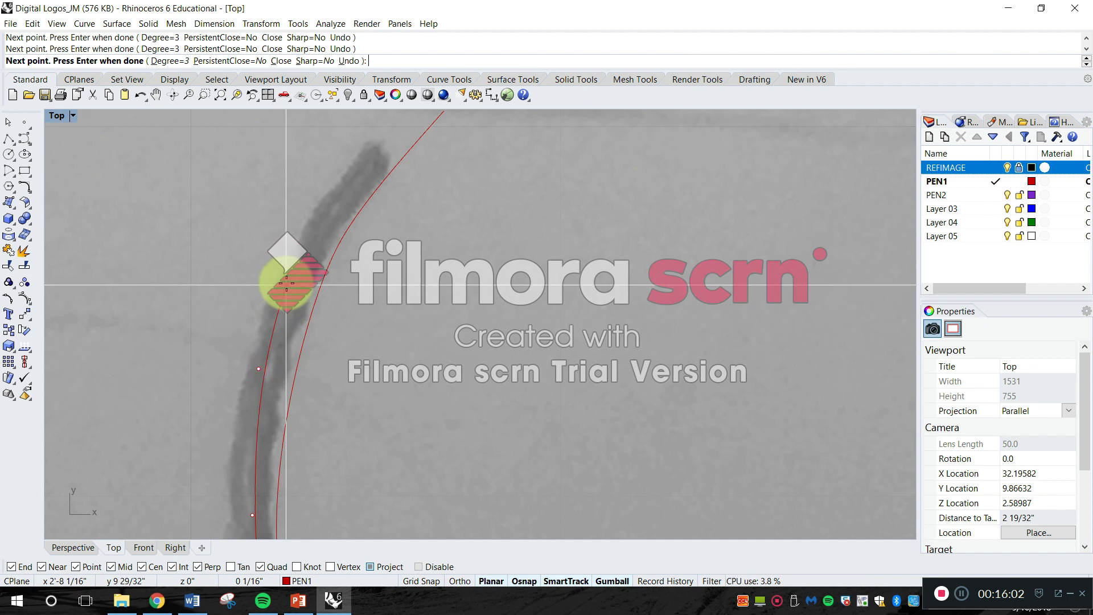
pyautogui.click(298, 246)
pyautogui.click(352, 162)
pyautogui.moveTo(361, 153); pyautogui.dragTo(321, 276, button='right')
pyautogui.click(338, 248)
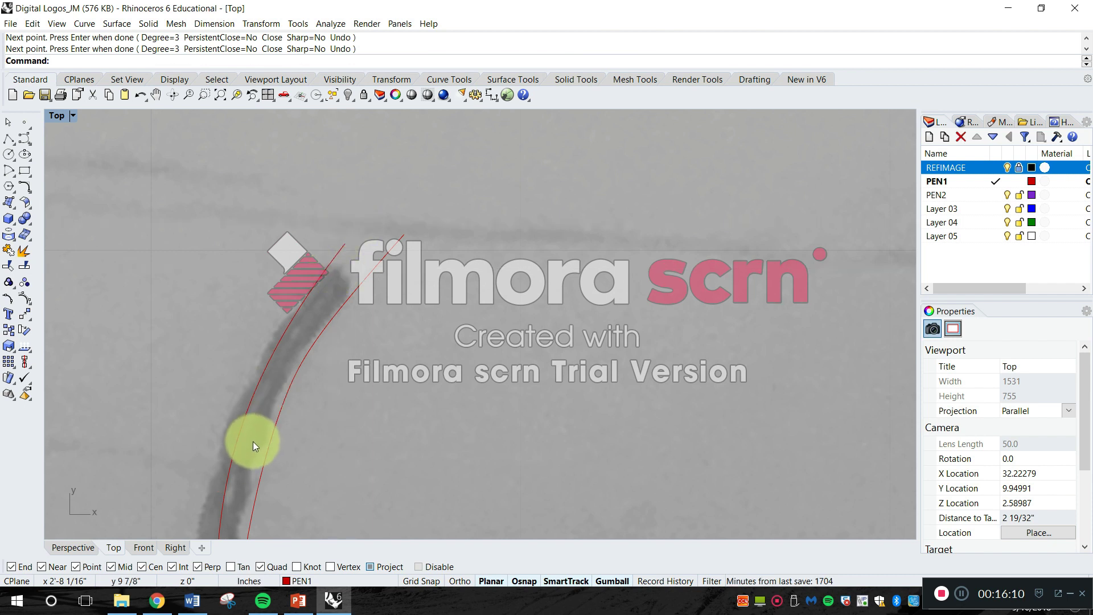
# Examine the main stem's new inner-edge curve and its control points against the reference sketch
pyautogui.scroll(-5, 253, 427)
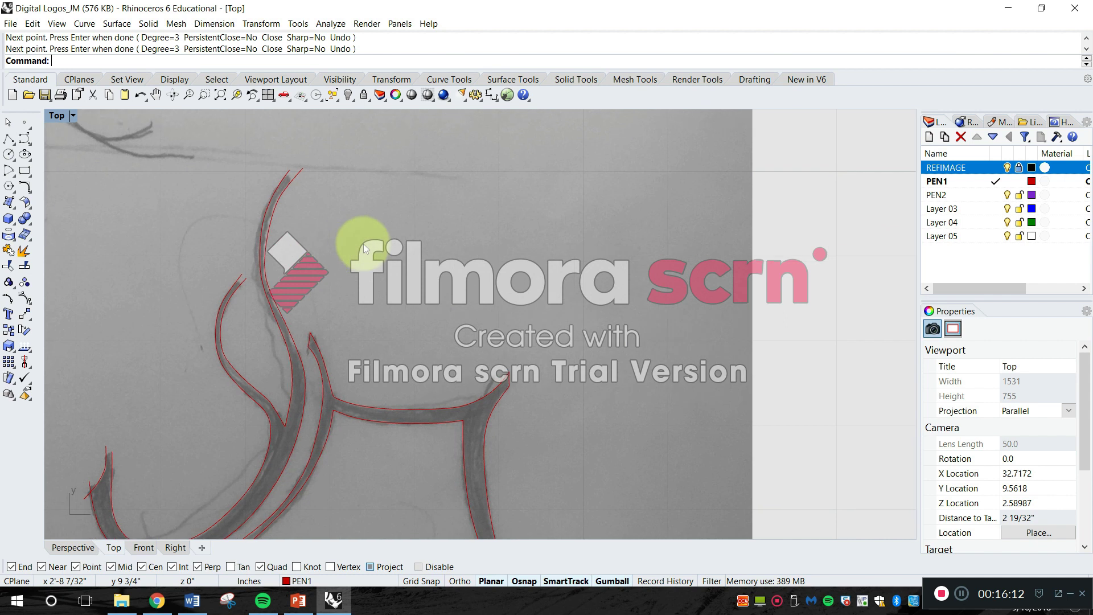
pyautogui.scroll(5, 252, 341)
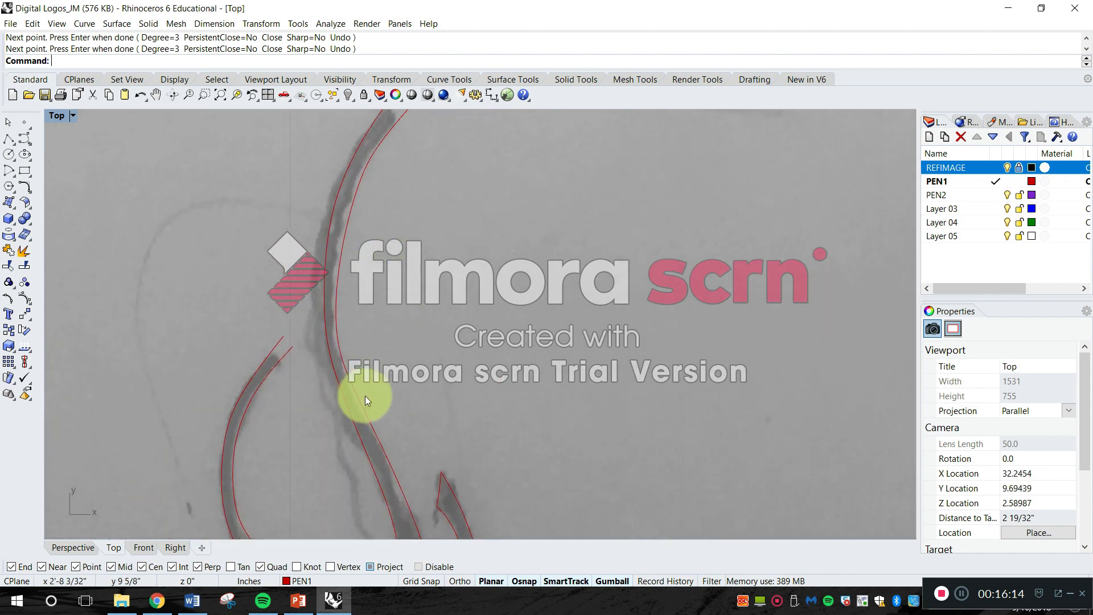
pyautogui.moveTo(426, 431); pyautogui.dragTo(424, 399, button='right')
pyautogui.moveTo(394, 327); pyautogui.dragTo(377, 390, button='right')
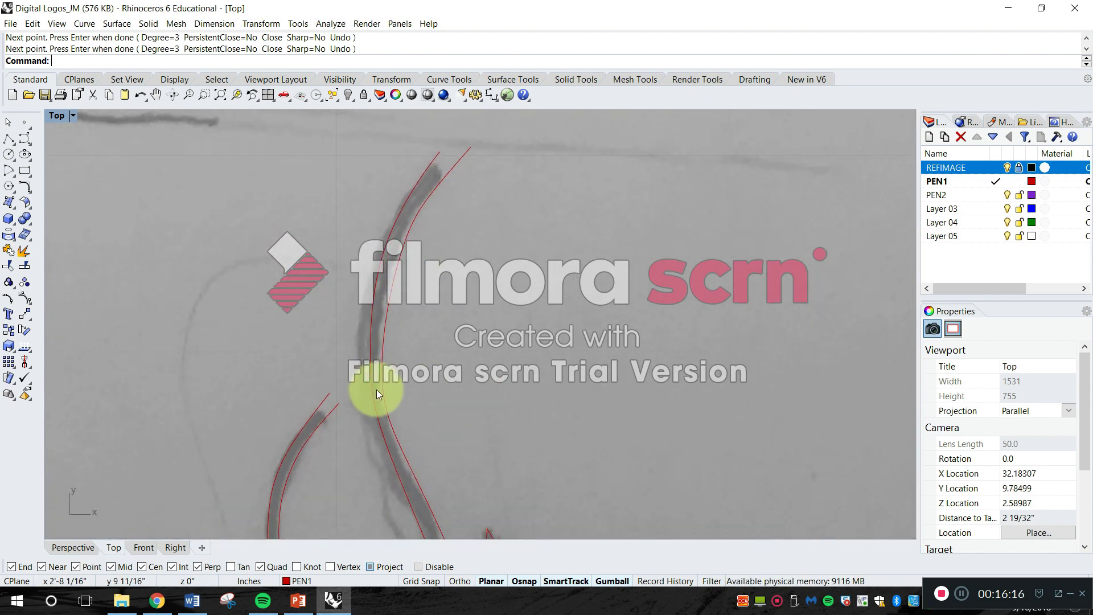
pyautogui.click(370, 373)
pyautogui.scroll(-3, 402, 279)
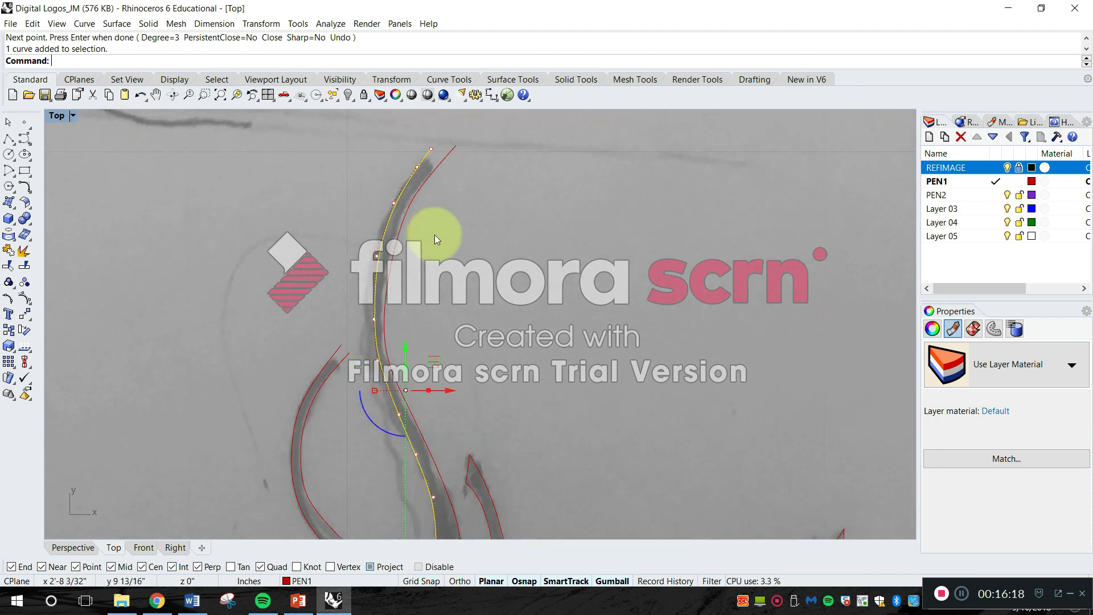
pyautogui.scroll(2, 419, 199)
pyautogui.click(450, 278)
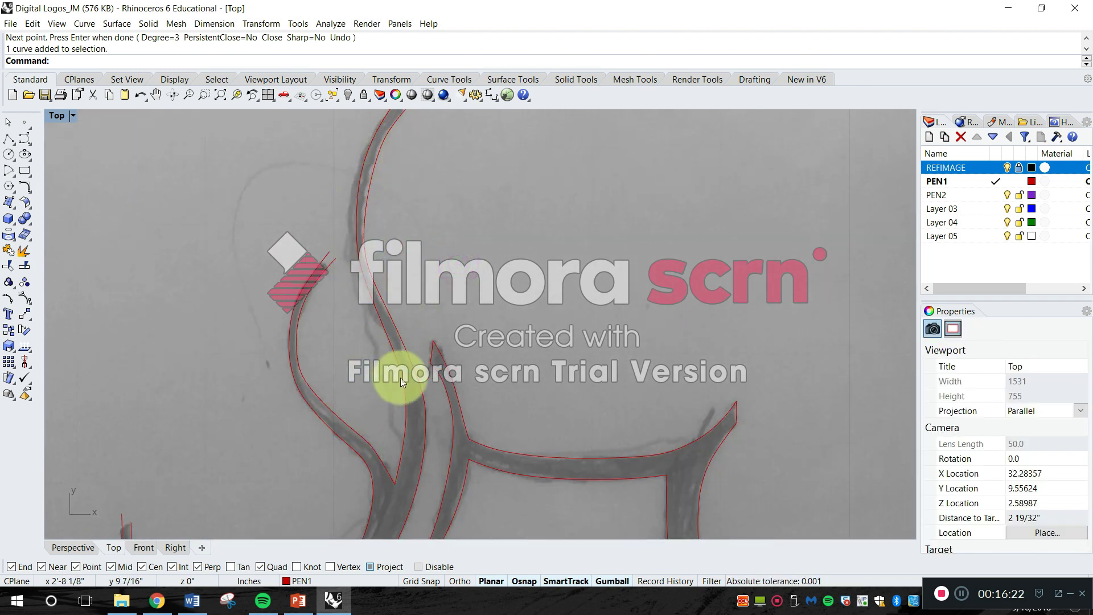
pyautogui.scroll(-3, 409, 284)
pyautogui.scroll(4, 398, 353)
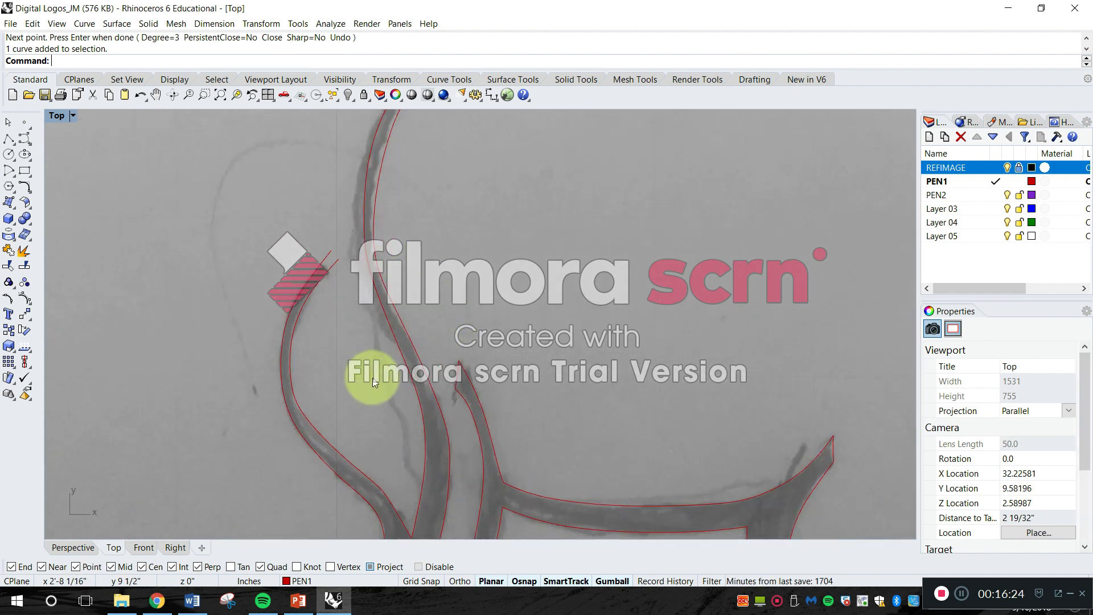
pyautogui.click(429, 344)
pyautogui.scroll(2, 412, 282)
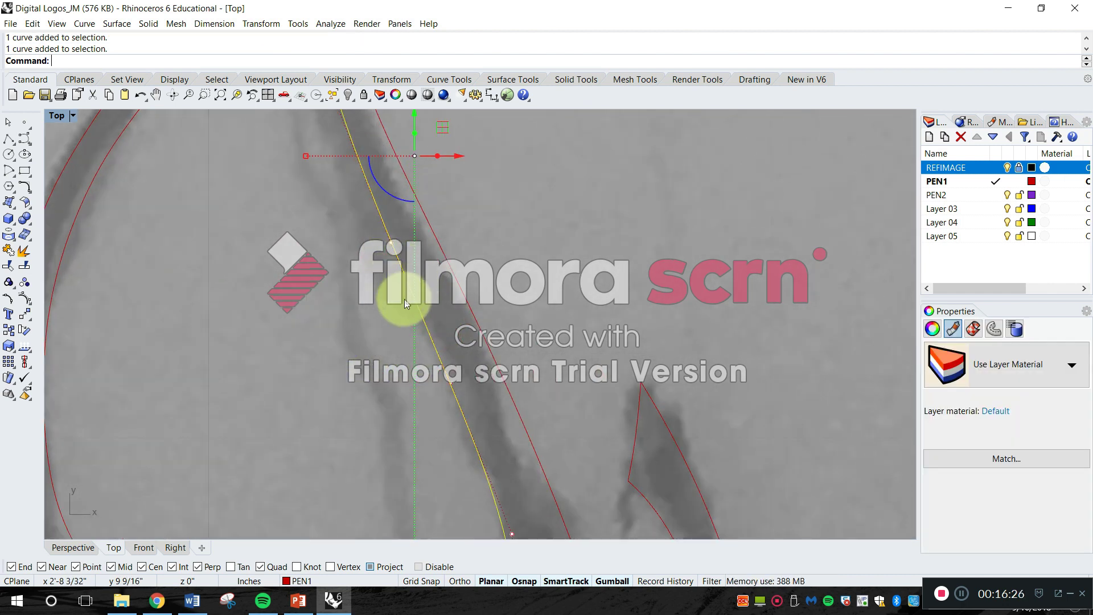
pyautogui.scroll(-2, 404, 299)
pyautogui.click(466, 237)
# Check the traced outlines around the crossing of the stem and side branch and down at their fork
pyautogui.moveTo(436, 250); pyautogui.dragTo(429, 332, button='right')
pyautogui.moveTo(406, 282); pyautogui.dragTo(340, 288, button='right')
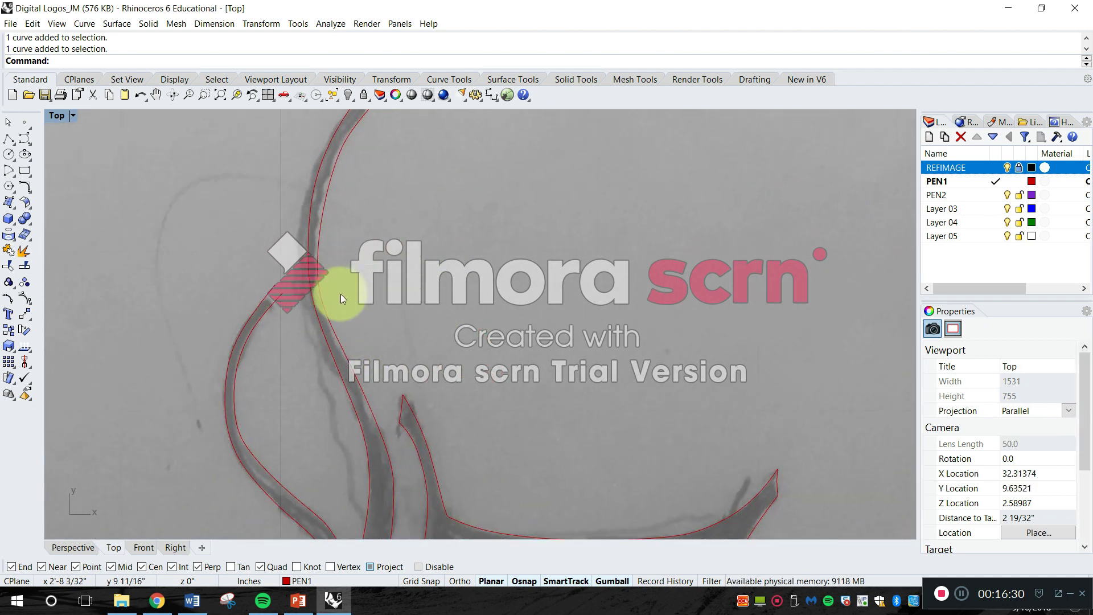
pyautogui.scroll(2, 341, 294)
pyautogui.moveTo(353, 418)
pyautogui.mouseDown(button='right')
pyautogui.moveTo(377, 455)
pyautogui.moveTo(392, 350)
pyautogui.mouseUp(button='right')
pyautogui.scroll(-2, 377, 456)
pyautogui.scroll(6, 392, 351)
pyautogui.moveTo(387, 450); pyautogui.dragTo(397, 287, button='right')
pyautogui.scroll(-4, 399, 344)
pyautogui.moveTo(404, 370); pyautogui.dragTo(391, 326, button='right')
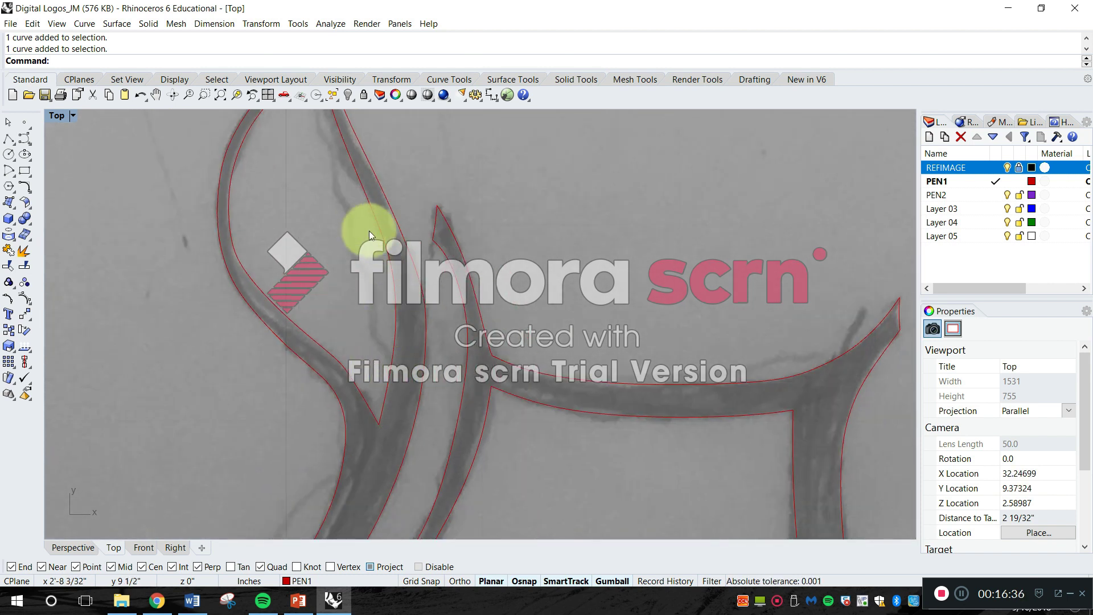
# Draw a short cutting line across the main stem's inner-edge curve, level with the side branch's pointed tip
pyautogui.click(391, 307)
pyautogui.scroll(-1, 399, 307)
pyautogui.moveTo(400, 307); pyautogui.dragTo(408, 360, button='right')
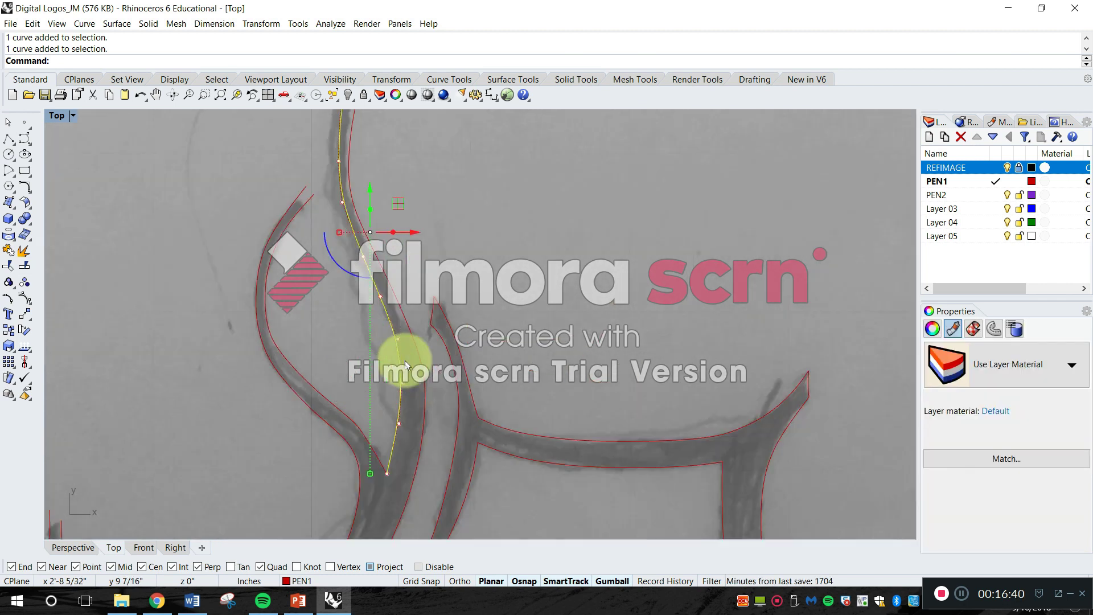
pyautogui.press('Escape')
pyautogui.scroll(4, 393, 361)
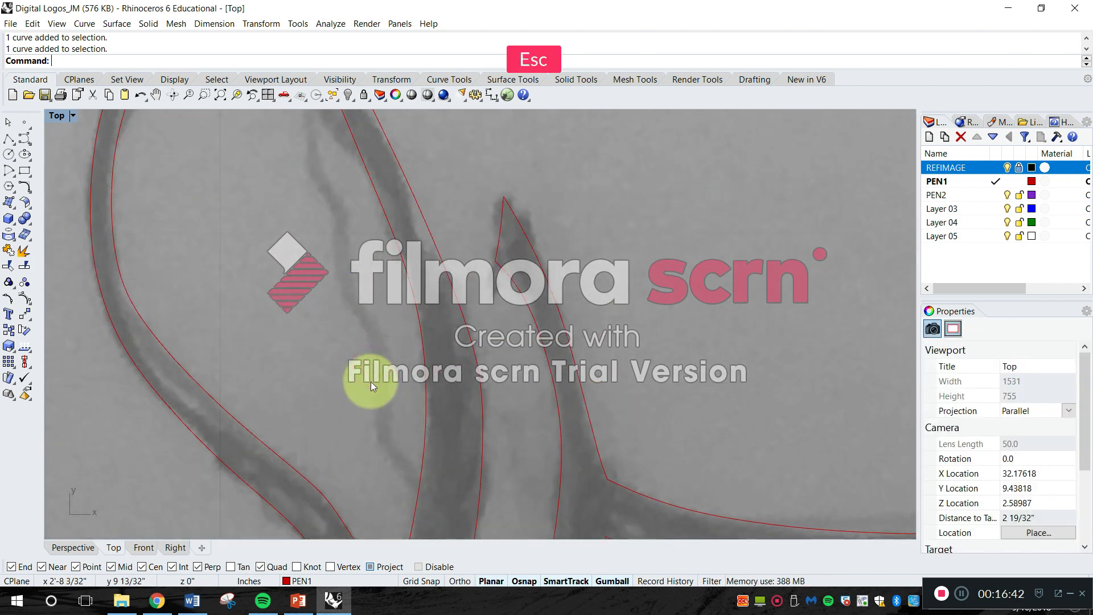
pyautogui.press('space')
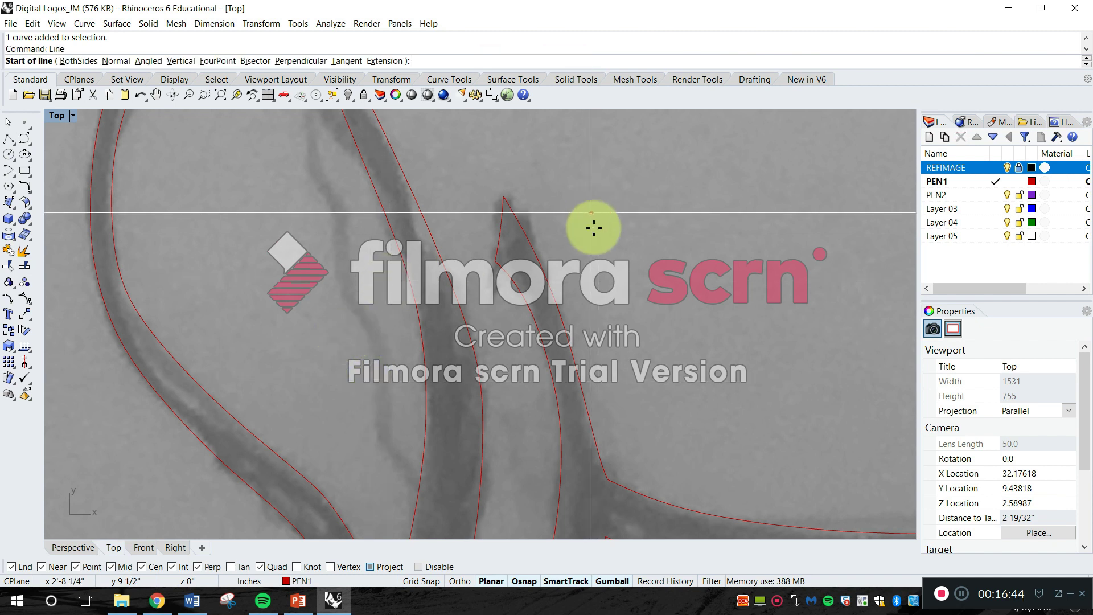
pyautogui.scroll(7, 386, 302)
pyautogui.click(423, 254)
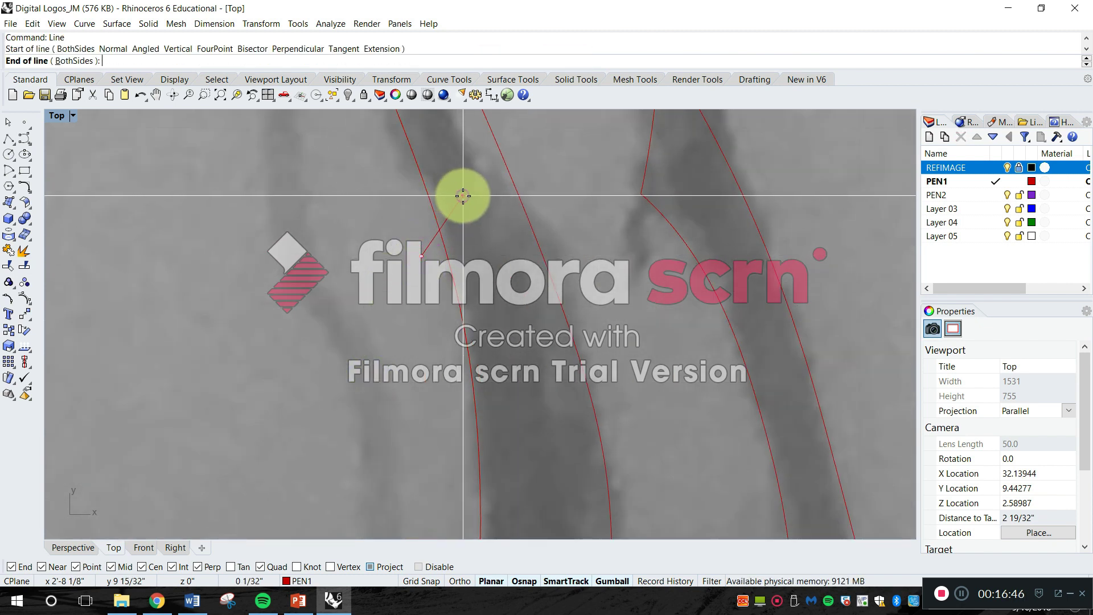
pyautogui.click(462, 195)
pyautogui.scroll(-7, 462, 195)
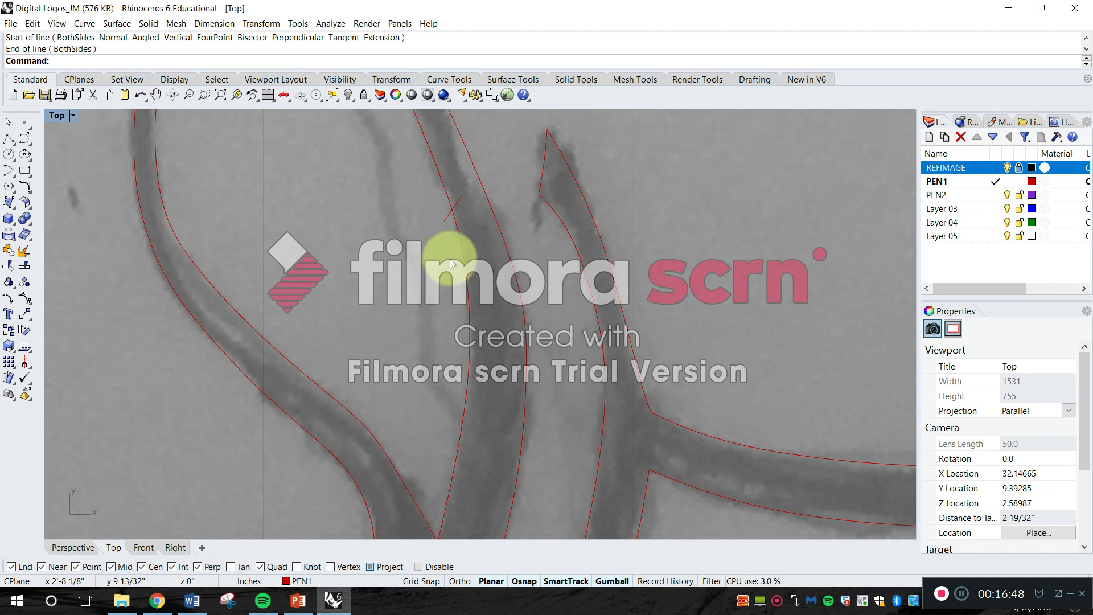
pyautogui.moveTo(452, 207); pyautogui.dragTo(453, 340, button='right')
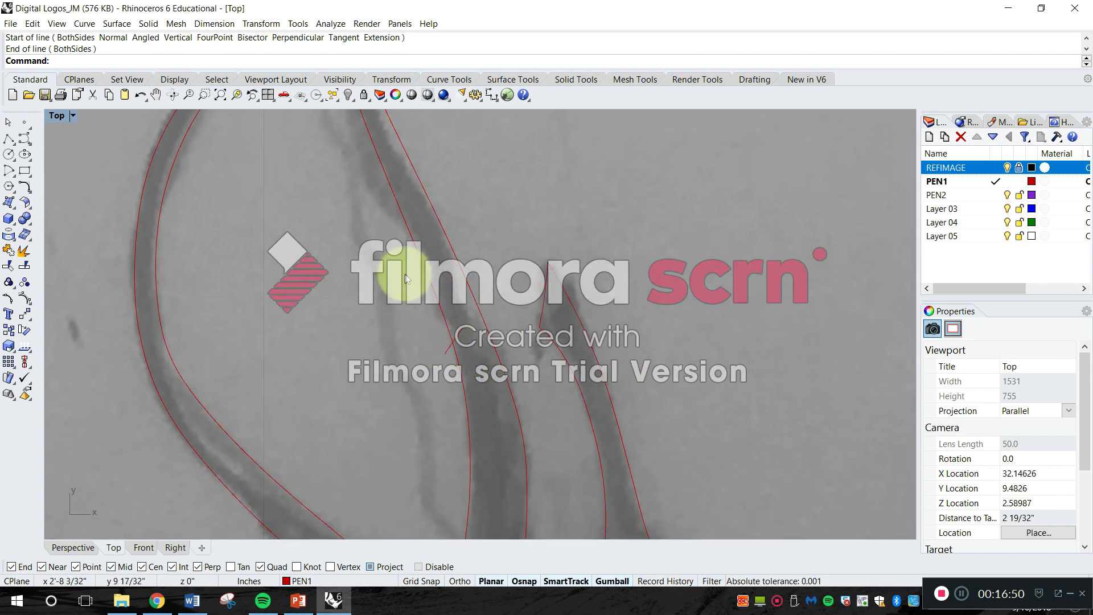
# Trim away the inner-edge curve above the short cutting line and delete that line
pyautogui.press('Escape')
pyautogui.scroll(3, 466, 353)
pyautogui.write('Trim')
pyautogui.press('space')
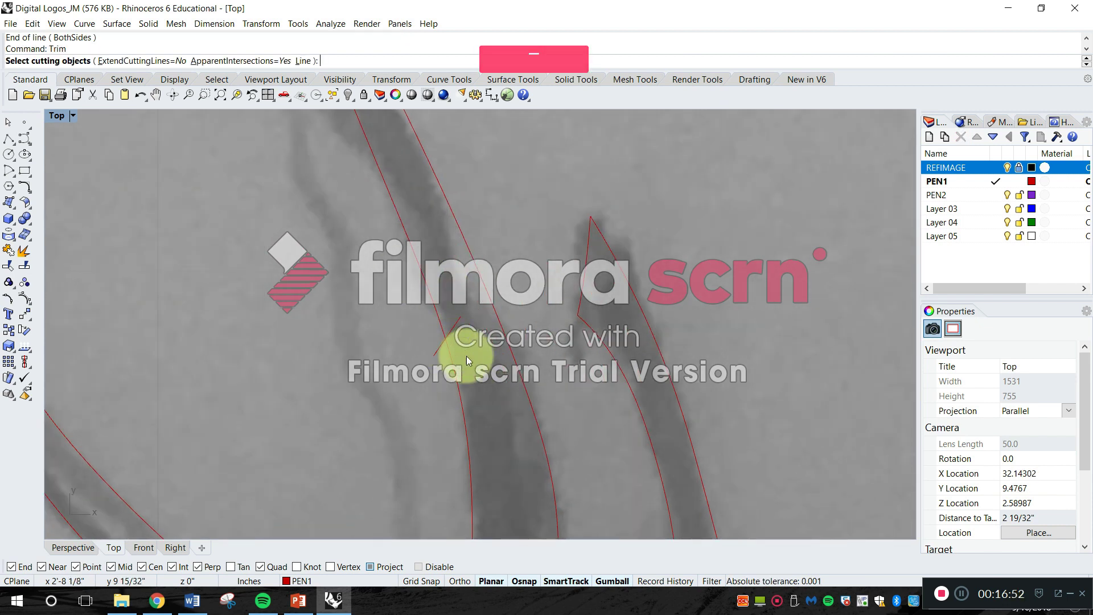
pyautogui.scroll(6, 470, 352)
pyautogui.moveTo(456, 369); pyautogui.dragTo(404, 318)
pyautogui.press('Return')
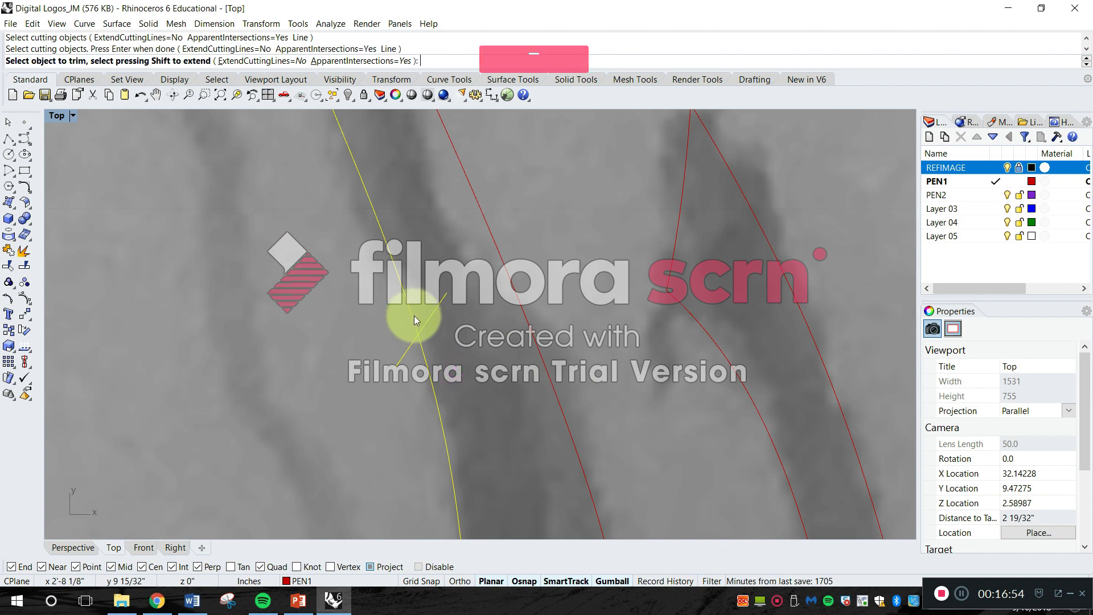
pyautogui.click(414, 316)
pyautogui.press('Escape')
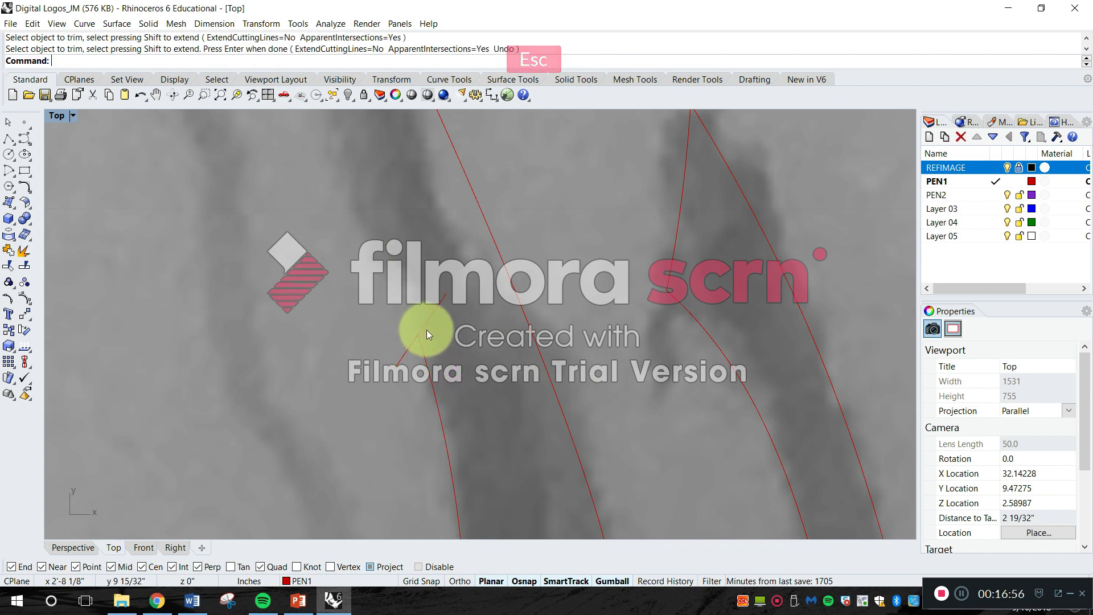
pyautogui.click(426, 329)
pyautogui.press('Delete')
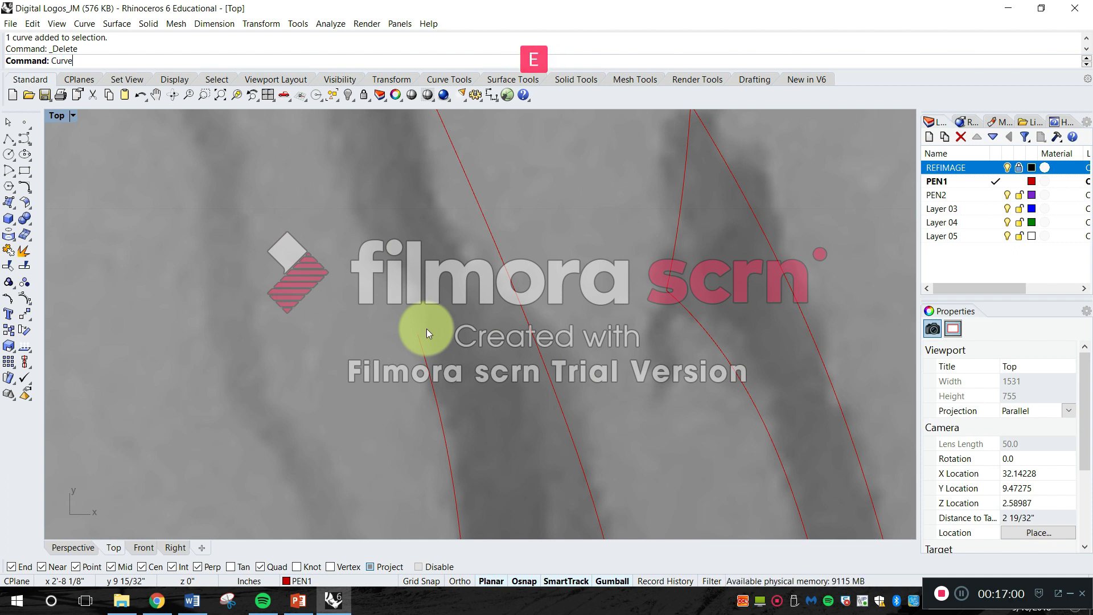
# Start the Curve command and turn off the Near and Point object snaps
pyautogui.press('Return')
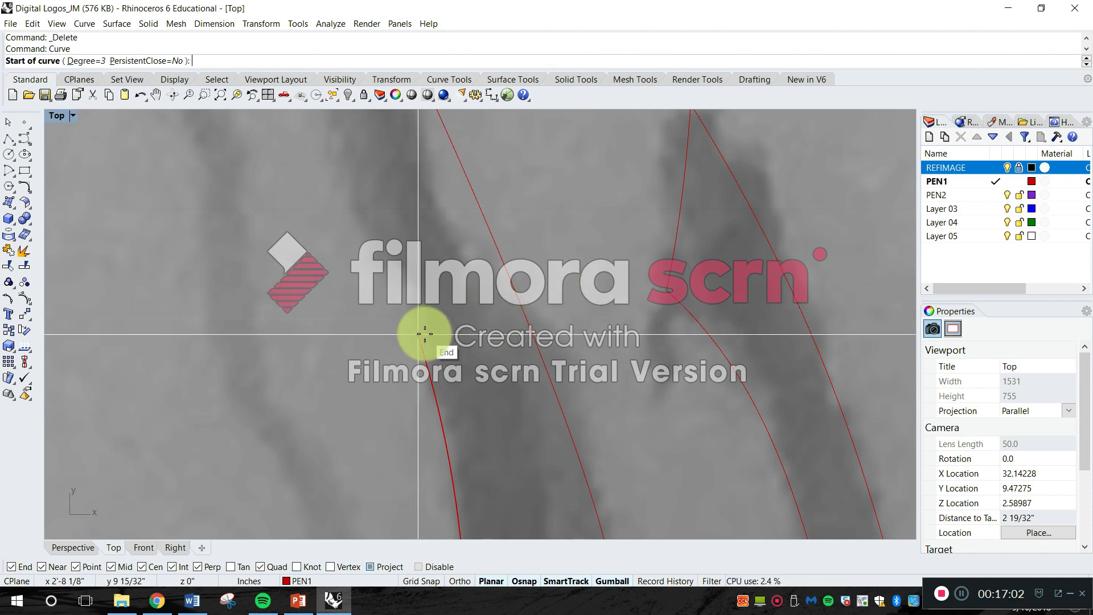
pyautogui.click(418, 334)
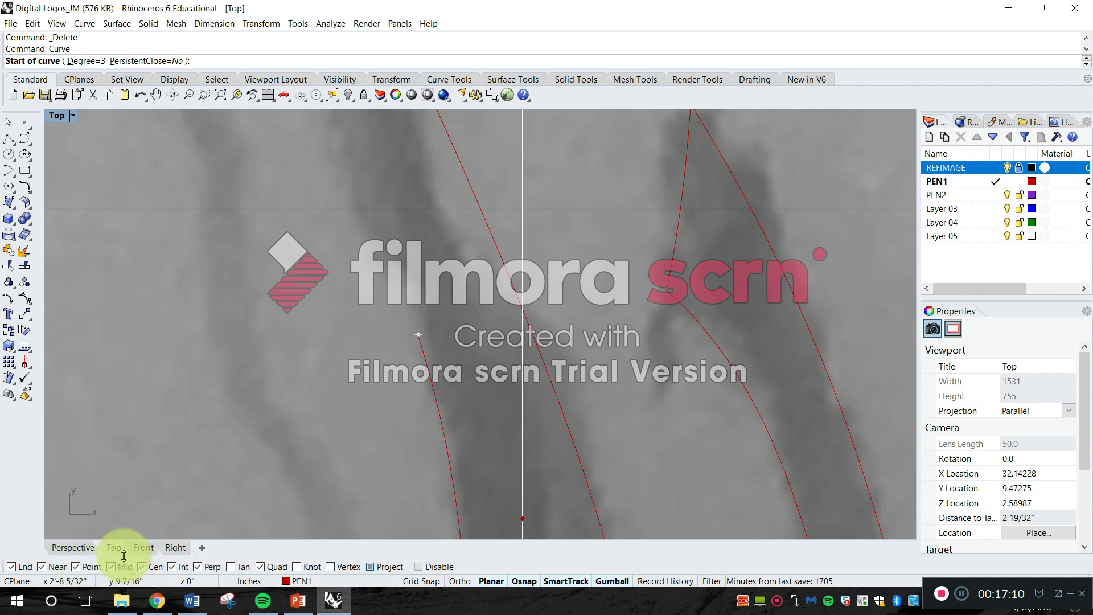
pyautogui.click(95, 567)
pyautogui.click(55, 567)
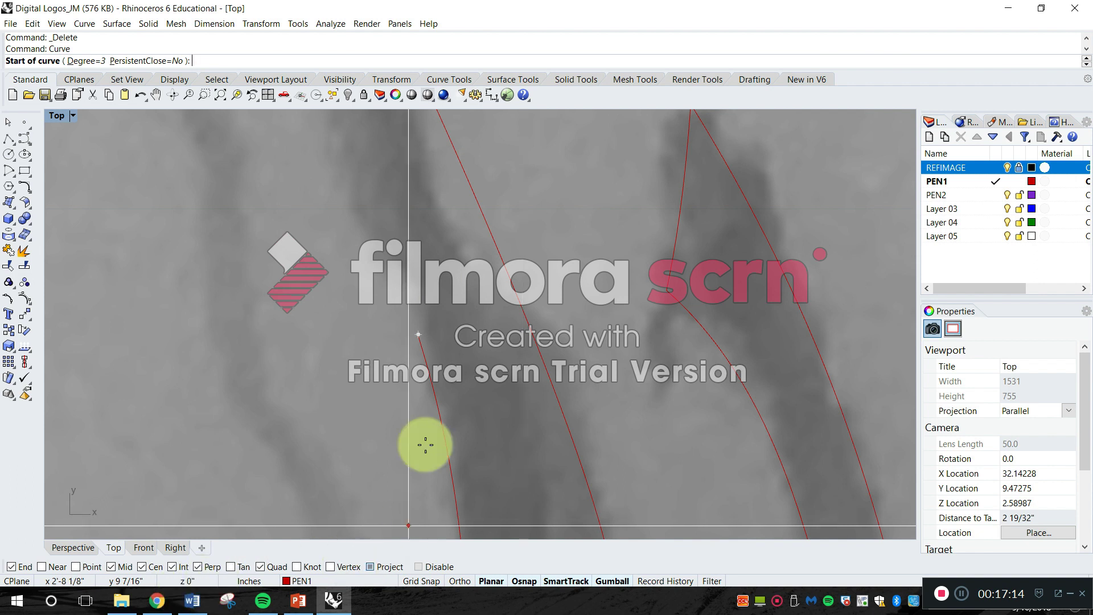
pyautogui.click(419, 325)
pyautogui.scroll(5, 418, 296)
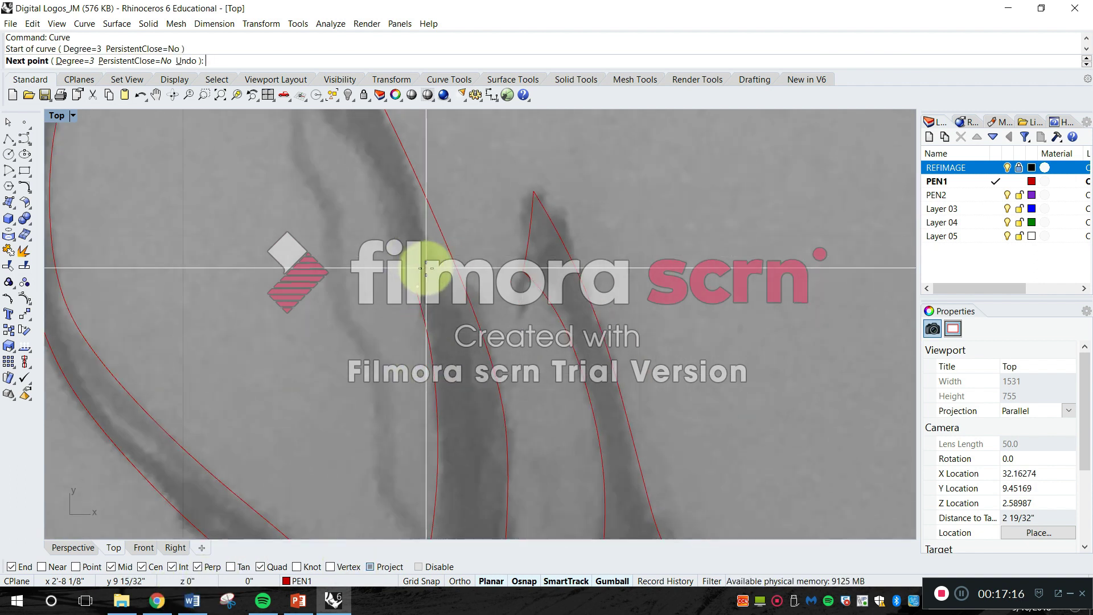
pyautogui.press('Escape')
pyautogui.press('Return')
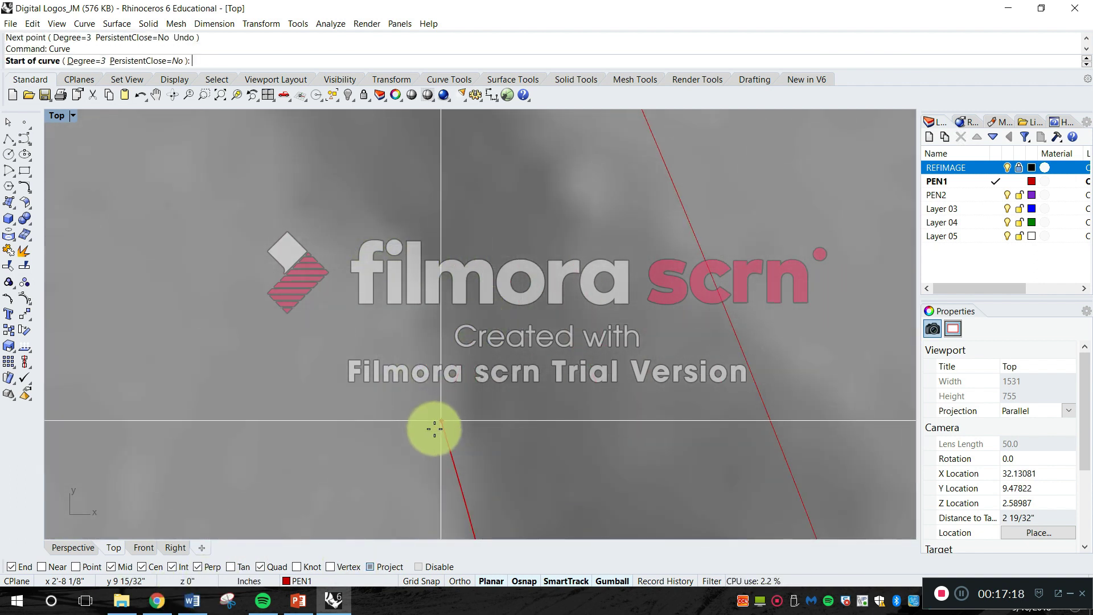
pyautogui.click(439, 423)
pyautogui.scroll(-10, 398, 267)
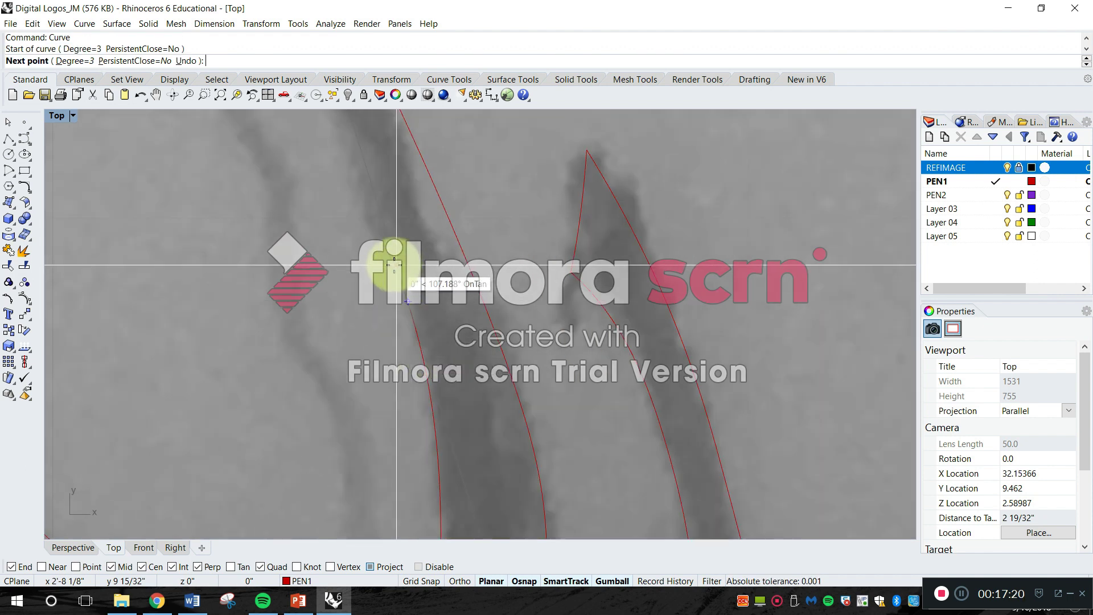
pyautogui.moveTo(388, 271); pyautogui.dragTo(376, 359, button='right')
pyautogui.scroll(2, 368, 339)
pyautogui.scroll(-2, 373, 324)
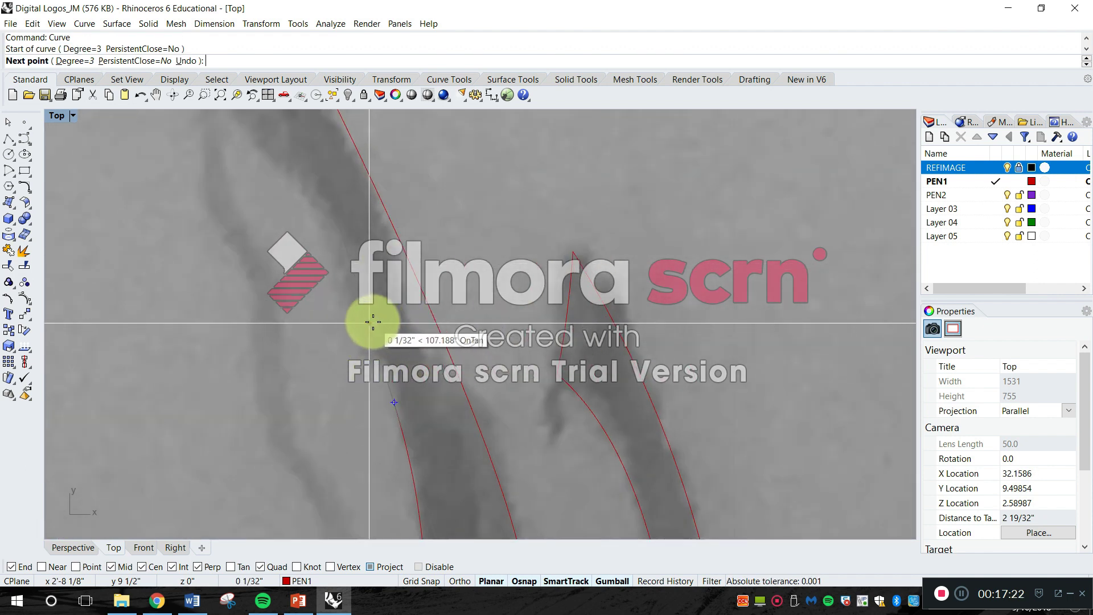
pyautogui.scroll(-5, 366, 329)
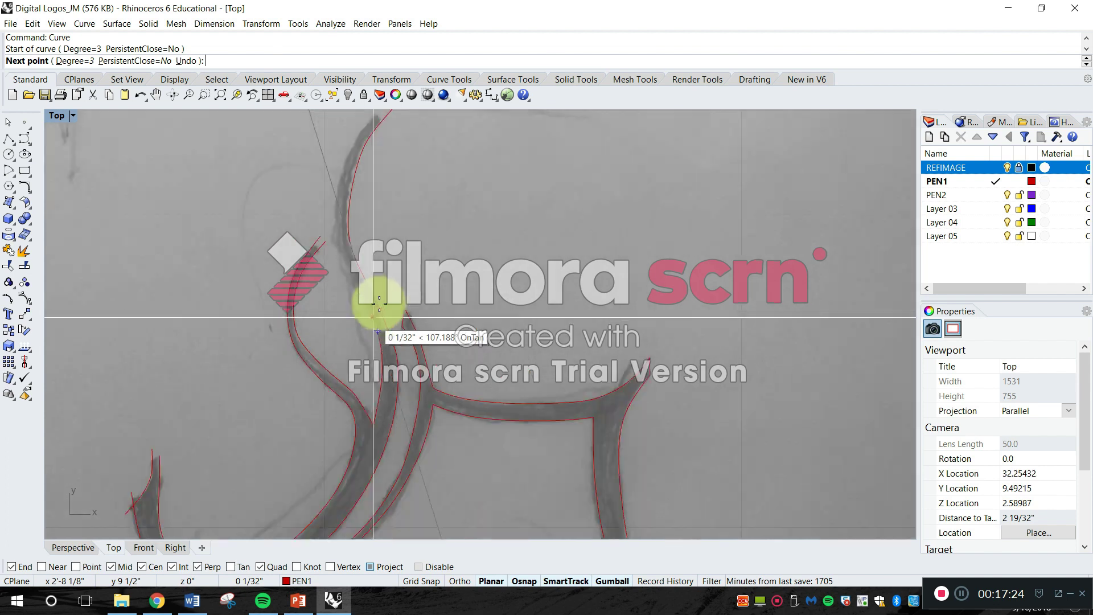
pyautogui.scroll(9, 378, 326)
pyautogui.scroll(-6, 302, 190)
pyautogui.moveTo(302, 190); pyautogui.dragTo(349, 398, button='right')
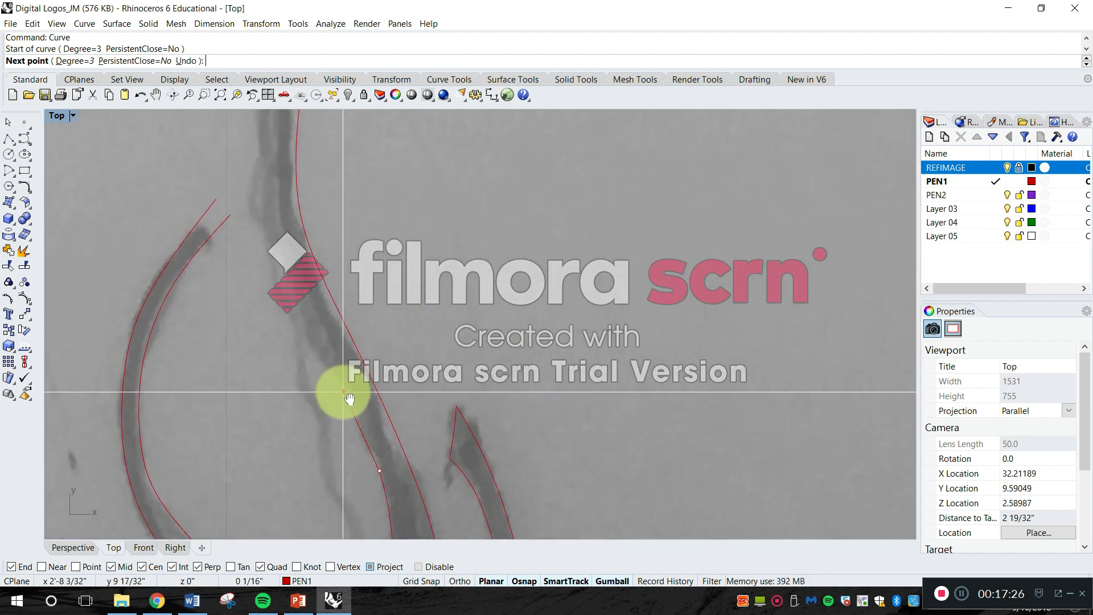
pyautogui.scroll(-12, 345, 375)
pyautogui.scroll(8, 375, 409)
pyautogui.press('Escape')
# Draw a short cutting line across the main stem's outer-edge curve, just above the trimmed end of the inner edge
pyautogui.moveTo(289, 317); pyautogui.dragTo(248, 448, button='right')
pyautogui.scroll(3, 282, 313)
pyautogui.moveTo(282, 313)
pyautogui.mouseDown(button='right')
pyautogui.moveTo(303, 390)
pyautogui.moveTo(327, 381)
pyautogui.mouseUp(button='right')
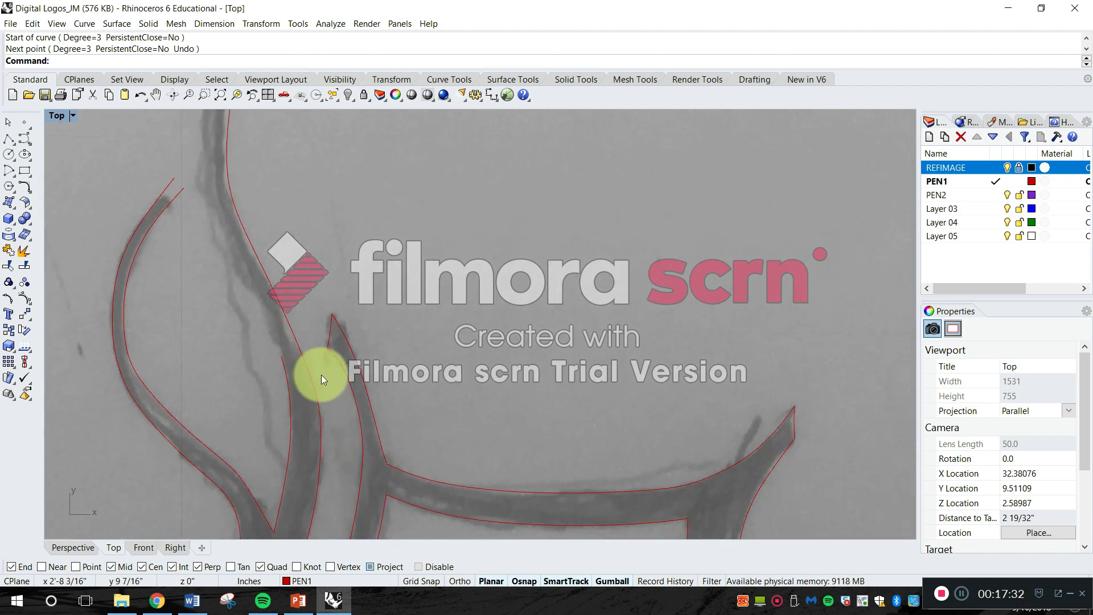
pyautogui.scroll(8, 277, 362)
pyautogui.write('Line')
pyautogui.press('space')
pyautogui.scroll(4, 293, 364)
pyautogui.click(305, 333)
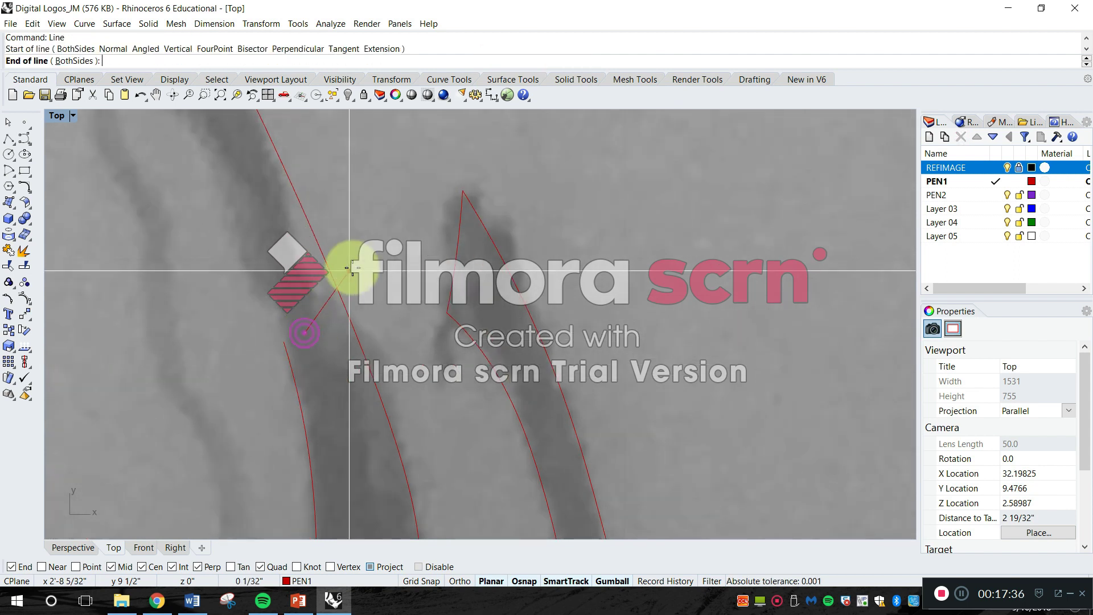
pyautogui.click(355, 264)
pyautogui.press('Escape')
# Trim away the outer-edge curve above its cutting line and delete that line
pyautogui.write('trim')
pyautogui.press('space')
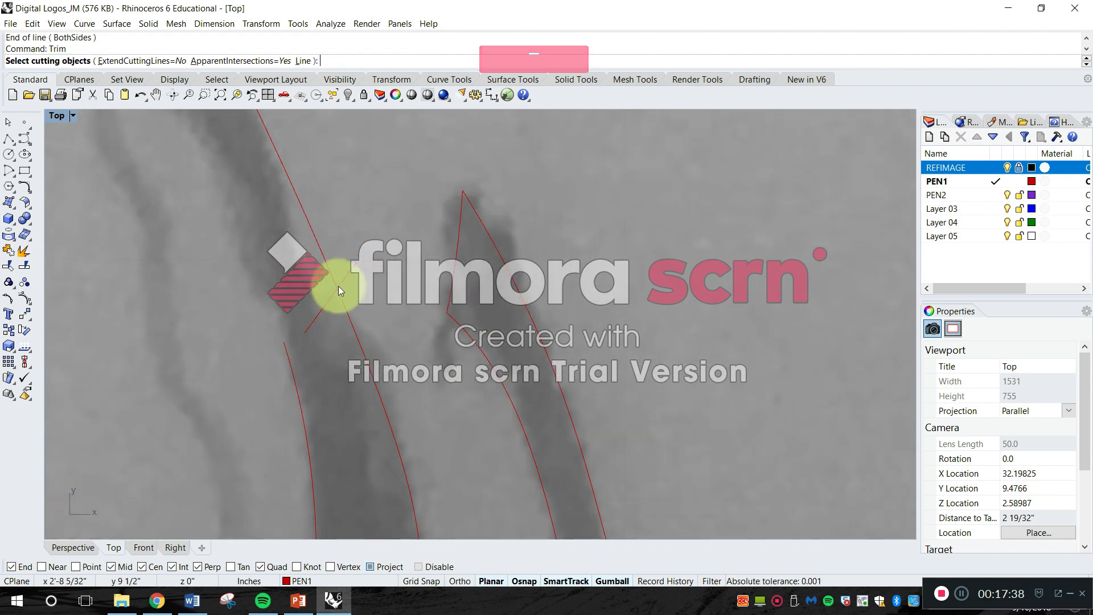
pyautogui.click(343, 289)
pyautogui.click(323, 259)
pyautogui.press('space')
pyautogui.press('Escape')
pyautogui.click(343, 280)
pyautogui.press('Delete')
pyautogui.scroll(-3, 273, 336)
pyautogui.scroll(-2, 281, 310)
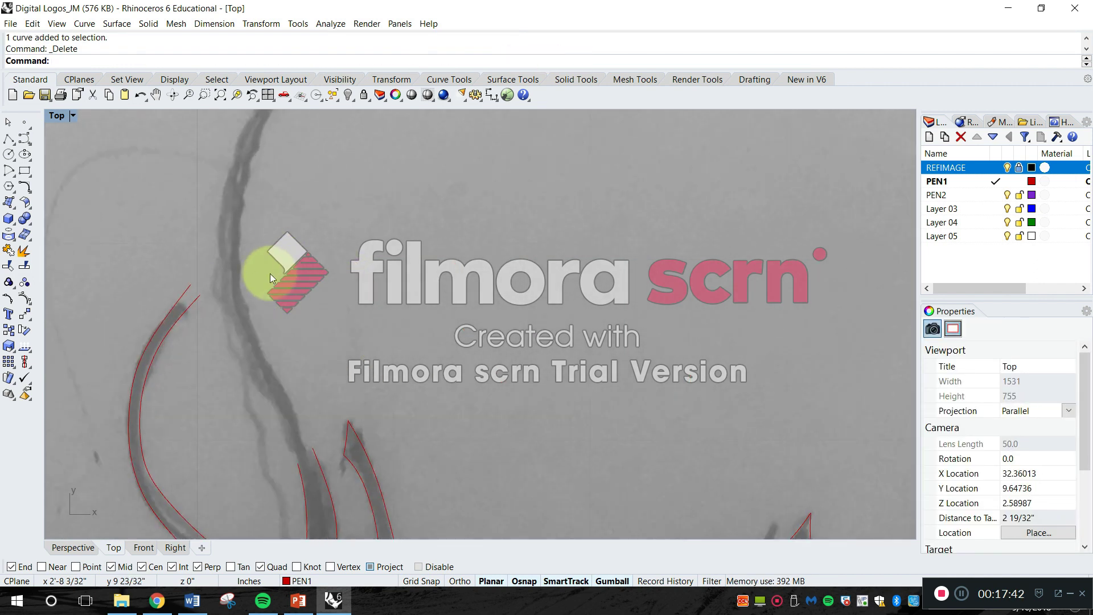
pyautogui.scroll(5, 270, 274)
pyautogui.press('Escape')
pyautogui.write('Poly')
pyautogui.press('Return')
pyautogui.scroll(2, 261, 254)
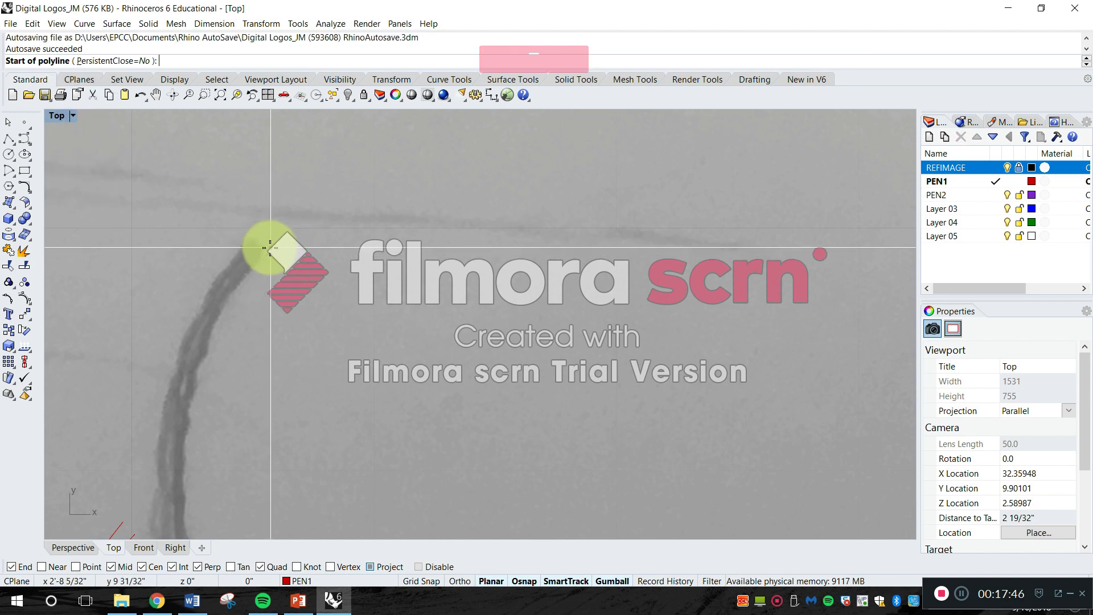
pyautogui.click(274, 247)
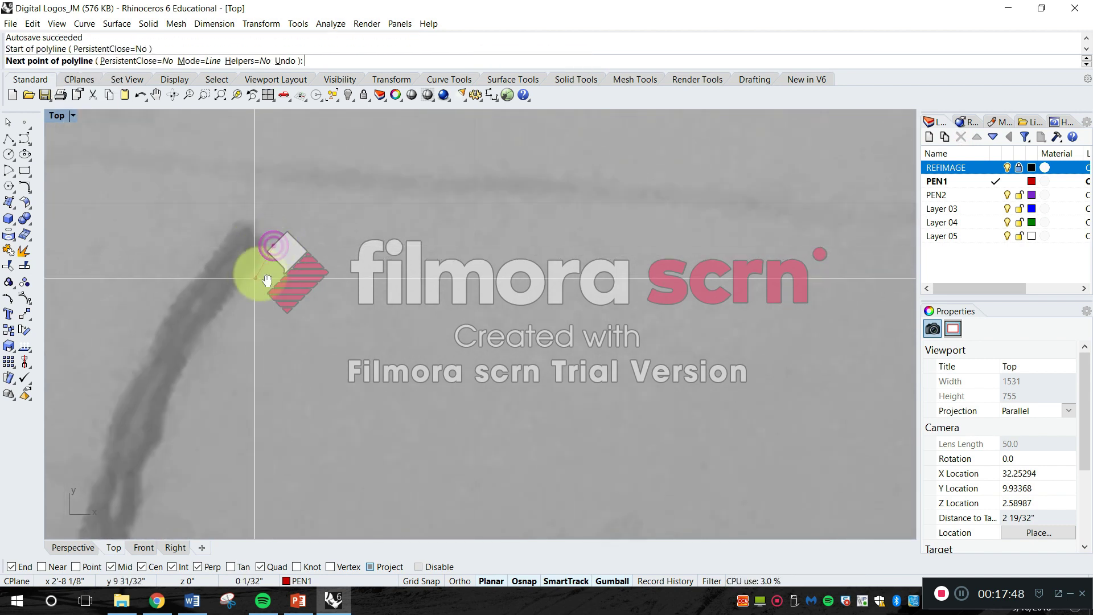
pyautogui.click(238, 264)
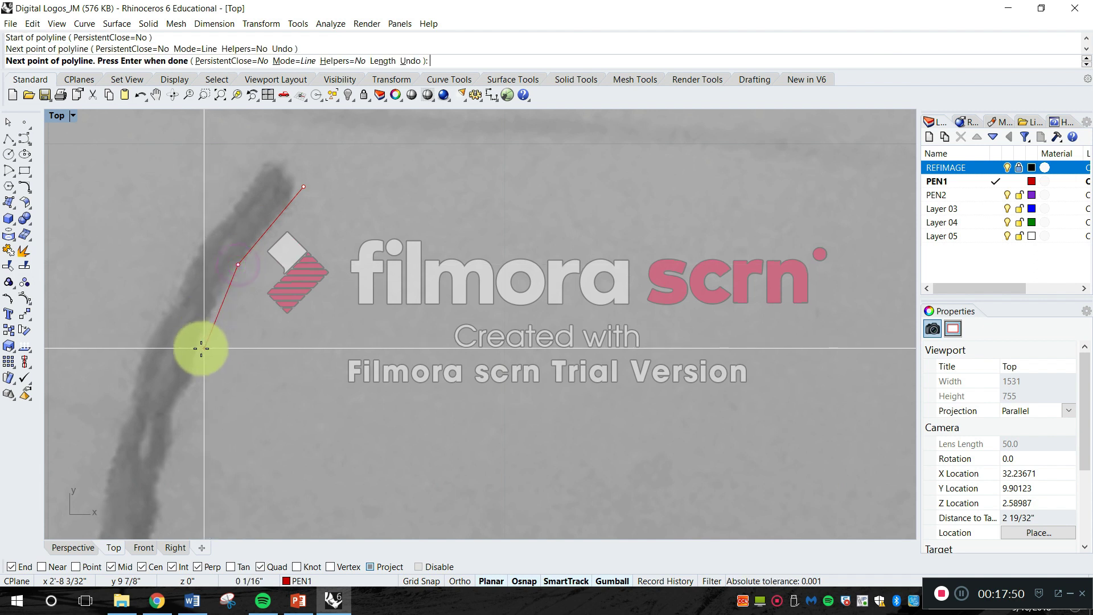
pyautogui.click(199, 345)
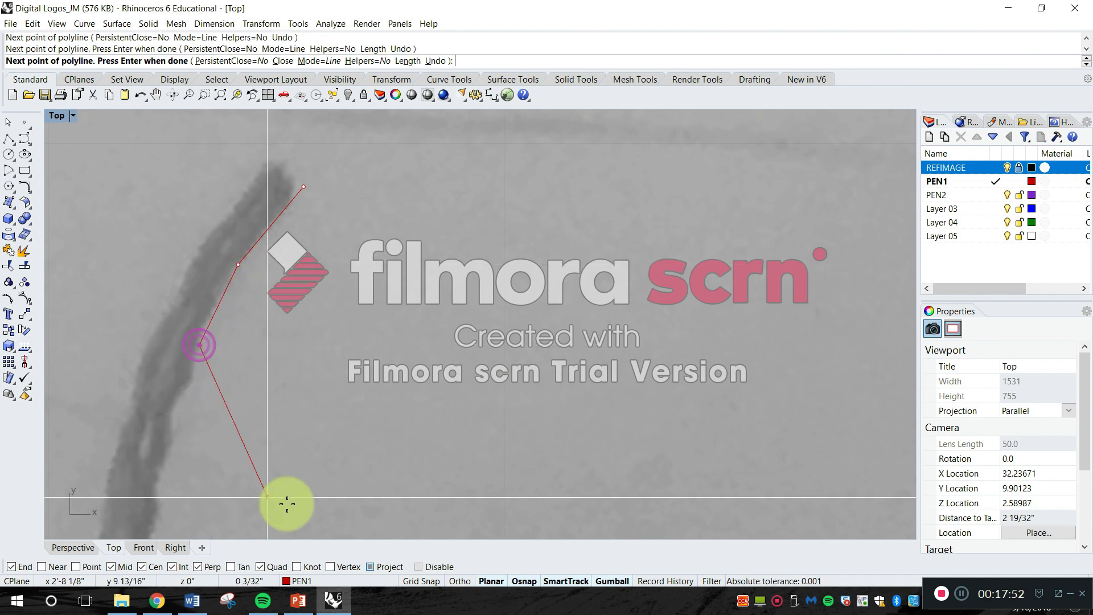
pyautogui.scroll(2, 236, 361)
pyautogui.scroll(-4, 216, 388)
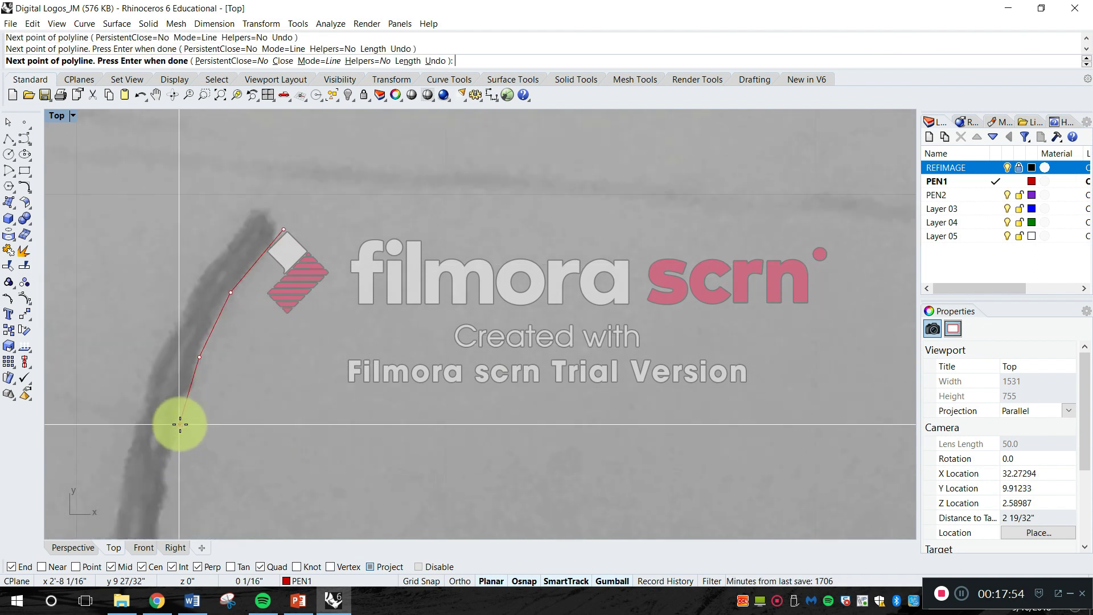
pyautogui.click(174, 468)
pyautogui.moveTo(174, 468); pyautogui.dragTo(221, 336, button='right')
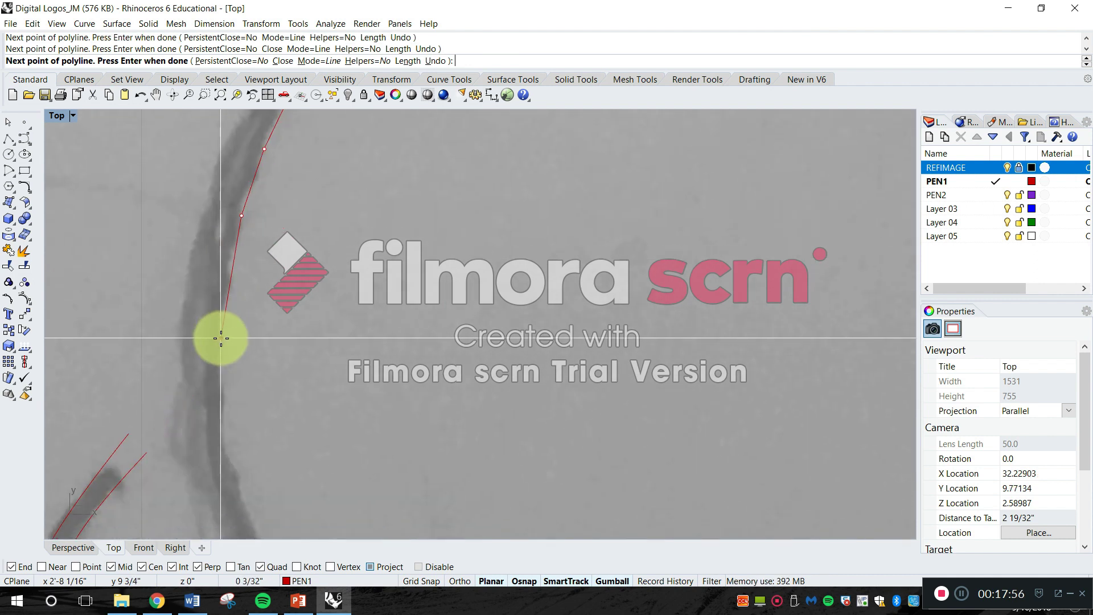
pyautogui.click(241, 229)
pyautogui.moveTo(287, 122); pyautogui.dragTo(250, 316, button='right')
pyautogui.press('Delete')
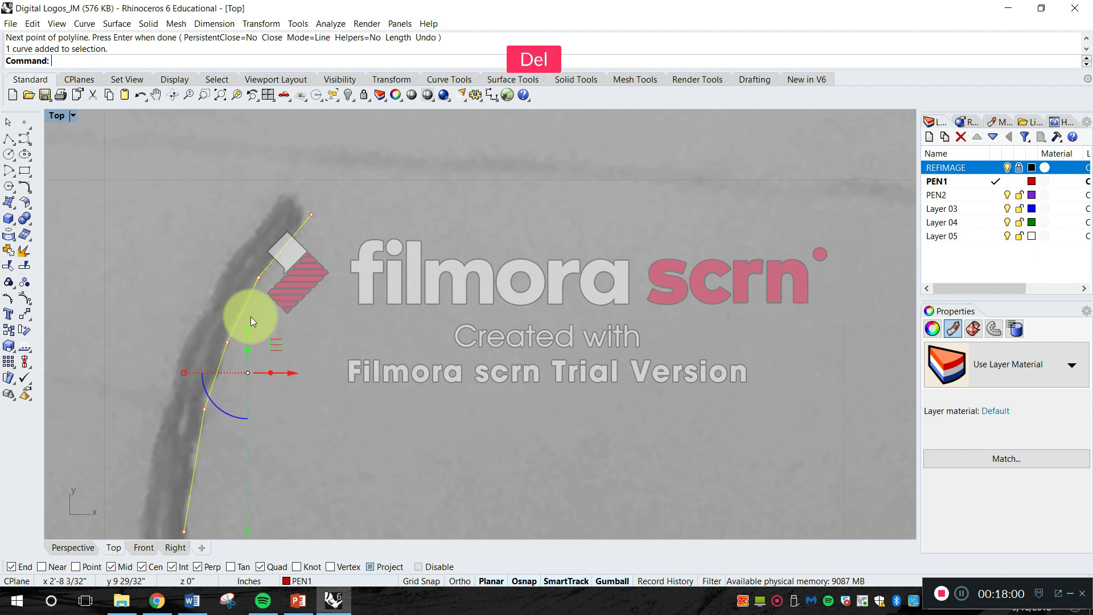
# Start a degree 3 curve at the main stem's top end and trace its outer edge down along the upper bend
pyautogui.press('Return')
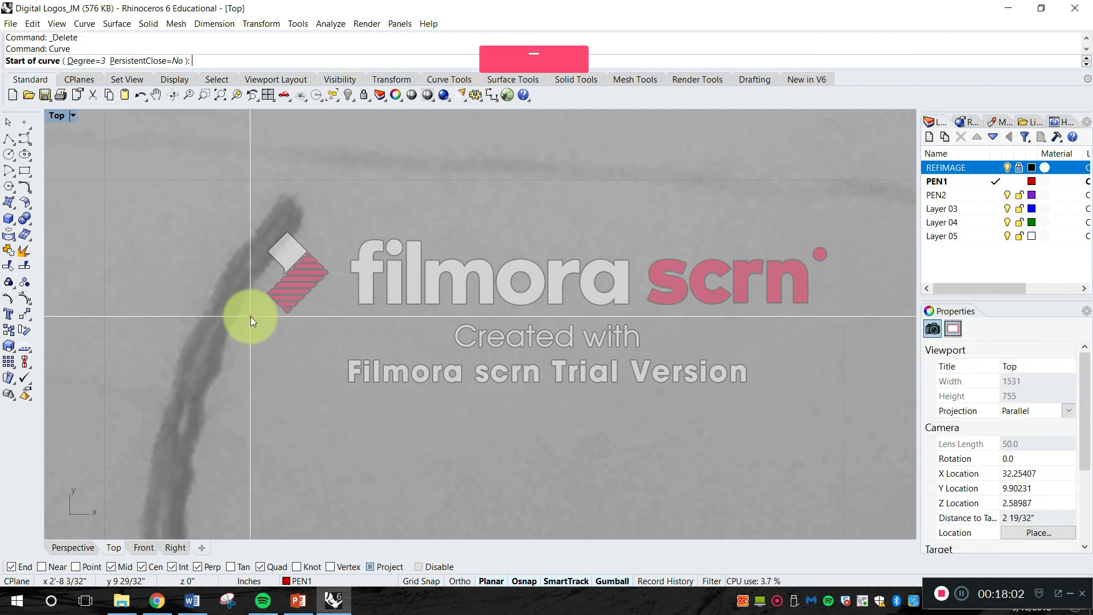
pyautogui.scroll(1, 312, 207)
pyautogui.click(312, 207)
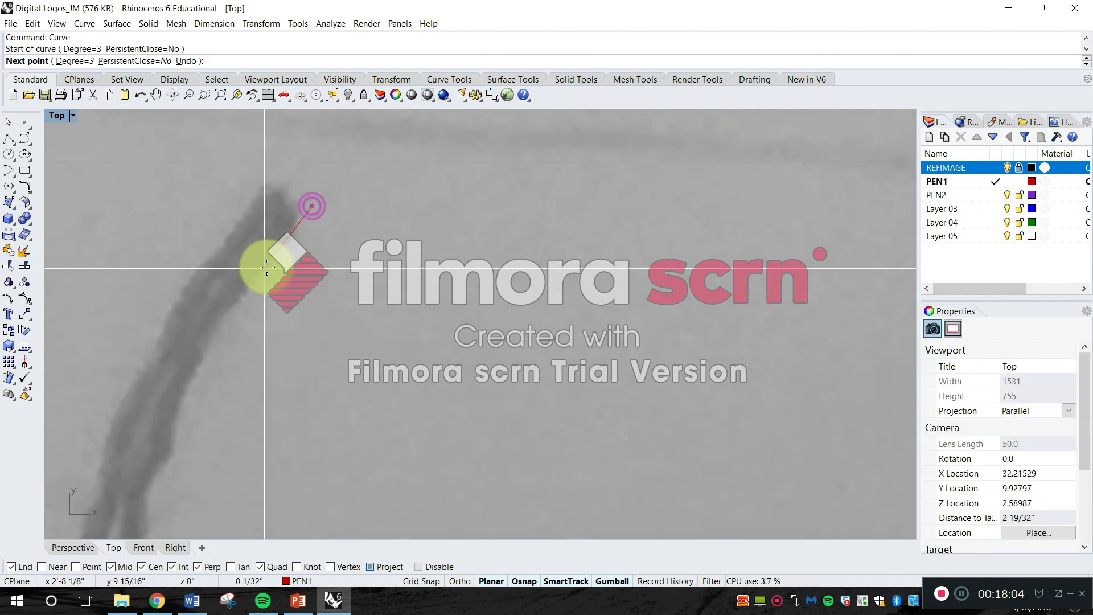
pyautogui.click(237, 293)
pyautogui.moveTo(236, 292); pyautogui.dragTo(357, 122, button='right')
pyautogui.click(306, 203)
pyautogui.click(261, 317)
pyautogui.moveTo(226, 470); pyautogui.dragTo(278, 290, button='right')
pyautogui.click(286, 305)
# Continue the outer-edge curve down around the main stem's bend and along its diagonal stretch
pyautogui.moveTo(270, 375); pyautogui.dragTo(248, 195, button='right')
pyautogui.click(262, 271)
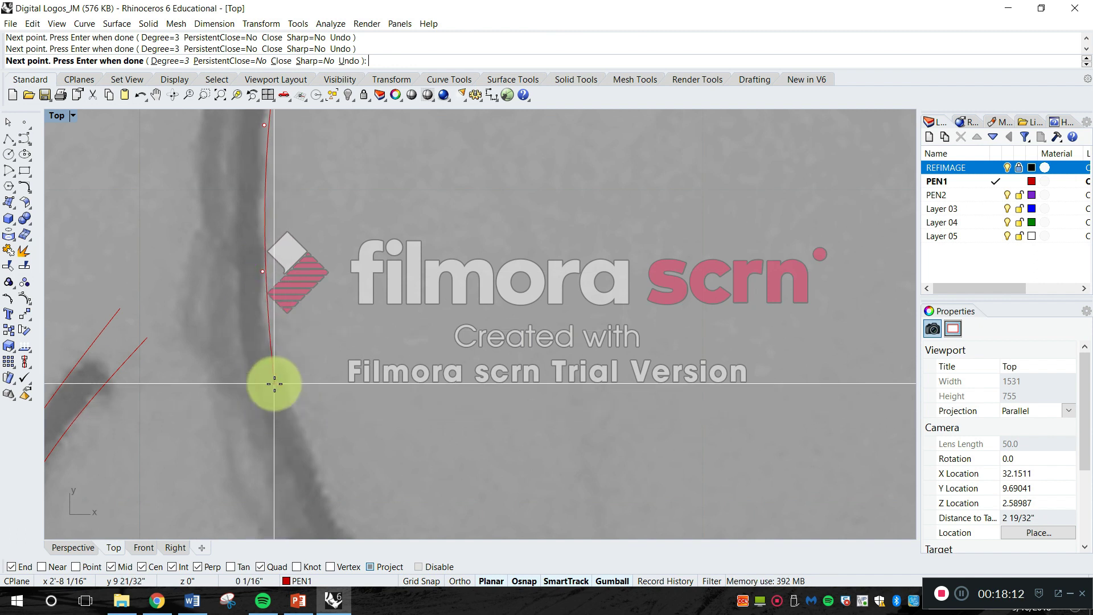
pyautogui.click(279, 377)
pyautogui.moveTo(303, 393); pyautogui.dragTo(302, 231, button='right')
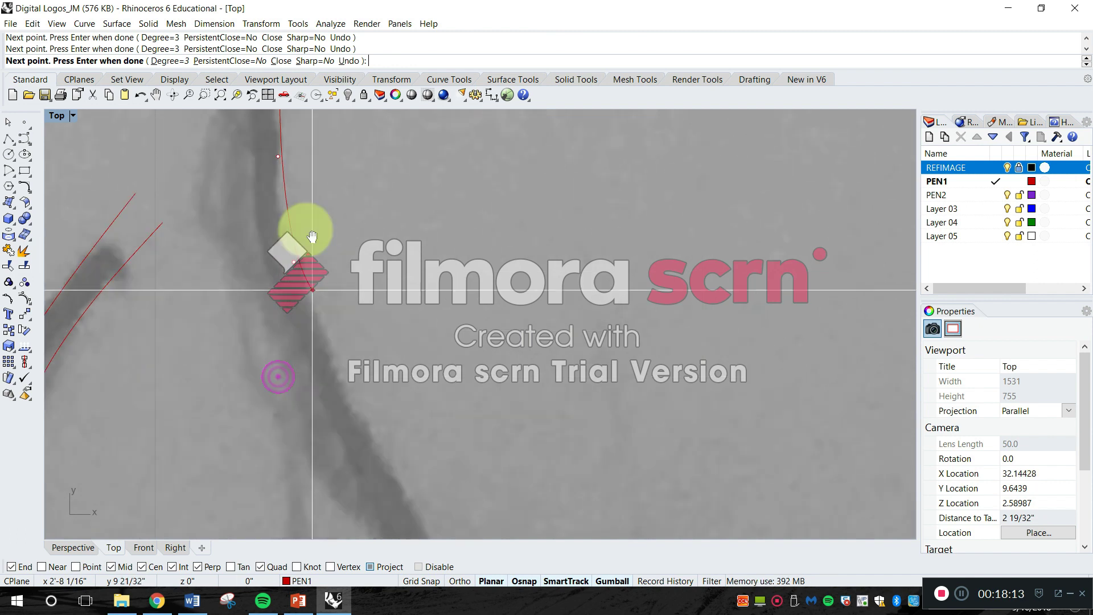
pyautogui.click(332, 358)
pyautogui.click(387, 445)
pyautogui.moveTo(371, 390); pyautogui.dragTo(355, 197, button='right')
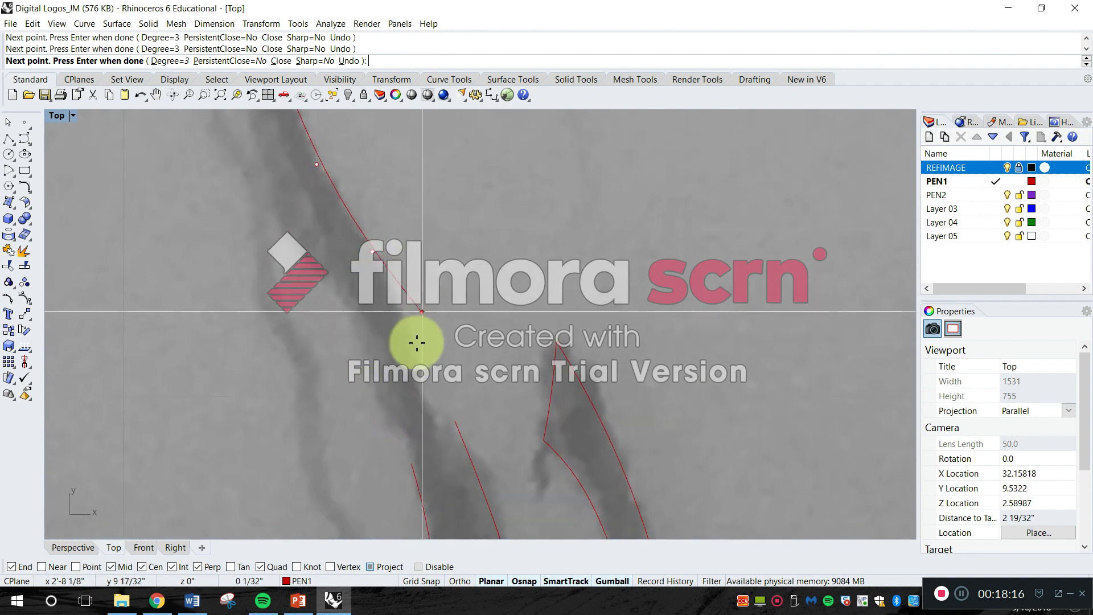
pyautogui.click(420, 364)
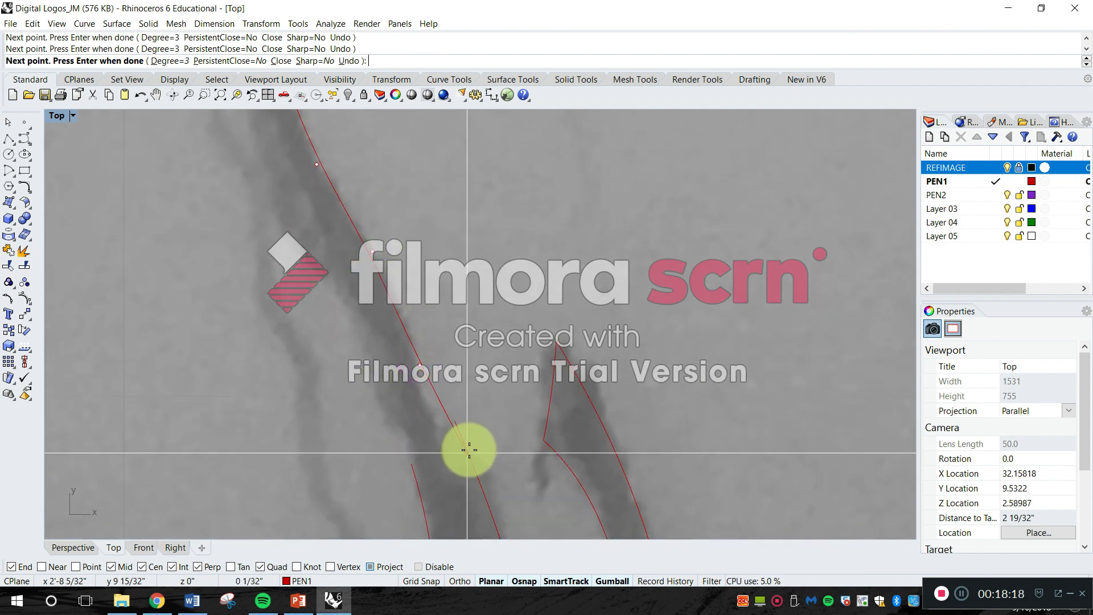
# Run the new outer-edge curve across the trimmed lower outer-edge curve and finish it with a short overlap
pyautogui.scroll(-5, 469, 447)
pyautogui.moveTo(468, 446); pyautogui.dragTo(493, 254, button='right')
pyautogui.scroll(2, 493, 276)
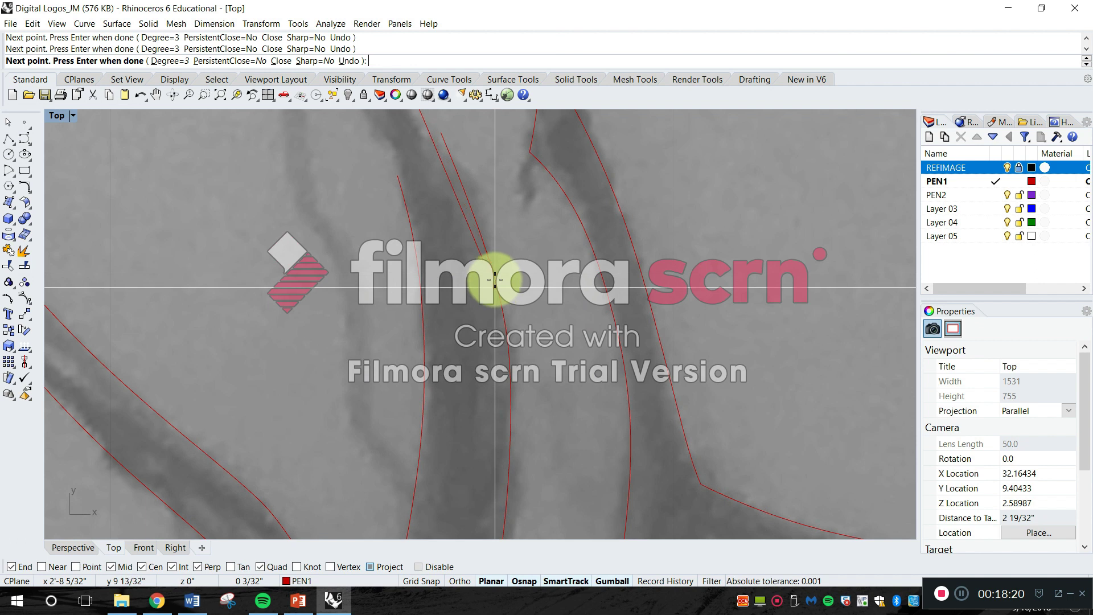
pyautogui.scroll(-3, 497, 236)
pyautogui.scroll(2, 497, 236)
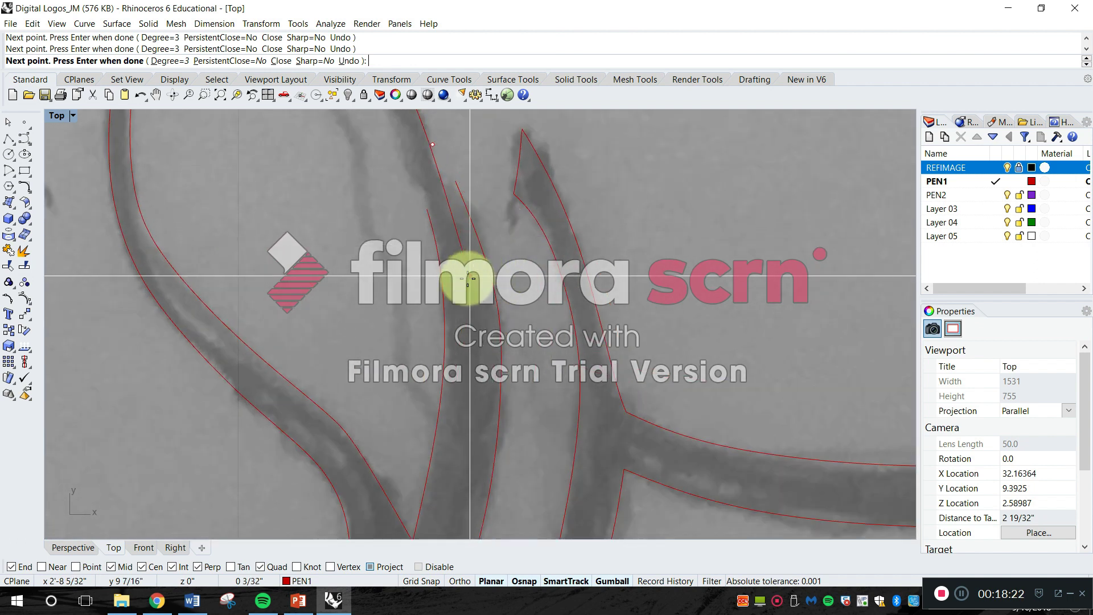
pyautogui.scroll(-3, 487, 256)
pyautogui.scroll(3, 490, 278)
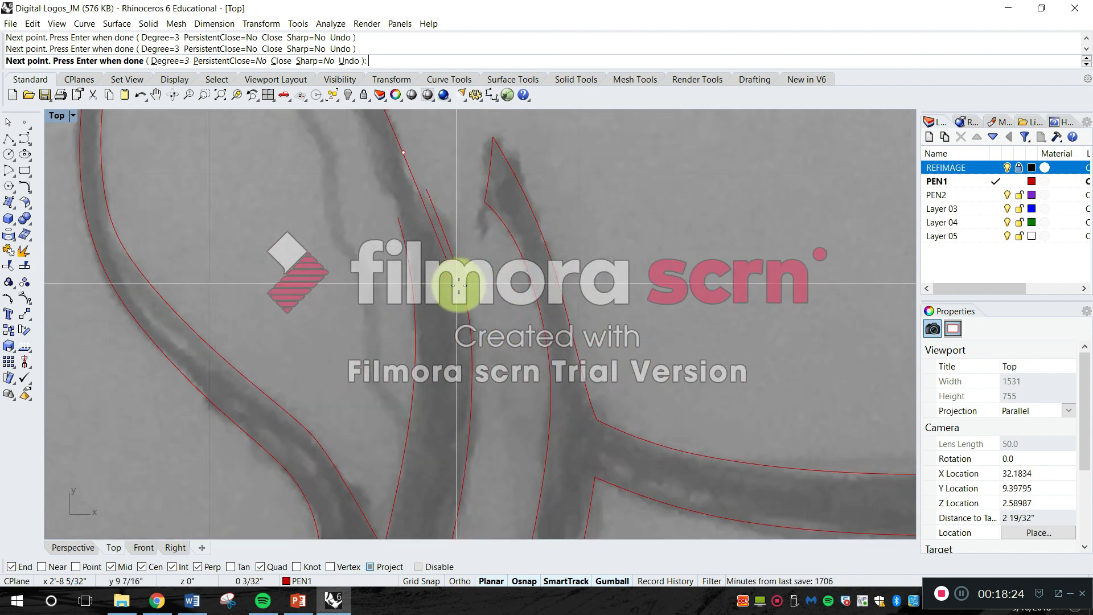
pyautogui.scroll(1, 439, 224)
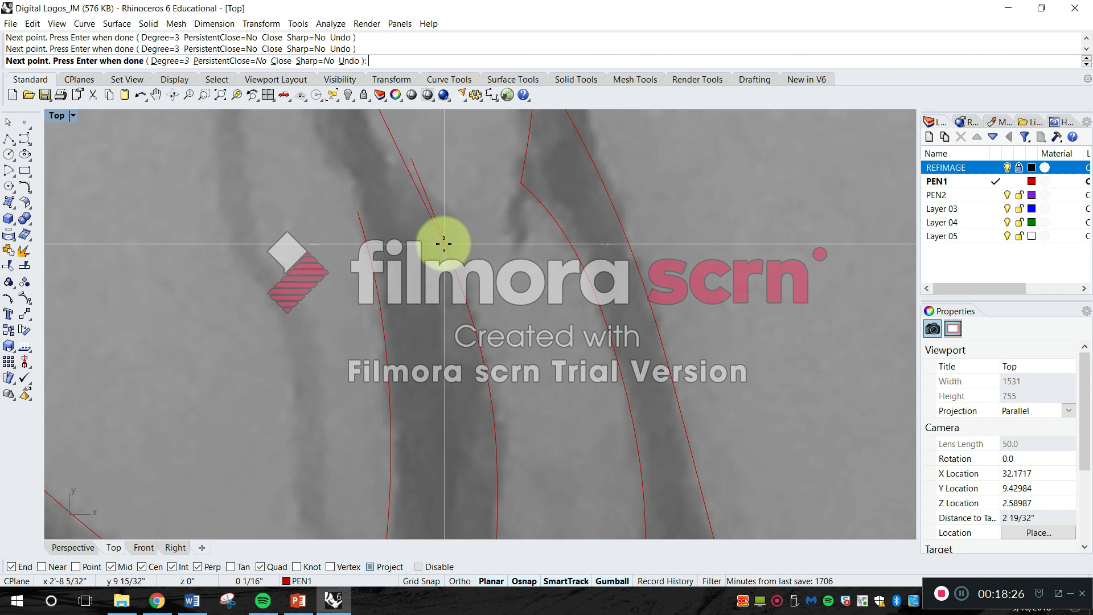
pyautogui.click(445, 242)
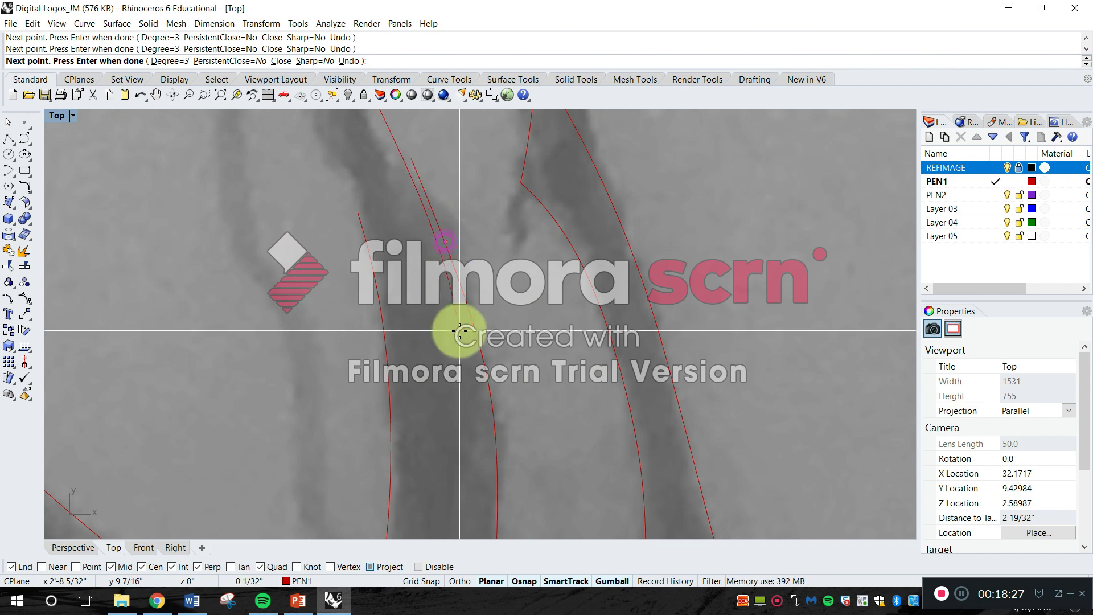
pyautogui.click(503, 413)
pyautogui.moveTo(503, 413); pyautogui.dragTo(524, 236, button='right')
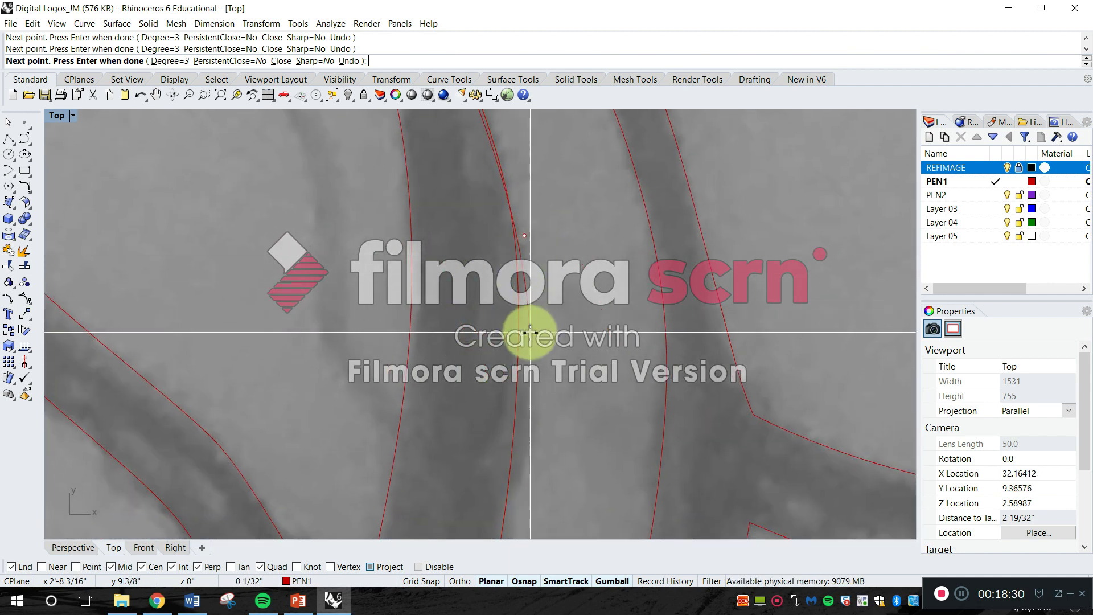
pyautogui.click(524, 363)
pyautogui.scroll(-3, 583, 300)
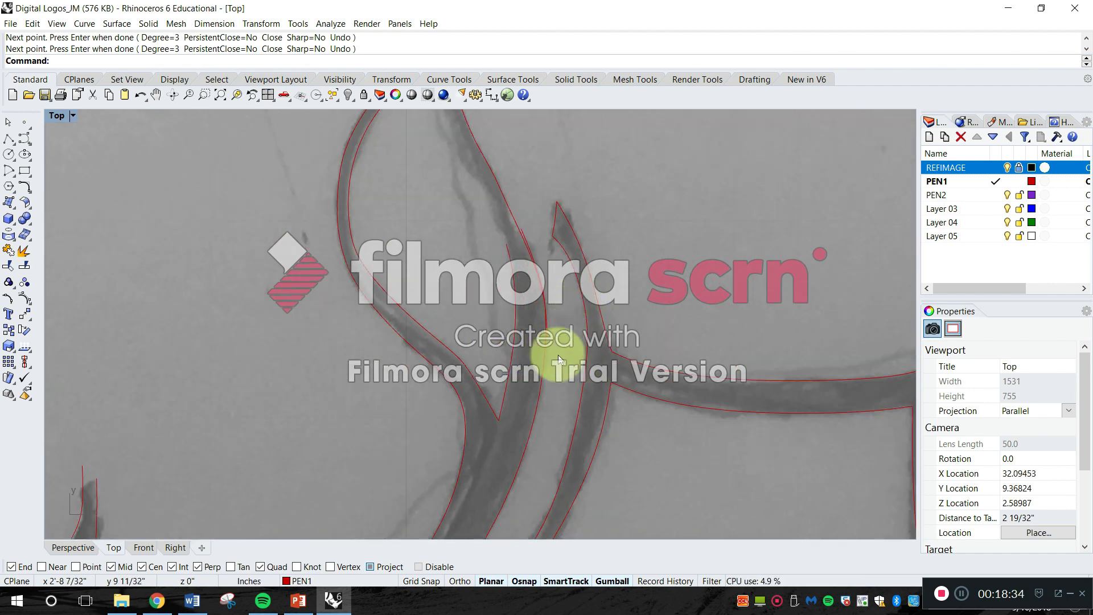
# Start a degree 3 curve at the main stem's top end and trace its inner edge down the upper bend
pyautogui.scroll(-2, 529, 257)
pyautogui.moveTo(529, 269); pyautogui.dragTo(488, 422, button='right')
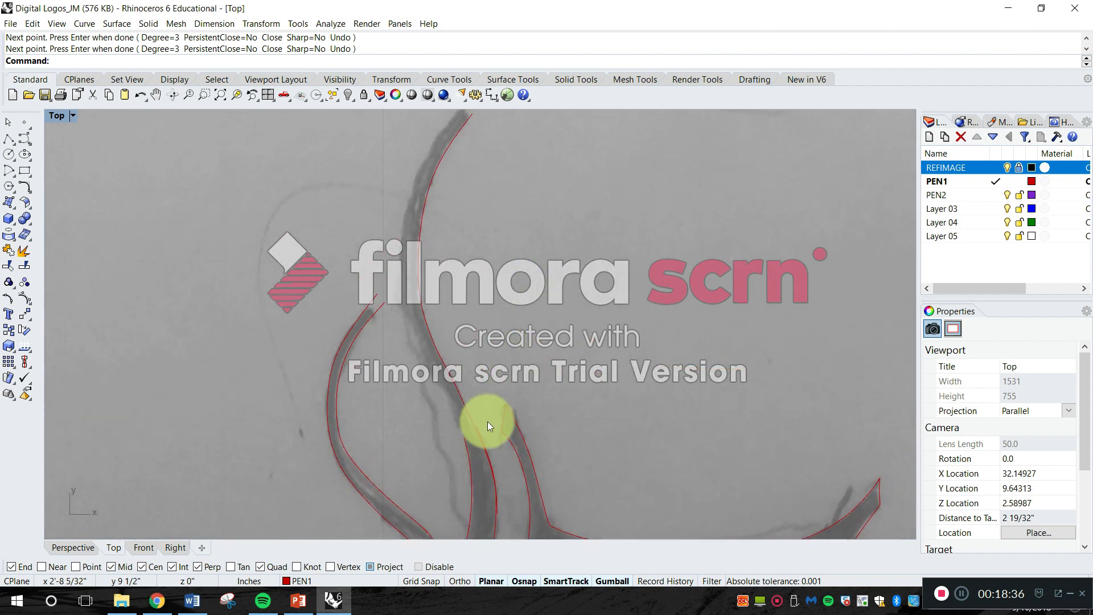
pyautogui.scroll(3, 444, 125)
pyautogui.rightClick(439, 126)
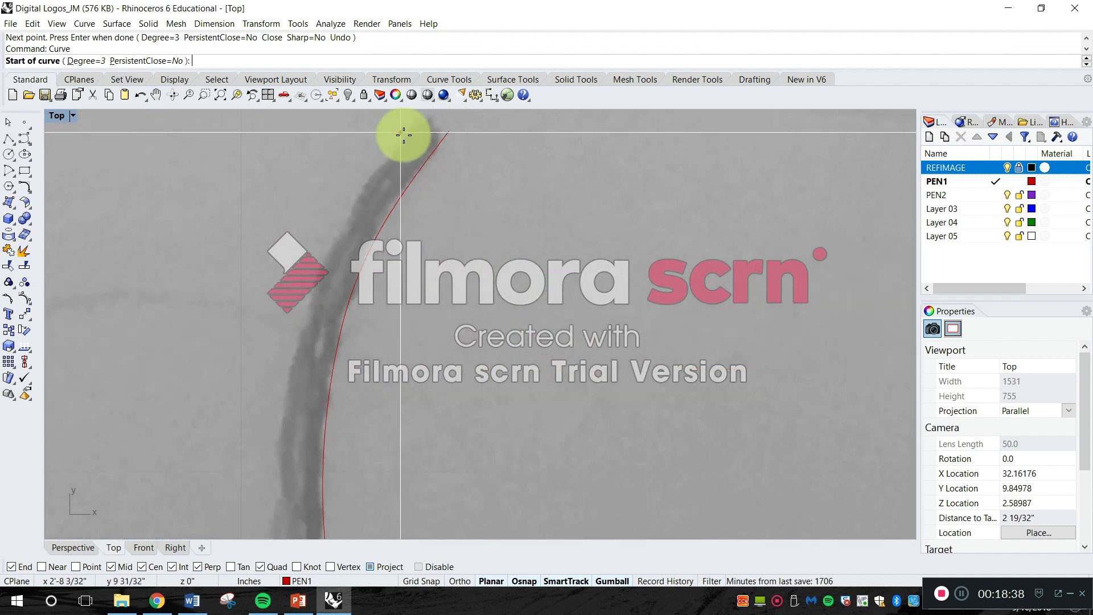
pyautogui.scroll(2, 378, 237)
pyautogui.click(428, 225)
pyautogui.moveTo(322, 378); pyautogui.dragTo(427, 203, button='right')
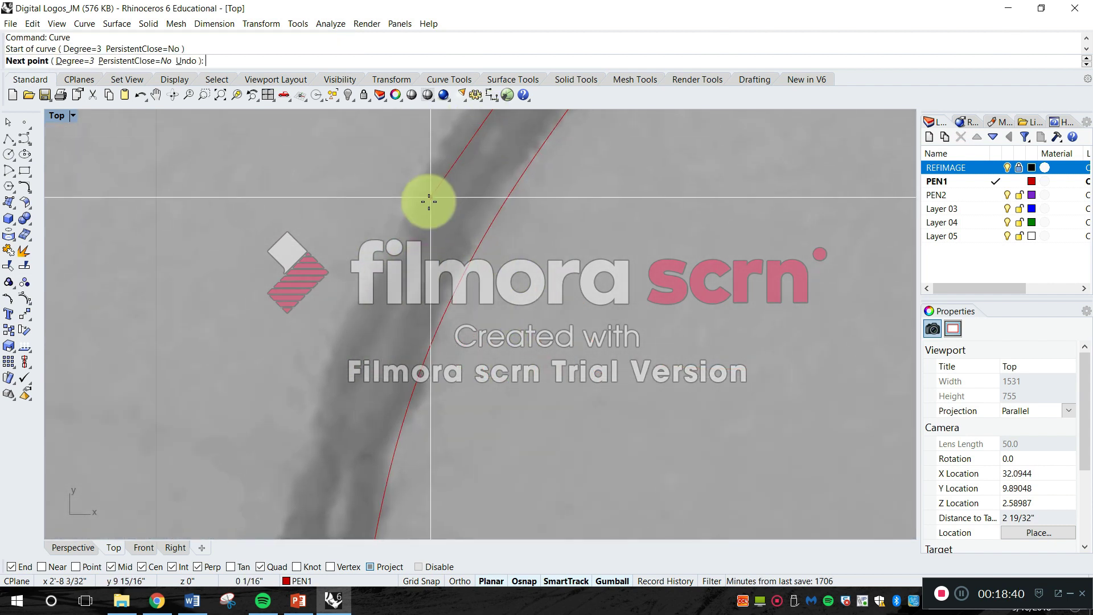
pyautogui.scroll(-6, 420, 261)
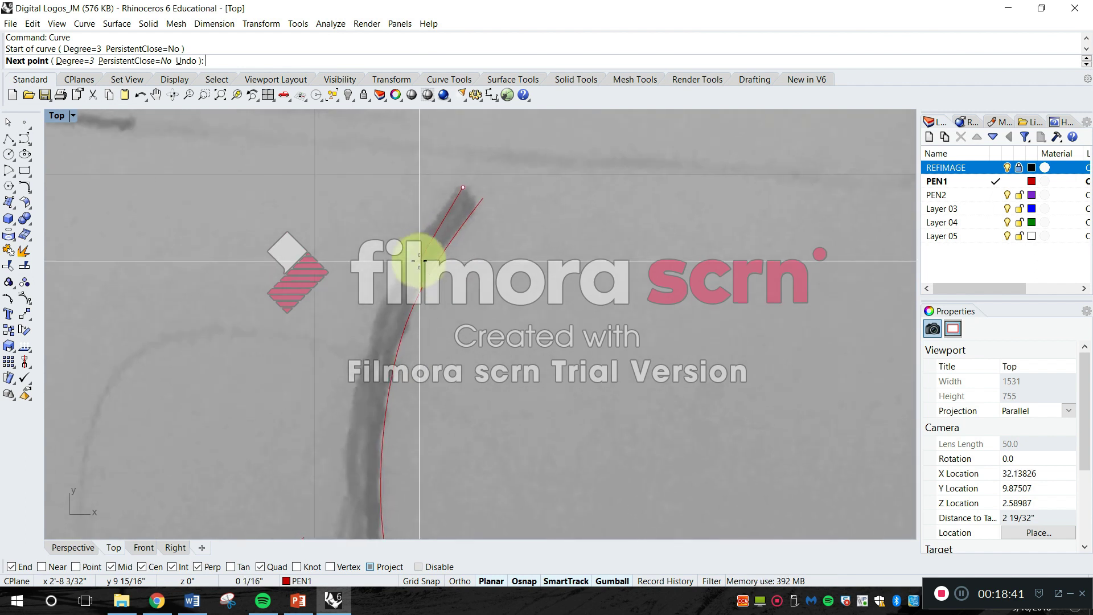
pyautogui.click(426, 233)
pyautogui.click(381, 315)
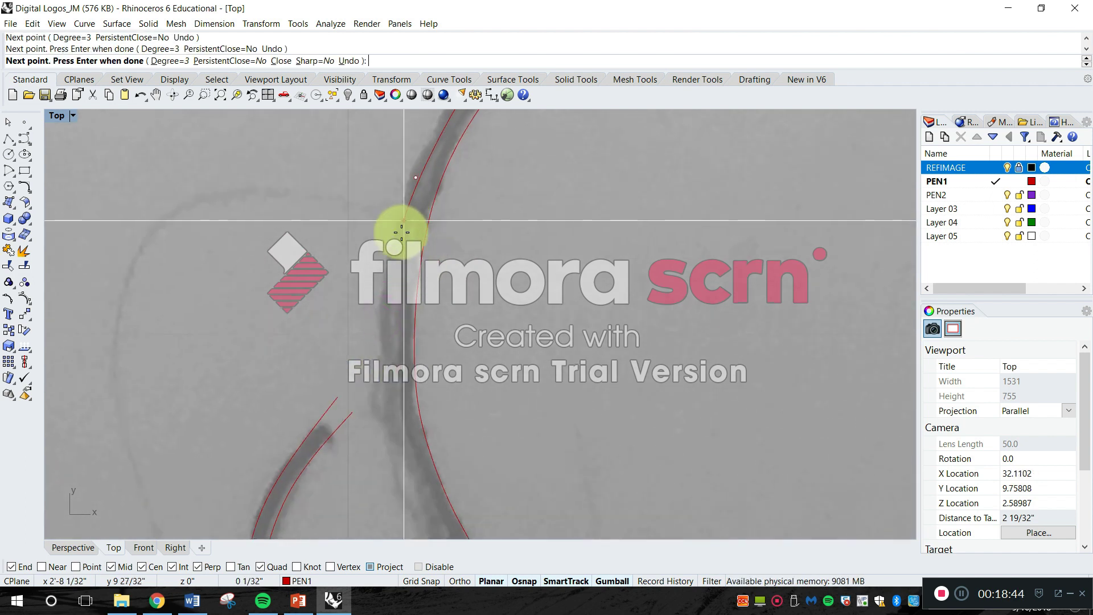
# Continue the inner-edge curve down the main stem and end it at the top of the trimmed lower inner-edge curve
pyautogui.click(396, 283)
pyautogui.moveTo(396, 283); pyautogui.dragTo(398, 227, button='right')
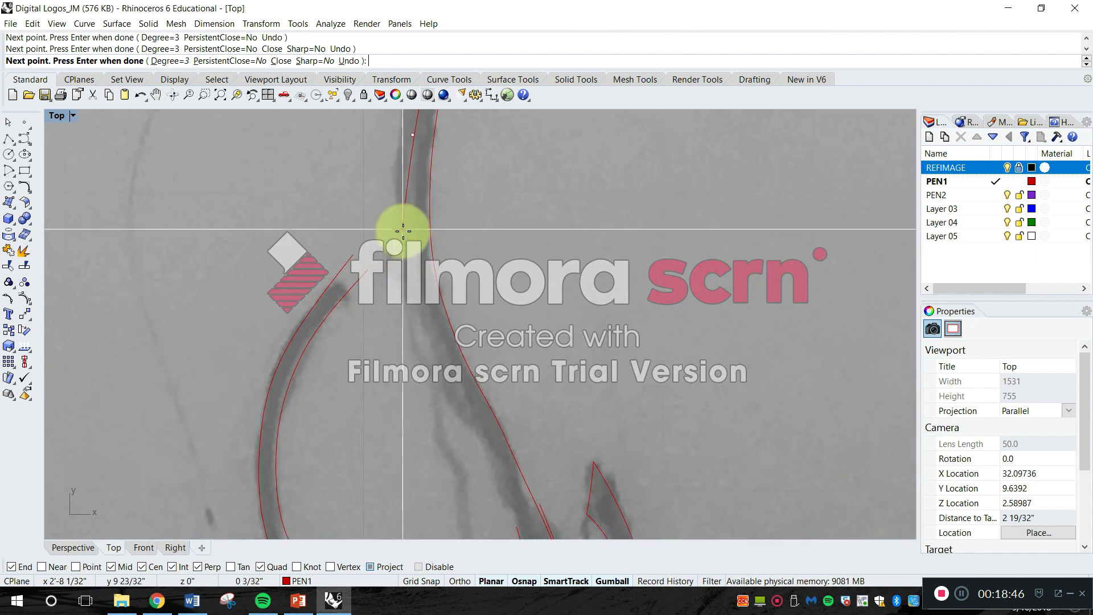
pyautogui.click(409, 264)
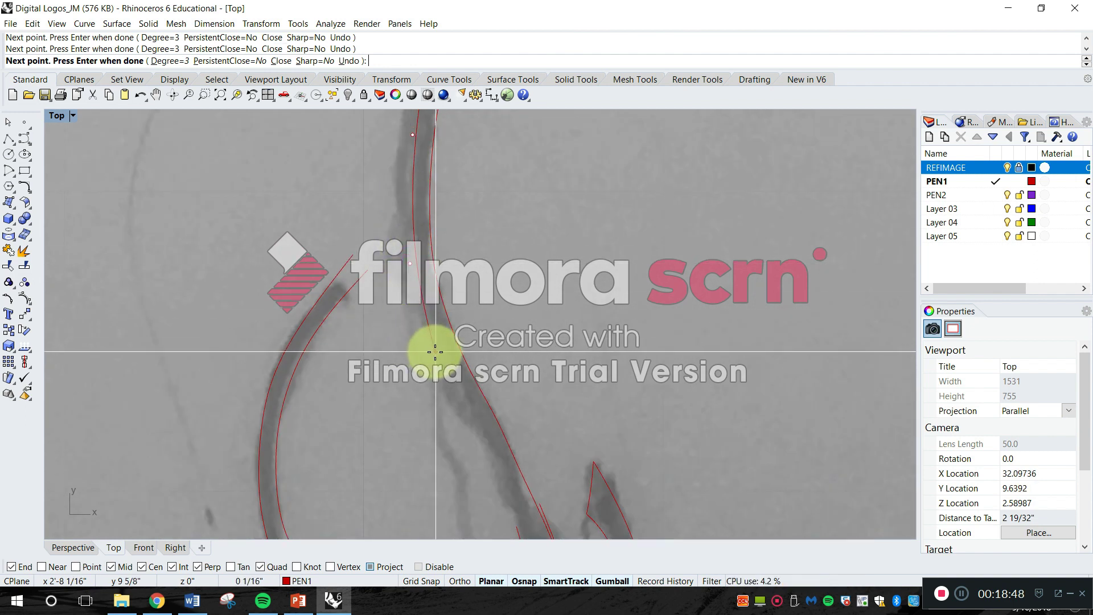
pyautogui.click(435, 352)
pyautogui.click(471, 425)
pyautogui.moveTo(470, 424); pyautogui.dragTo(464, 244, button='right')
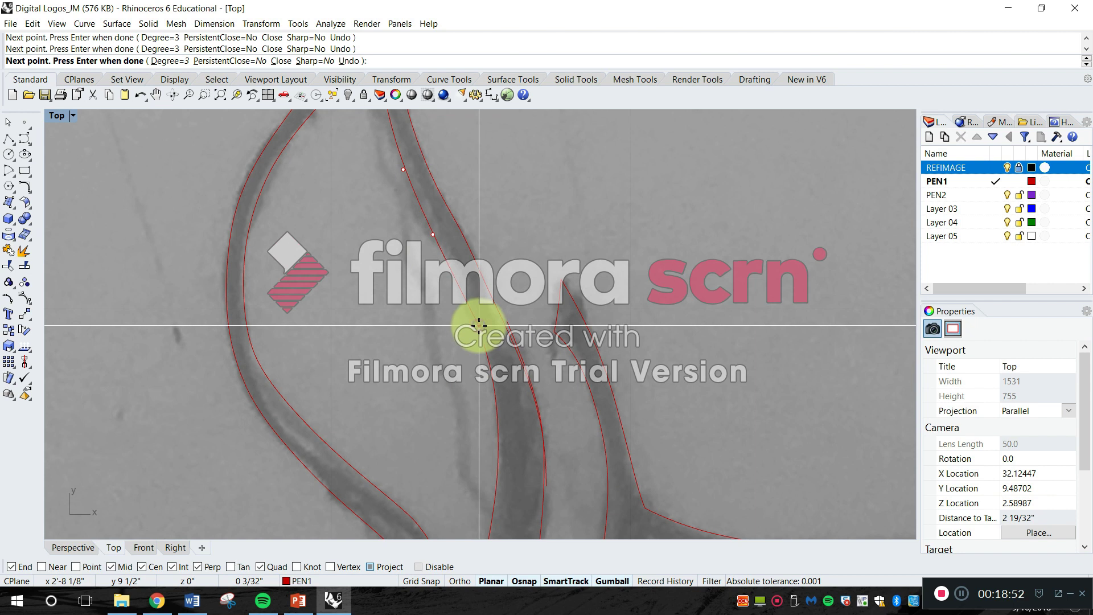
pyautogui.scroll(5, 480, 327)
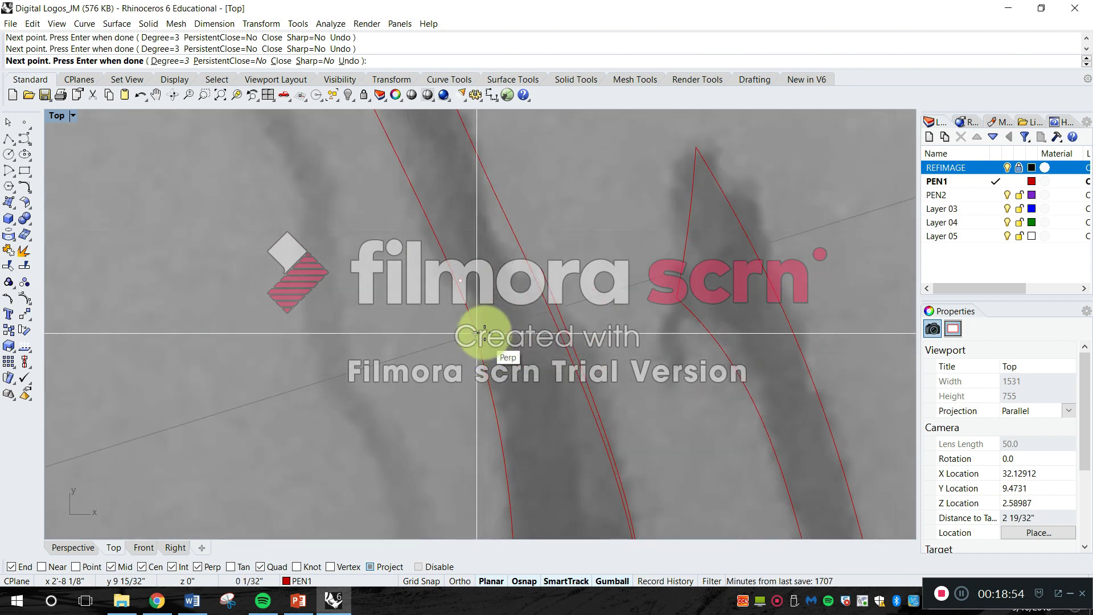
pyautogui.press('Return')
pyautogui.scroll(-5, 459, 286)
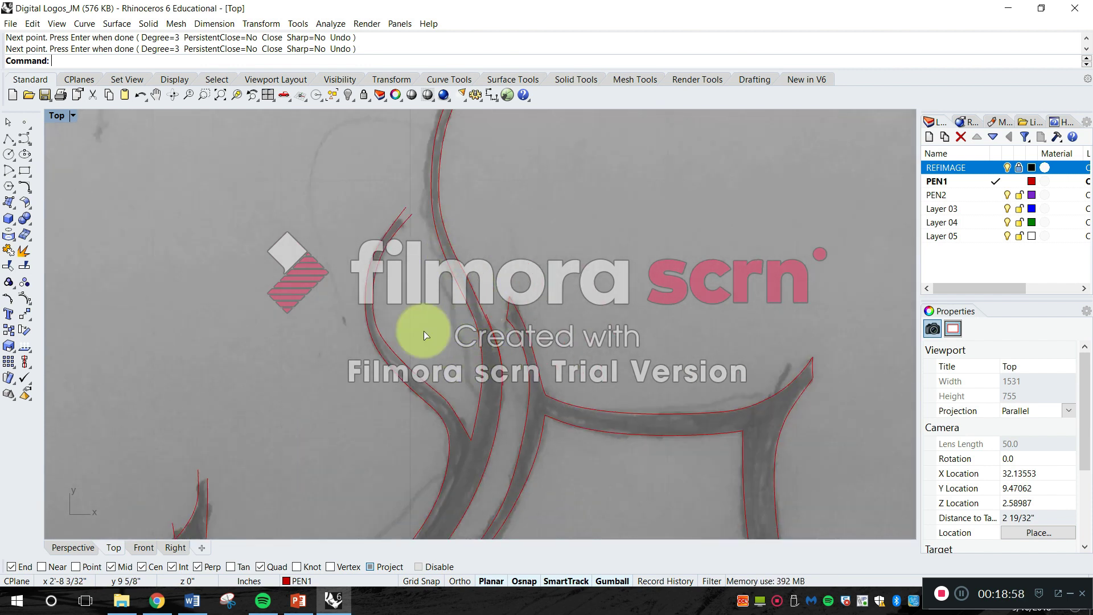
# Move the control point just below the outer-edge curve's top end inward so the curve follows the stem's edge
pyautogui.moveTo(423, 335); pyautogui.dragTo(390, 448, button='right')
pyautogui.scroll(8, 394, 204)
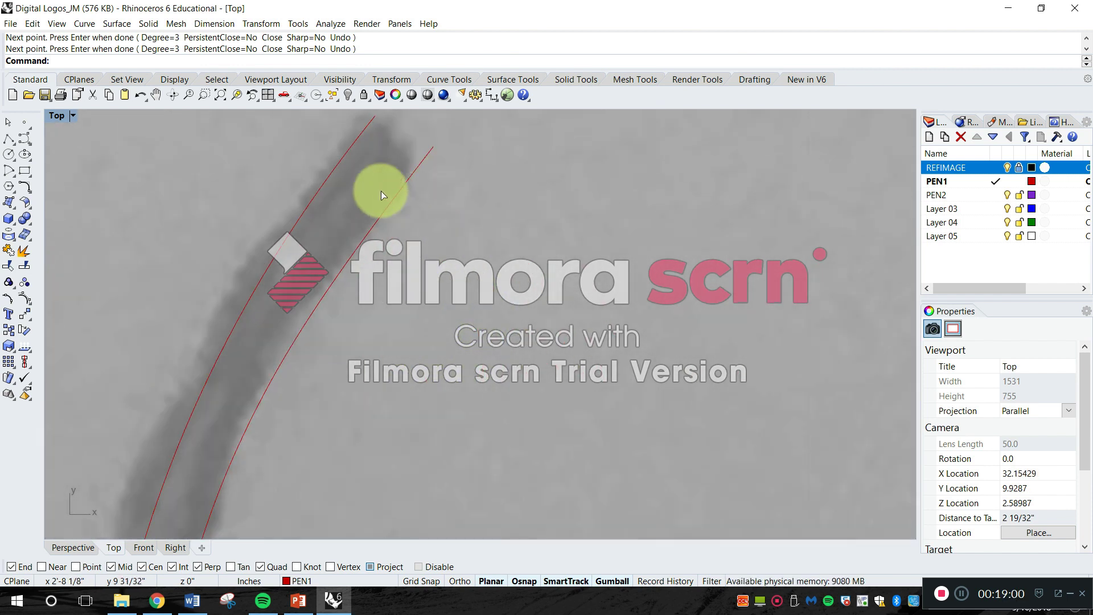
pyautogui.click(380, 213)
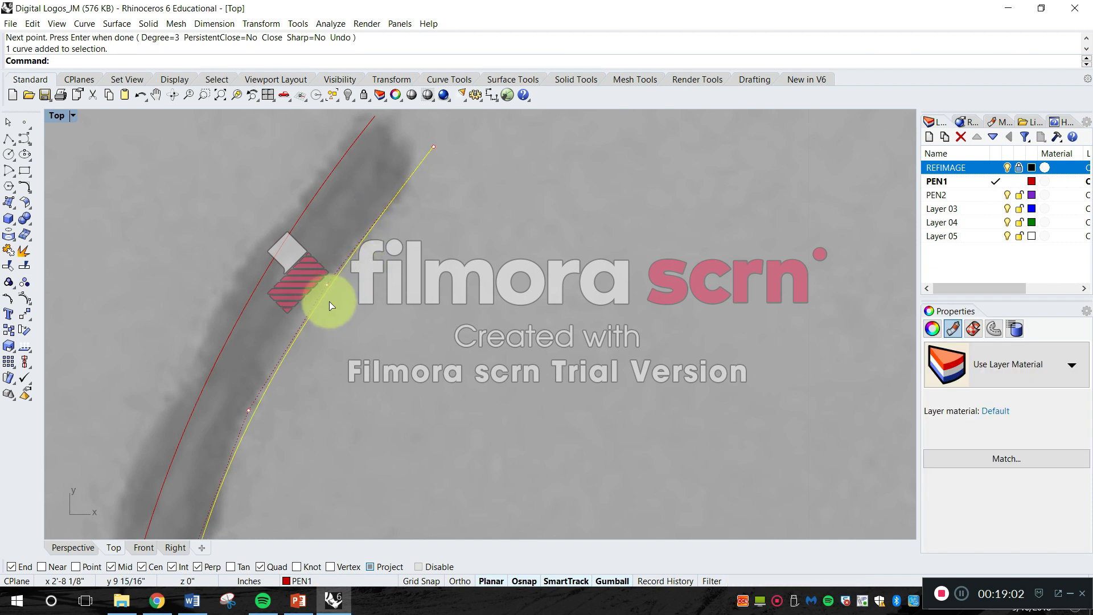
pyautogui.scroll(3, 328, 288)
pyautogui.click(321, 278)
pyautogui.moveTo(321, 279); pyautogui.dragTo(302, 264)
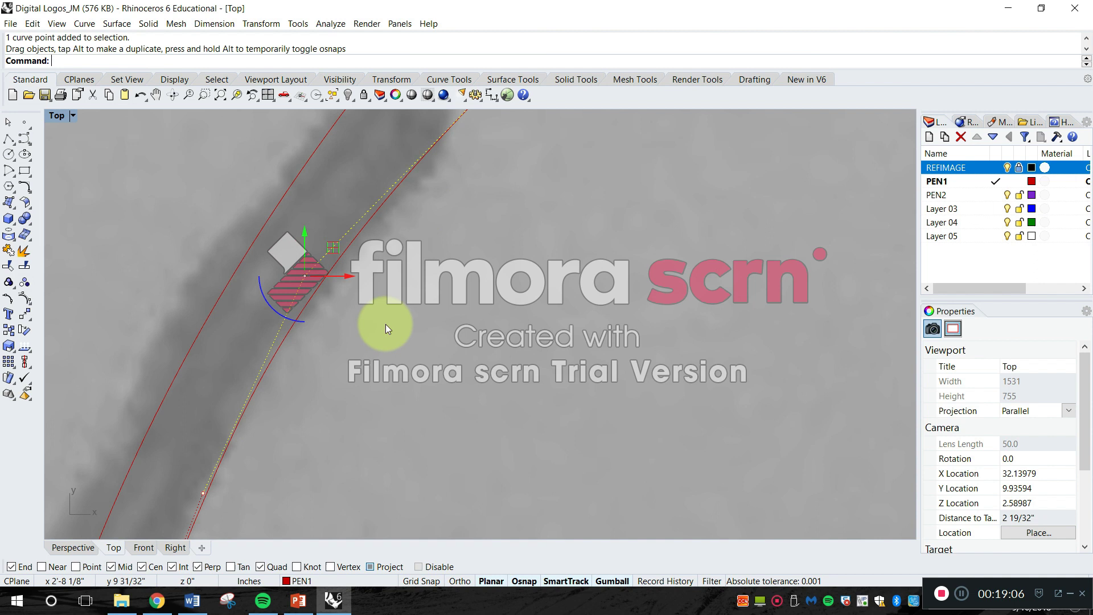
# Shift the outer-edge curve's top end point slightly toward the stem and clear the selection
pyautogui.scroll(-6, 391, 326)
pyautogui.scroll(6, 428, 234)
pyautogui.click(445, 233)
pyautogui.moveTo(445, 234); pyautogui.dragTo(433, 216)
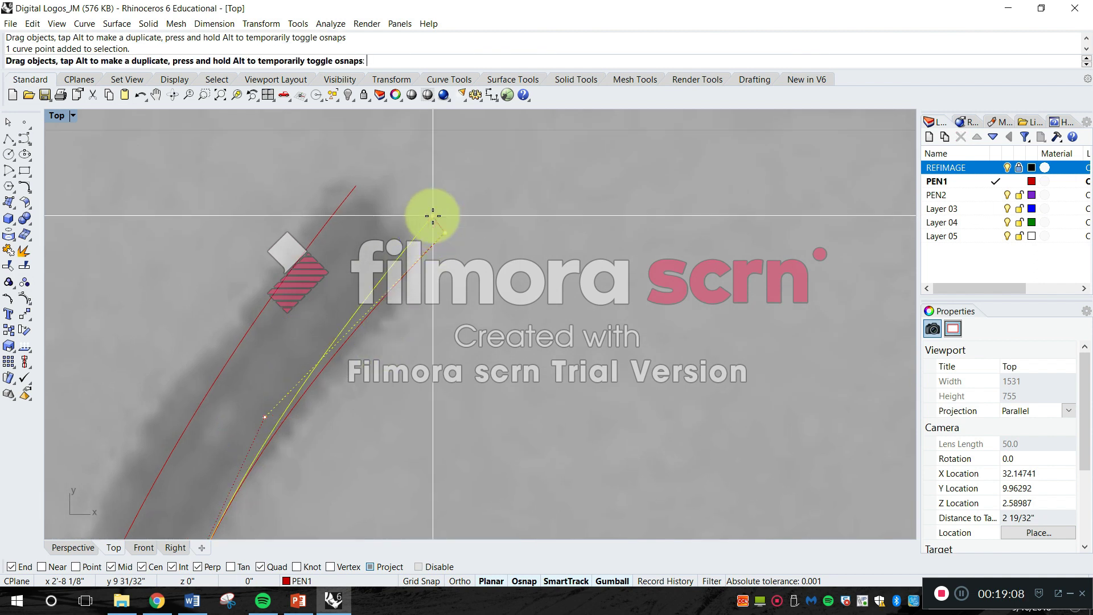
pyautogui.press('Escape')
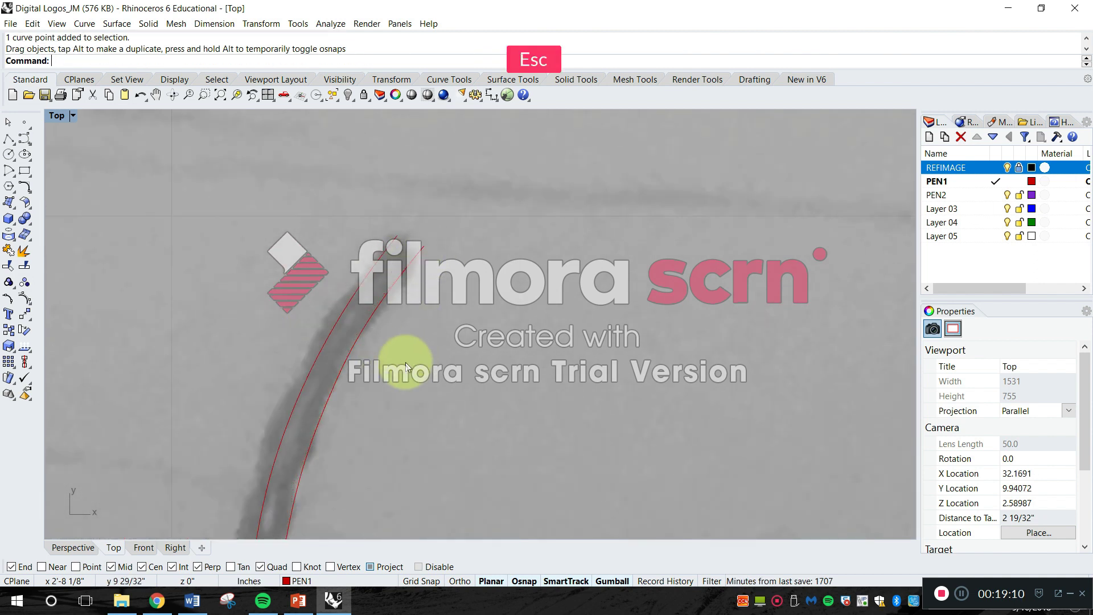
# Trim the upper and lower outer-edge curves against each other, removing both overhanging ends at their crossing
pyautogui.scroll(-5, 464, 237)
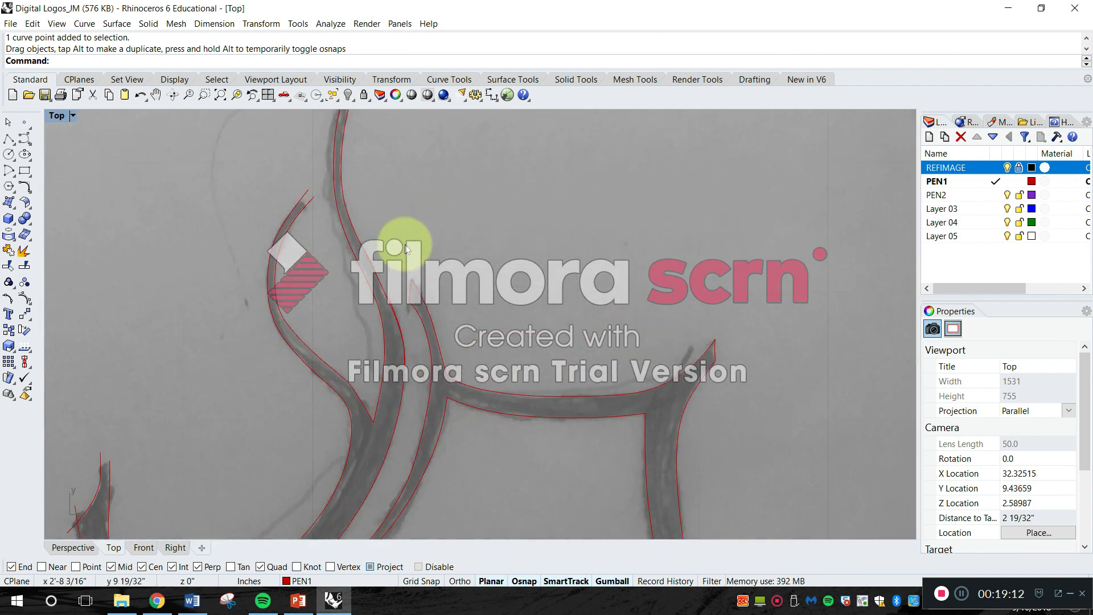
pyautogui.scroll(8, 406, 248)
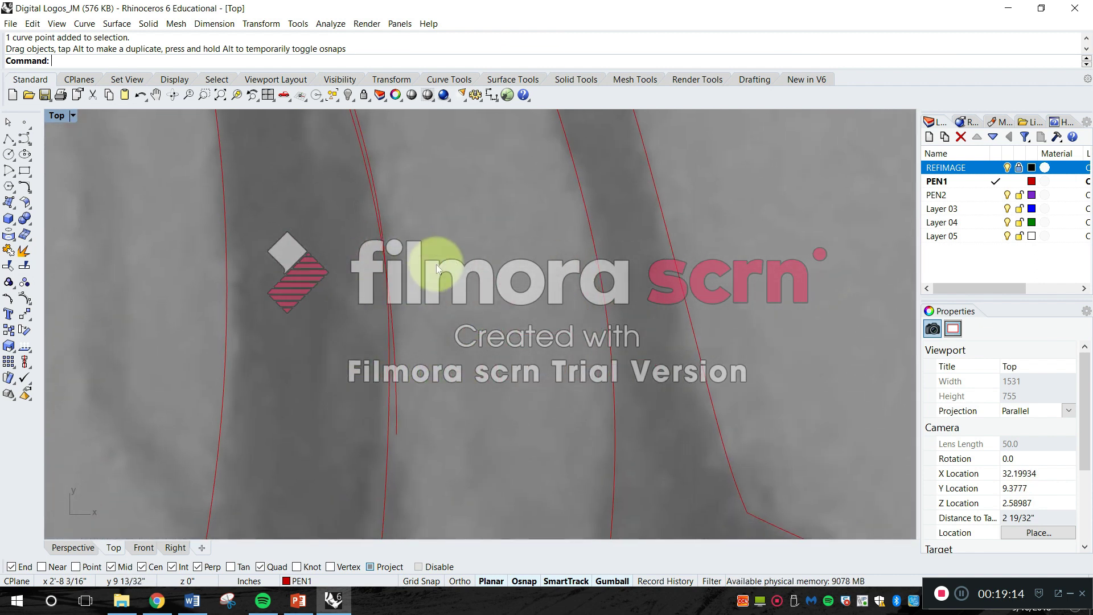
pyautogui.scroll(-2, 436, 266)
pyautogui.press('Escape')
pyautogui.write('Tr')
pyautogui.press('Return')
pyautogui.scroll(-2, 445, 284)
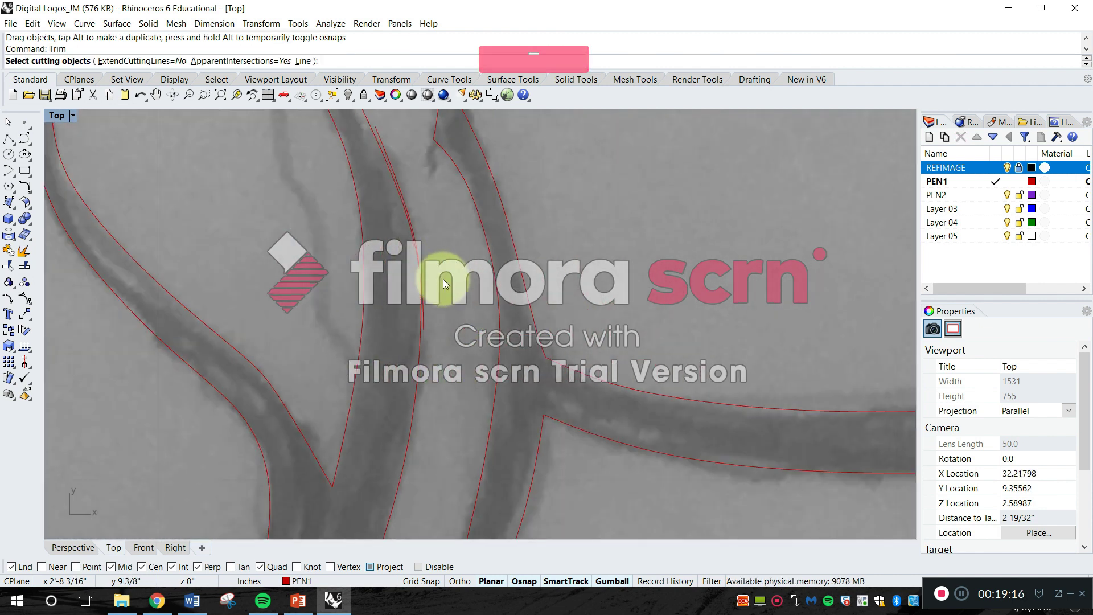
pyautogui.click(407, 217)
pyautogui.press('Return')
pyautogui.click(382, 138)
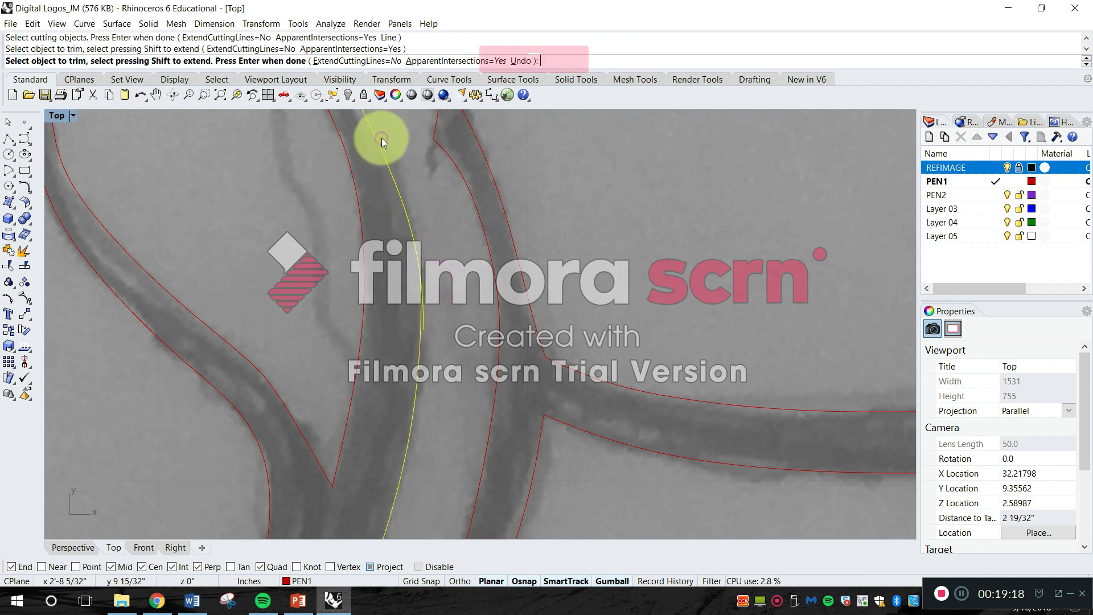
pyautogui.scroll(5, 432, 293)
pyautogui.click(417, 334)
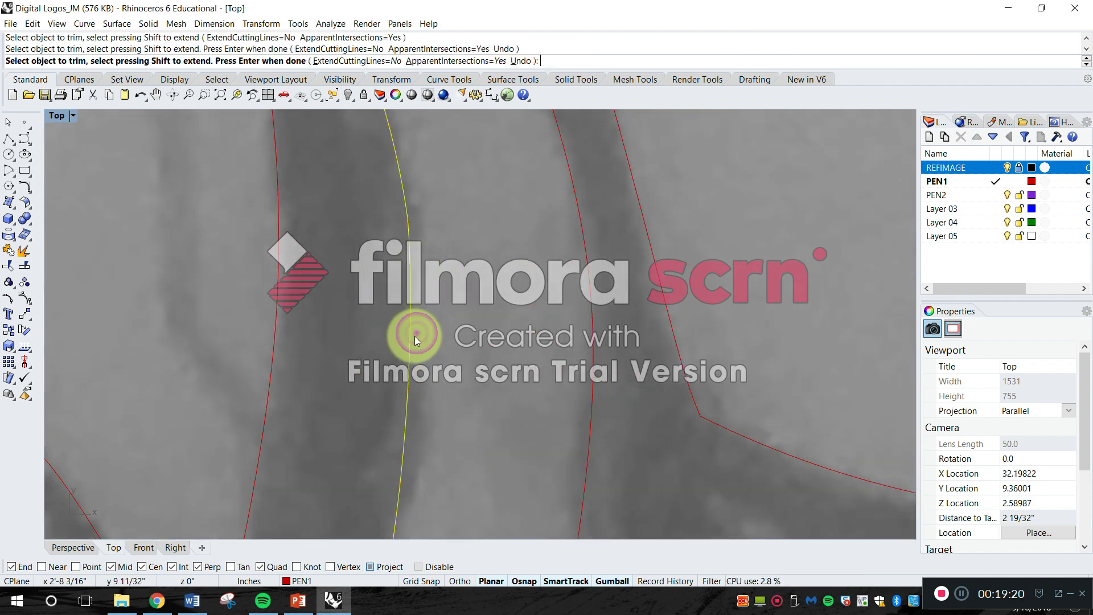
pyautogui.scroll(-10, 427, 319)
pyautogui.press('Return')
# Finish trimming and check the join between the upper and lower outer-edge curves along the main stem
pyautogui.scroll(5, 470, 356)
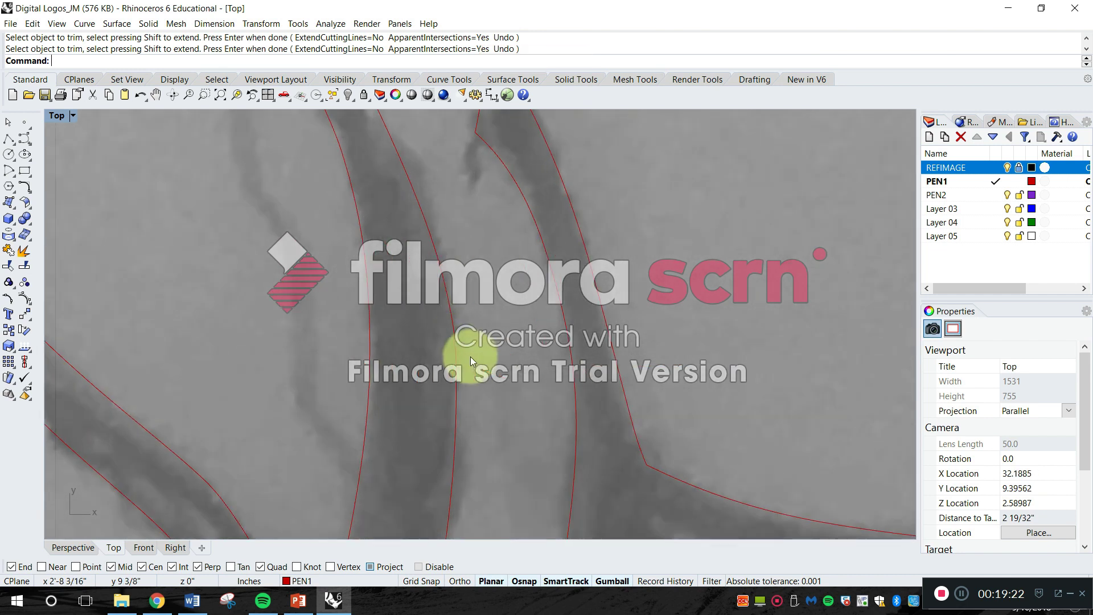
pyautogui.click(463, 361)
pyautogui.press('Escape')
pyautogui.scroll(3, 459, 342)
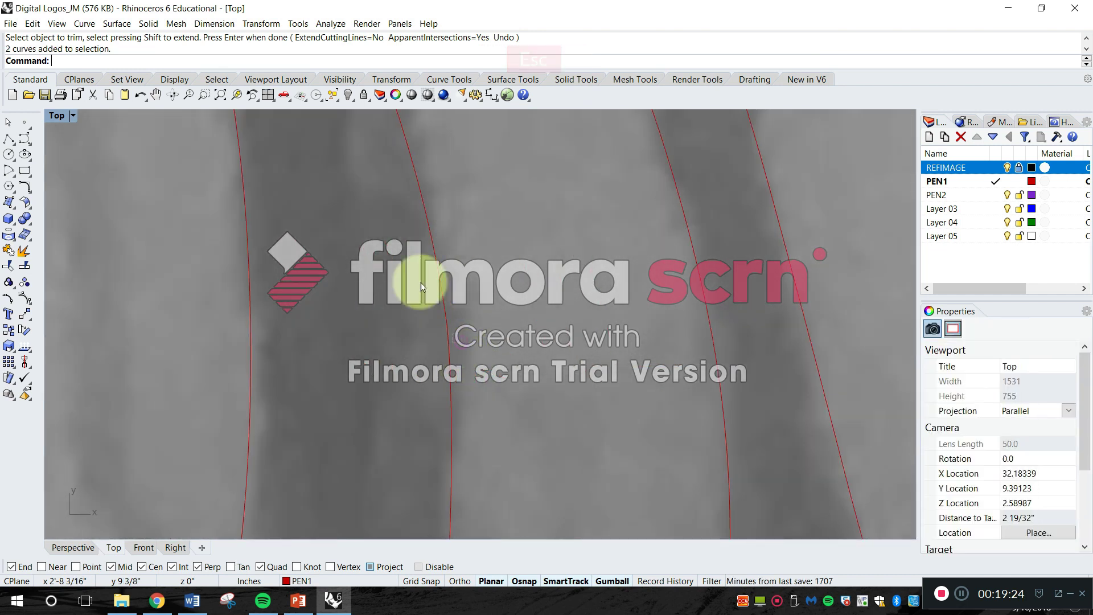
pyautogui.click(430, 311)
pyautogui.press('Escape')
pyautogui.click(449, 344)
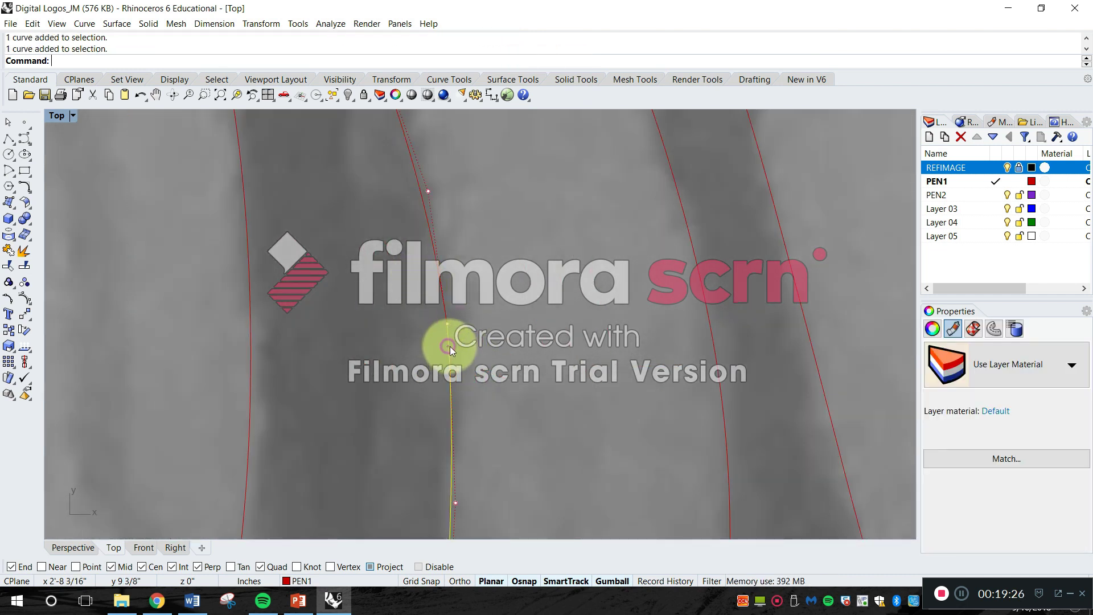
pyautogui.keyDown('shift'); pyautogui.click(443, 300); pyautogui.keyUp('shift')
pyautogui.scroll(-3, 442, 323)
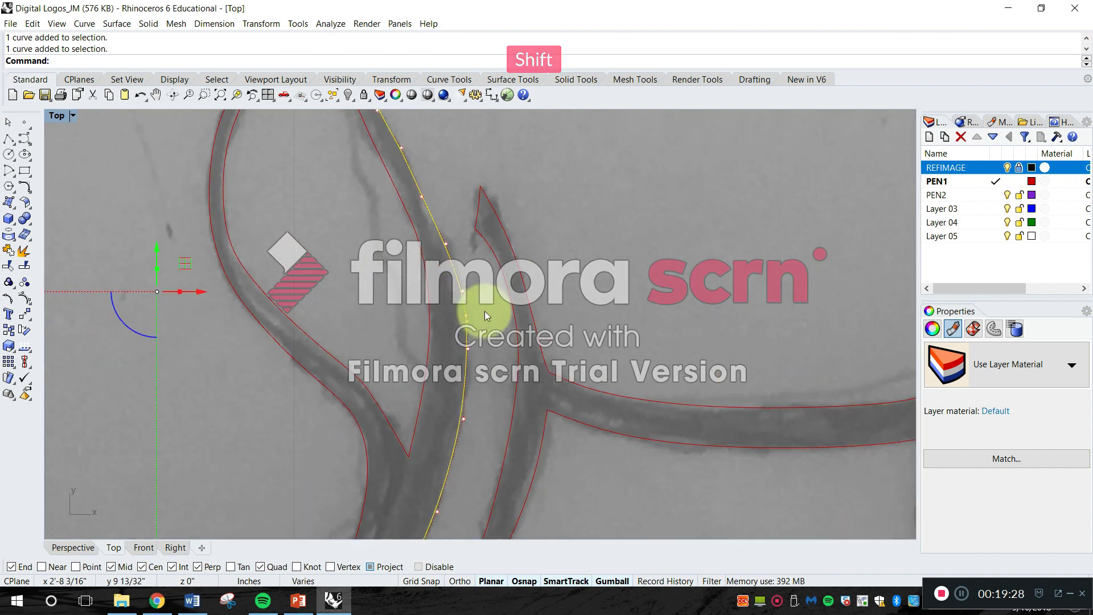
pyautogui.press('Escape')
pyautogui.scroll(2, 488, 338)
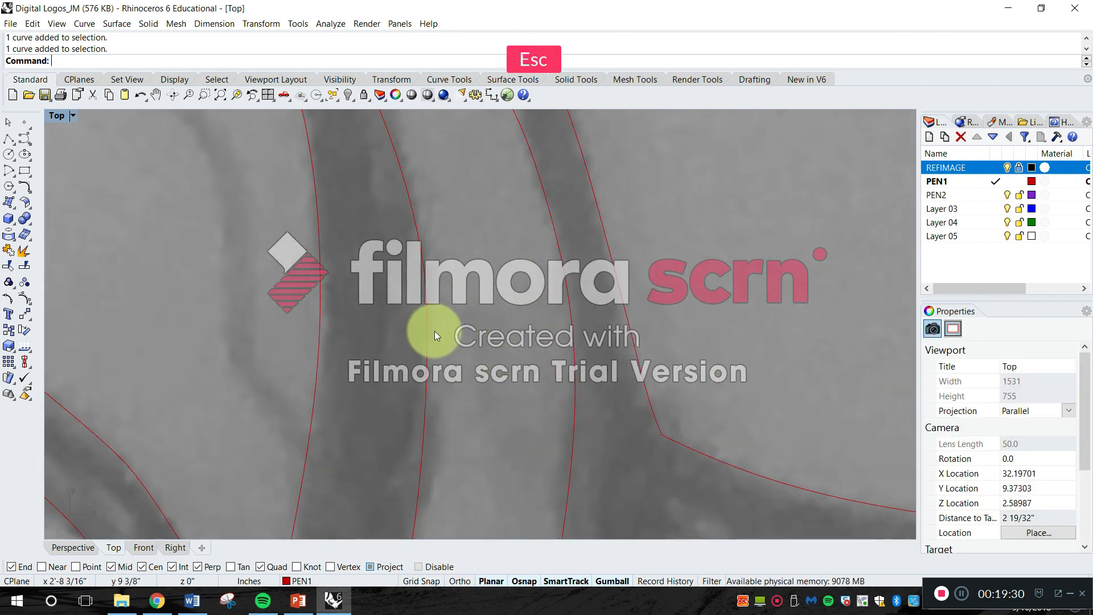
pyautogui.scroll(-5, 435, 331)
pyautogui.scroll(2, 438, 321)
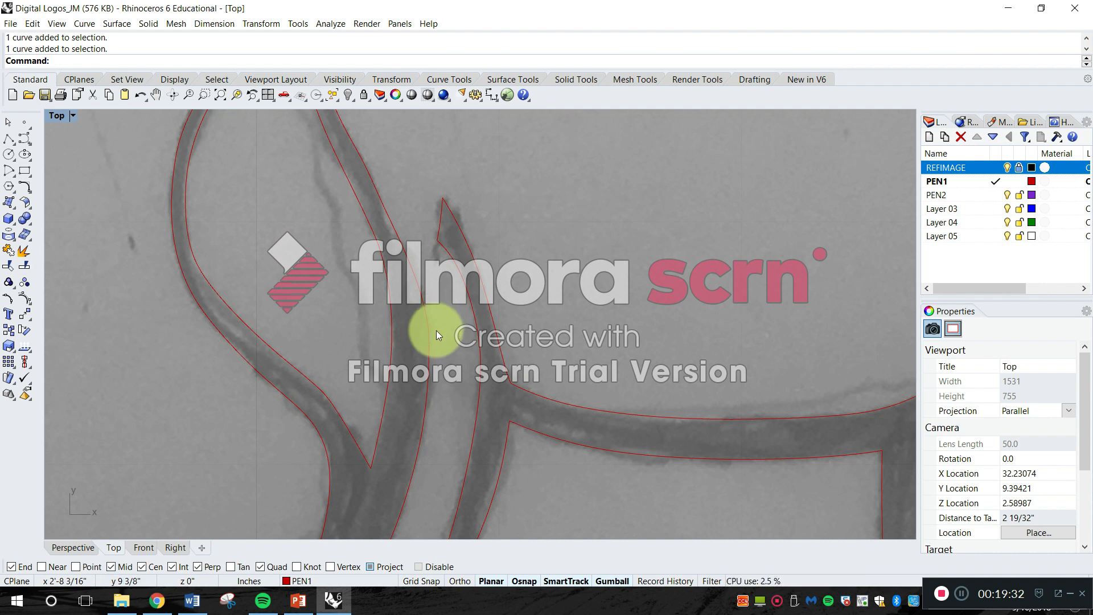
pyautogui.scroll(2, 408, 443)
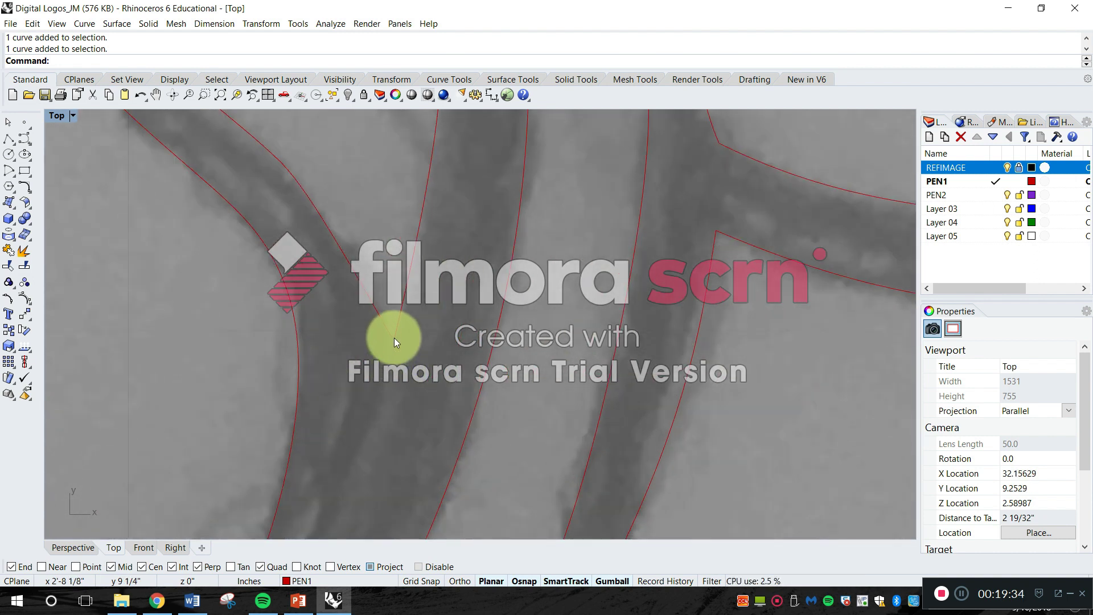
pyautogui.scroll(-4, 393, 341)
pyautogui.scroll(3, 313, 310)
# Draw a short control-point curve across the open upper tip of the curled side branch, crossing both of its edge curves
pyautogui.press('Escape')
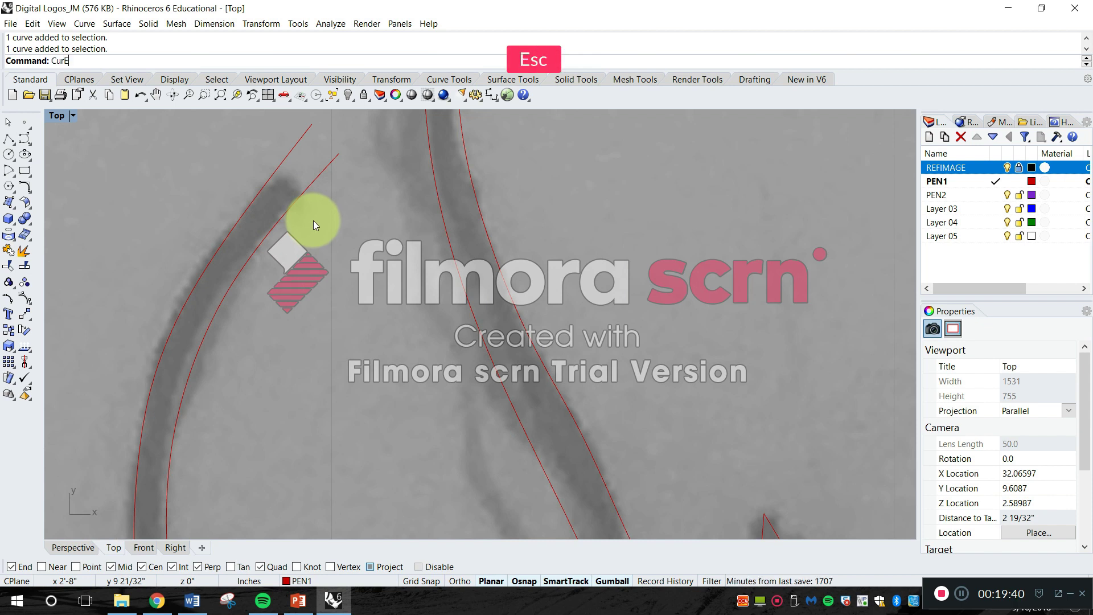
pyautogui.press('Return')
pyautogui.scroll(2, 293, 190)
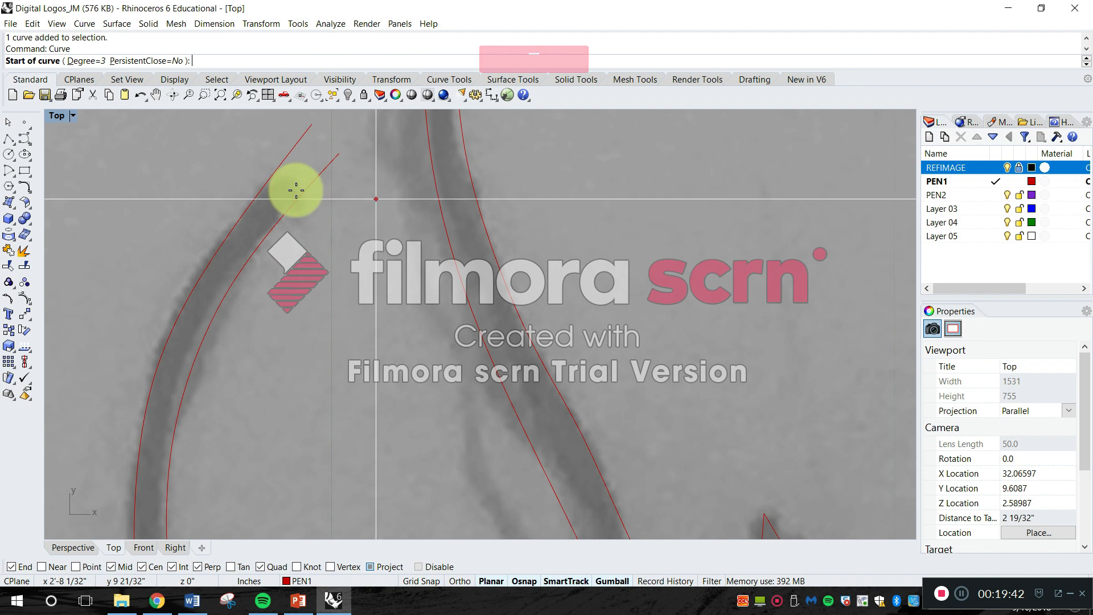
pyautogui.click(265, 161)
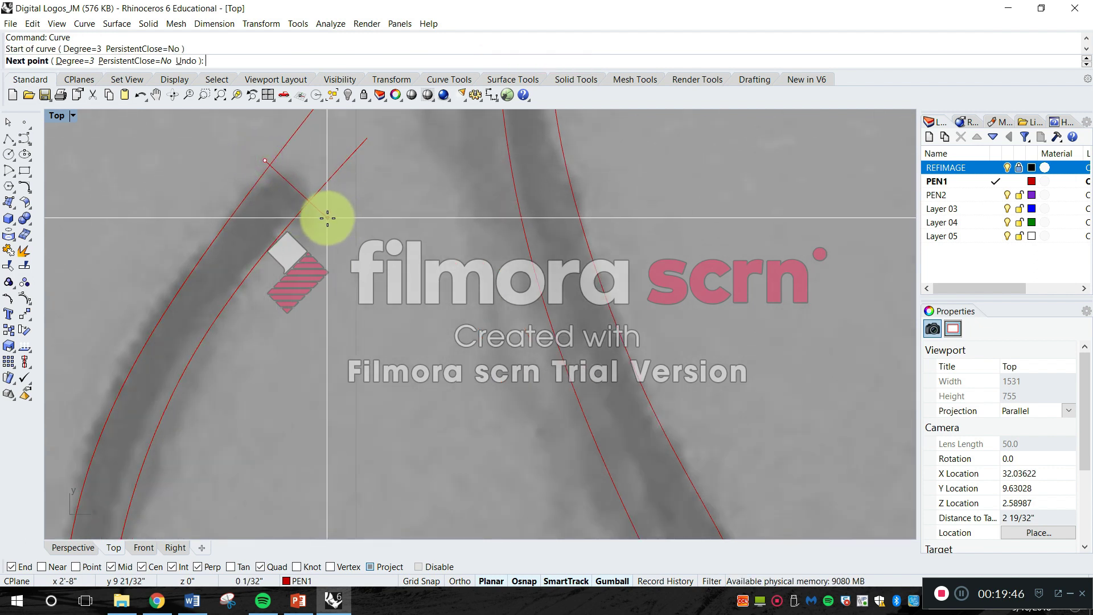
pyautogui.scroll(3, 296, 173)
pyautogui.click(290, 187)
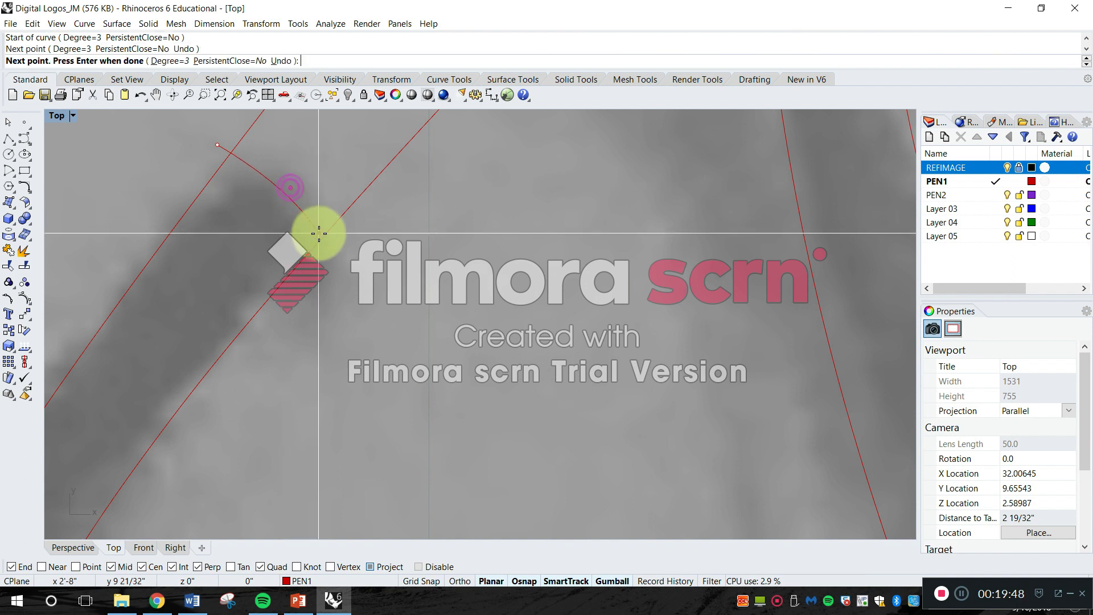
pyautogui.click(355, 274)
pyautogui.scroll(-8, 355, 274)
pyautogui.press('Return')
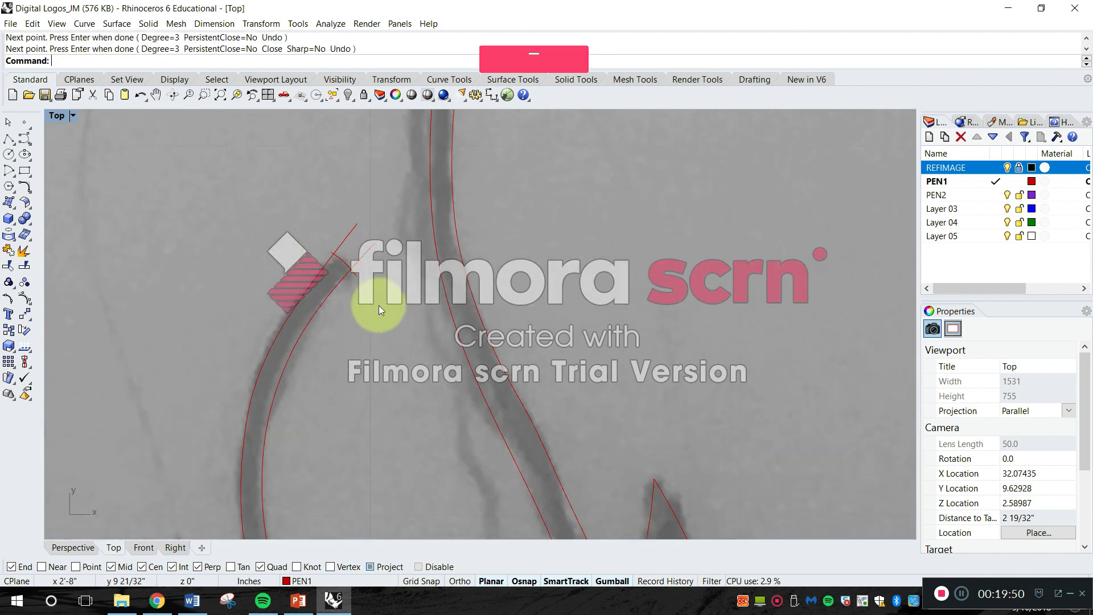
# Draw a short control-point curve across the open top of the main stem, crossing both of its edge curves
pyautogui.scroll(-5, 376, 308)
pyautogui.scroll(4, 398, 251)
pyautogui.scroll(5, 402, 223)
pyautogui.press('Return')
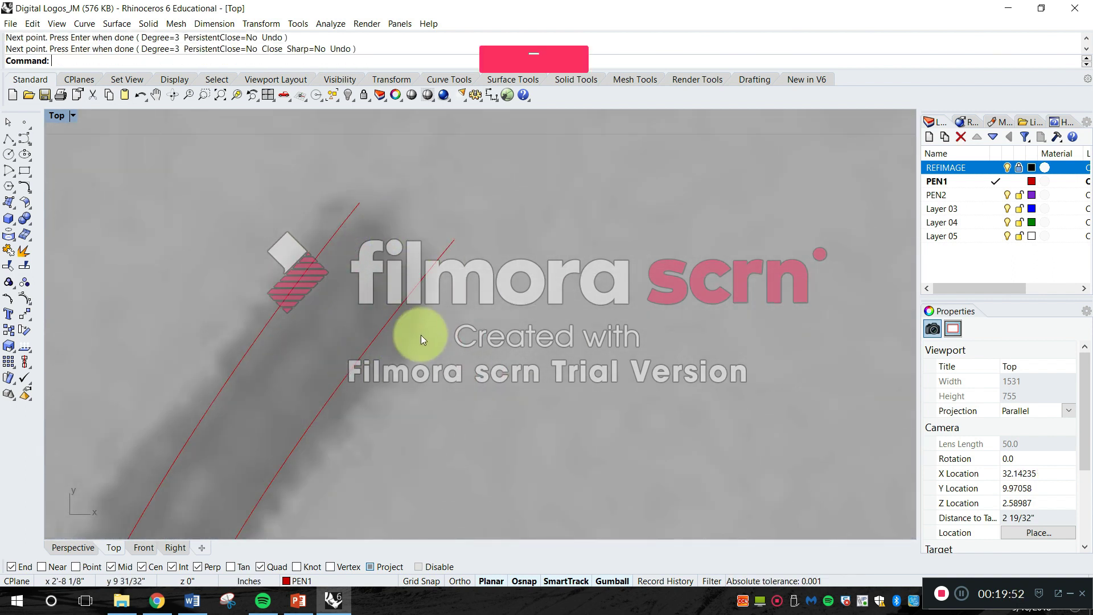
pyautogui.click(441, 344)
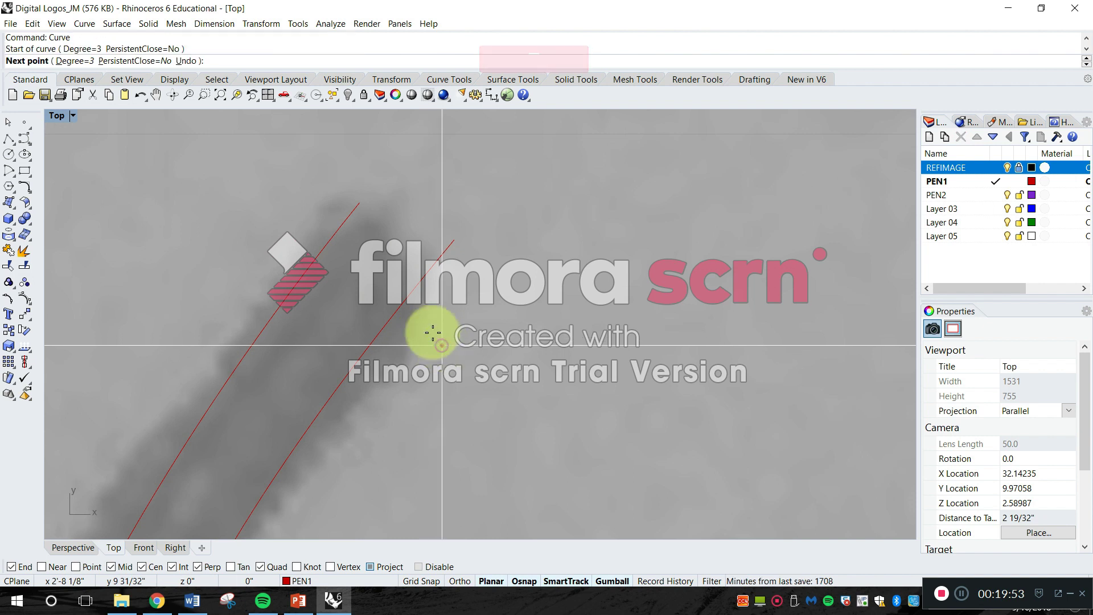
pyautogui.click(414, 268)
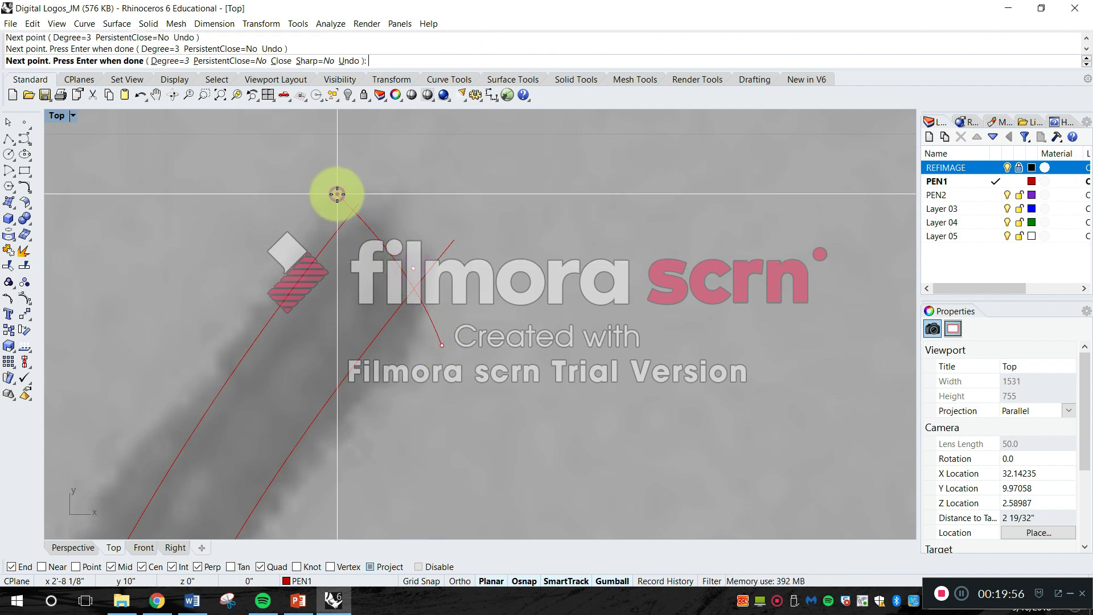
pyautogui.press('Return')
# Trim the main stem's two edge curves and its top cap curve against each other, removing the overhanging ends
pyautogui.scroll(-5, 585, 172)
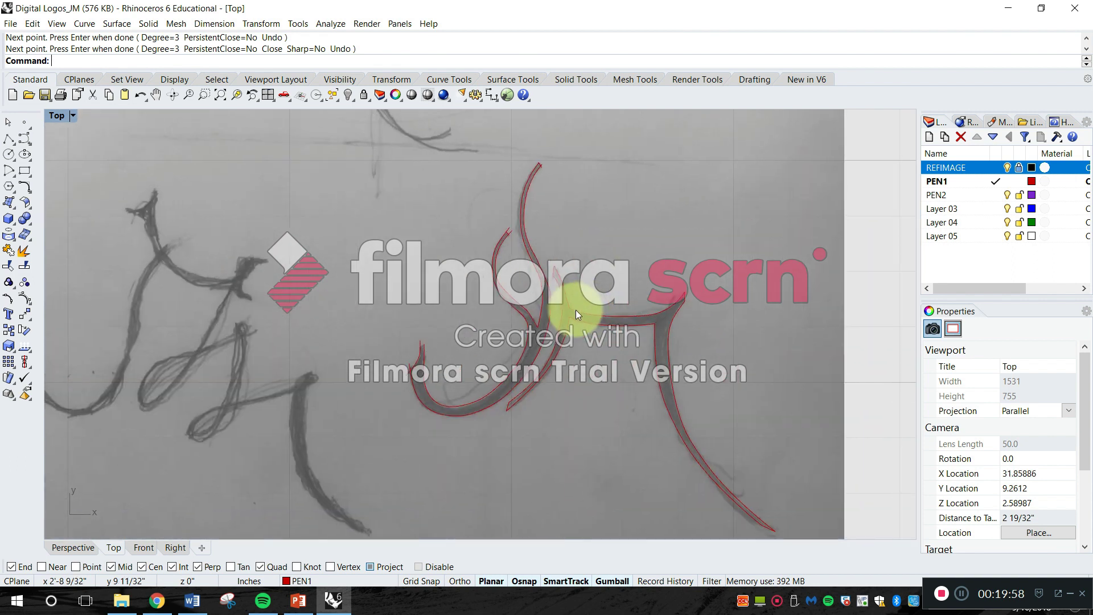
pyautogui.scroll(3, 566, 235)
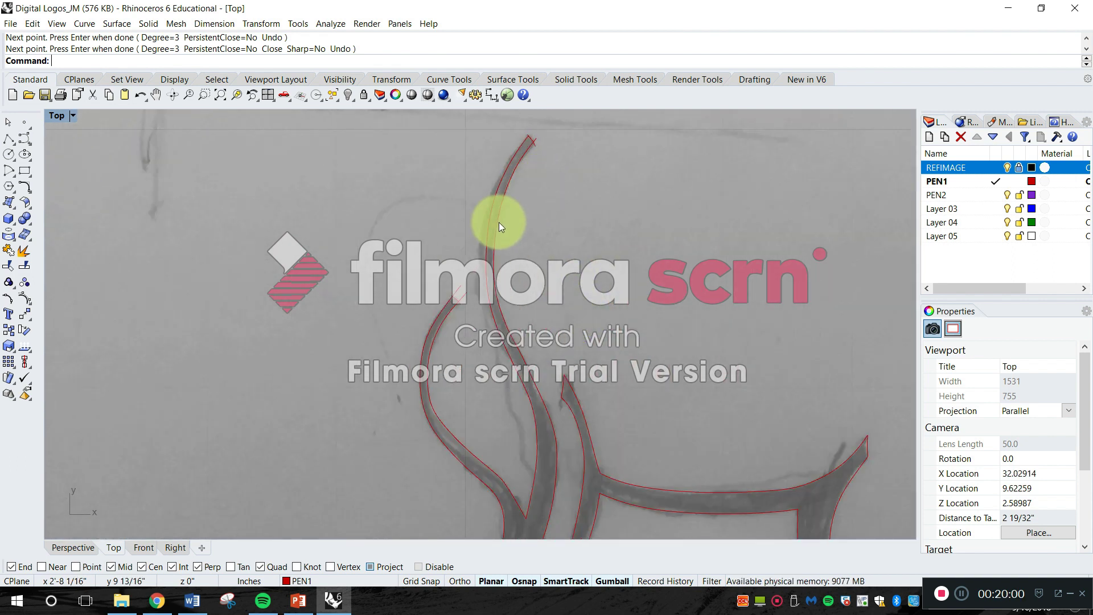
pyautogui.scroll(-6, 500, 224)
pyautogui.scroll(7, 528, 309)
pyautogui.scroll(-6, 525, 305)
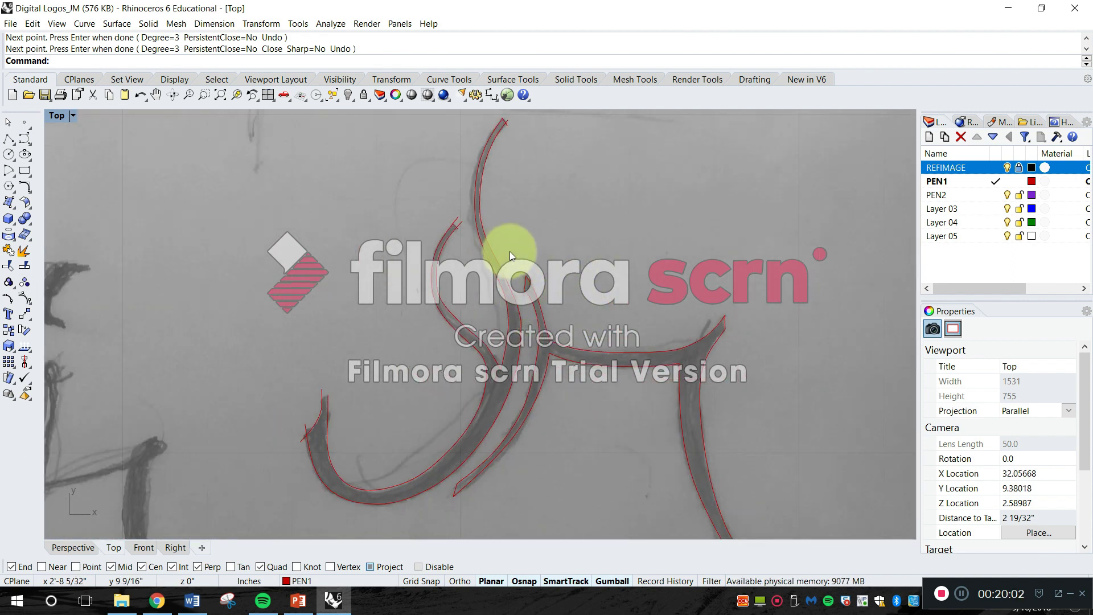
pyautogui.scroll(-3, 463, 233)
pyautogui.press('Escape')
pyautogui.write('Trim')
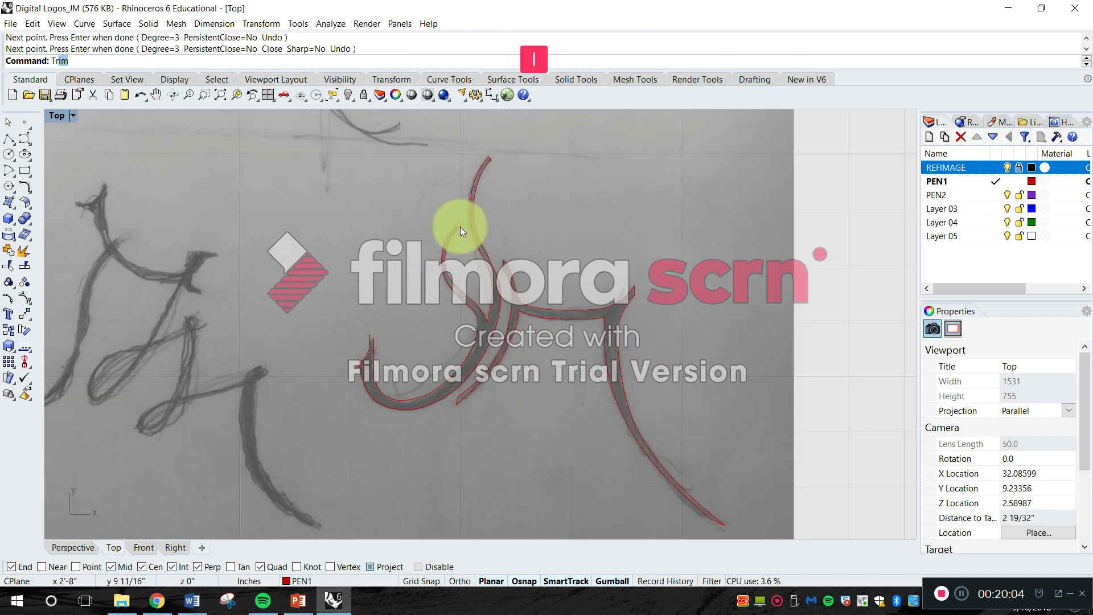
pyautogui.press('Return')
pyautogui.scroll(5, 489, 171)
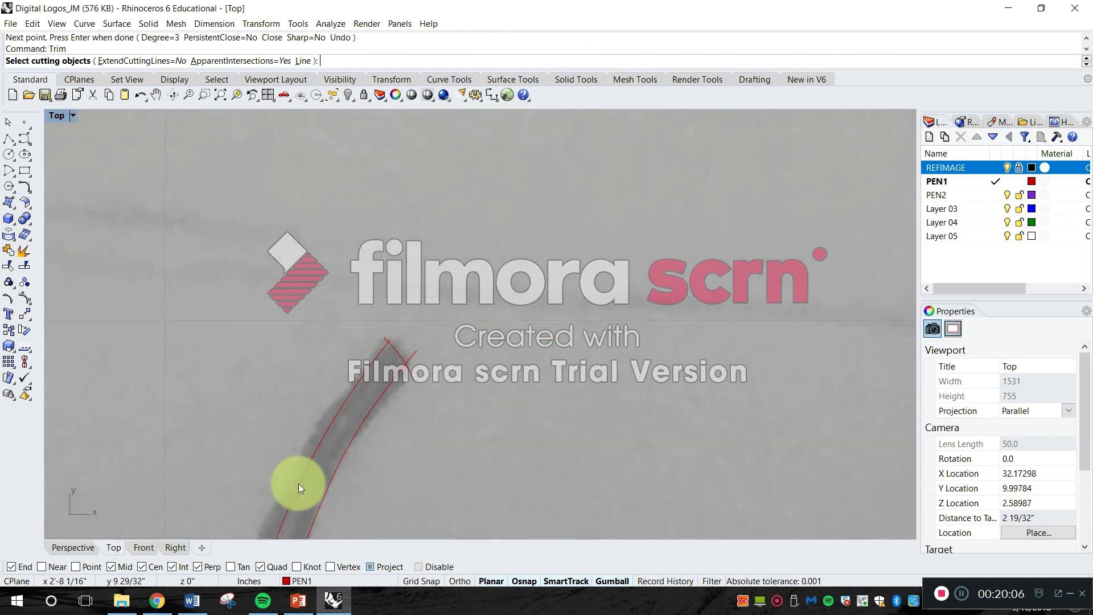
pyautogui.moveTo(446, 391); pyautogui.dragTo(376, 341)
pyautogui.scroll(7, 403, 360)
pyautogui.press('Return')
pyautogui.click(423, 354)
pyautogui.click(420, 373)
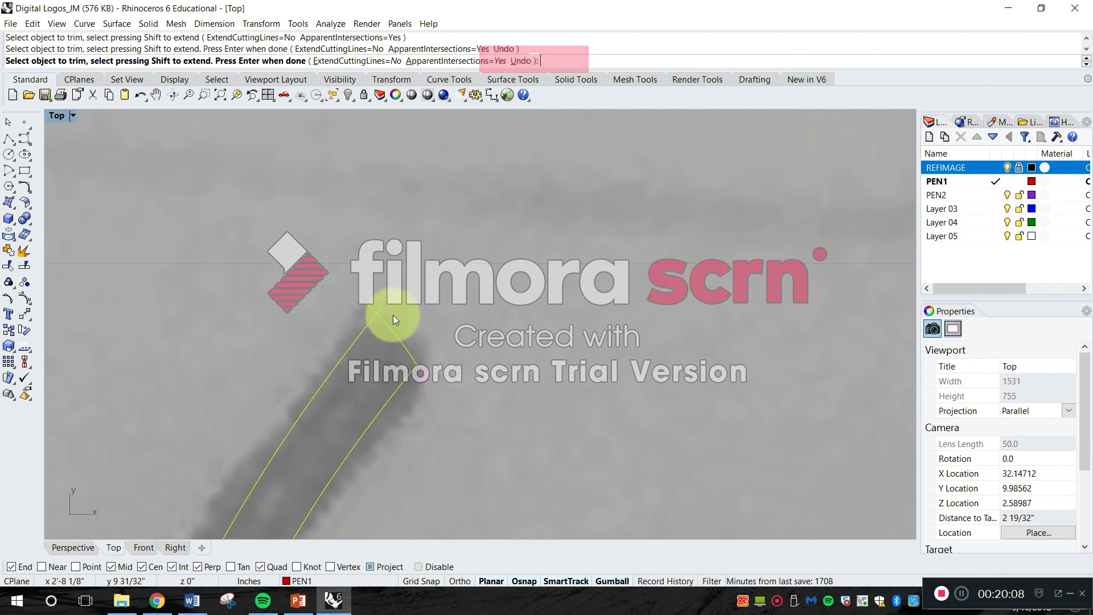
# Trim the curled side branch's edge curves and cap curve against each other, removing the overhanging ends at its tip
pyautogui.scroll(-4, 363, 455)
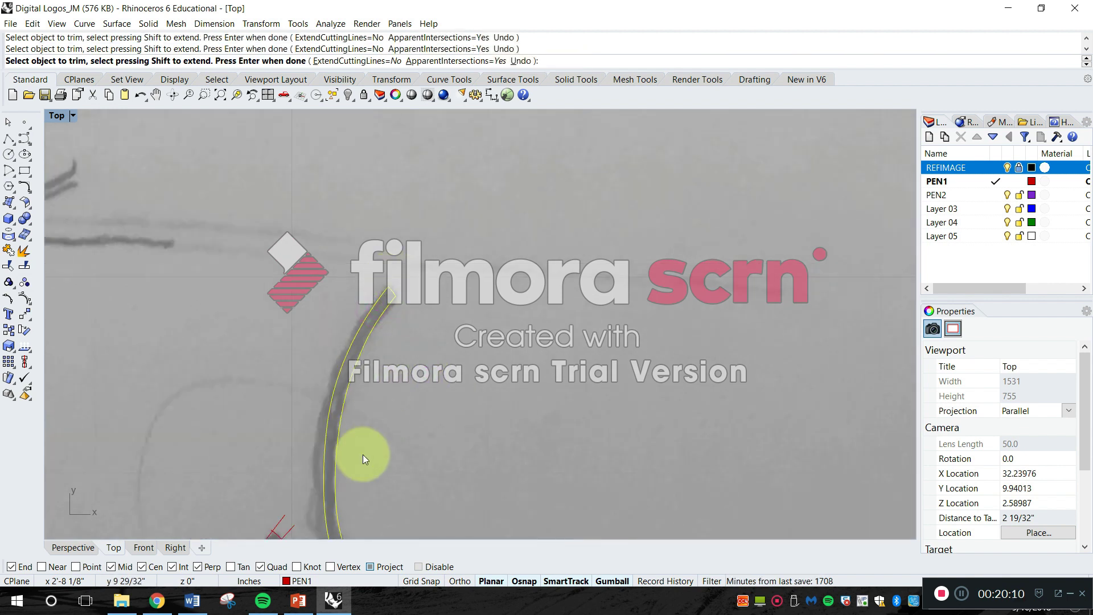
pyautogui.scroll(4, 321, 334)
pyautogui.scroll(2, 321, 333)
pyautogui.moveTo(304, 444); pyautogui.dragTo(282, 364, button='right')
pyautogui.press('Return')
pyautogui.moveTo(267, 166); pyautogui.dragTo(267, 165)
pyautogui.press('space')
pyautogui.click(292, 191)
pyautogui.click(270, 210)
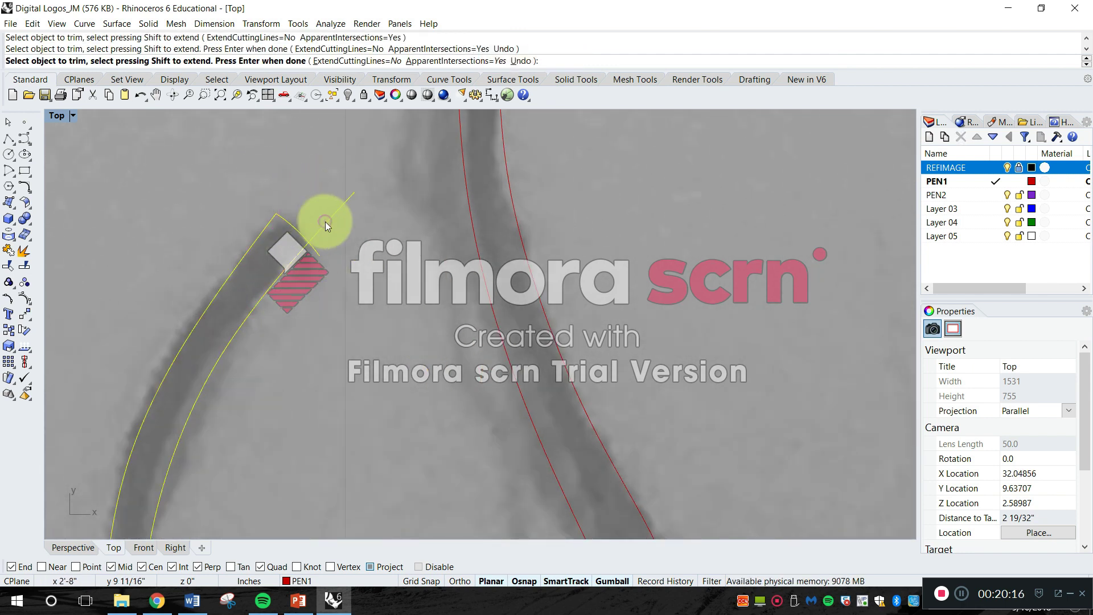
pyautogui.scroll(-12, 317, 253)
pyautogui.press('space')
# Trim the crossing curves at the pointed outer corner of the lower hook, removing both overhanging ends
pyautogui.moveTo(345, 416); pyautogui.dragTo(415, 305, button='right')
pyautogui.scroll(10, 415, 305)
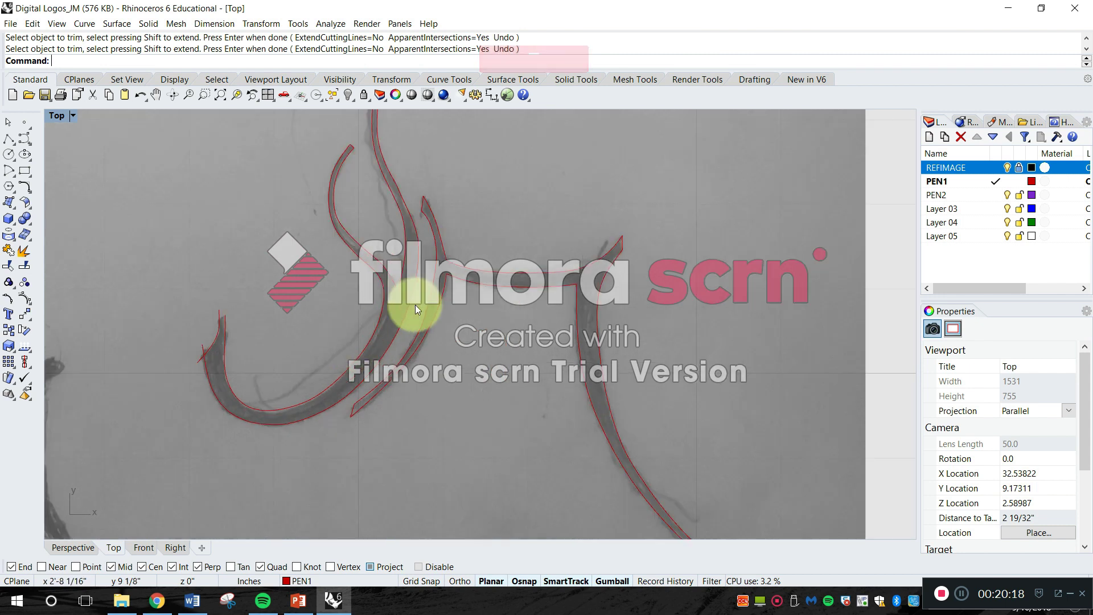
pyautogui.moveTo(224, 380); pyautogui.dragTo(570, 266, button='right')
pyautogui.scroll(6, 182, 330)
pyautogui.press('space')
pyautogui.click(187, 336)
pyautogui.press('space')
pyautogui.click(165, 325)
pyautogui.click(169, 278)
pyautogui.scroll(-4, 180, 270)
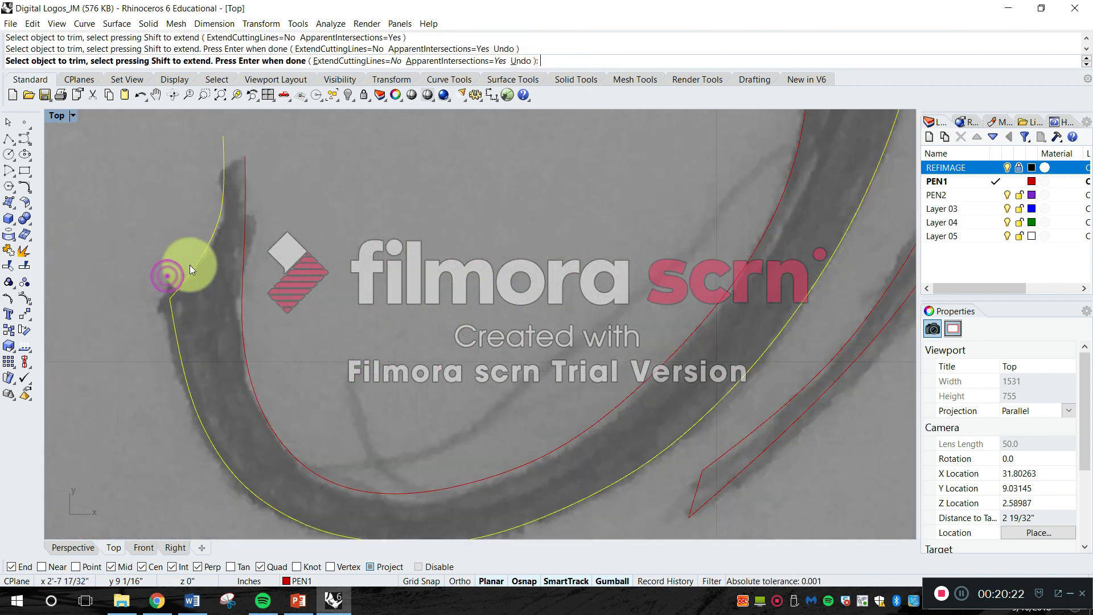
pyautogui.scroll(3, 193, 256)
pyautogui.press('Escape')
# Draw a control-point curve across the open tip of the lower hook, extending past both of its edge curves
pyautogui.scroll(3, 202, 233)
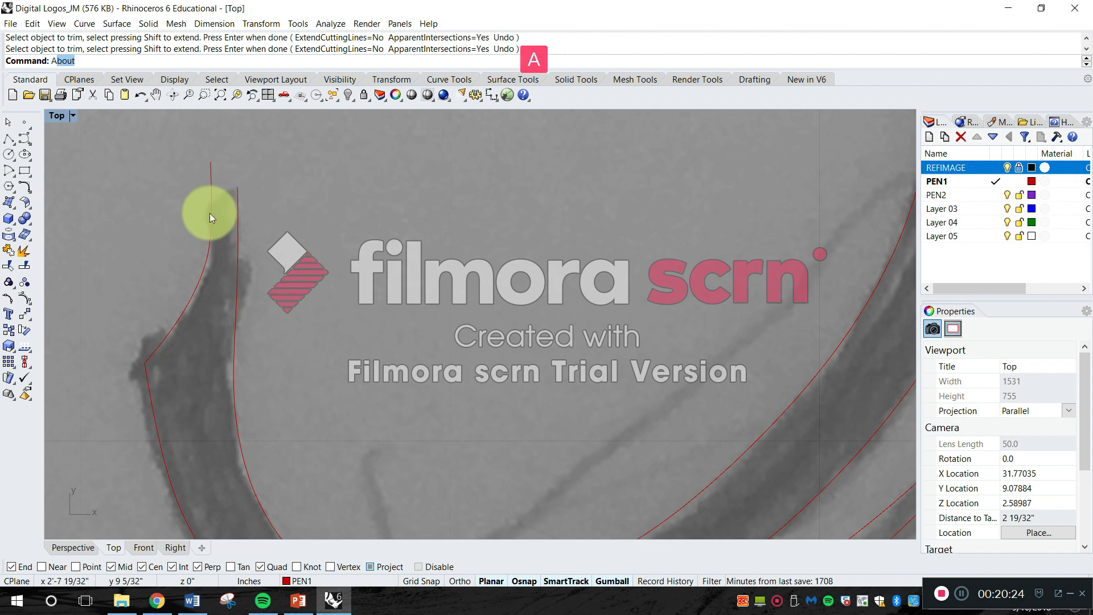
pyautogui.write('Curve')
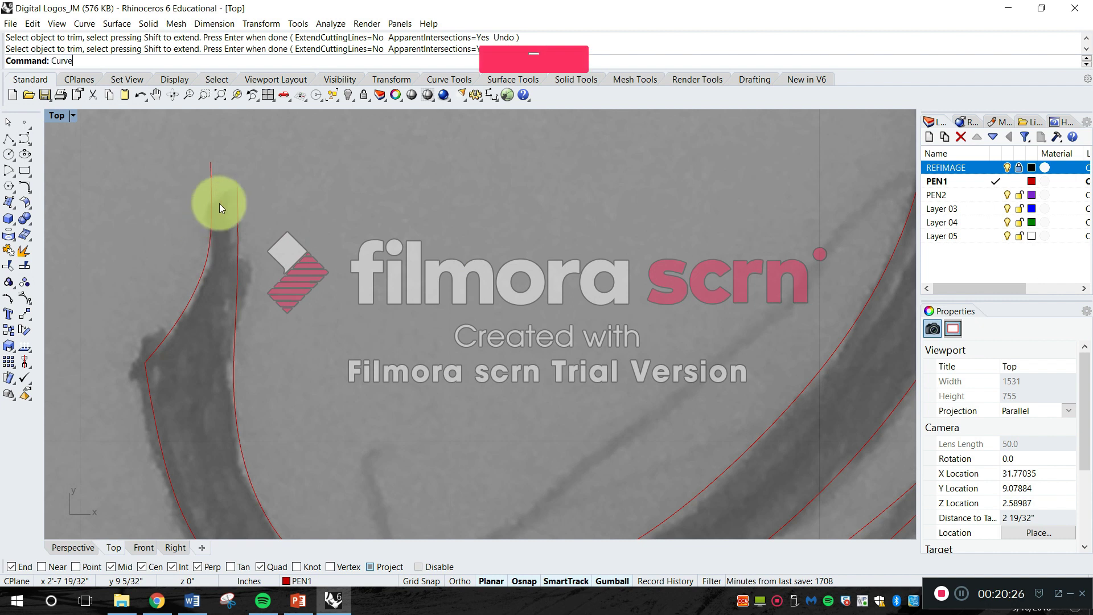
pyautogui.press('Return')
pyautogui.scroll(3, 205, 222)
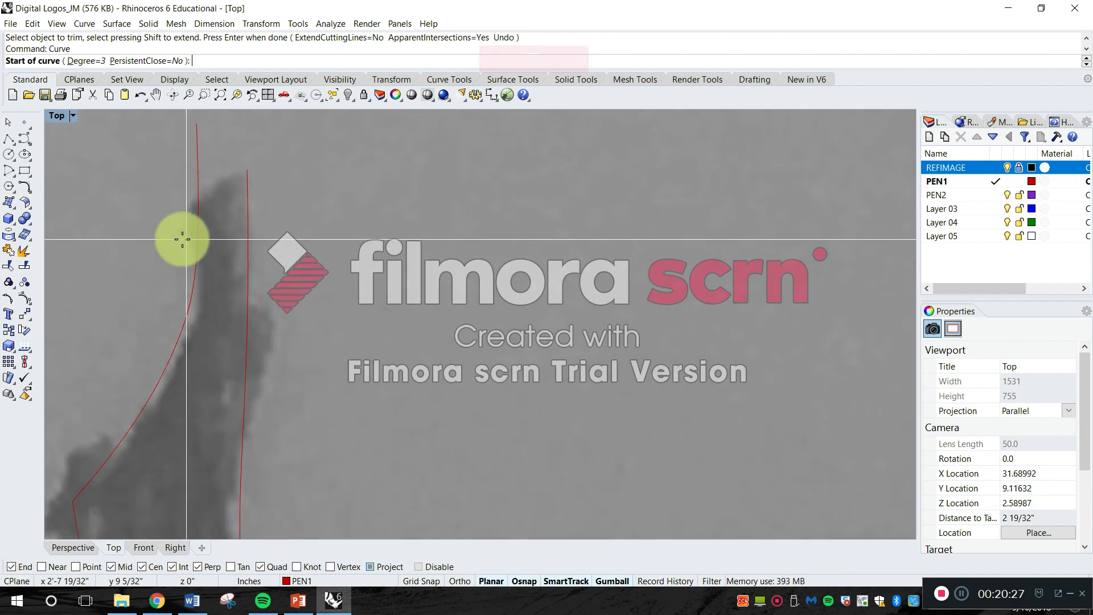
pyautogui.click(150, 242)
pyautogui.click(187, 207)
pyautogui.click(231, 175)
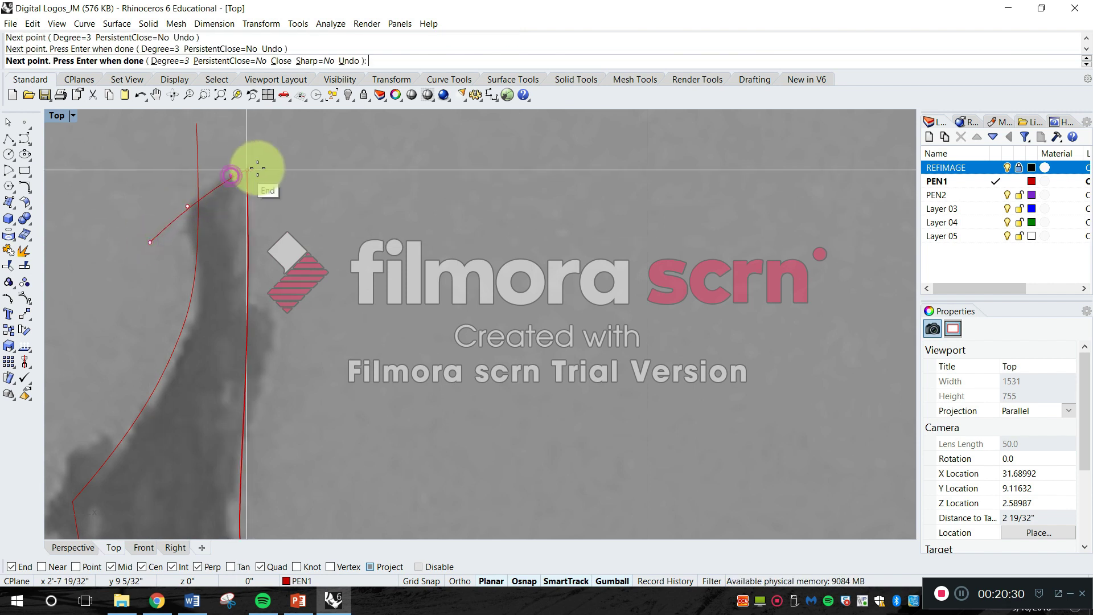
pyautogui.press('Escape')
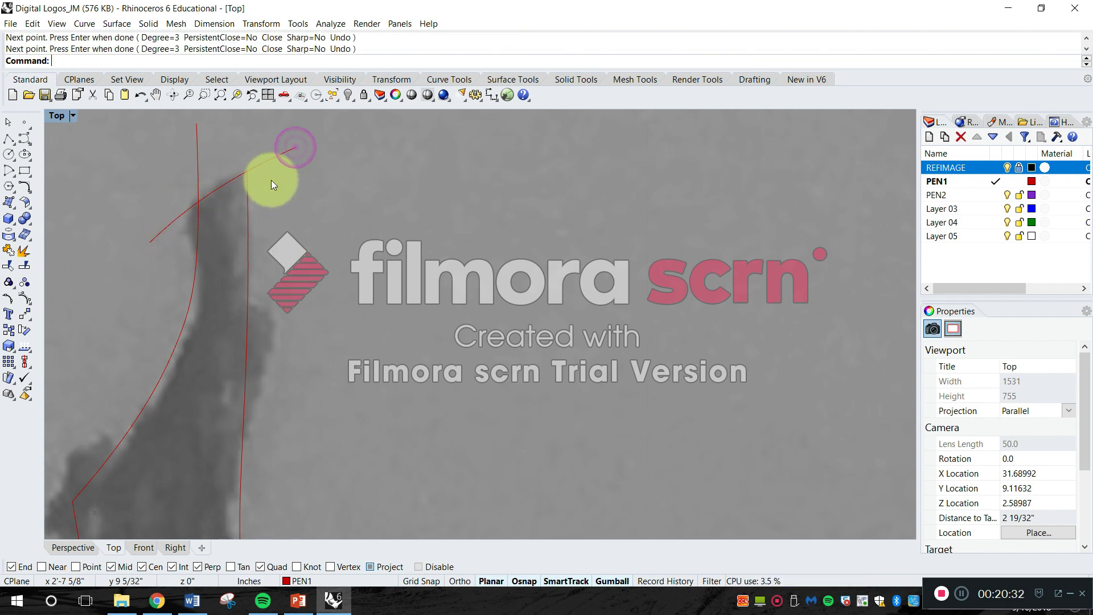
# Trim the hook's cap curve and inner-edge curve against each other, removing the overhang at their crossing
pyautogui.scroll(3, 253, 176)
pyautogui.write('Tri')
pyautogui.press('Return')
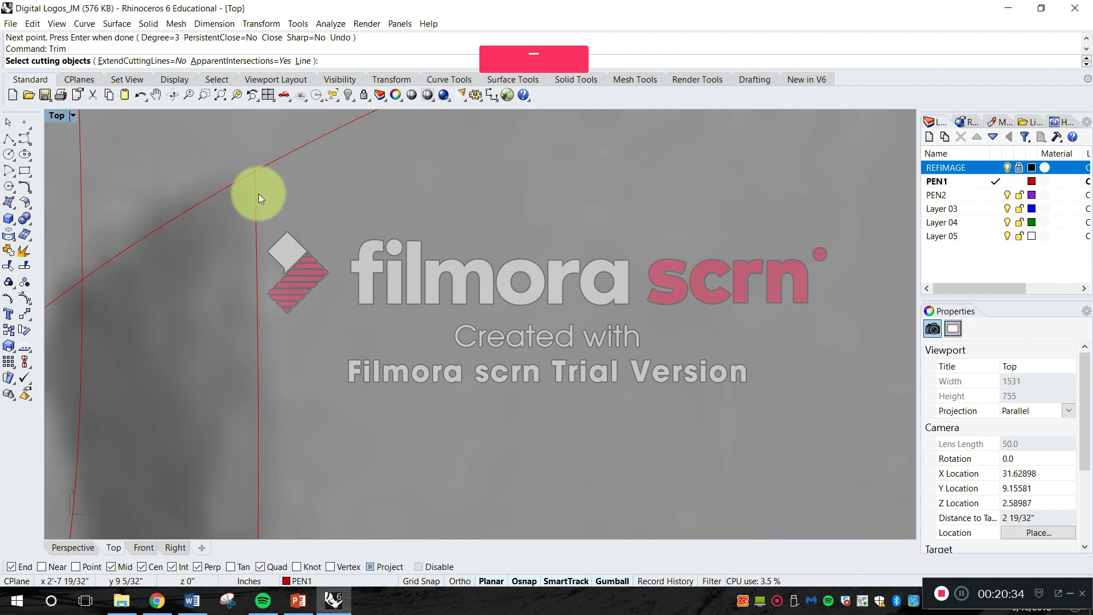
pyautogui.click(251, 169)
pyautogui.press('Return')
pyautogui.click(260, 163)
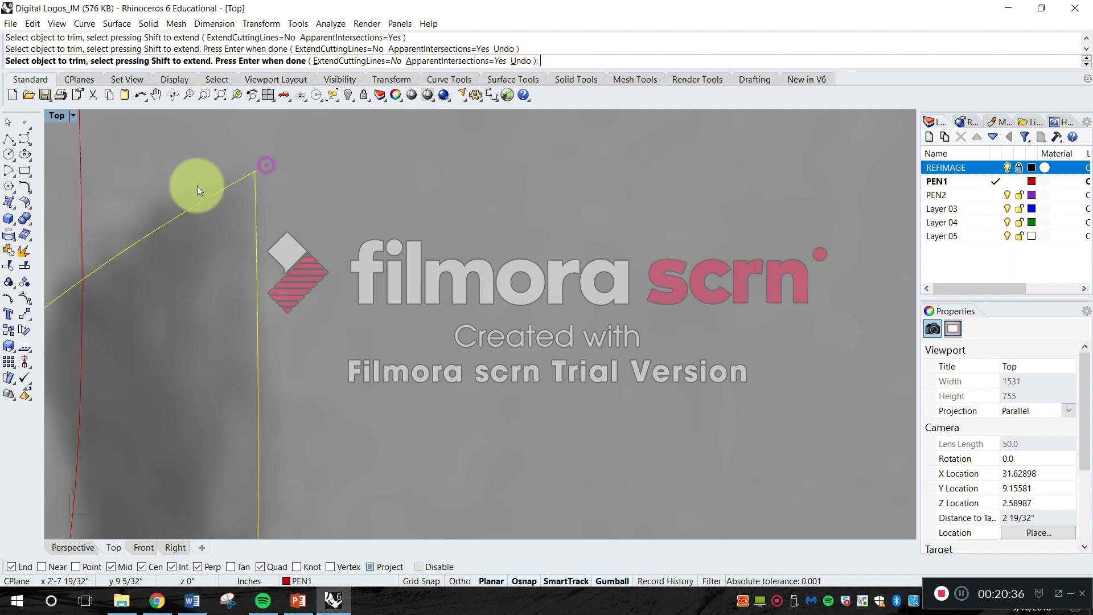
pyautogui.press('Return')
# Trim the hook's cap curve and outer-edge curve against each other, removing both overhanging ends
pyautogui.moveTo(107, 199); pyautogui.dragTo(193, 241, button='right')
pyautogui.press('Return')
pyautogui.moveTo(207, 293); pyautogui.dragTo(178, 237)
pyautogui.press('Return')
pyautogui.click(184, 228)
pyautogui.click(161, 274)
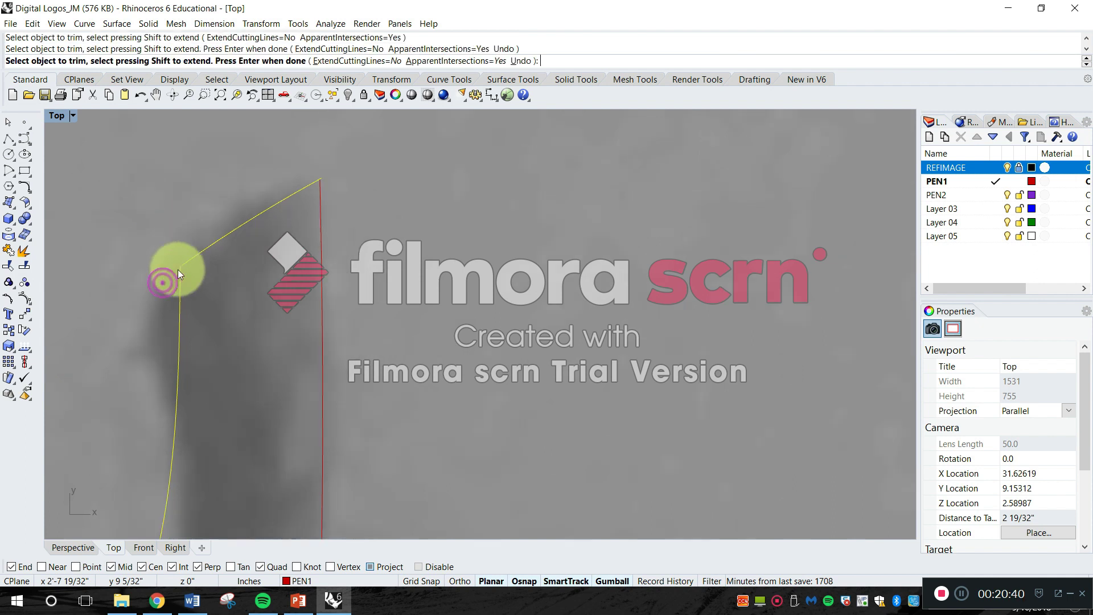
pyautogui.press('Return')
# Copy all the traced logo curves horizontally onto the empty area beside the reference image
pyautogui.scroll(-5, 232, 285)
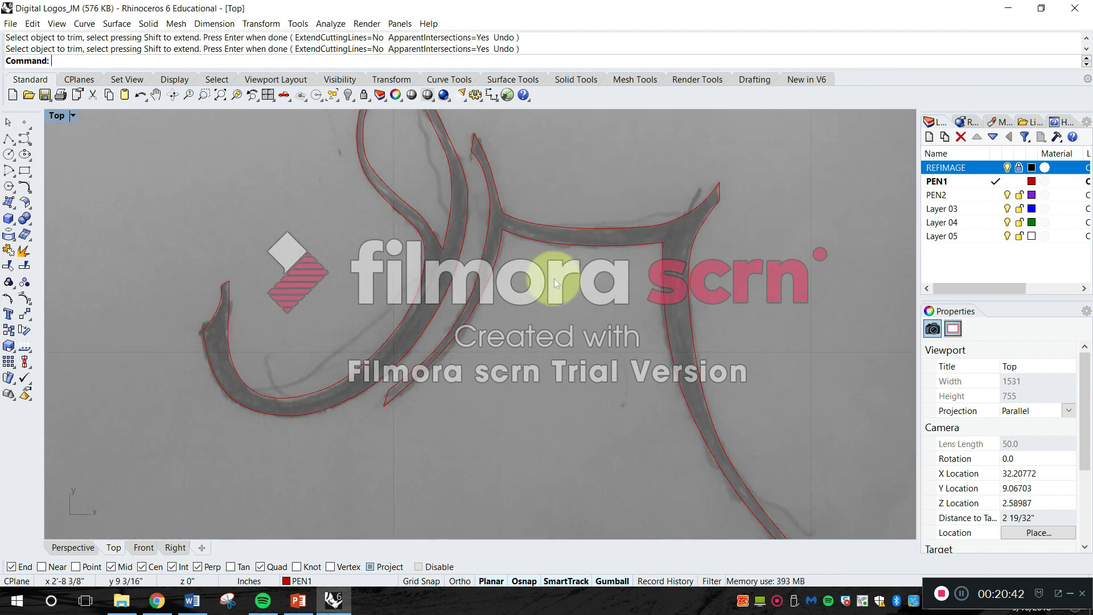
pyautogui.scroll(-3, 555, 282)
pyautogui.moveTo(576, 356); pyautogui.dragTo(434, 398, button='right')
pyautogui.press('Escape')
pyautogui.write('CO')
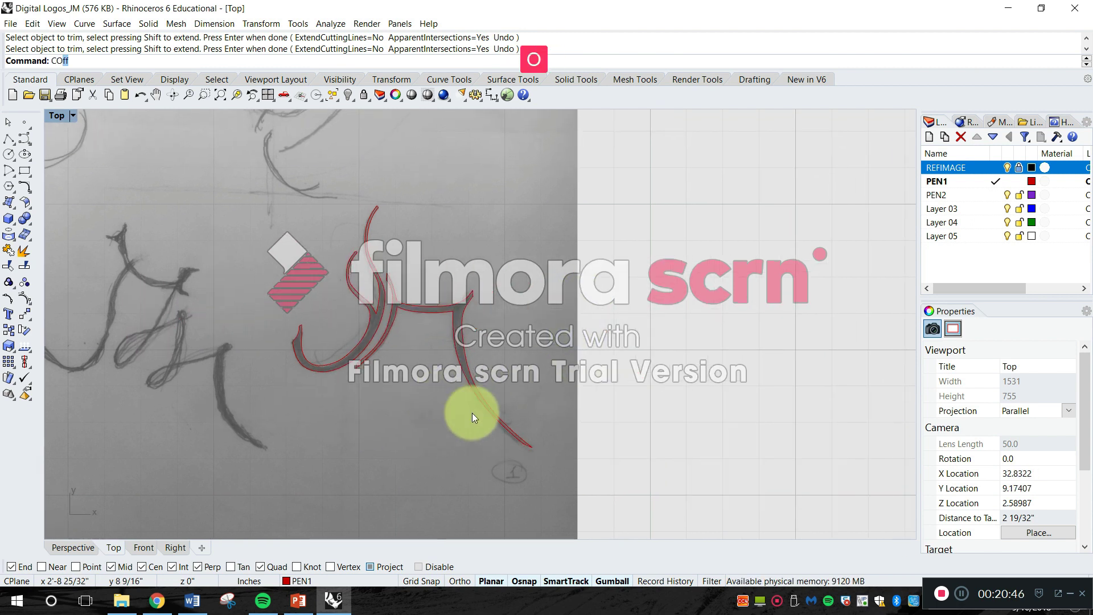
pyautogui.write('py')
pyautogui.press('Return')
pyautogui.moveTo(381, 323); pyautogui.dragTo(676, 488)
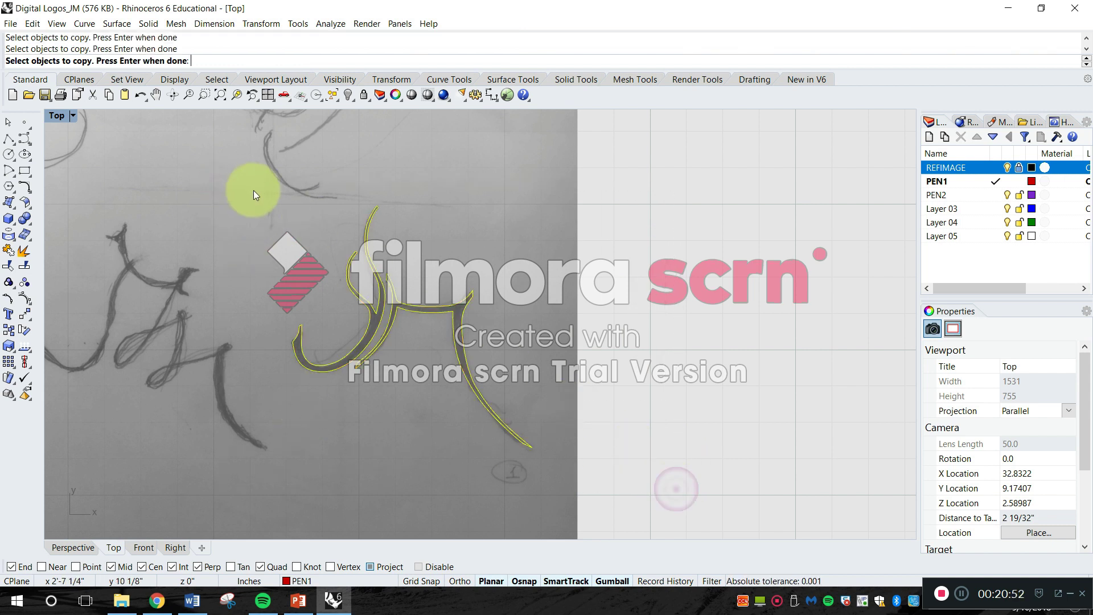
pyautogui.moveTo(432, 375); pyautogui.dragTo(607, 453)
pyautogui.press('Return')
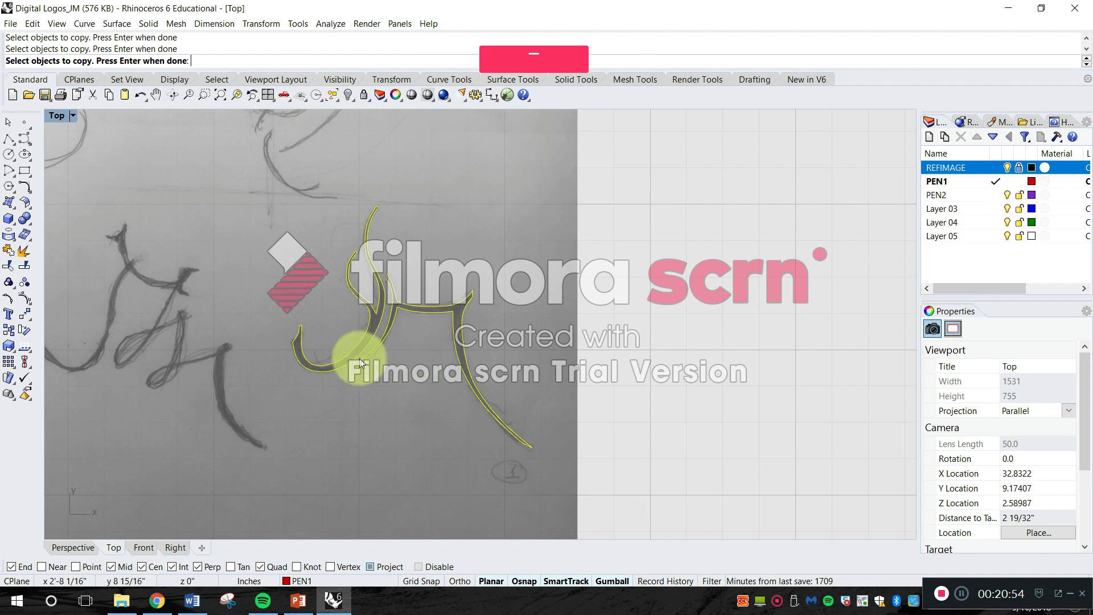
pyautogui.click(321, 430)
pyautogui.scroll(-4, 376, 395)
pyautogui.moveTo(388, 380); pyautogui.dragTo(335, 283, button='right')
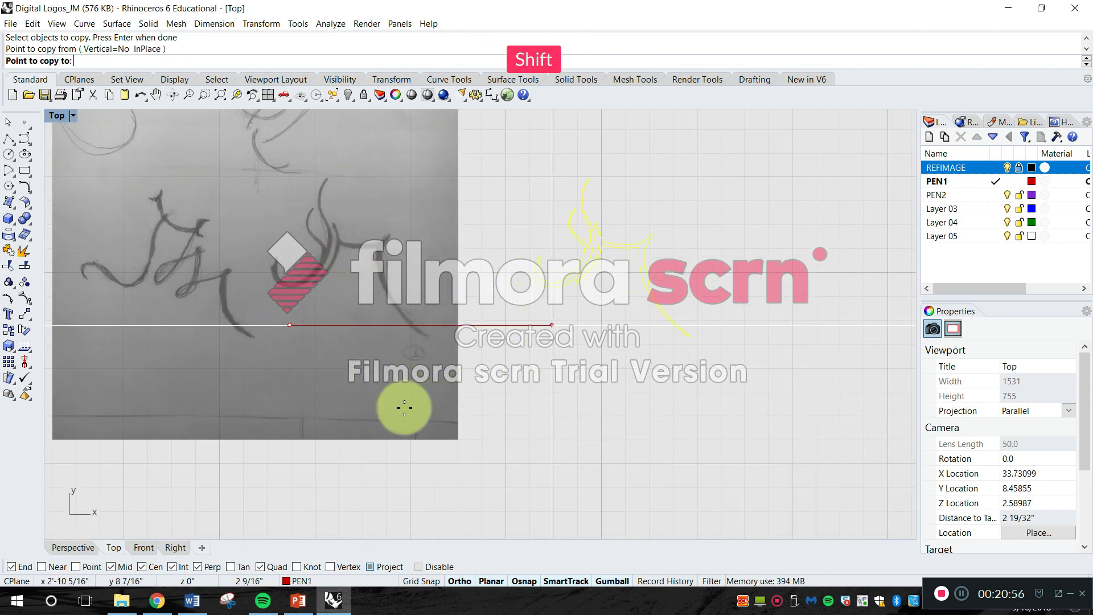
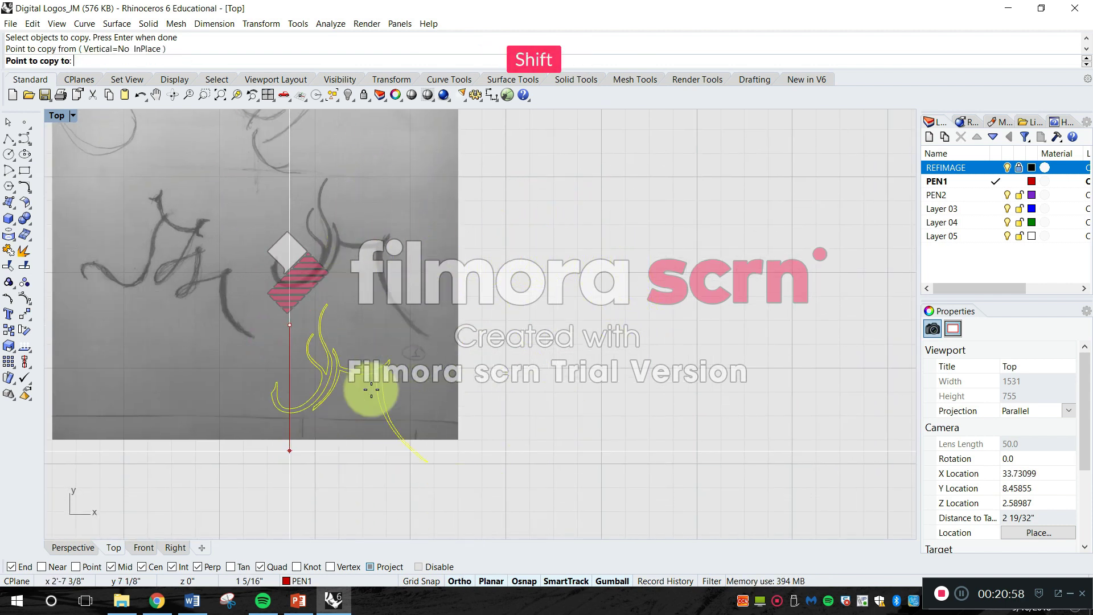
pyautogui.click(527, 361)
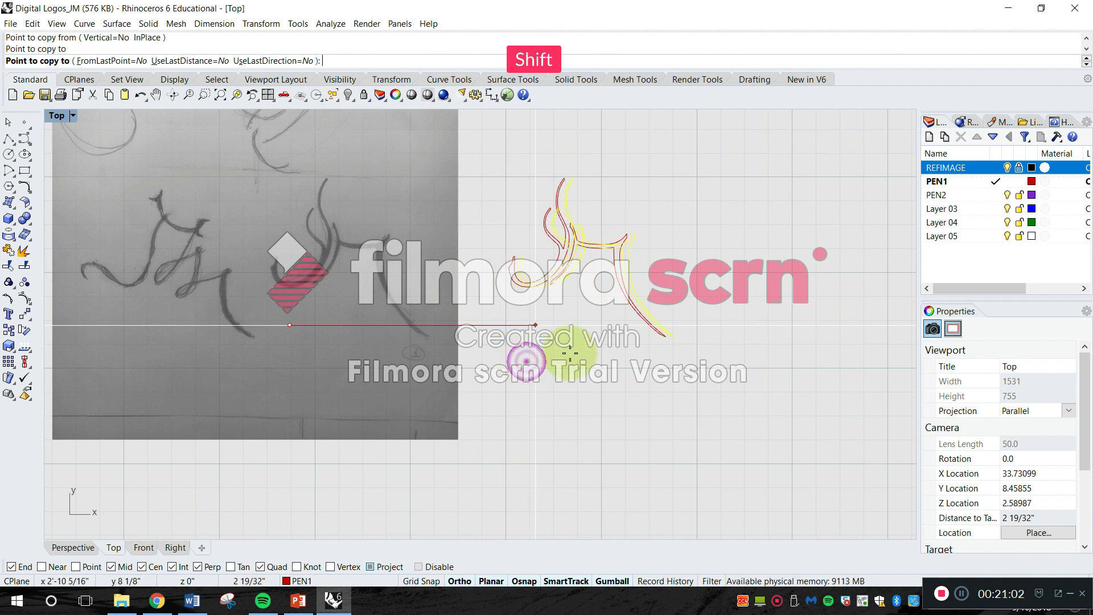
pyautogui.press('Return')
# Examine the copied logo outline for stroke shapes and corner connections
pyautogui.scroll(5, 711, 284)
pyautogui.moveTo(471, 325); pyautogui.dragTo(487, 357, button='right')
pyautogui.scroll(8, 296, 418)
pyautogui.scroll(-10, 447, 367)
pyautogui.moveTo(652, 329); pyautogui.dragTo(613, 287, button='right')
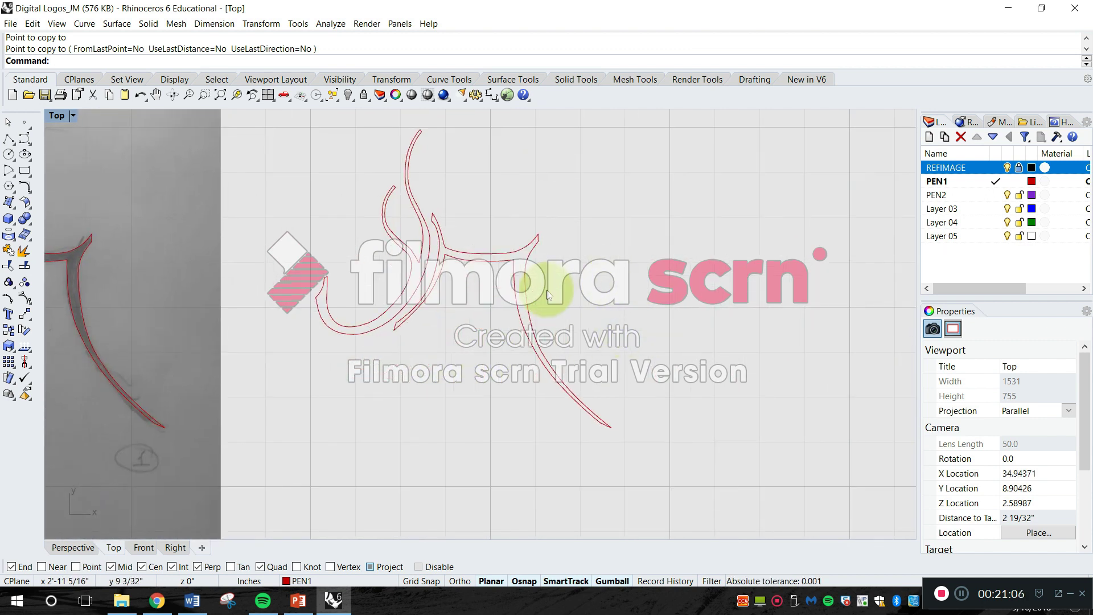
pyautogui.scroll(5, 498, 219)
pyautogui.scroll(4, 355, 323)
pyautogui.scroll(-6, 420, 308)
pyautogui.scroll(10, 404, 323)
pyautogui.scroll(-8, 543, 307)
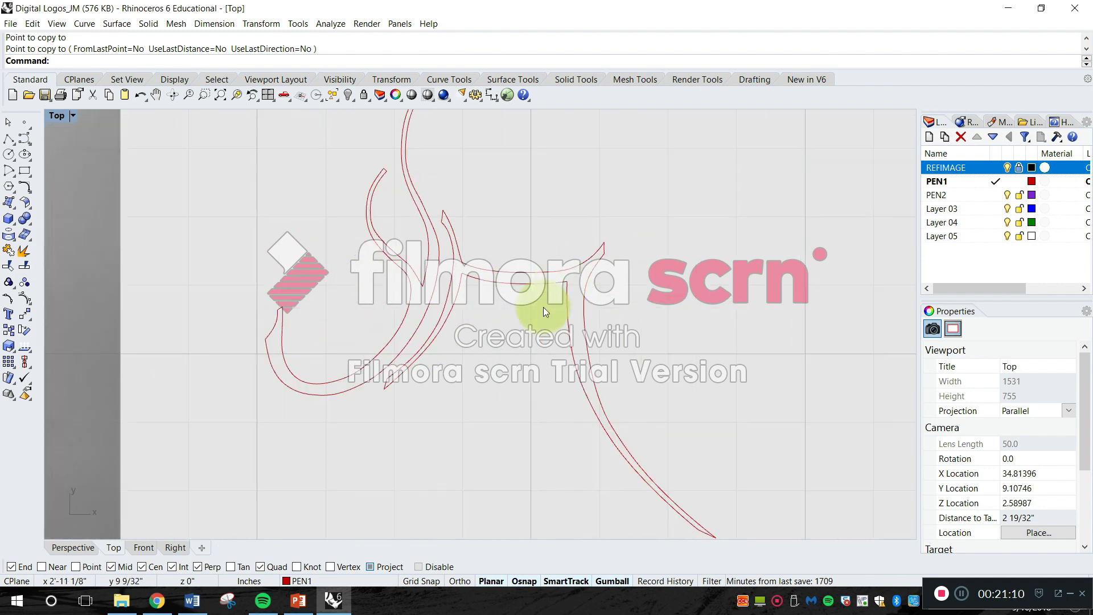
pyautogui.scroll(3, 341, 317)
pyautogui.scroll(8, 488, 305)
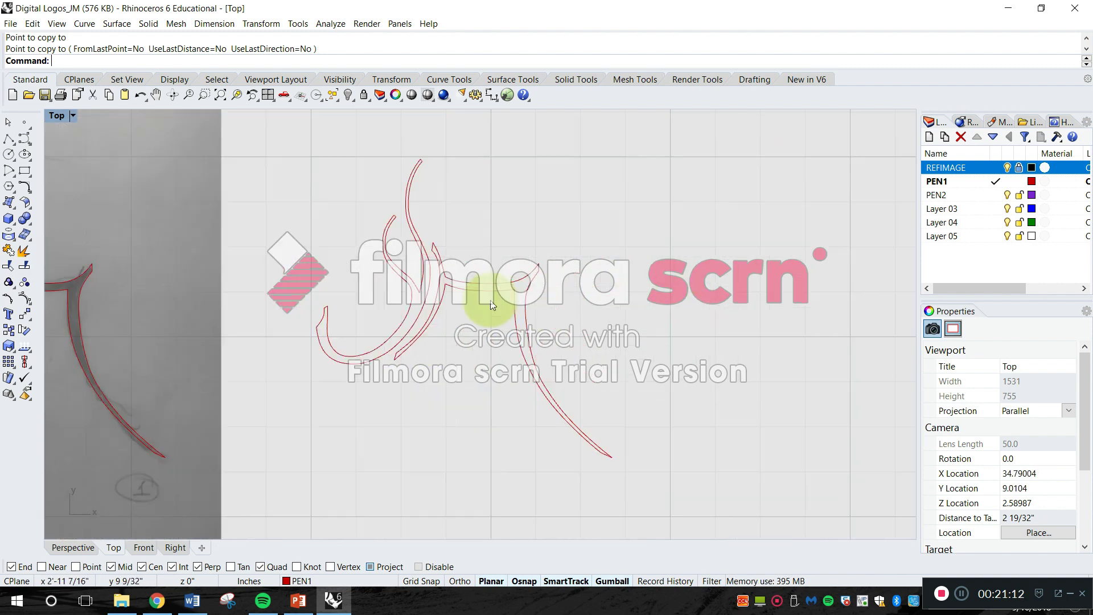
pyautogui.scroll(10, 449, 223)
# Check which separate curves meet where the copied crossbar's lower edge joins the slanted stroke, leaving nothing selected
pyautogui.moveTo(444, 241); pyautogui.dragTo(402, 175)
pyautogui.press('Escape')
pyautogui.moveTo(456, 258); pyautogui.dragTo(380, 188)
pyautogui.press('Escape')
pyautogui.moveTo(438, 225); pyautogui.dragTo(418, 193)
pyautogui.scroll(-5, 420, 200)
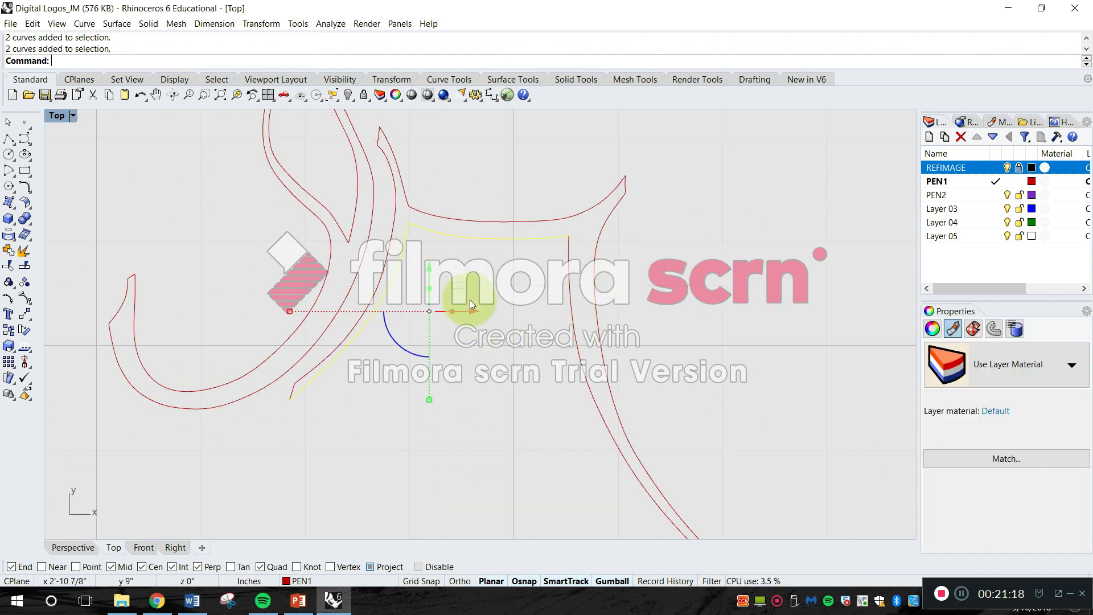
pyautogui.click(534, 278)
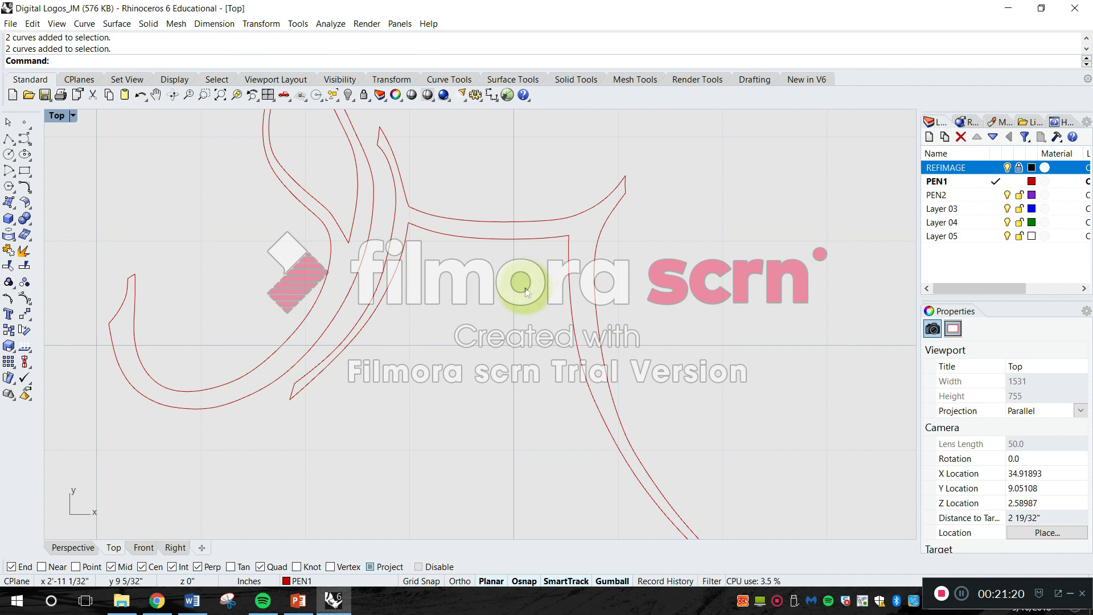
# Join the curves outlining the copied slanted stroke, crossbar and long tail into one closed curve
pyautogui.press('Escape')
pyautogui.write('join')
pyautogui.press('Return')
pyautogui.click(568, 249)
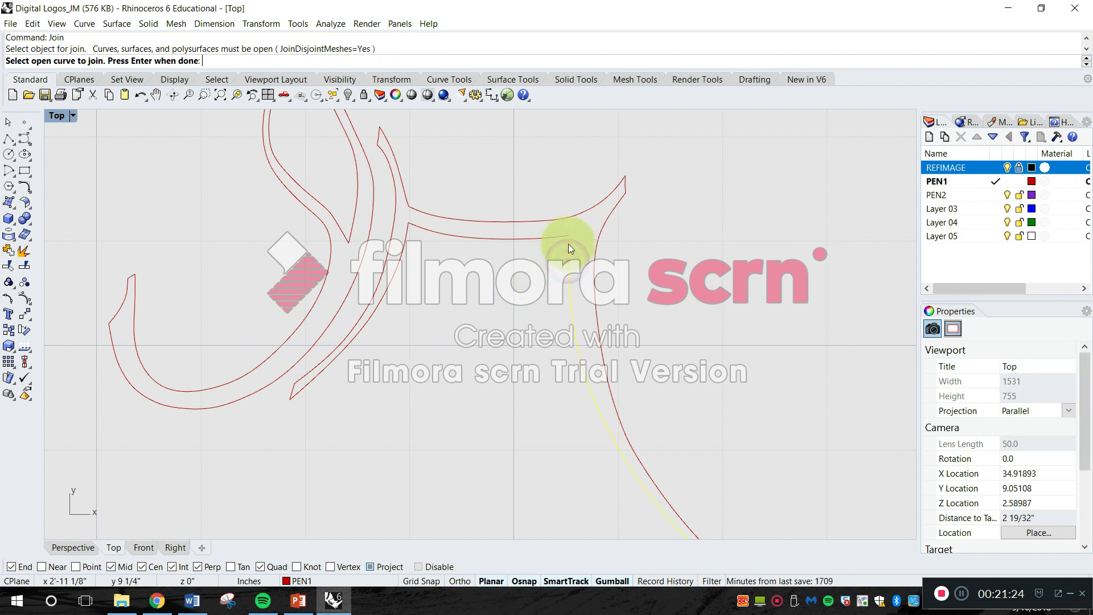
pyautogui.click(406, 243)
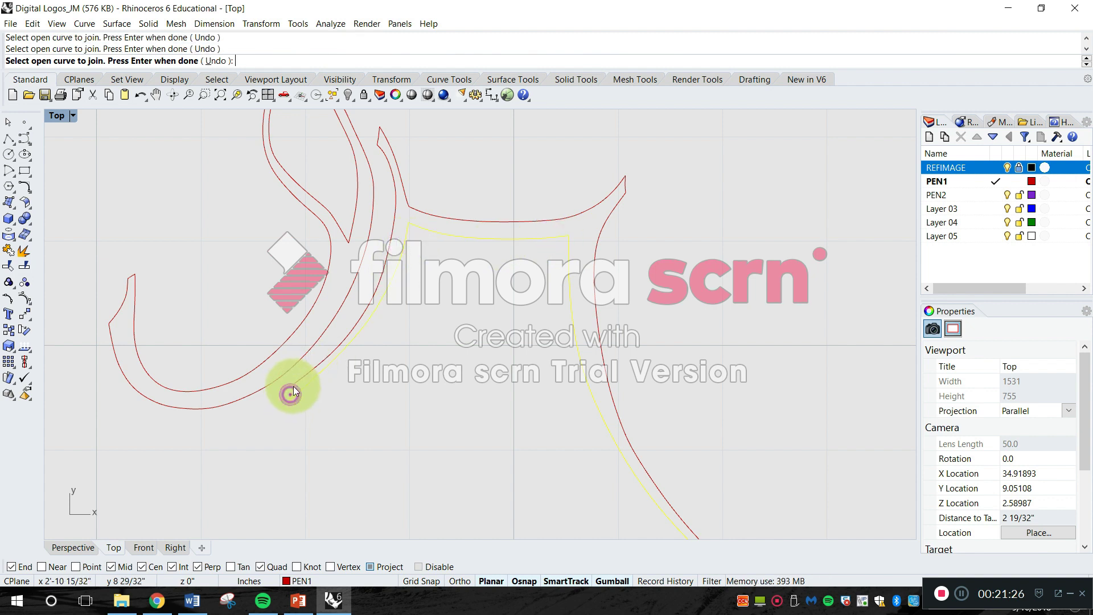
pyautogui.scroll(3, 377, 135)
pyautogui.click(378, 131)
pyautogui.click(456, 252)
pyautogui.click(752, 209)
pyautogui.scroll(-4, 725, 215)
pyautogui.scroll(3, 678, 348)
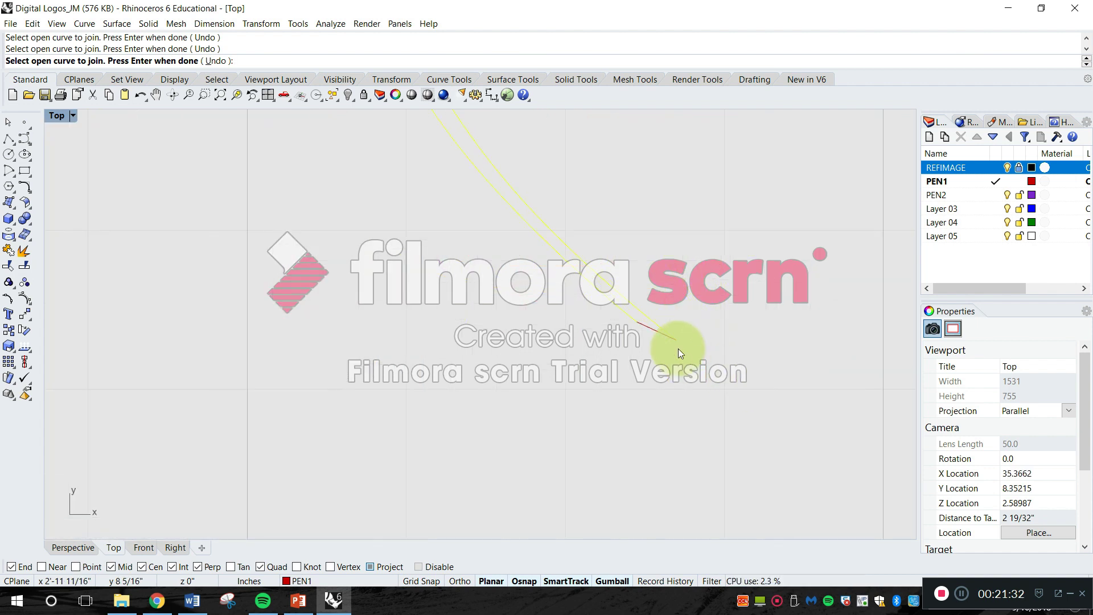
pyautogui.press('Return')
# Select the joined outline and slightly lower the corner control point where the crossbar's lower edge meets the slanted stroke
pyautogui.scroll(-2, 533, 203)
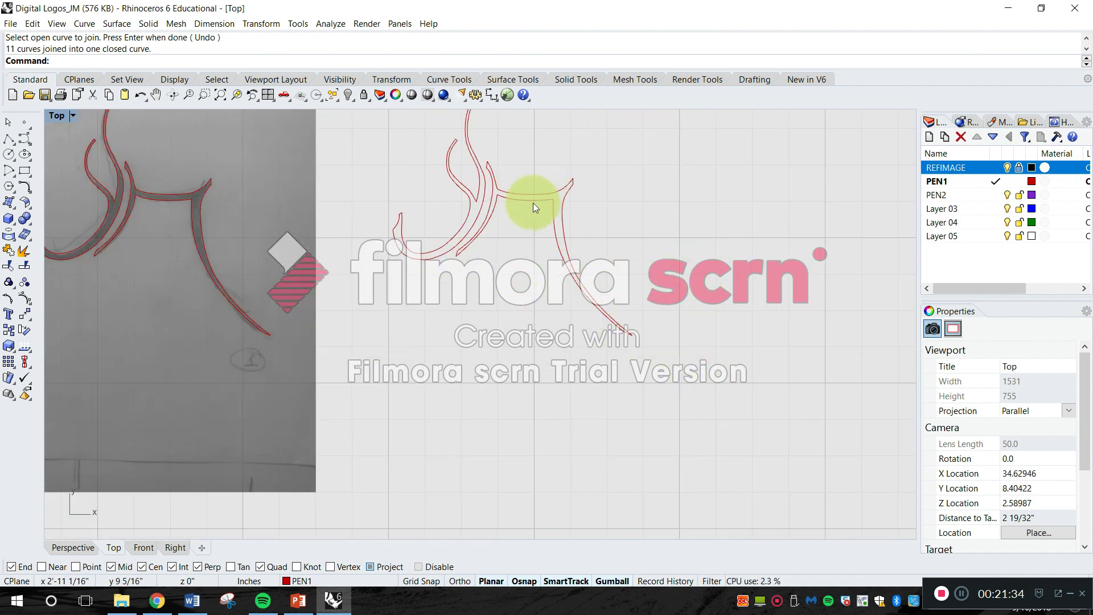
pyautogui.click(488, 203)
pyautogui.scroll(4, 383, 210)
pyautogui.scroll(5, 501, 223)
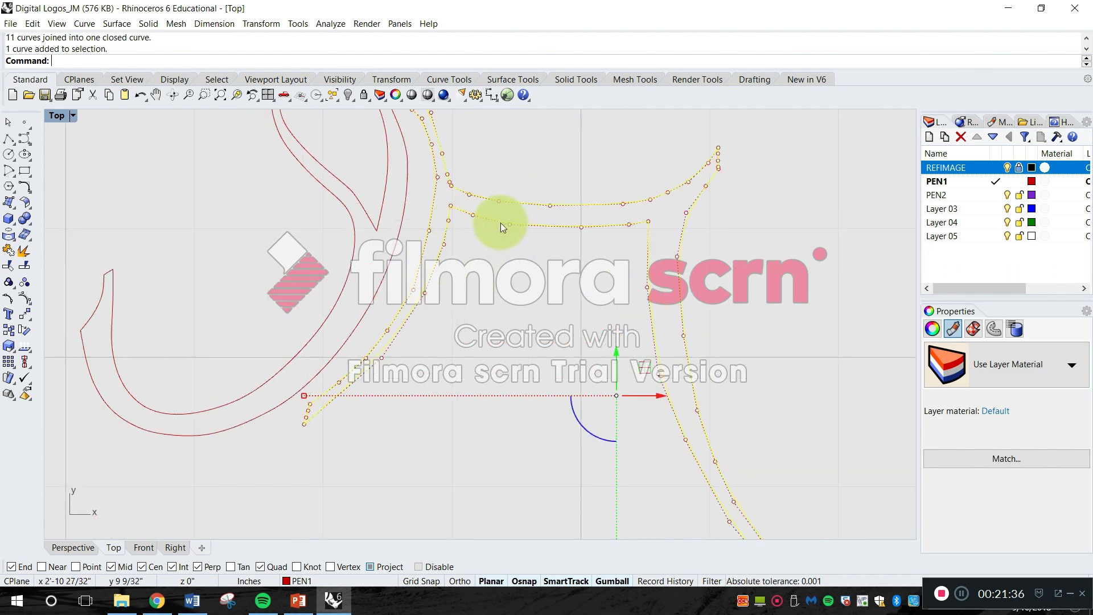
pyautogui.click(326, 220)
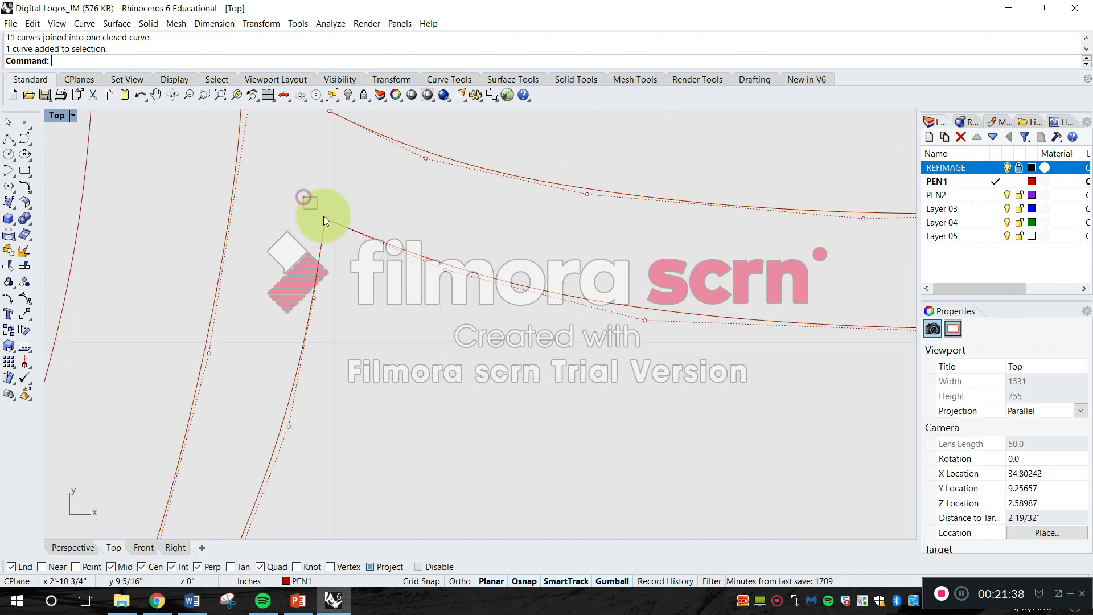
pyautogui.moveTo(325, 219); pyautogui.dragTo(332, 230)
# Move the control points along the crossbar's lower edge slightly downward to smooth its curve
pyautogui.moveTo(627, 262); pyautogui.dragTo(371, 292, button='right')
pyautogui.moveTo(288, 286); pyautogui.dragTo(291, 301)
pyautogui.click(157, 253)
pyautogui.moveTo(149, 260); pyautogui.dragTo(135, 276)
pyautogui.click(542, 296)
pyautogui.moveTo(542, 295); pyautogui.dragTo(572, 319)
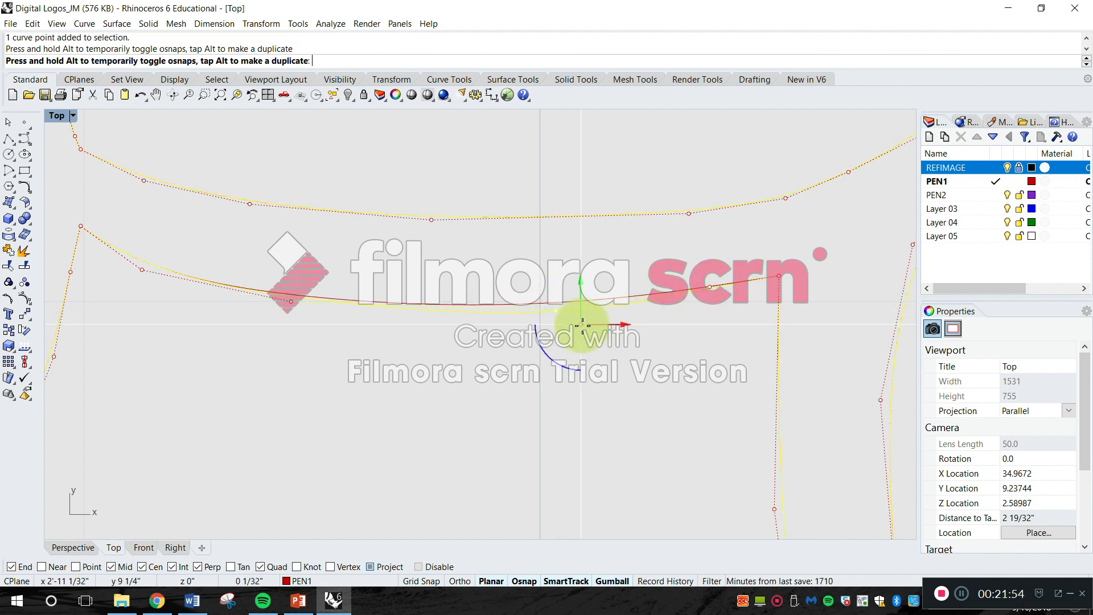
pyautogui.press('Escape')
# Shift the control points on the slanted stroke's inner edge below its upper tip slightly outward to even its curvature
pyautogui.scroll(-5, 539, 385)
pyautogui.scroll(5, 424, 332)
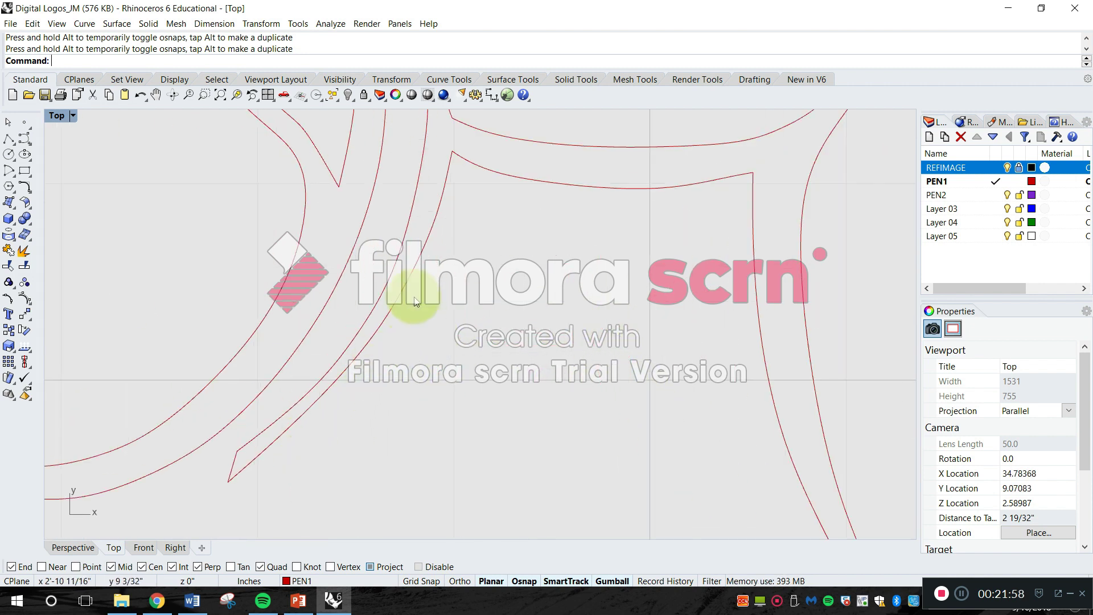
pyautogui.scroll(4, 401, 273)
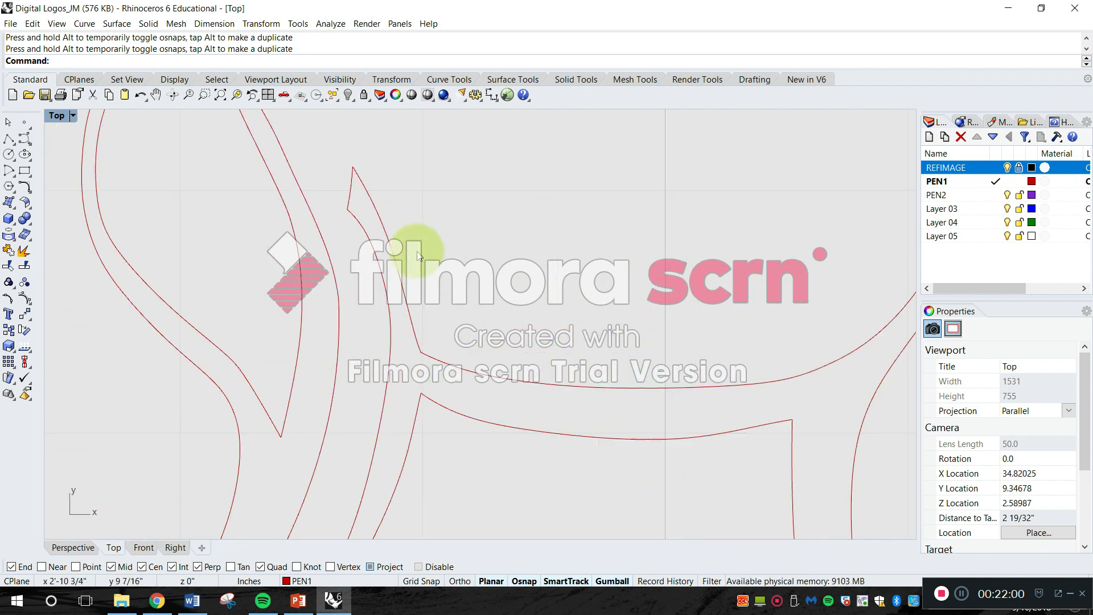
pyautogui.click(359, 253)
pyautogui.scroll(2, 347, 227)
pyautogui.click(335, 223)
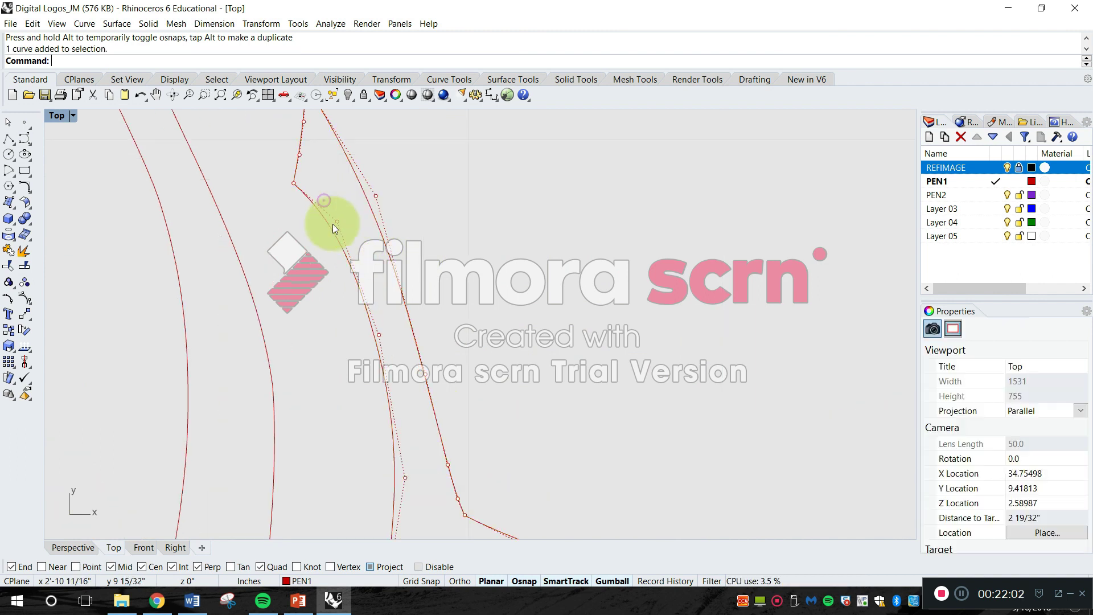
pyautogui.moveTo(335, 224); pyautogui.dragTo(320, 236)
pyautogui.moveTo(332, 242); pyautogui.dragTo(457, 353, button='right')
pyautogui.moveTo(442, 344)
pyautogui.mouseDown()
pyautogui.moveTo(401, 344)
pyautogui.moveTo(421, 350)
pyautogui.mouseUp()
pyautogui.moveTo(415, 208)
pyautogui.mouseDown()
pyautogui.moveTo(392, 212)
pyautogui.moveTo(402, 211)
pyautogui.mouseUp()
pyautogui.press('Escape')
pyautogui.scroll(-5, 512, 239)
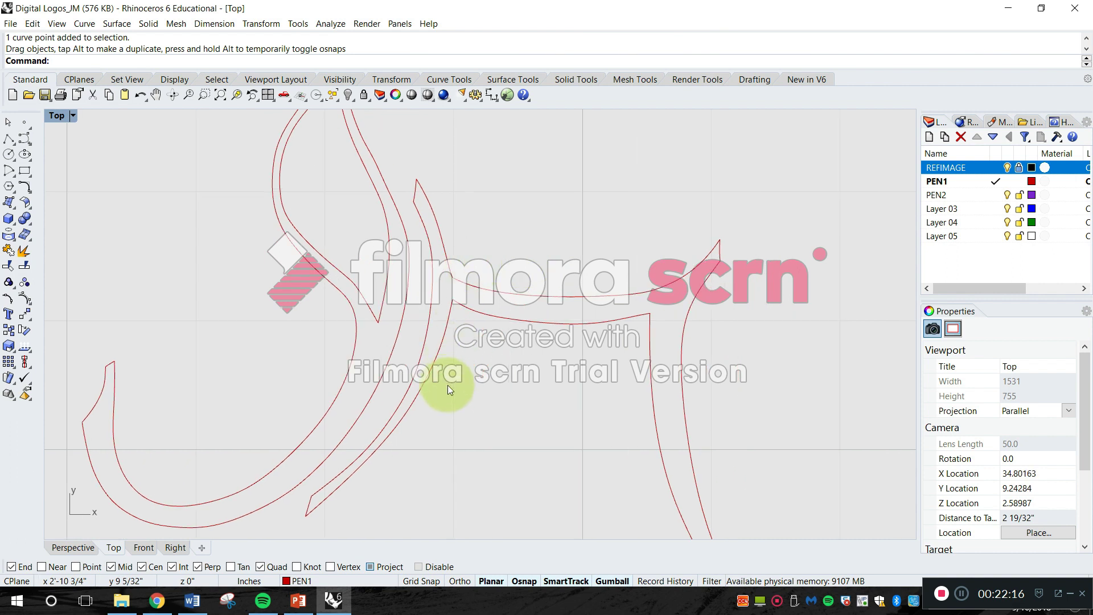
# Copy the entire refined logo outline to the empty area directly below it
pyautogui.scroll(-2, 456, 296)
pyautogui.scroll(-3, 426, 304)
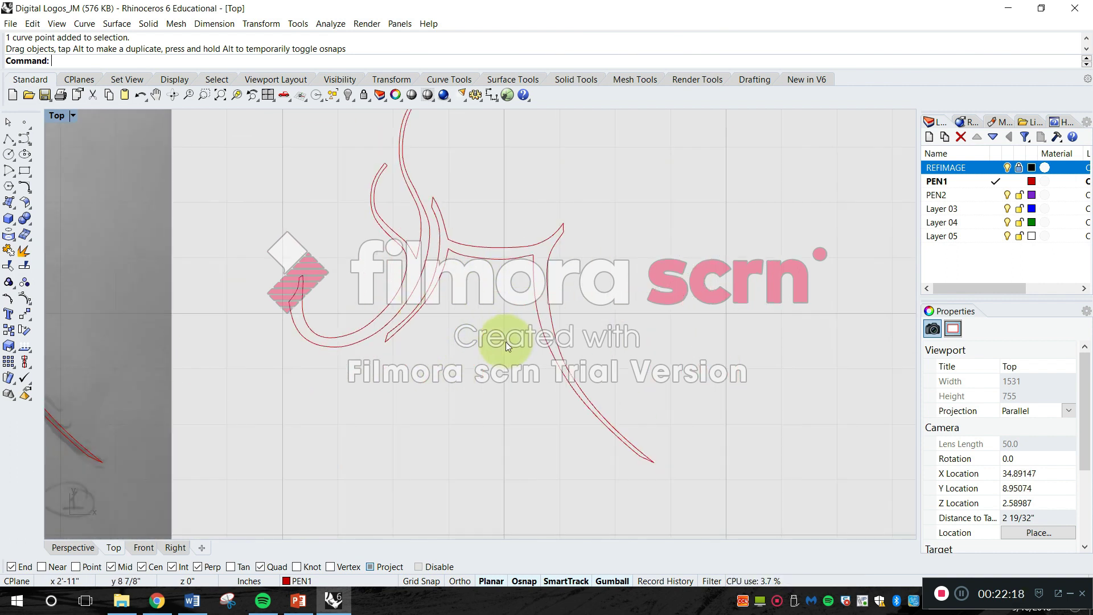
pyautogui.scroll(2, 449, 342)
pyautogui.scroll(6, 432, 165)
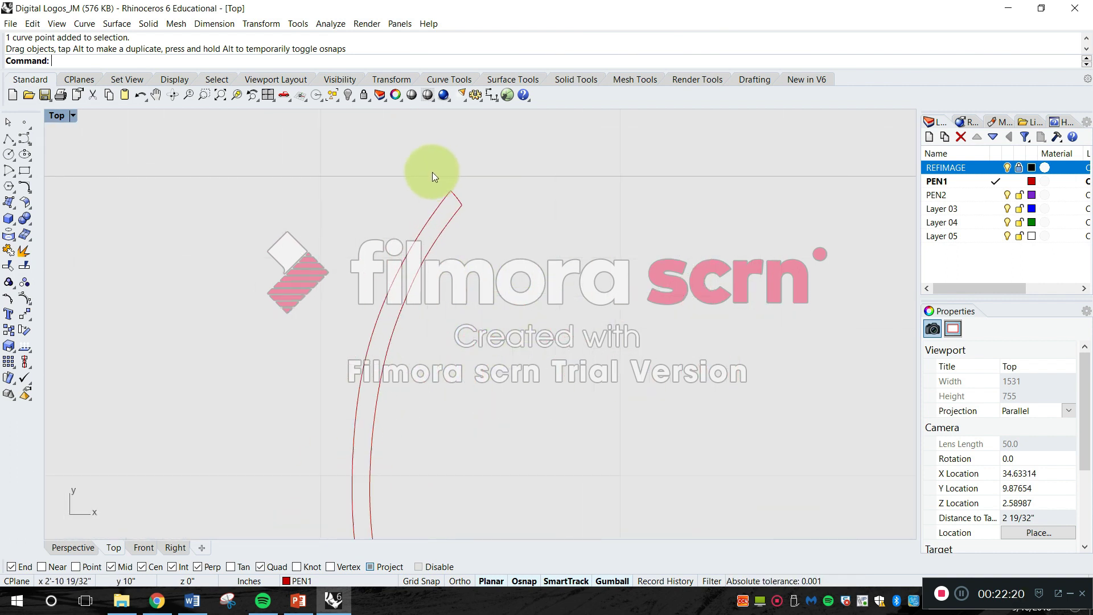
pyautogui.scroll(-3, 586, 131)
pyautogui.press('Escape')
pyautogui.write('copy')
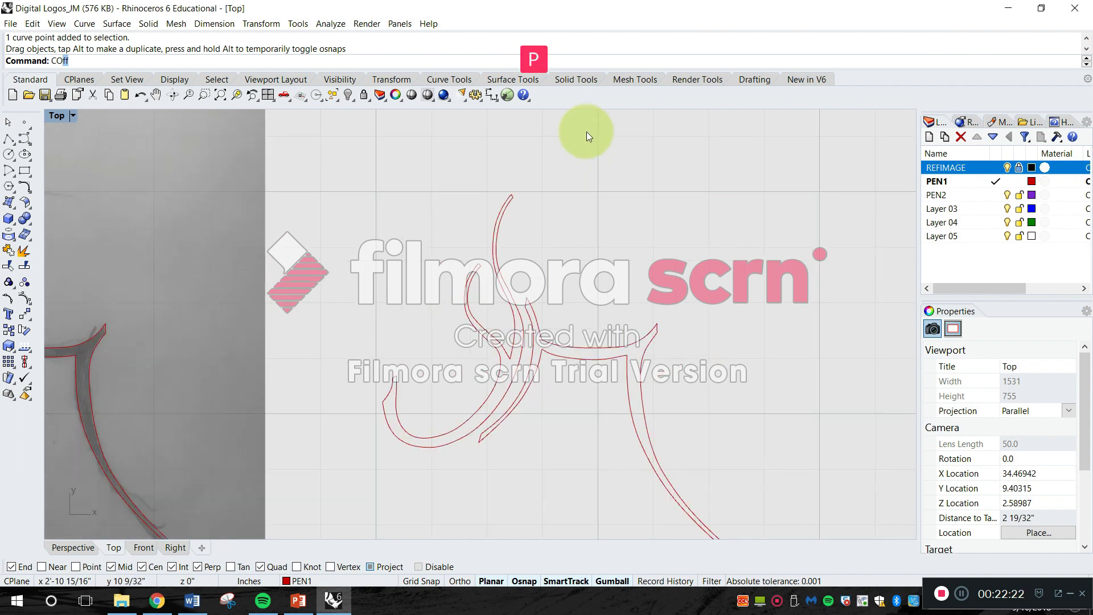
pyautogui.press('space')
pyautogui.scroll(-3, 598, 361)
pyautogui.moveTo(757, 402); pyautogui.dragTo(467, 150)
pyautogui.press('Return')
pyautogui.moveTo(751, 265); pyautogui.dragTo(636, 193, button='right')
pyautogui.click(634, 156)
pyautogui.moveTo(654, 294); pyautogui.dragTo(644, 187, button='right')
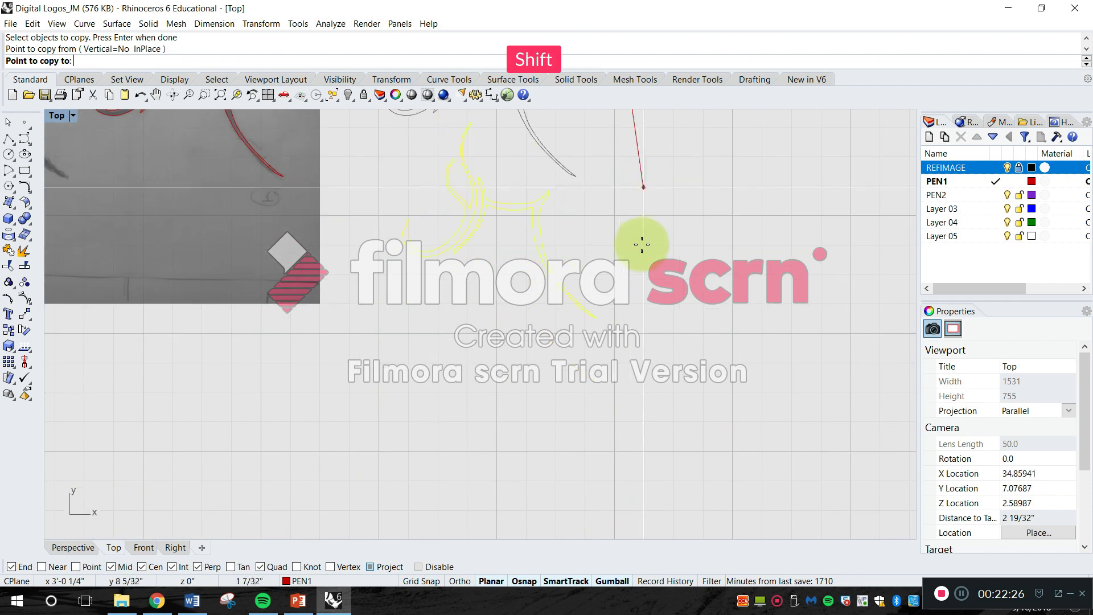
pyautogui.click(645, 255)
pyautogui.press('Escape')
# Examine the lower copy's outline, especially the capped tips of its upper strokes
pyautogui.scroll(5, 419, 220)
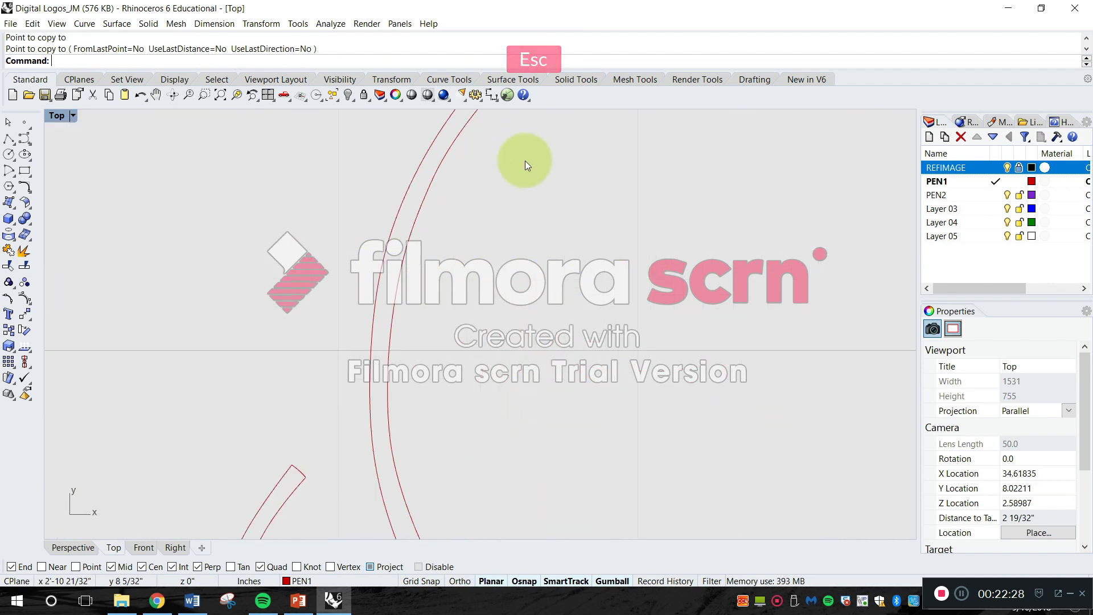
pyautogui.scroll(-3, 562, 265)
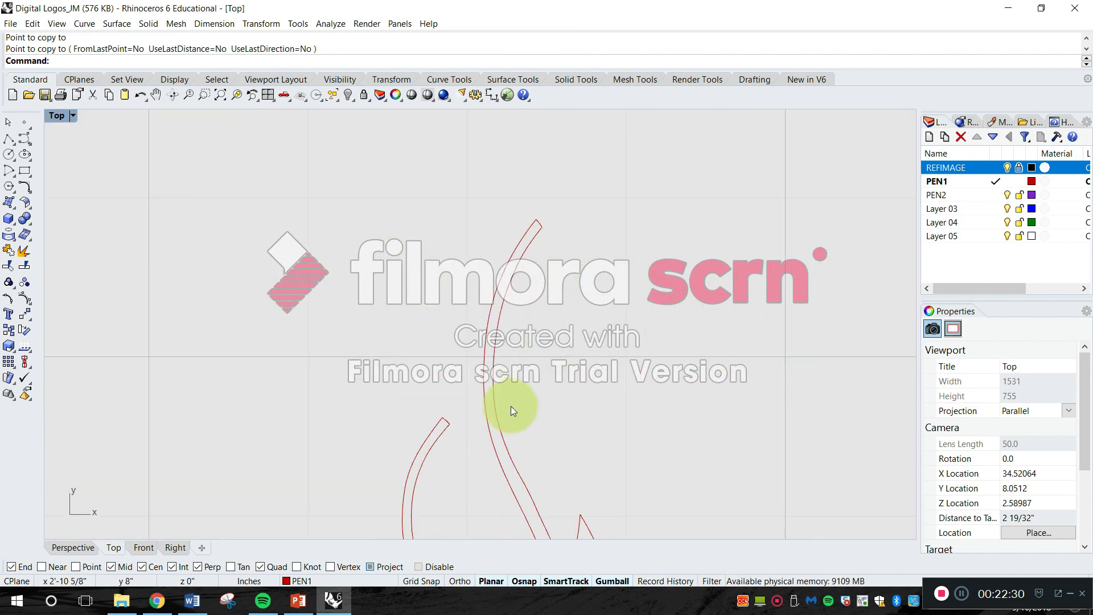
pyautogui.scroll(-3, 542, 281)
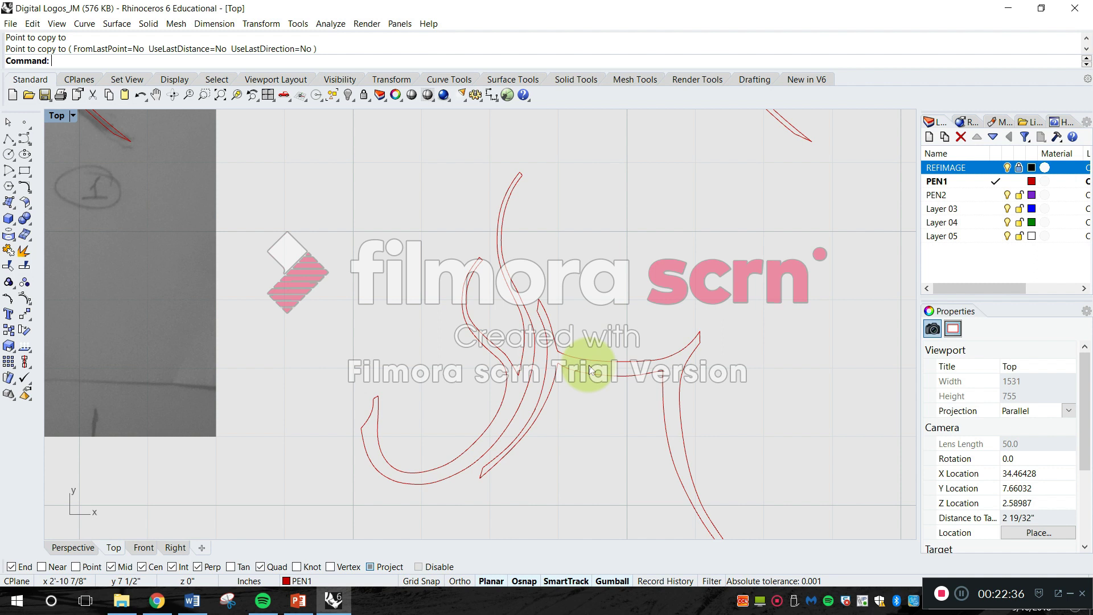
pyautogui.scroll(8, 472, 286)
pyautogui.scroll(-8, 522, 219)
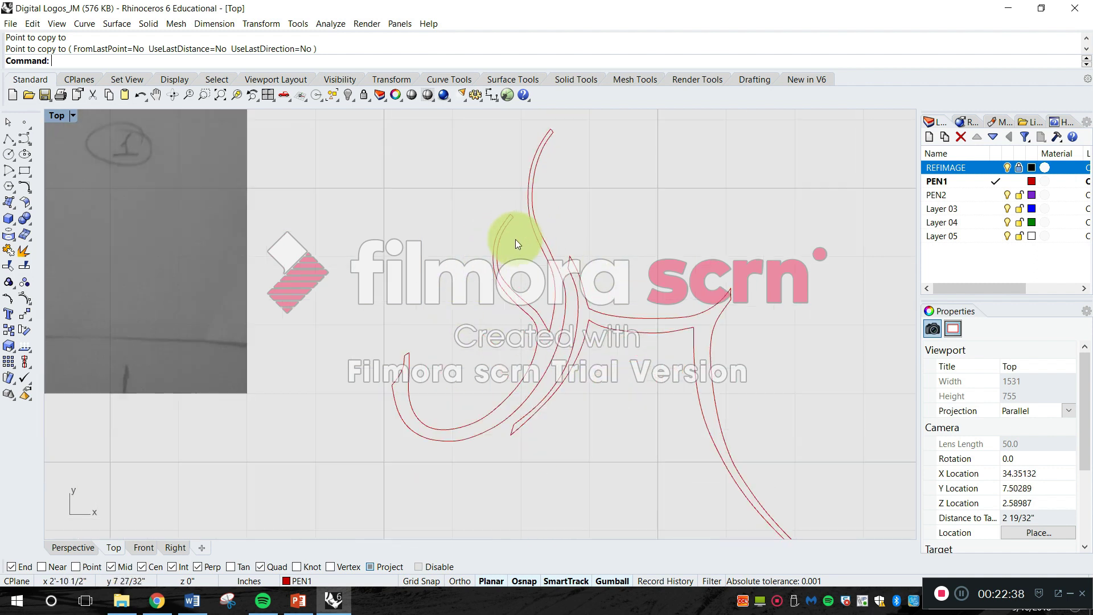
pyautogui.moveTo(491, 273); pyautogui.dragTo(371, 300, button='right')
pyautogui.scroll(2, 397, 258)
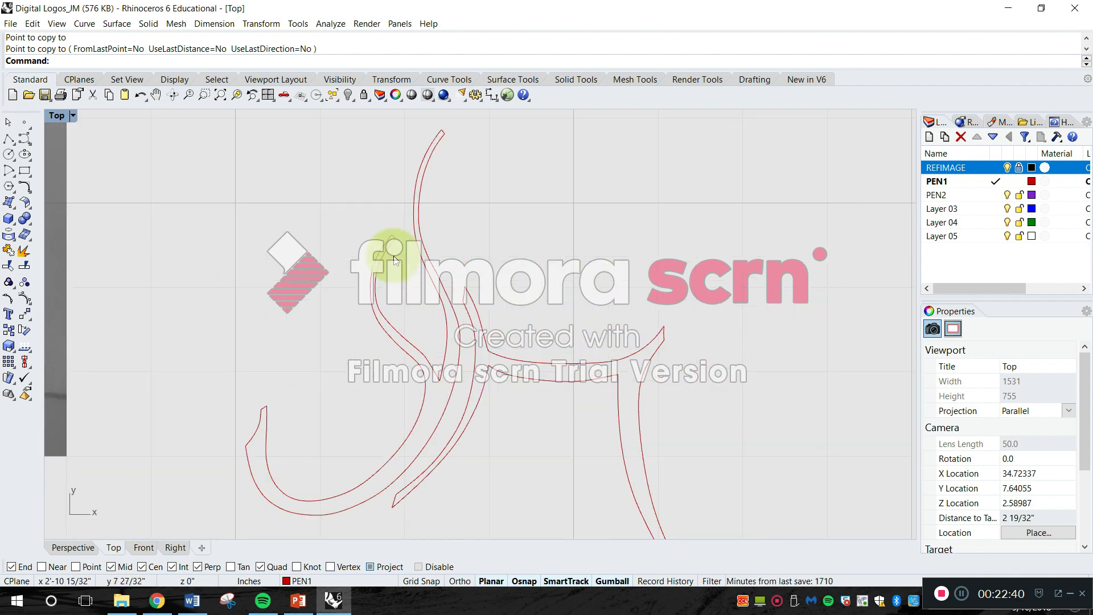
pyautogui.scroll(5, 371, 258)
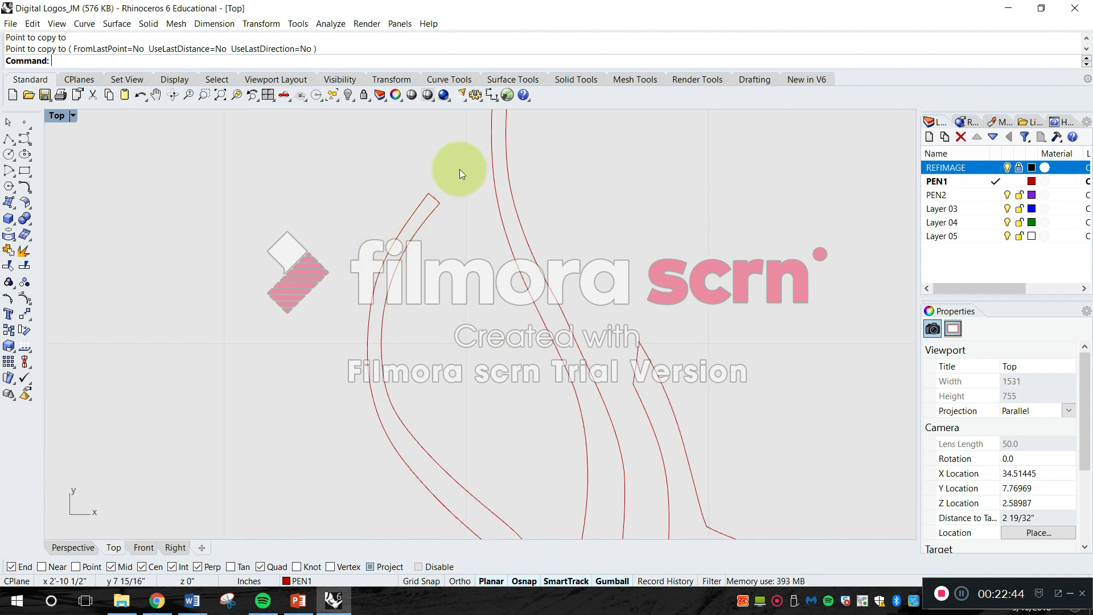
pyautogui.scroll(3, 446, 178)
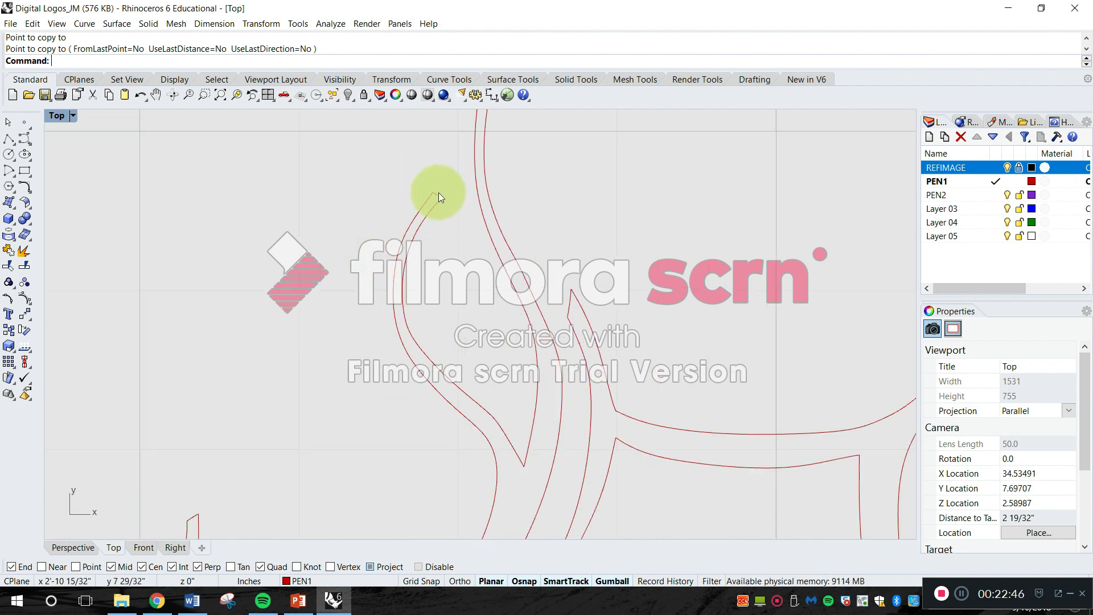
pyautogui.press('Escape')
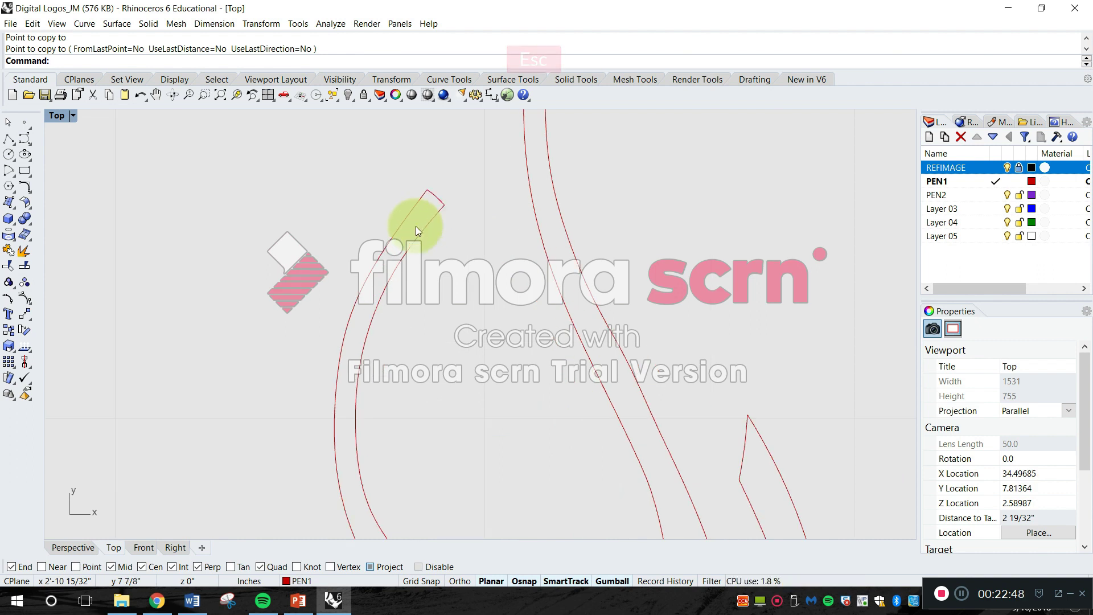
# Draw a slanted three-point curve crossing the capped tip of the lower copy's shorter upper stroke
pyautogui.write('Curve')
pyautogui.press('Return')
pyautogui.scroll(1, 421, 239)
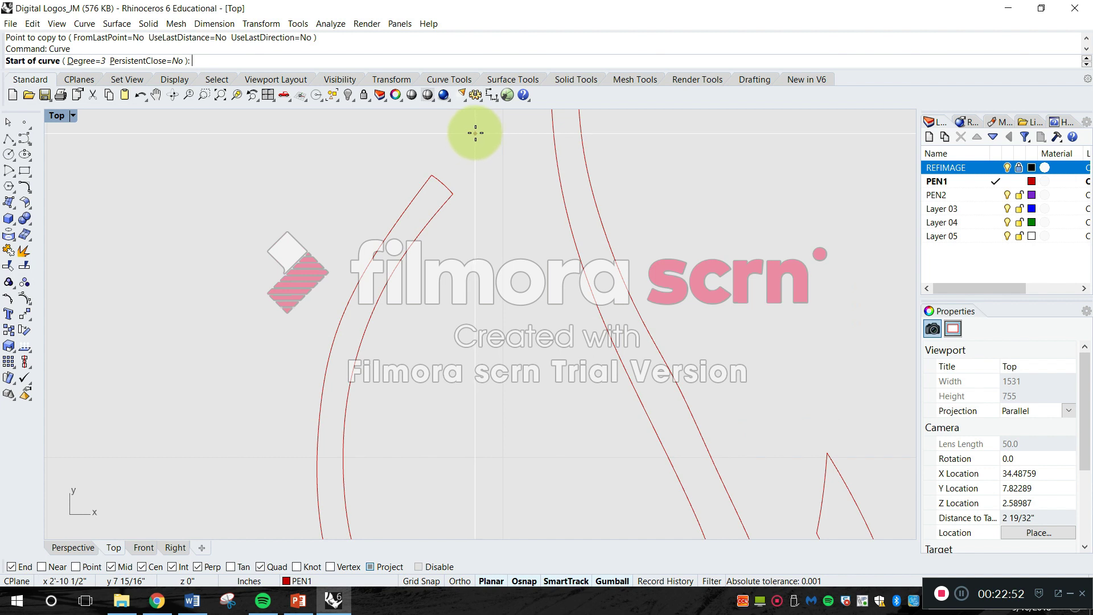
pyautogui.click(475, 132)
pyautogui.click(451, 173)
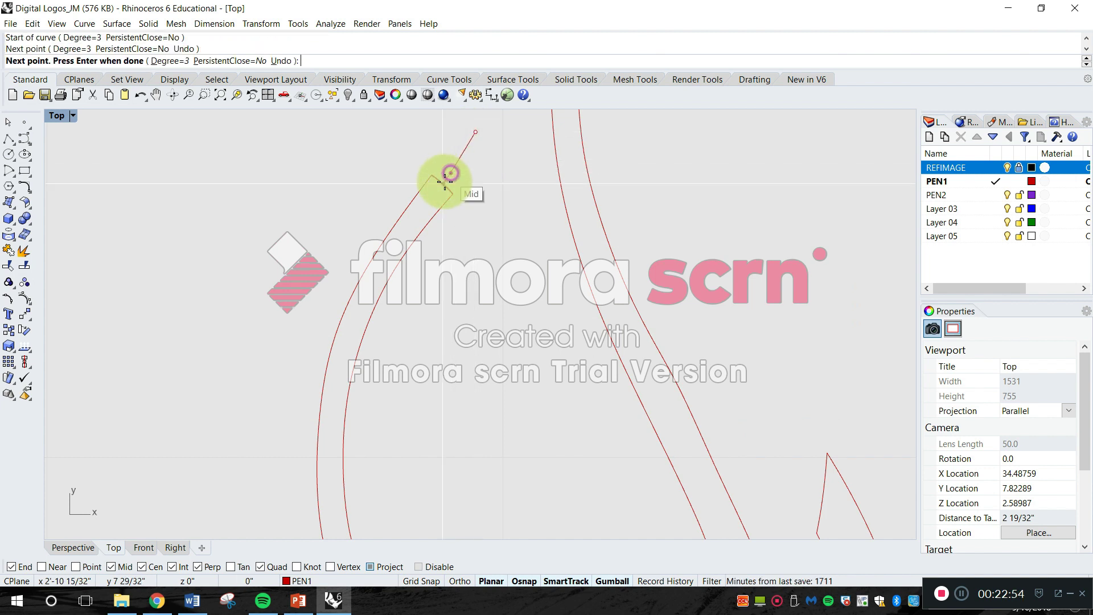
pyautogui.click(403, 265)
pyautogui.press('Return')
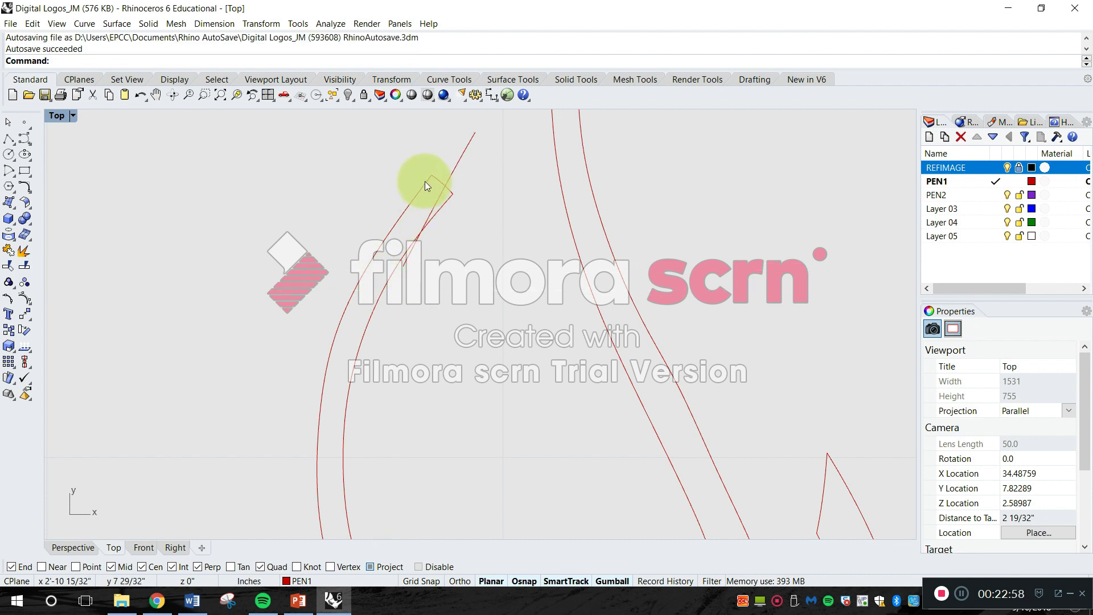
pyautogui.click(427, 183)
pyautogui.press('Escape')
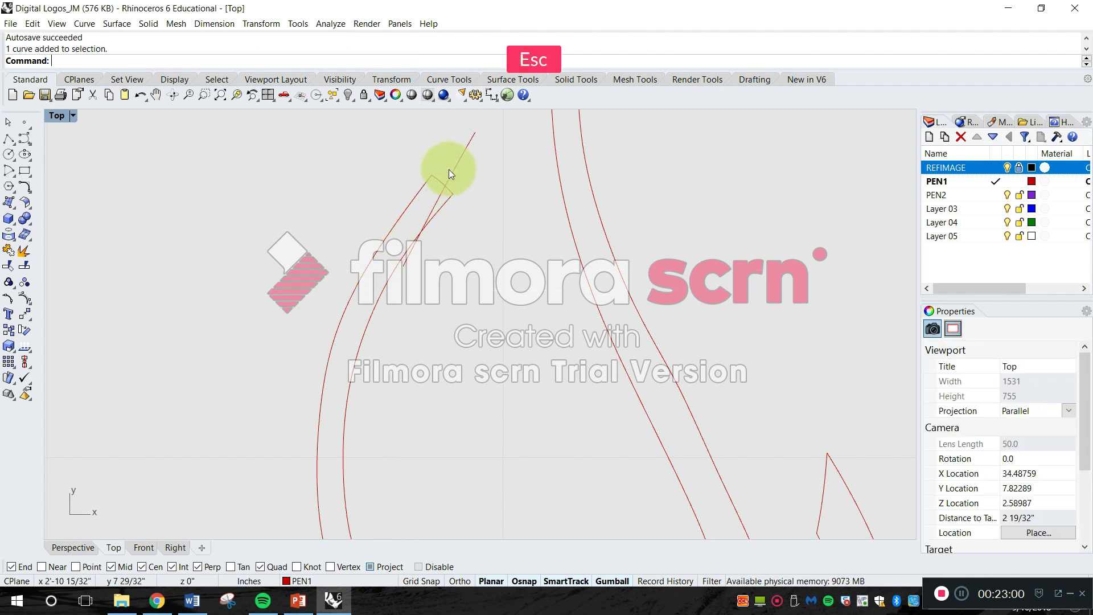
pyautogui.write('exte')
pyautogui.press('Return')
pyautogui.click(460, 159)
pyautogui.scroll(3, 459, 159)
pyautogui.press('Return')
pyautogui.click(403, 204)
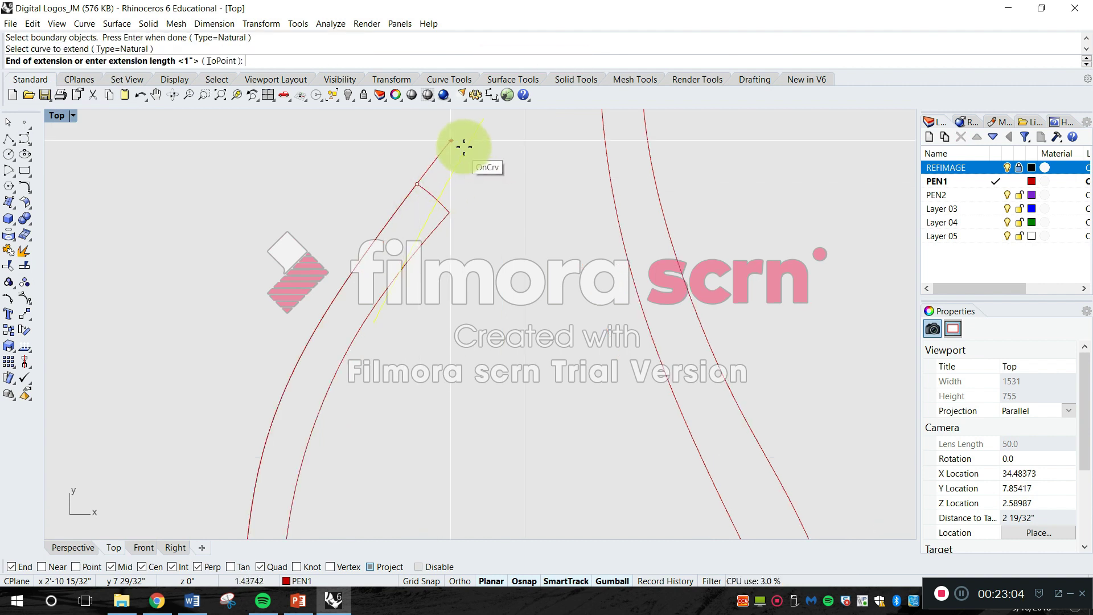
pyautogui.moveTo(464, 146); pyautogui.dragTo(403, 245, button='right')
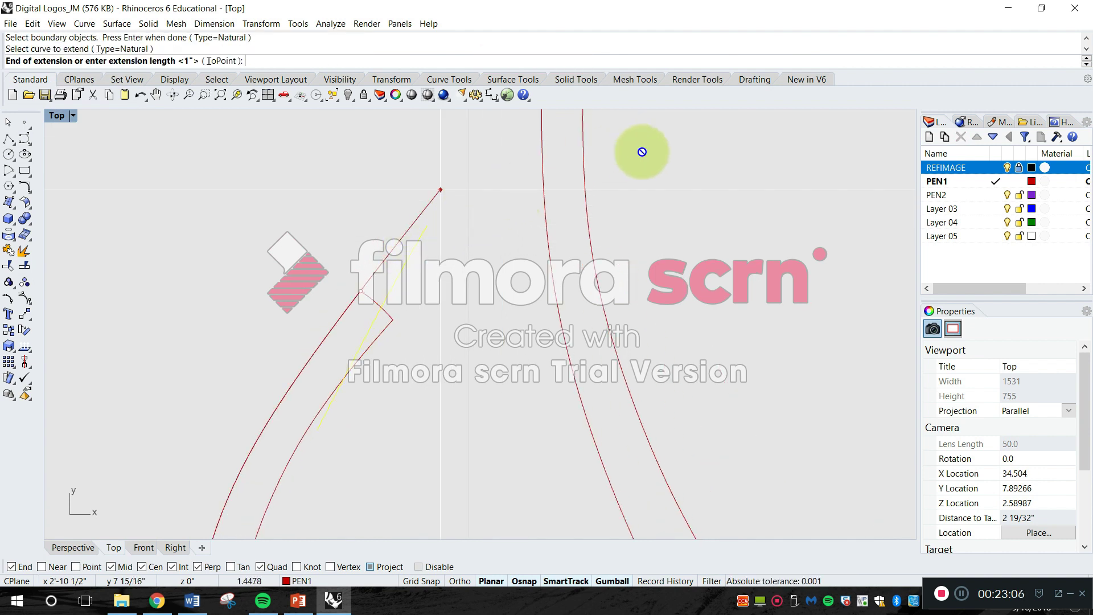
pyautogui.press('Escape')
# Connect the shorter upper stroke's outer edge to the slanted curve so they meet in a pointed tip
pyautogui.scroll(3, 349, 306)
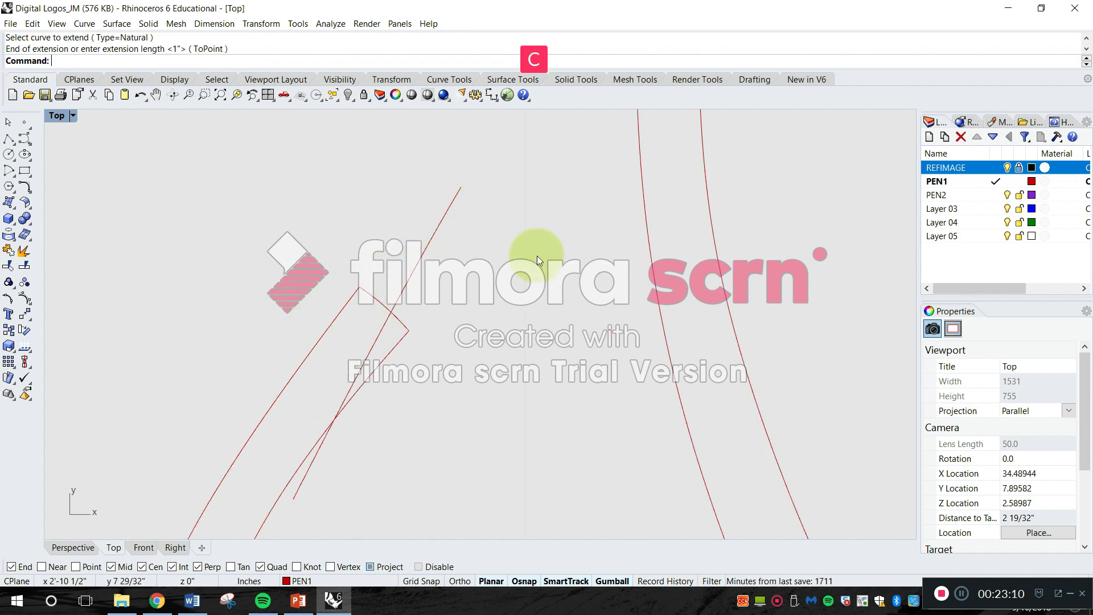
pyautogui.write('Connect')
pyautogui.press('space')
pyautogui.click(353, 298)
pyautogui.click(402, 274)
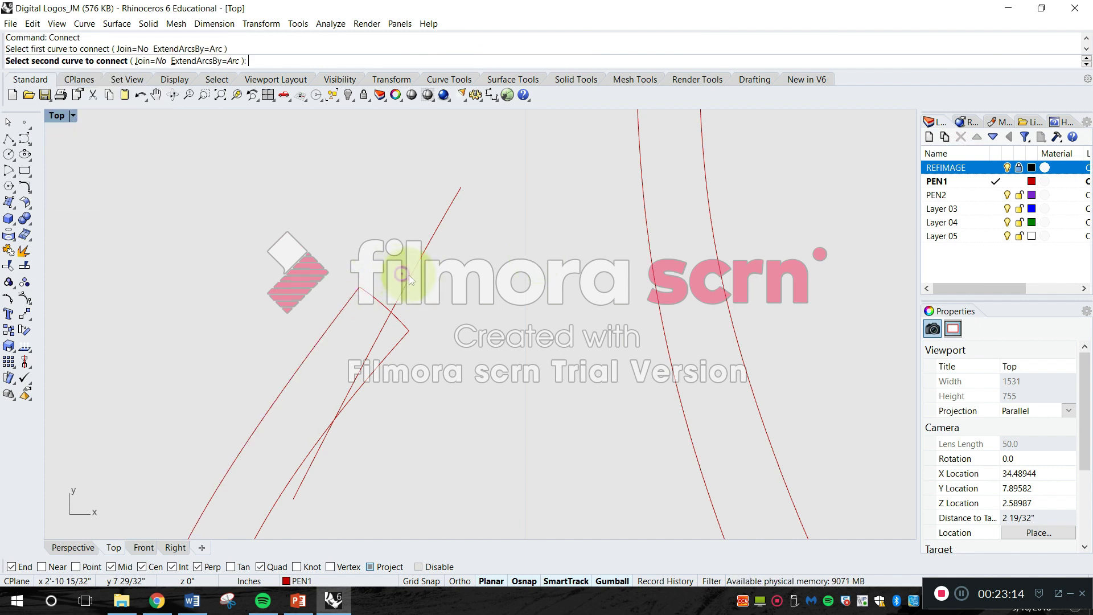
pyautogui.scroll(-3, 392, 290)
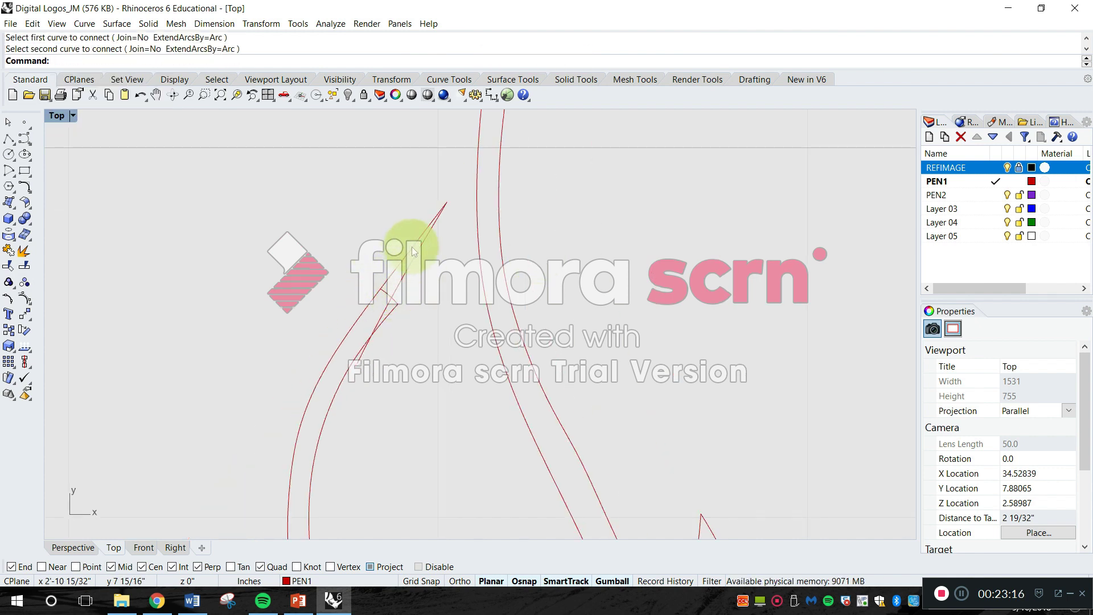
# Copy the slanted tip curve onto the capped end of the taller upper stroke in the lower outline
pyautogui.scroll(-10, 442, 213)
pyautogui.moveTo(487, 248); pyautogui.dragTo(355, 388, button='right')
pyautogui.scroll(10, 335, 379)
pyautogui.scroll(-4, 318, 349)
pyautogui.moveTo(356, 284); pyautogui.dragTo(284, 383, button='right')
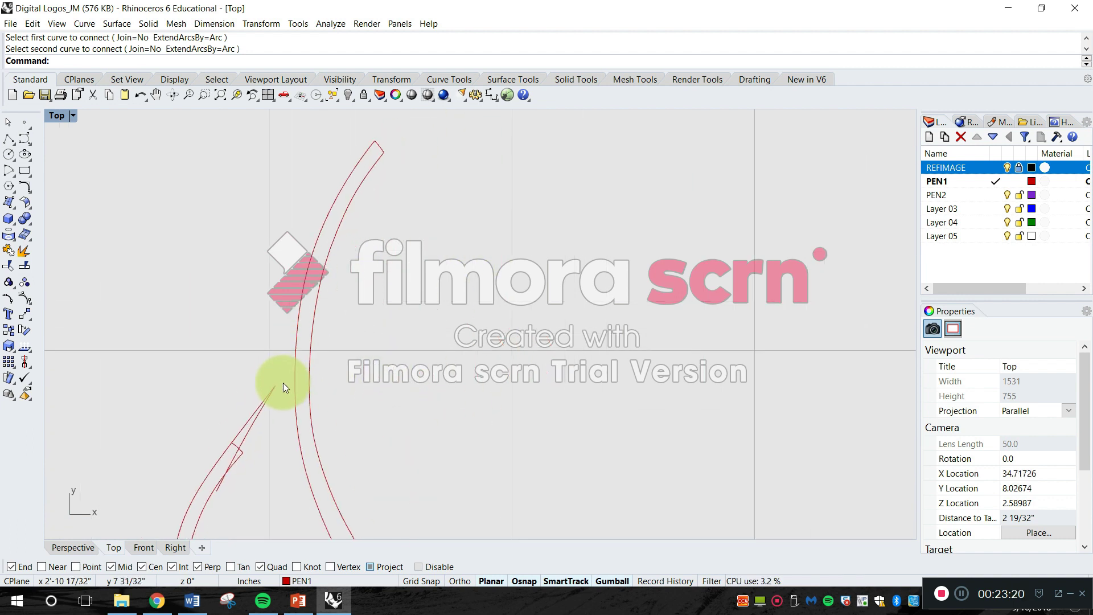
pyautogui.write('opy')
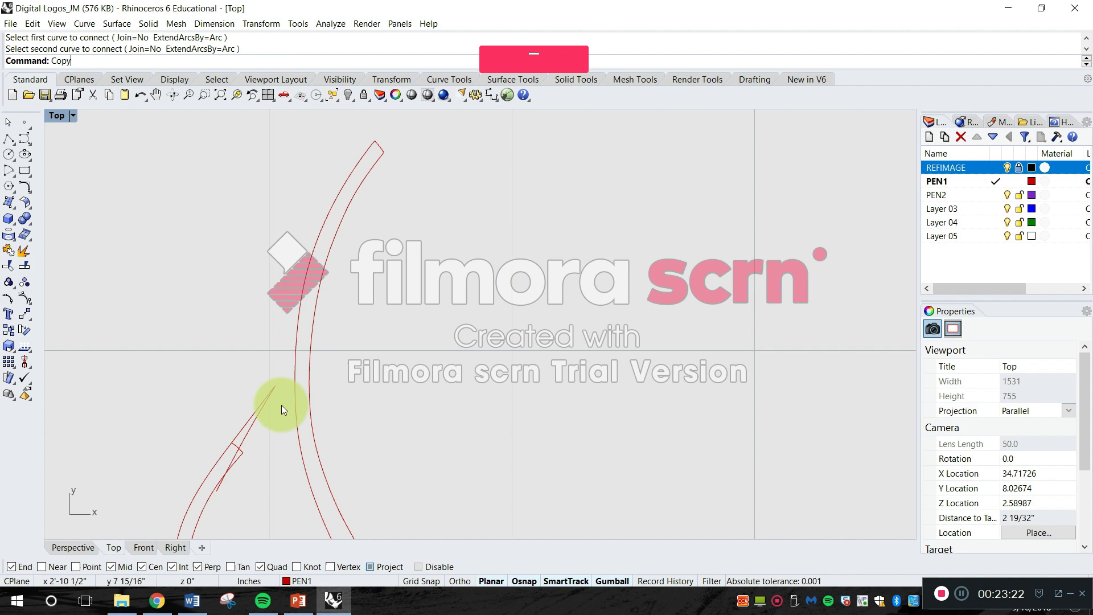
pyautogui.press('Return')
pyautogui.click(255, 428)
pyautogui.press('Return')
pyautogui.click(266, 430)
pyautogui.moveTo(463, 208); pyautogui.dragTo(443, 273, button='right')
pyautogui.scroll(6, 430, 227)
pyautogui.moveTo(338, 199); pyautogui.dragTo(261, 280, button='right')
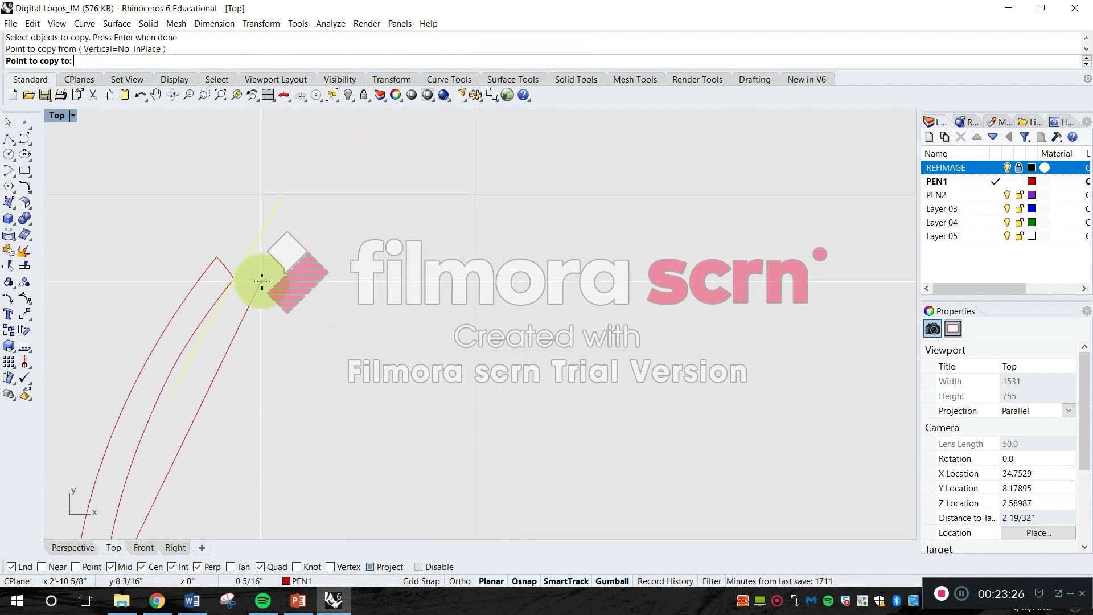
pyautogui.click(279, 237)
pyautogui.press('Escape')
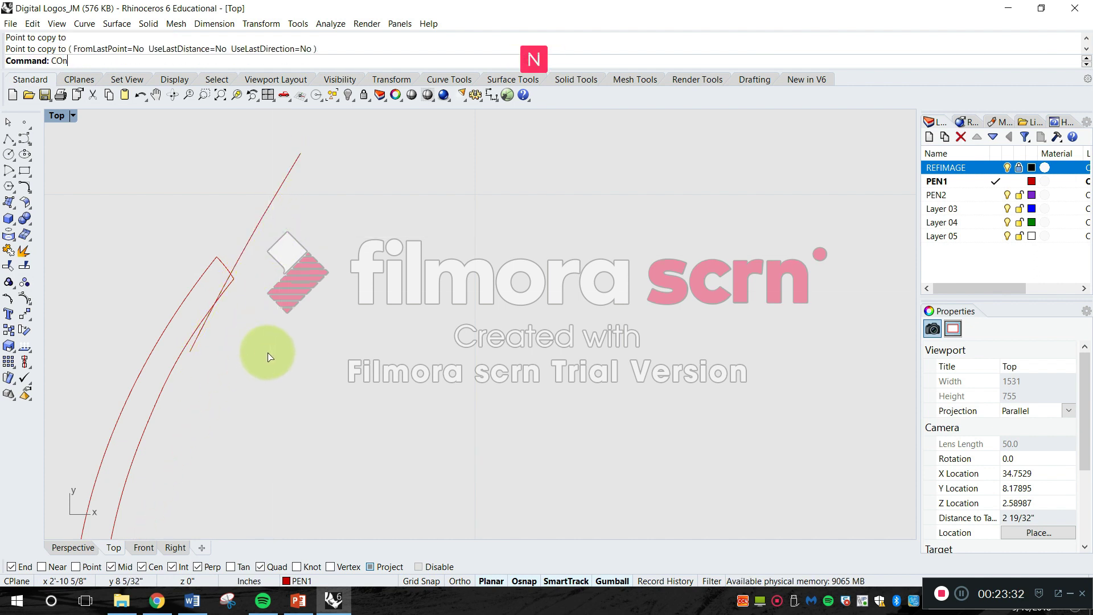
# Connect the taller upper stroke's outer edge to the copied slanted curve so they meet in a point
pyautogui.write('Connect')
pyautogui.press('space')
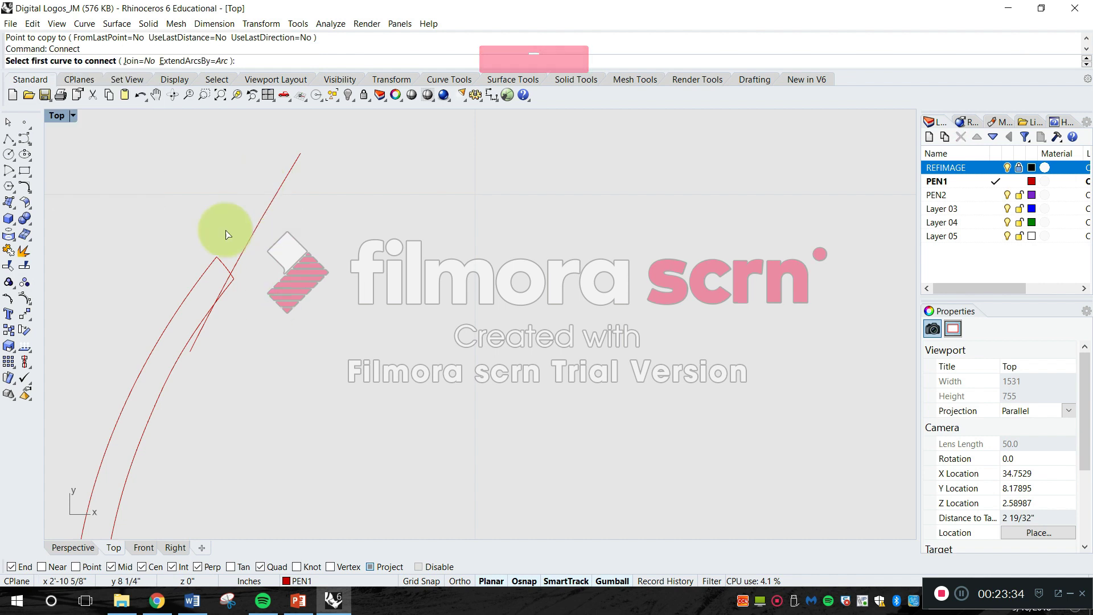
pyautogui.click(207, 268)
pyautogui.click(288, 178)
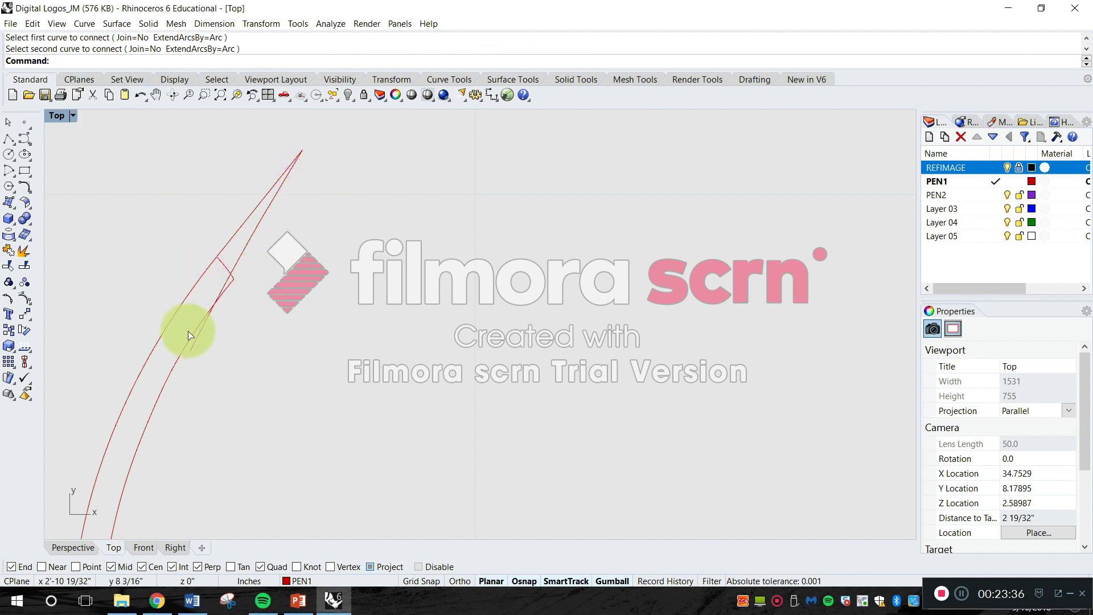
pyautogui.moveTo(191, 340); pyautogui.dragTo(212, 331, button='right')
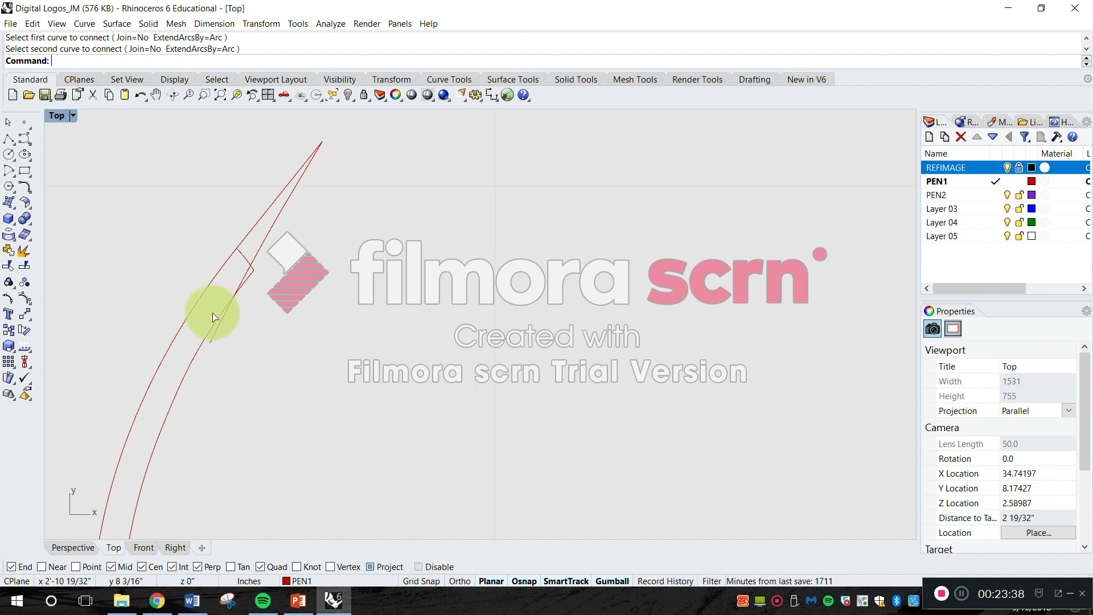
# Delete the short cap curve inside the taller upper stroke's pointed tip
pyautogui.press('Escape')
pyautogui.scroll(2, 219, 310)
pyautogui.click(258, 236)
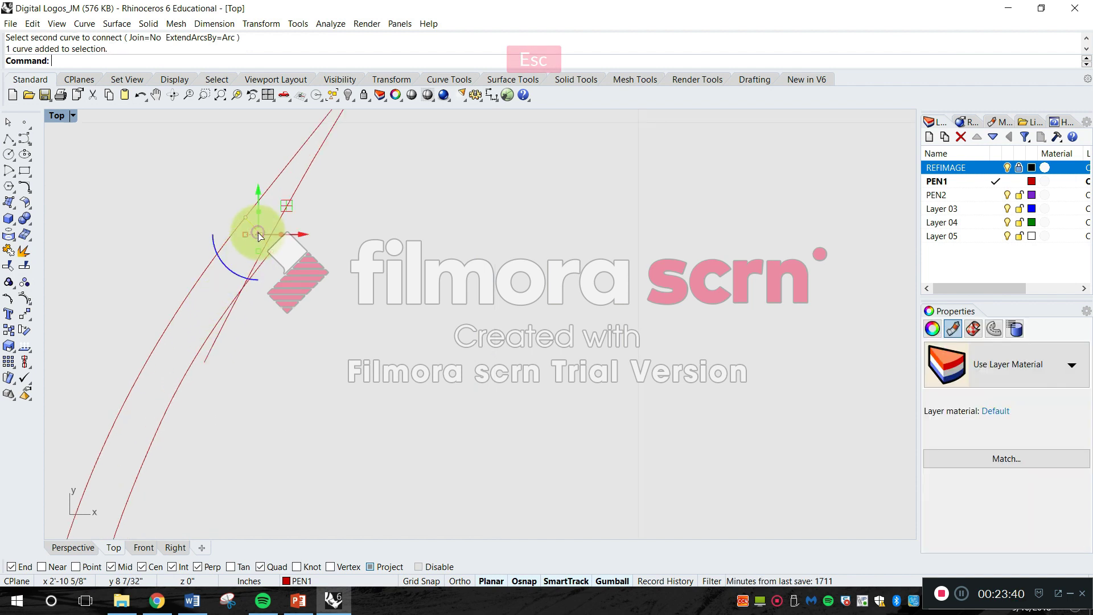
pyautogui.press('Delete')
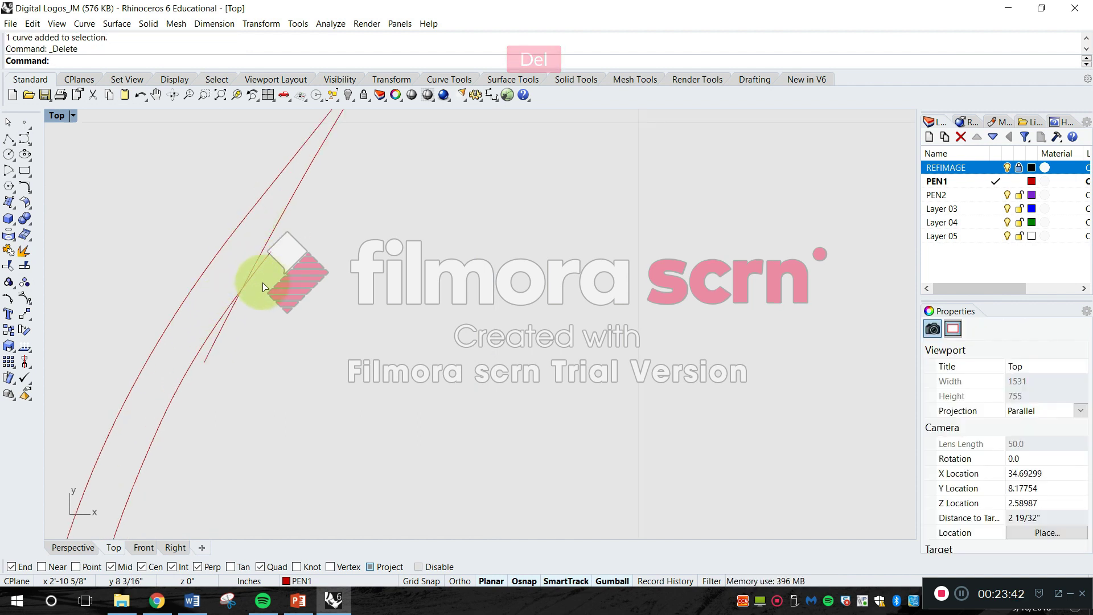
# Trim the excess ends where the taller upper stroke's inner edge and the slanted tip curve cross
pyautogui.write('TriNM')
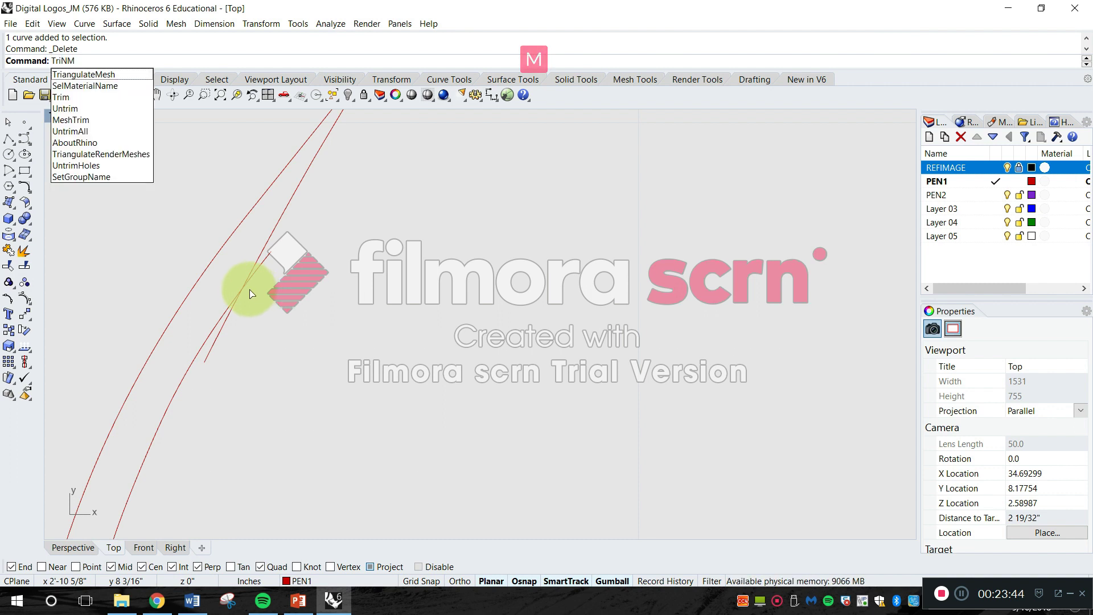
pyautogui.press('Escape')
pyautogui.write('Tri')
pyautogui.press('Return')
pyautogui.click(251, 305)
pyautogui.press('Return')
pyautogui.click(267, 251)
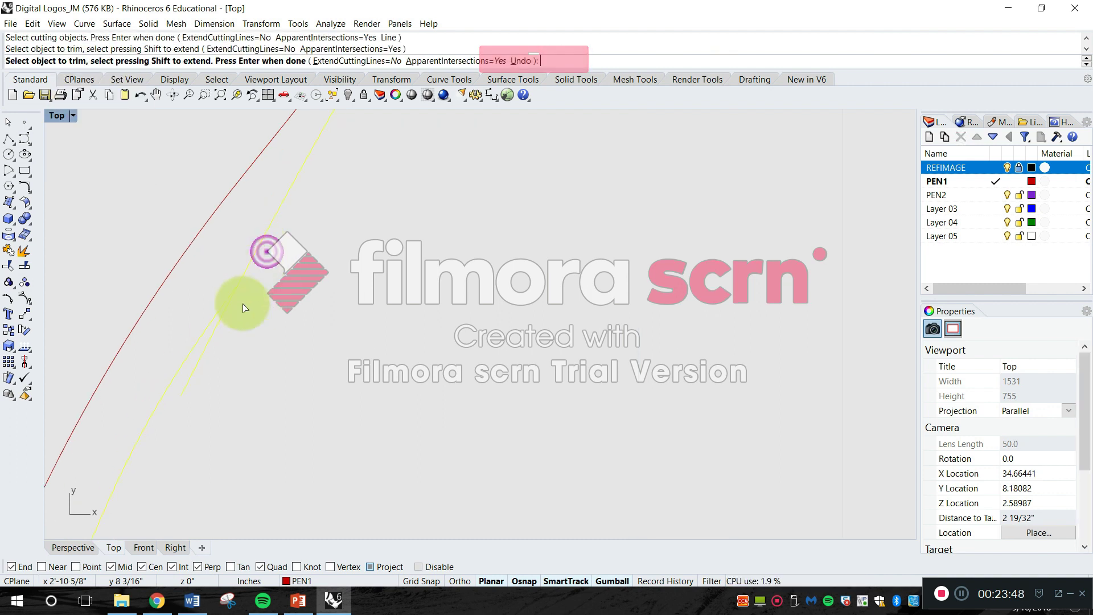
pyautogui.click(207, 344)
pyautogui.press('Return')
# Delete the short cap curve inside the shorter upper stroke's pointed tip
pyautogui.scroll(-10, 241, 309)
pyautogui.moveTo(243, 364); pyautogui.dragTo(319, 231, button='right')
pyautogui.scroll(12, 287, 240)
pyautogui.scroll(10, 253, 282)
pyautogui.click(206, 241)
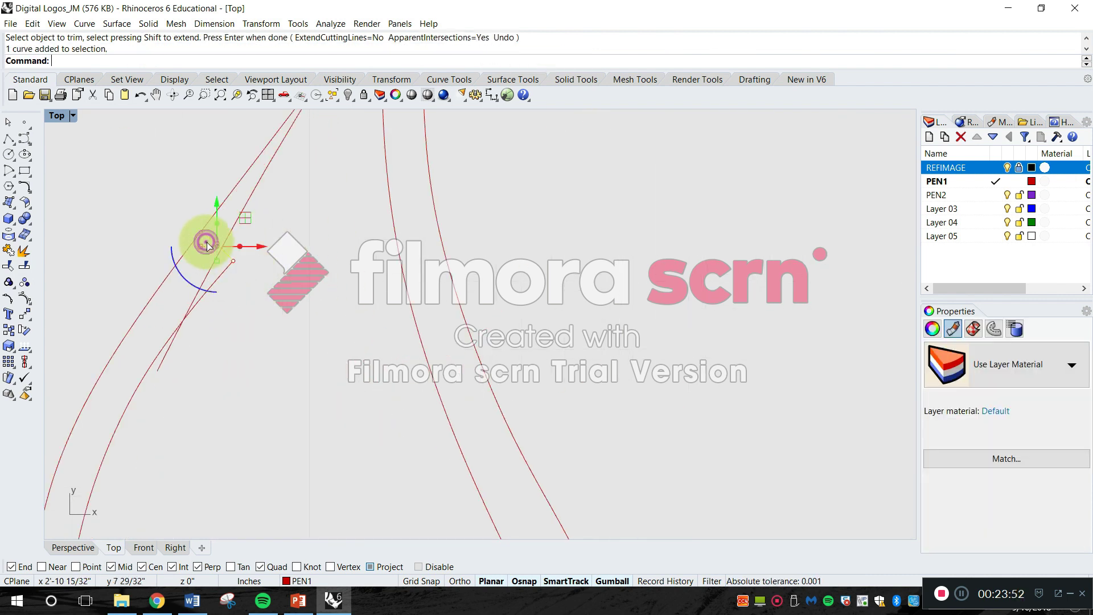
pyautogui.press('Delete')
# Trim the excess ends where the shorter upper stroke's inner edge and the slanted tip curve cross
pyautogui.write('tr')
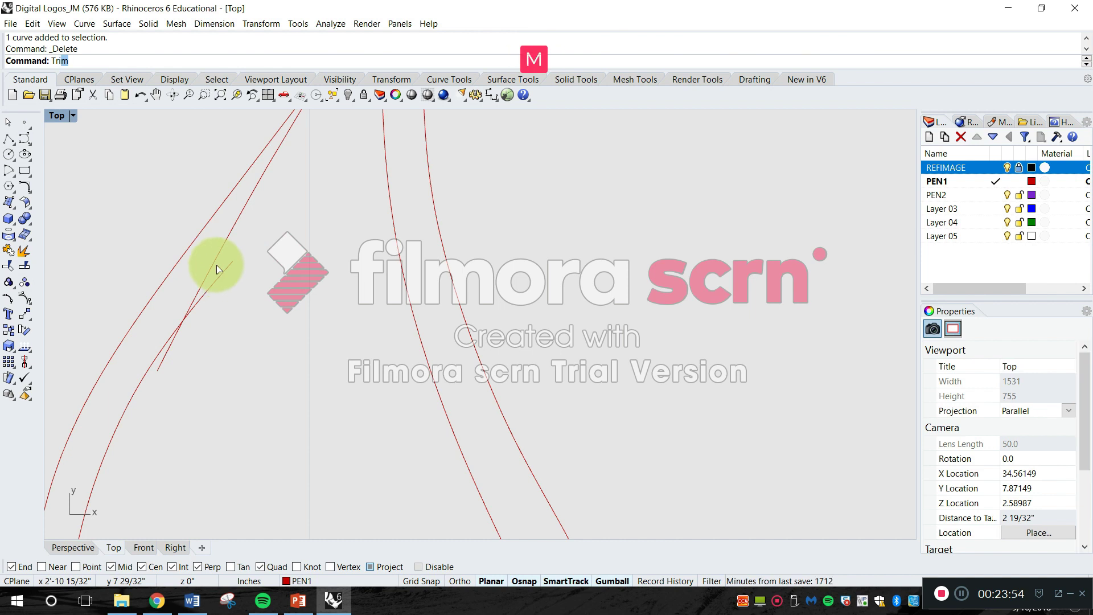
pyautogui.press('Return')
pyautogui.click(224, 319)
pyautogui.press('Return')
pyautogui.click(208, 288)
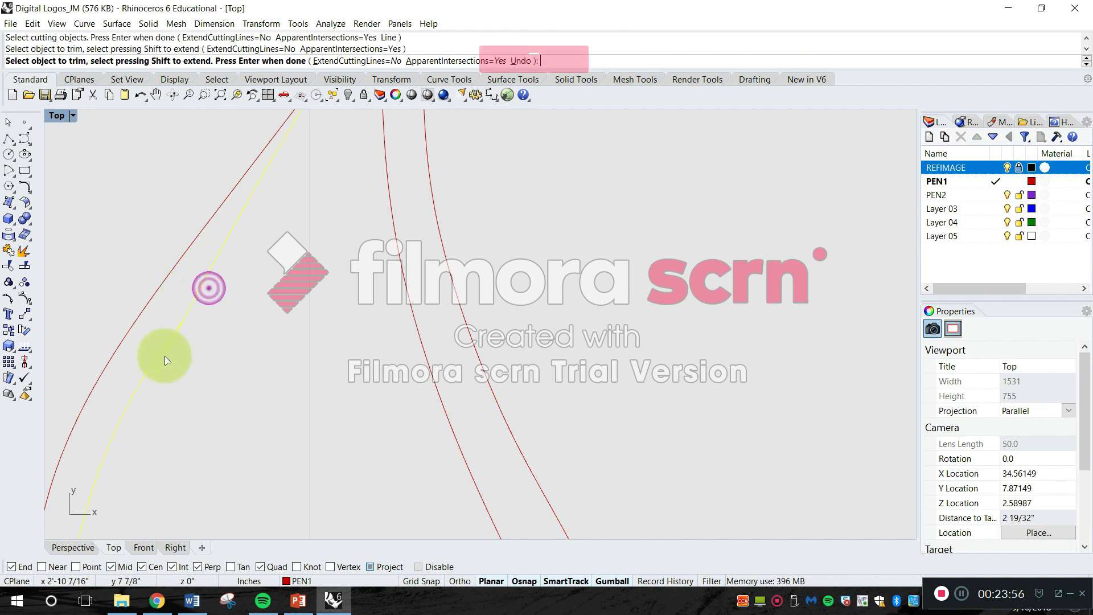
pyautogui.click(164, 357)
pyautogui.press('Escape')
pyautogui.scroll(-15, 323, 302)
pyautogui.moveTo(311, 325); pyautogui.dragTo(288, 352, button='right')
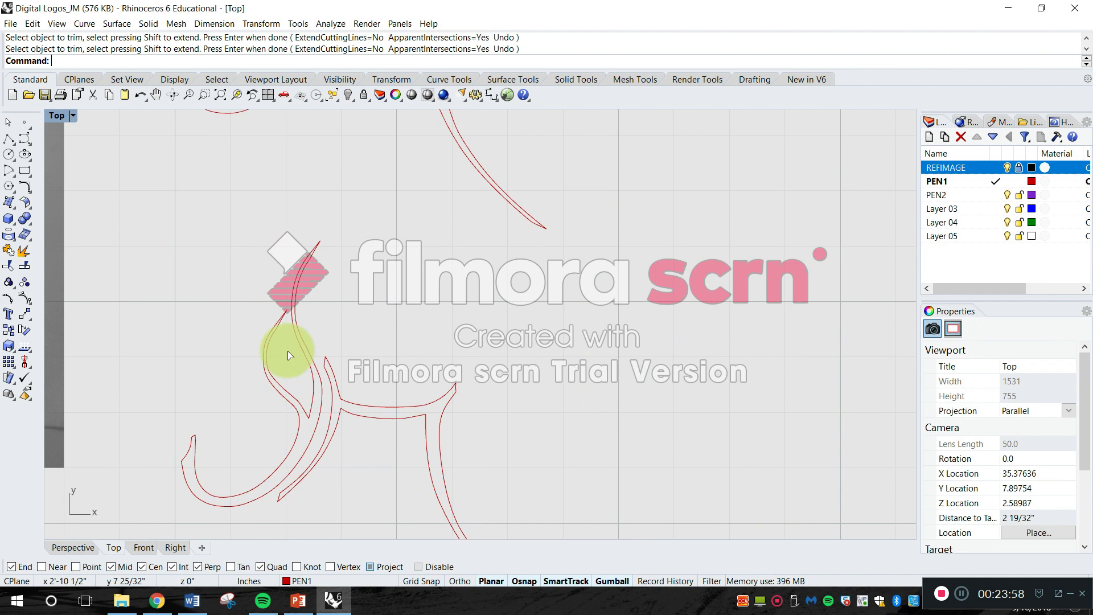
pyautogui.scroll(-3, 282, 370)
pyautogui.press('Escape')
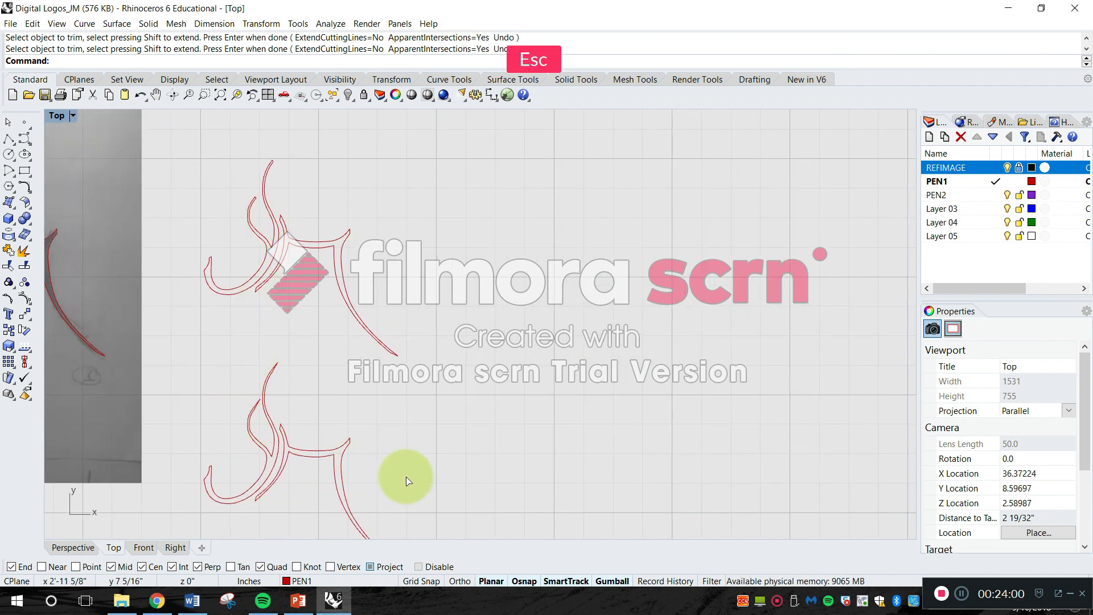
pyautogui.write('copy')
pyautogui.press('space')
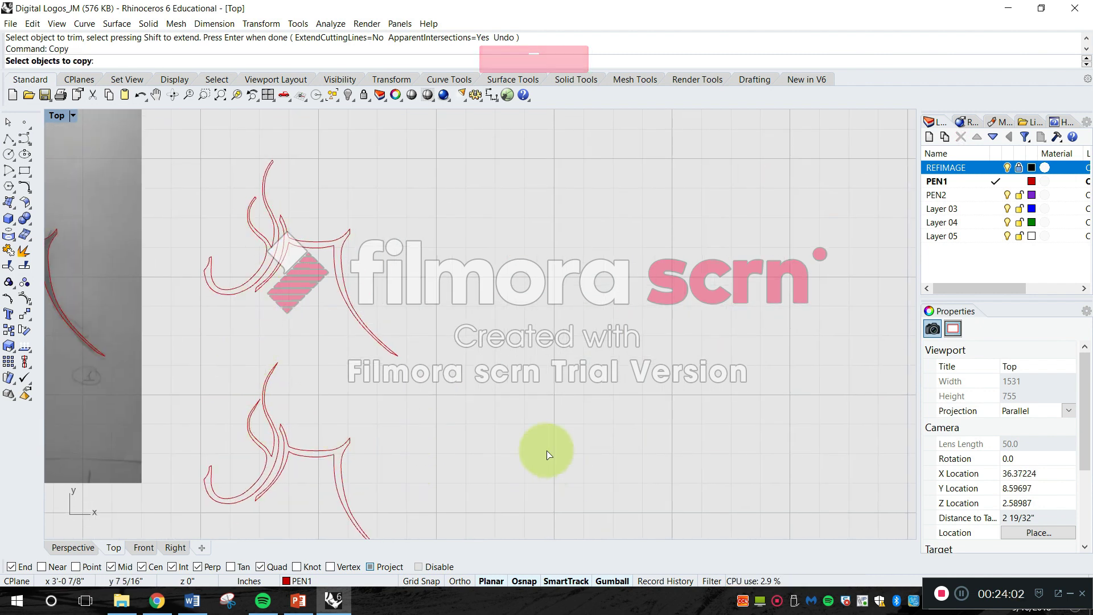
pyautogui.moveTo(548, 454); pyautogui.dragTo(602, 370, button='right')
pyautogui.scroll(2, 370, 444)
pyautogui.moveTo(485, 518); pyautogui.dragTo(201, 255)
pyautogui.press('space')
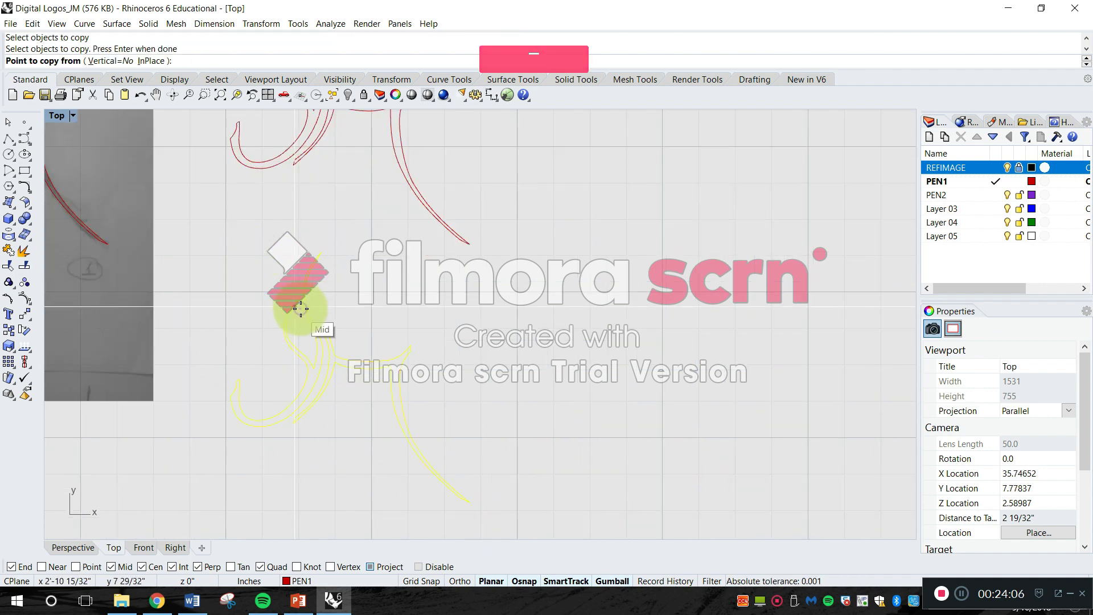
pyautogui.click(298, 306)
pyautogui.moveTo(304, 191); pyautogui.dragTo(310, 459, button='right')
pyautogui.scroll(2, 310, 459)
pyautogui.scroll(8, 284, 303)
pyautogui.scroll(3, 181, 392)
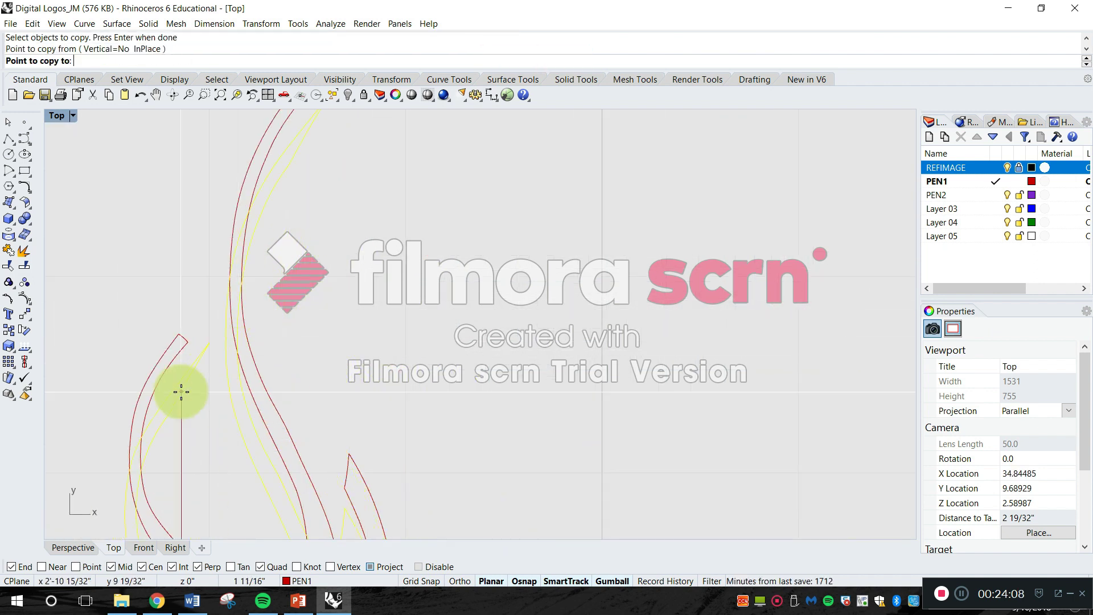
pyautogui.scroll(-5, 227, 342)
pyautogui.press('Escape')
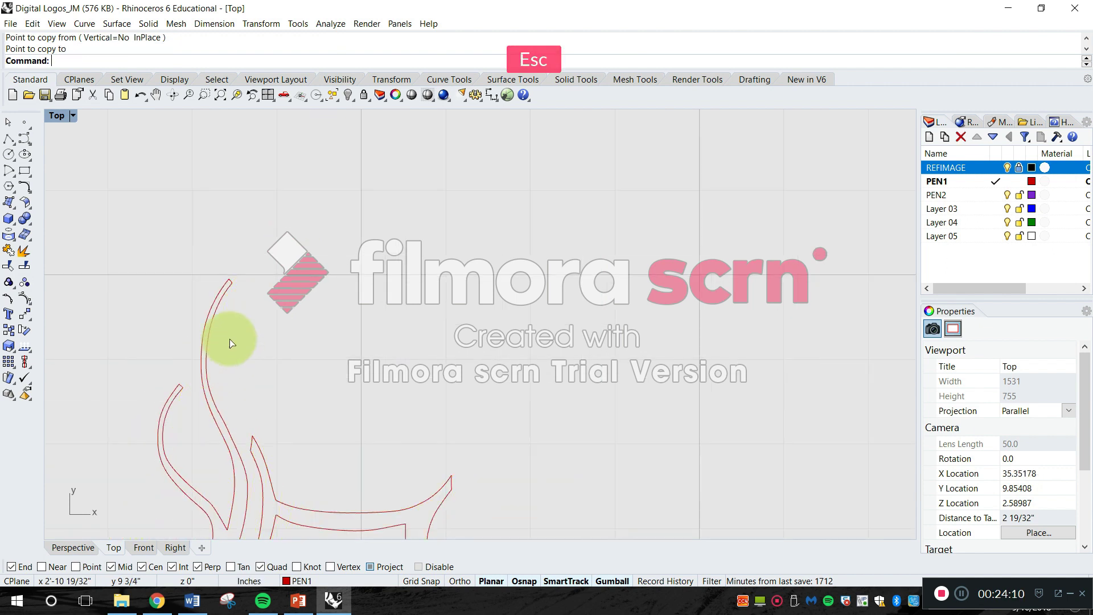
# Compare the capped and pointed stroke tips of the two logo outlines, and view the untraced sketch in the reference image
pyautogui.scroll(10, 286, 431)
pyautogui.moveTo(242, 487); pyautogui.dragTo(308, 309, button='right')
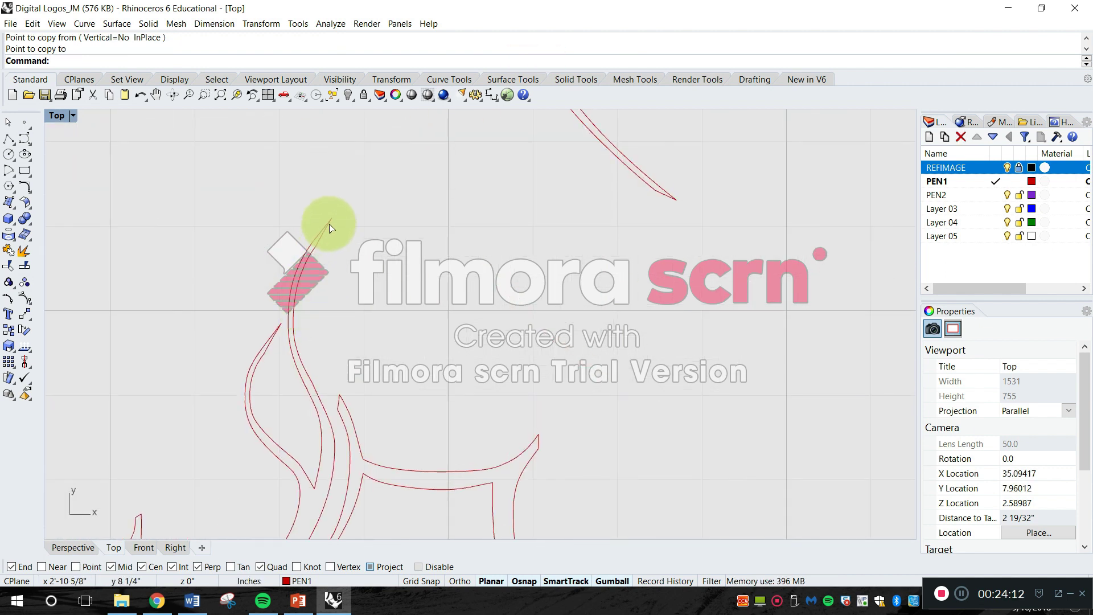
pyautogui.scroll(-6, 398, 381)
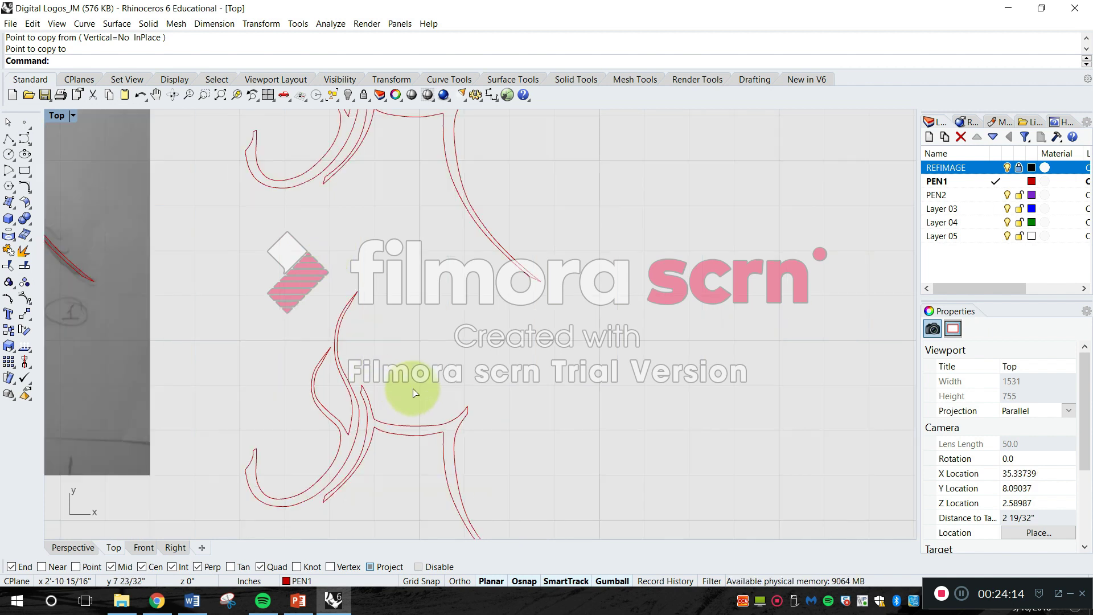
pyautogui.moveTo(414, 393); pyautogui.dragTo(398, 255, button='right')
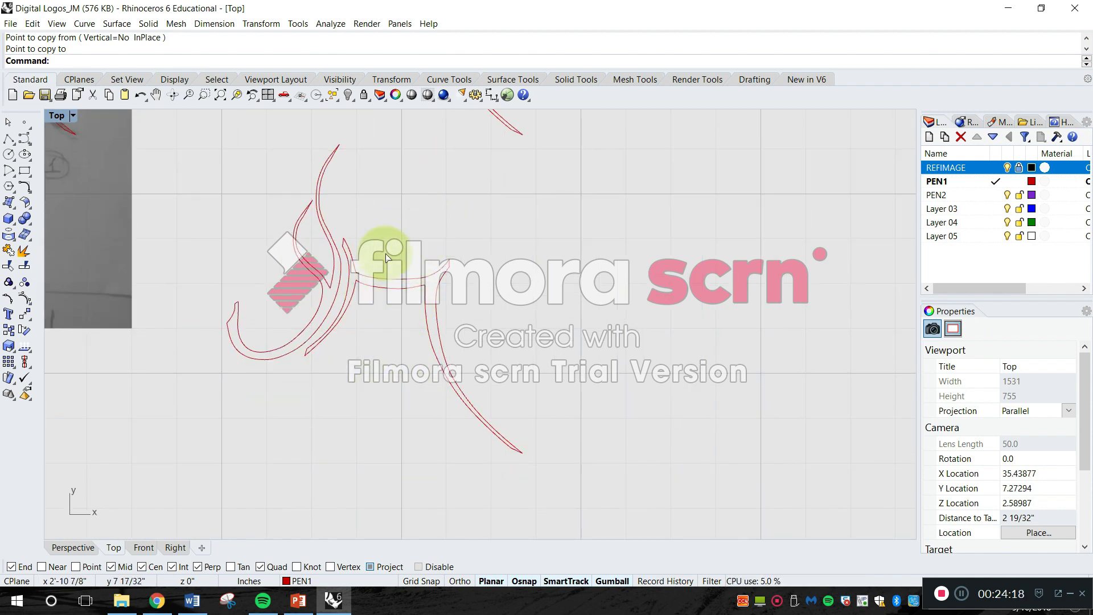
pyautogui.scroll(-5, 326, 299)
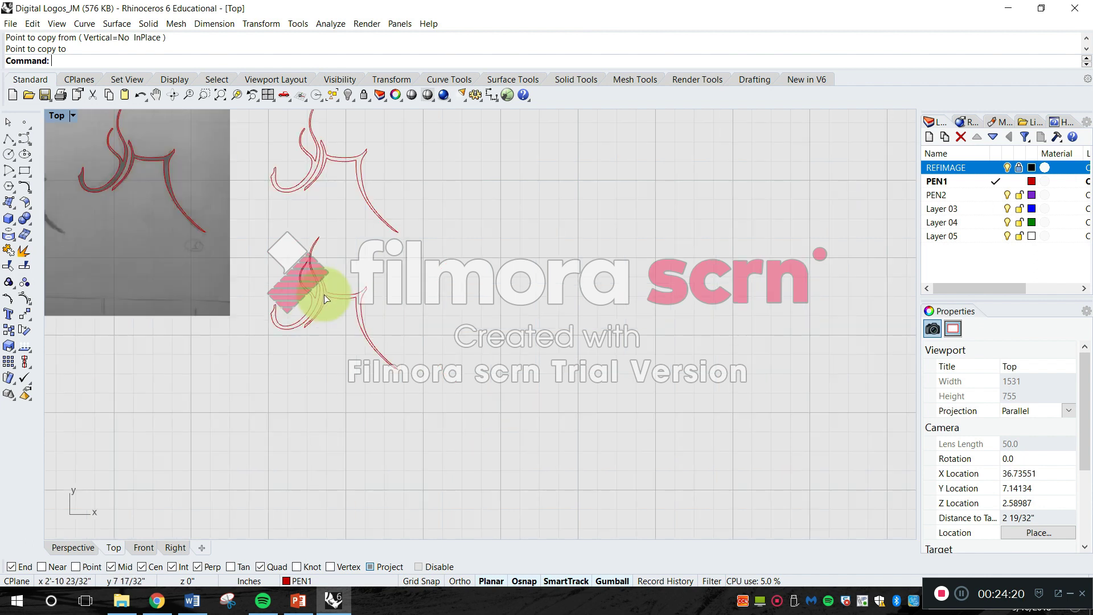
pyautogui.moveTo(228, 234)
pyautogui.mouseDown(button='right')
pyautogui.moveTo(372, 238)
pyautogui.moveTo(366, 221)
pyautogui.mouseUp(button='right')
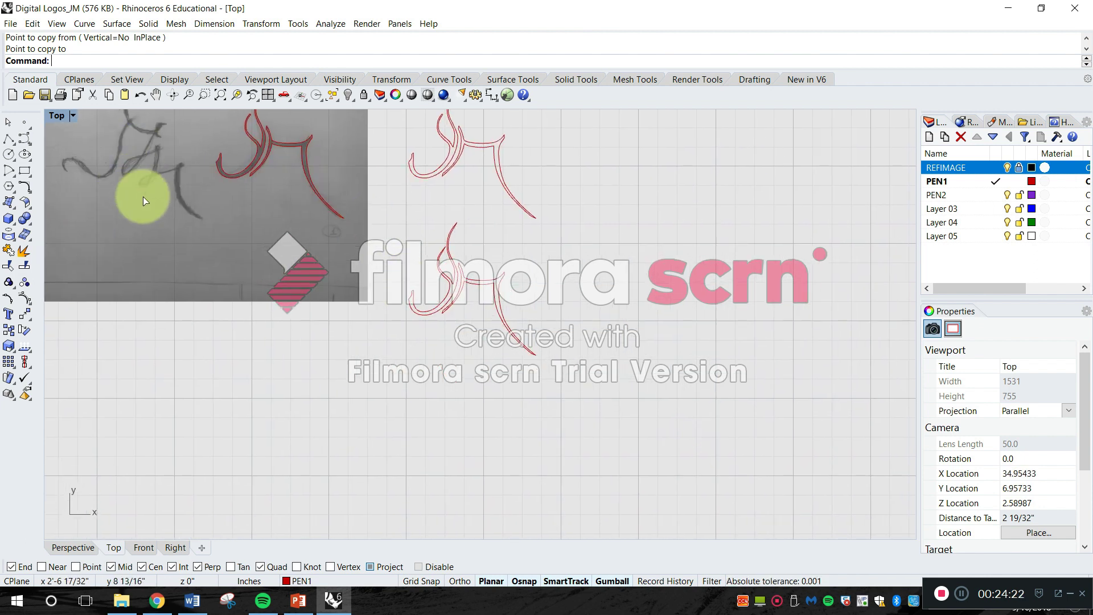
pyautogui.scroll(8, 187, 357)
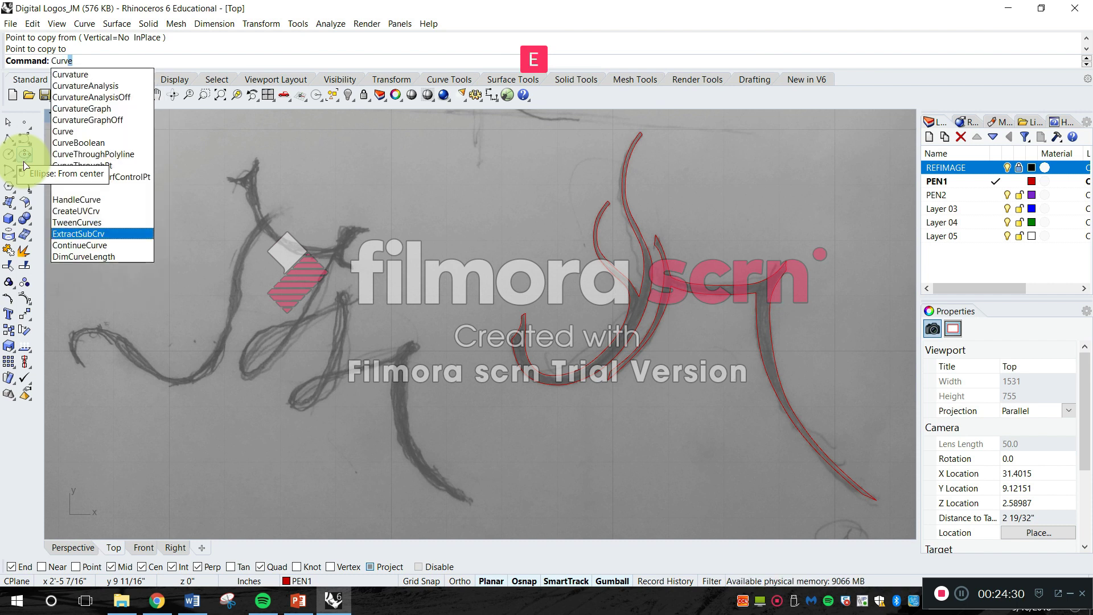
# Start a degree-3 control-point curve at the untraced sketch's hook tip and trace the hook's inner edge around its top and down
pyautogui.press('Return')
pyautogui.scroll(6, 98, 361)
pyautogui.scroll(3, 204, 374)
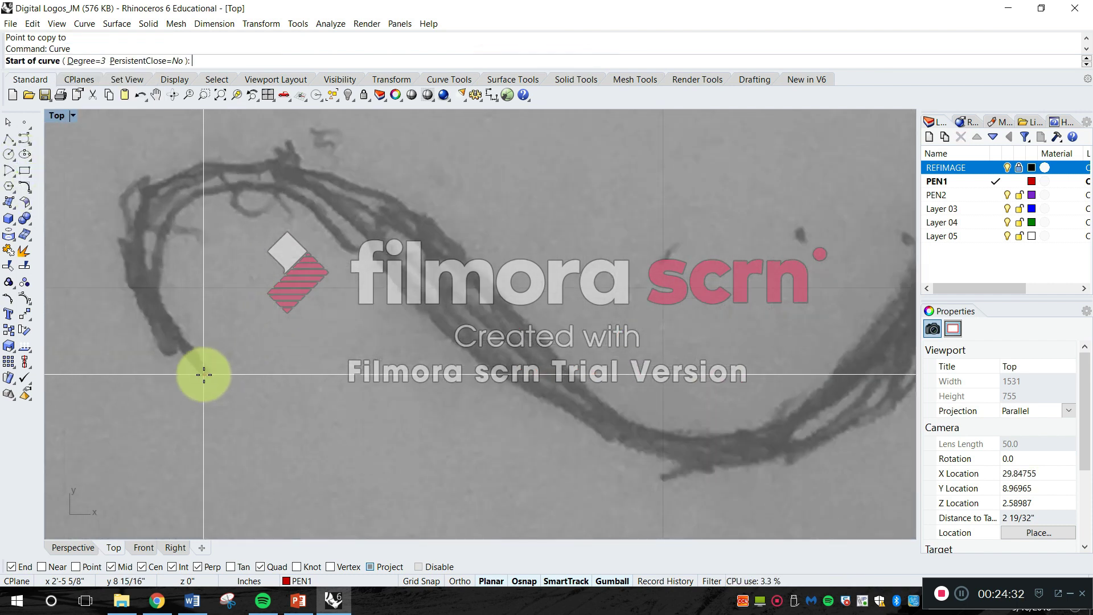
pyautogui.click(207, 375)
pyautogui.click(165, 329)
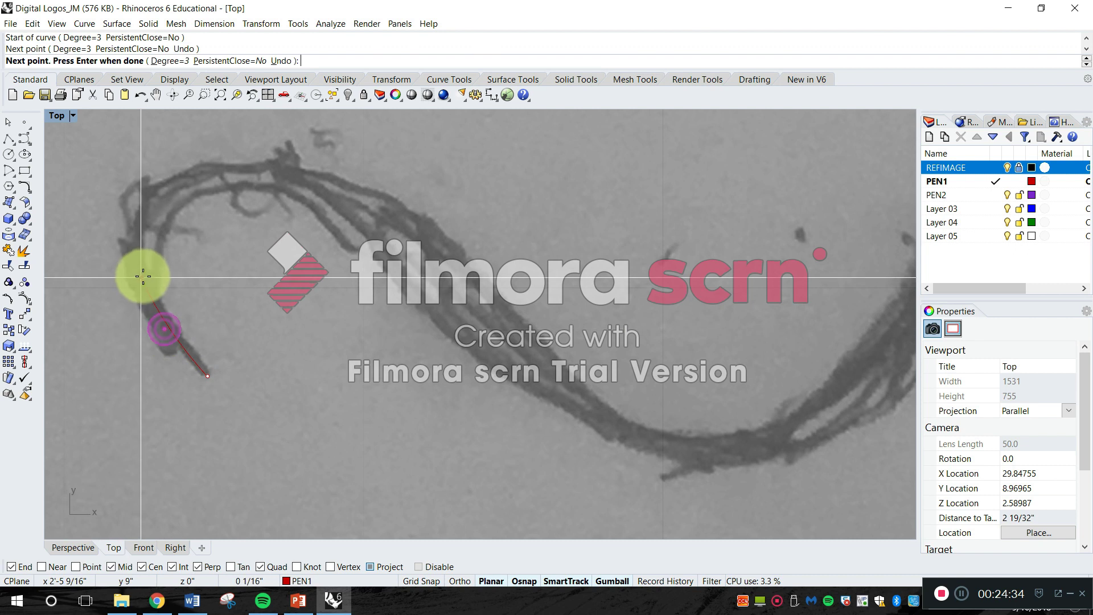
pyautogui.click(149, 272)
pyautogui.click(163, 215)
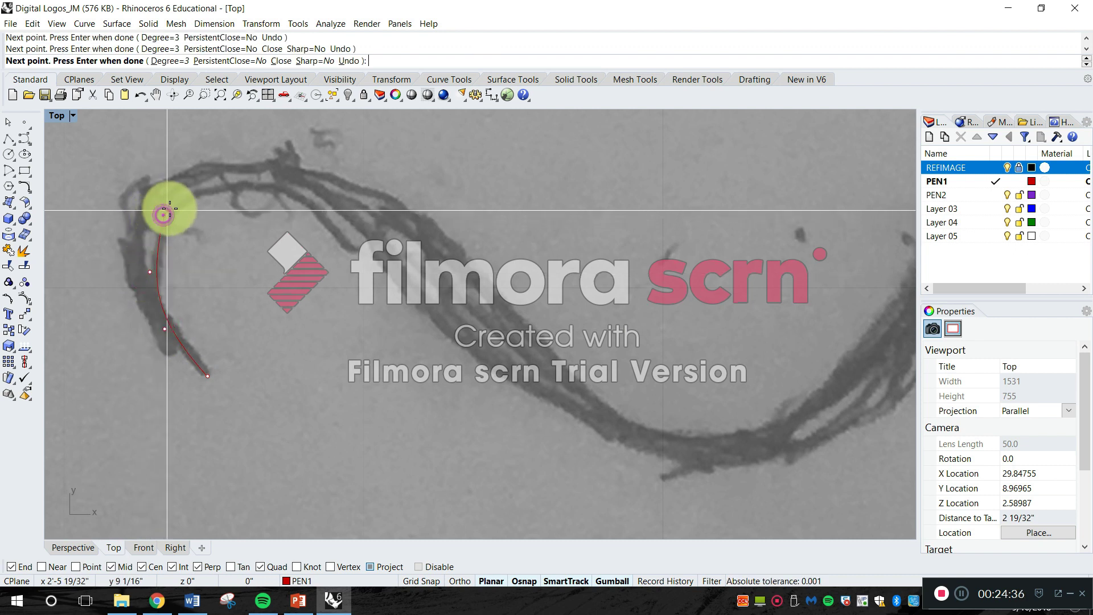
pyautogui.click(185, 199)
pyautogui.click(215, 188)
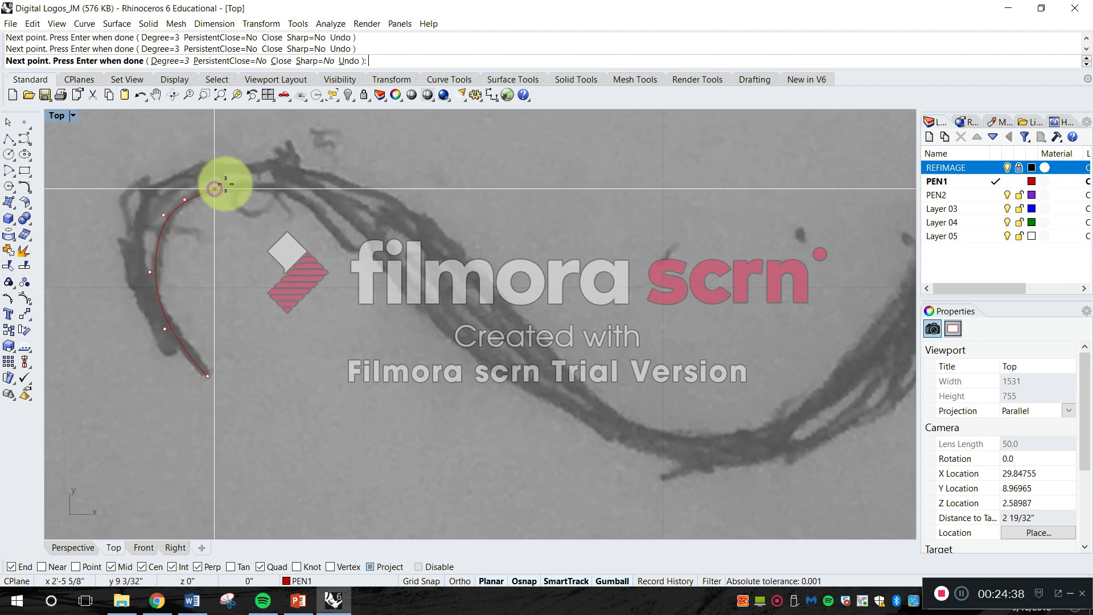
pyautogui.click(279, 187)
pyautogui.click(345, 214)
pyautogui.click(388, 268)
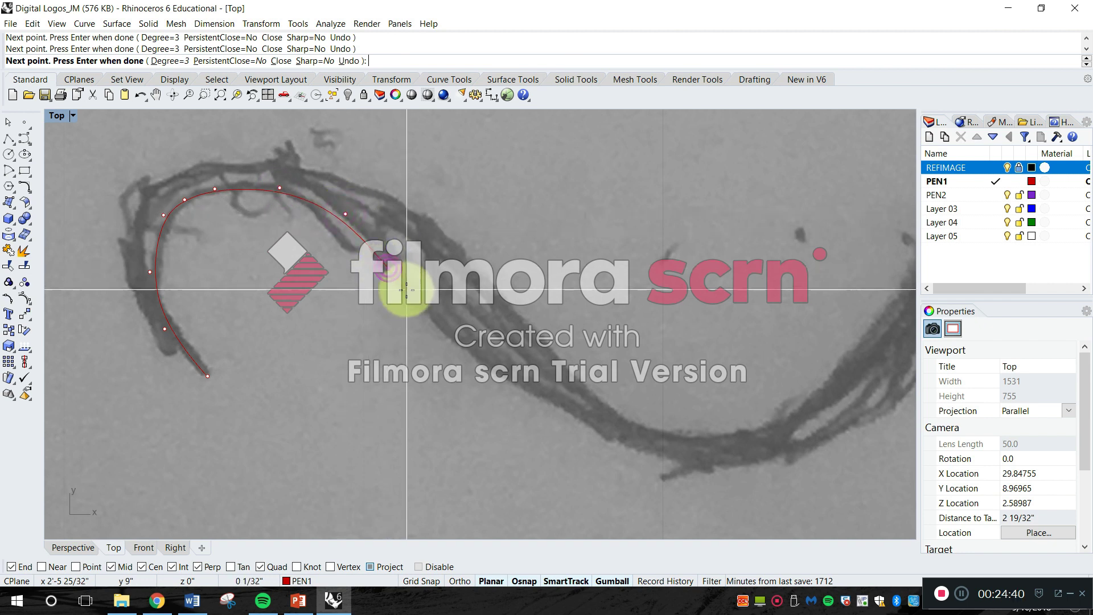
# Continue the curve along the underside of the sketch's sagging stroke and around its lowest bend to the rising part
pyautogui.click(425, 313)
pyautogui.click(479, 358)
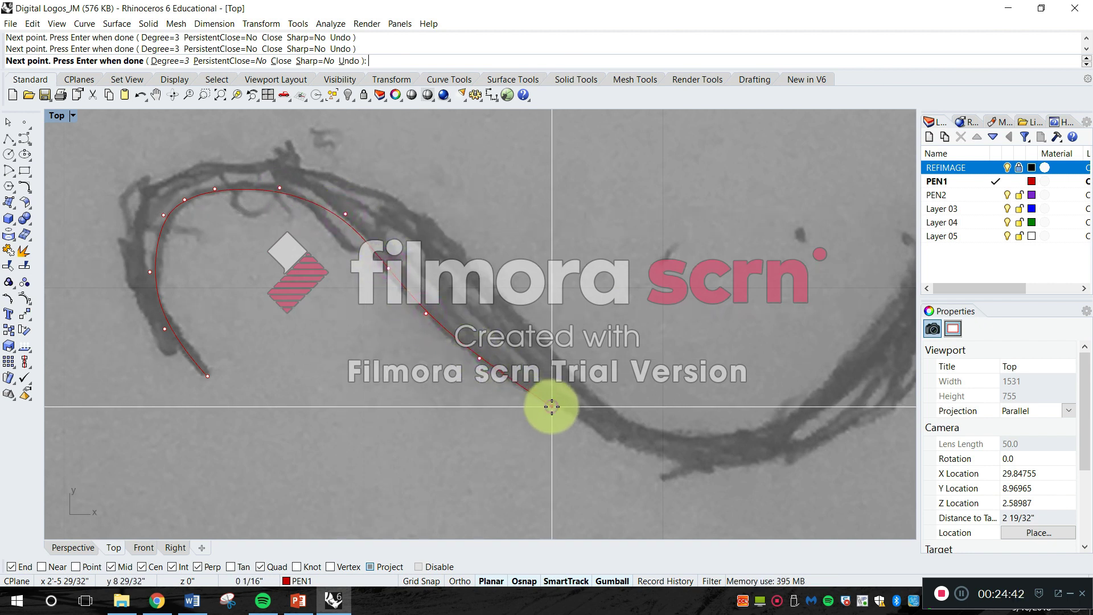
pyautogui.click(552, 406)
pyautogui.click(655, 462)
pyautogui.moveTo(719, 464); pyautogui.dragTo(501, 439, button='right')
pyautogui.click(513, 439)
pyautogui.click(593, 422)
pyautogui.click(671, 370)
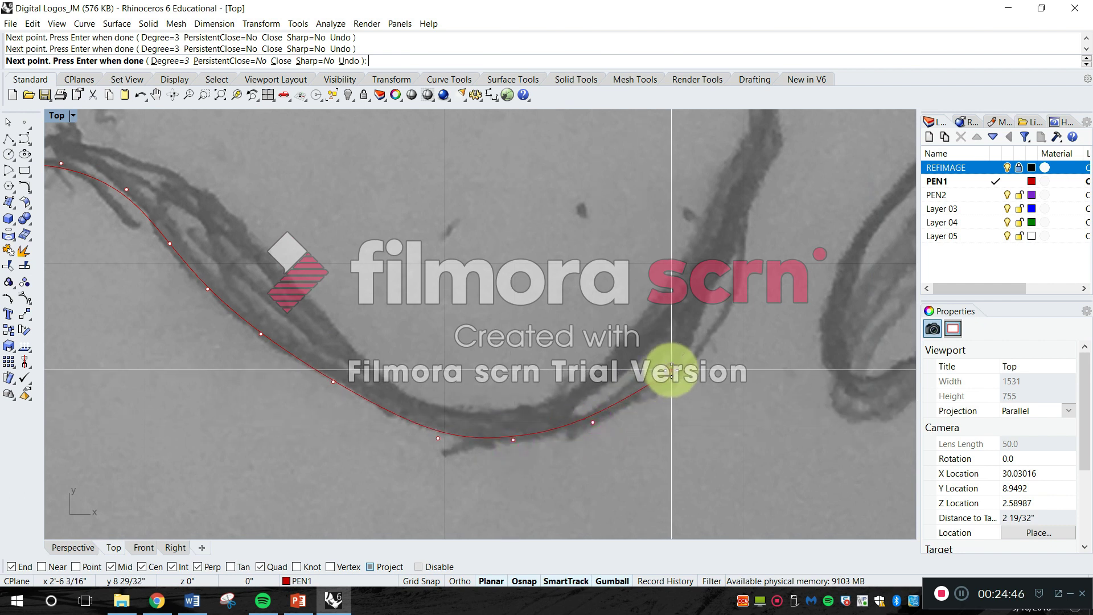
pyautogui.click(736, 272)
# Continue the curve up the rising stroke's outer edge and end it just past the junction with the crossing stroke
pyautogui.moveTo(736, 272); pyautogui.dragTo(557, 420, button='right')
pyautogui.click(592, 323)
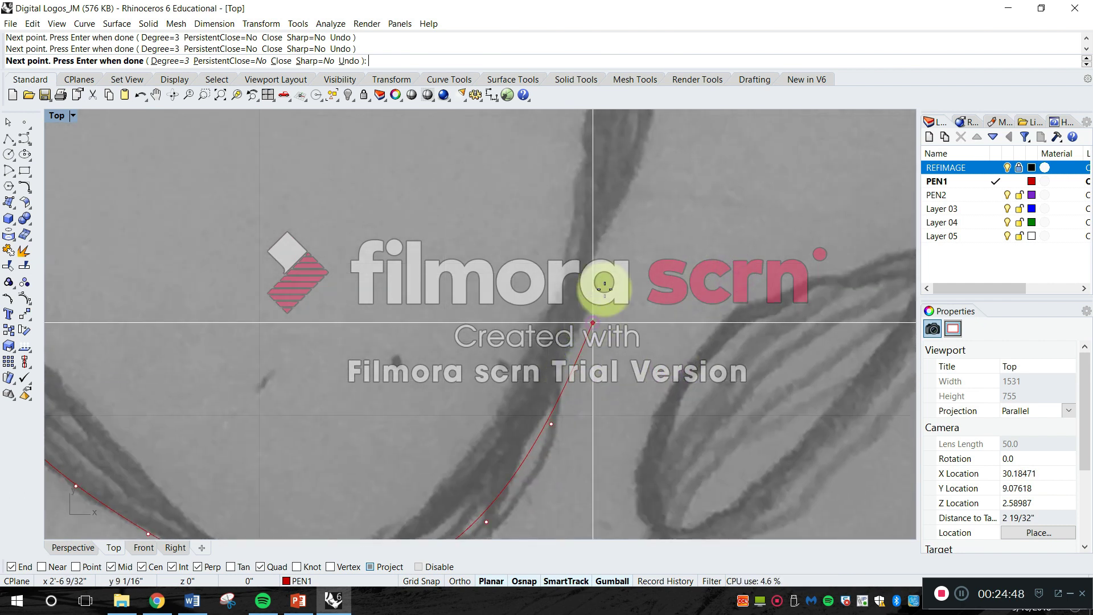
pyautogui.click(621, 216)
pyautogui.moveTo(621, 217); pyautogui.dragTo(349, 325, button='right')
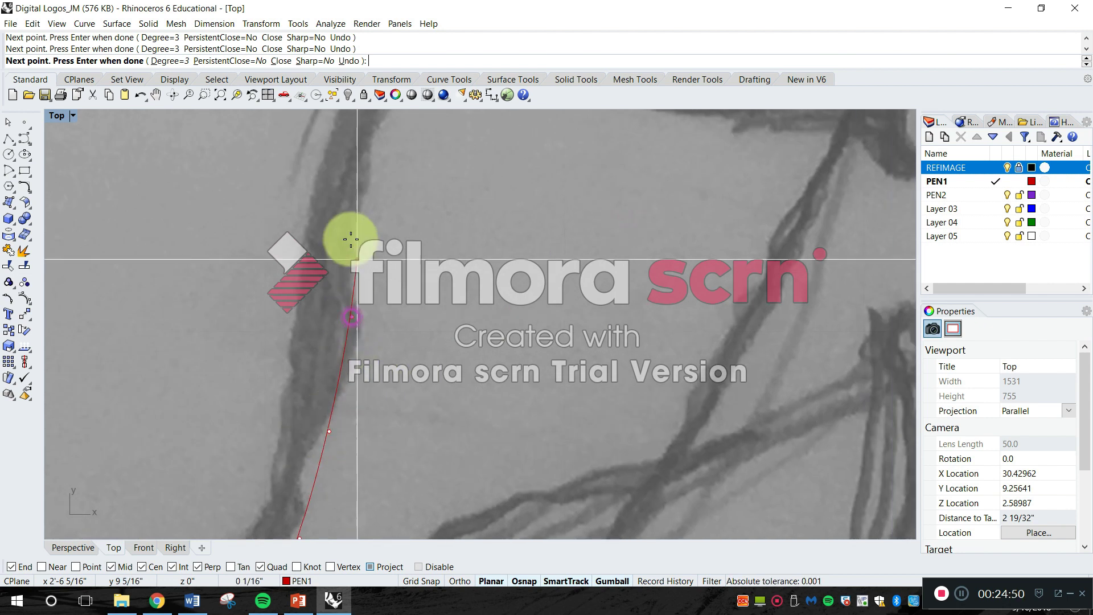
pyautogui.click(340, 296)
pyautogui.click(371, 175)
pyautogui.moveTo(371, 175); pyautogui.dragTo(285, 370, button='right')
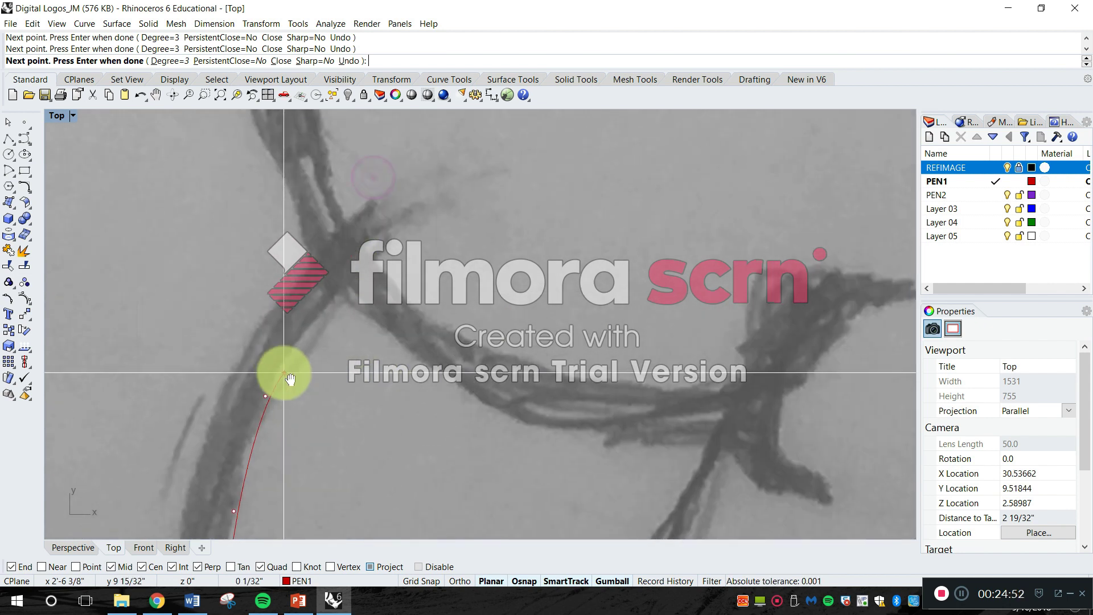
pyautogui.click(315, 309)
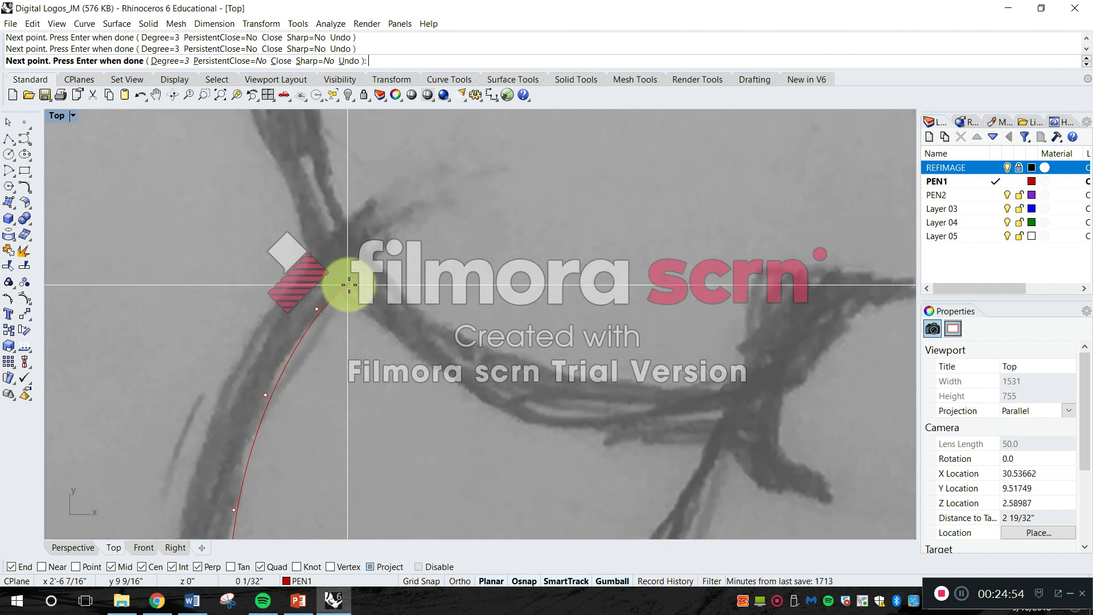
pyautogui.click(431, 210)
pyautogui.rightClick(431, 210)
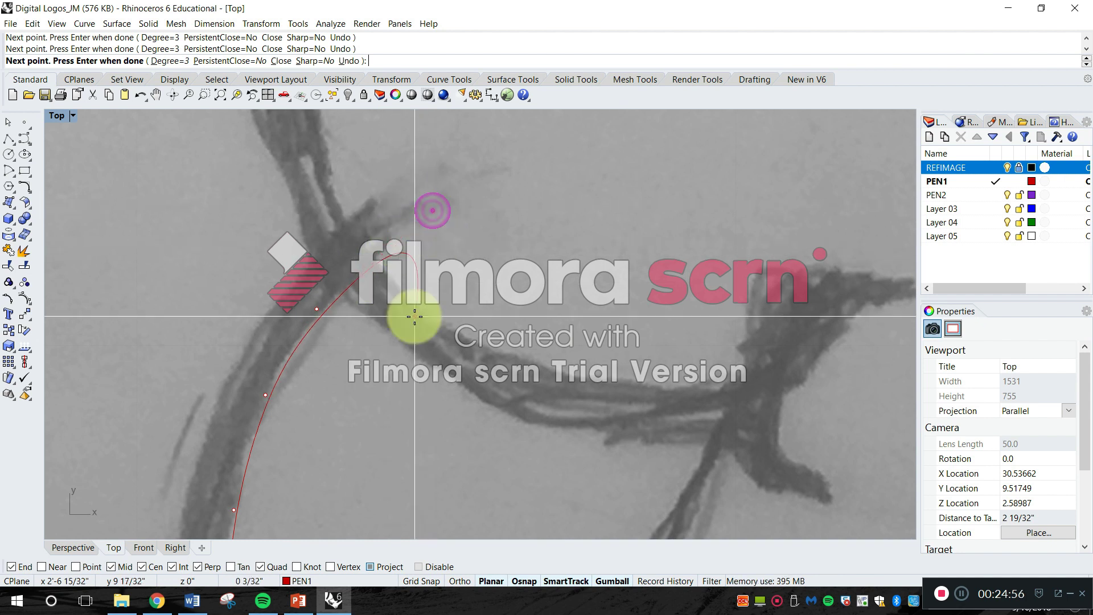
pyautogui.scroll(-5, 414, 317)
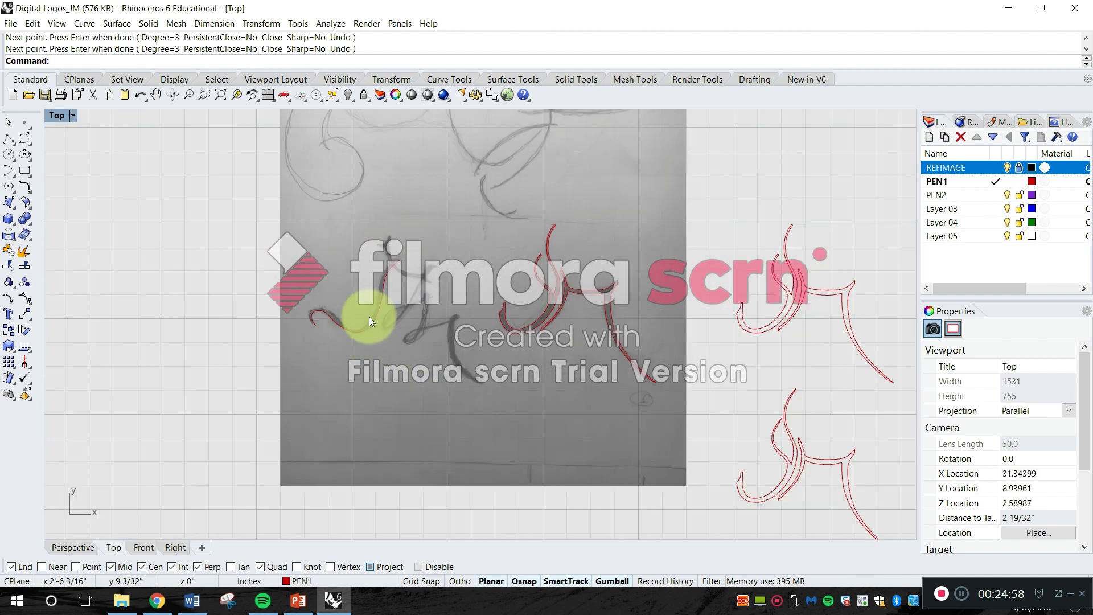
# Trace the small C-shaped stroke below the leaf shape in the upper sketch with a centre, start, end arc
pyautogui.moveTo(585, 333); pyautogui.dragTo(501, 299, button='right')
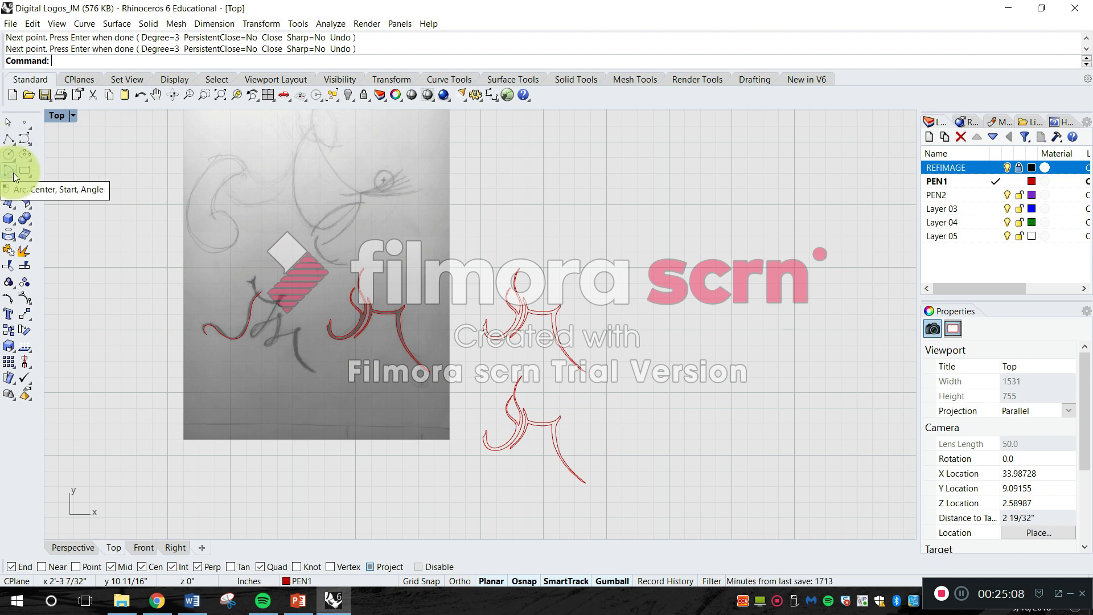
pyautogui.scroll(5, 308, 285)
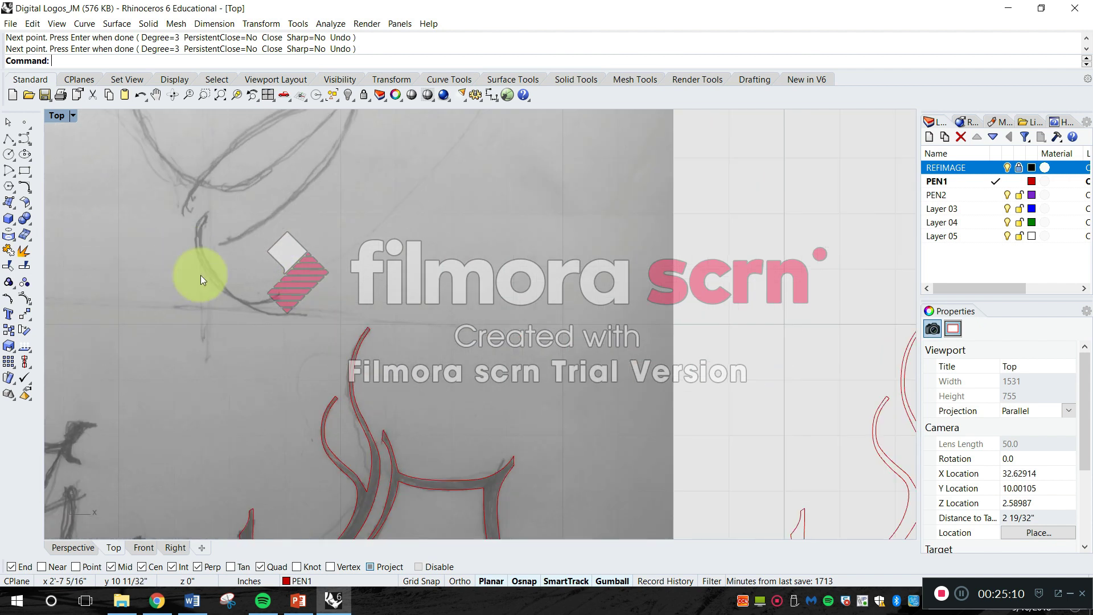
pyautogui.click(8, 171)
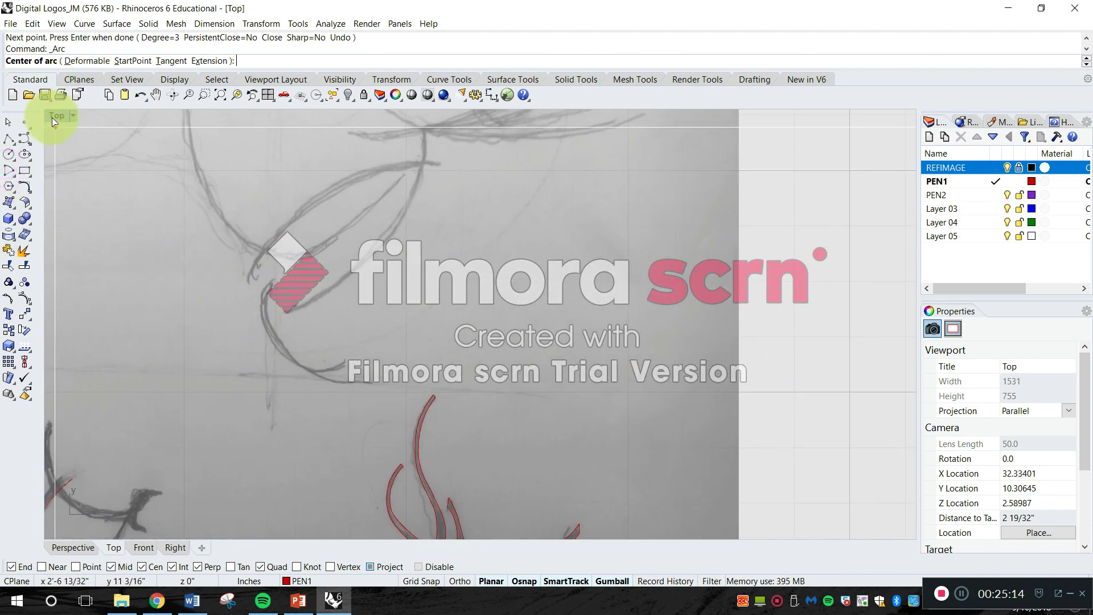
pyautogui.scroll(2, 342, 311)
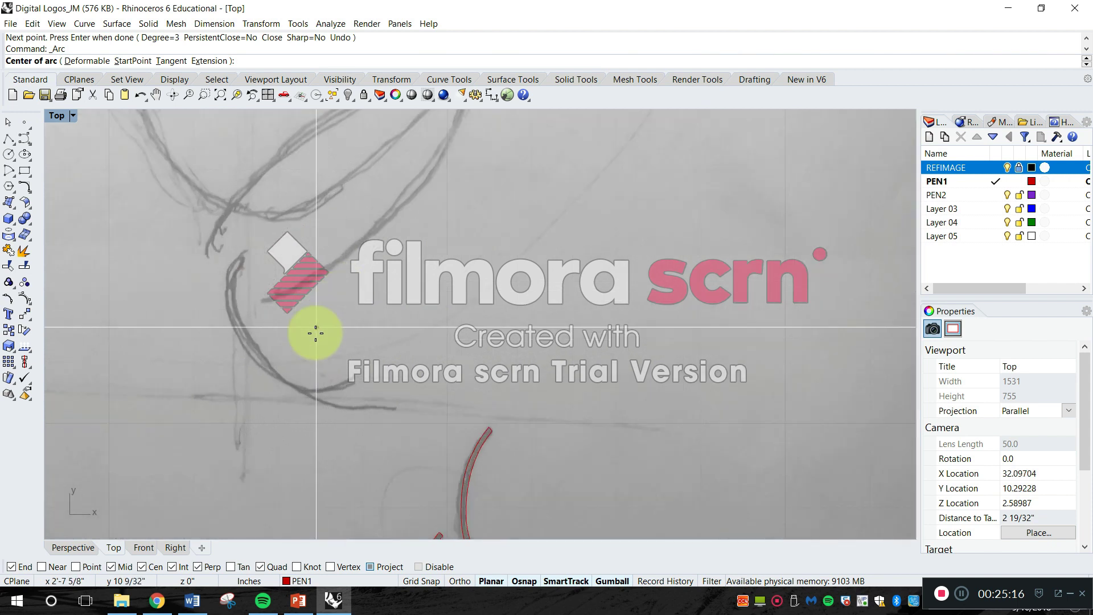
pyautogui.click(343, 288)
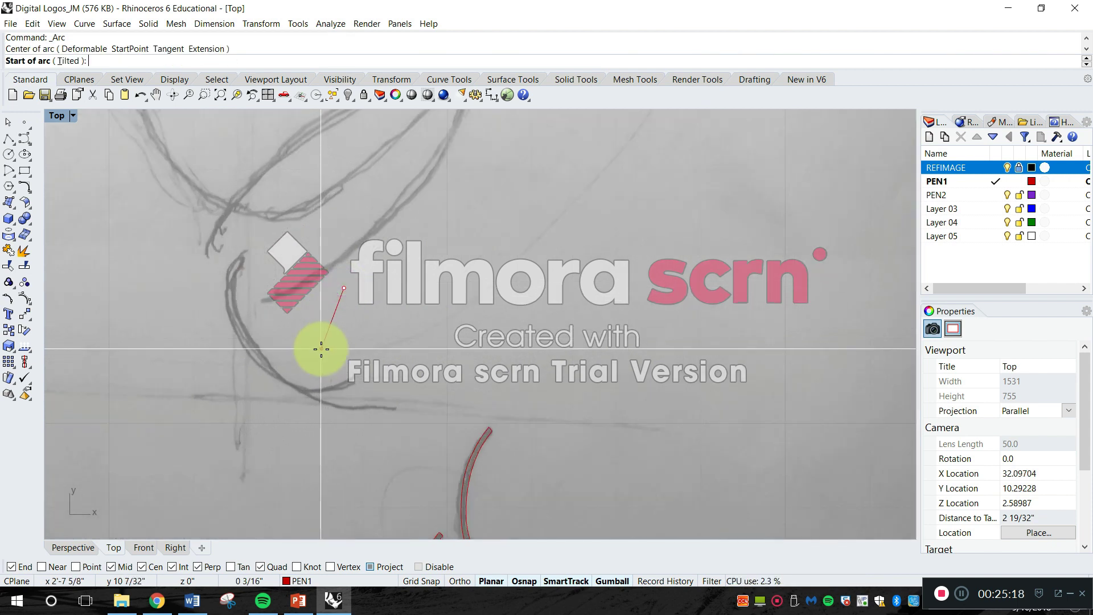
pyautogui.click(240, 255)
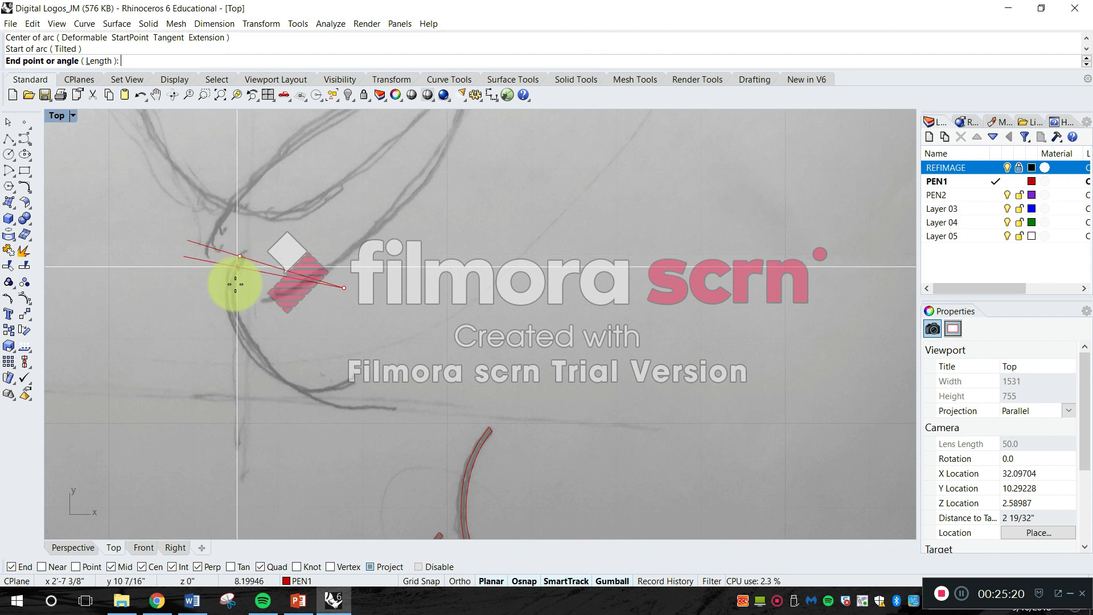
pyautogui.click(392, 392)
# Trace the upper edge of the sketched leaf shape with an arc through its start, end and a point on the arc
pyautogui.moveTo(303, 357)
pyautogui.mouseDown(button='right')
pyautogui.moveTo(292, 303)
pyautogui.moveTo(292, 353)
pyautogui.moveTo(182, 330)
pyautogui.mouseUp(button='right')
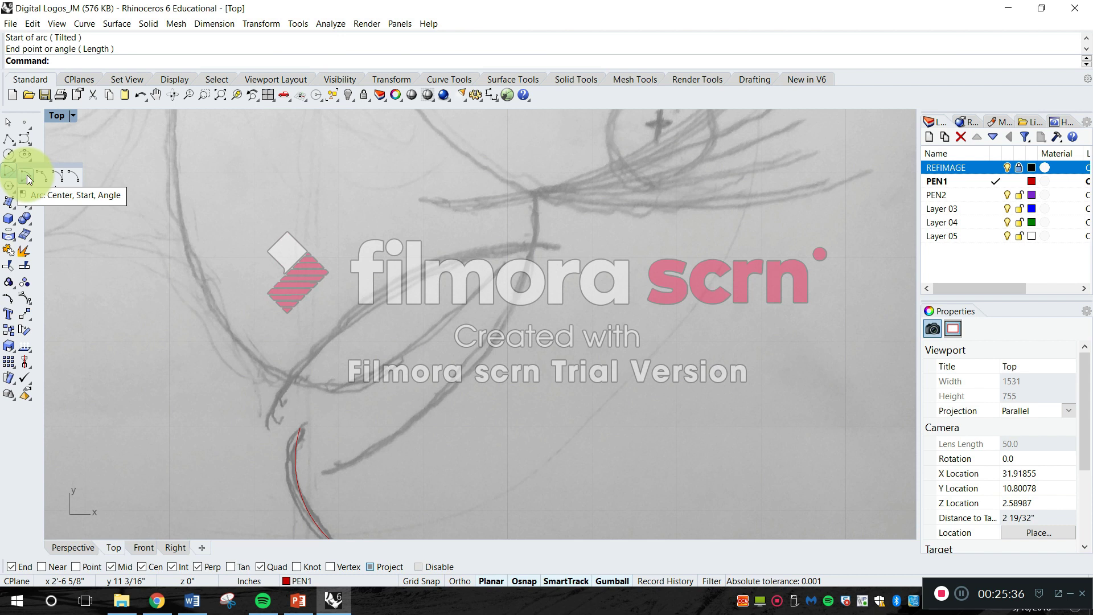
pyautogui.scroll(-5, 489, 471)
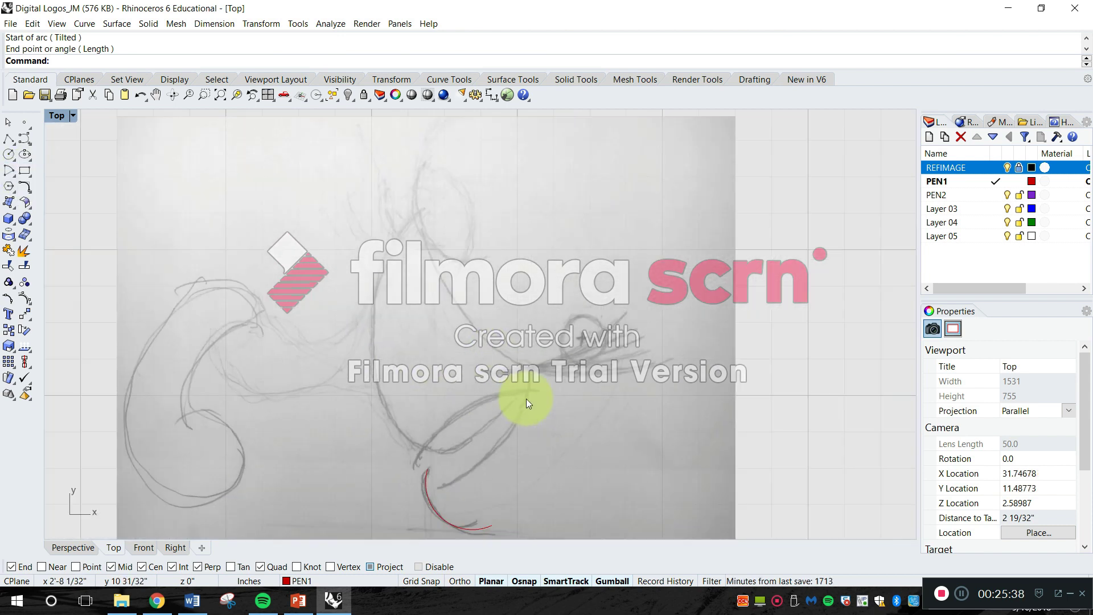
pyautogui.moveTo(507, 389); pyautogui.dragTo(459, 371, button='right')
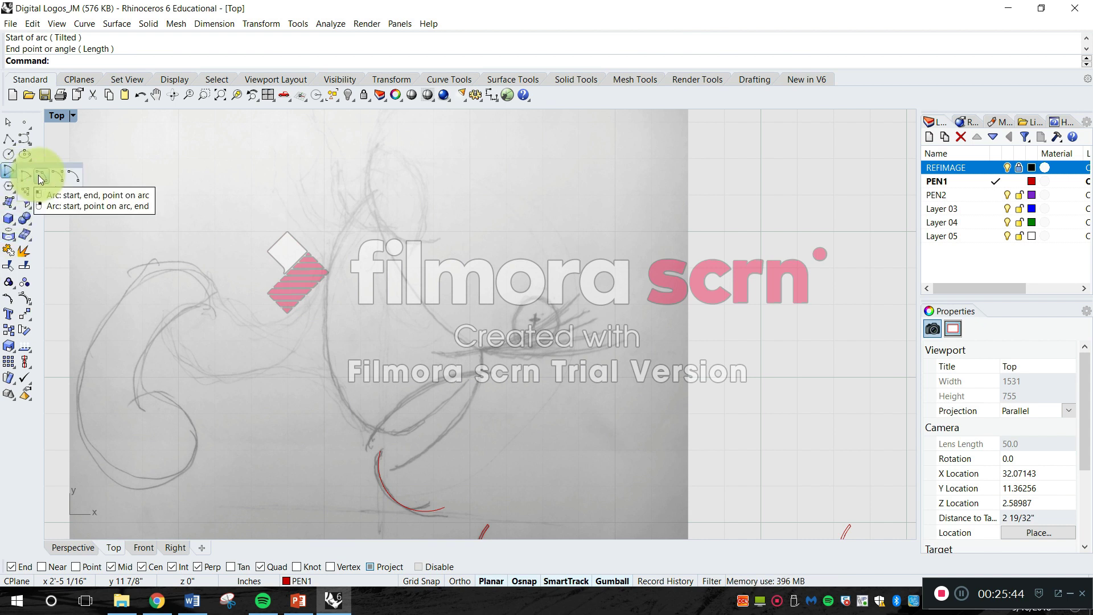
pyautogui.click(41, 178)
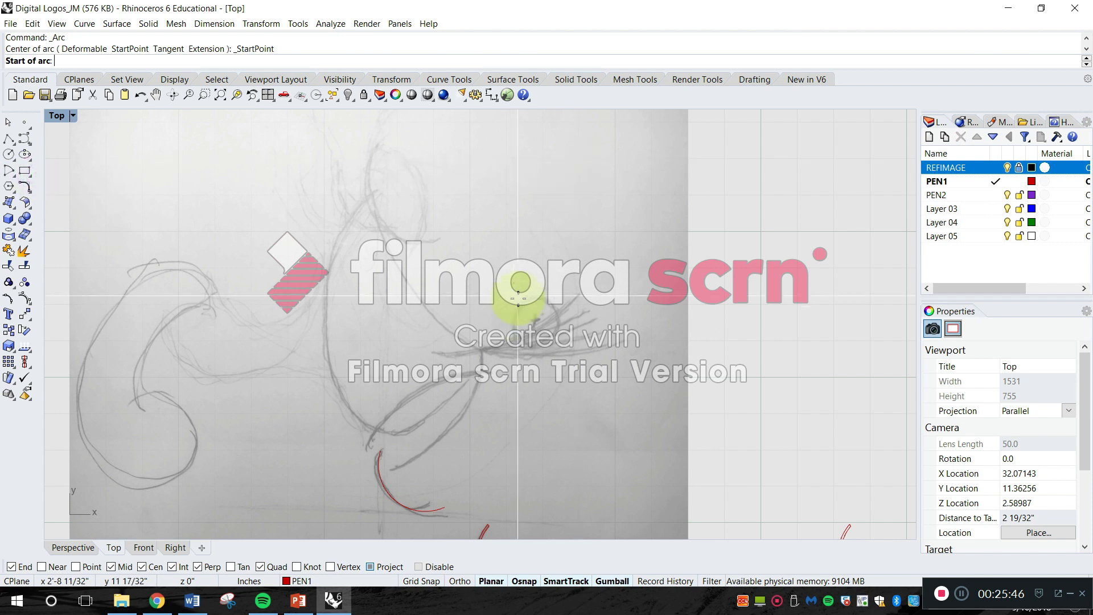
pyautogui.scroll(3, 496, 353)
pyautogui.click(487, 395)
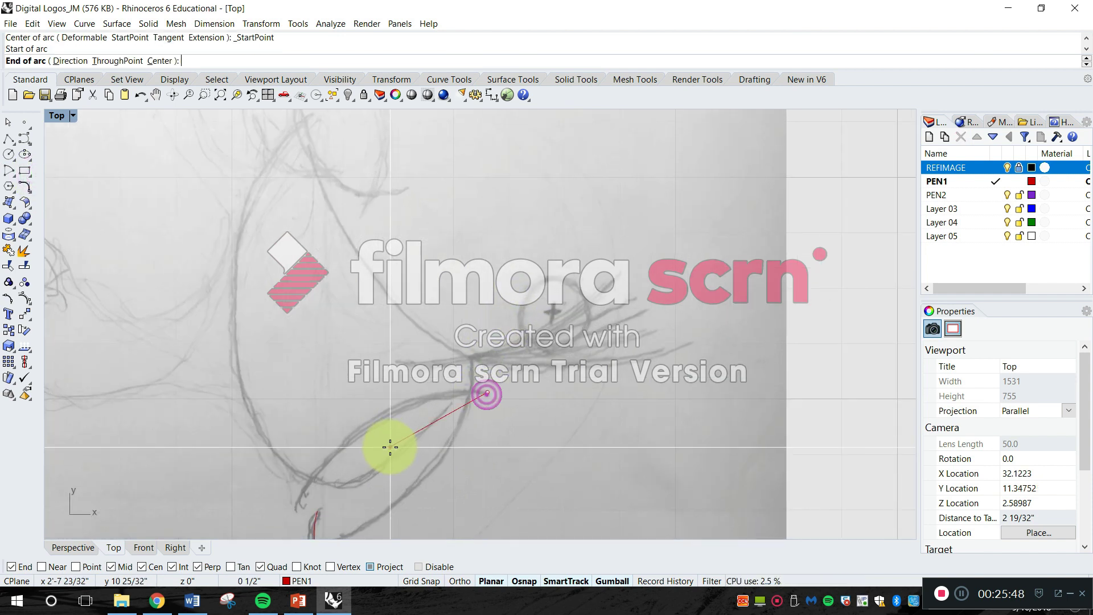
pyautogui.moveTo(307, 526); pyautogui.dragTo(335, 386, button='right')
pyautogui.click(333, 368)
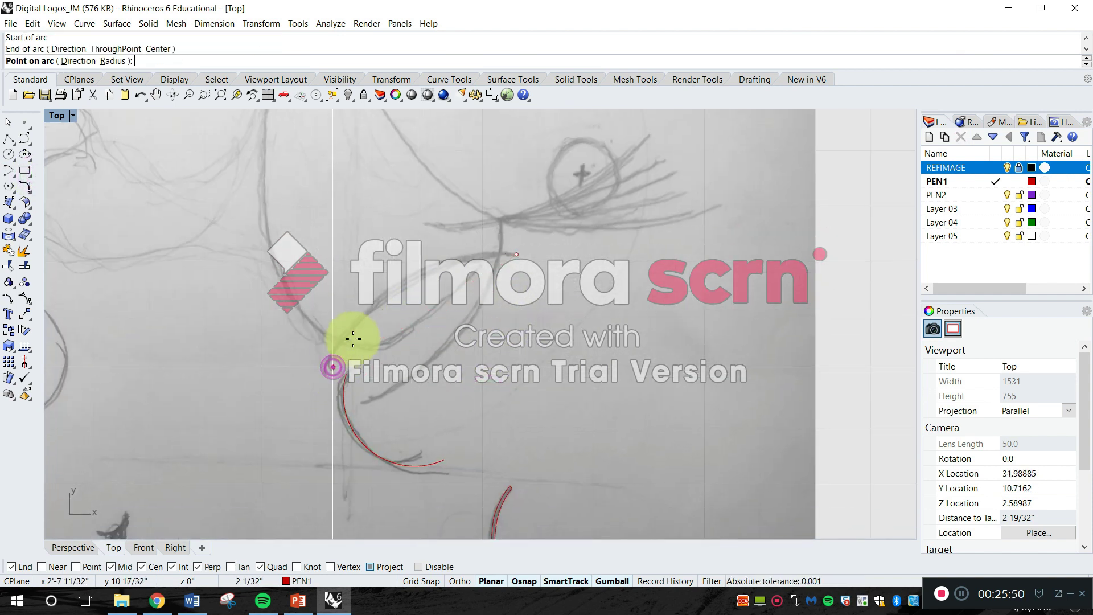
pyautogui.click(392, 289)
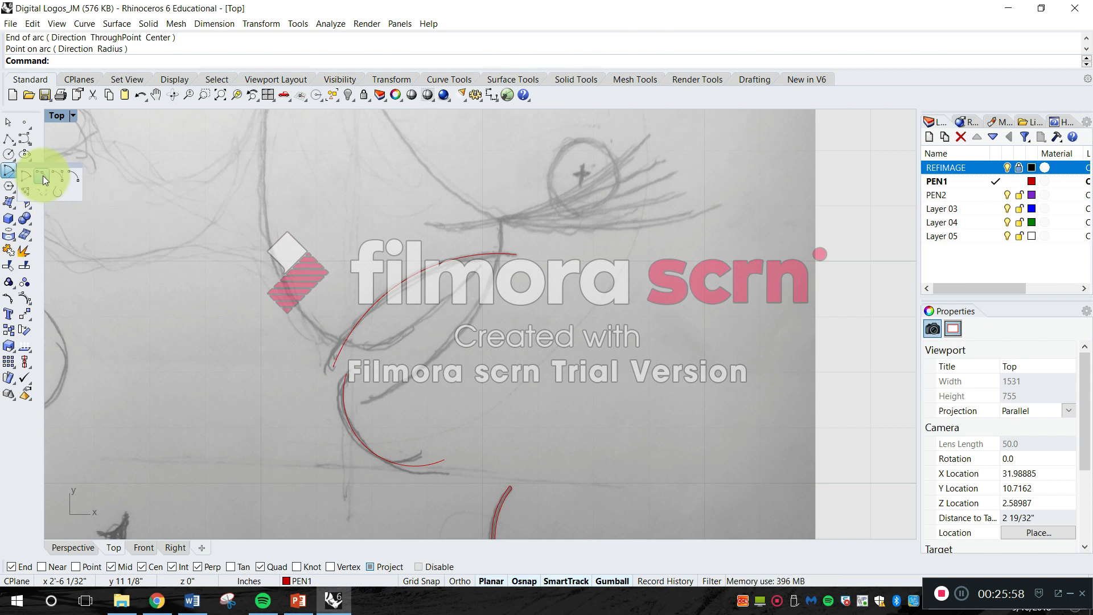
# Trace the leaf shape's lower edge with a start, end, point arc from its lower tip up to where the lashes meet
pyautogui.click(44, 180)
pyautogui.scroll(2, 367, 407)
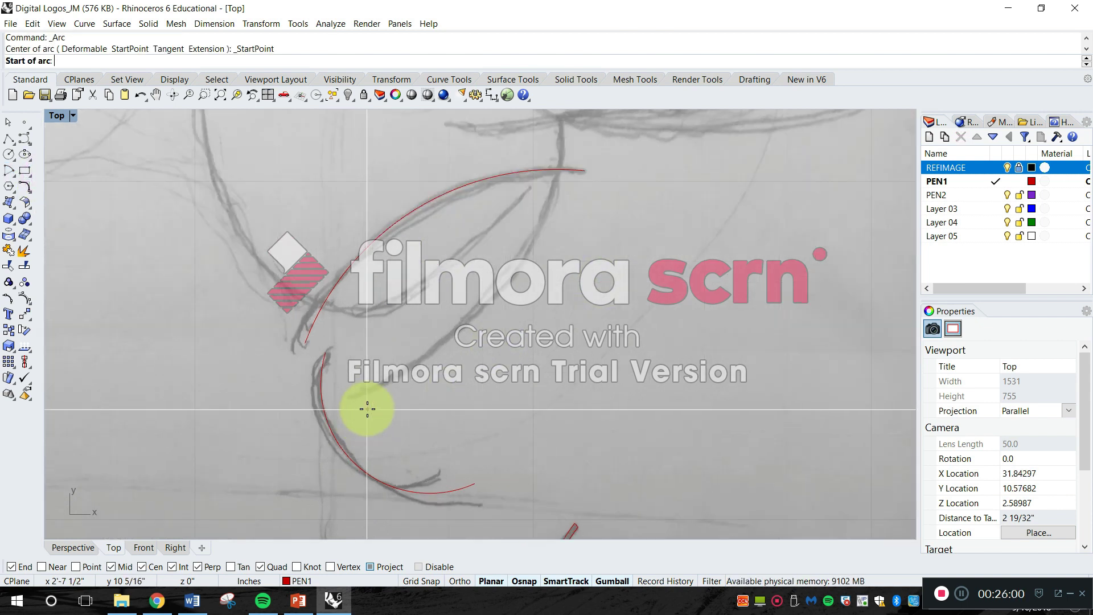
pyautogui.click(350, 397)
pyautogui.moveTo(549, 136); pyautogui.dragTo(542, 193, button='right')
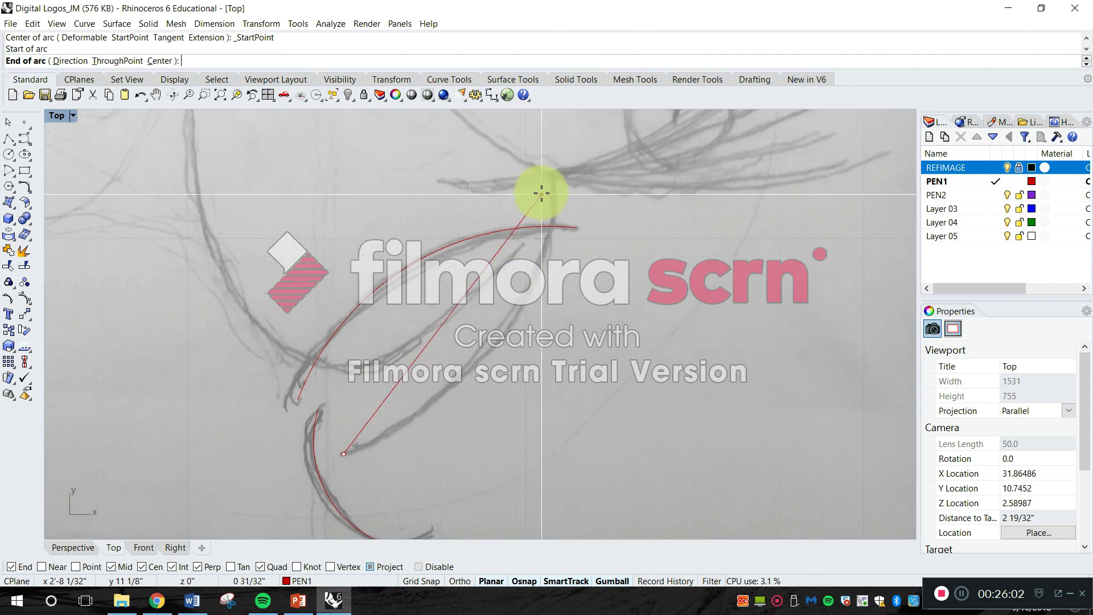
pyautogui.click(554, 175)
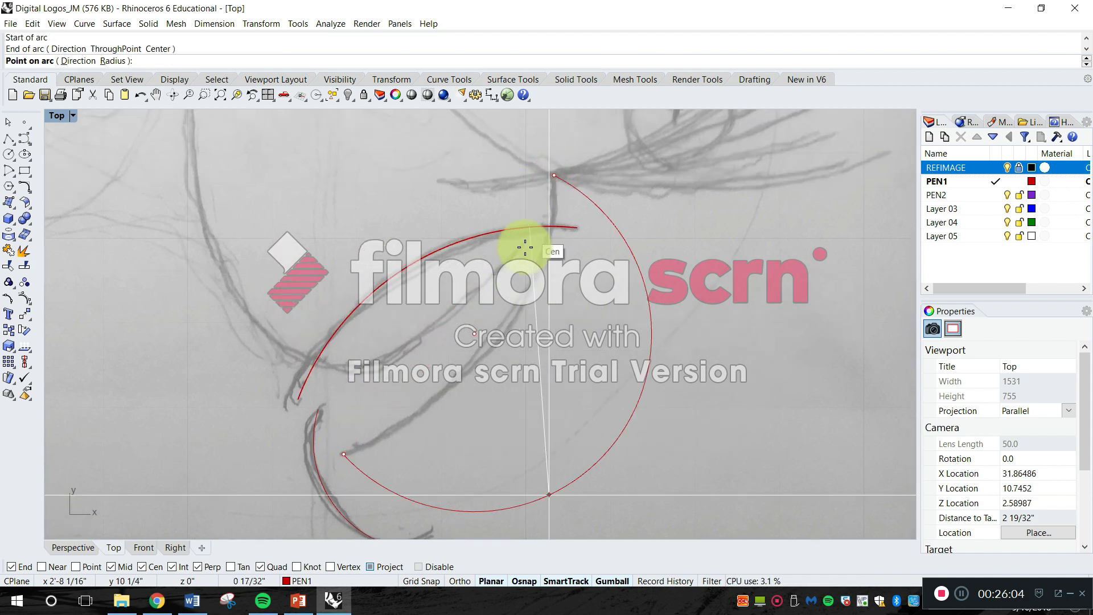
pyautogui.click(508, 313)
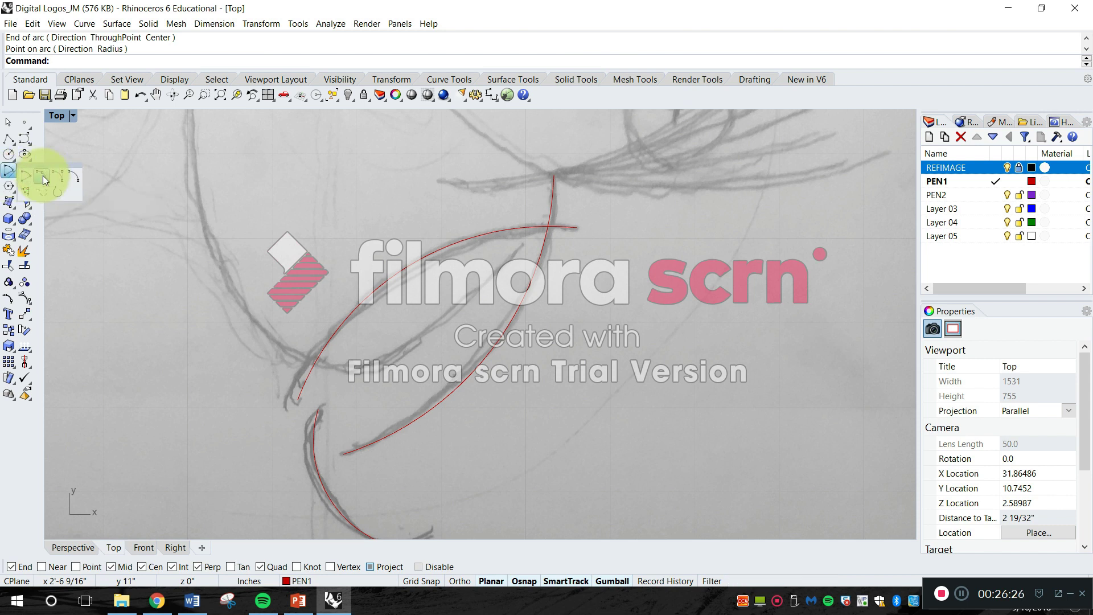
# Trace the long stroke rising from the lash junction in the upper sketch with a start, point on arc, end arc
pyautogui.click(43, 176)
pyautogui.scroll(-8, 262, 295)
pyautogui.moveTo(262, 326); pyautogui.dragTo(290, 437, button='right')
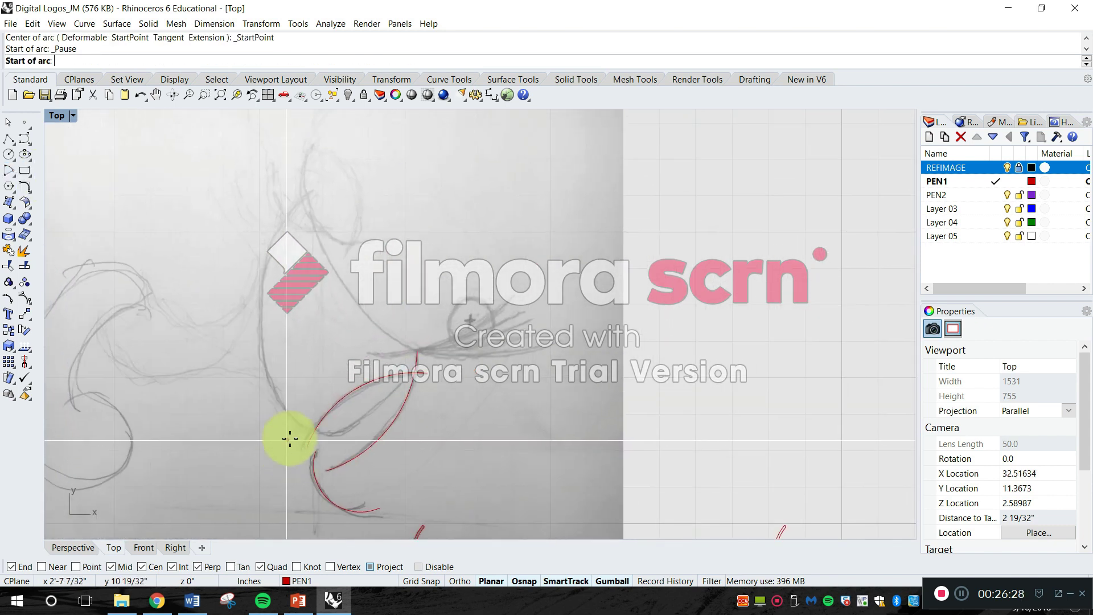
pyautogui.scroll(6, 425, 356)
pyautogui.click(420, 374)
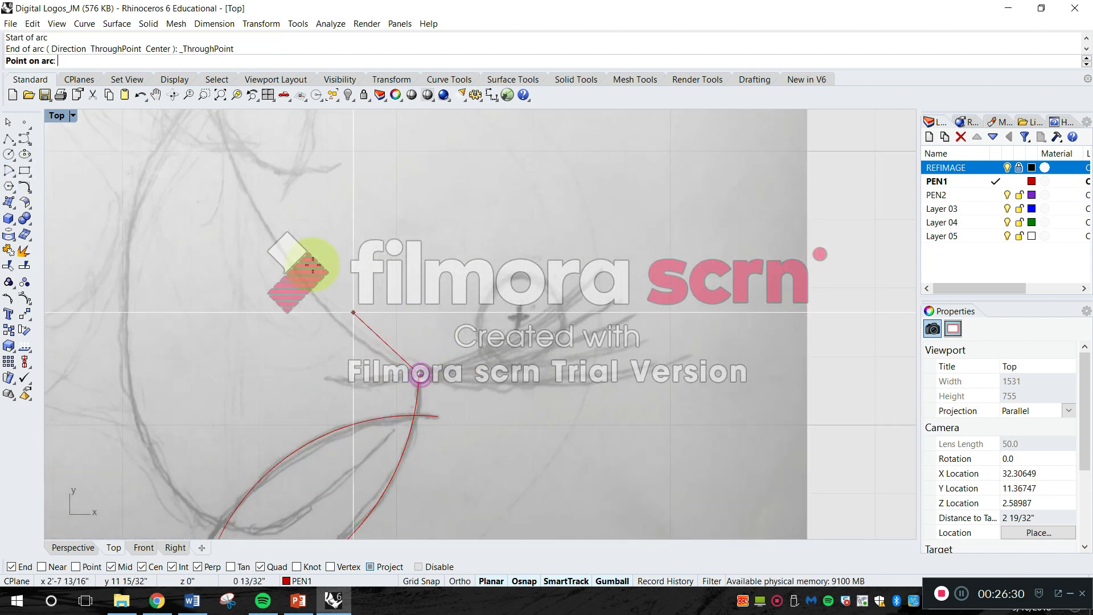
pyautogui.moveTo(298, 271); pyautogui.dragTo(349, 353, button='right')
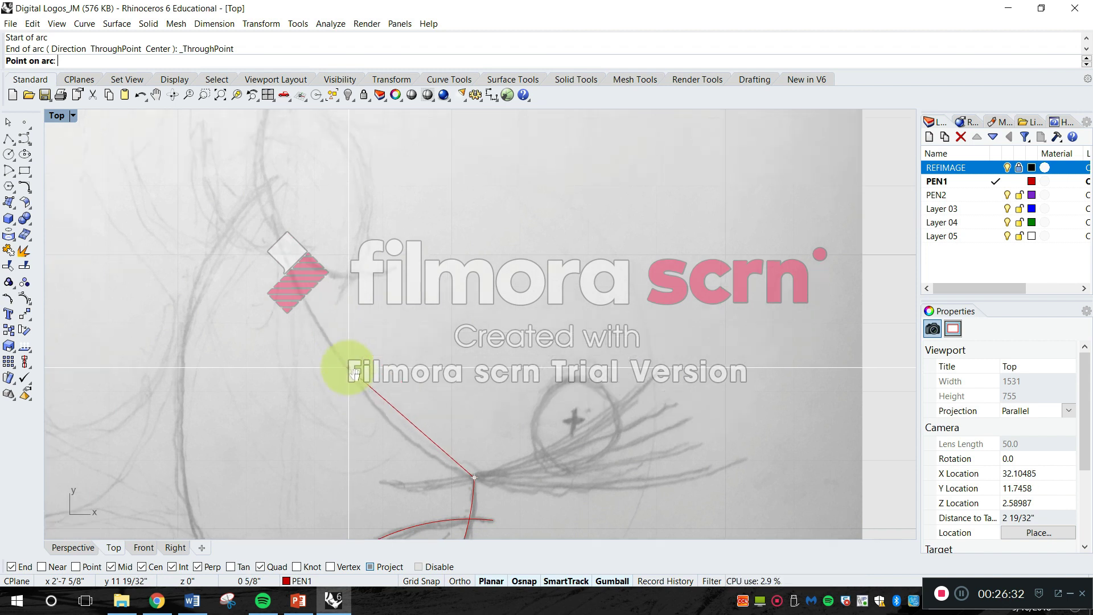
pyautogui.click(323, 330)
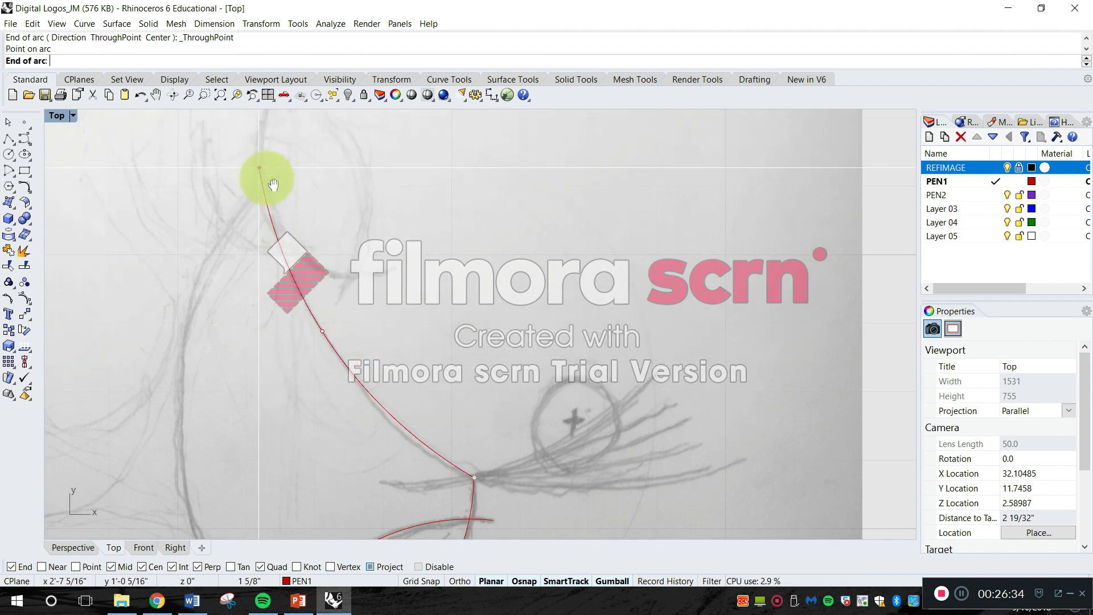
pyautogui.moveTo(270, 186); pyautogui.dragTo(297, 250, button='right')
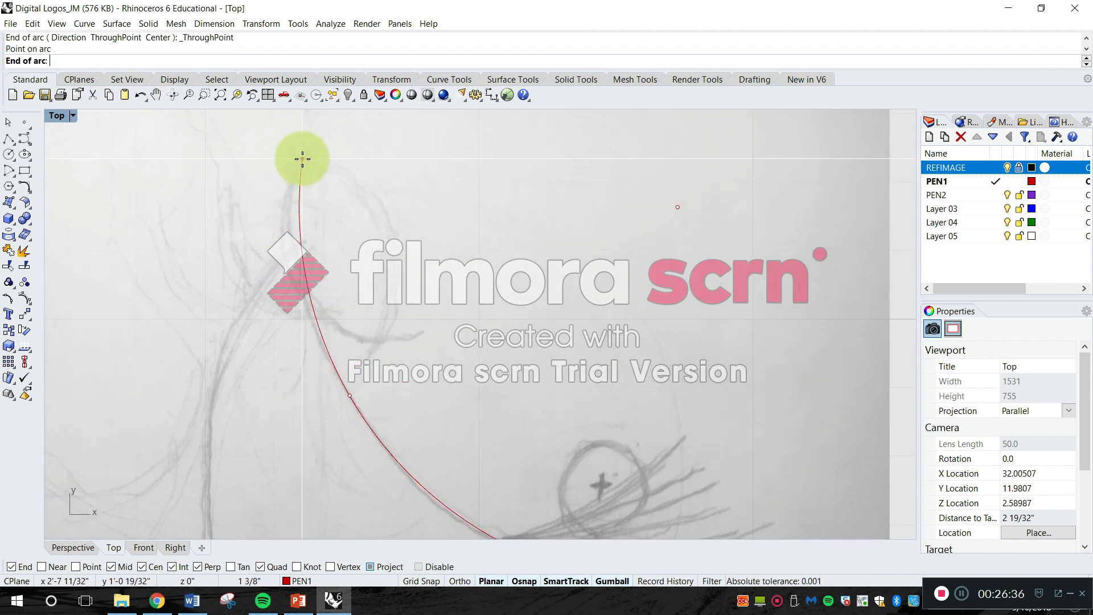
pyautogui.moveTo(296, 415); pyautogui.dragTo(282, 292, button='right')
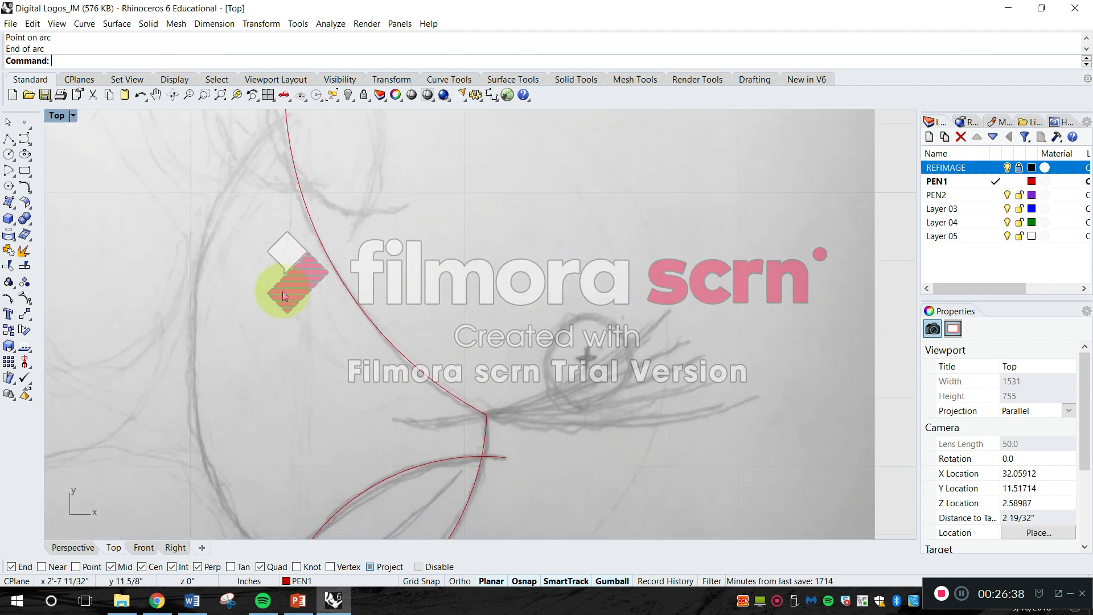
# Move the traced curves of the second logo off the sketch to the empty space above the two existing copies
pyautogui.scroll(-6, 282, 290)
pyautogui.moveTo(268, 380); pyautogui.dragTo(318, 201, button='right')
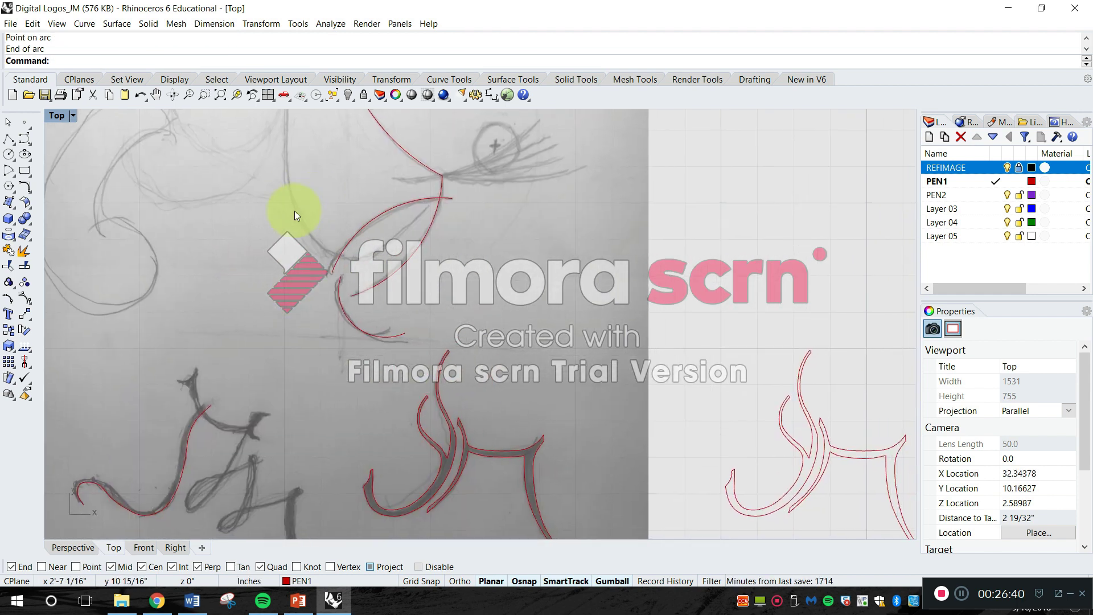
pyautogui.scroll(-4, 295, 211)
pyautogui.moveTo(392, 386); pyautogui.dragTo(441, 337, button='right')
pyautogui.scroll(-6, 464, 362)
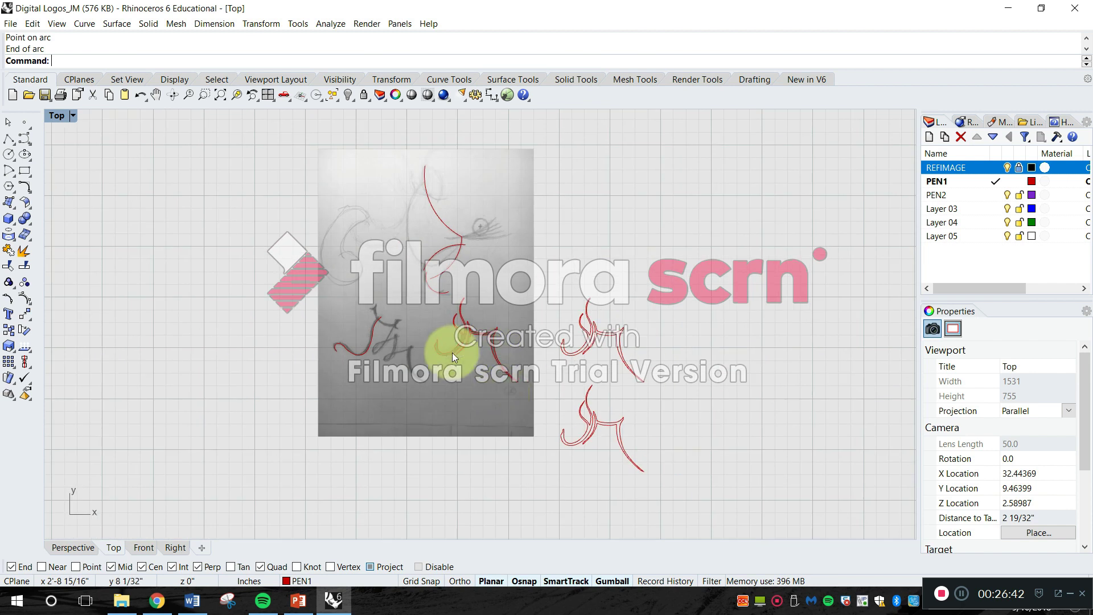
pyautogui.scroll(8, 490, 381)
pyautogui.moveTo(490, 380); pyautogui.dragTo(418, 340, button='right')
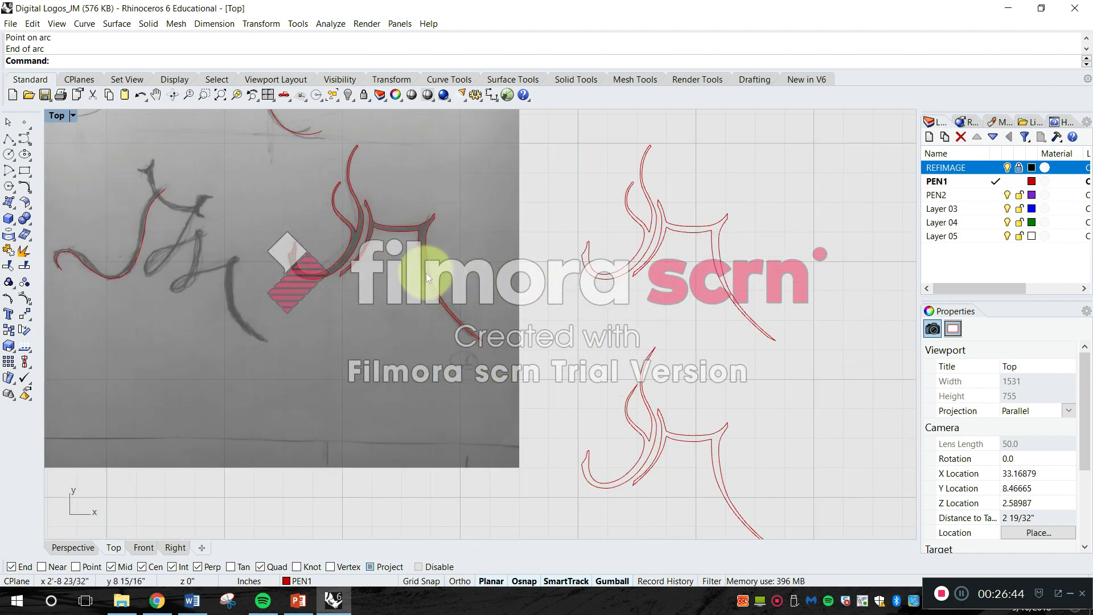
pyautogui.moveTo(426, 272); pyautogui.dragTo(429, 331, button='right')
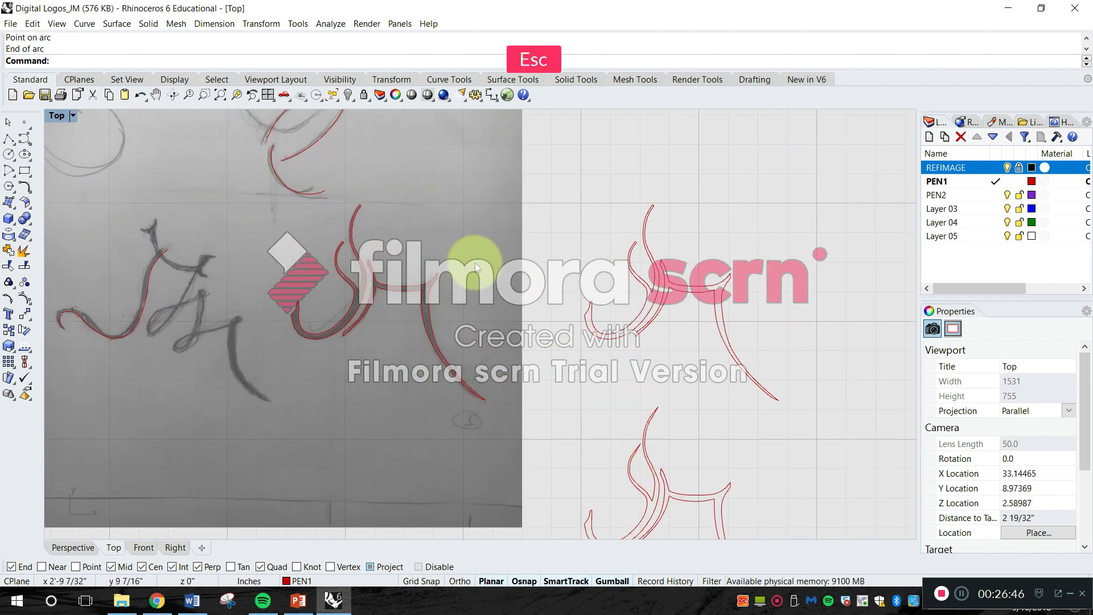
pyautogui.press('Return')
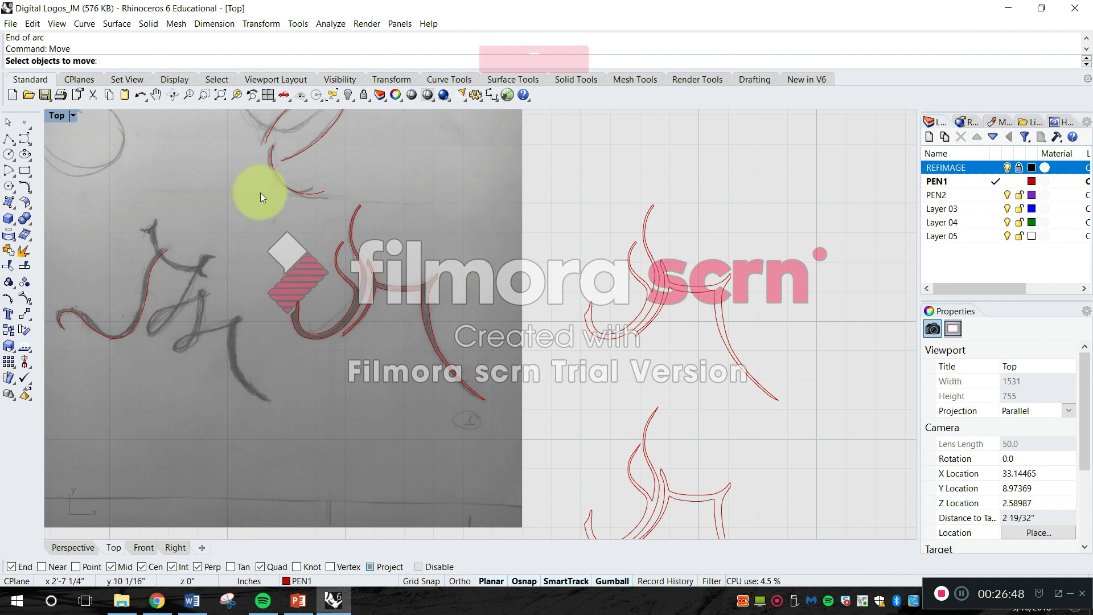
pyautogui.moveTo(261, 189); pyautogui.dragTo(504, 424)
pyautogui.press('space')
pyautogui.click(450, 324)
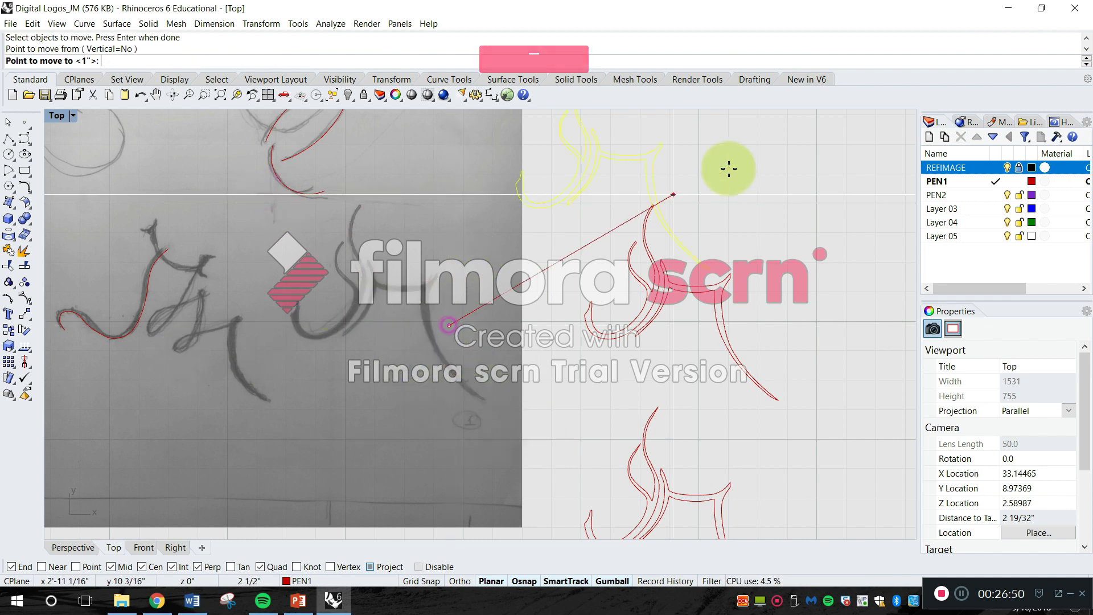
pyautogui.moveTo(727, 168); pyautogui.dragTo(614, 316, button='right')
pyautogui.click(637, 285)
pyautogui.press('Escape')
# Try to trace the long descending stroke's outer edge with a single start, end, point arc, and delete that arc
pyautogui.moveTo(509, 393); pyautogui.dragTo(639, 233, button='right')
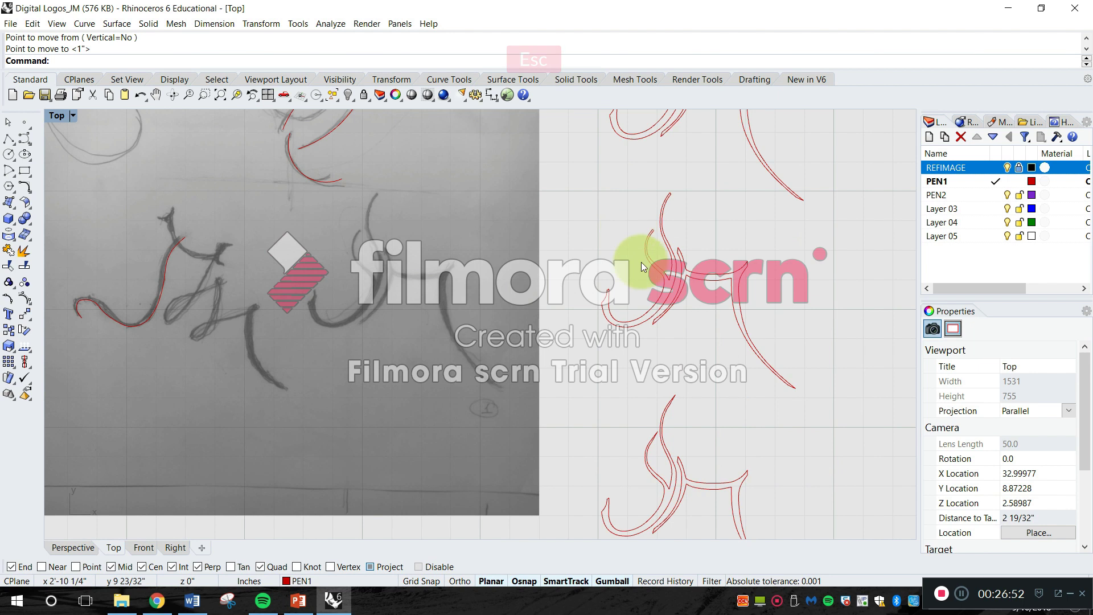
pyautogui.scroll(10, 471, 292)
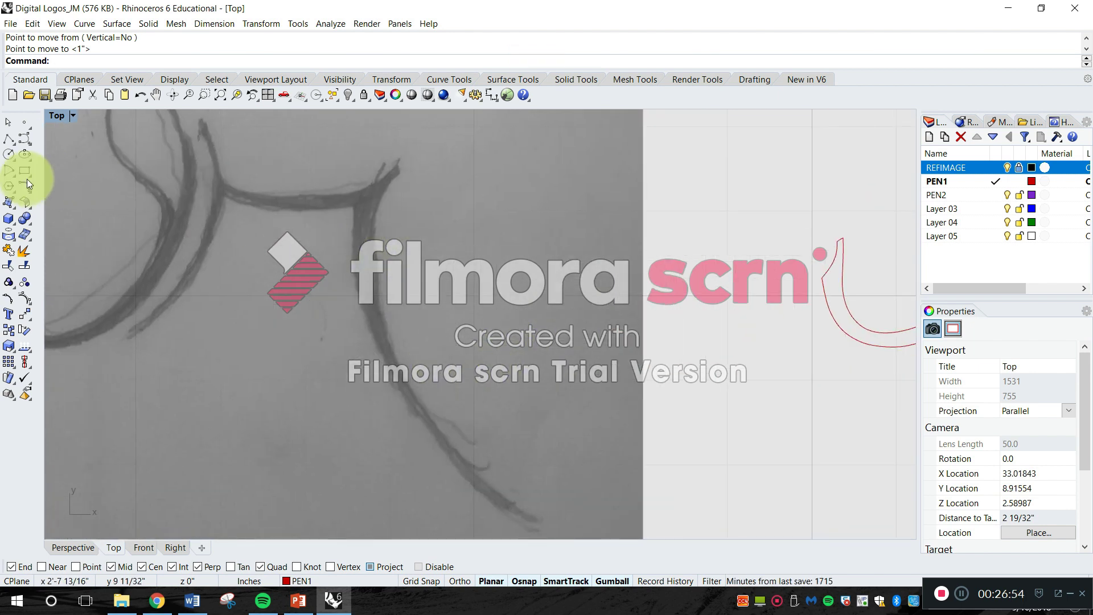
pyautogui.press('Escape')
pyautogui.click(14, 174)
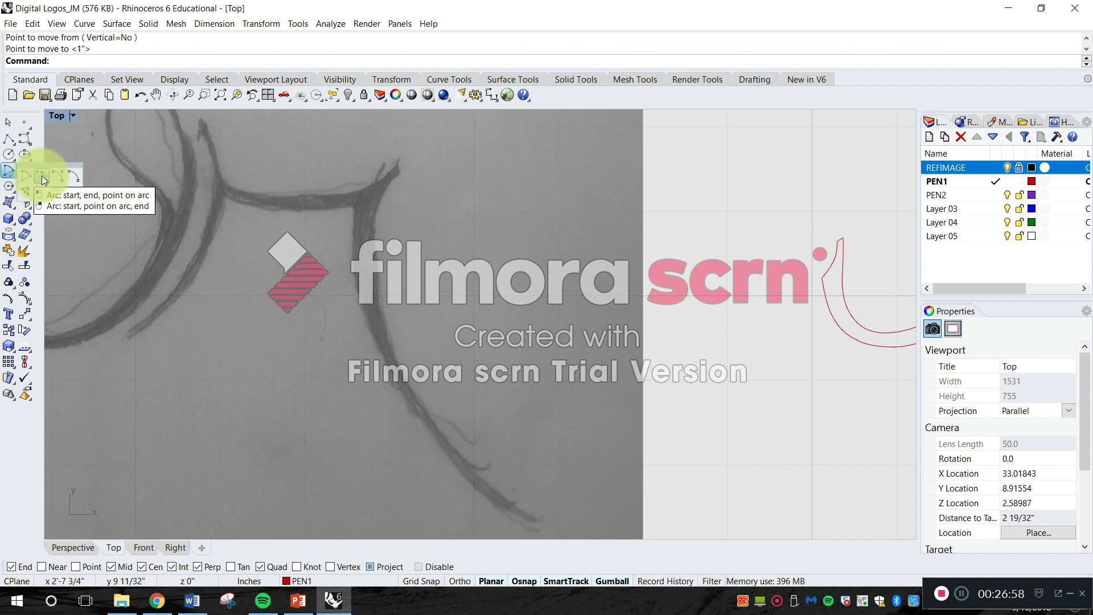
pyautogui.click(42, 176)
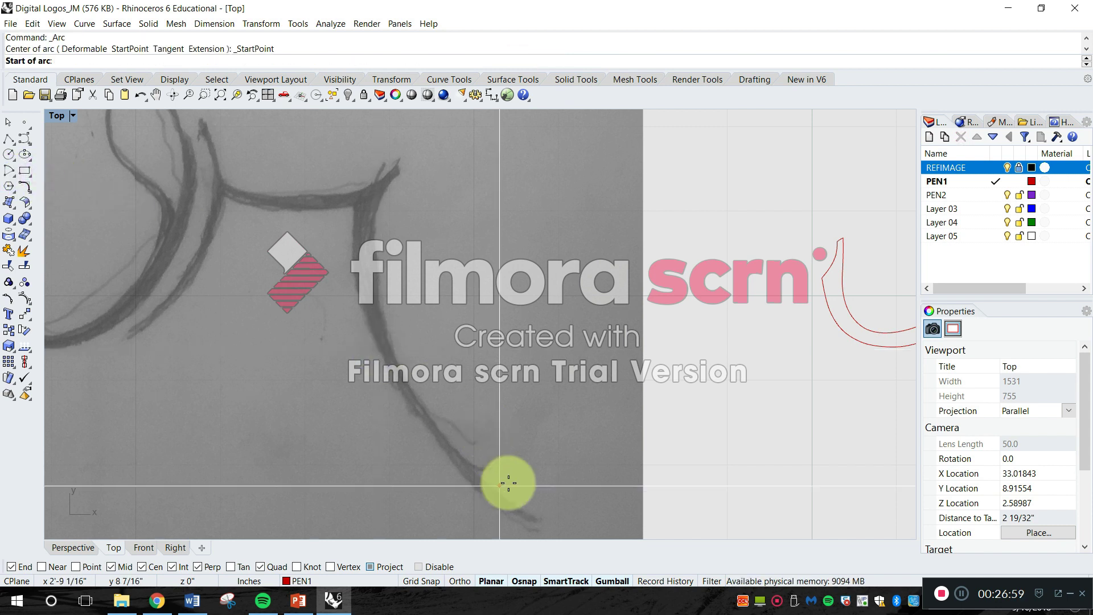
pyautogui.click(541, 521)
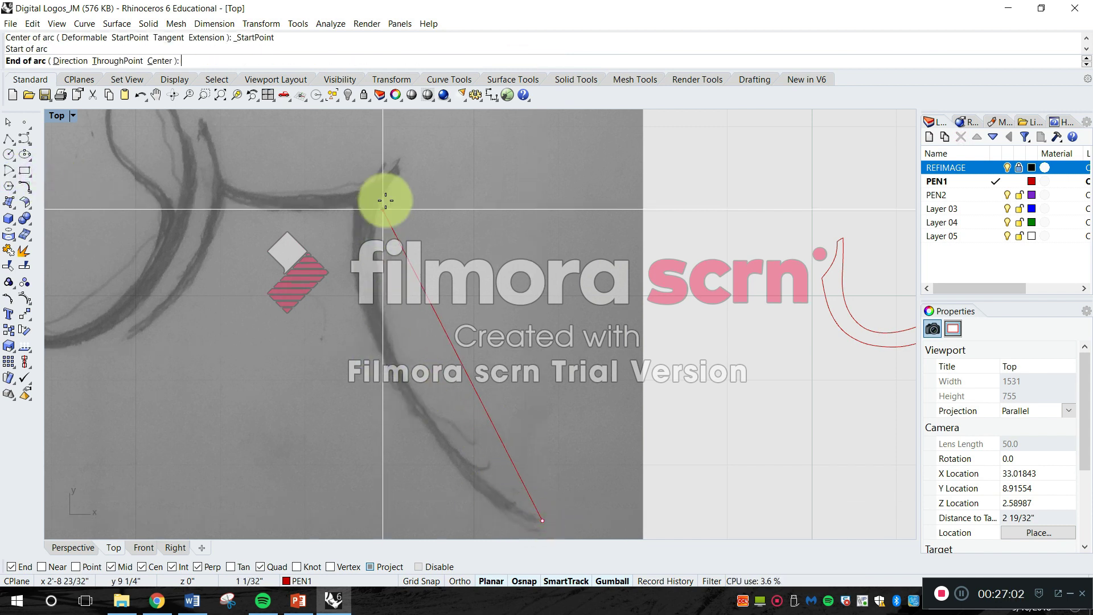
pyautogui.click(401, 173)
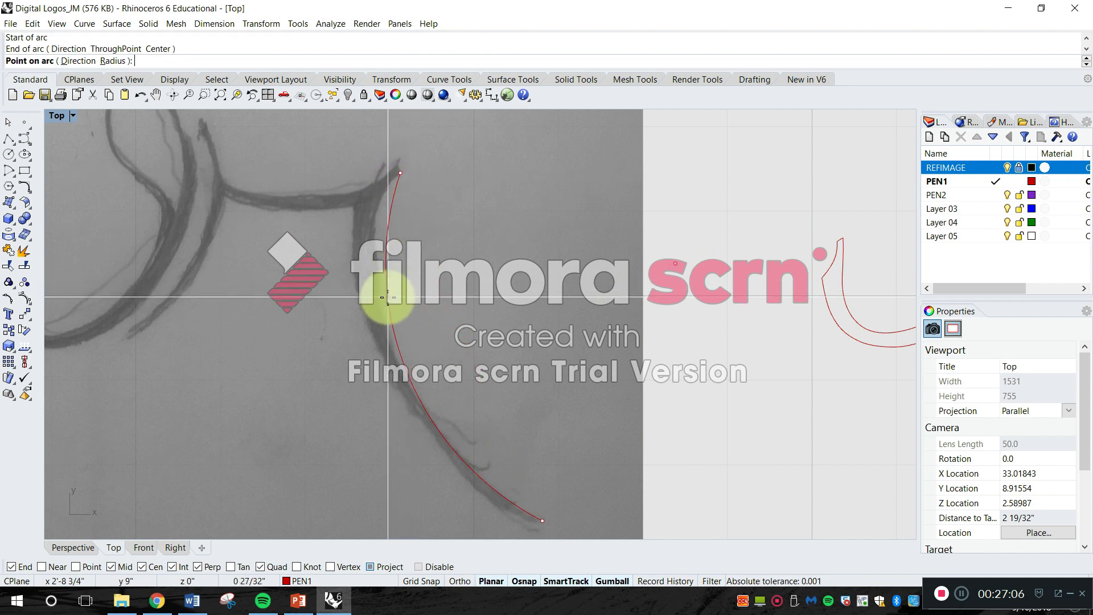
pyautogui.click(389, 296)
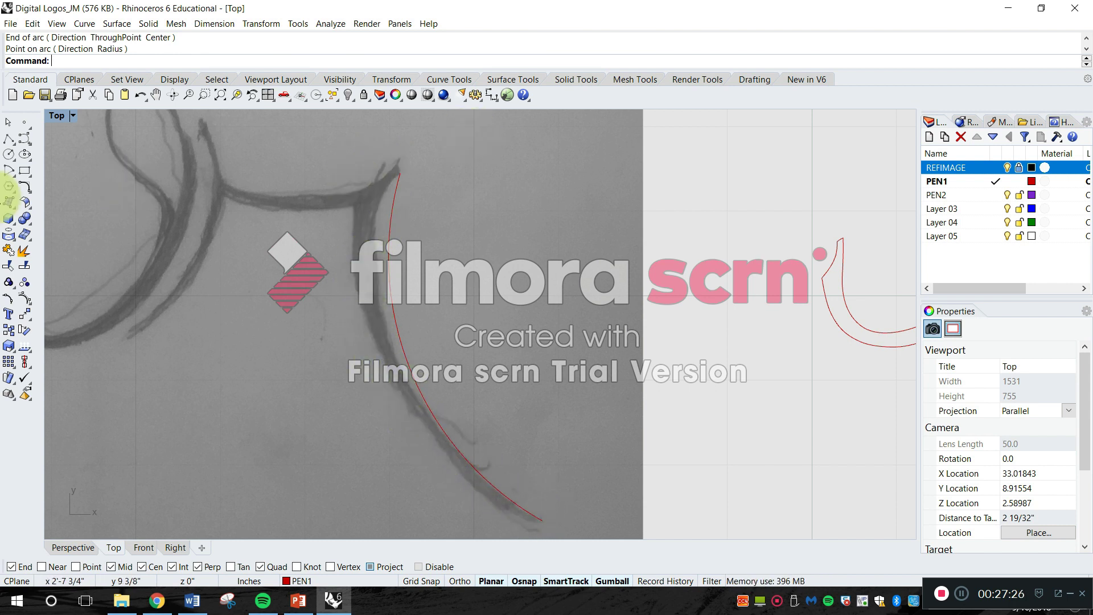
pyautogui.click(393, 193)
pyautogui.press('Delete')
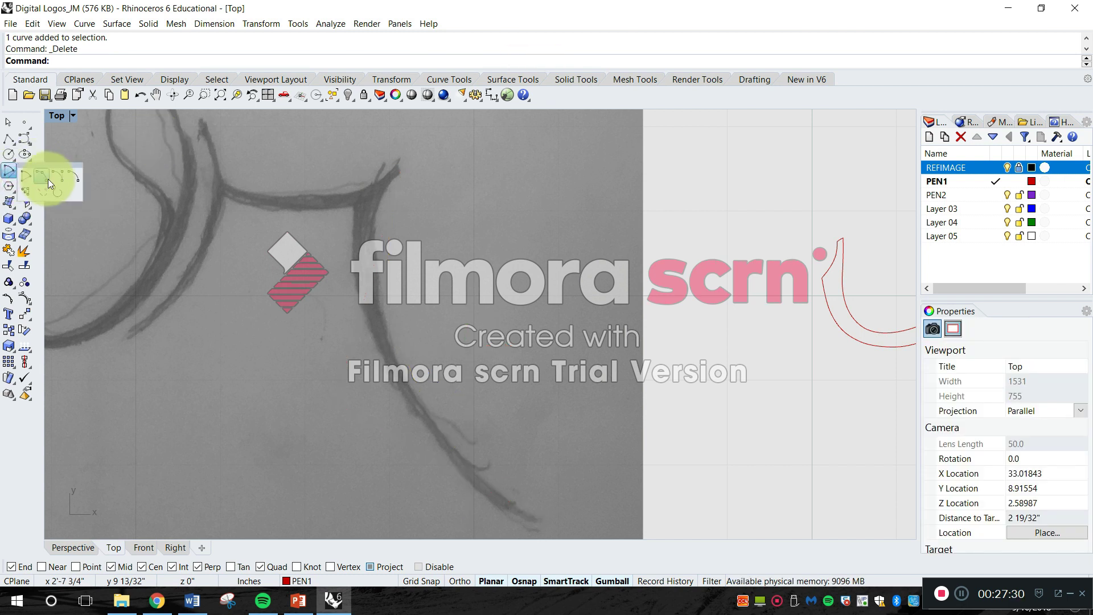
# Trace the upper part of the descending stroke's outer edge with a short start, end, point arc from its top tip
pyautogui.click(46, 179)
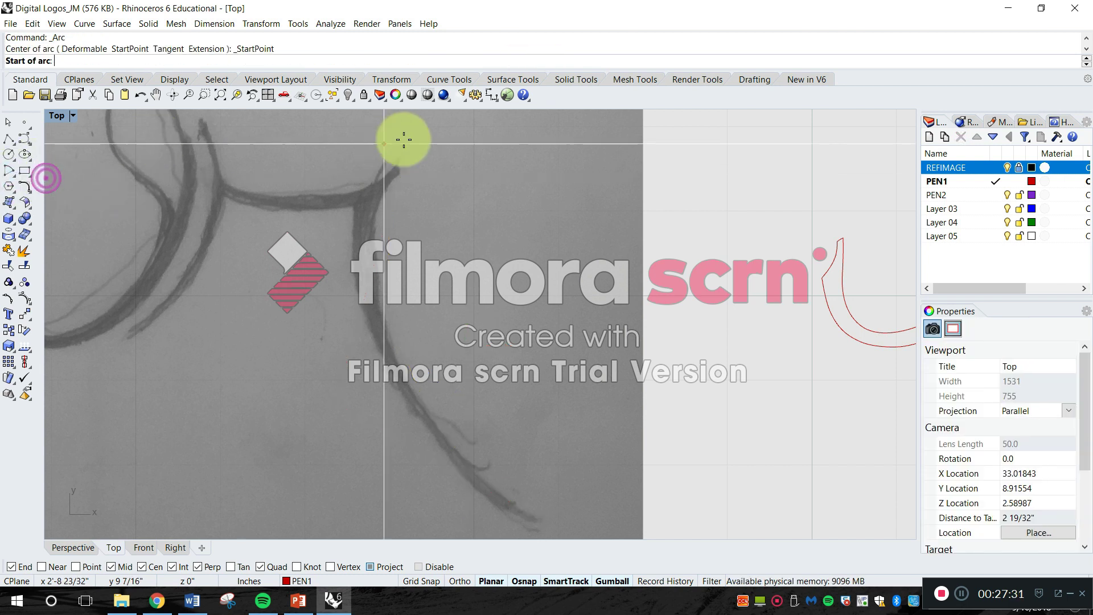
pyautogui.click(403, 171)
pyautogui.scroll(2, 396, 199)
pyautogui.click(372, 300)
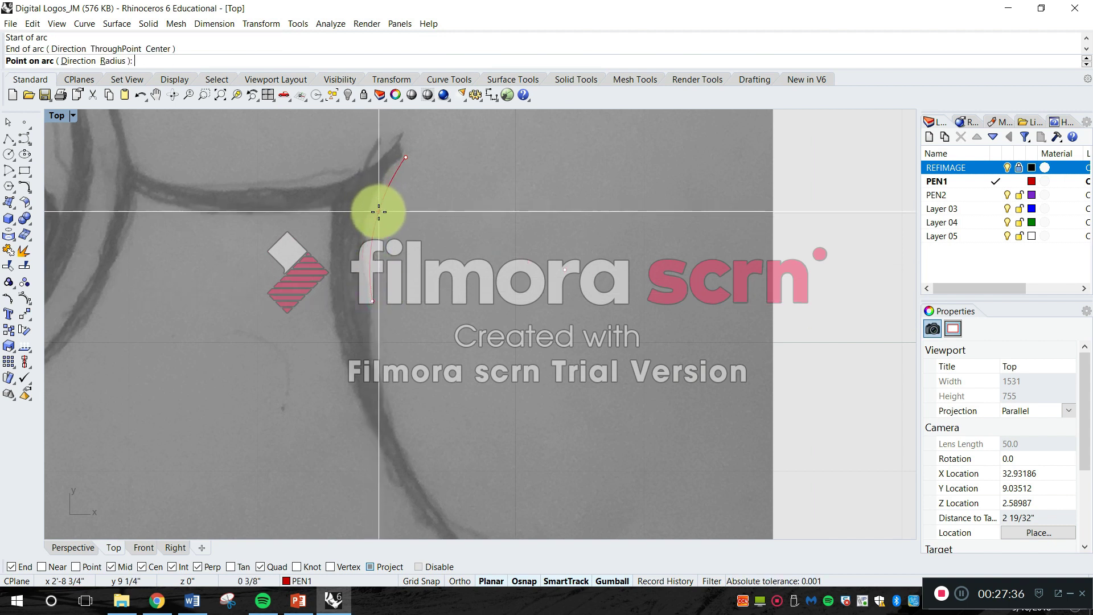
pyautogui.click(373, 207)
# Add a second arc from the first arc's lower end along the middle of the descending stroke's outer edge
pyautogui.press('space')
pyautogui.click(372, 301)
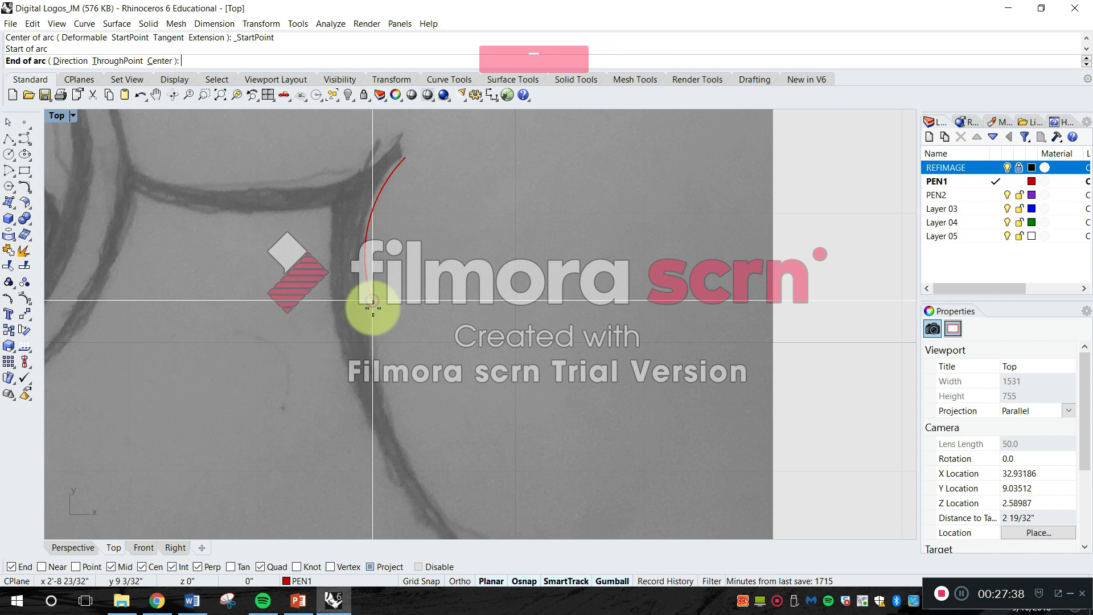
pyautogui.moveTo(371, 391); pyautogui.dragTo(360, 279, button='right')
pyautogui.click(442, 425)
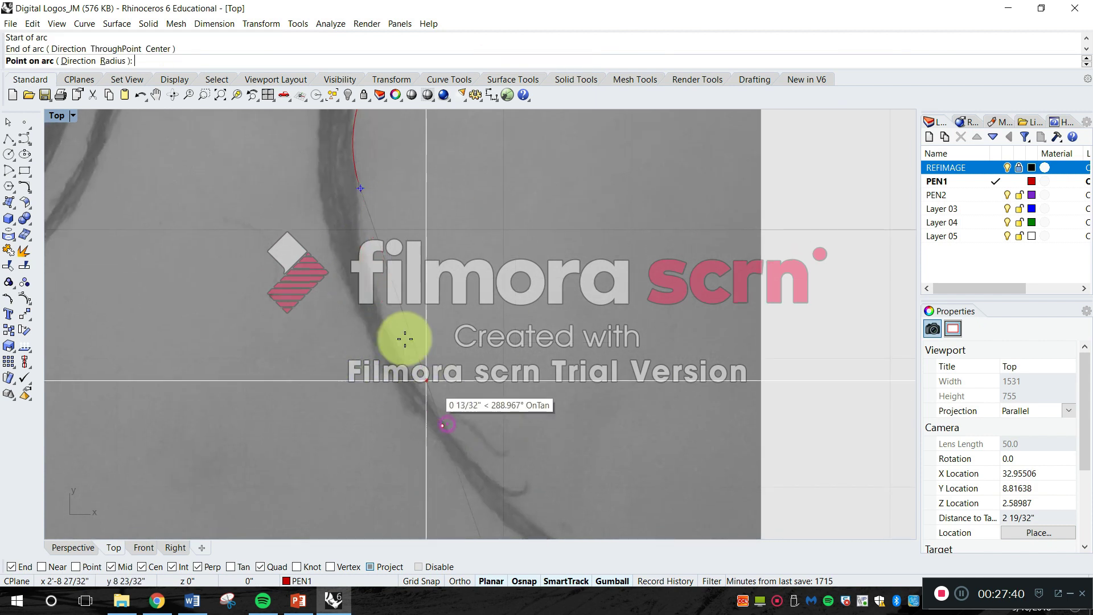
pyautogui.click(377, 296)
# Add a third arc from the second arc's lower end to the tail tip of the descending stroke
pyautogui.press('space')
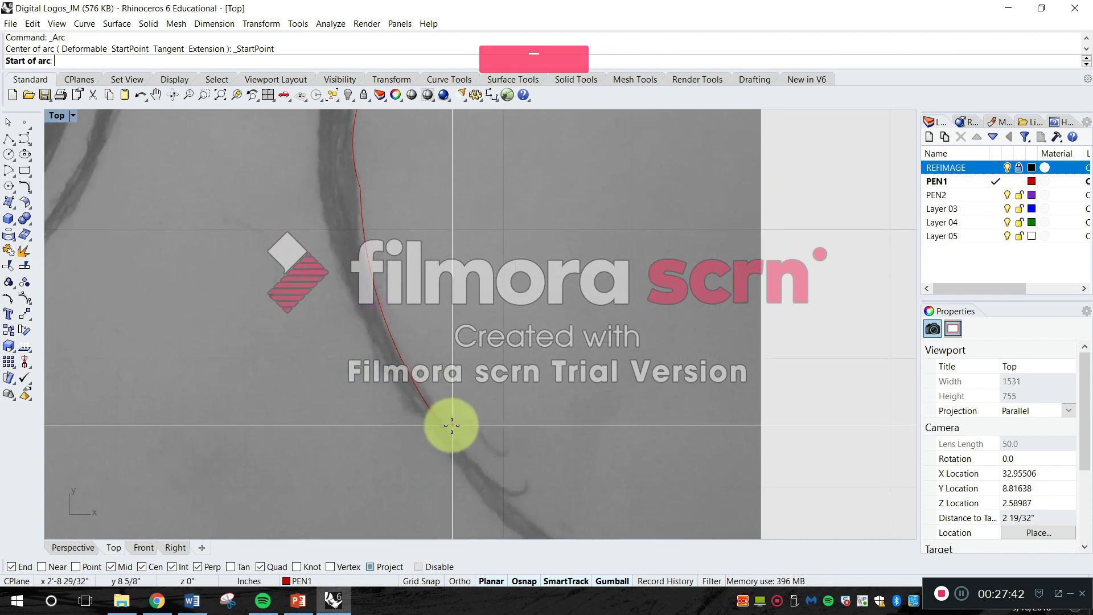
pyautogui.click(441, 425)
pyautogui.moveTo(442, 432); pyautogui.dragTo(381, 257, button='right')
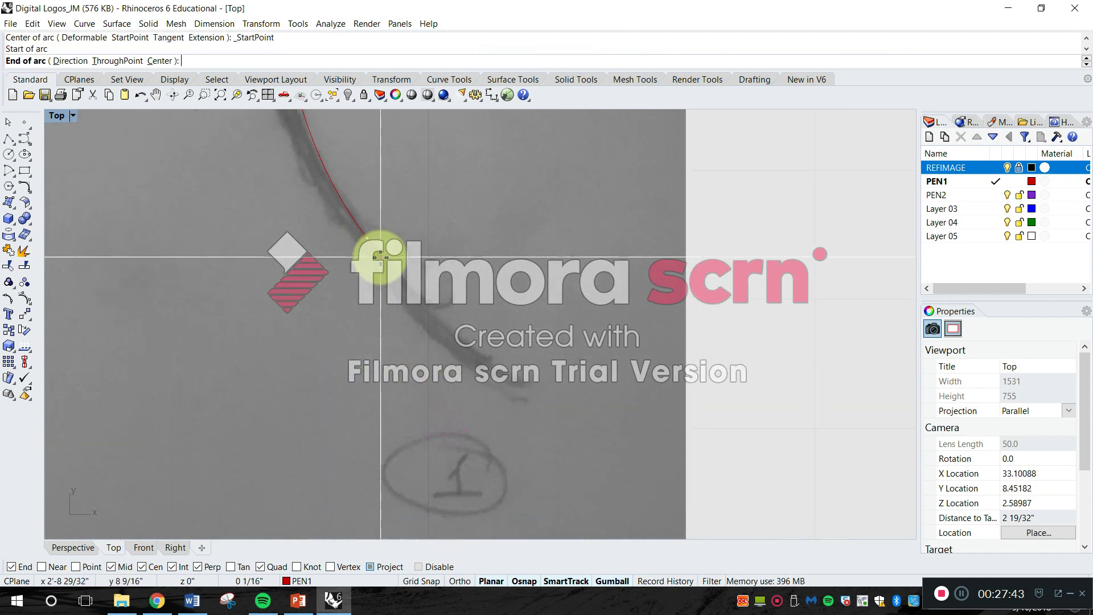
pyautogui.click(526, 378)
pyautogui.press('Escape')
pyautogui.scroll(-3, 422, 350)
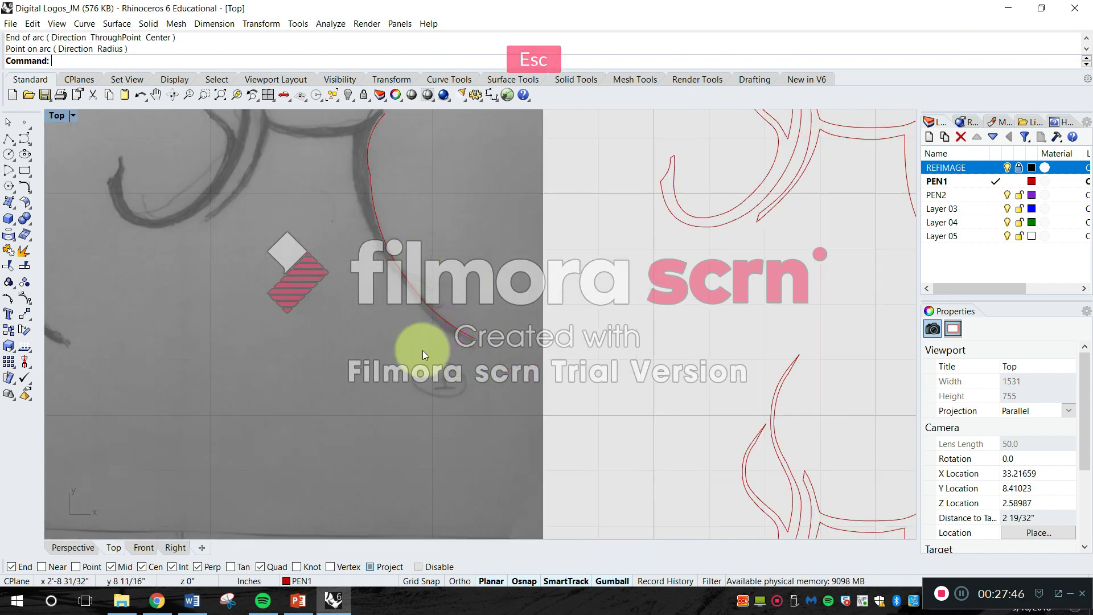
# Select the upper two arcs and shift the control points at their shared joint inward onto the sketched stroke to soften the kink
pyautogui.scroll(4, 394, 292)
pyautogui.scroll(2, 374, 293)
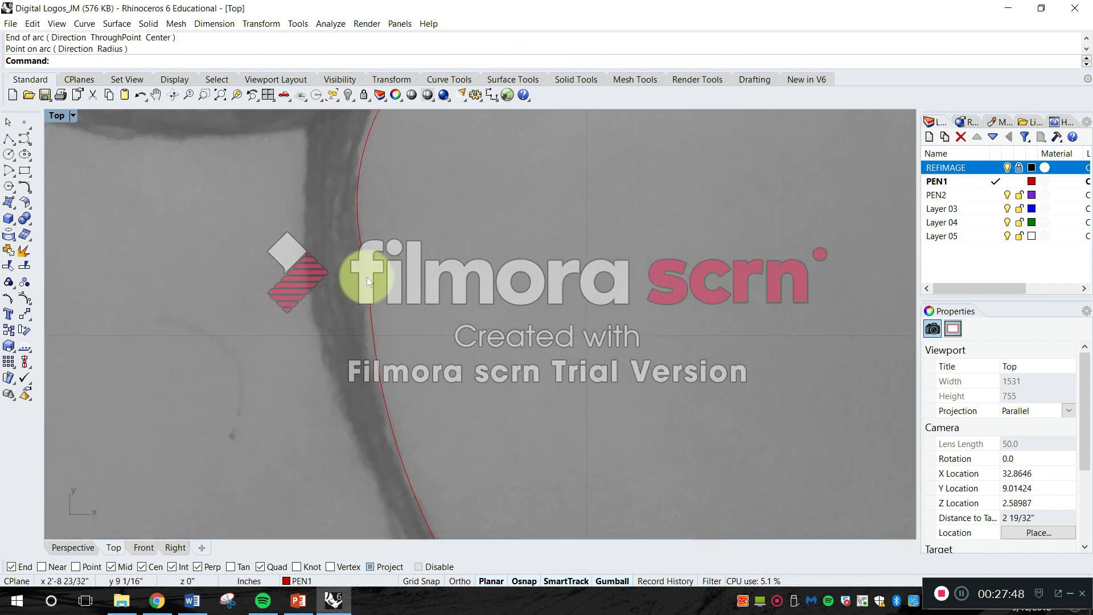
pyautogui.click(368, 266)
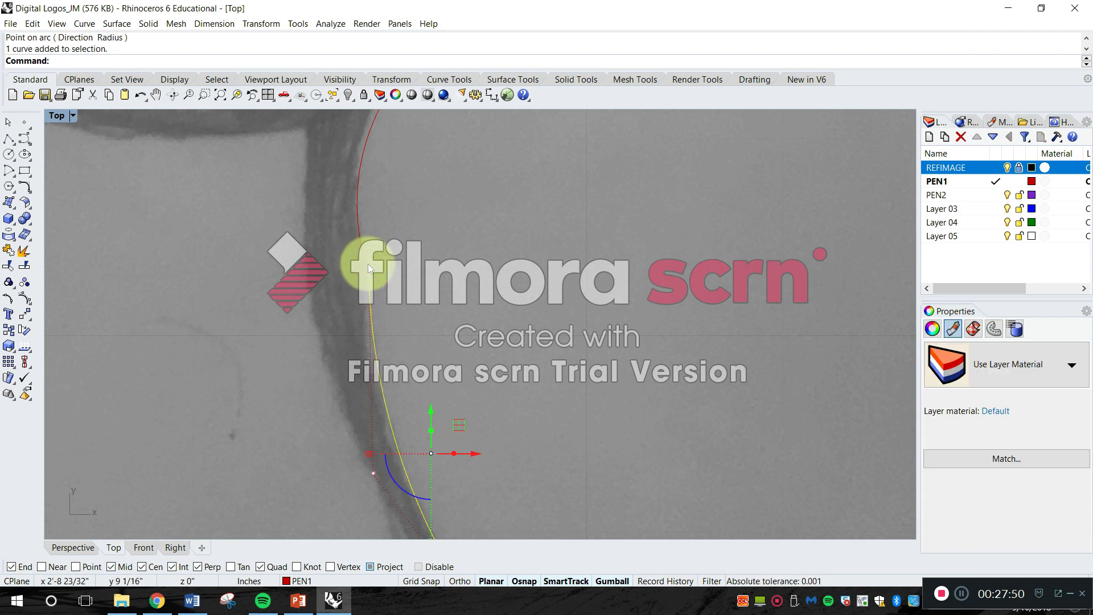
pyautogui.keyDown('shift'); pyautogui.click(366, 260); pyautogui.keyUp('shift')
pyautogui.scroll(3, 359, 269)
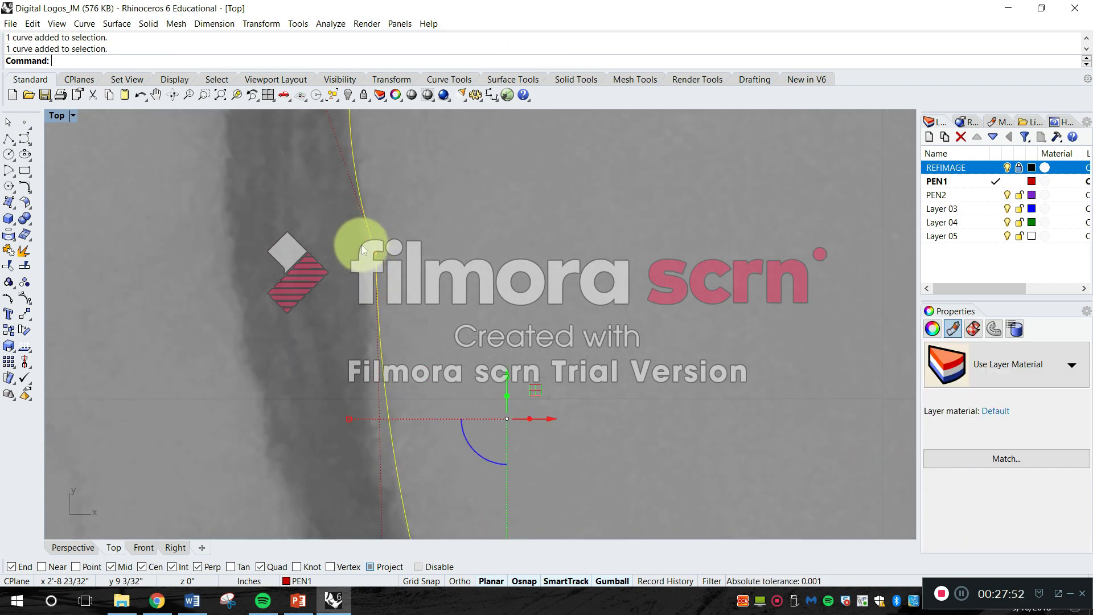
pyautogui.moveTo(363, 248); pyautogui.dragTo(337, 229, button='right')
pyautogui.click(379, 239)
pyautogui.moveTo(379, 239); pyautogui.dragTo(303, 325)
pyautogui.press('Escape')
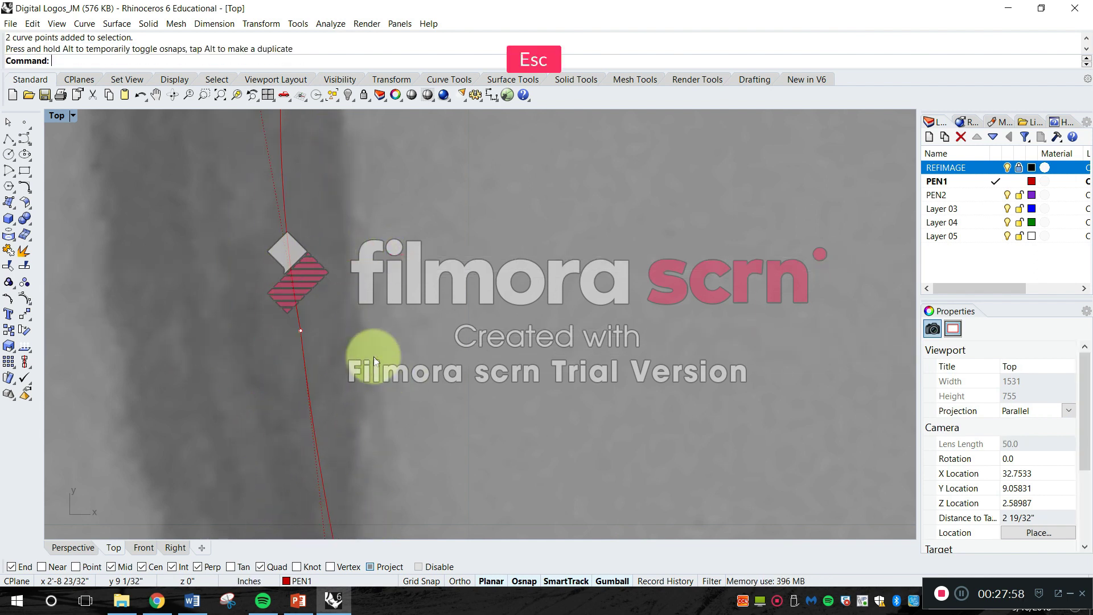
# Examine the arcs traced on the descending stroke and the upper sketch, and the overall layout of sketches and traced logos
pyautogui.scroll(-5, 500, 256)
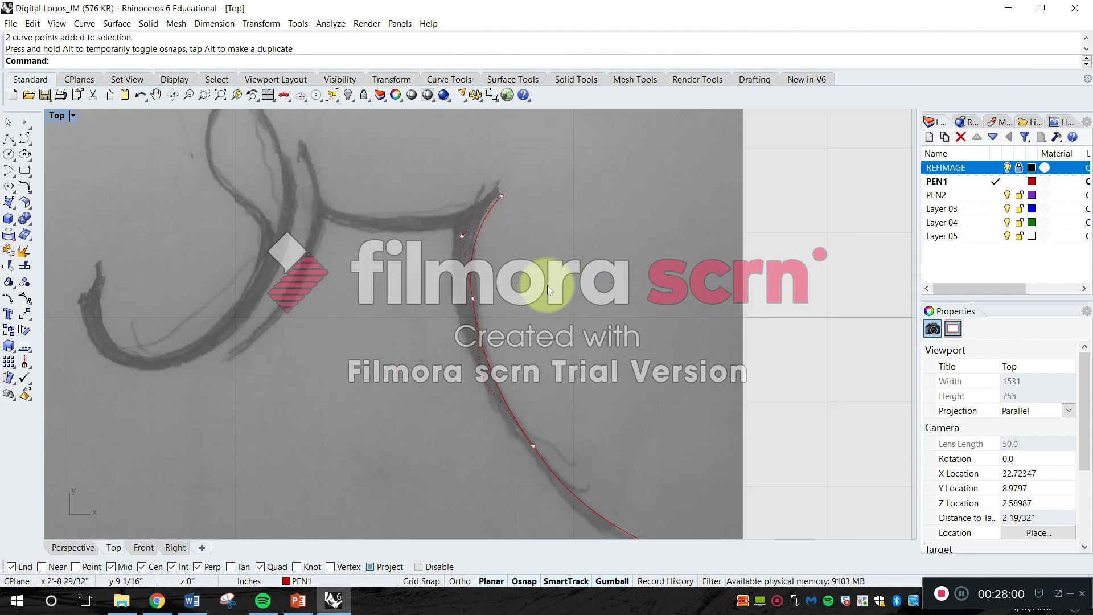
pyautogui.scroll(-2, 562, 206)
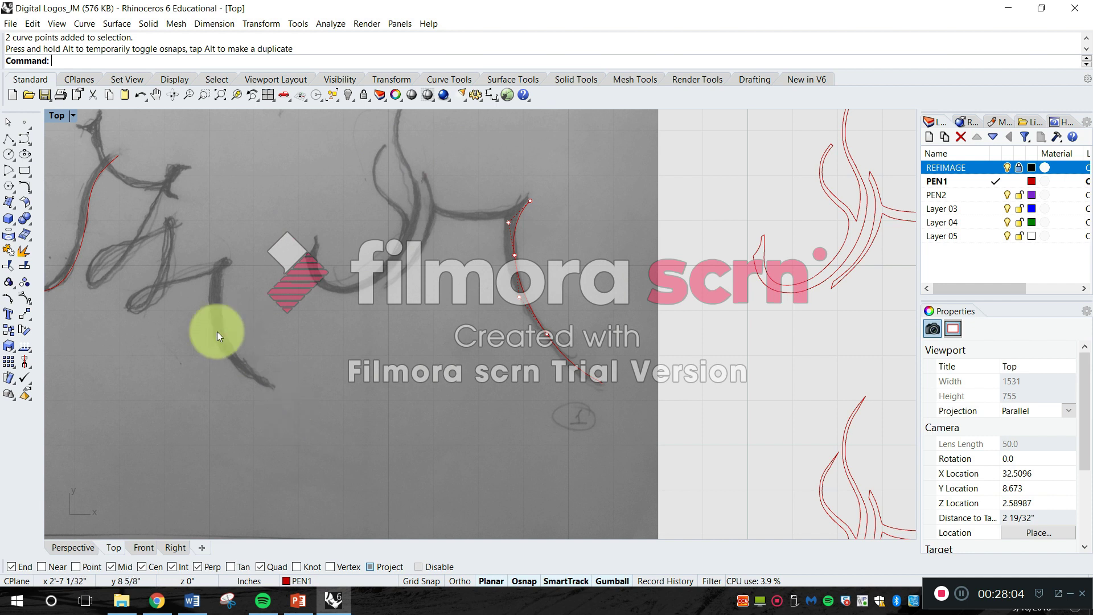
pyautogui.moveTo(217, 332); pyautogui.dragTo(409, 453, button='right')
pyautogui.moveTo(437, 283); pyautogui.dragTo(384, 396, button='right')
pyautogui.moveTo(323, 273)
pyautogui.mouseDown(button='right')
pyautogui.moveTo(456, 449)
pyautogui.moveTo(294, 469)
pyautogui.mouseUp(button='right')
pyautogui.scroll(3, 468, 391)
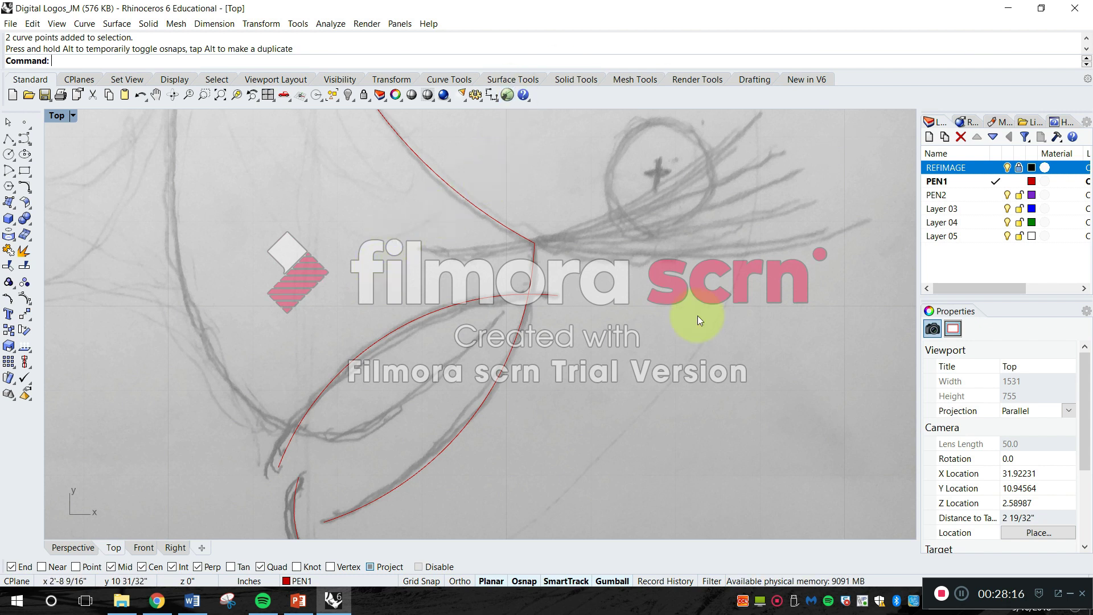
pyautogui.scroll(-6, 613, 312)
pyautogui.press('Escape')
pyautogui.moveTo(323, 419); pyautogui.dragTo(428, 381, button='right')
pyautogui.scroll(-5, 429, 380)
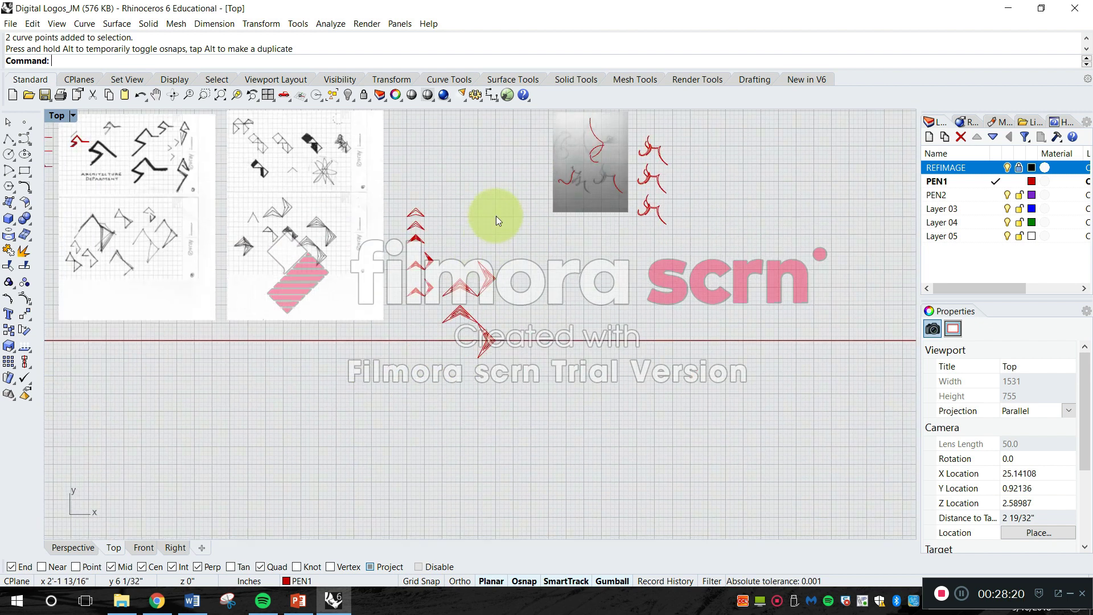
# Examine the traced arcs on the hand-drawn sketch and the finished red outline logos beside it, including their stroke junctions
pyautogui.scroll(5, 575, 242)
pyautogui.scroll(4, 565, 244)
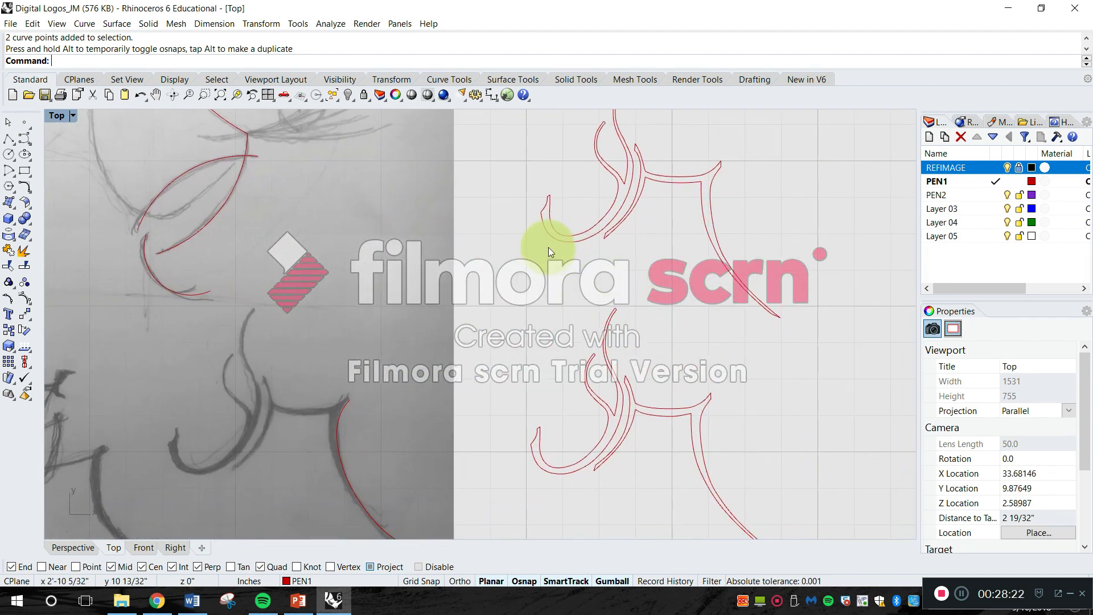
pyautogui.scroll(-4, 552, 210)
pyautogui.moveTo(552, 209); pyautogui.dragTo(663, 244, button='right')
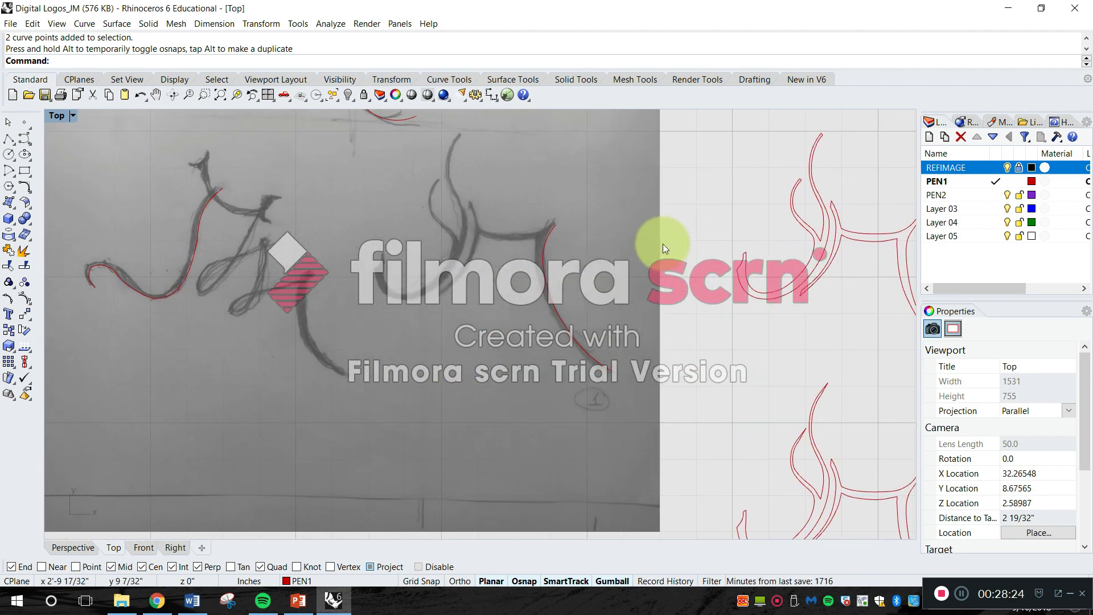
pyautogui.scroll(4, 603, 347)
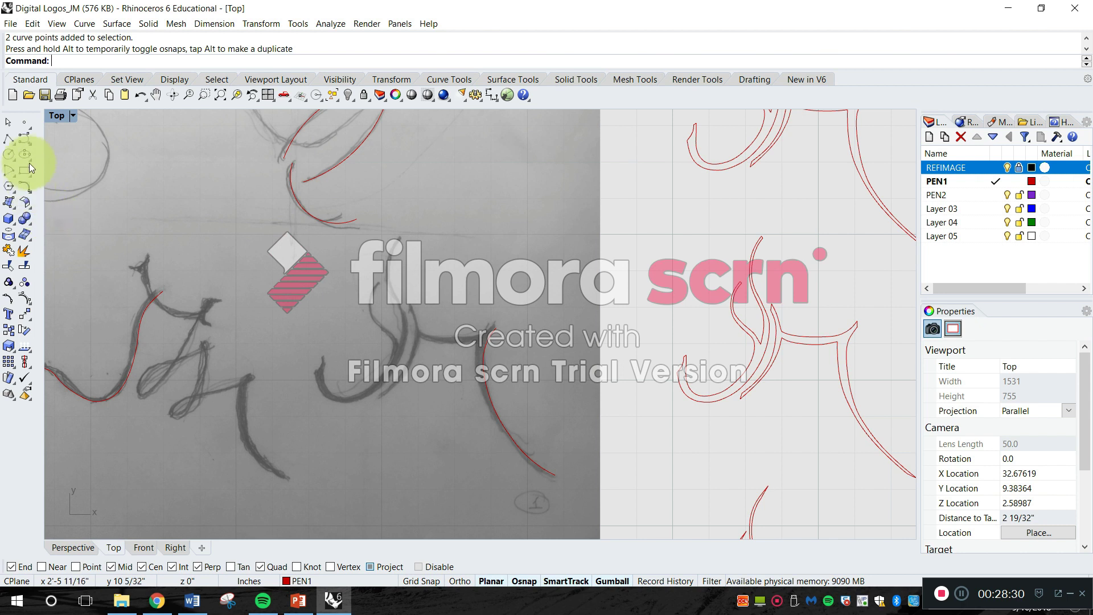
pyautogui.moveTo(308, 245)
pyautogui.mouseDown(button='right')
pyautogui.moveTo(422, 322)
pyautogui.moveTo(439, 228)
pyautogui.moveTo(361, 359)
pyautogui.moveTo(334, 296)
pyautogui.moveTo(319, 357)
pyautogui.moveTo(282, 255)
pyautogui.mouseUp(button='right')
pyautogui.moveTo(649, 329)
pyautogui.mouseDown(button='right')
pyautogui.moveTo(521, 223)
pyautogui.moveTo(587, 254)
pyautogui.moveTo(561, 131)
pyautogui.mouseUp(button='right')
pyautogui.moveTo(519, 395); pyautogui.dragTo(504, 225, button='right')
pyautogui.scroll(8, 556, 286)
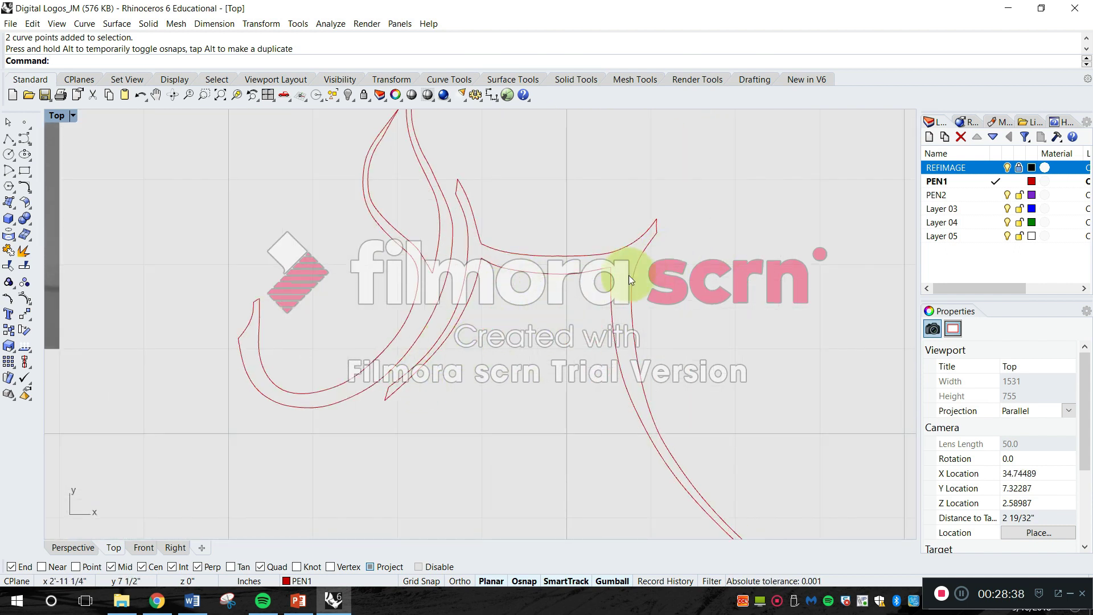
pyautogui.scroll(8, 609, 264)
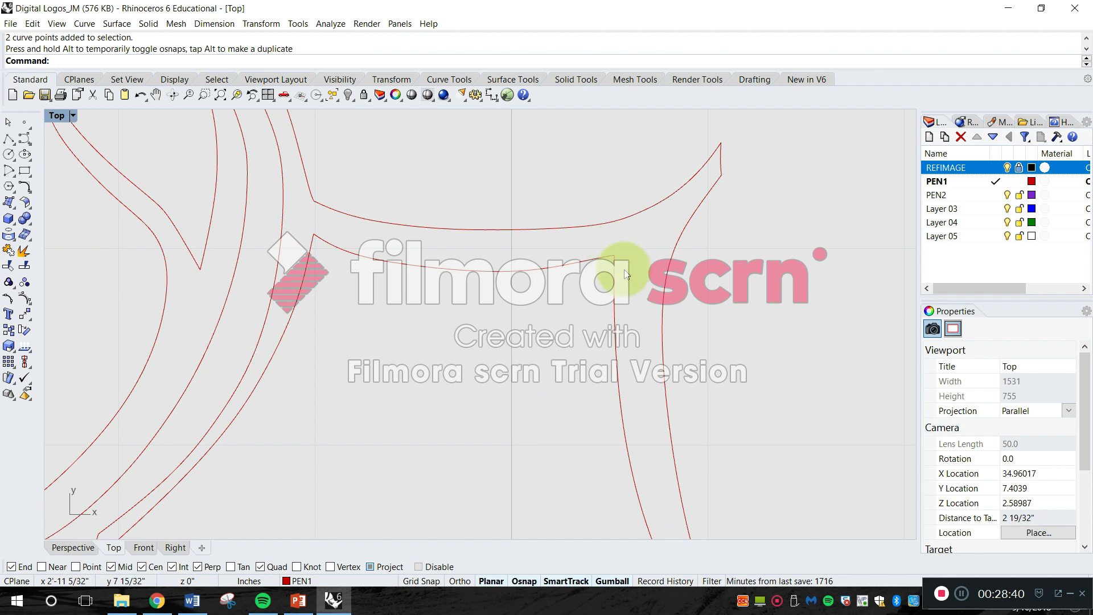
# Save the Digital Logos_JM model under its existing name, with all reference sketches and traced logos in view
pyautogui.scroll(-14, 619, 264)
pyautogui.moveTo(396, 326); pyautogui.dragTo(579, 405, button='right')
pyautogui.scroll(-2, 614, 306)
pyautogui.scroll(-12, 666, 279)
pyautogui.moveTo(353, 399); pyautogui.dragTo(659, 268, button='right')
pyautogui.scroll(-6, 715, 221)
pyautogui.moveTo(774, 181); pyautogui.dragTo(807, 268, button='right')
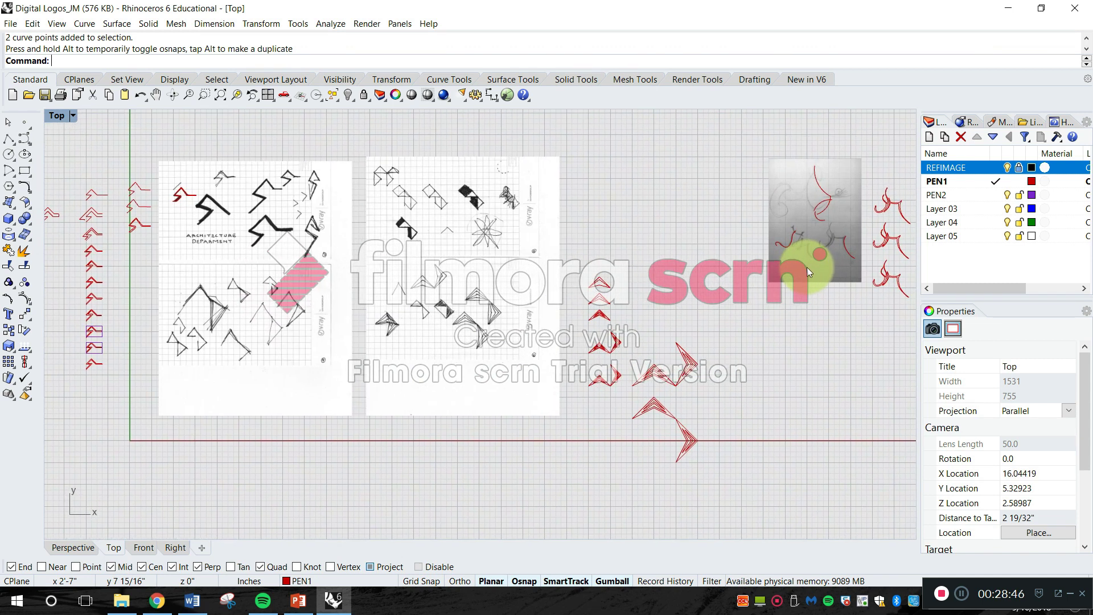
pyautogui.click(9, 24)
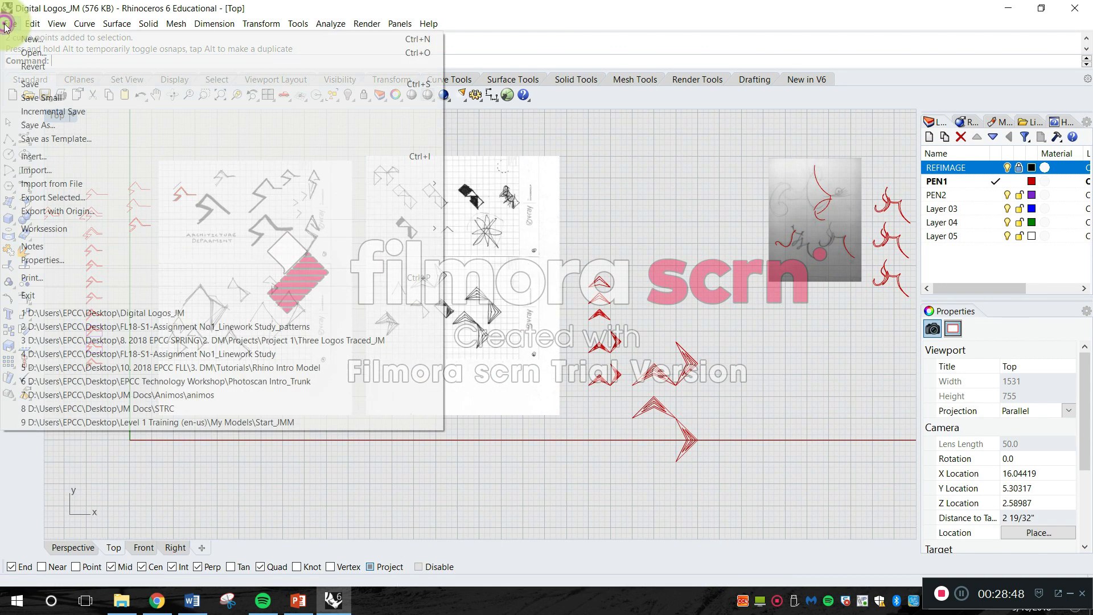
pyautogui.click(49, 84)
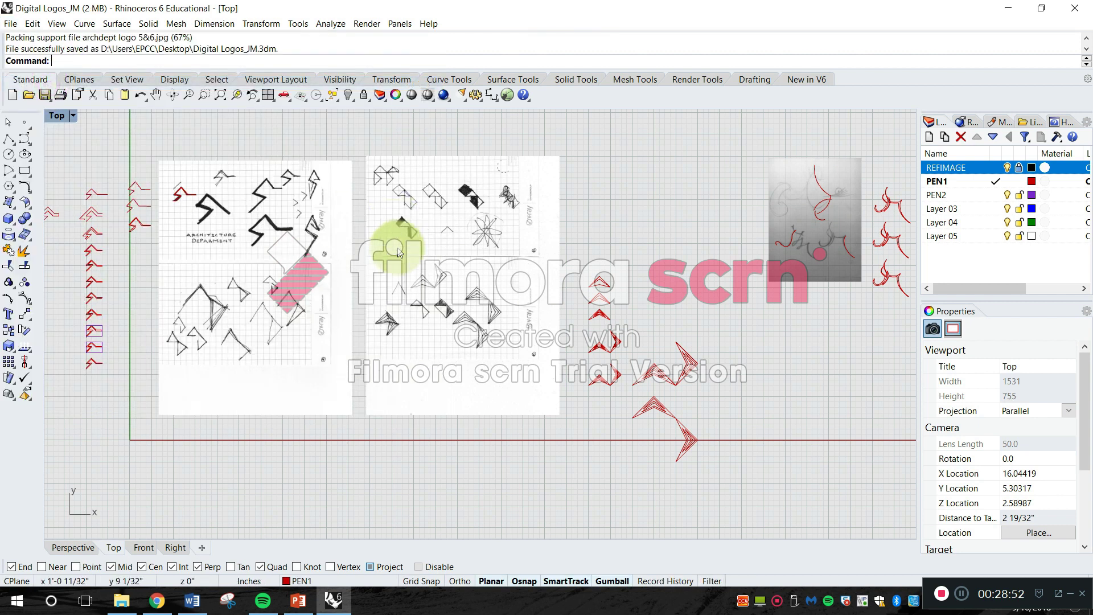